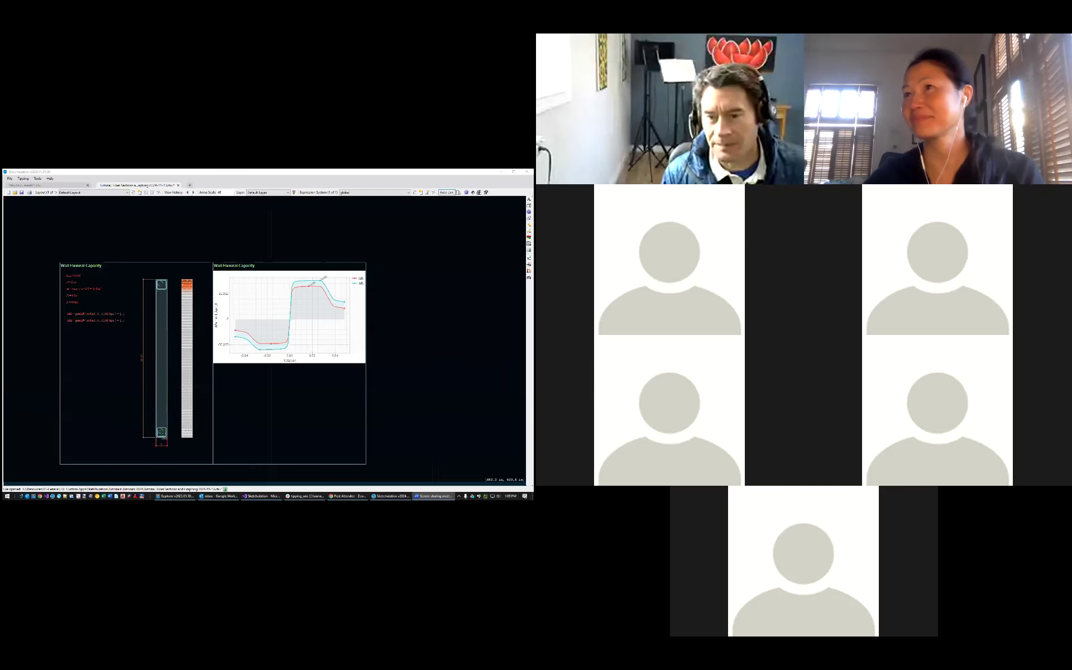
Examine the wall flexural capacity sheet, covering the full wall cross-section, its fiber mesh and the moment-rotation chart
middle_click_drag(207, 336, 207, 336)
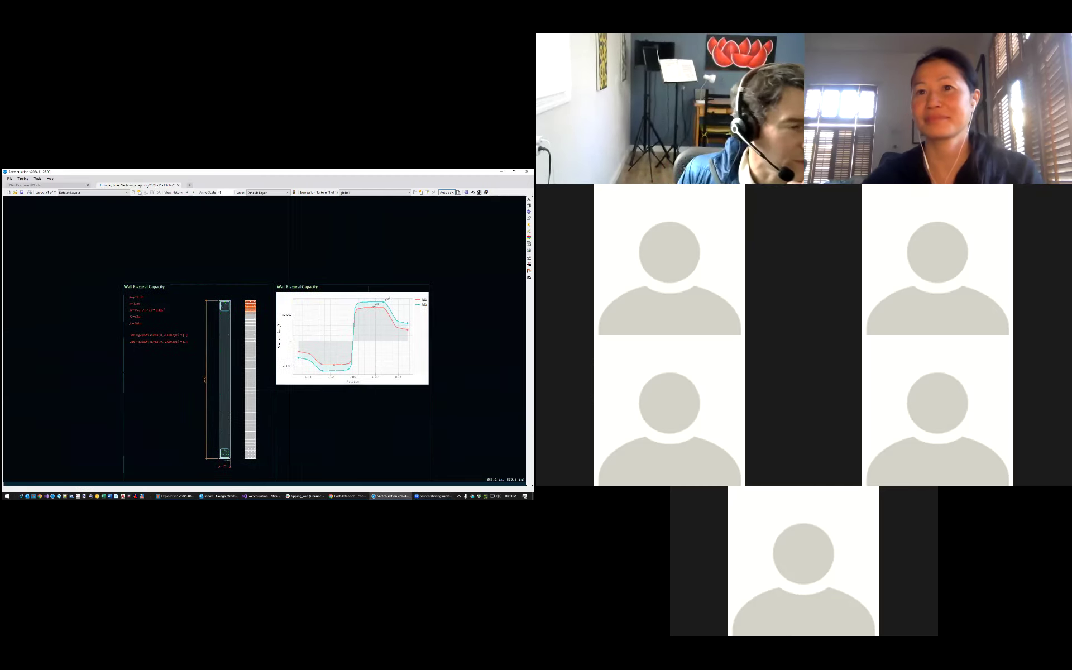
scroll(202, 366, "up", 2)
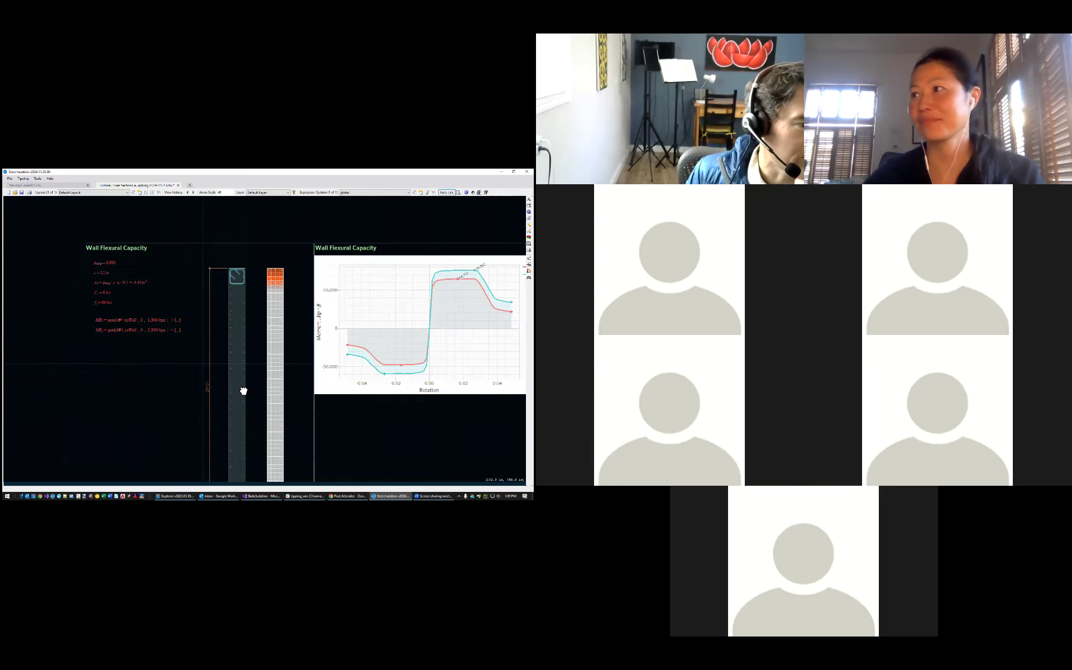
middle_click_drag(244, 391, 178, 362)
scroll(178, 362, "up", 1)
scroll(179, 361, "down", 1)
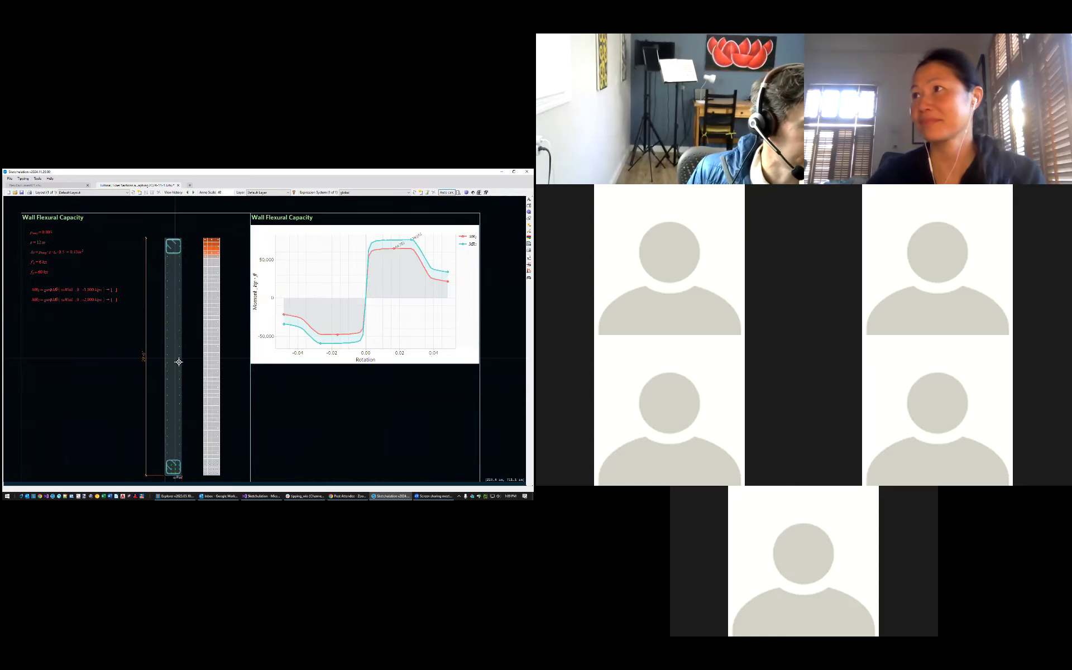
middle_click_drag(180, 287, 236, 314)
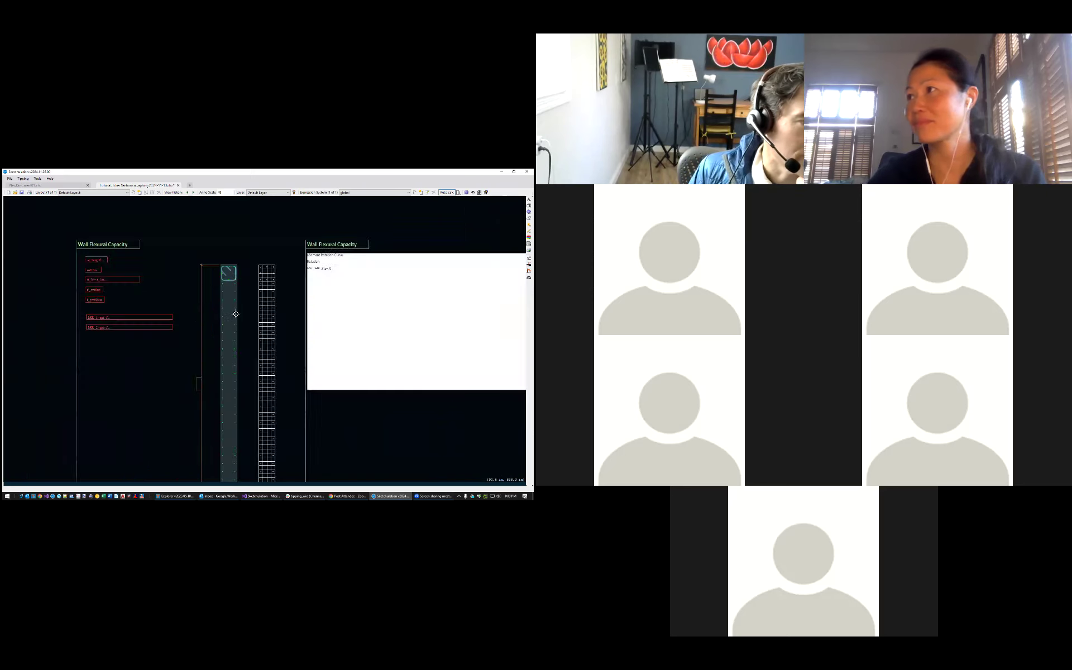
left_click(234, 315)
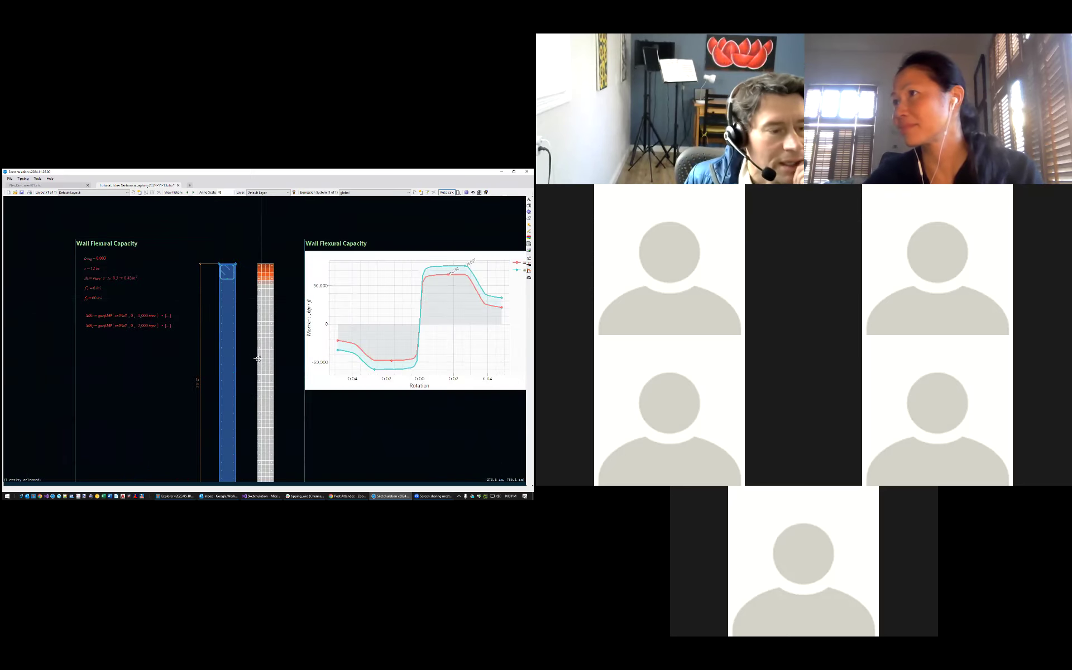
middle_click_drag(257, 357, 259, 315)
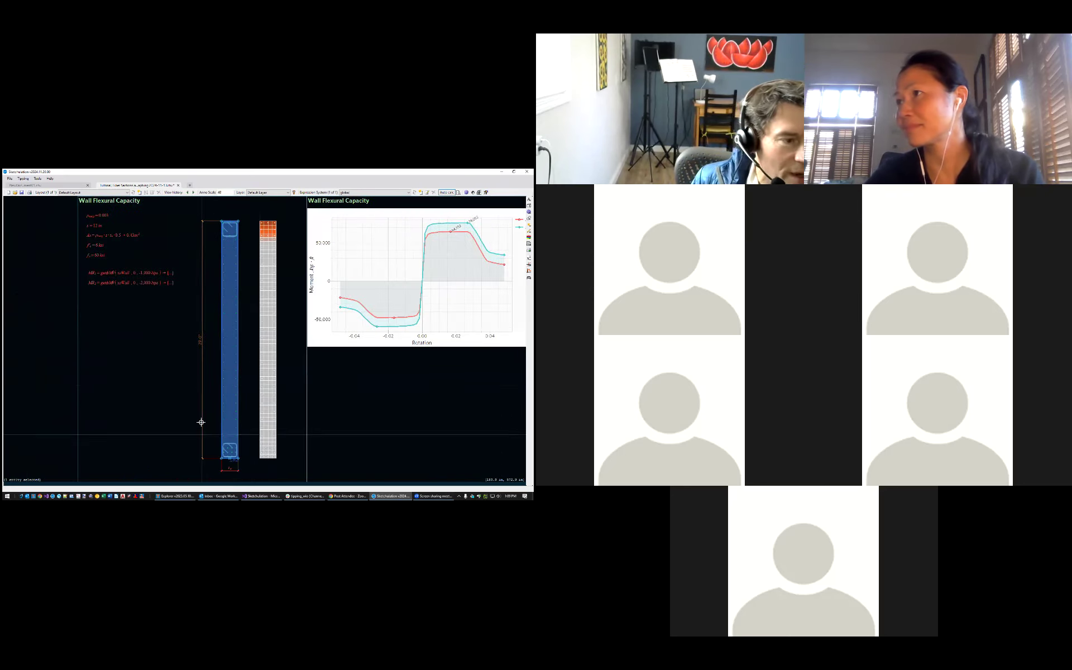
scroll(218, 360, "up", 3)
scroll(253, 270, "down", 3)
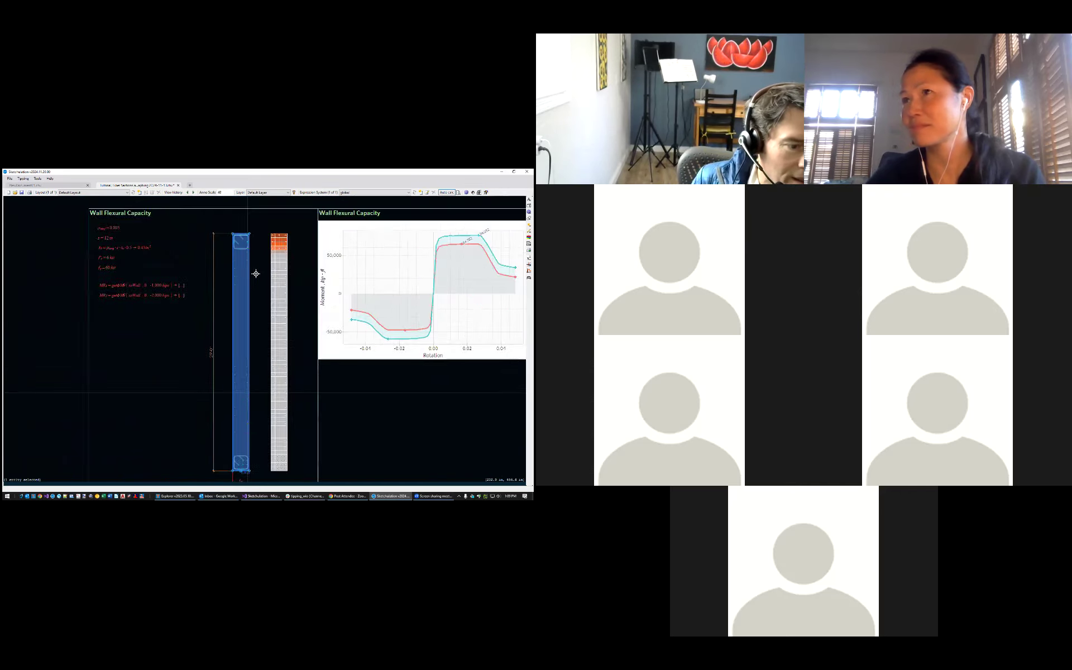
Turn on Show Measurement for the wall thickness dimension at the lower end of the wall section
scroll(251, 363, "up", 4)
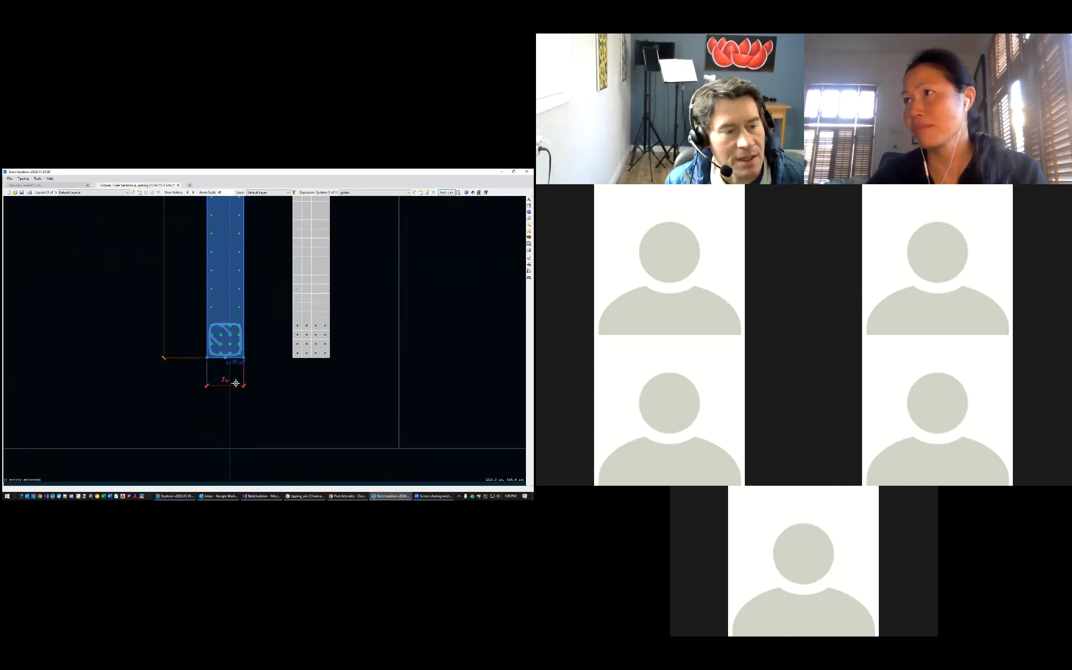
left_click(229, 384)
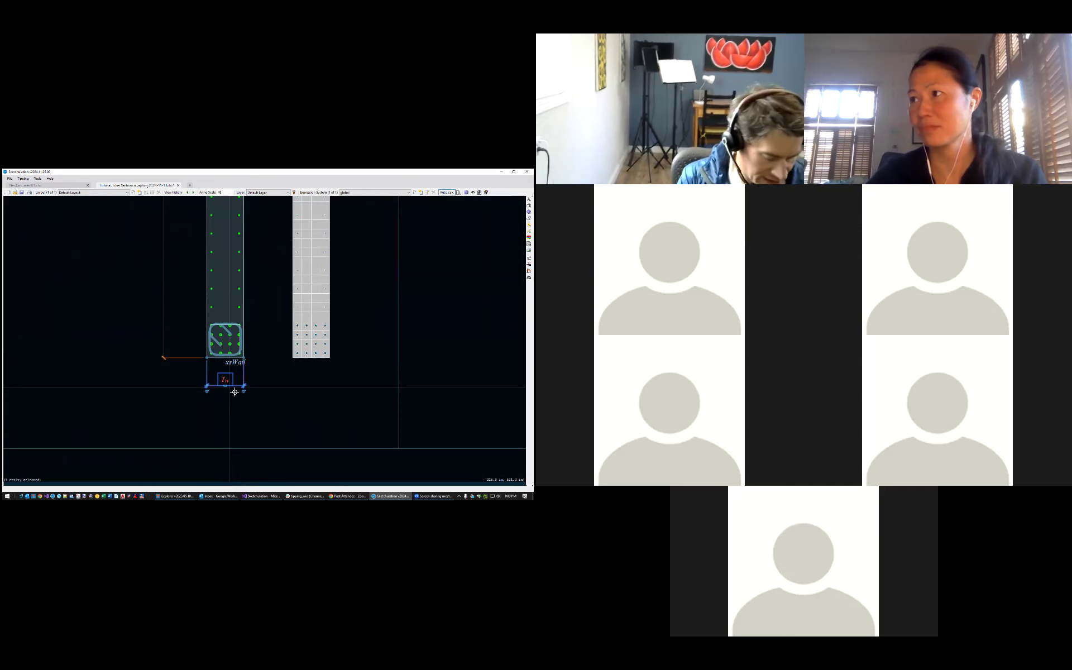
type("sh")
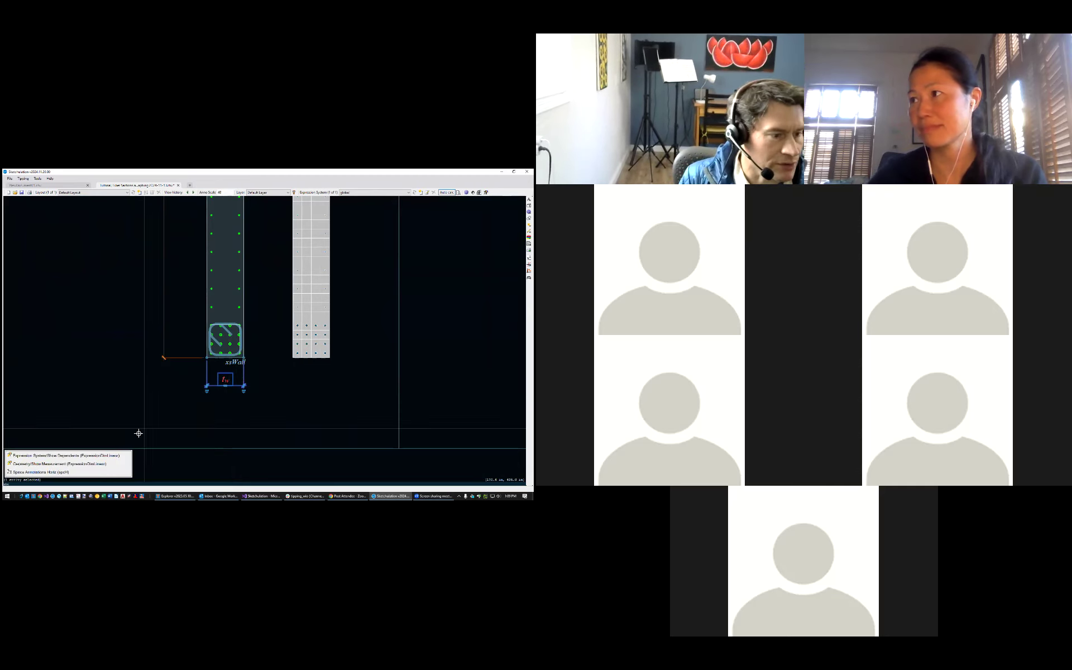
left_click(88, 465)
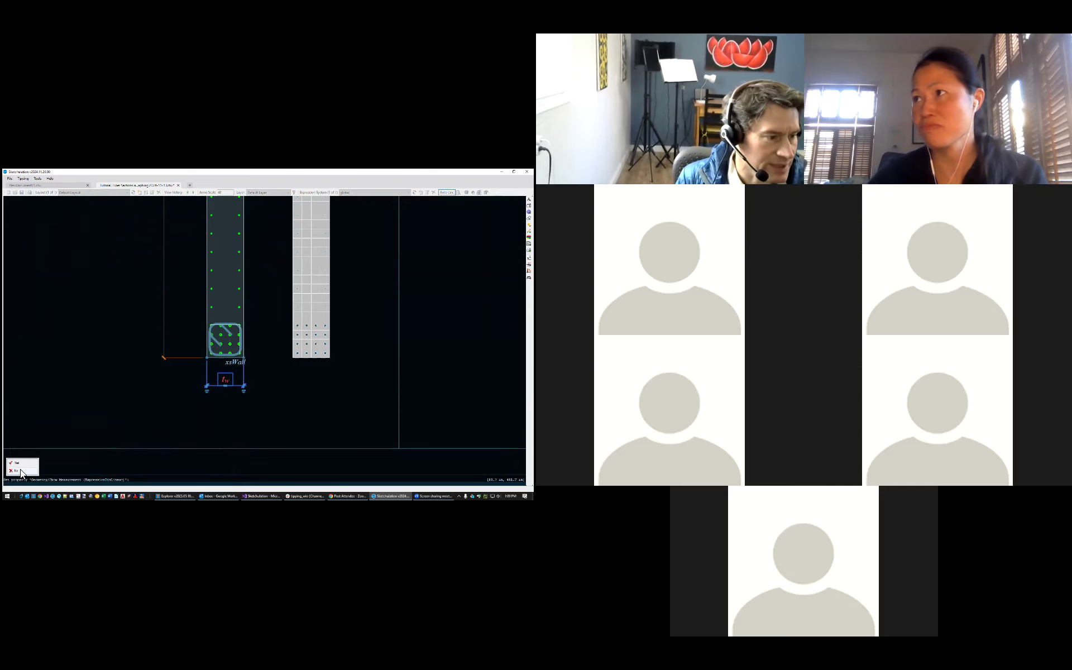
scroll(256, 283, "down", 3)
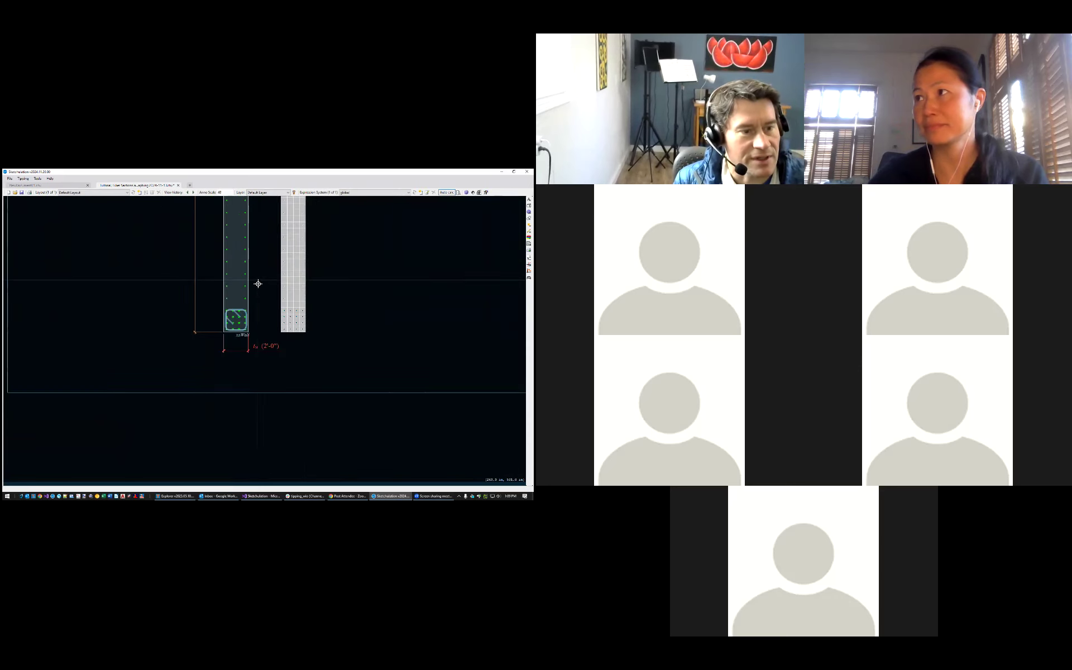
Review the dimensioned wall end and the reinforcement ratio, bar spacing, bar area and material strength inputs on the sheet
scroll(257, 469, "up", 4)
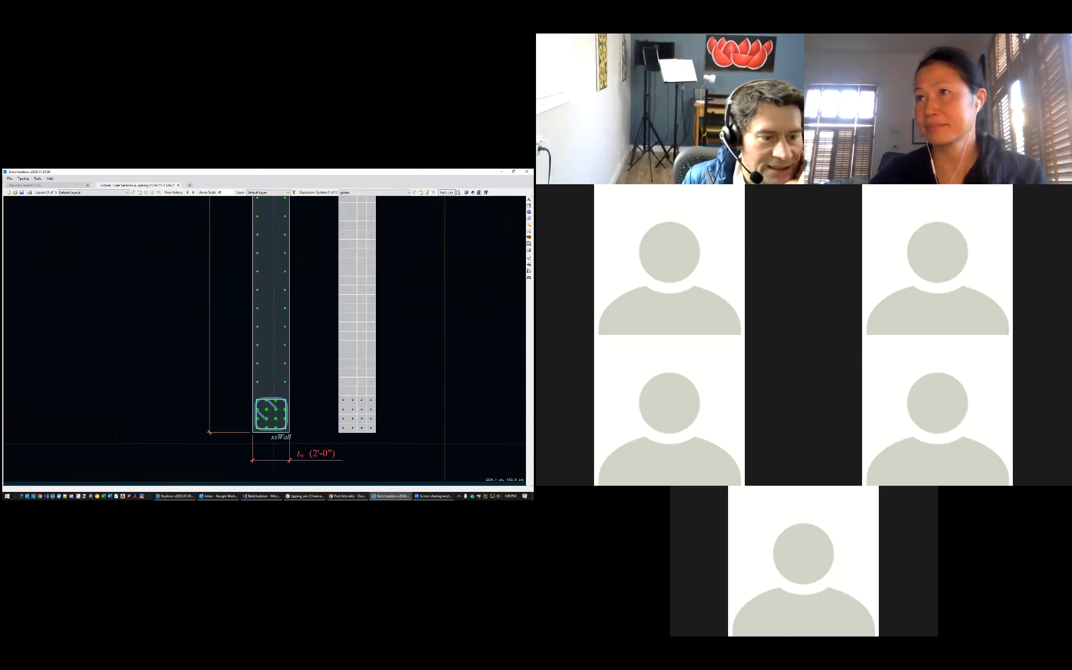
scroll(267, 430, "down", 3)
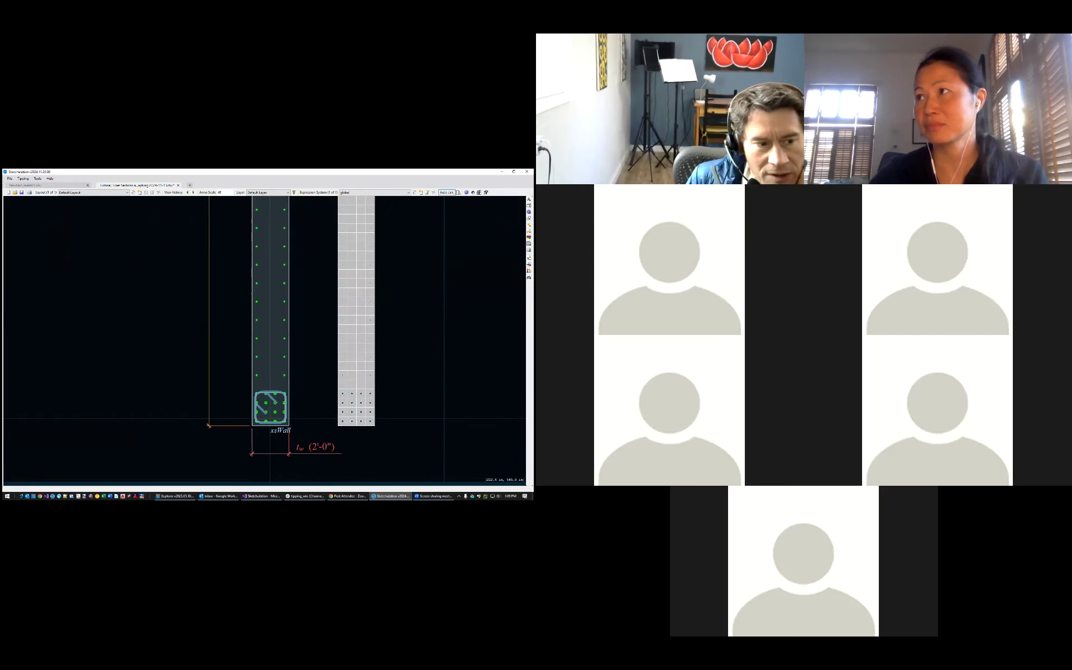
scroll(251, 385, "up", 3)
mouse_move(220, 378)
left_mouse_down()
mouse_move(275, 347)
mouse_move(233, 361)
left_mouse_up()
scroll(233, 362, "down", 3)
scroll(149, 311, "up", 3)
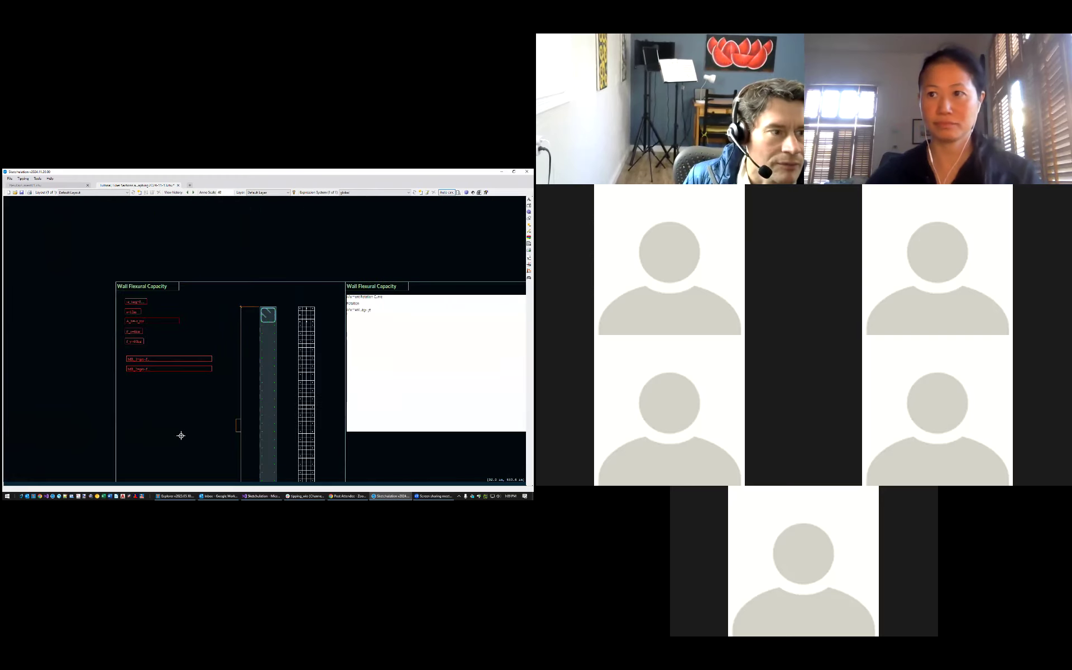
scroll(146, 279, "up", 2)
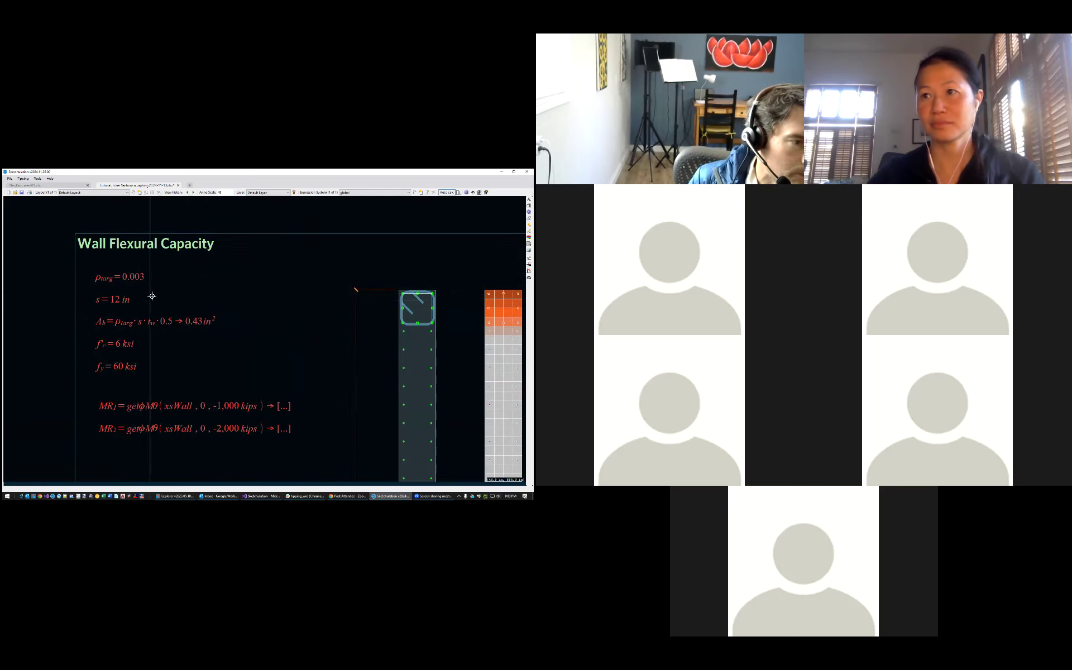
scroll(210, 295, "down", 2)
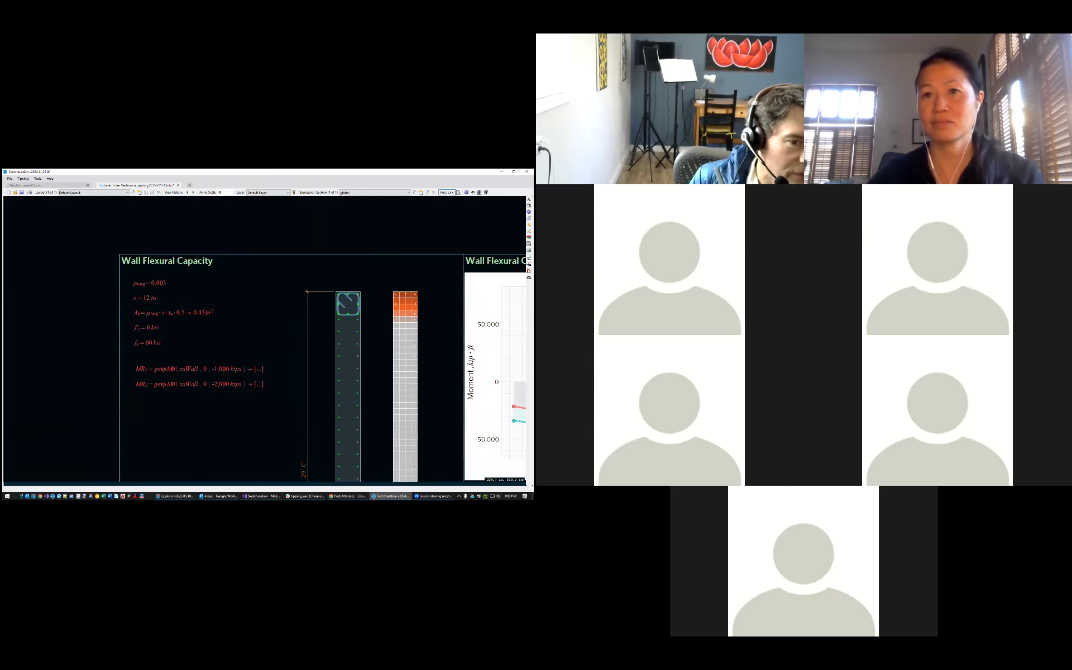
scroll(358, 350, "down", 3)
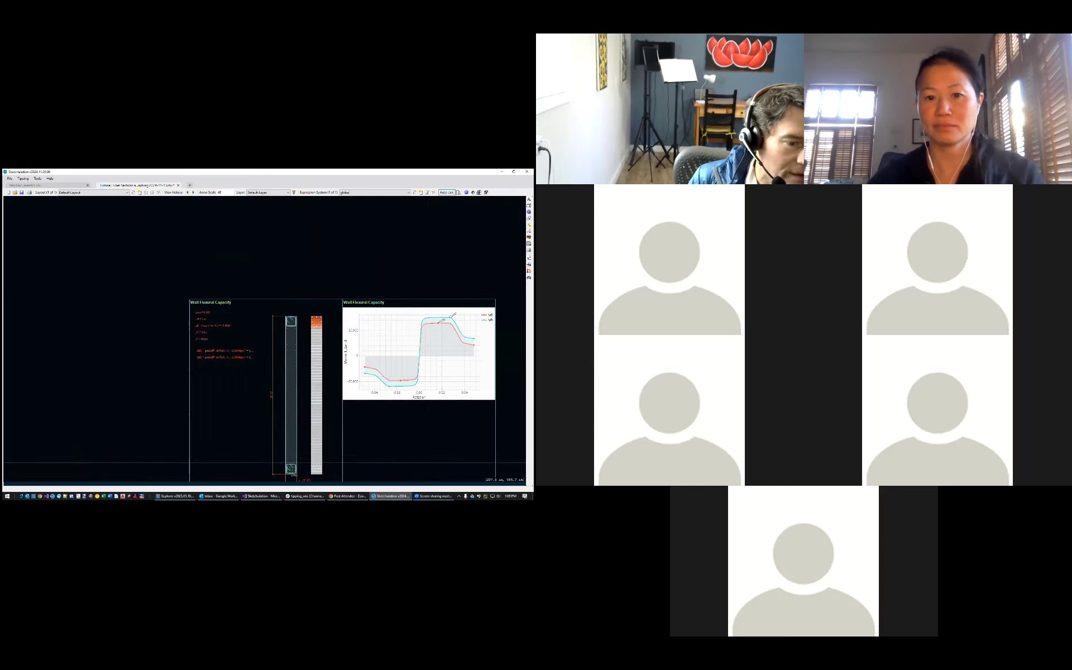
left_click_drag(285, 462, 205, 317)
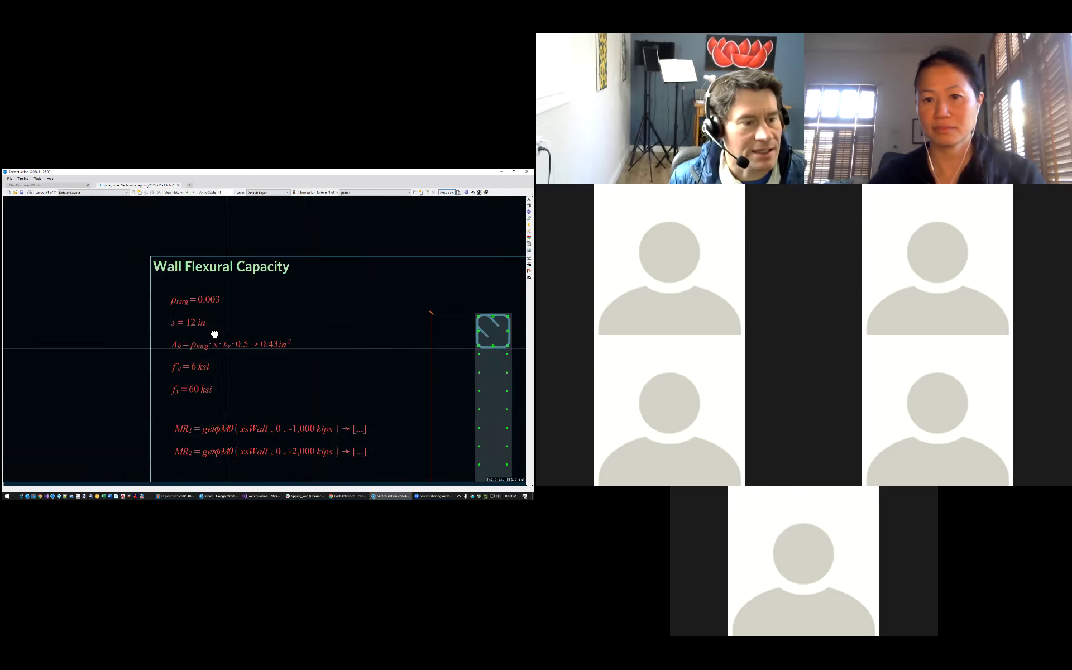
Turn on Display Size for one distributed wall bar set and the upper boundary element's bar set
middle_click_drag(229, 347, 208, 324)
middle_click_drag(397, 367, 329, 359)
left_click(390, 341)
middle_click_drag(385, 318, 298, 288)
scroll(297, 287, "up", 2)
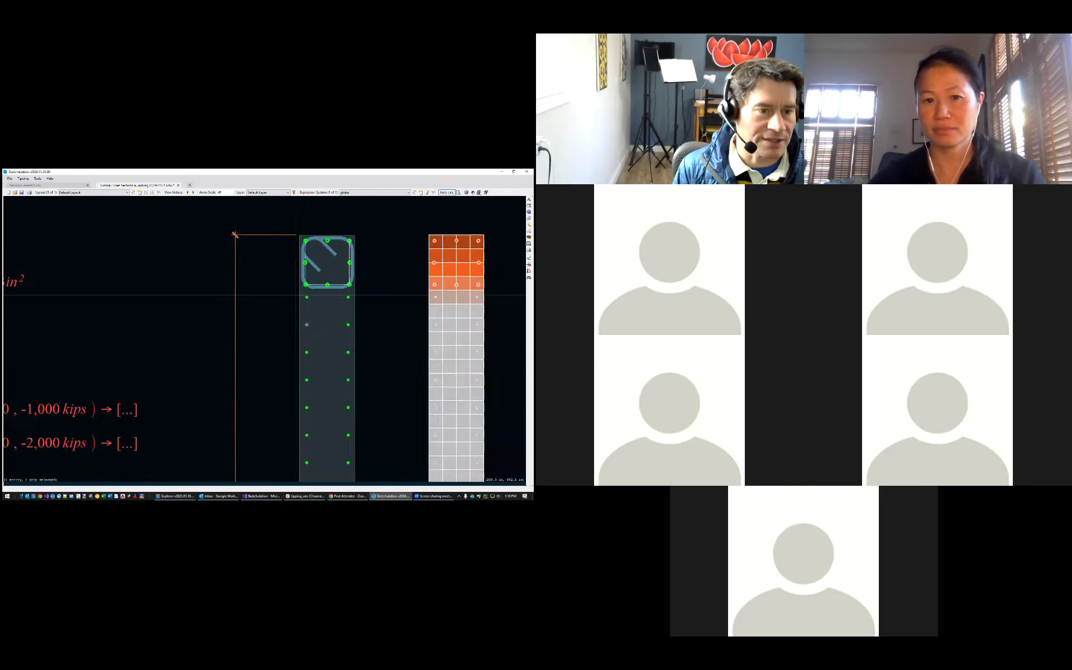
scroll(298, 288, "down", 1)
left_click(308, 281)
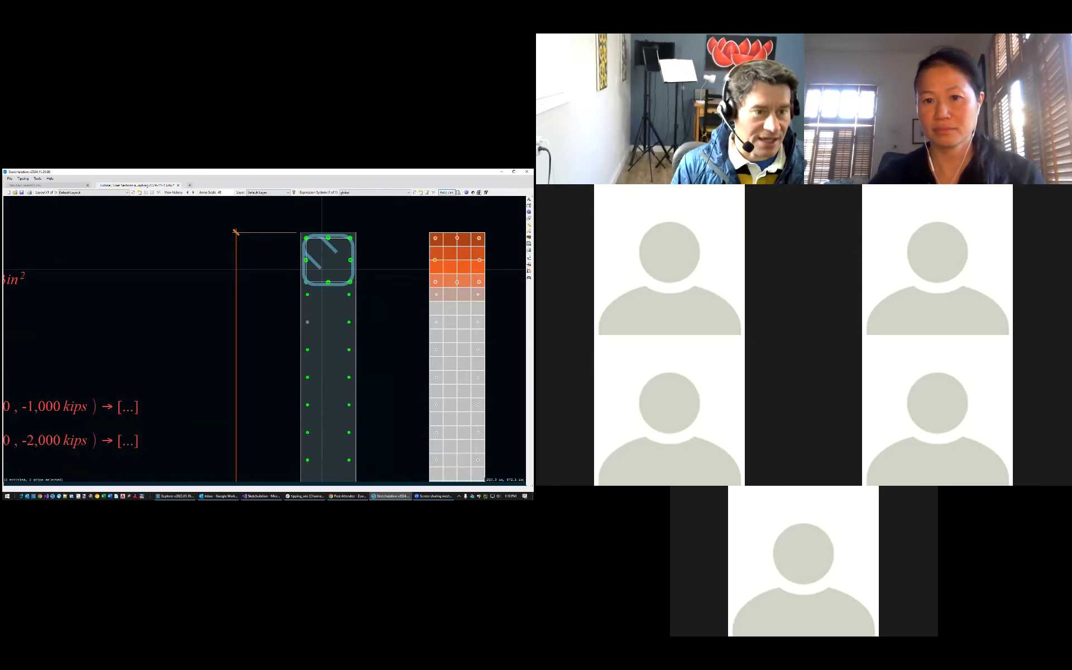
type("bar")
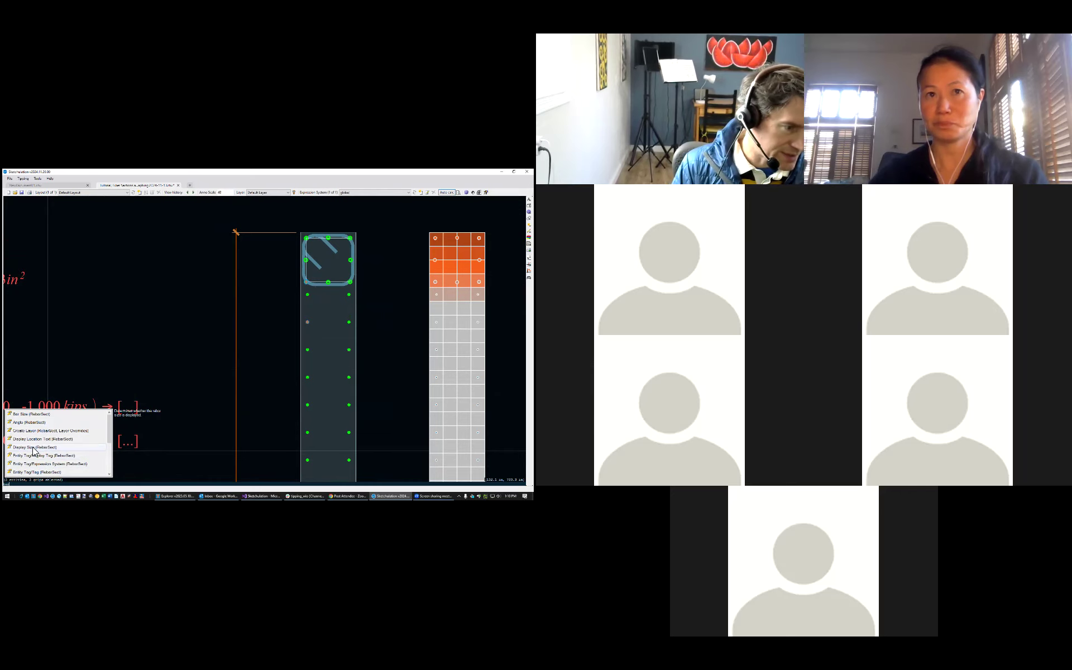
left_click(58, 448)
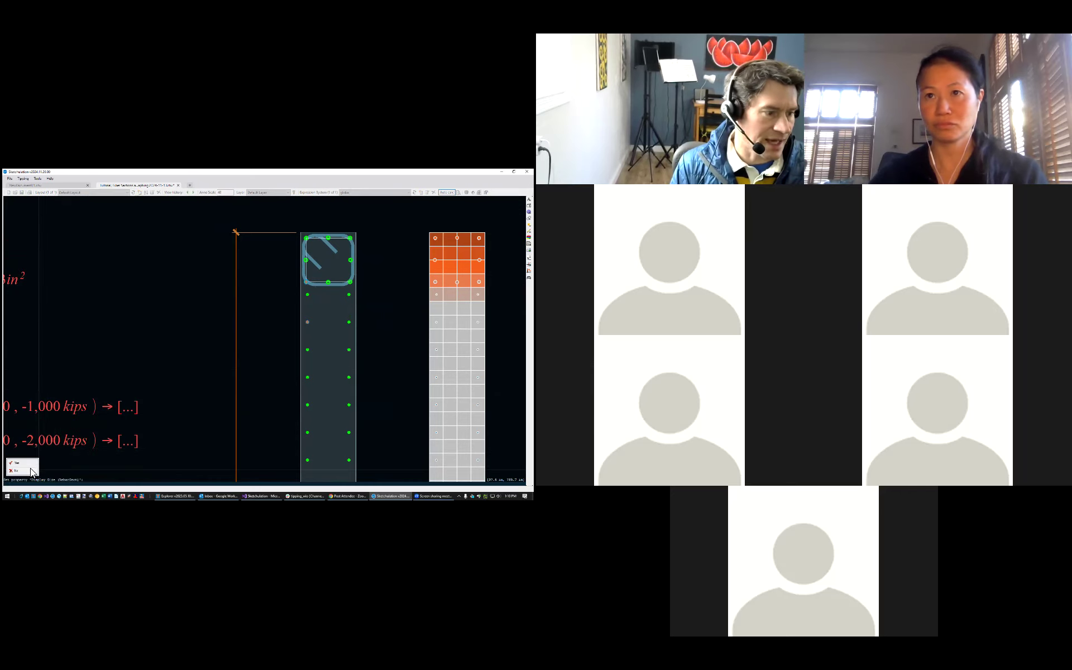
left_click(28, 463)
scroll(310, 285, "up", 5)
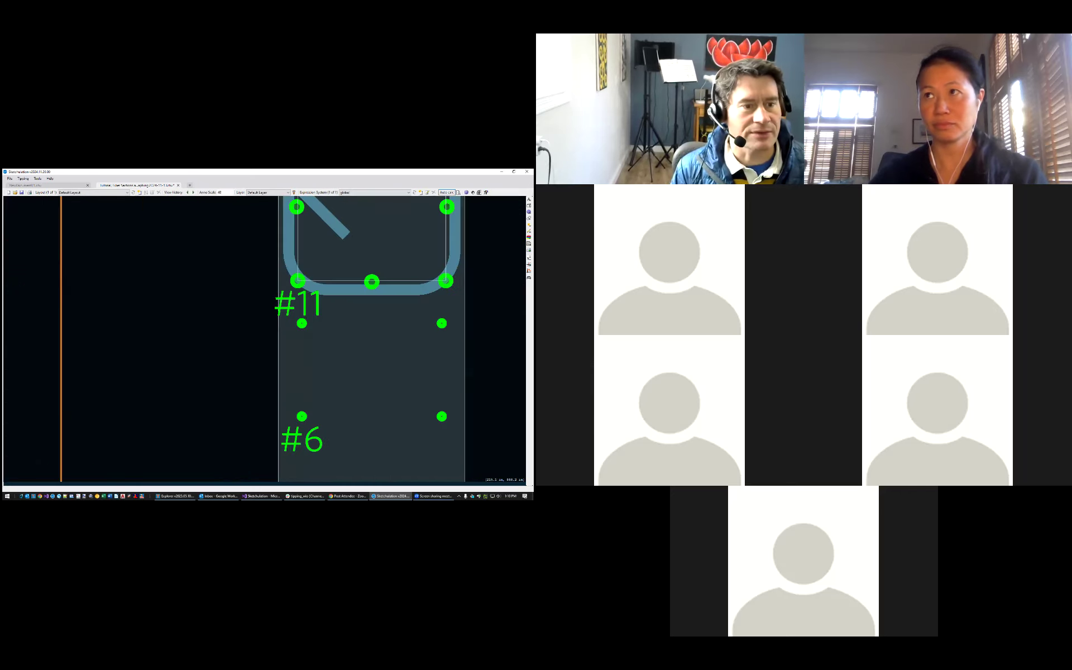
Examine the required bar area expression and the concrete and steel strength inputs alongside the section and chart
scroll(285, 274, "down", 7)
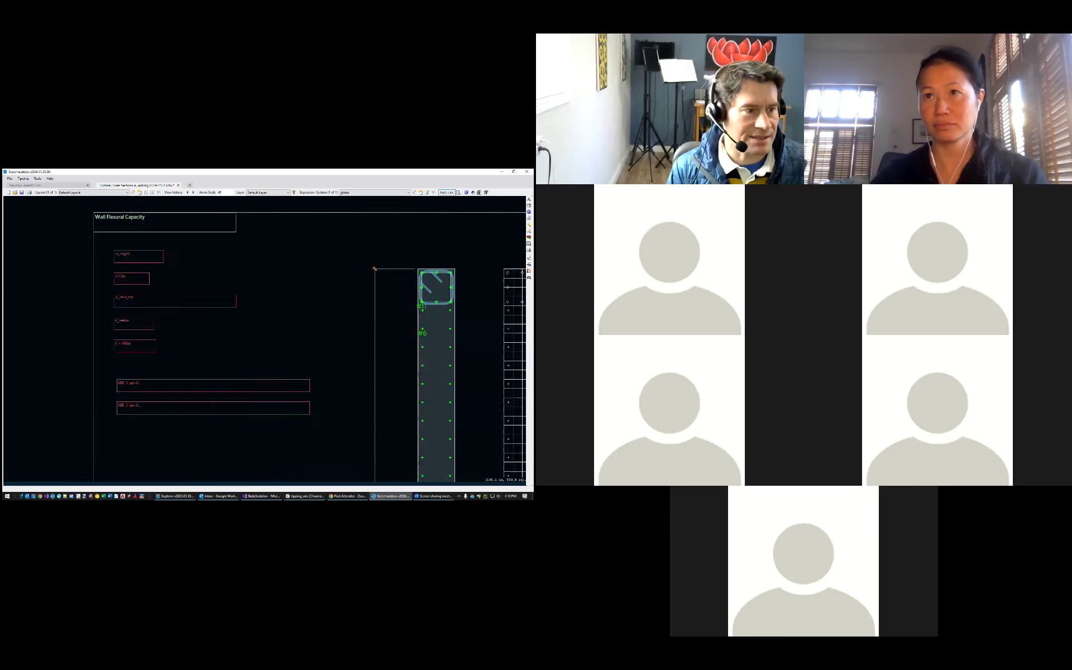
middle_click_drag(19, 300, 286, 293)
left_click(310, 299)
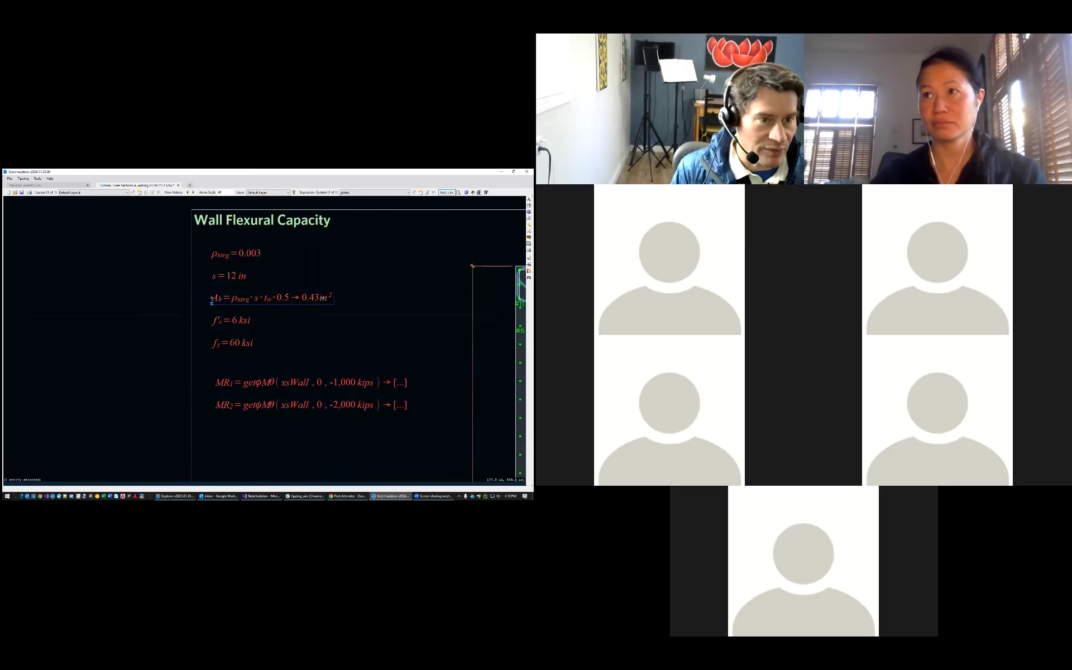
middle_click_drag(305, 353, 124, 351)
left_click(56, 324)
left_click(60, 348)
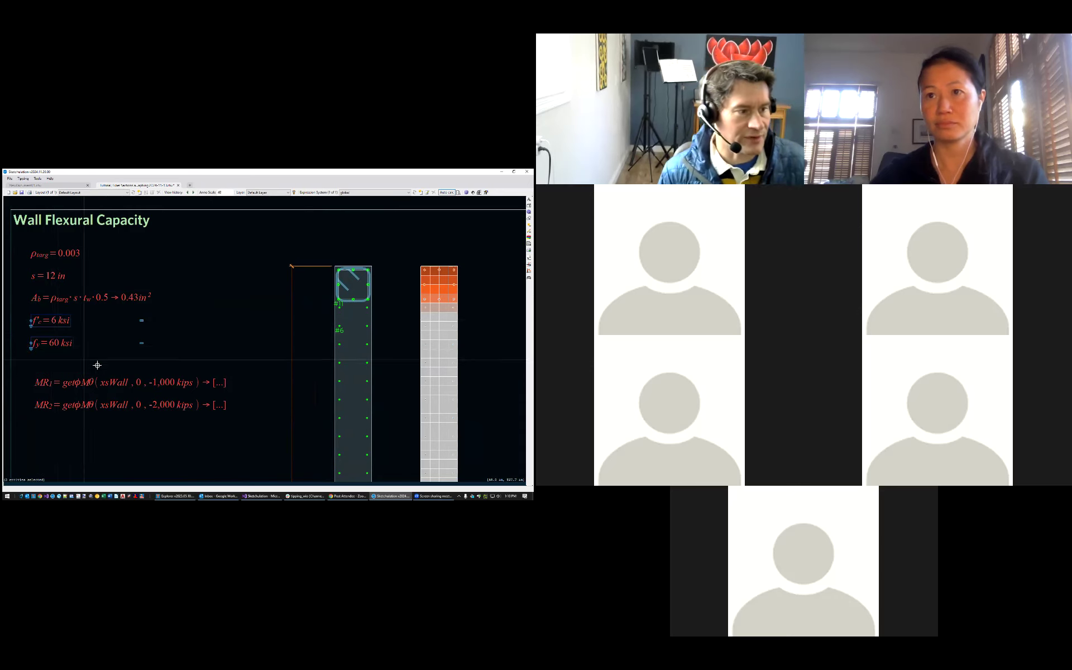
scroll(257, 375, "down", 2)
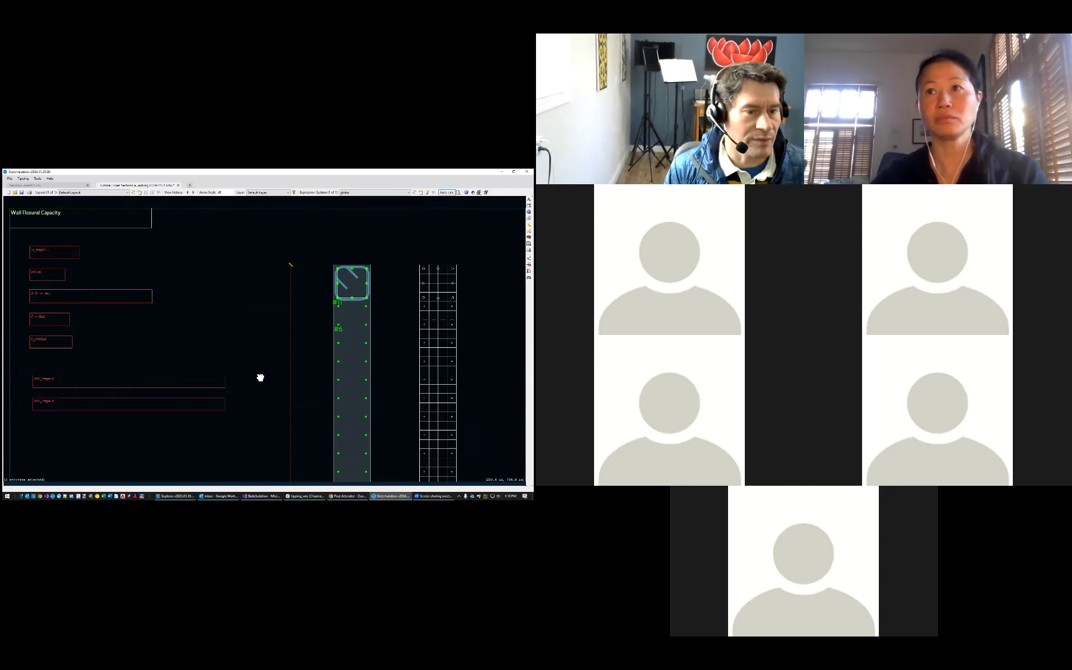
scroll(240, 375, "down", 2)
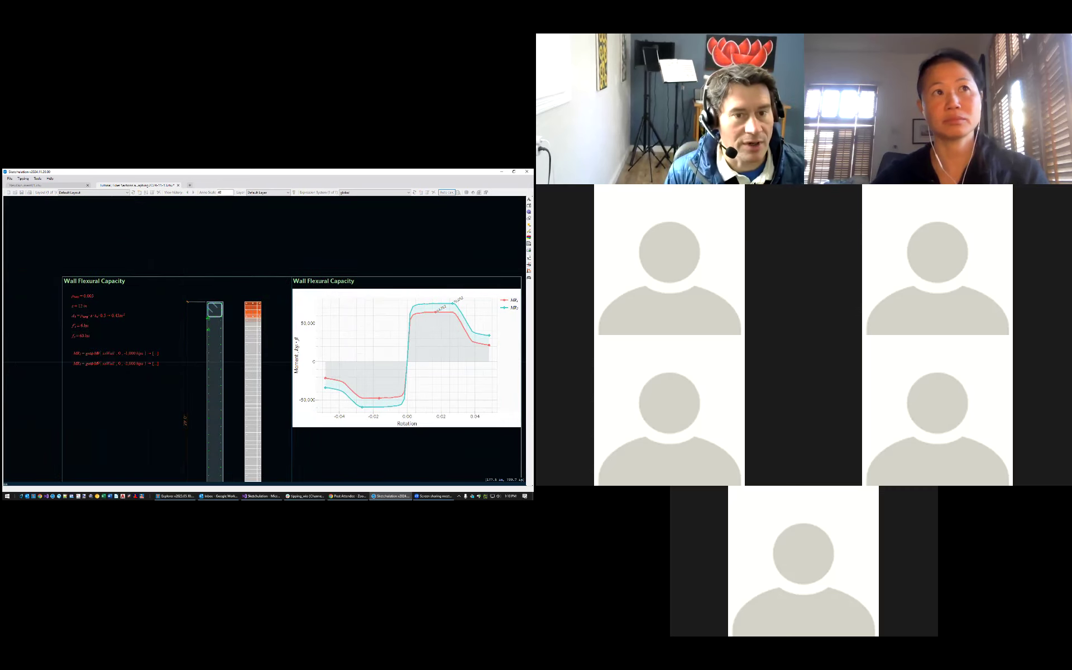
Open the Material Editor and review the concrete, steel and confined concrete definitions, including the variable driving the concrete strength
key("Return")
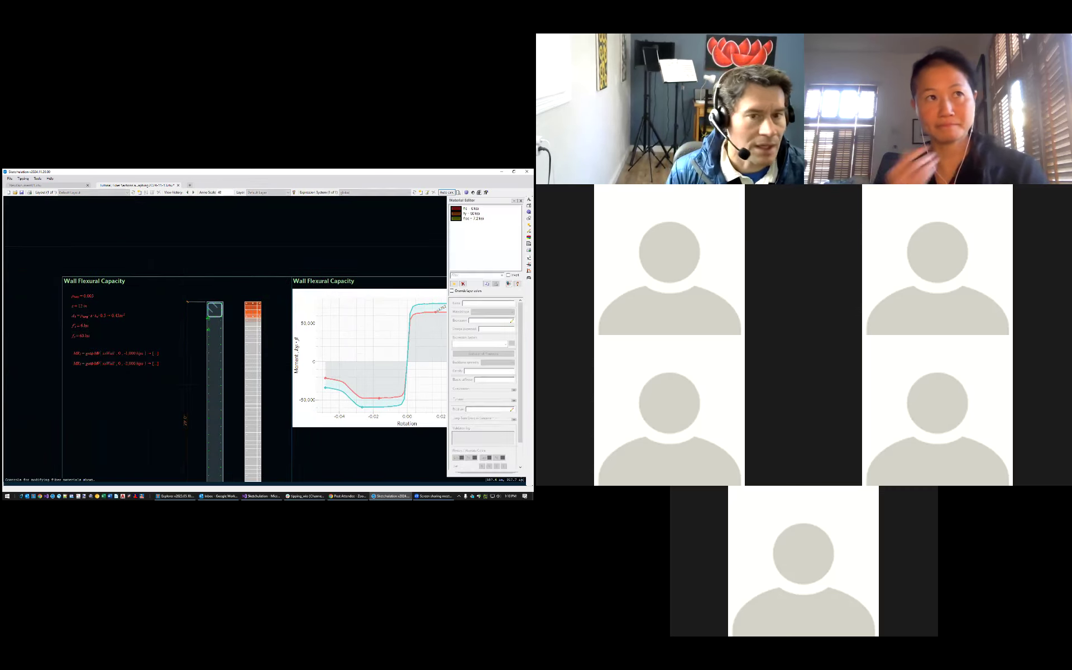
middle_click_drag(382, 315, 371, 313)
middle_click_drag(366, 272, 285, 247)
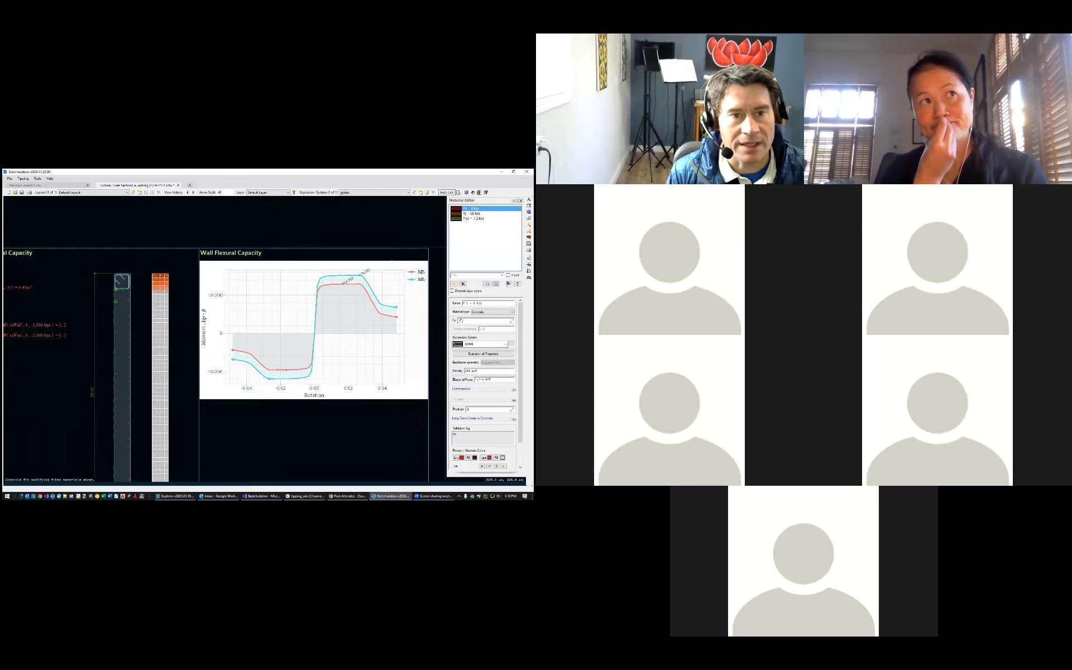
double_click(462, 321)
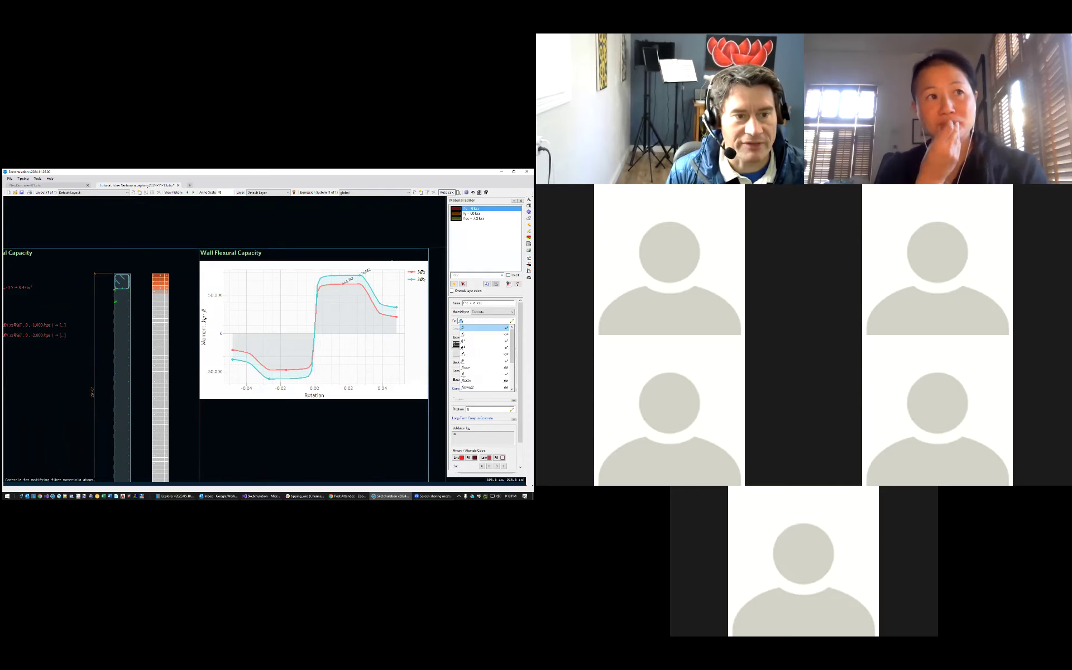
left_click(472, 214)
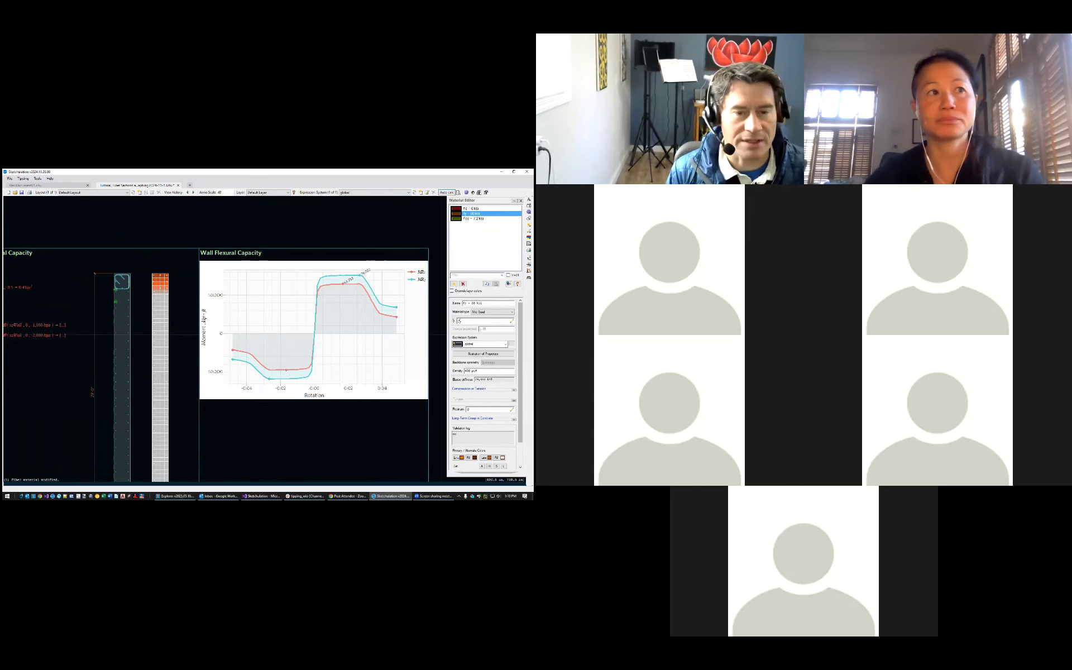
left_click(474, 219)
Select the confined core outline inside the tie of the upper boundary element to inspect it
scroll(120, 282, "up", 3)
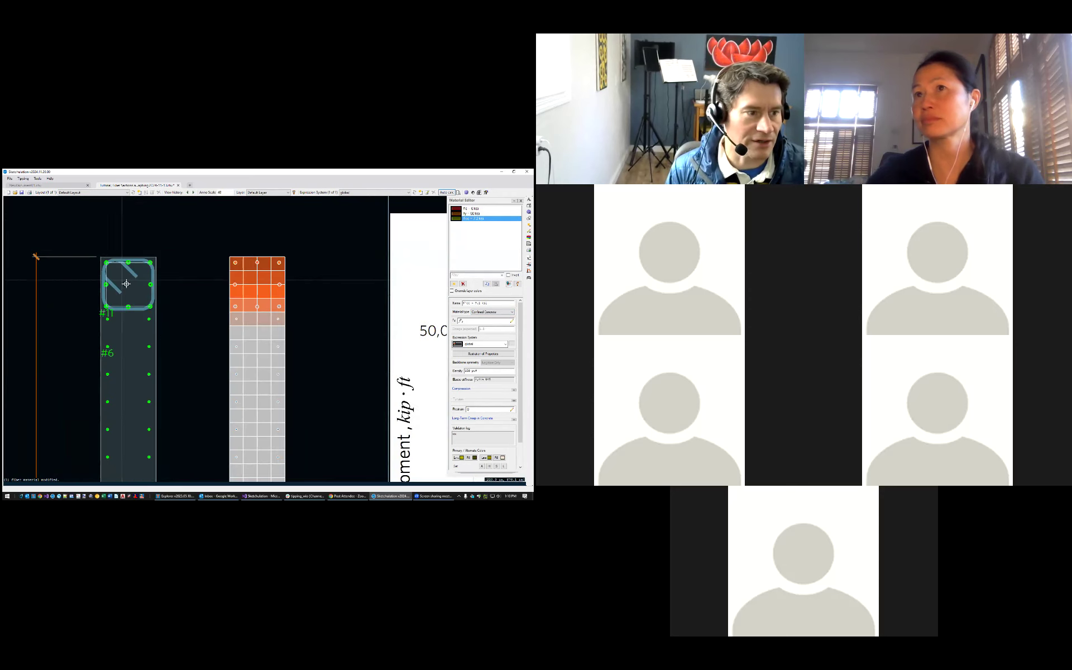
middle_click_drag(120, 281, 172, 353)
scroll(172, 352, "up", 1)
scroll(202, 339, "up", 1)
left_click(220, 343)
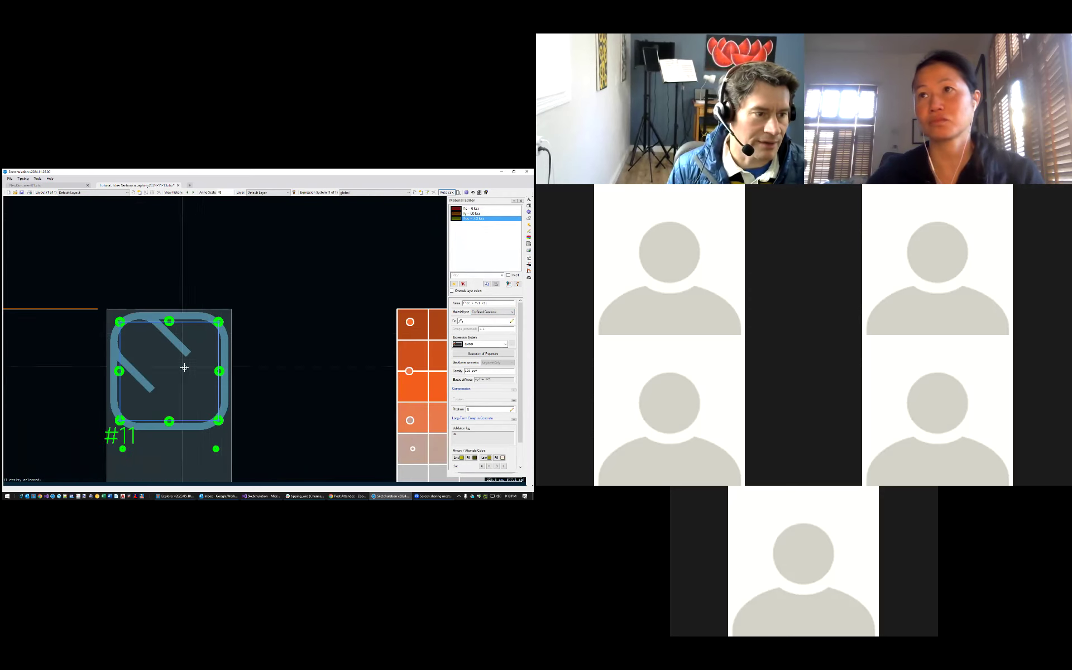
Turn on Override layer colors to show the wall section by material, and inspect the upper boundary element and adjacent wall bars
scroll(236, 367, "down", 2)
scroll(235, 367, "down", 2)
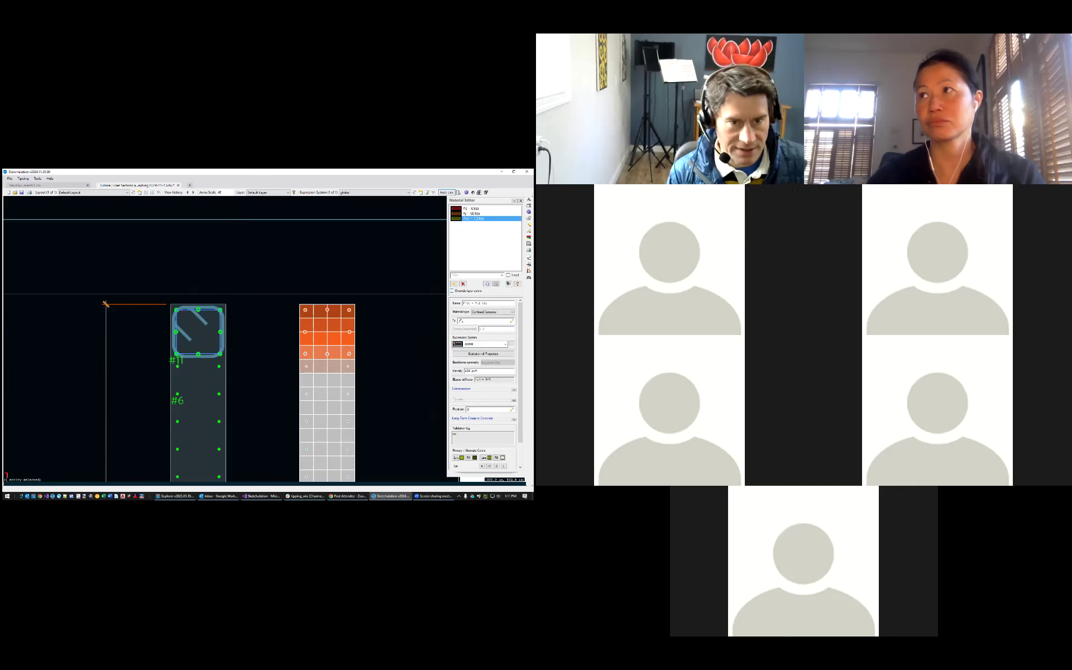
left_click(451, 291)
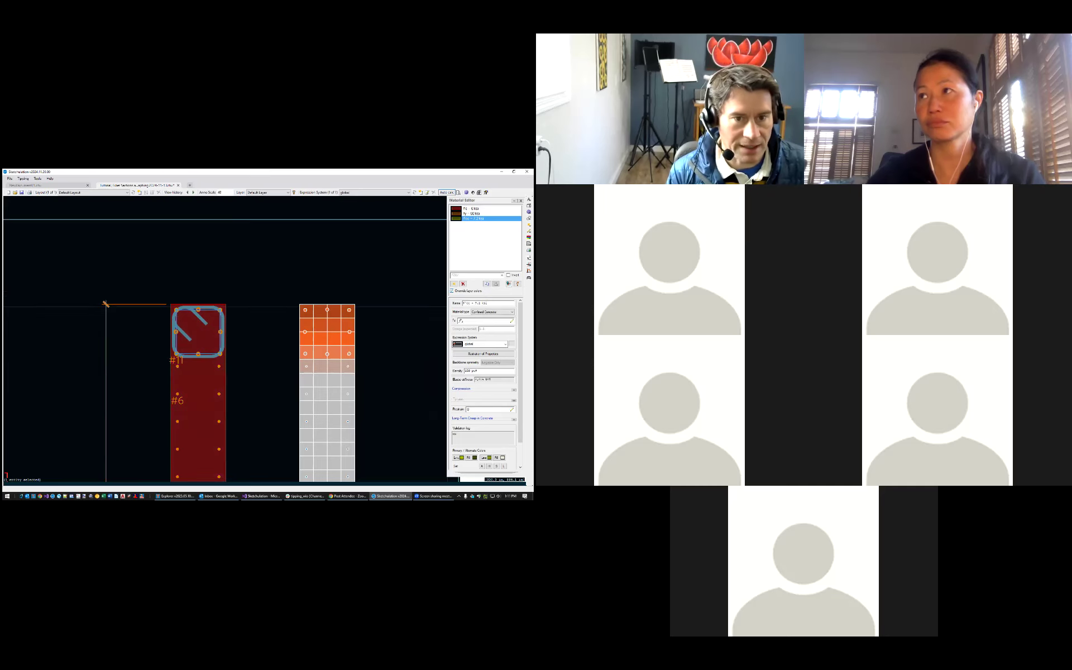
scroll(200, 352, "up", 3)
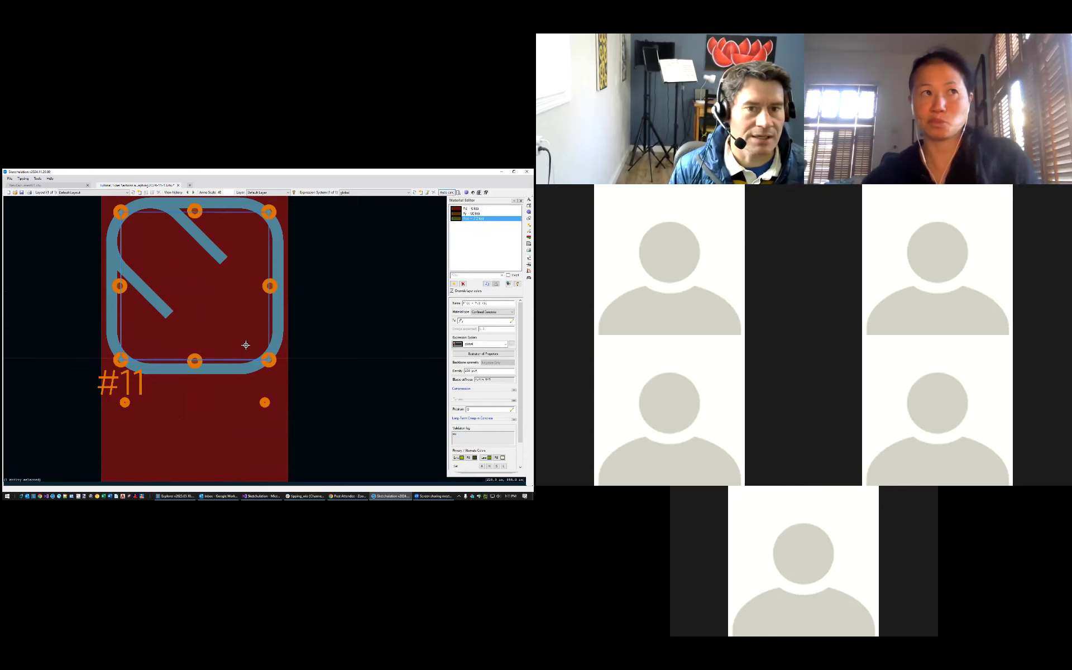
scroll(246, 373, "down", 2)
left_click(255, 393)
left_click(264, 412)
scroll(305, 423, "down", 1)
middle_click_drag(306, 424, 232, 228)
scroll(302, 333, "down", 2)
scroll(302, 334, "down", 3)
key("Escape")
Run a fiber section analysis on the whole wall section and pick points on the positive plateau of its moment-rotation curve
middle_click_drag(206, 340, 159, 390)
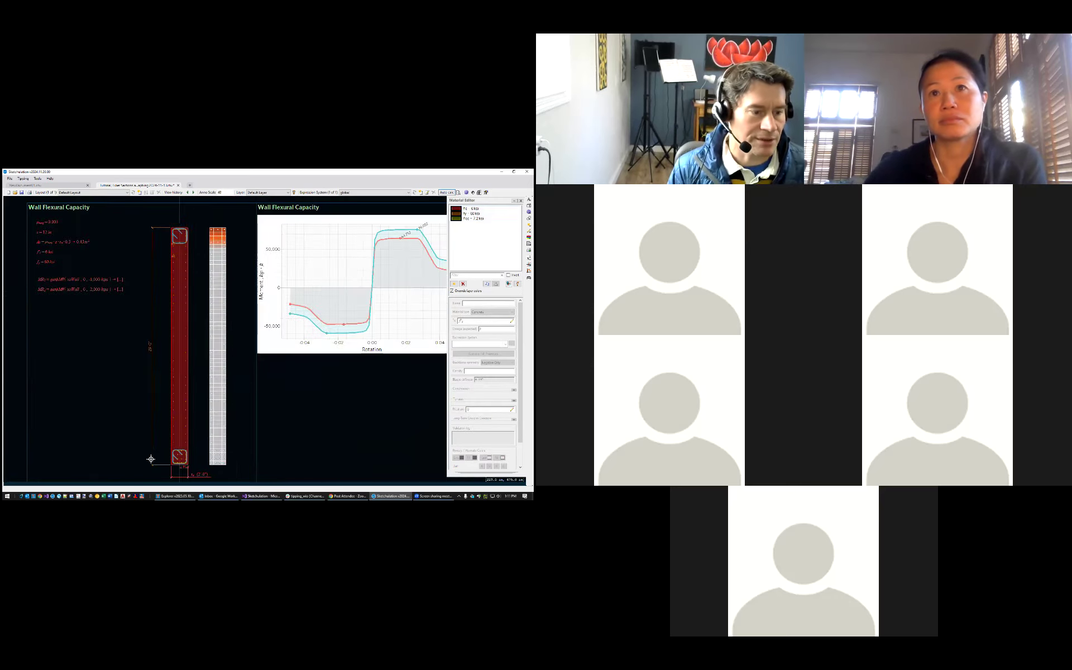
left_click_drag(169, 472, 210, 224)
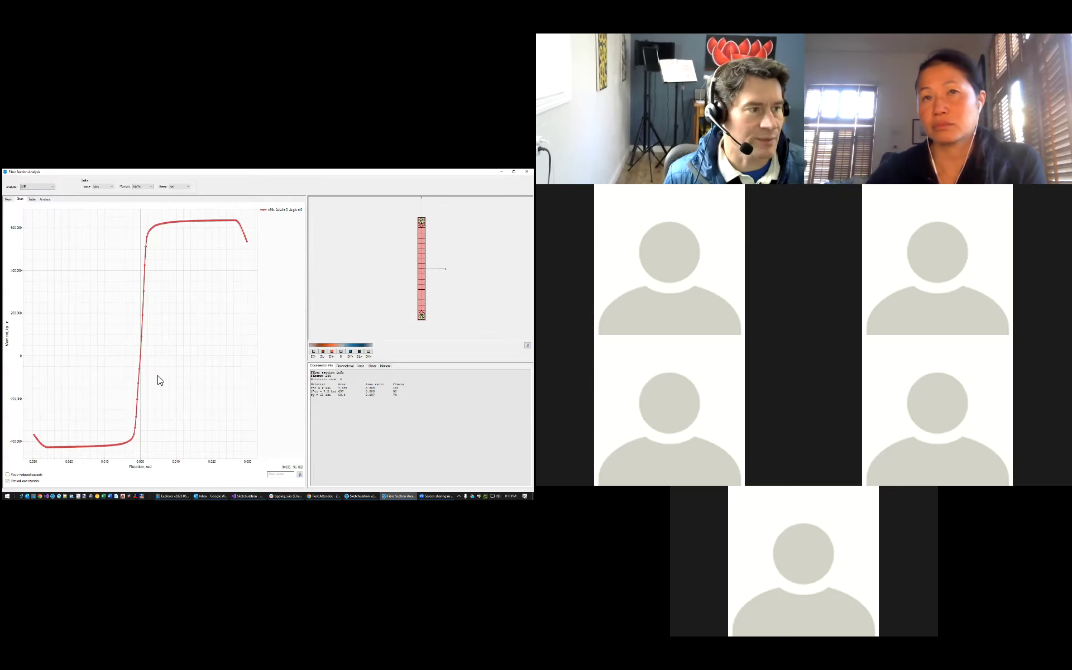
left_click(199, 224)
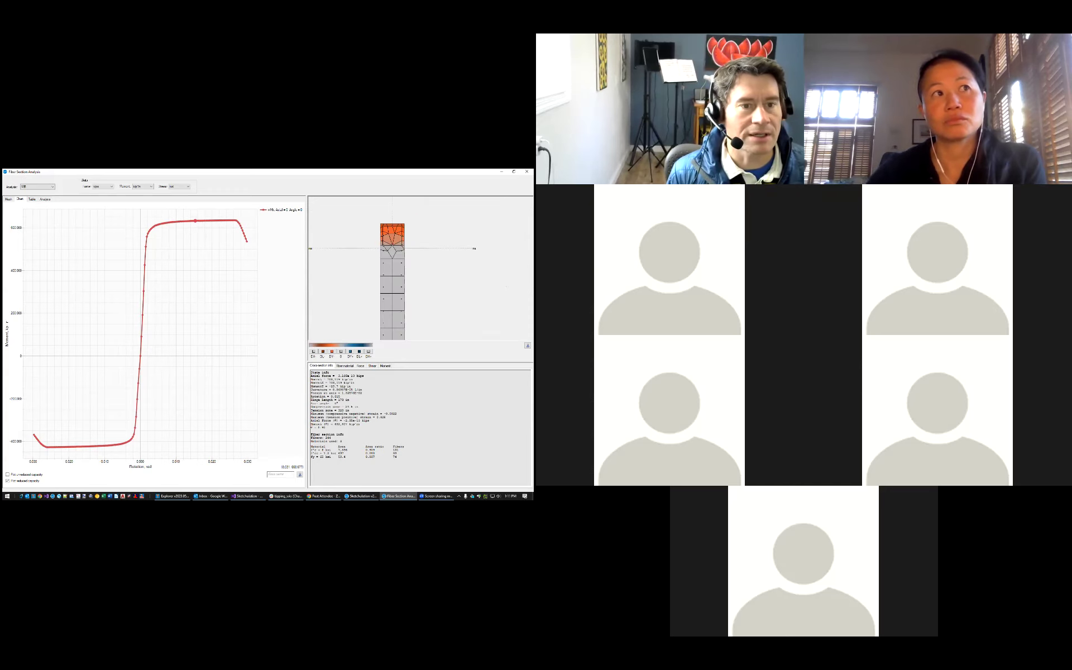
left_click(205, 223)
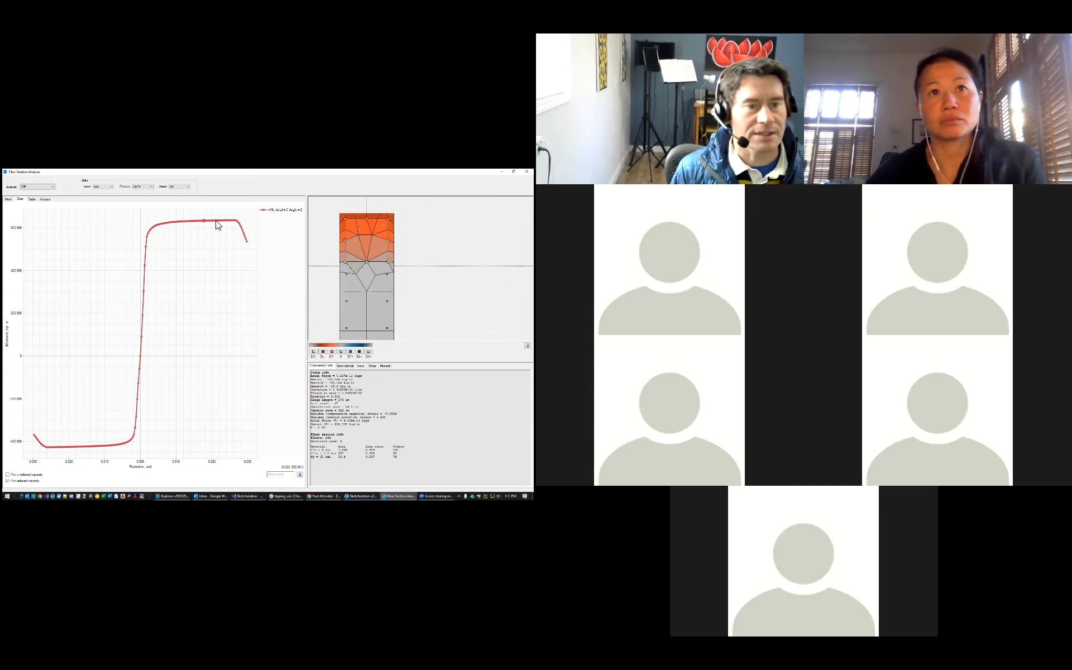
Step along the moment-rotation curve between the positive plateau and the yield knee to examine how the fiber stresses and neutral axis change
key("Left")
key("Left")
key("Left")
key("Left")
key("Left")
key("Left")
key("Left")
key("Left")
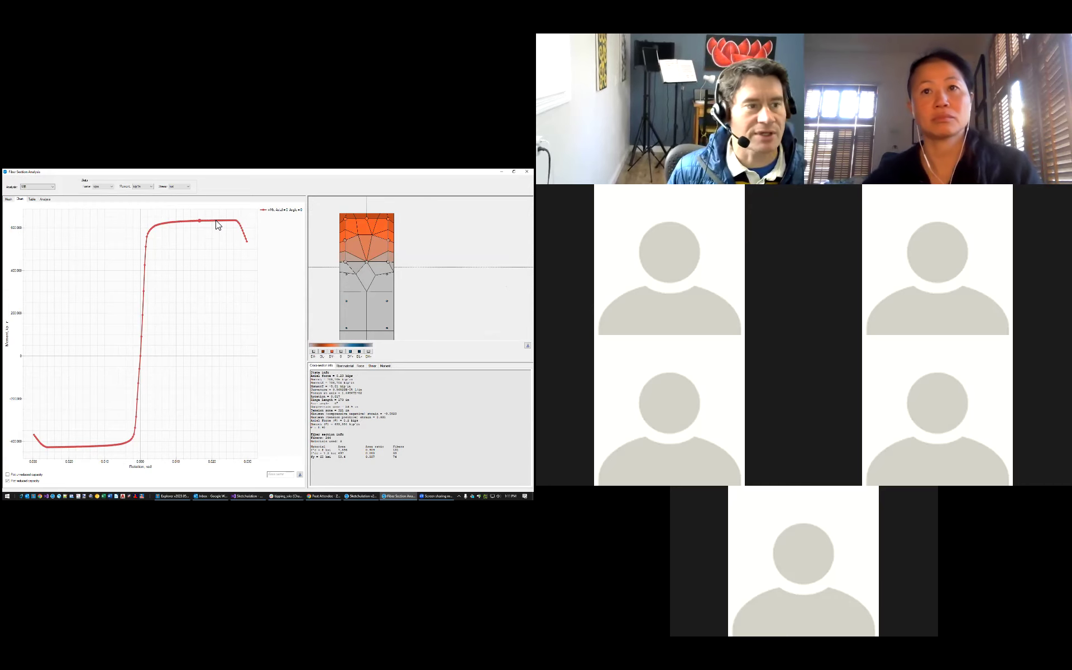
key("Left")
key("Left")
key("Left")
key("Left")
key("Left")
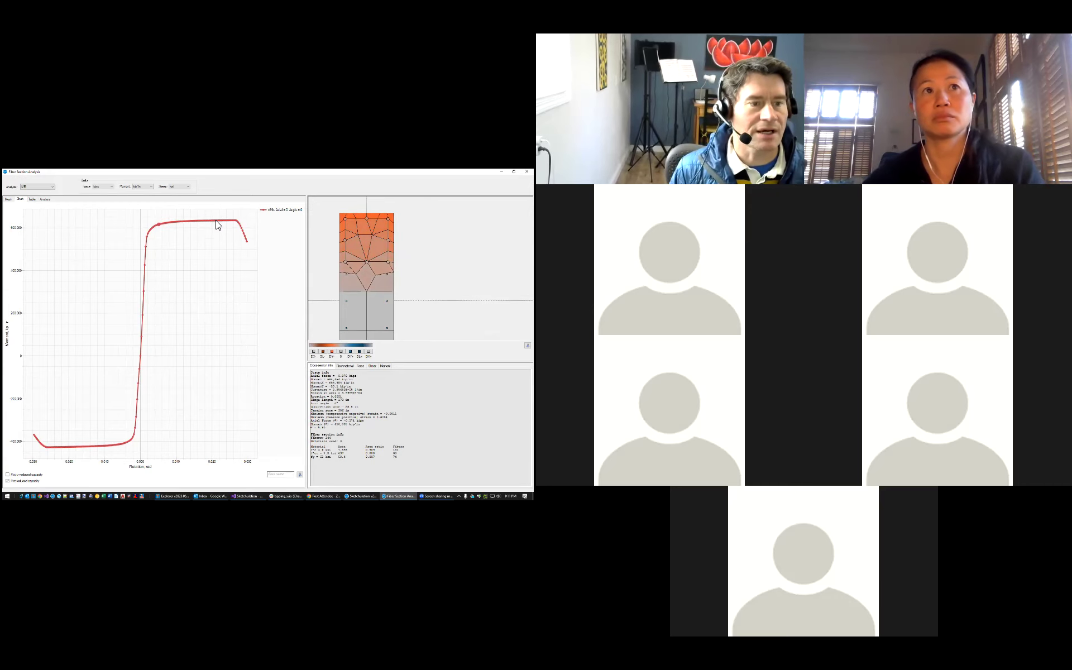
scroll(443, 257, "down", 7)
middle_click_drag(443, 257, 402, 197)
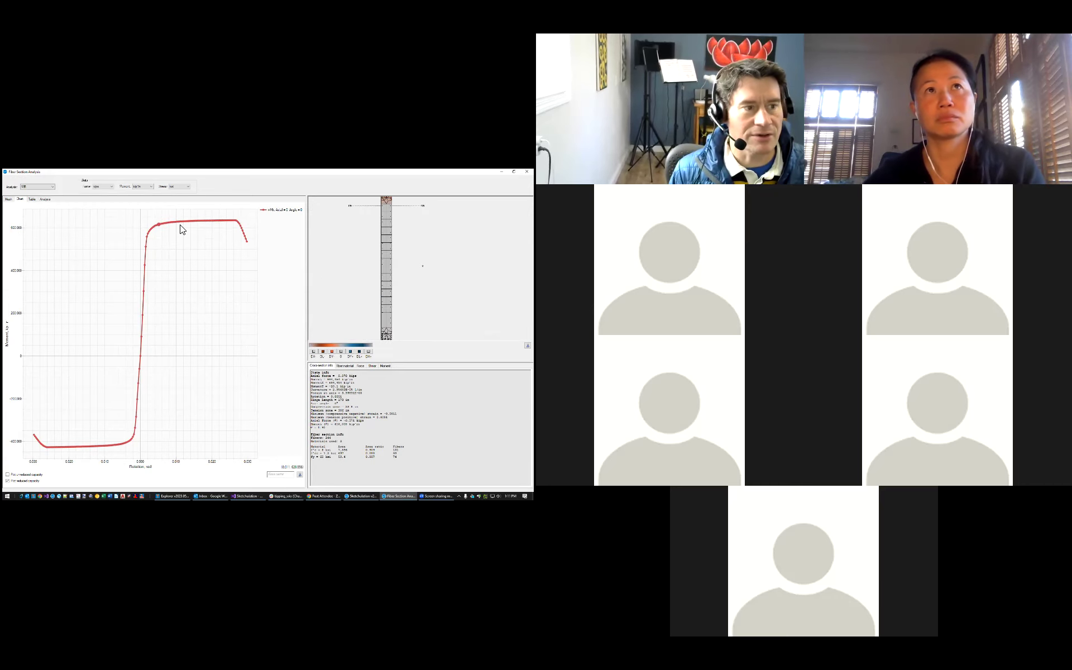
key("Left")
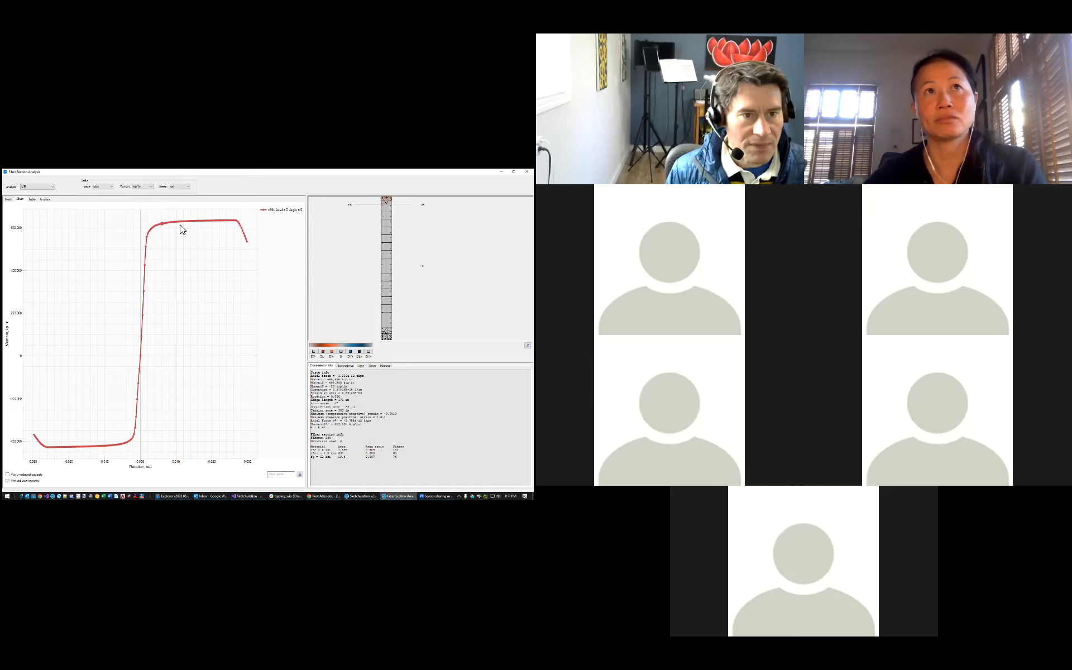
Select the middle bar in the top row of the upper boundary element and display its stress-strain curve
scroll(389, 199, "down", 2)
middle_click_drag(389, 199, 390, 241)
scroll(390, 240, "up", 11)
left_click(334, 204)
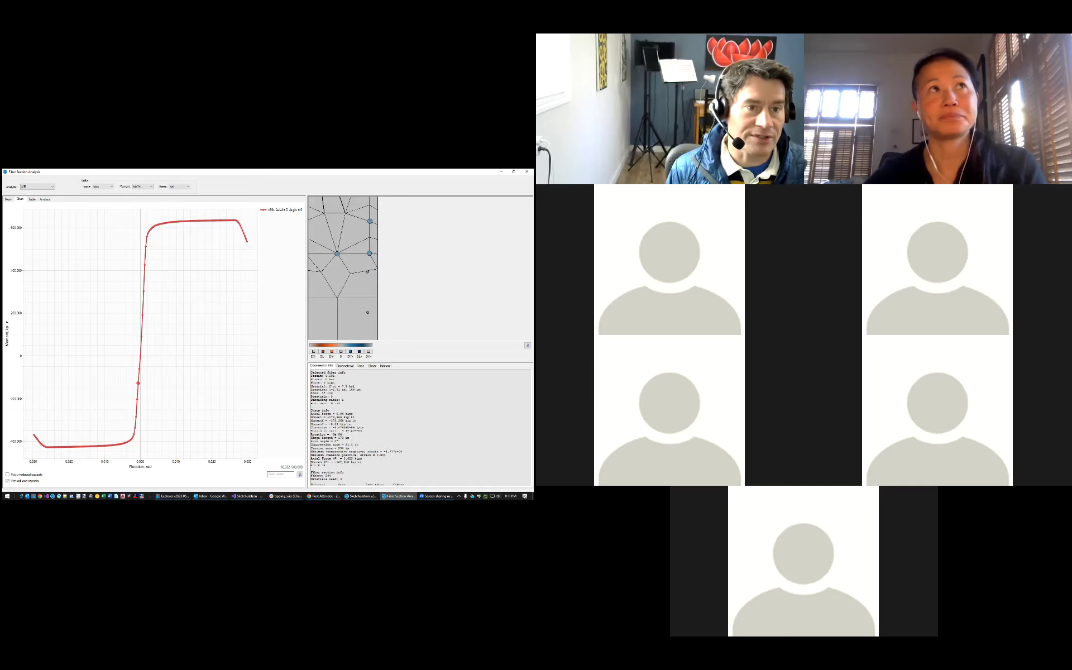
middle_click_drag(335, 208, 381, 273)
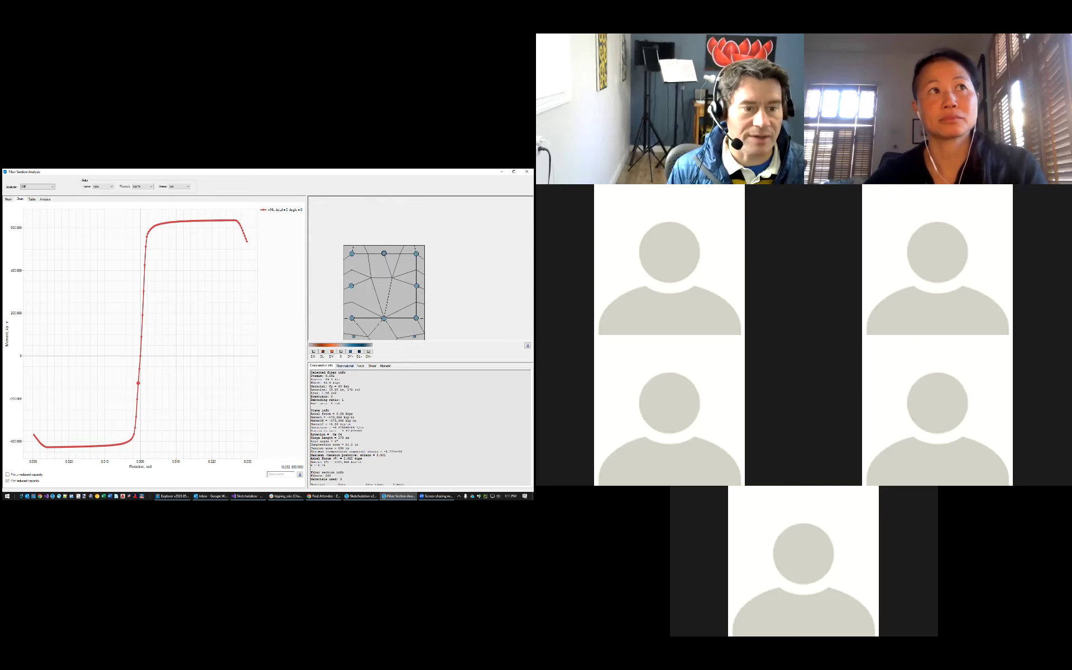
left_click(344, 366)
Follow the selected bar's stress-strain state from the elastic range of the moment-rotation curve to the drop past its positive plateau
left_click(144, 337)
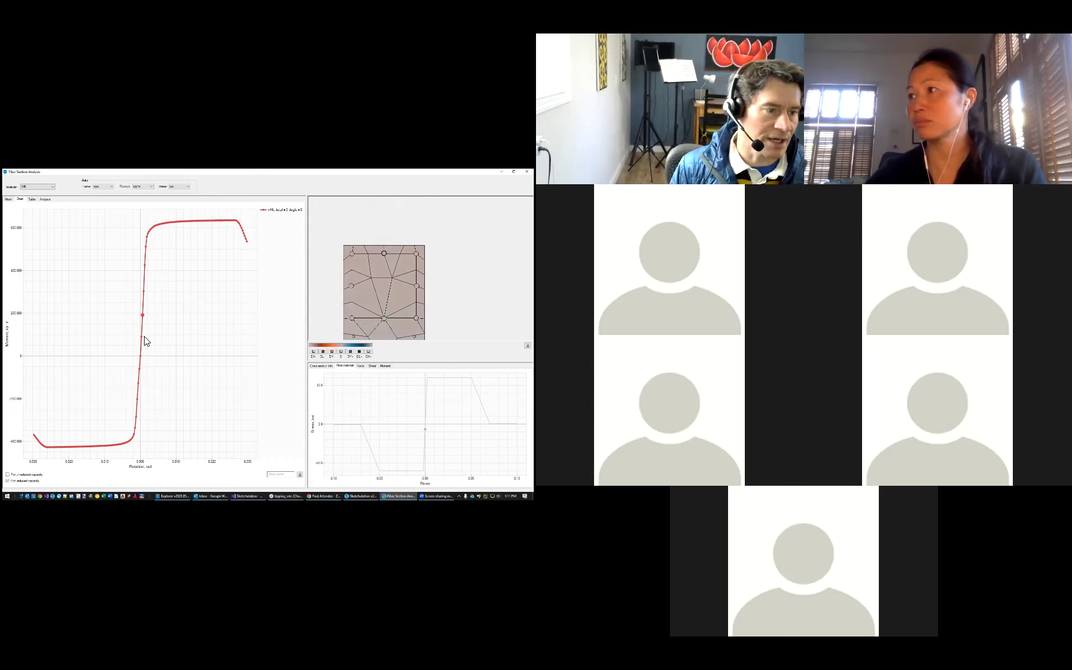
key("Right")
key("Right")
key("Right")
key("Right")
key("Right")
key("Right")
key("Right")
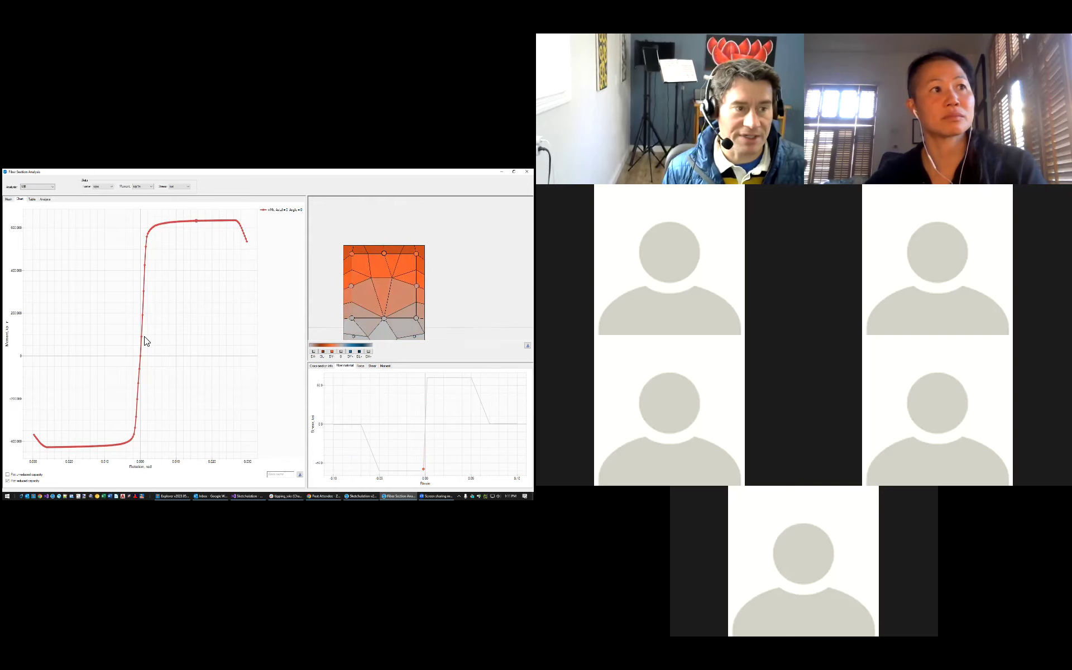
key("Right")
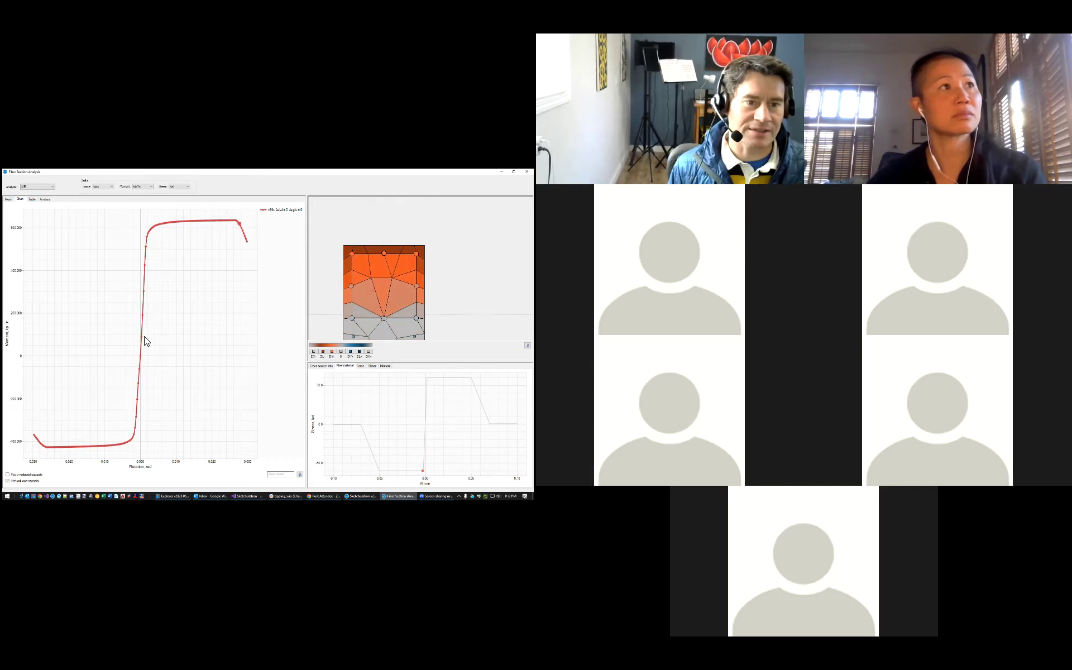
key("Right")
Inspect the stress-strain state of a concrete fiber at the wall's upper edge and a bar in the lower boundary element's bottom row
left_click(378, 250)
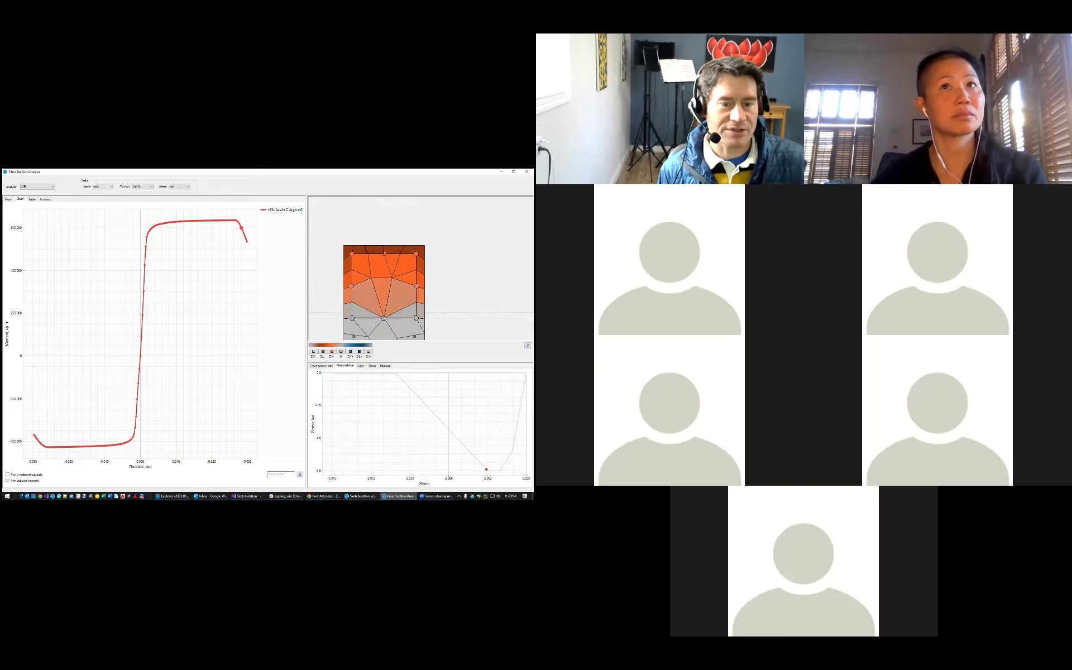
scroll(429, 265, "down", 5)
middle_click_drag(430, 265, 386, 310)
scroll(401, 240, "up", 4)
scroll(386, 307, "up", 4)
left_click(383, 291)
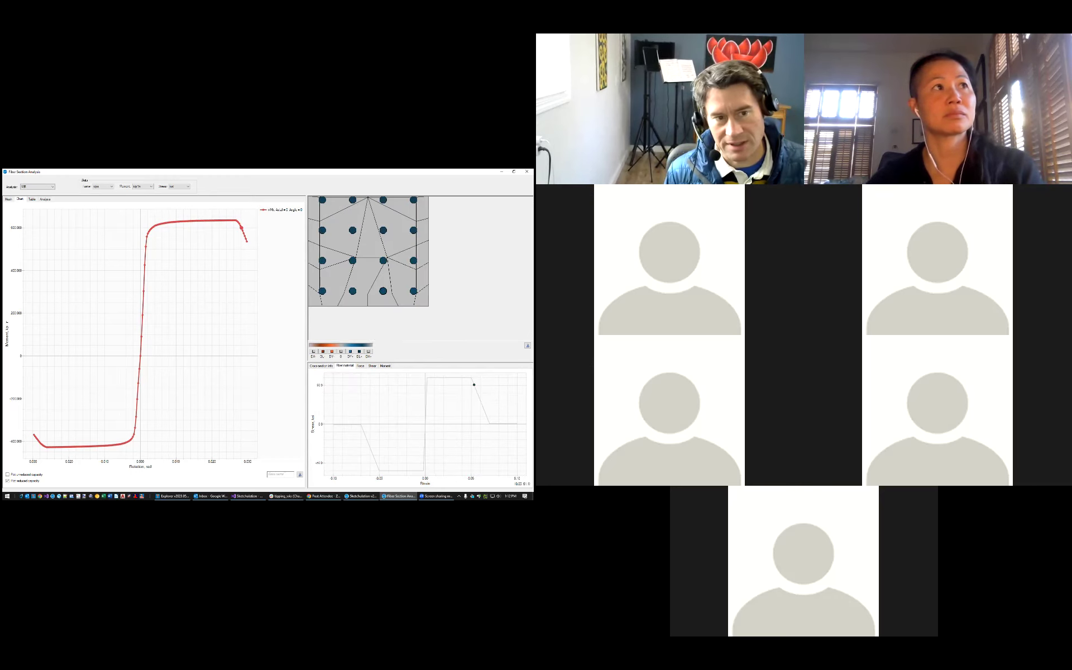
Compare the analysis types by displaying the axial force-moment interaction, the moment-rotation curve and the biaxial moment interaction
scroll(410, 293, "down", 4)
middle_click_drag(410, 293, 415, 338)
scroll(351, 293, "down", 4)
middle_click_drag(351, 293, 372, 321)
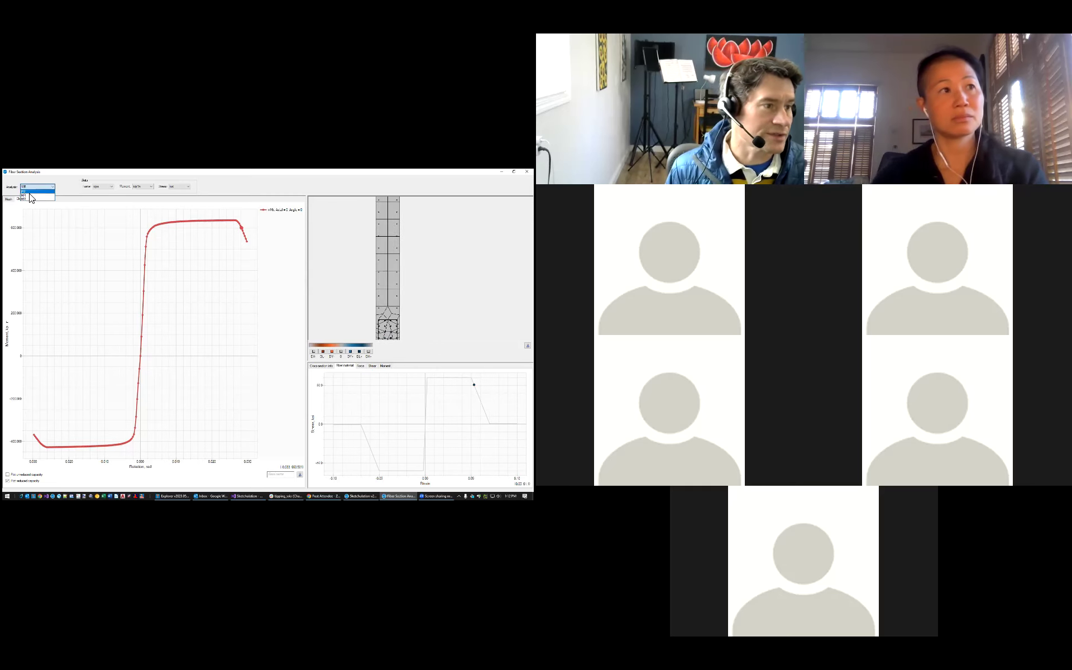
left_click(28, 191)
left_click(35, 188)
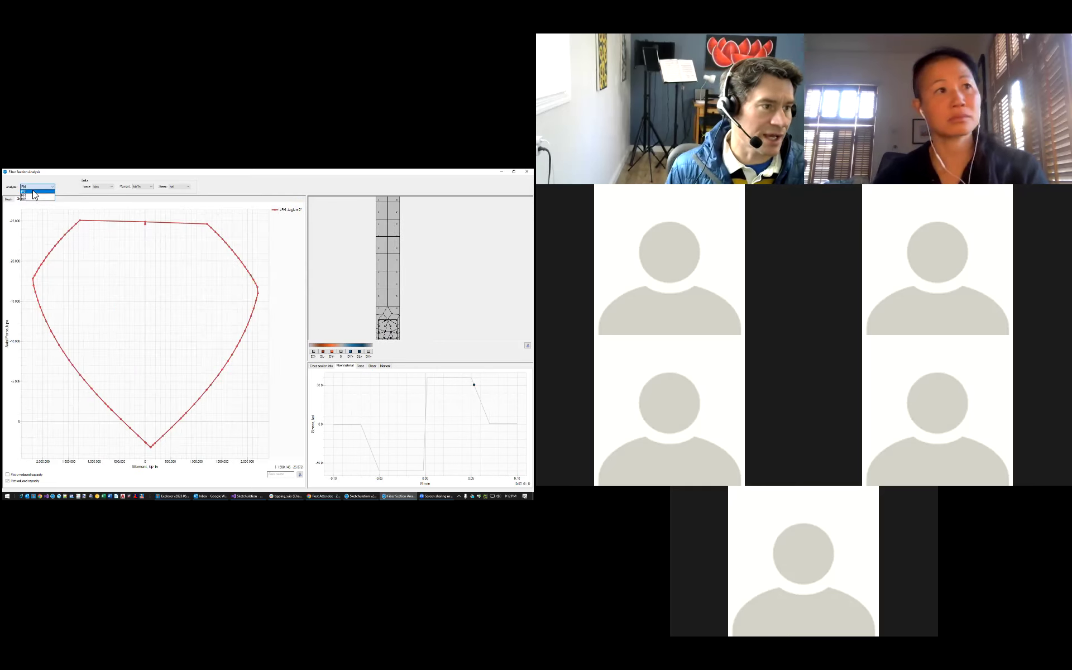
left_click(35, 195)
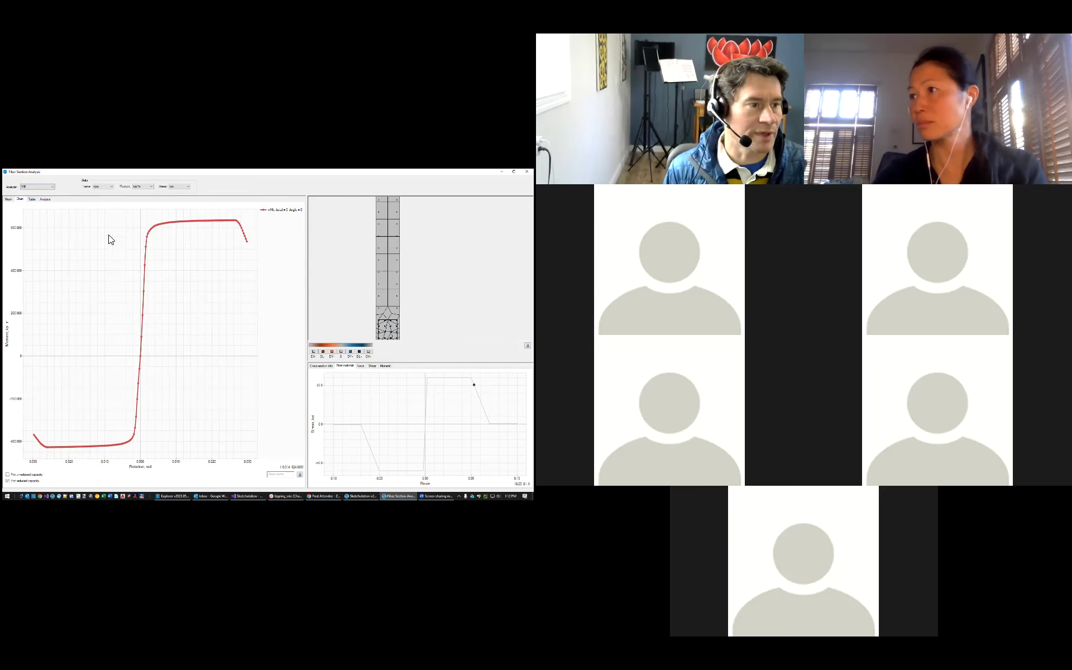
left_click(33, 189)
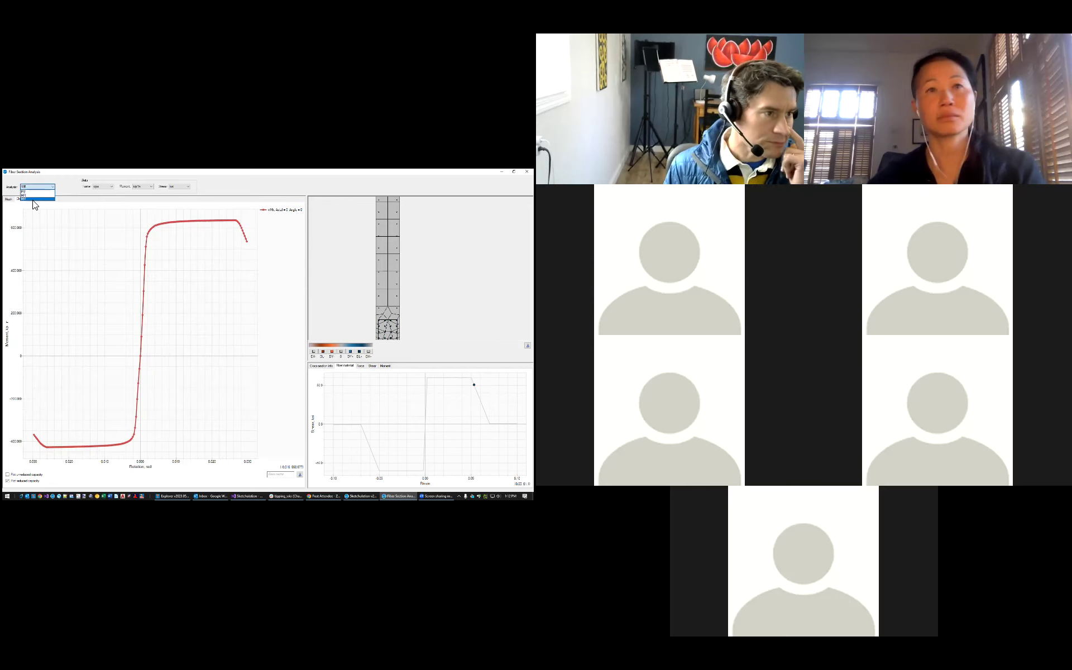
left_click(32, 199)
scroll(85, 222, "up", 2)
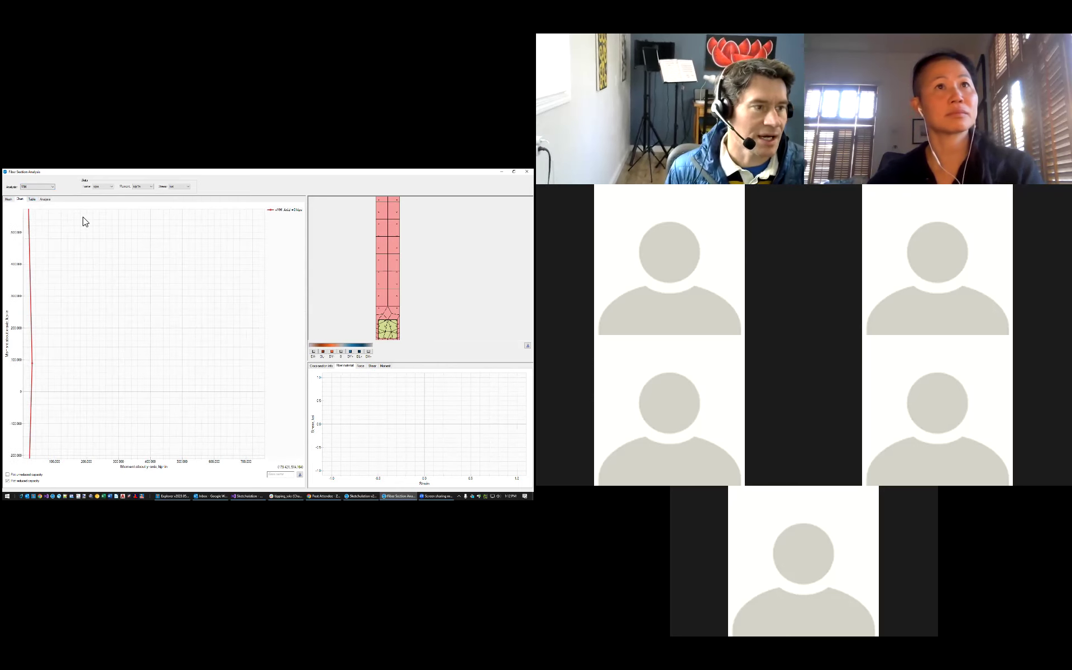
Close the fiber section analysis, clear the wall selection and select the MR1 and MR2 expressions beside the section
left_click(526, 172)
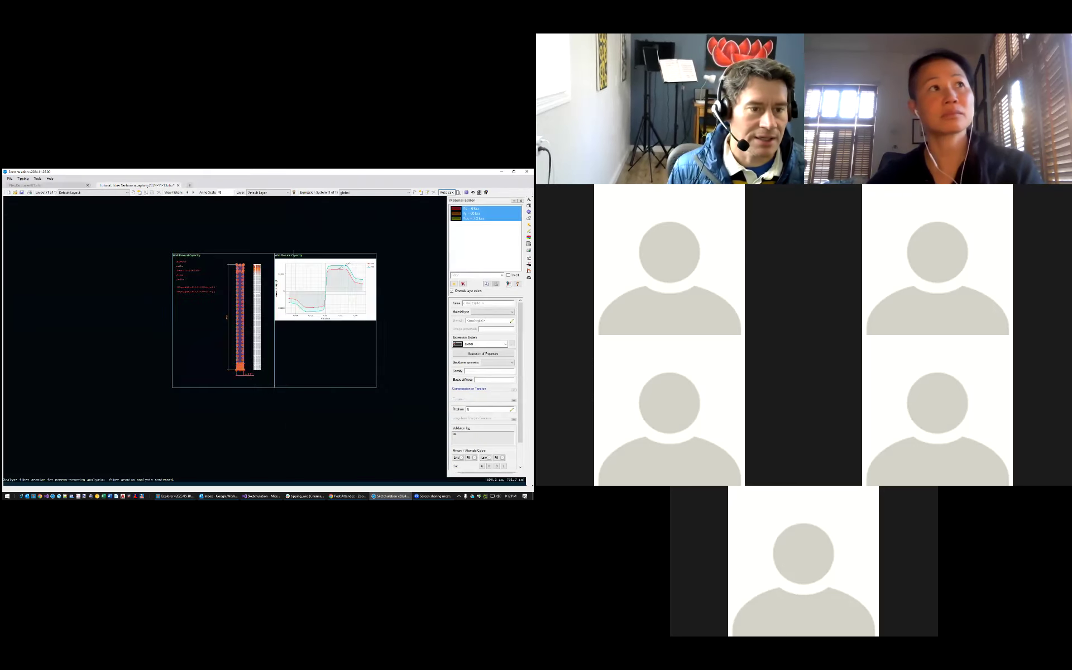
key("Escape")
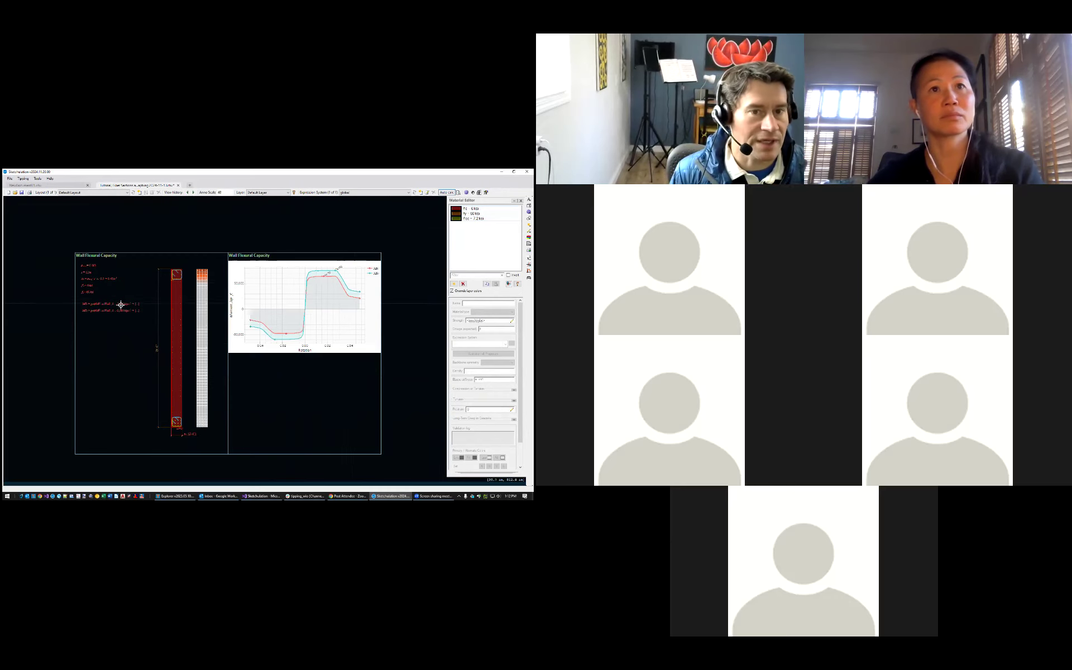
scroll(120, 305, "up", 2)
scroll(111, 310, "up", 3)
left_click(132, 287)
left_click(123, 309, "shift")
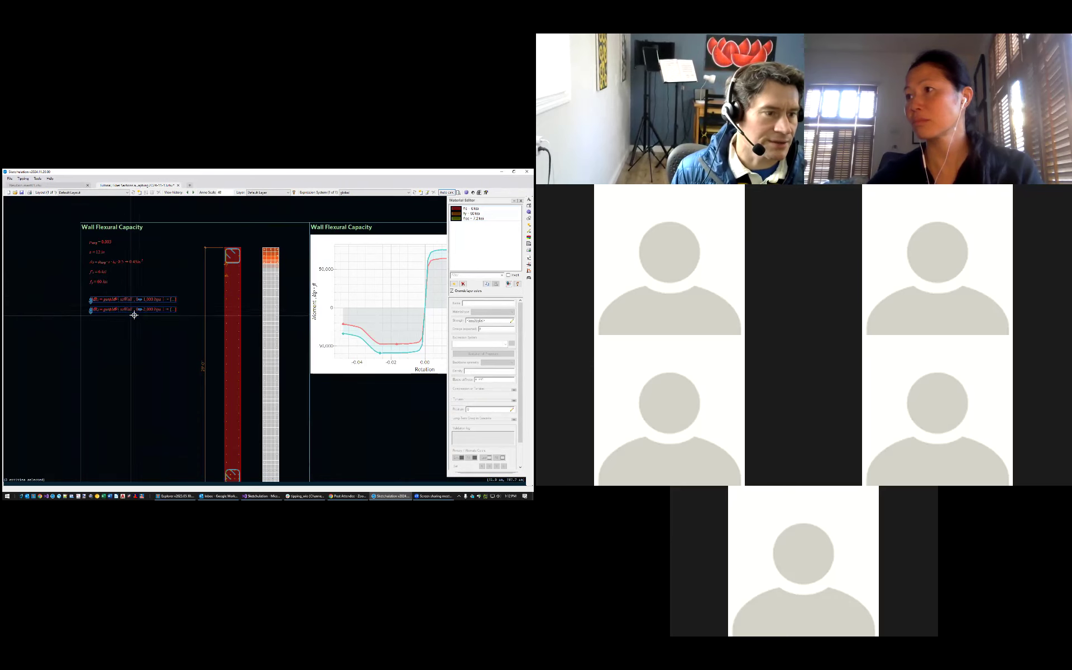
Examine the MR1 and MR2 capacity expressions alongside the wall section and its inputs, and clear the selection
scroll(120, 310, "up", 2)
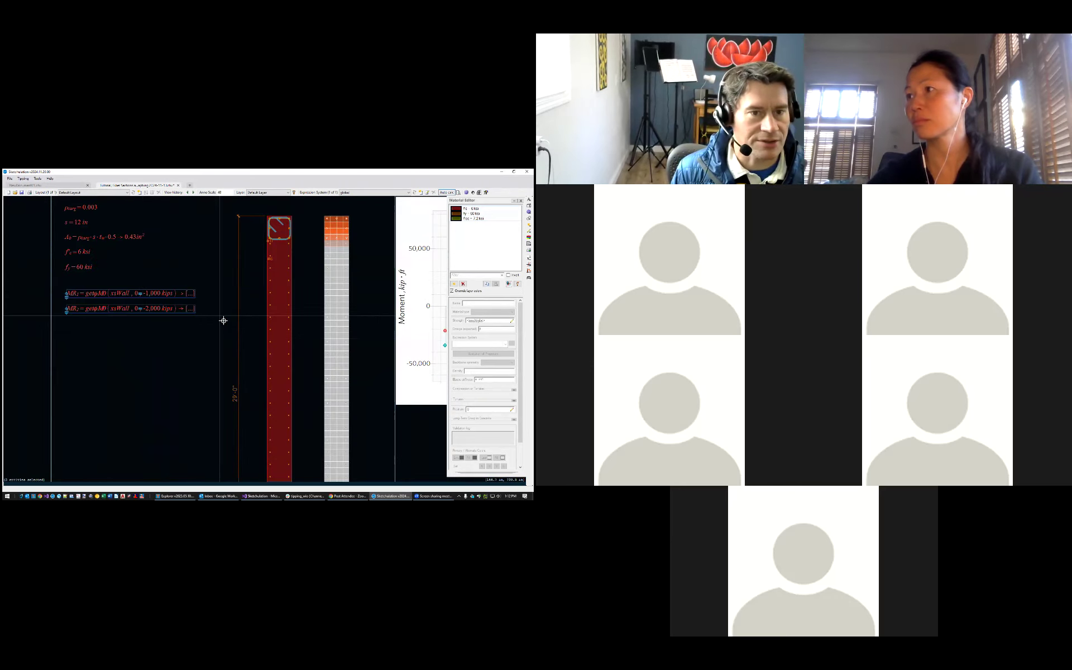
scroll(224, 318, "down", 2)
scroll(168, 313, "up", 2)
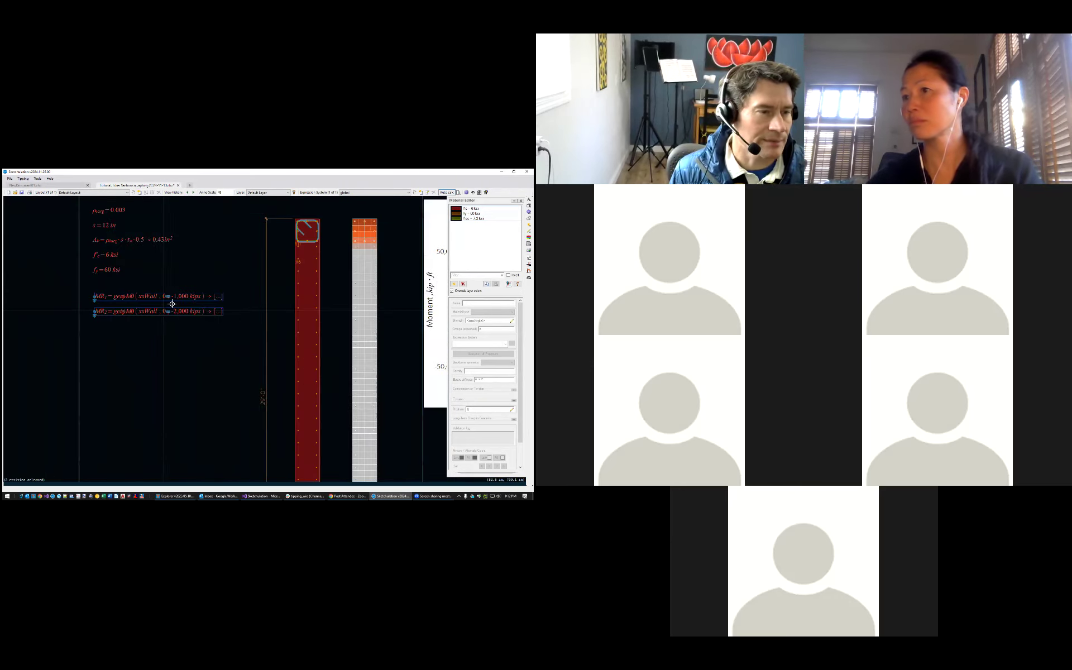
middle_click_drag(278, 305, 267, 194)
key("Escape")
left_click(271, 289)
scroll(266, 284, "down", 2)
scroll(280, 352, "up", 2)
scroll(279, 352, "down", 2)
middle_click_drag(181, 277, 283, 470)
scroll(265, 353, "up", 1)
key("Escape")
scroll(265, 403, "up", 2)
middle_click_drag(266, 401, 173, 389)
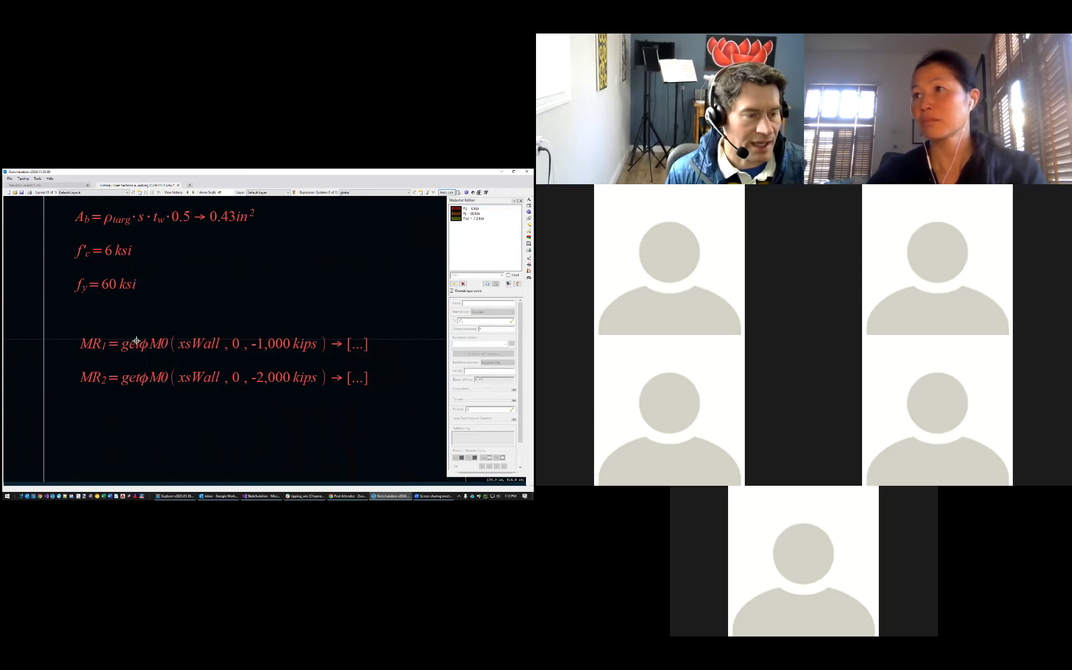
Open the MR1 expression for editing and examine its getφMθ moment-rotation function name
left_click(153, 347)
double_click(152, 347)
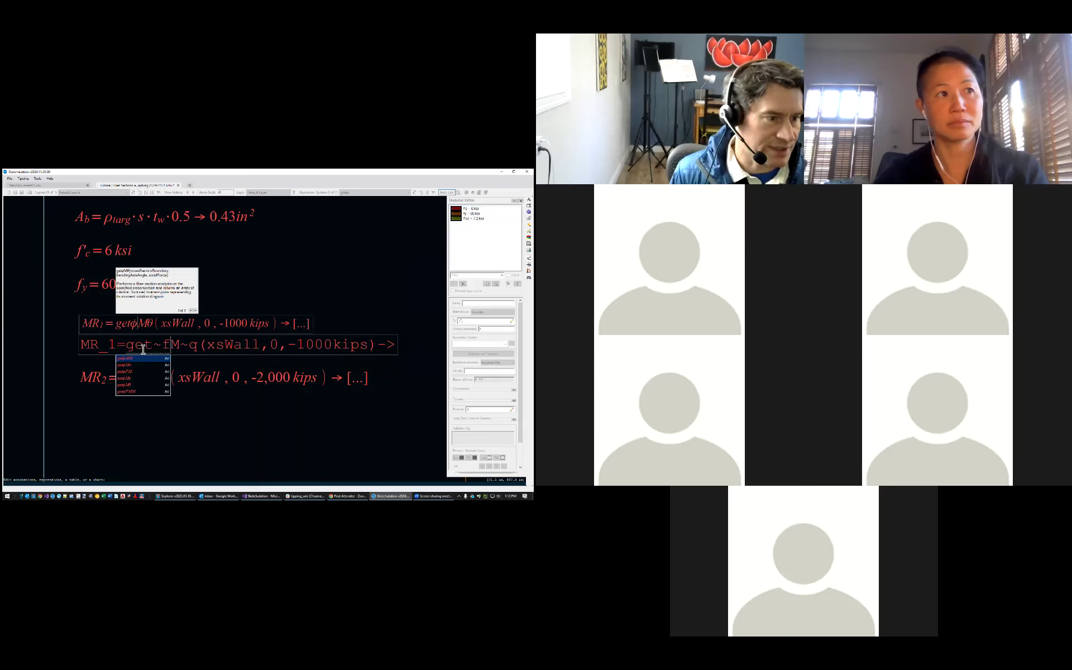
left_click_drag(130, 346, 200, 349)
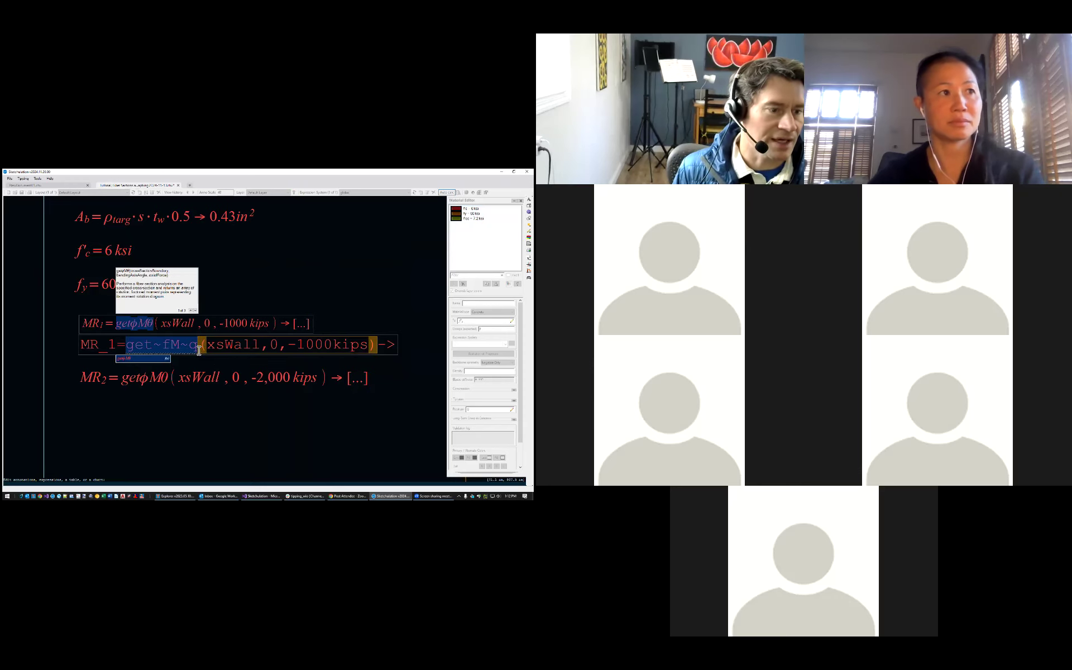
left_click(184, 352)
double_click(193, 351)
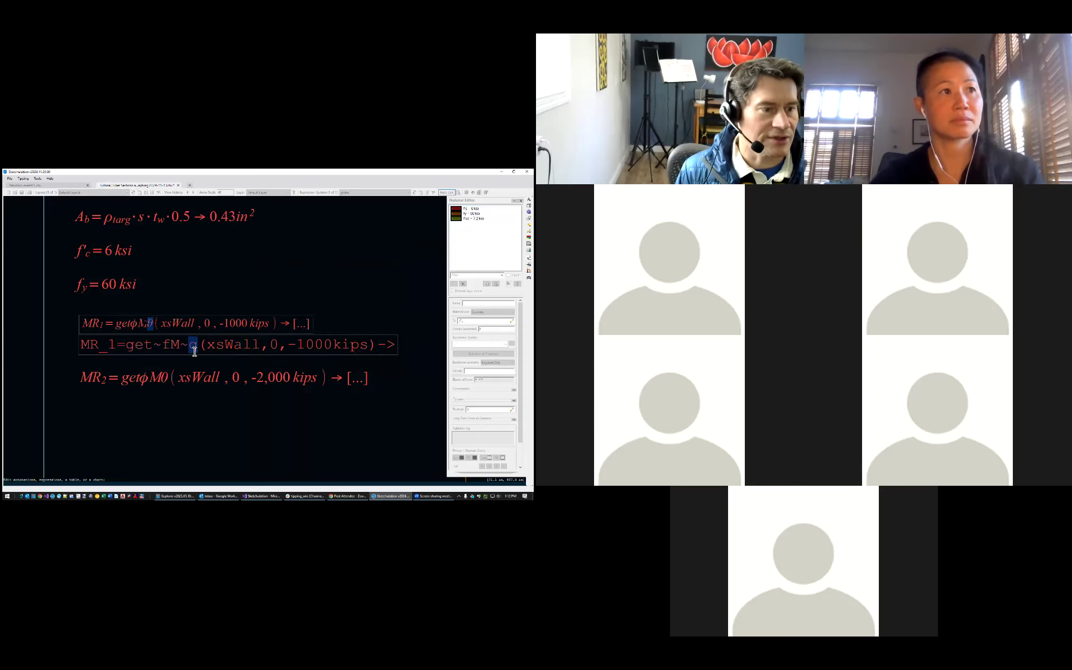
Examine the section, bending axis angle and axial force arguments of the MR1 expression and close it
double_click(222, 345)
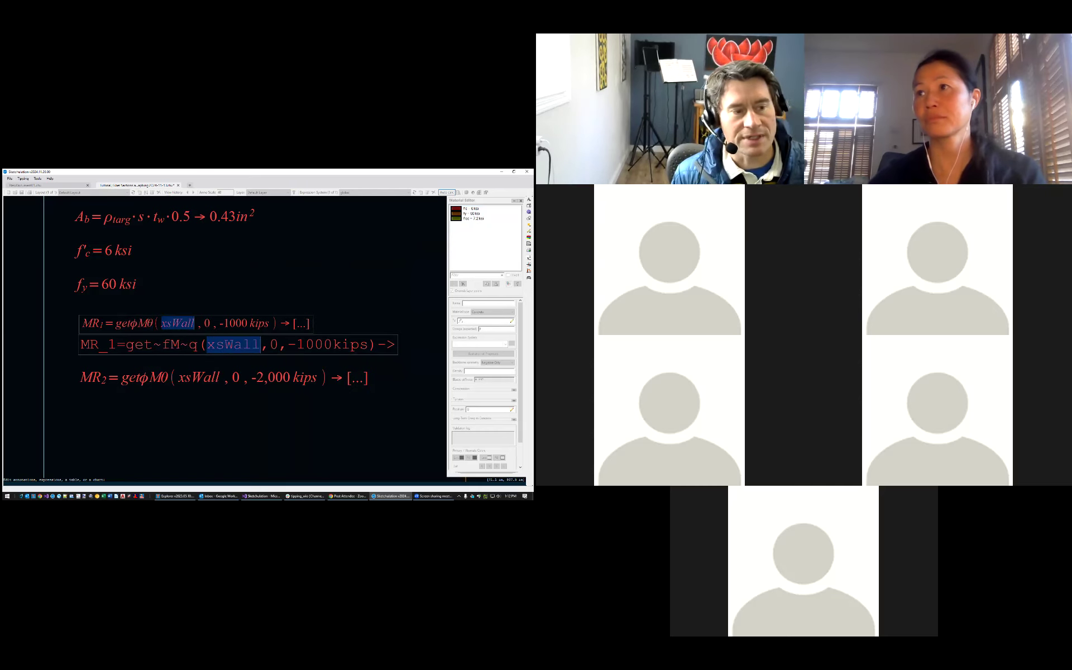
left_click(277, 344)
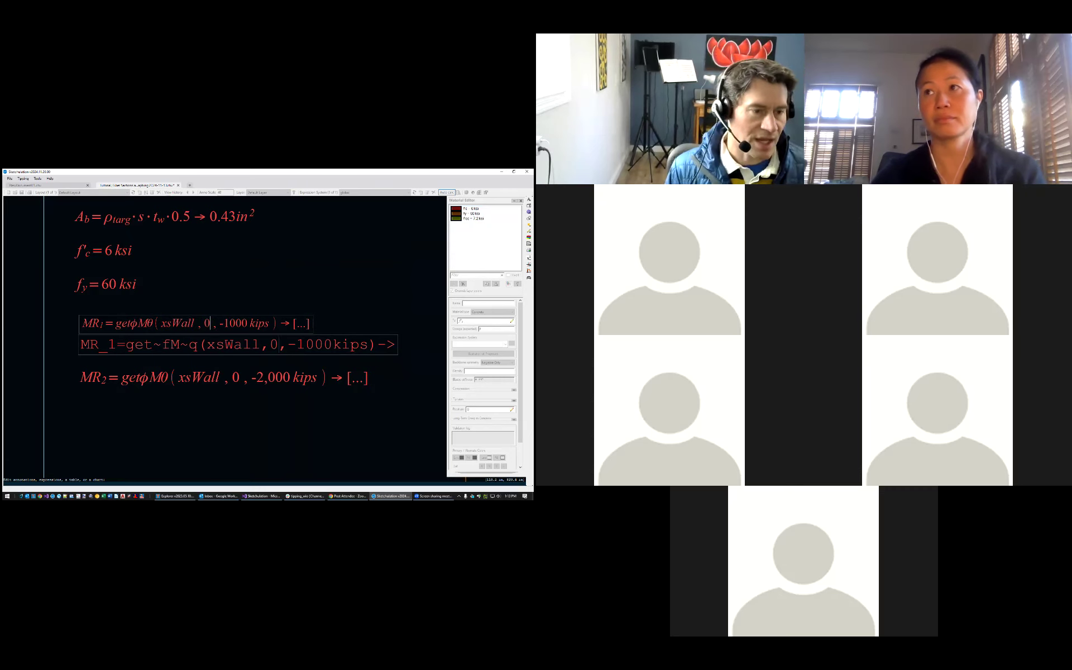
scroll(315, 326, "down", 2)
scroll(330, 324, "up", 1)
left_click(296, 339)
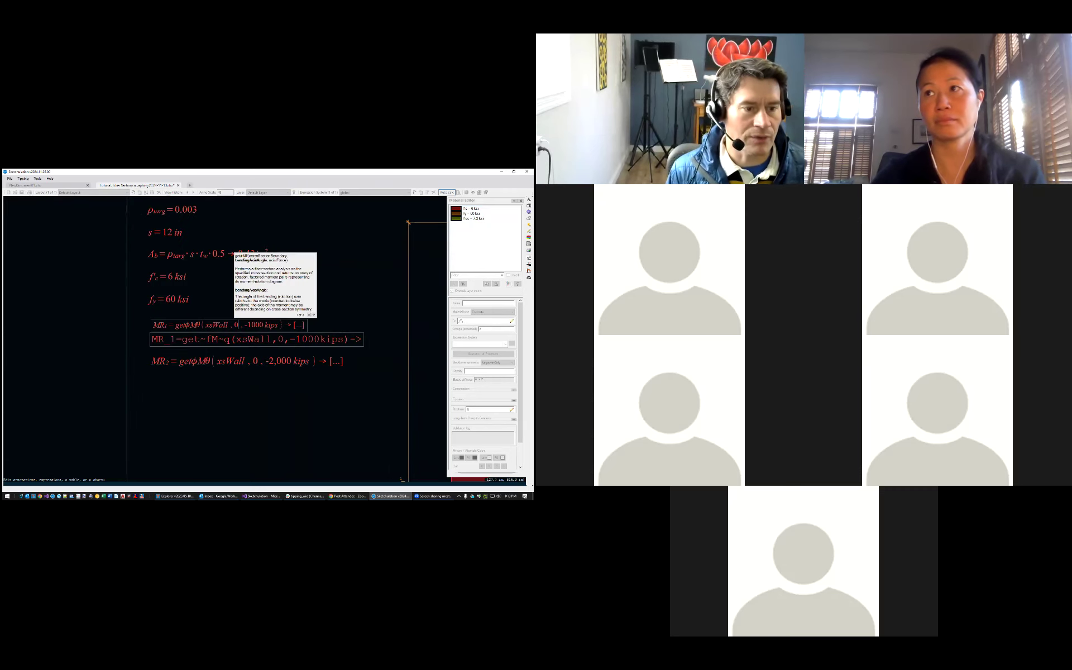
key("Right")
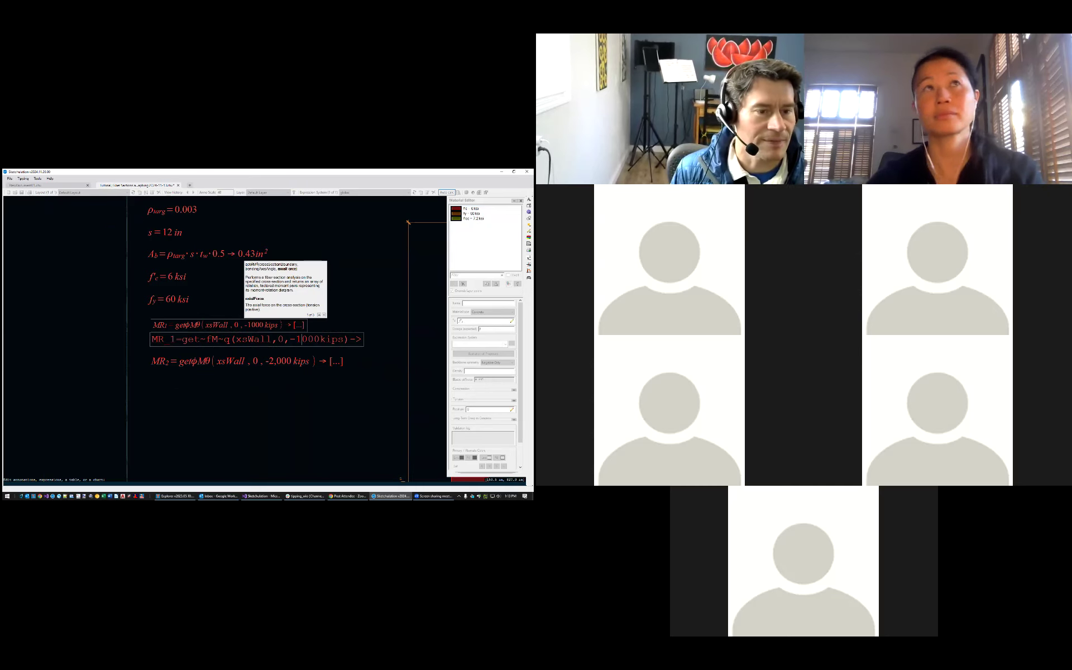
key("Return")
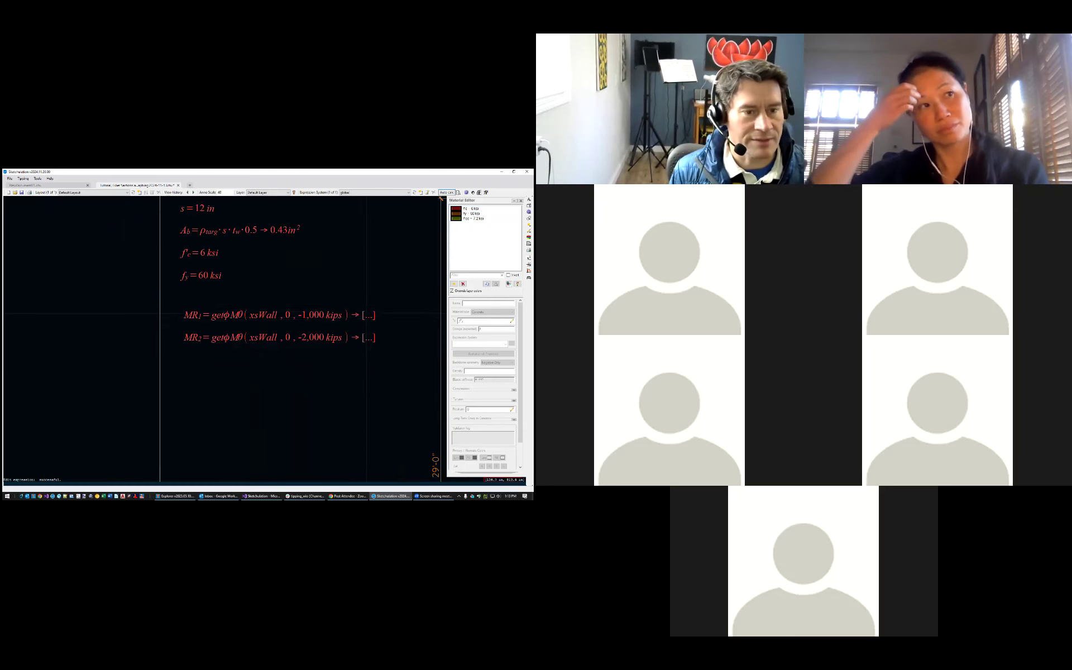
Turn off compact array rendering for the MR1 expression to inspect its rotation and moment pairs, and undo the change
left_click(370, 316)
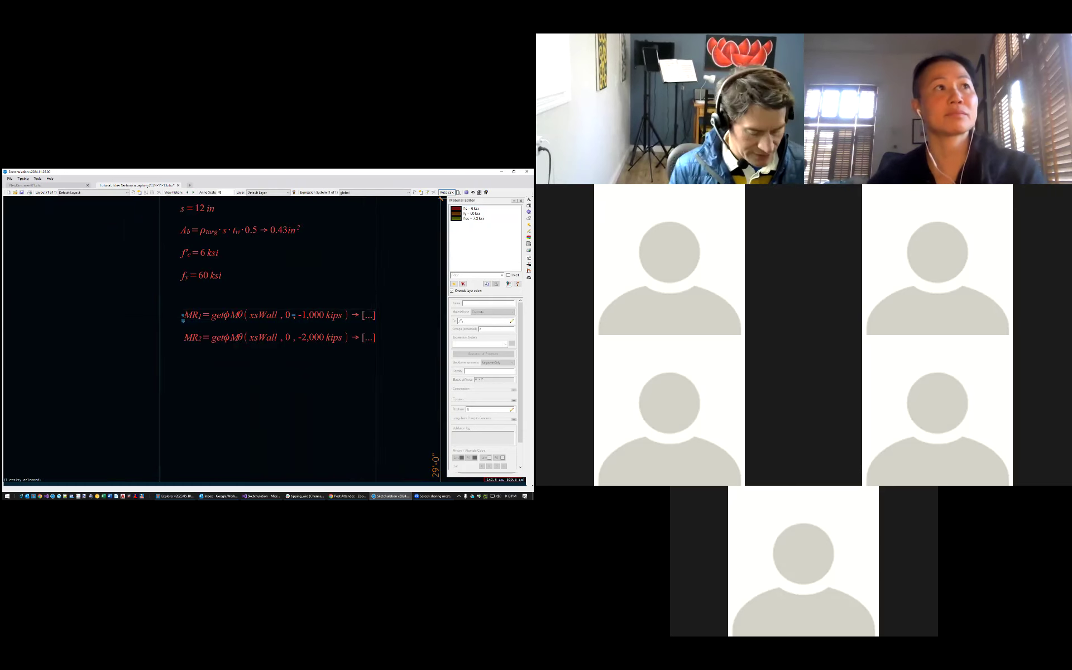
type("ren")
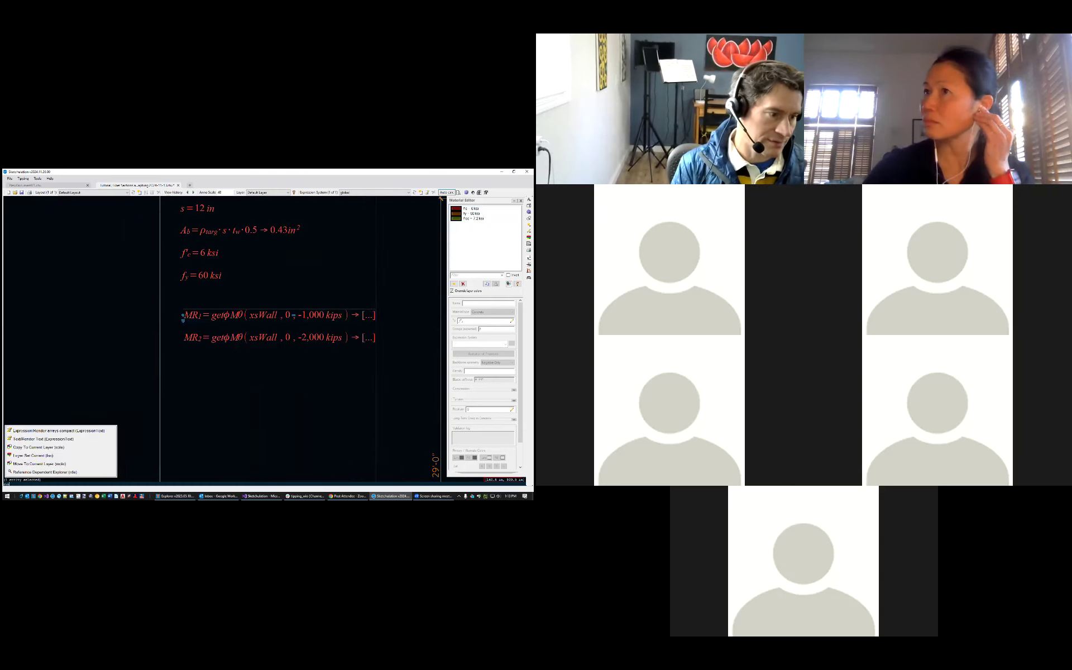
left_click(82, 437)
scroll(188, 352, "down", 4)
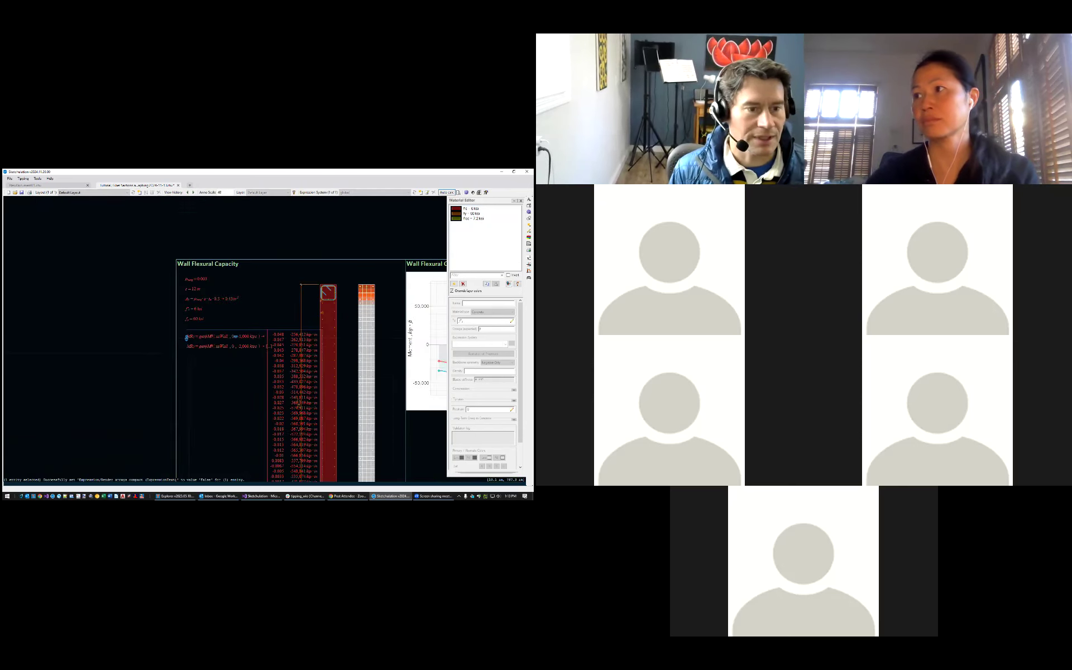
scroll(187, 337, "up", 4)
scroll(216, 311, "up", 3)
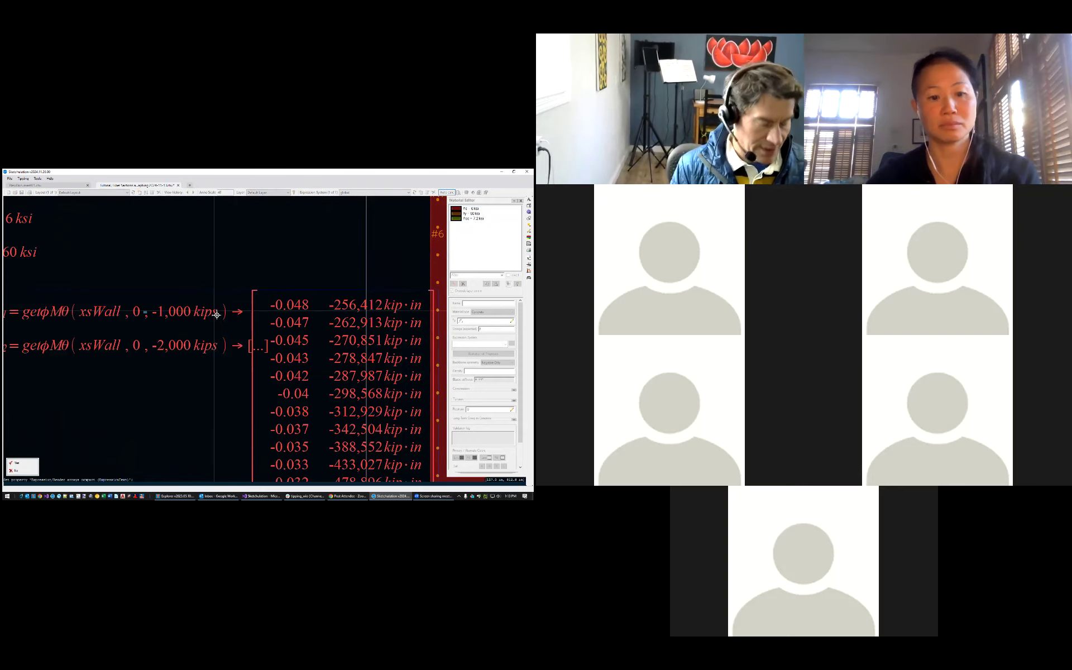
type("u")
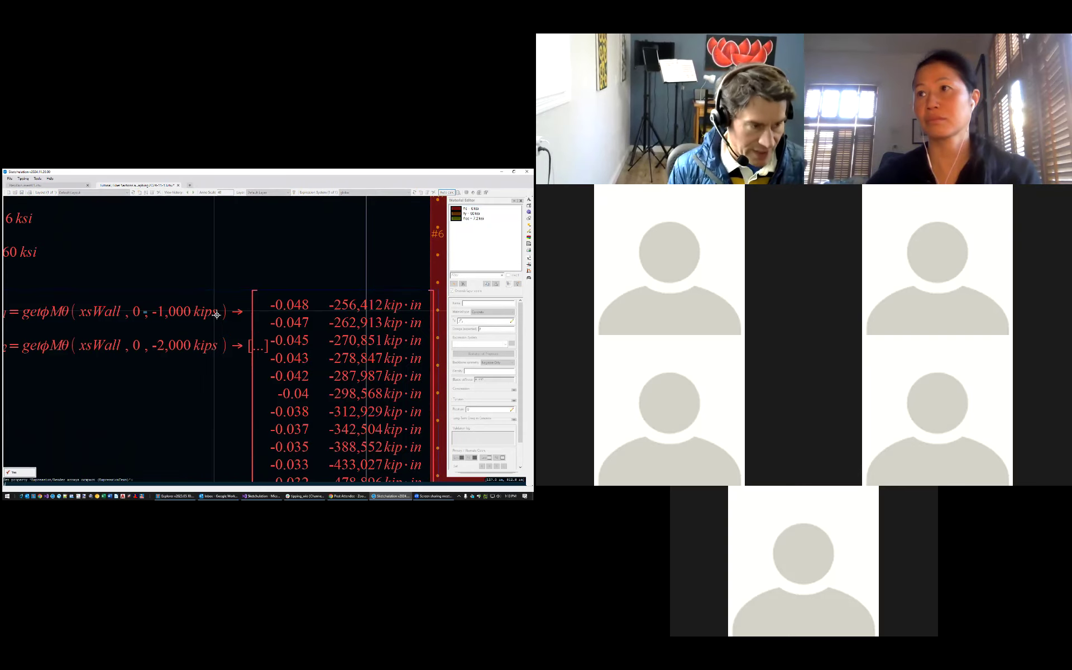
key("Return")
Start adding an expression-based series to the Wall Flexural Capacity chart, with a single expression supplying the x and y pairs
scroll(215, 312, "down", 6)
middle_click_drag(273, 322, 64, 329)
scroll(98, 324, "up", 2)
middle_click_drag(363, 414, 258, 398)
scroll(244, 373, "down", 2)
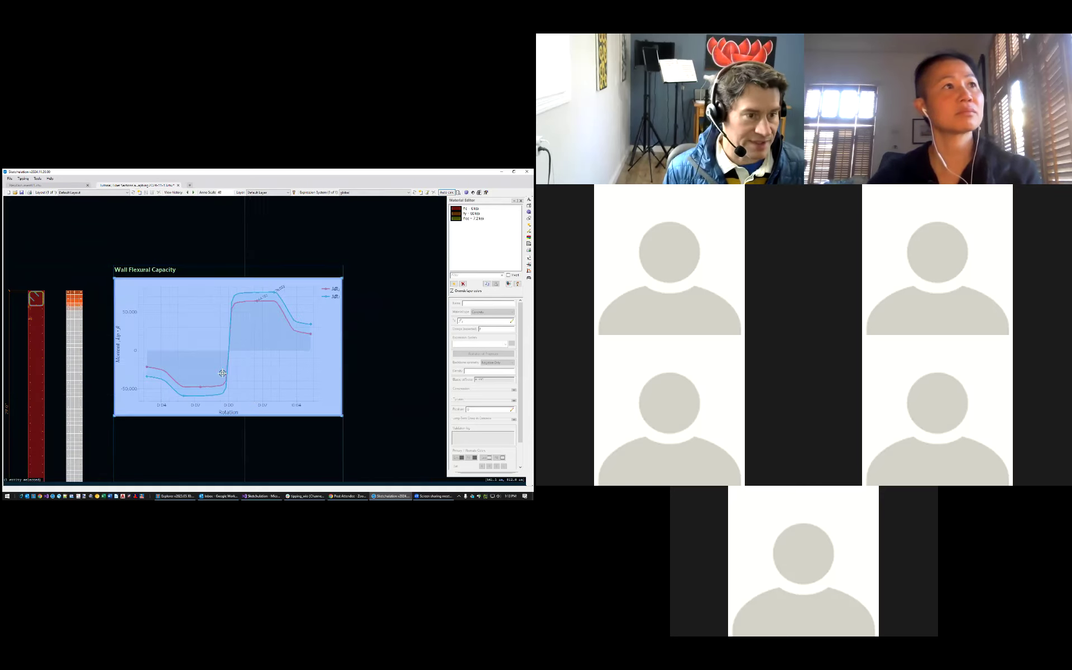
type("ser")
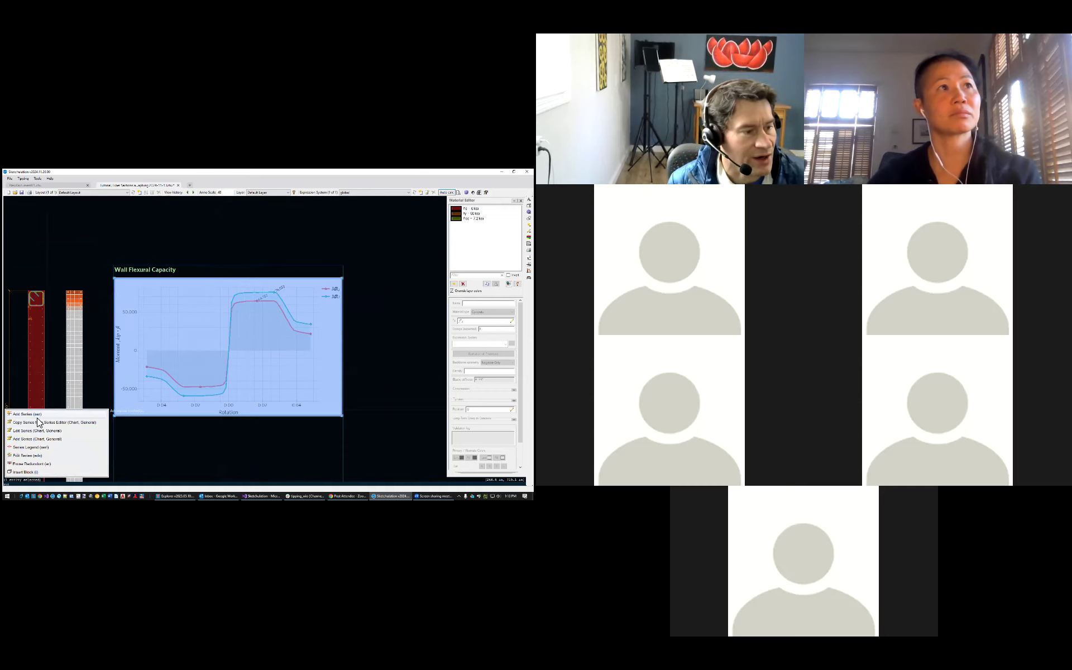
key("Return")
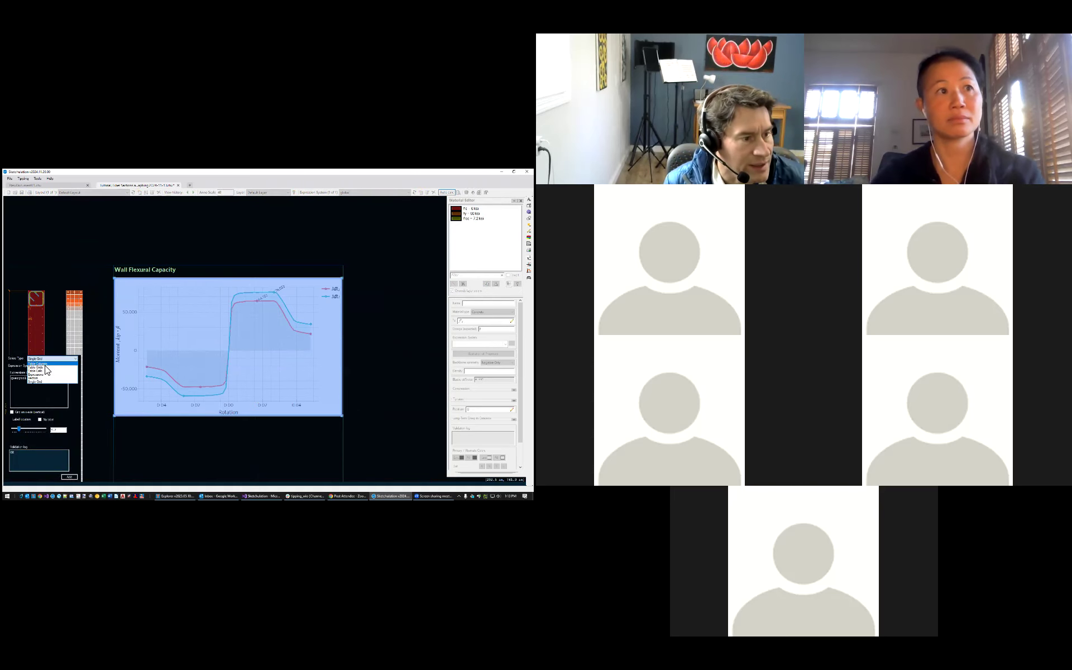
left_click(49, 377)
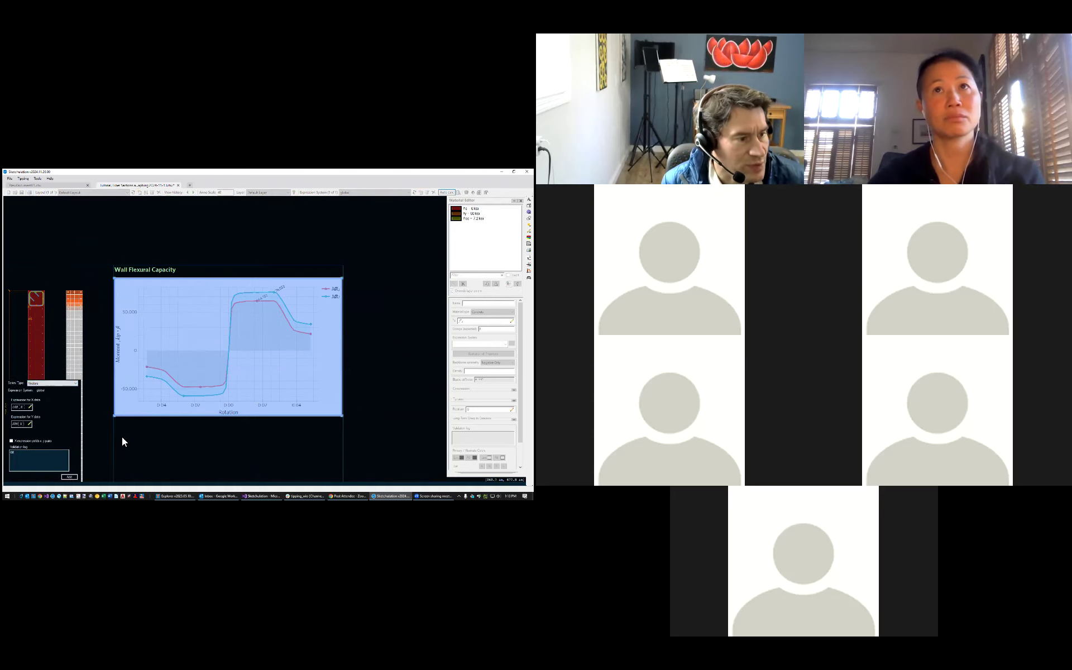
middle_click_drag(122, 437, 345, 401)
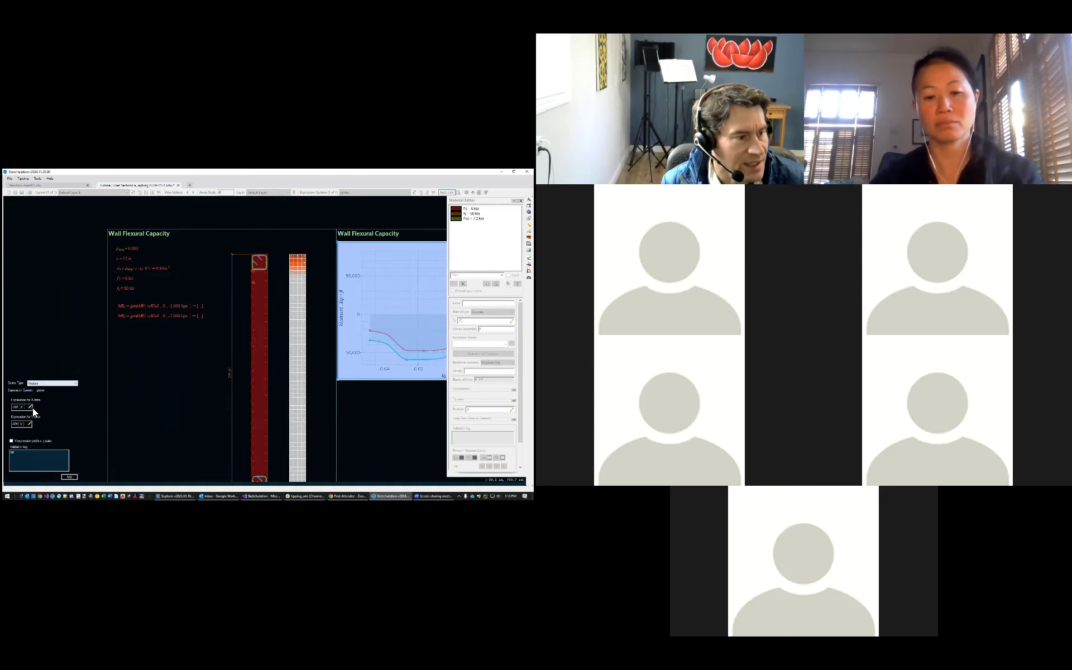
left_click(23, 442)
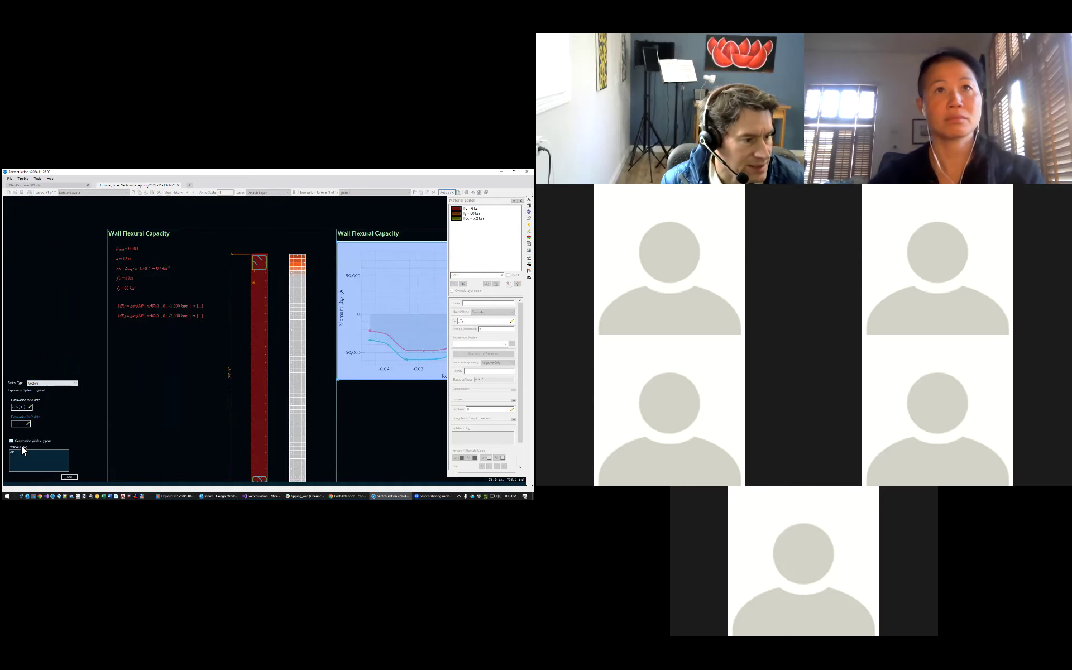
Set MR1 as the new series' data expression and add the series to the moment-rotation chart
left_click(27, 410)
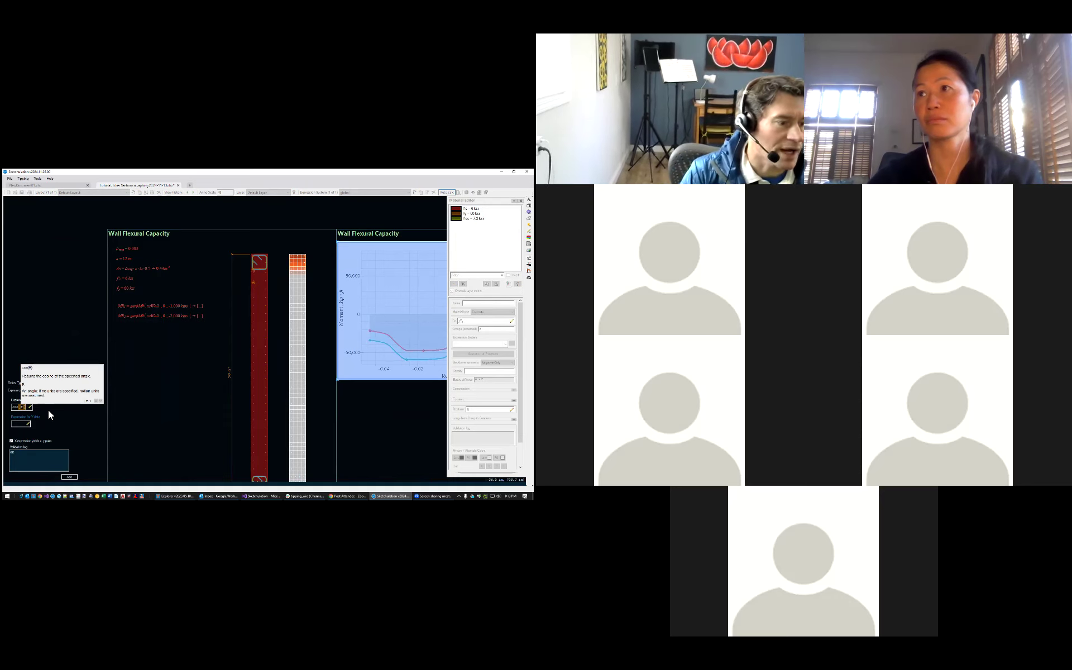
key("ctrl+a")
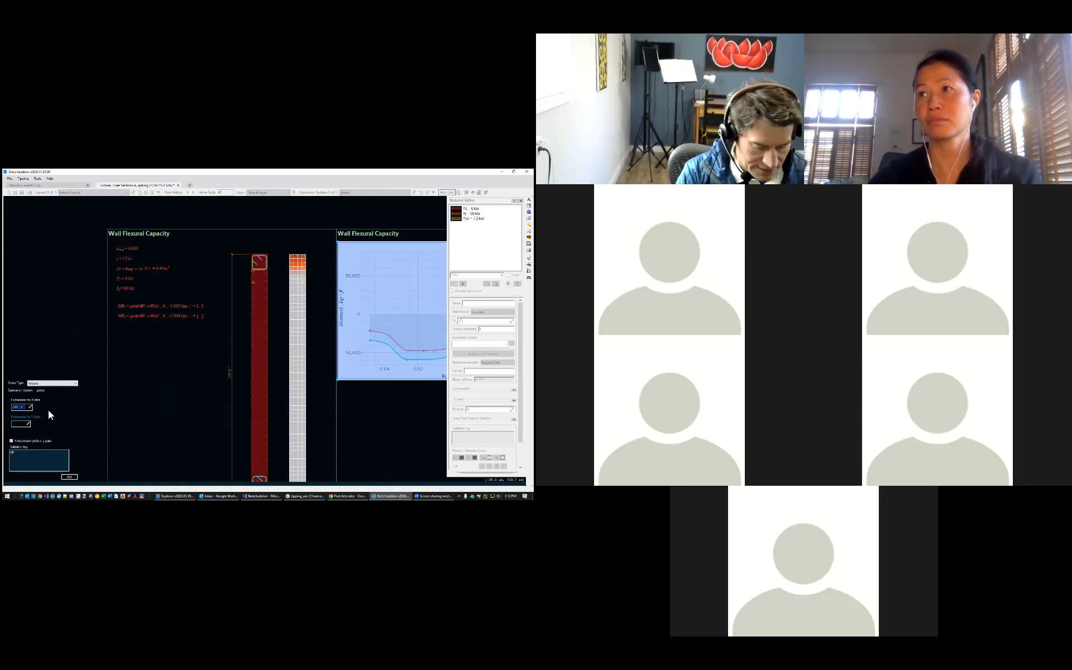
type("MRE")
key("BackSpace")
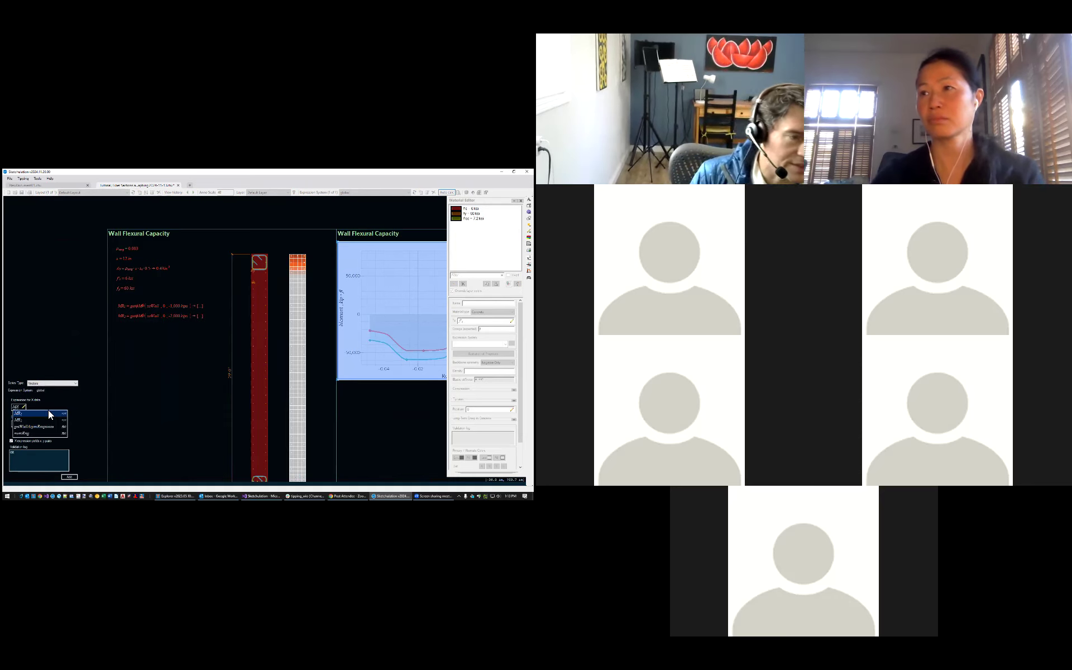
left_click(25, 414)
left_click(21, 411)
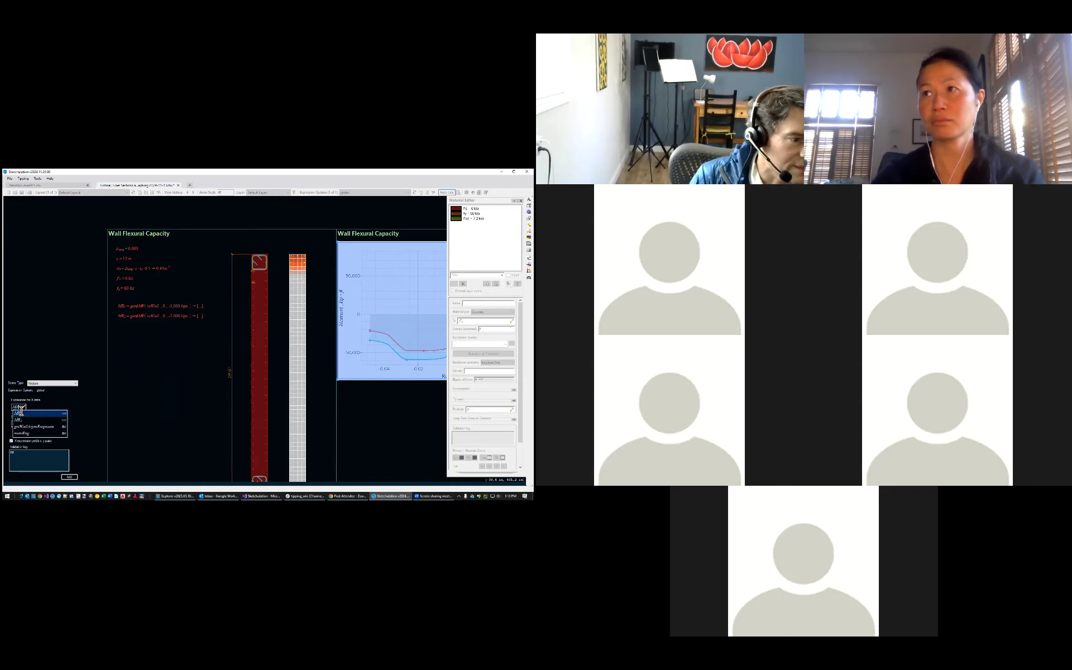
double_click(24, 414)
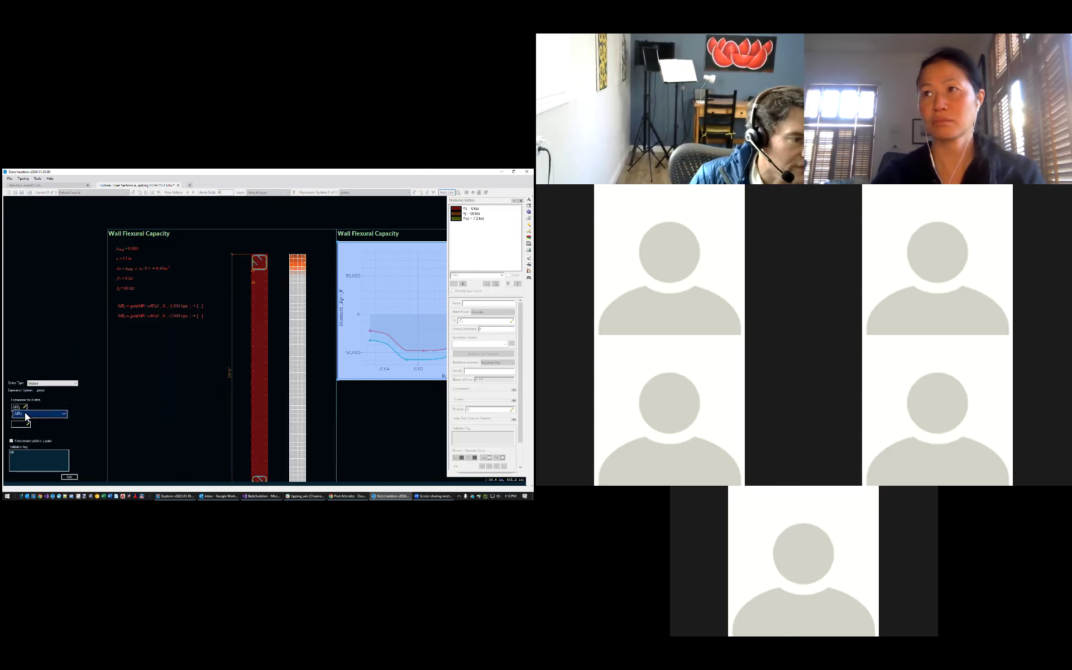
left_click(69, 476)
key("Escape")
Open the chart's series for editing and delete the duplicate MR1 series at the end of the list
left_click(239, 340)
middle_click_drag(283, 343, 303, 362)
type("eds")
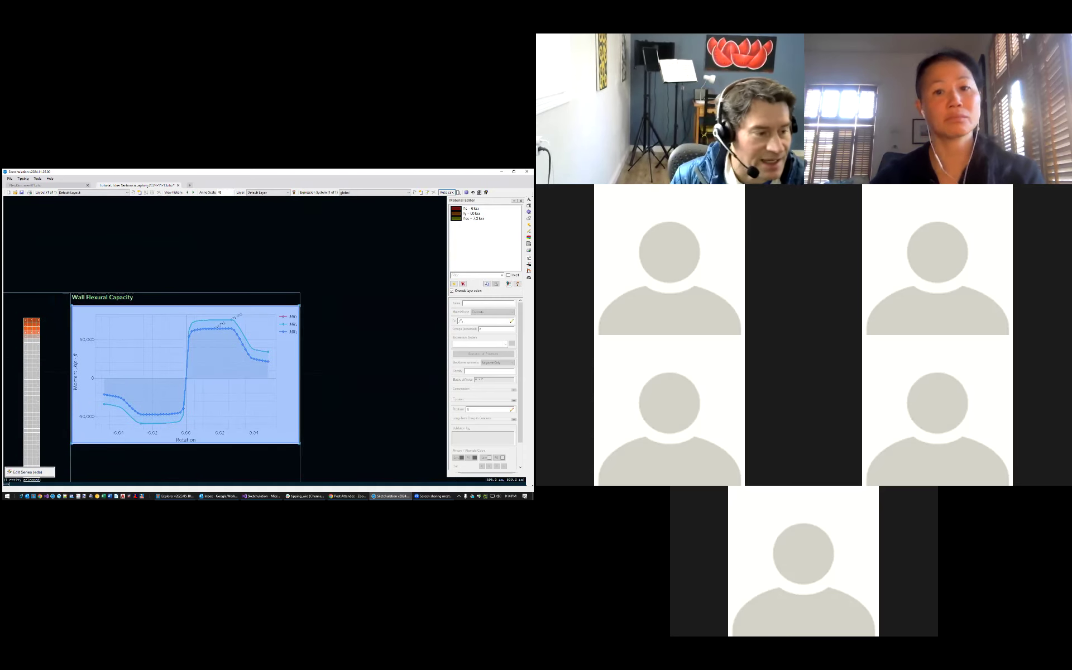
key("Return")
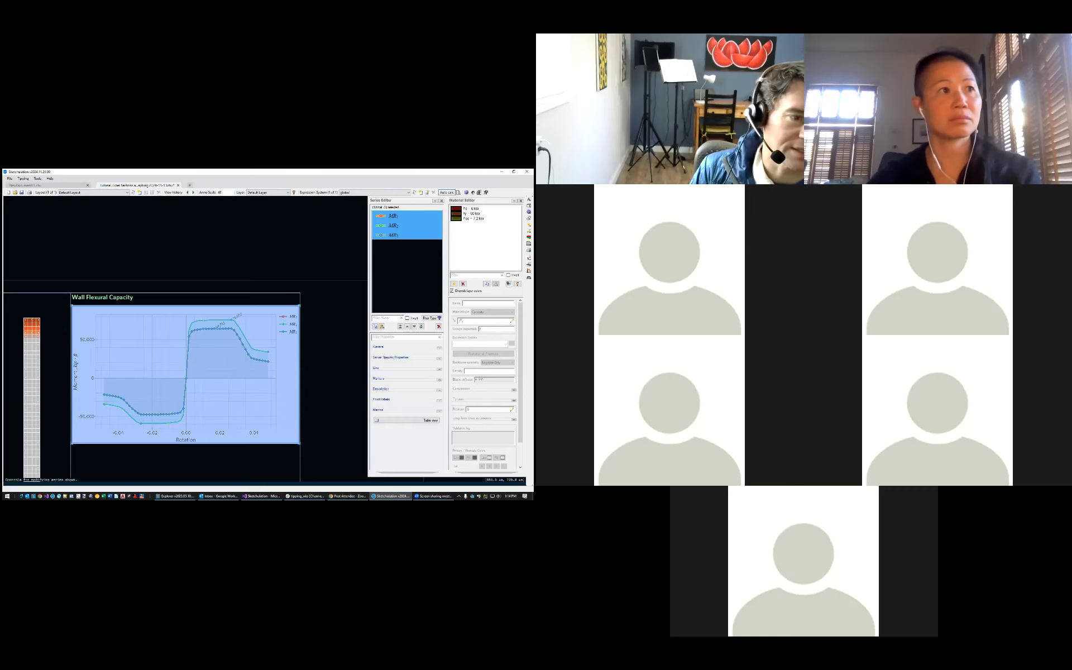
left_click(402, 235)
key("Delete")
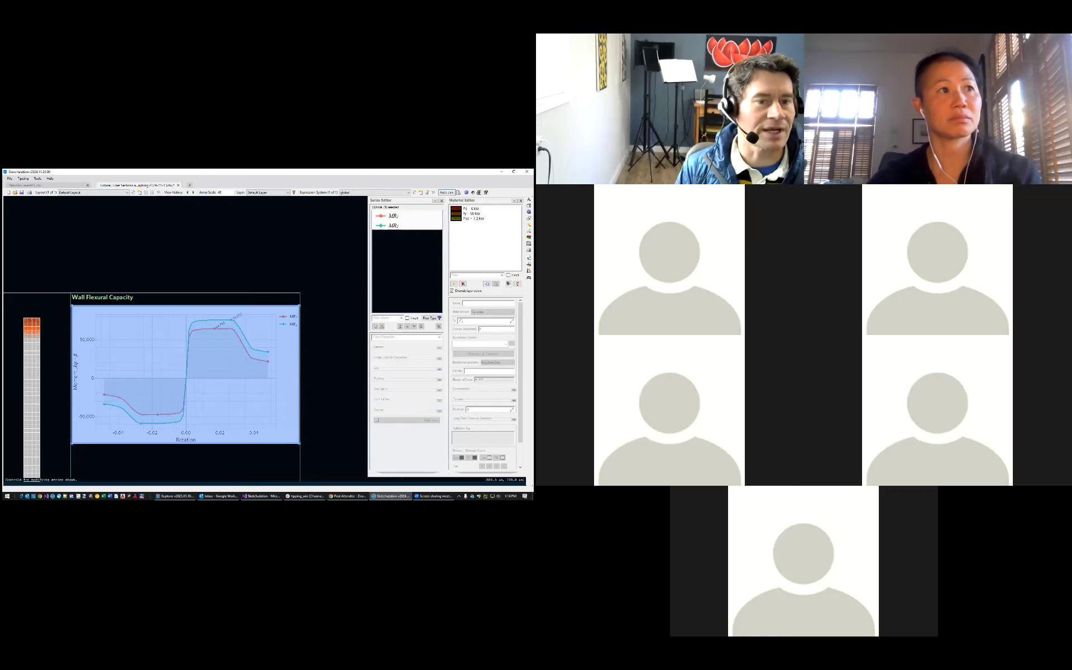
Select the MR1 and MR2 chart series together and try shifting the hue of their colors, cancelling the adjustment
left_click_drag(401, 216, 402, 226)
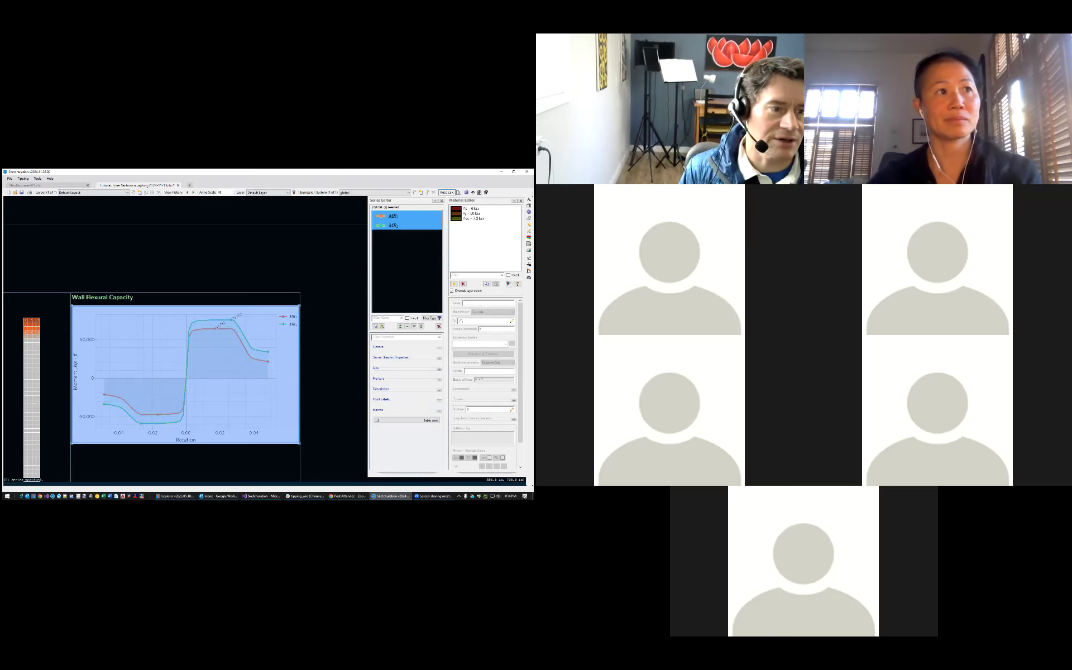
left_click(439, 347)
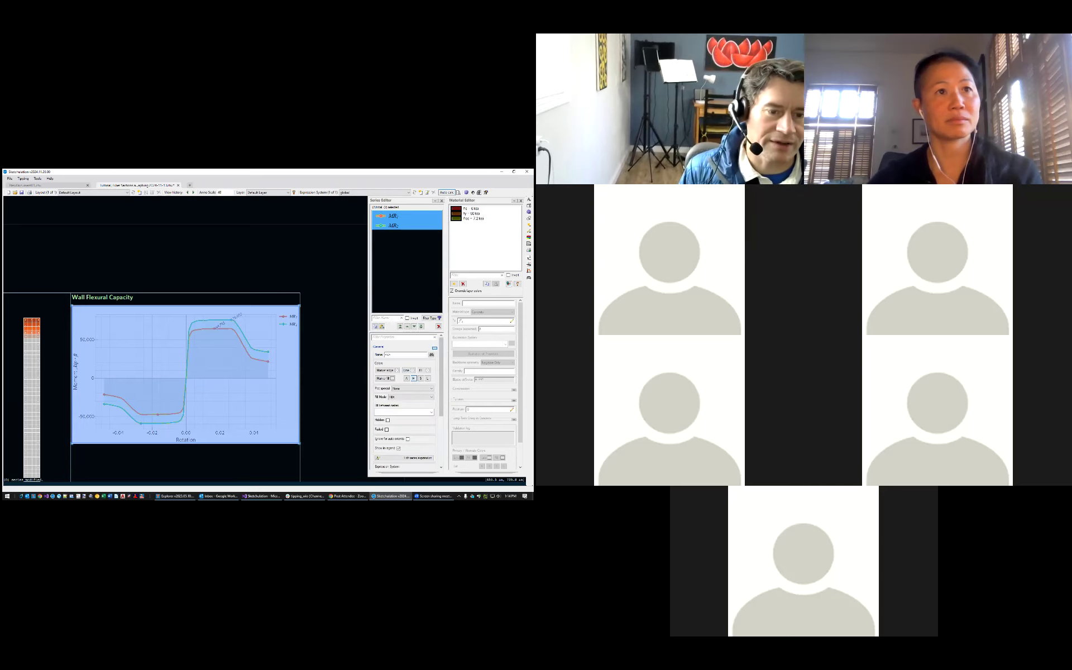
mouse_move(441, 365)
left_mouse_down()
mouse_move(441, 416)
mouse_move(441, 364)
left_mouse_up()
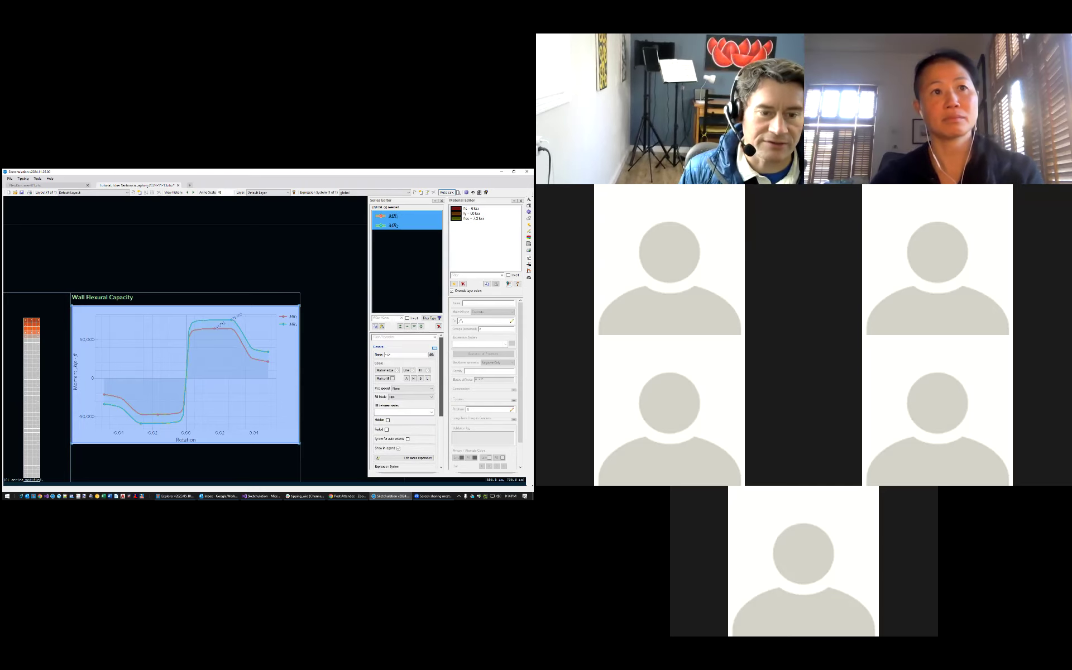
left_click(413, 378)
mouse_move(390, 316)
left_mouse_down()
mouse_move(415, 317)
mouse_move(399, 316)
left_mouse_up()
left_click(437, 380)
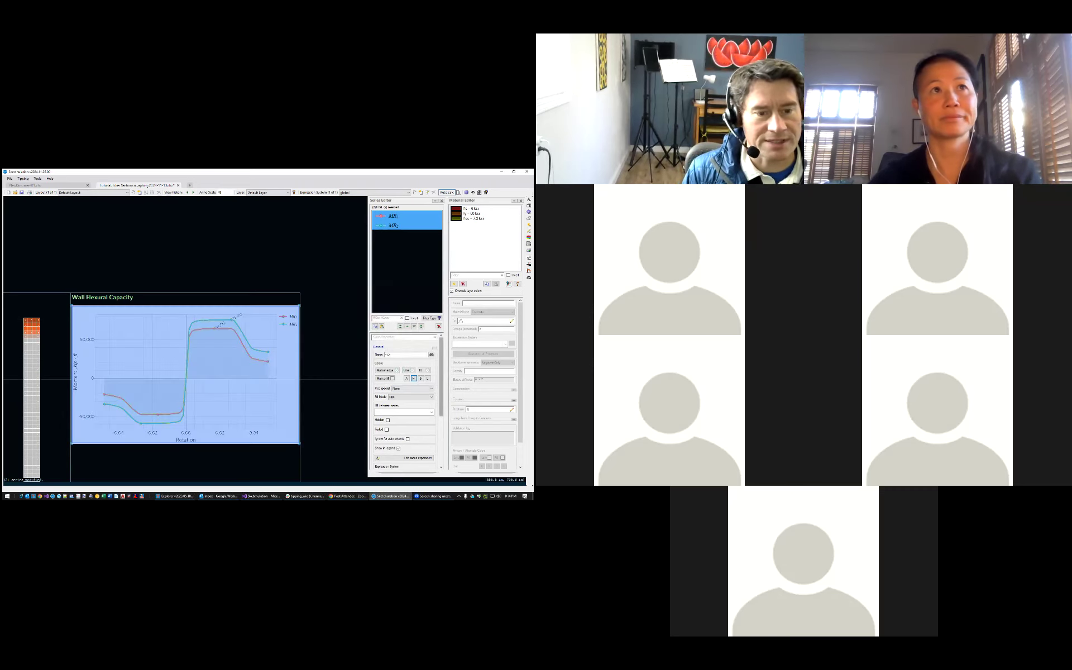
Try adjusting the lightness and the saturation of the MR1 and MR2 series colors
left_click(428, 378)
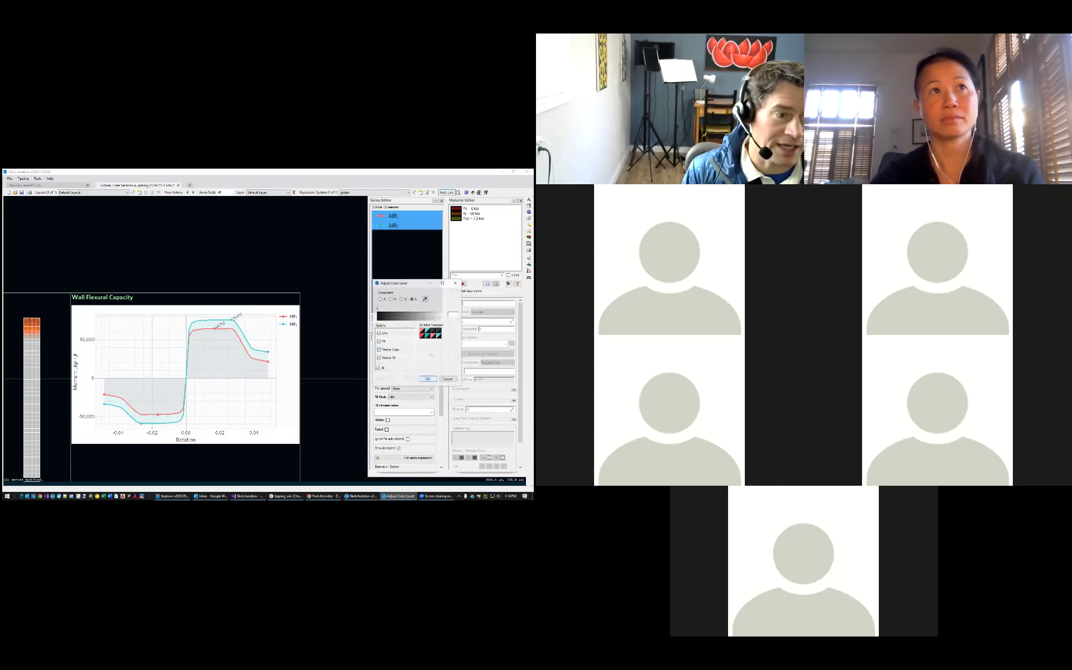
left_click_drag(419, 317, 433, 317)
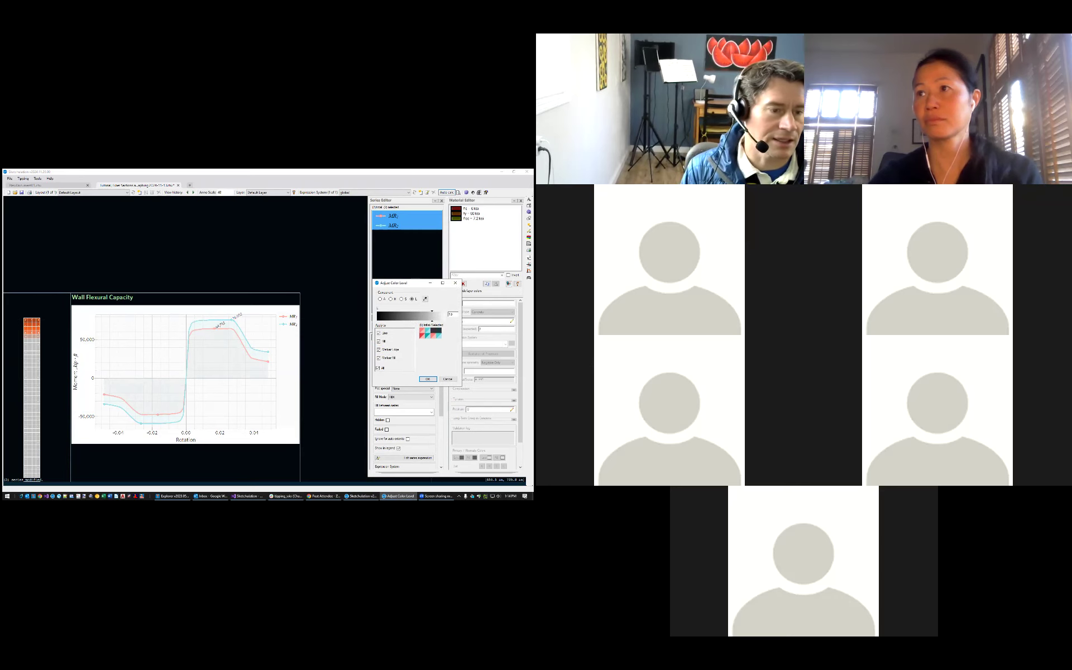
left_click(447, 379)
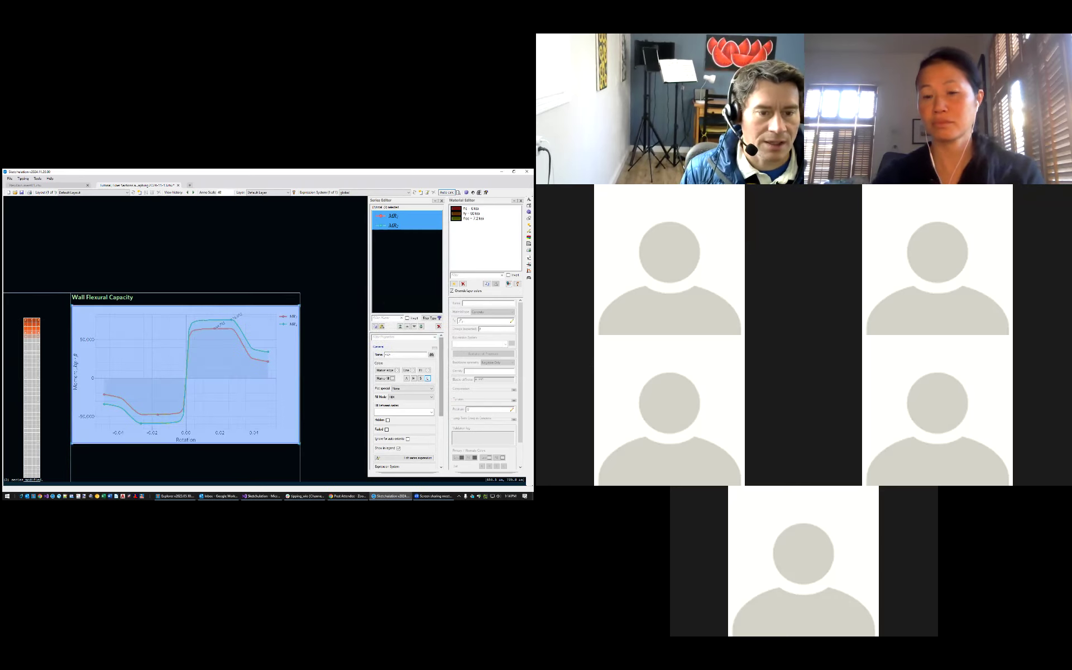
left_click(423, 379)
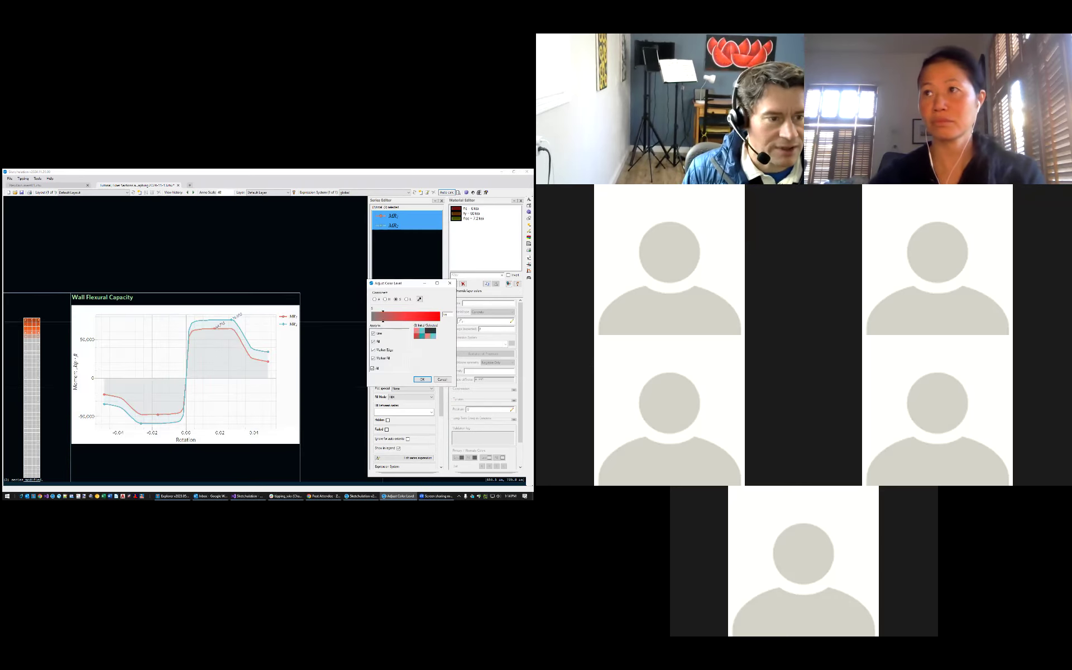
mouse_move(373, 317)
left_mouse_down()
mouse_move(435, 316)
mouse_move(422, 321)
left_mouse_up()
left_click(422, 379)
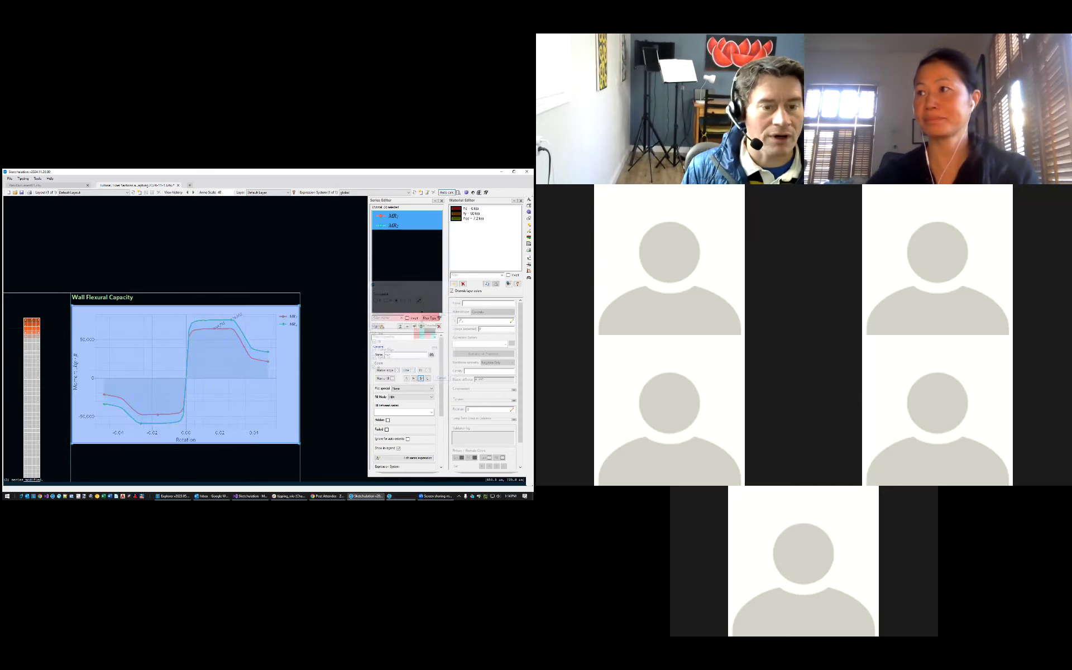
Try changing the transparency of the MR1 and MR2 series through the alpha component of their colors
left_click(407, 378)
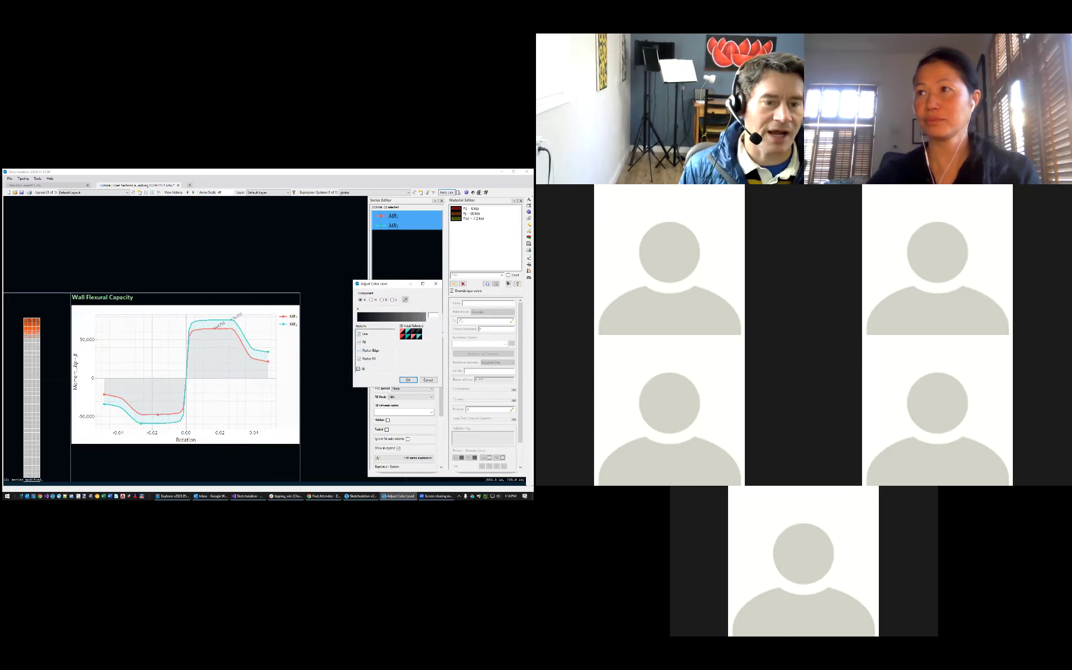
mouse_move(370, 316)
left_mouse_down()
mouse_move(394, 318)
mouse_move(364, 323)
left_mouse_up()
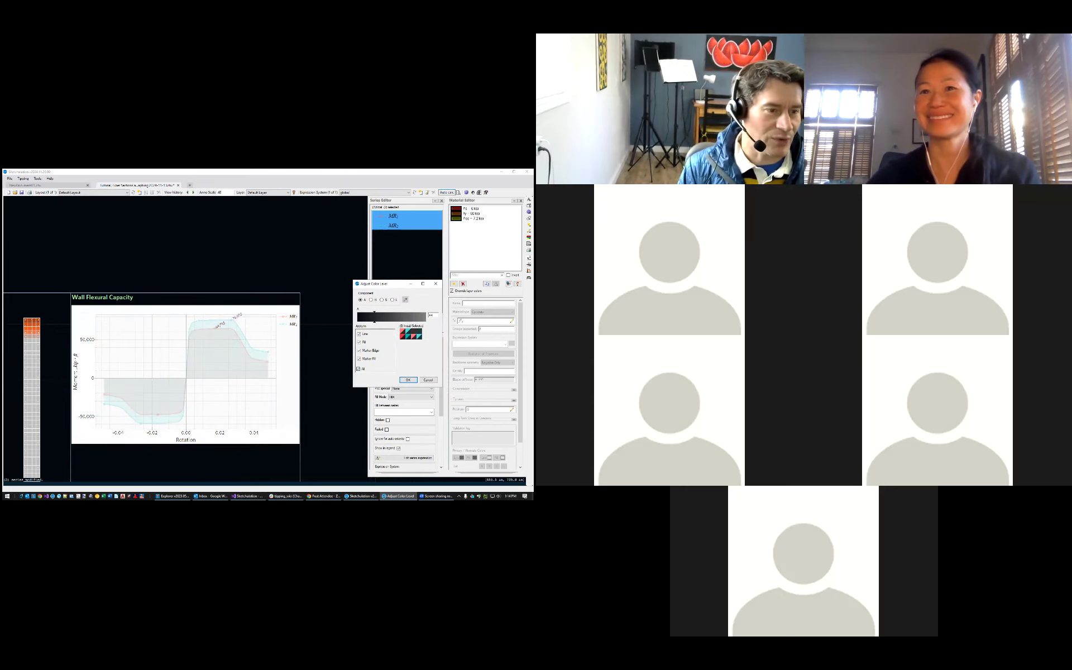
left_click_drag(380, 321, 384, 322)
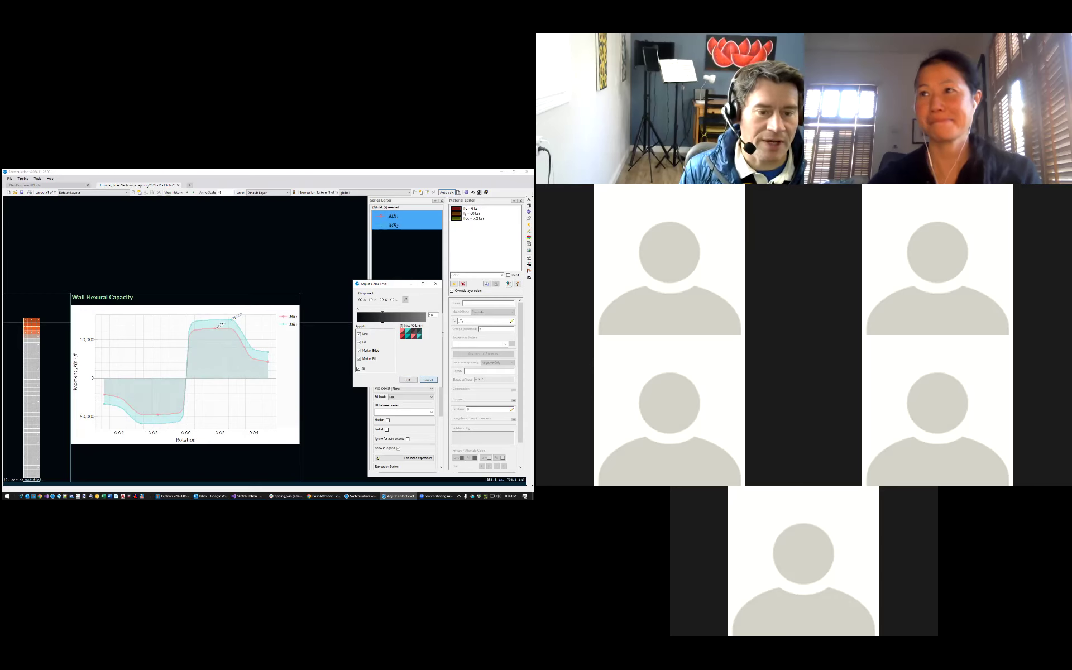
left_click(428, 380)
Deselect the Wall Flexural Capacity chart and close the Series Editor and the Material Editor
scroll(297, 361, "down", 2)
middle_click_drag(320, 416, 314, 388)
scroll(314, 388, "up", 2)
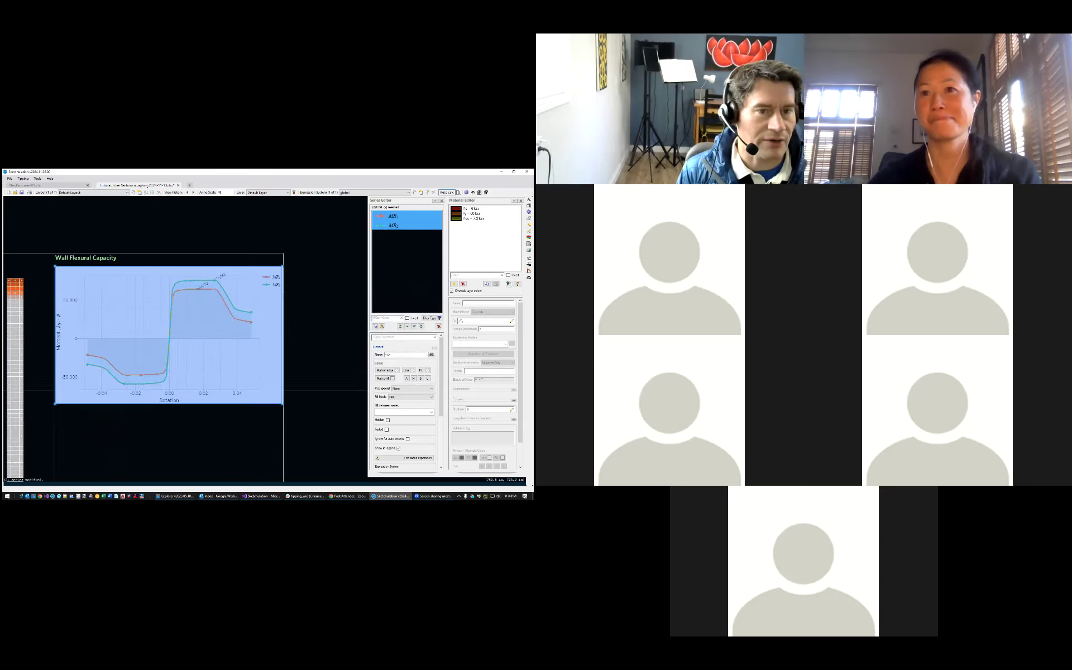
left_click(314, 390)
scroll(332, 350, "down", 2)
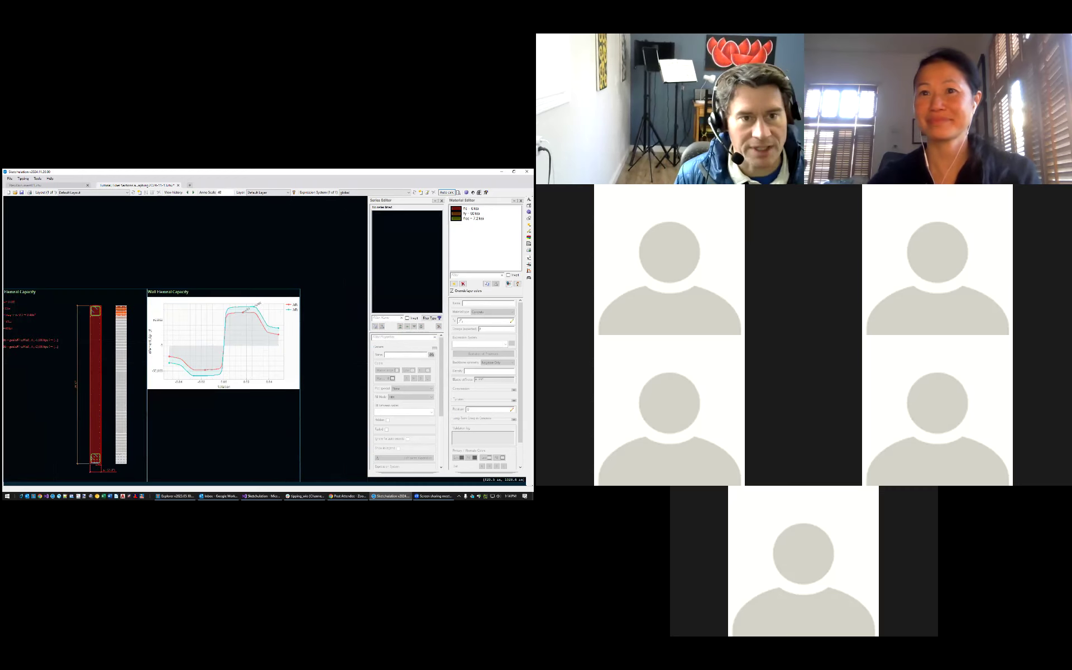
left_click(441, 200)
left_click(520, 200)
Close the wall flexural capacity document, leaving the blank NewDocument01 open
scroll(272, 290, "down", 2)
mouse_move(272, 290)
middle_mouse_down()
mouse_move(353, 278)
mouse_move(347, 296)
middle_mouse_up()
scroll(291, 362, "up", 1)
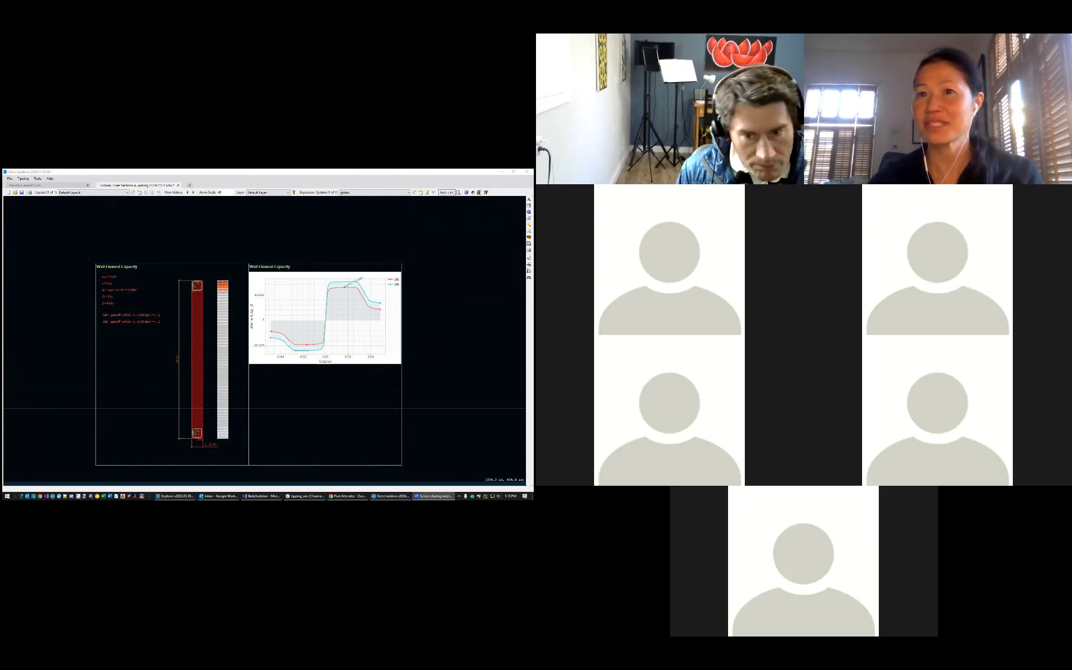
middle_click_drag(430, 386, 398, 357)
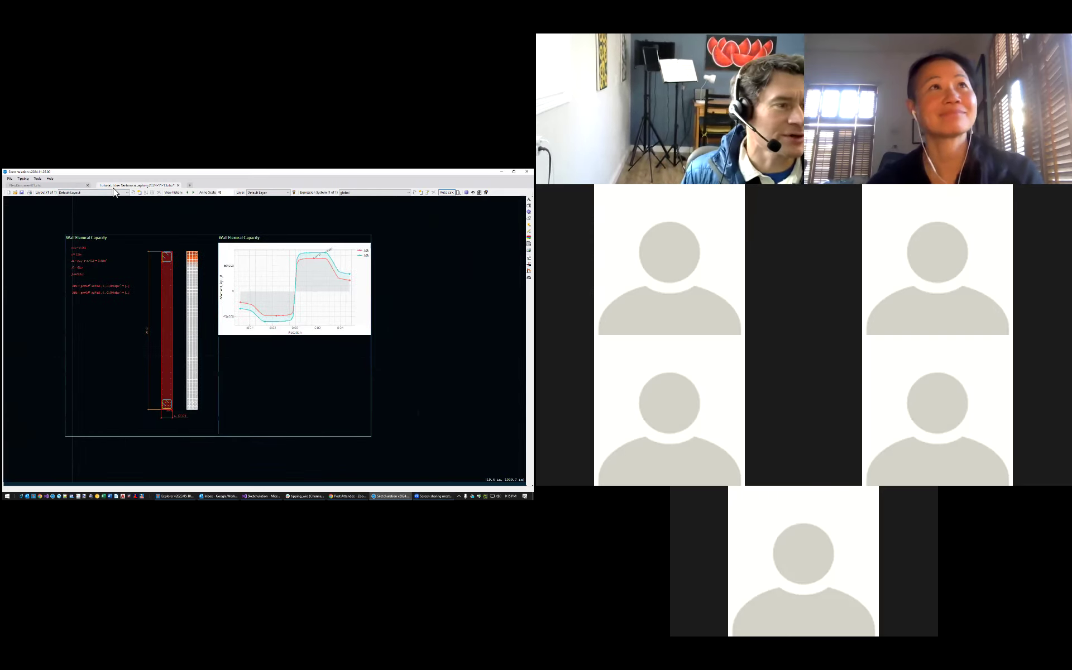
left_click(179, 184)
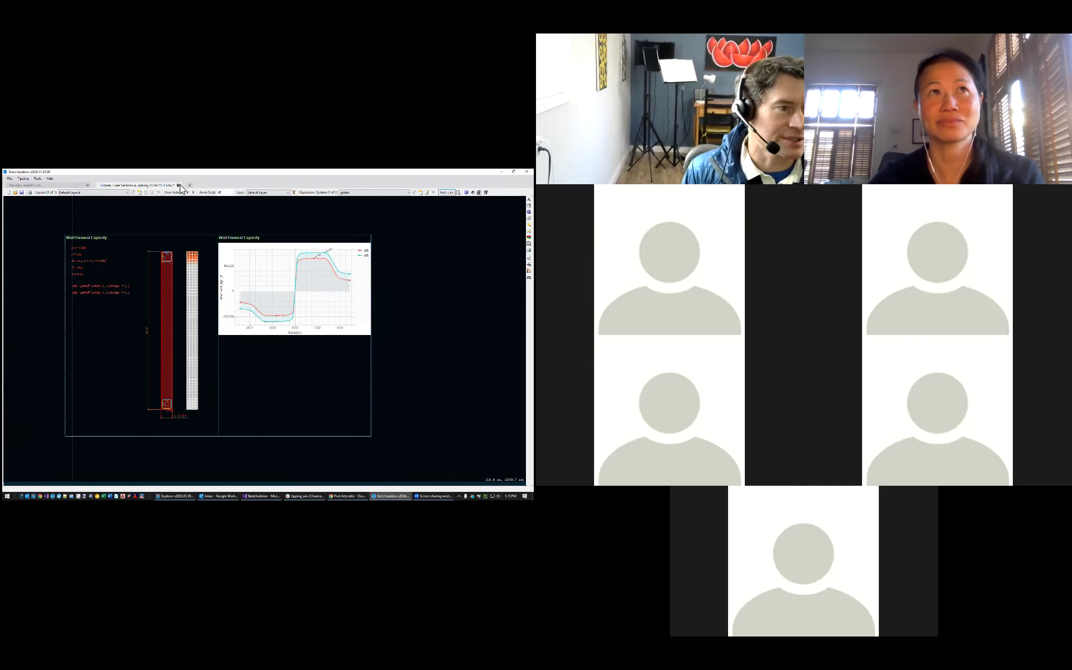
left_click(198, 229)
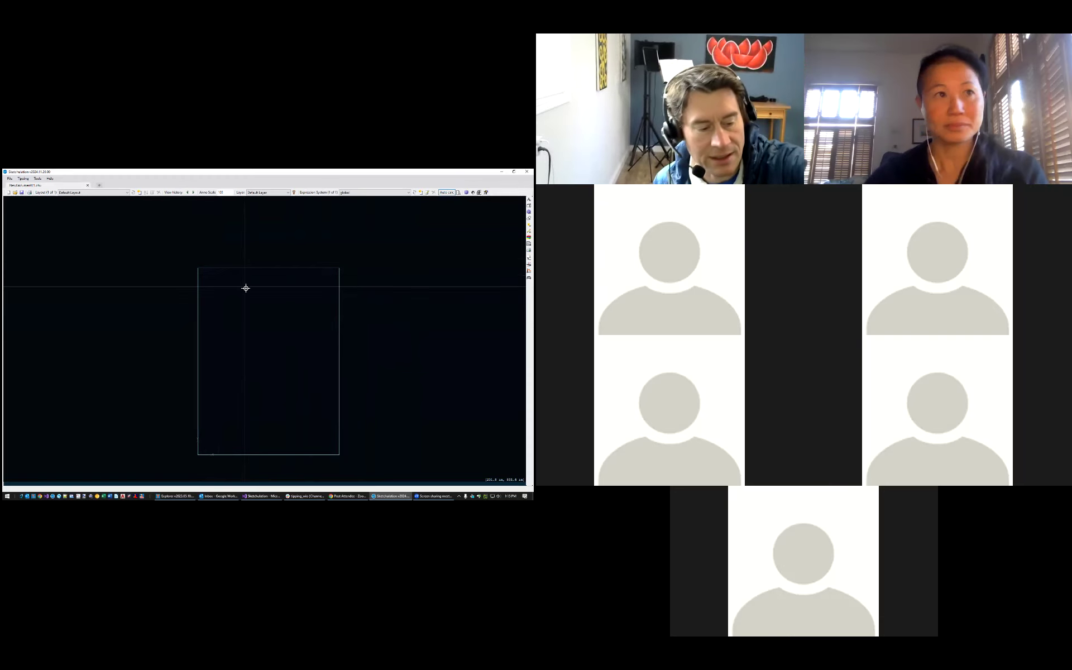
scroll(206, 287, "up", 1)
middle_click_drag(232, 279, 188, 262)
scroll(188, 263, "down", 1)
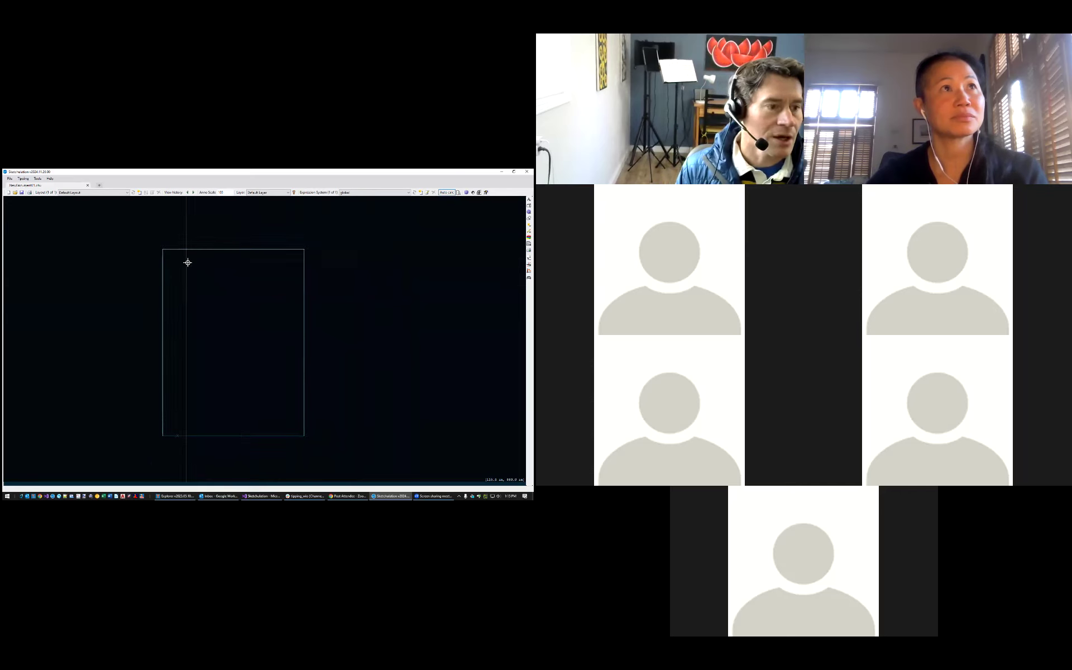
left_click(187, 247)
scroll(181, 263, "up", 1)
scroll(223, 258, "down", 1)
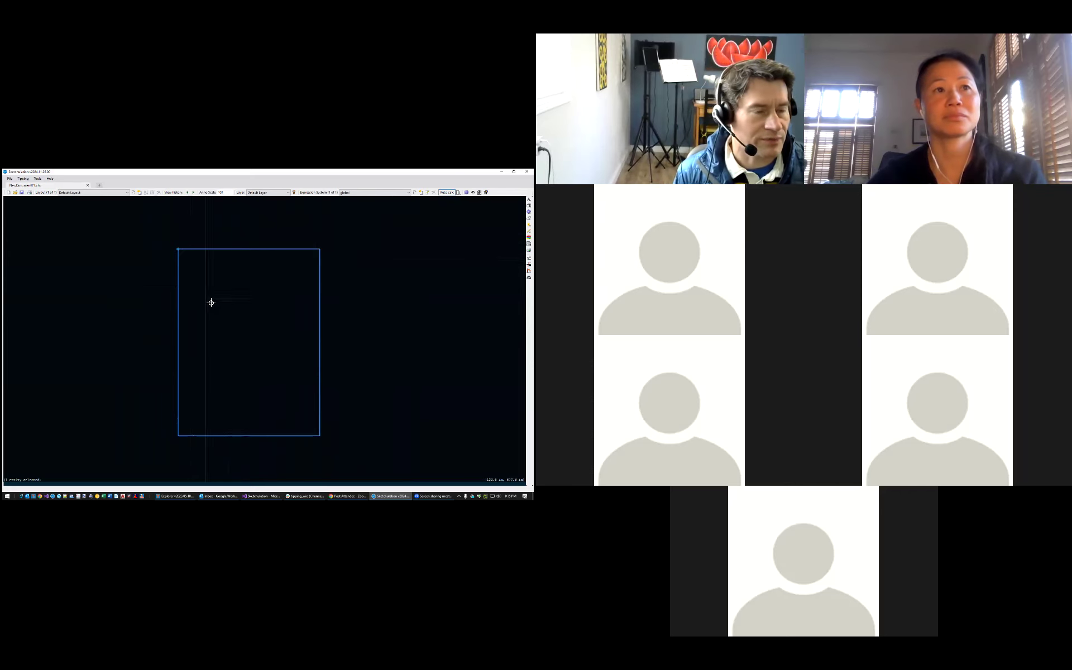
scroll(211, 283, "up", 1)
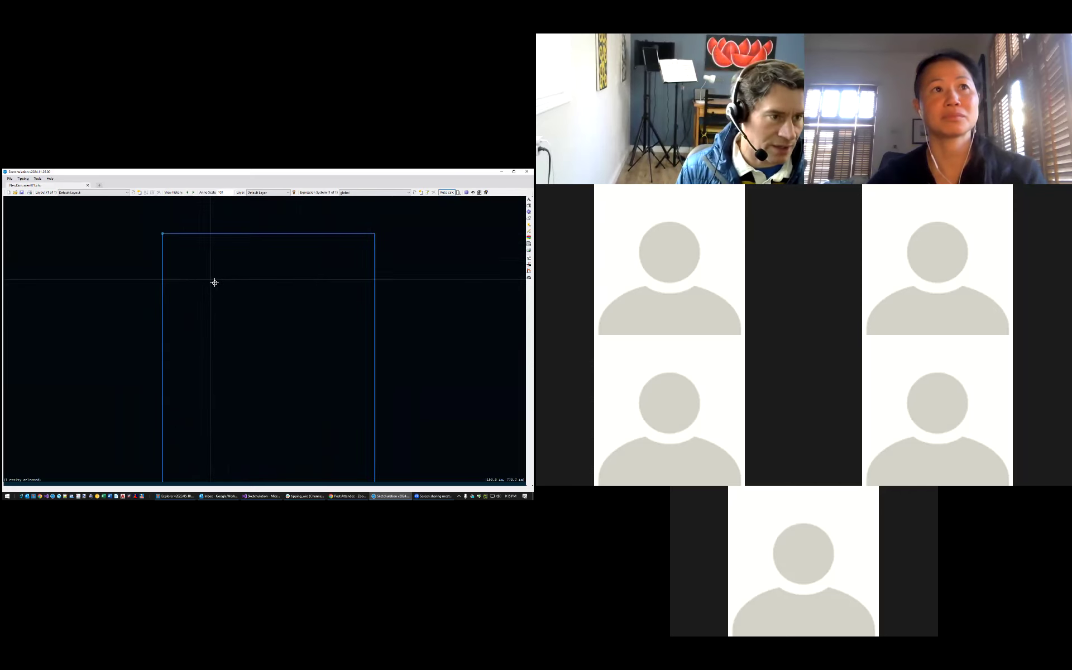
scroll(217, 282, "down", 1)
key("Escape")
Place a new page block with the Draw Page command at the upper-right corner of the existing blank page
middle_click_drag(305, 342, 258, 339)
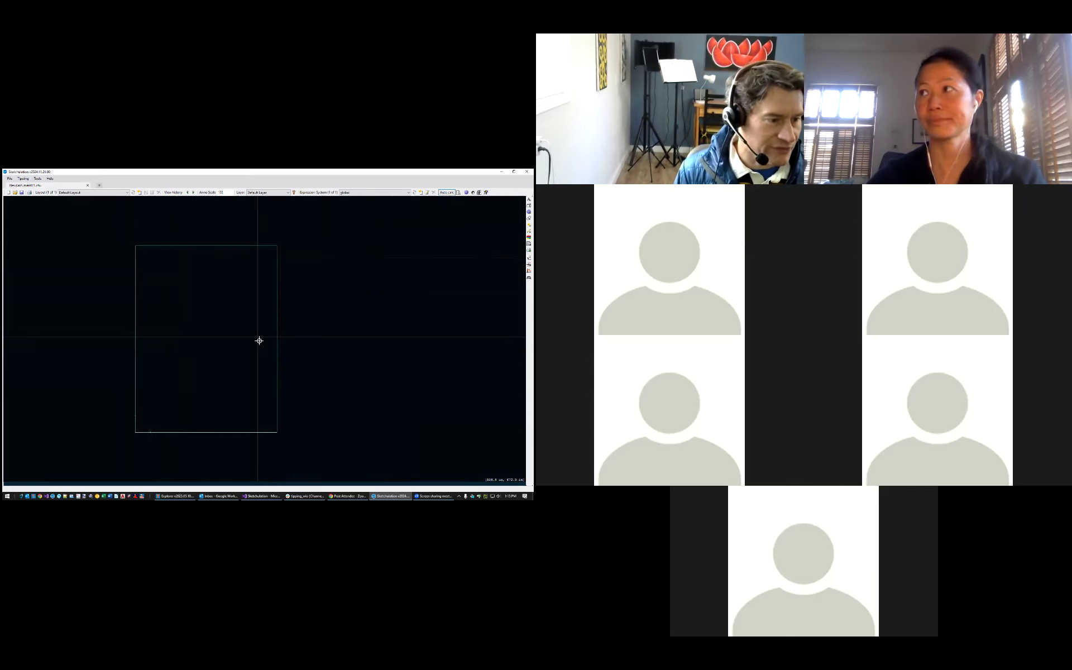
type("page")
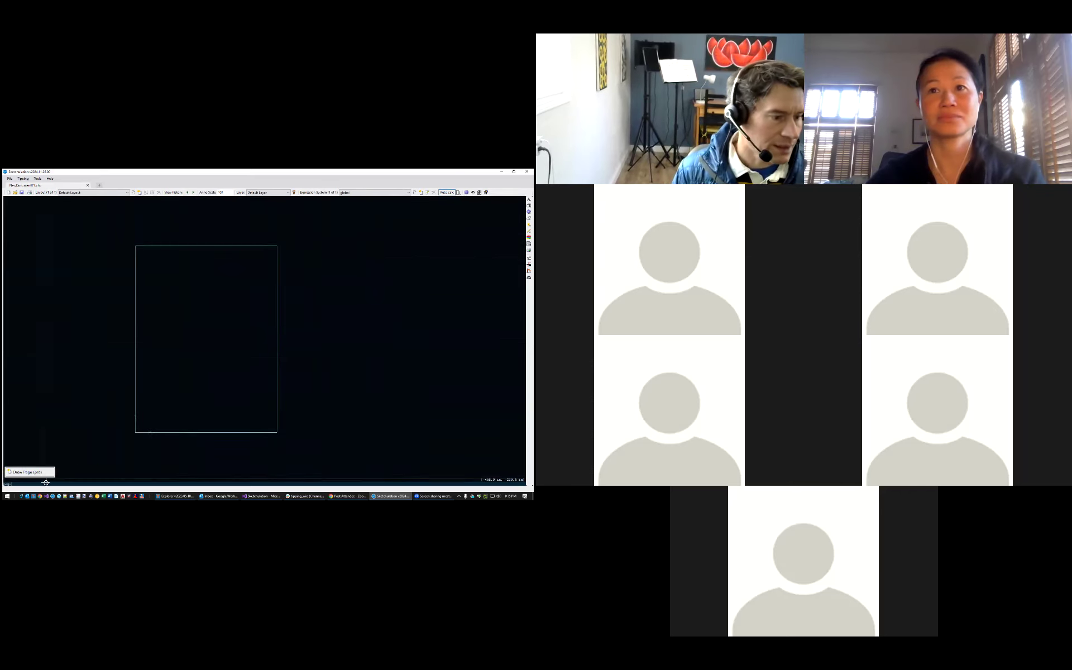
left_click(31, 471)
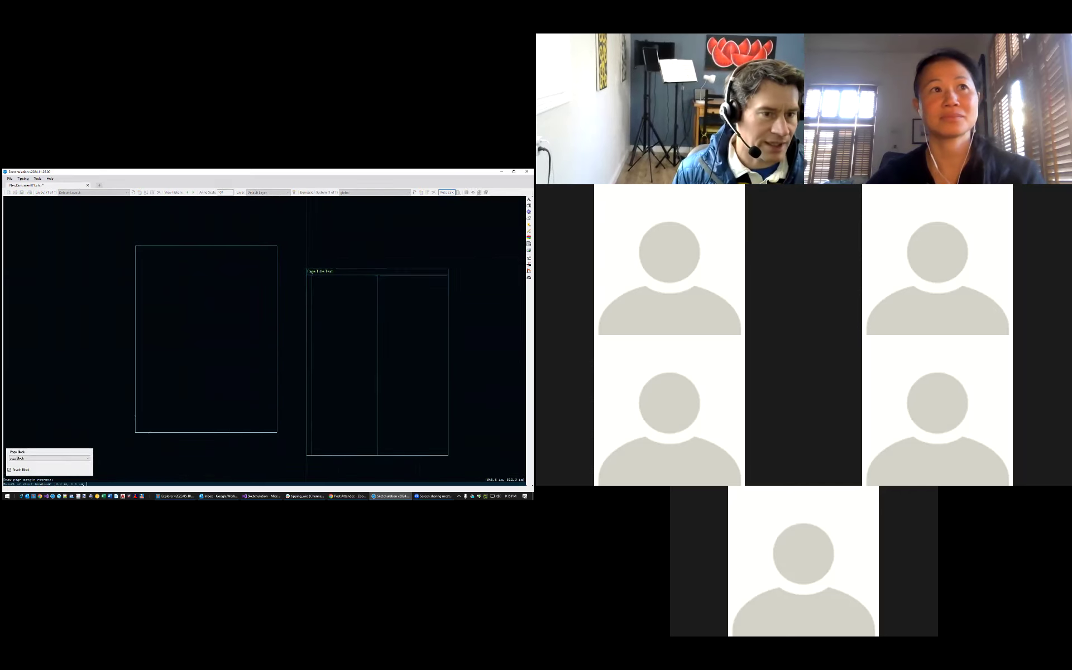
left_click(278, 247)
Replace the new page's title text with "Analysis Example"
middle_click_drag(268, 299, 179, 314)
scroll(161, 294, "up", 1)
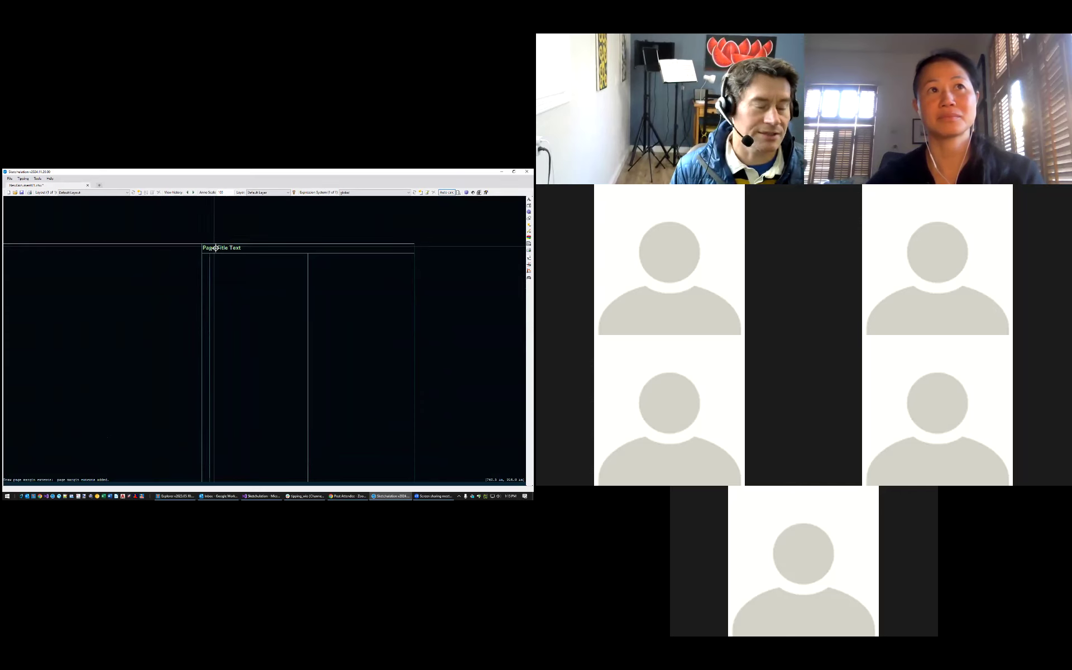
double_click(220, 247)
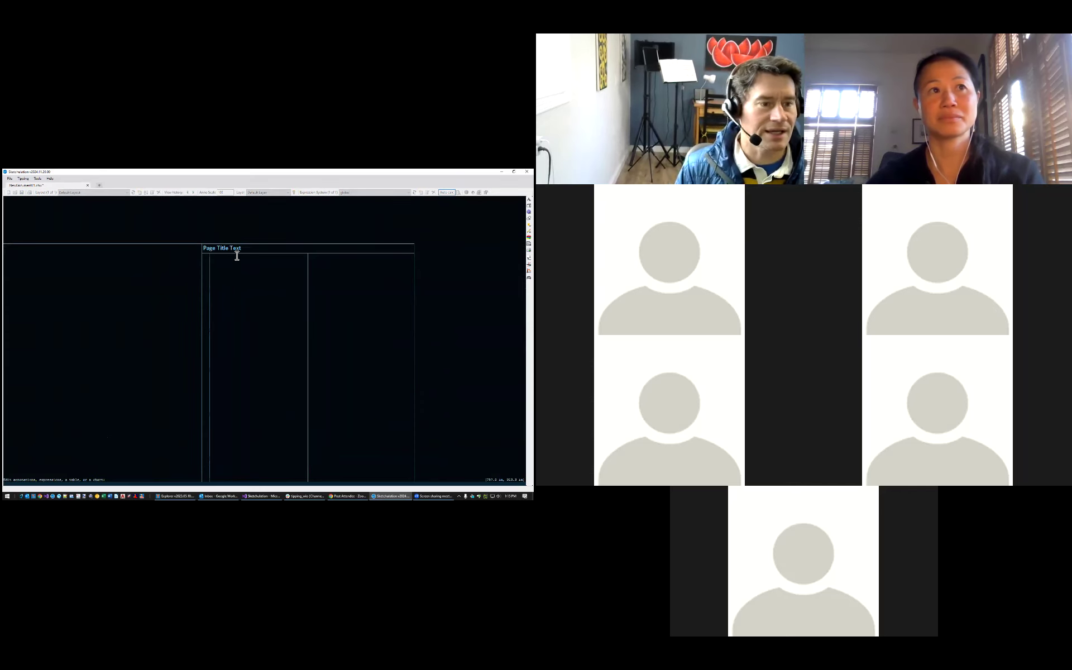
key("ctrl+a")
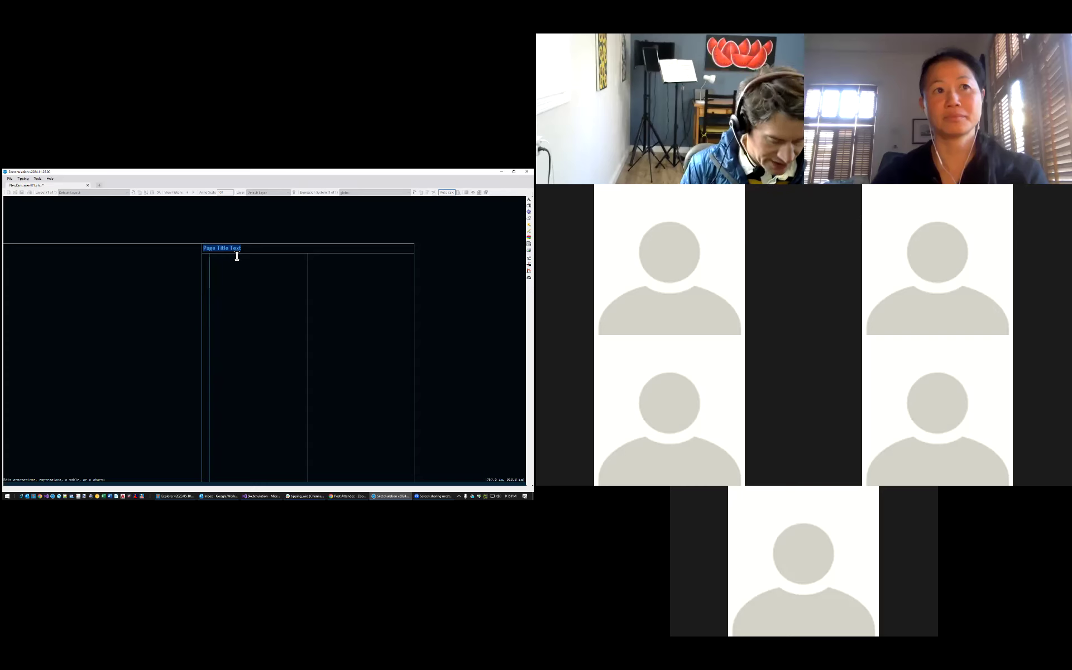
type("Analysis Example")
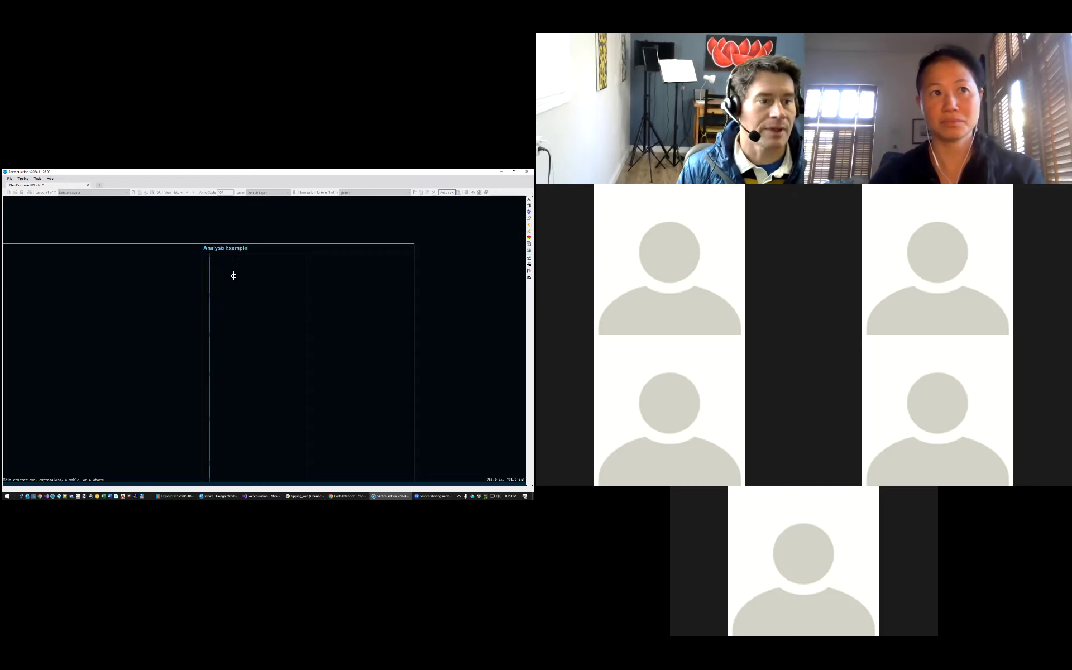
key("Escape")
Delete the original blank page beside the Analysis Example page
left_click_drag(166, 234, 117, 271)
scroll(116, 269, "down", 1)
key("Delete")
scroll(263, 300, "up", 1)
middle_click_drag(263, 299, 174, 300)
scroll(179, 273, "down", 1)
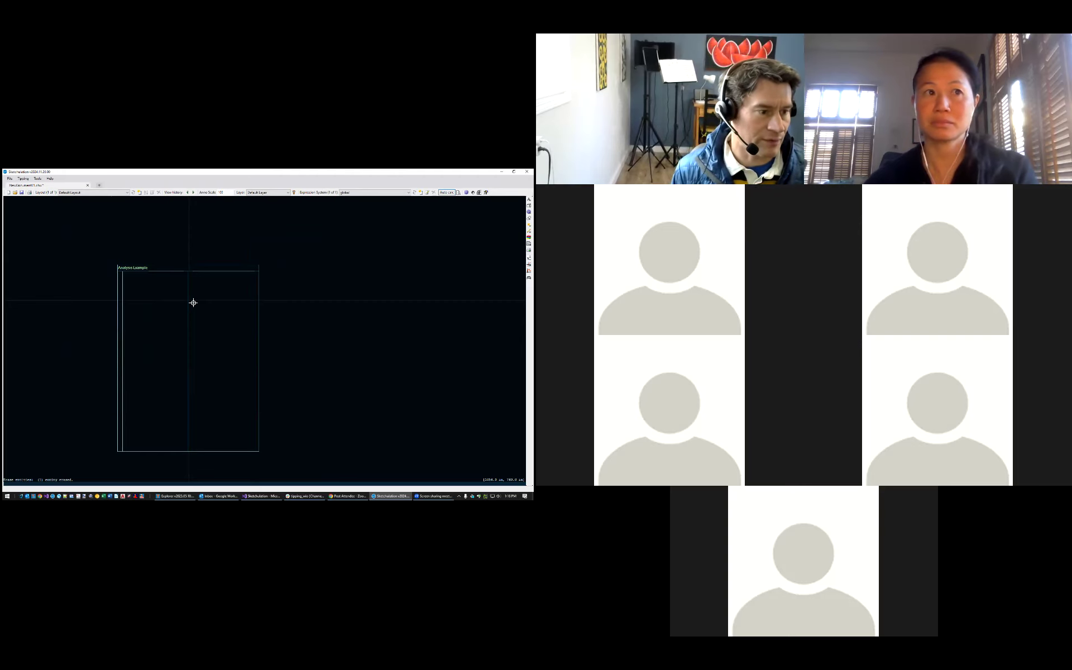
Draw a horizontal 30' frame element in the upper part of the Analysis Example page
scroll(131, 283, "up", 2)
middle_click_drag(127, 286, 152, 325)
middle_click_drag(221, 345, 209, 302)
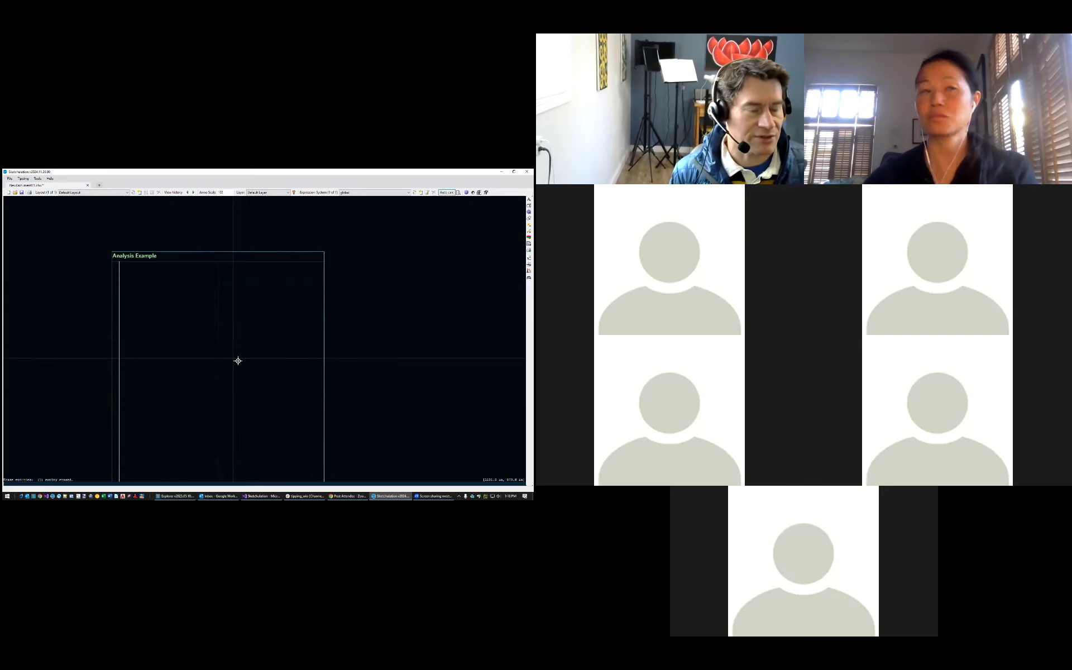
middle_click_drag(210, 361, 226, 368)
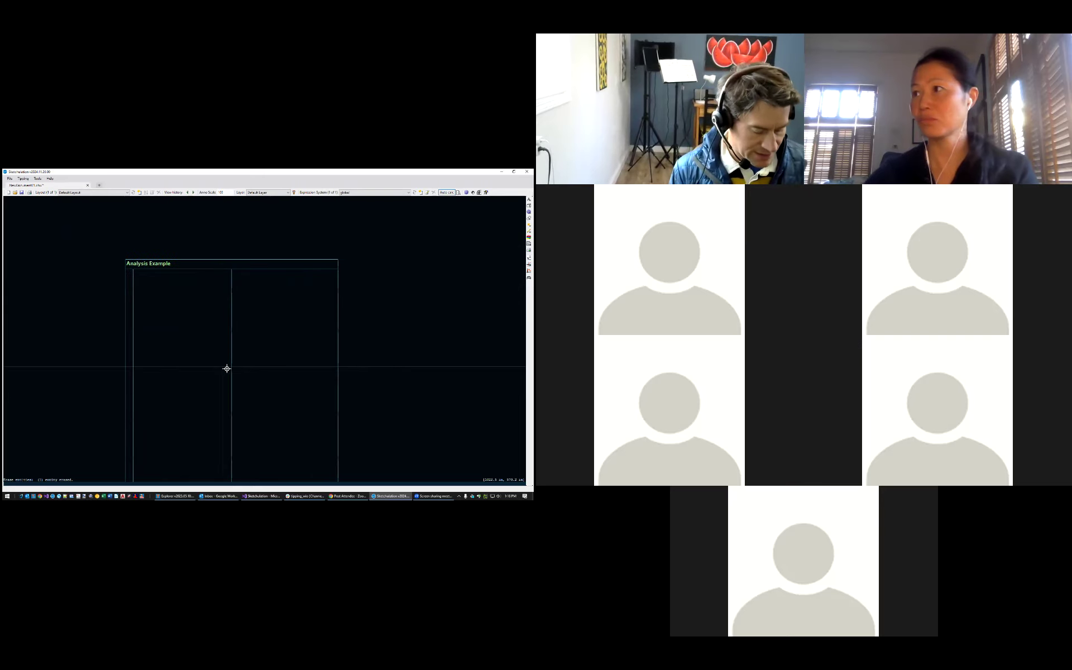
type("f")
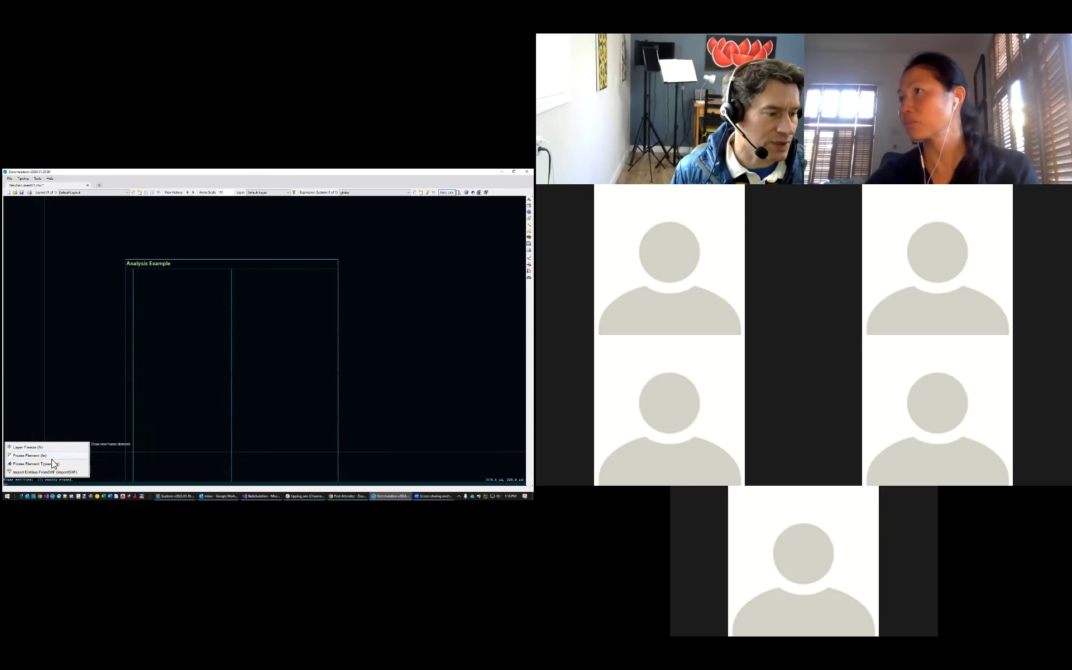
left_click(57, 457)
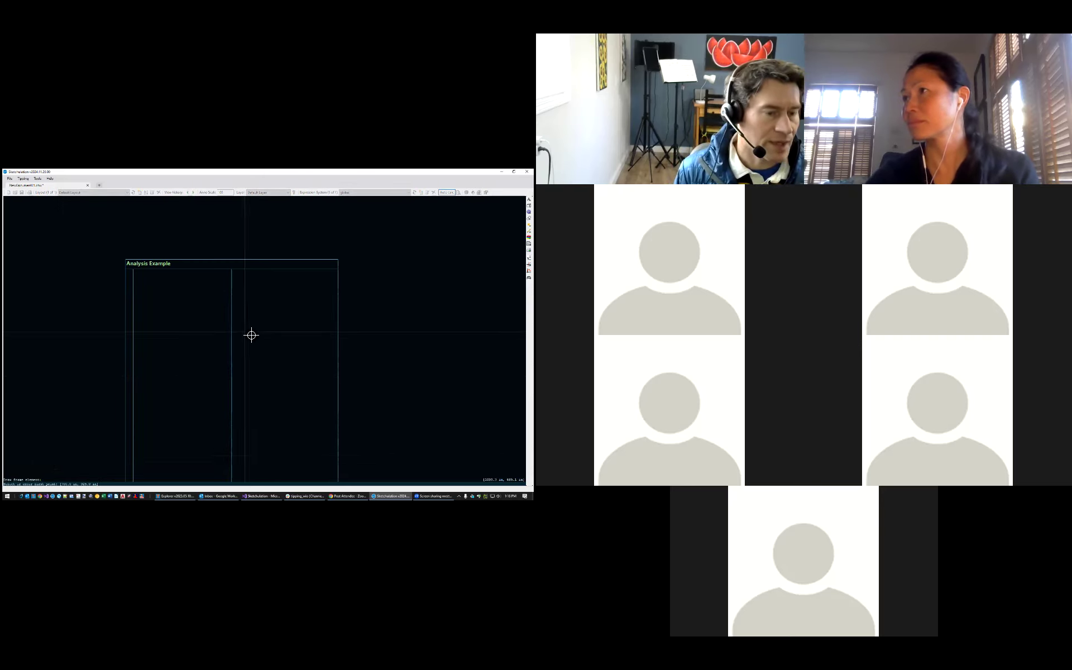
left_click(286, 320)
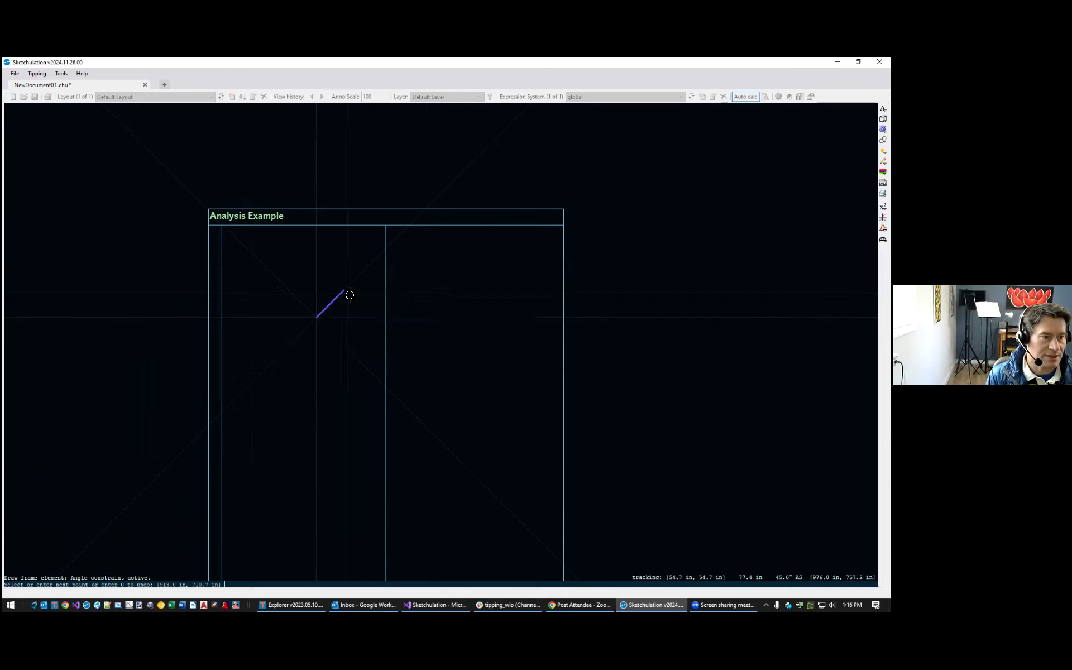
scroll(453, 290, "up", 2)
type("30'")
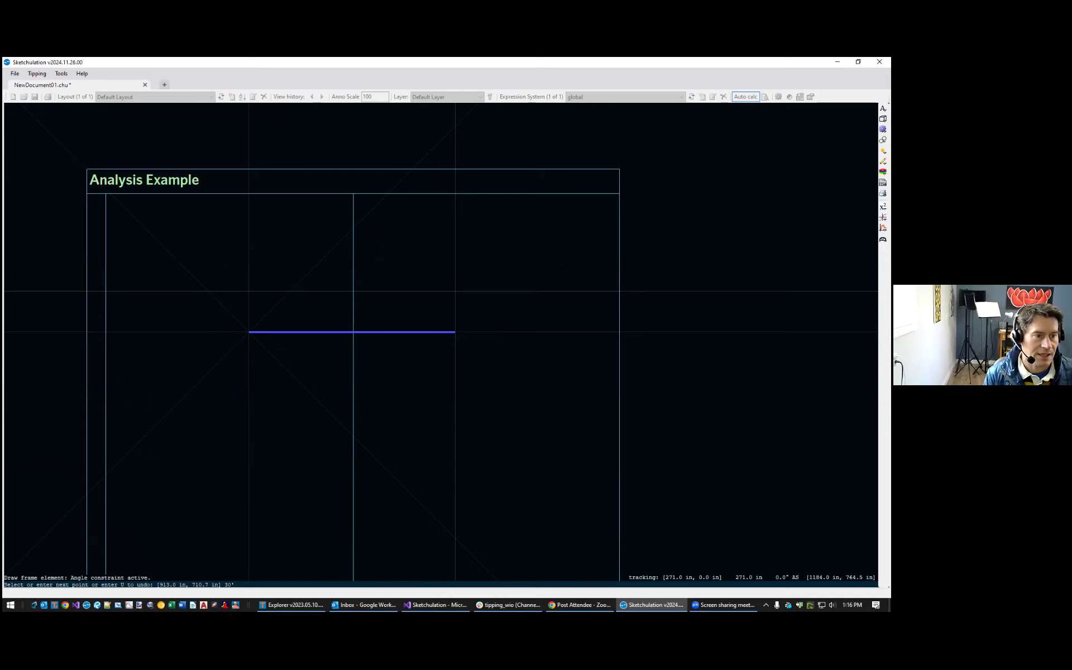
key("Return")
scroll(284, 342, "up", 2)
scroll(287, 349, "down", 2)
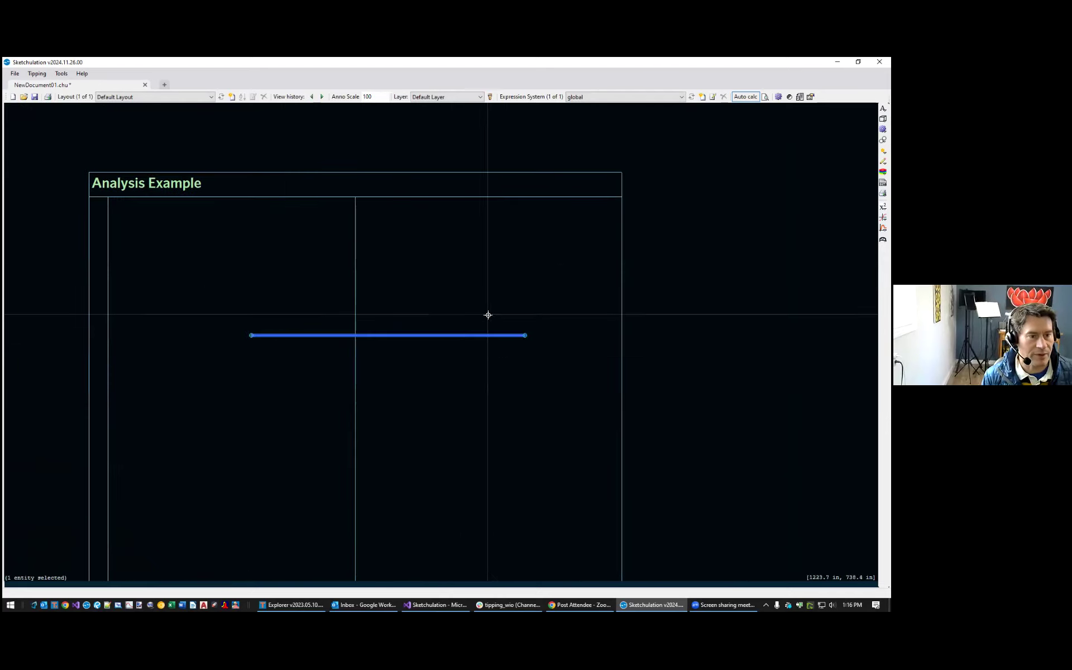
Move the whole frame element by its right-end grip toward the upper-right corner of the page
scroll(564, 328, "down", 3)
left_click(431, 330)
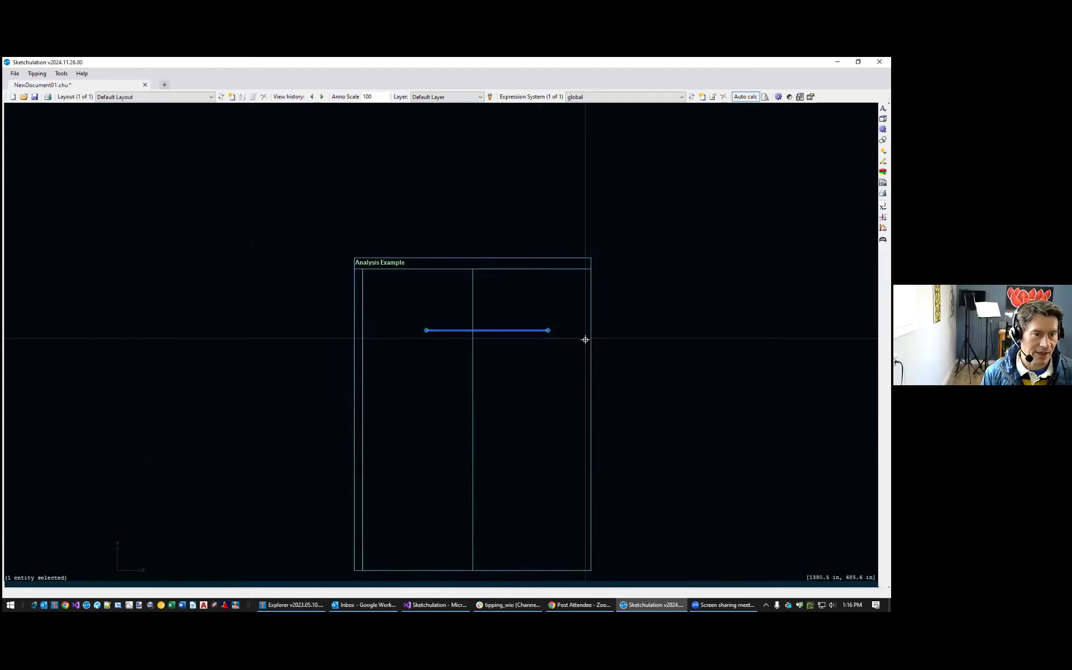
left_click(547, 330)
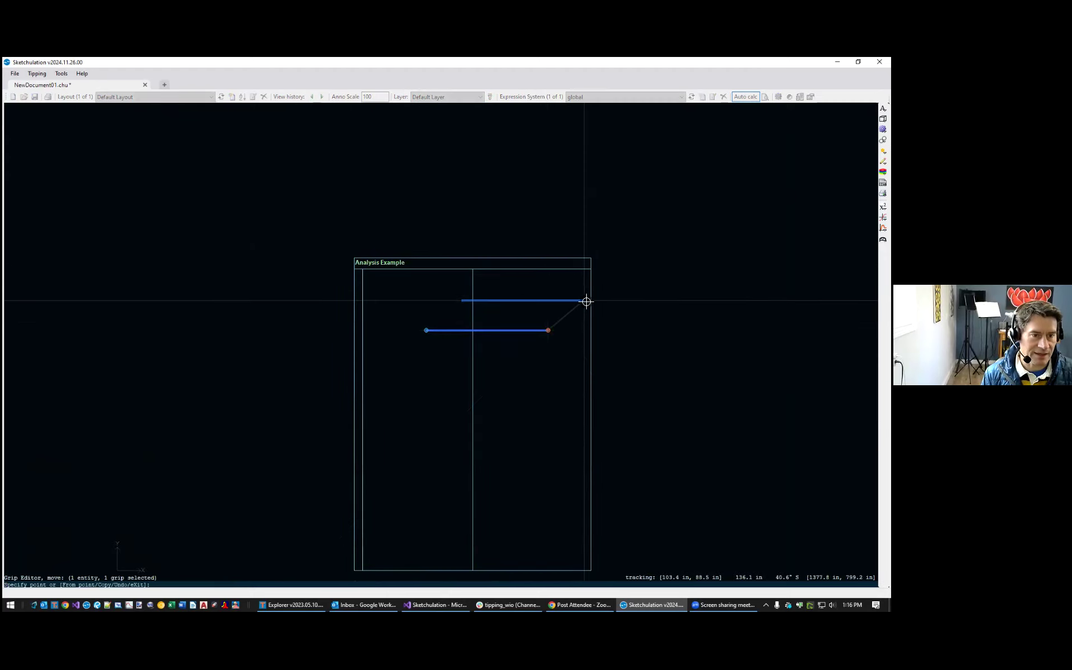
left_click(582, 307)
scroll(528, 332, "up", 2)
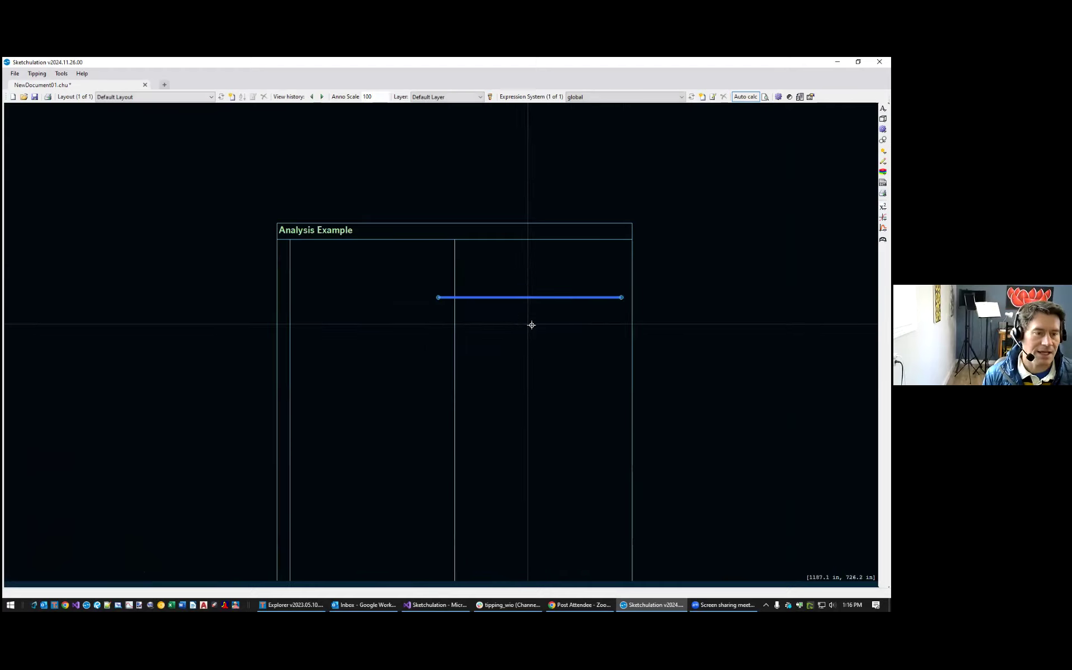
Move the whole frame element by its right-end grip slightly up and to the left within the Analysis Example page
left_click(621, 297)
left_click(606, 286)
key("Escape")
middle_click_drag(389, 219, 412, 267)
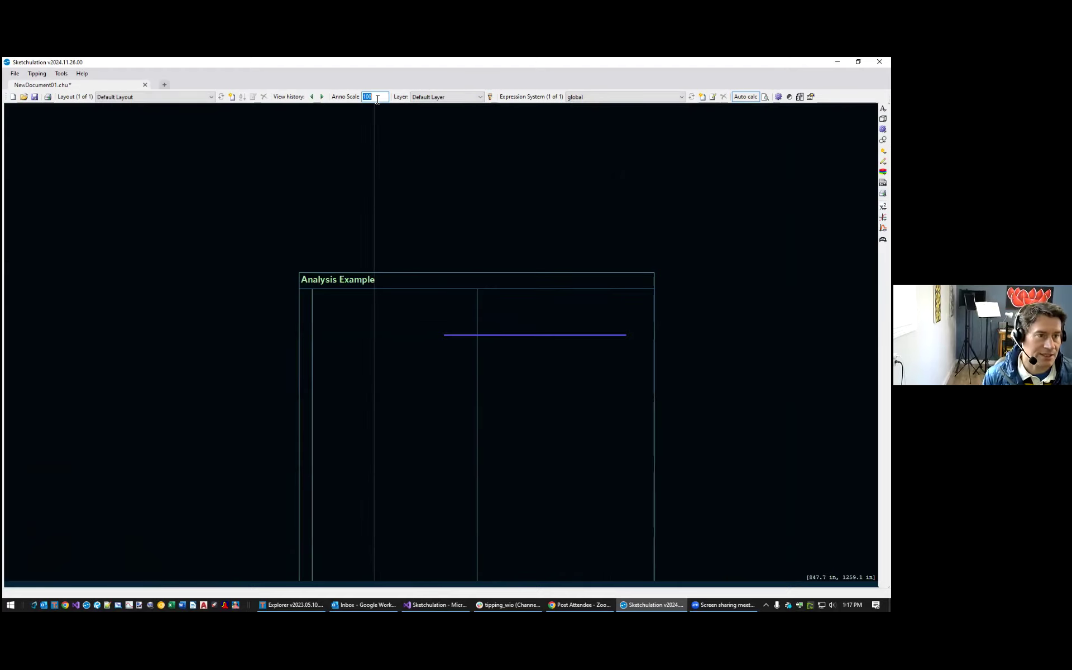
Add a restraint at the left end of the frame element
scroll(361, 318, "up", 2)
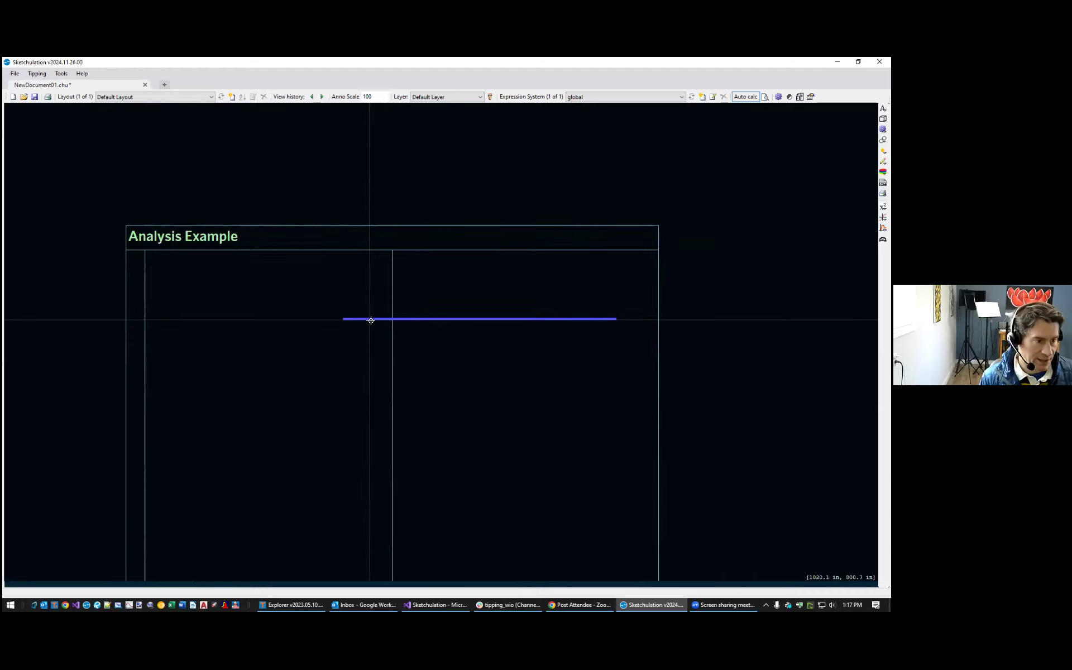
middle_click_drag(378, 332, 391, 352)
type("re")
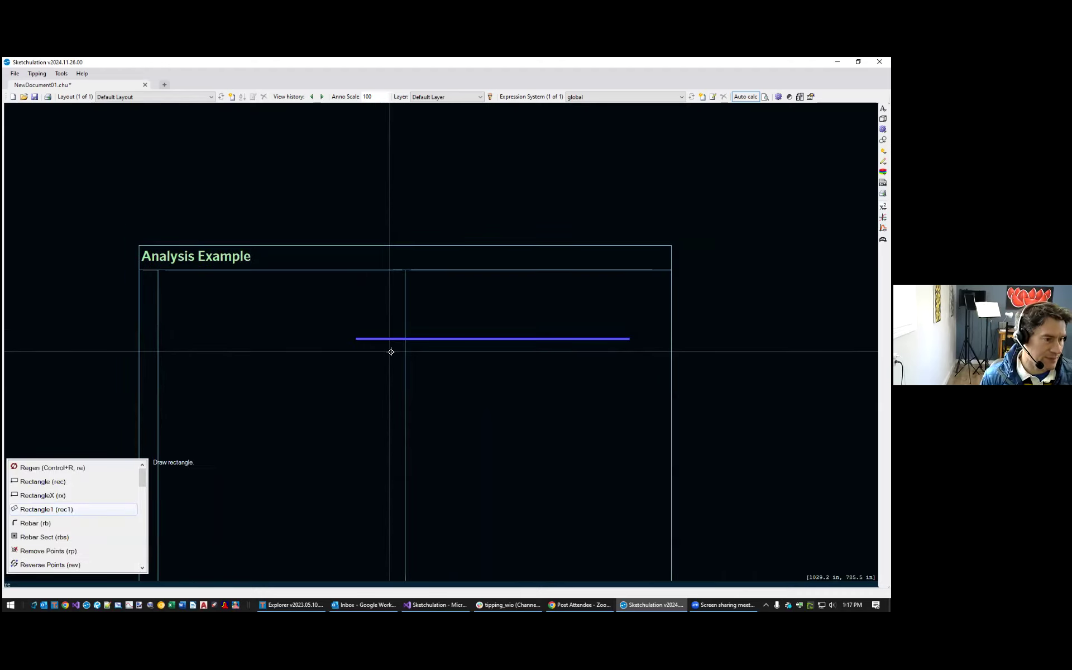
type("s")
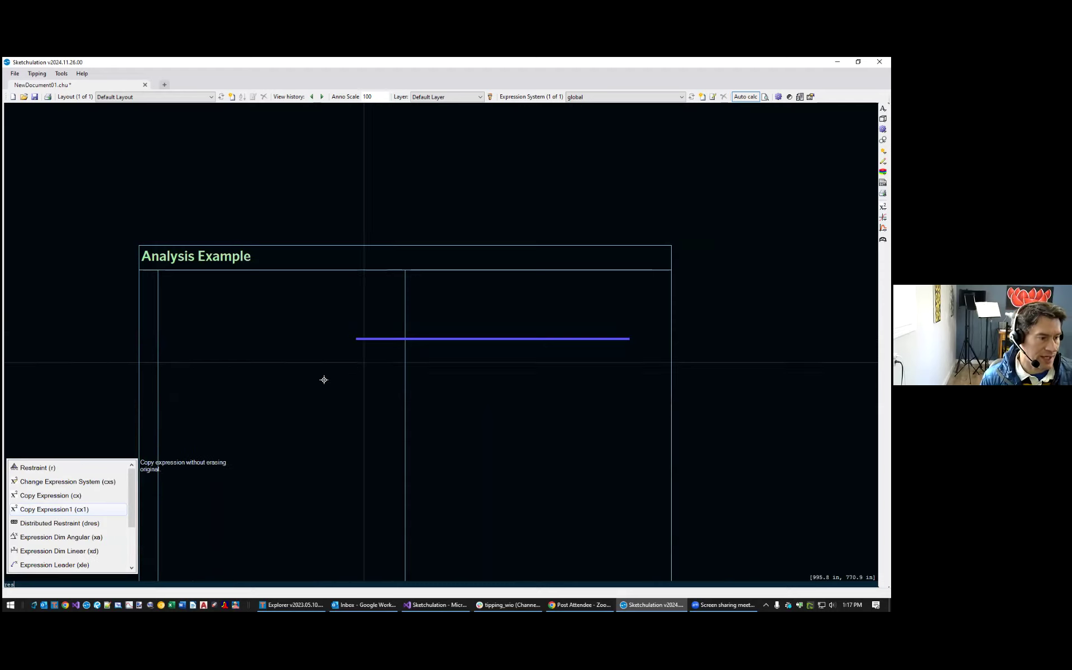
left_click(52, 470)
left_click(359, 342)
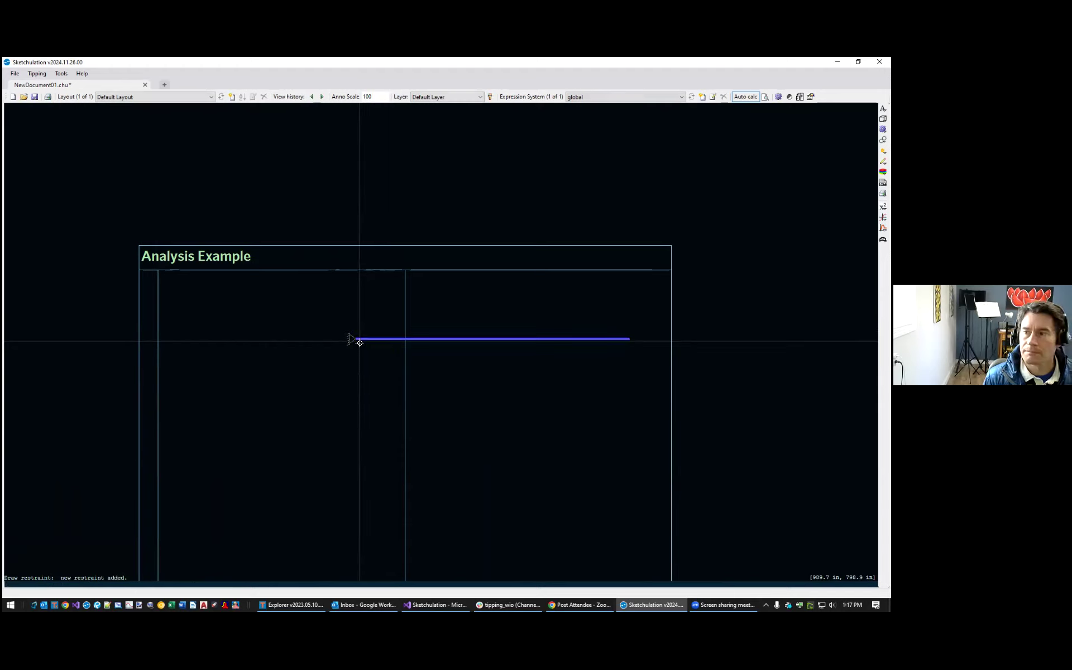
Display the Keyboard Monitor and move it clear of the Analysis Example page
left_click(37, 76)
left_click(84, 104)
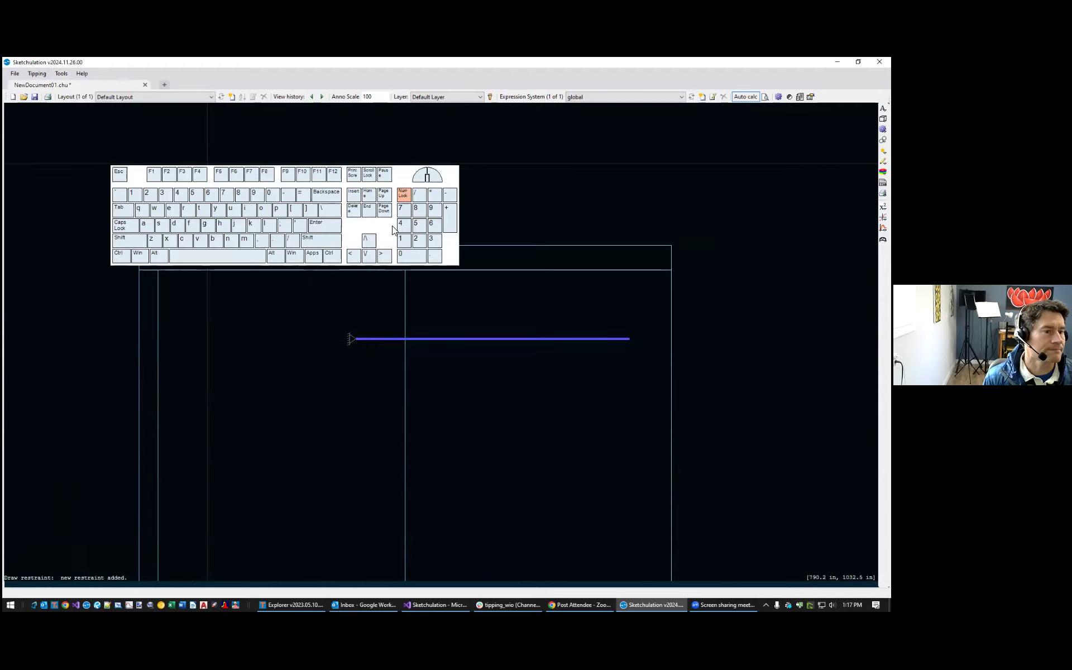
left_click(320, 168)
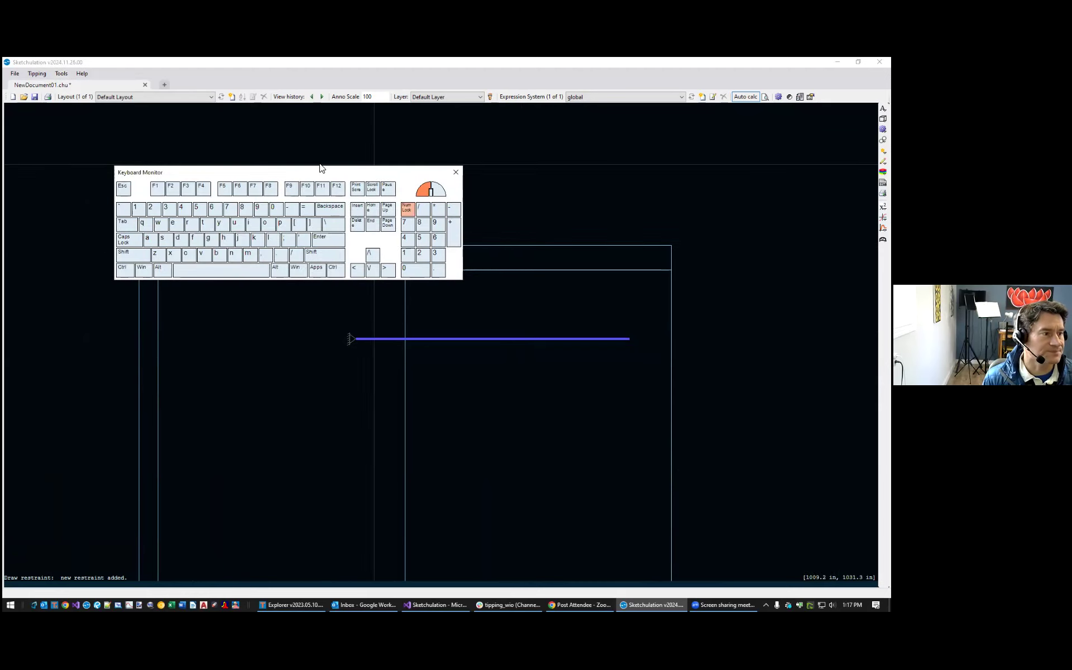
left_click_drag(320, 168, 211, 109)
middle_click_drag(515, 270, 540, 262)
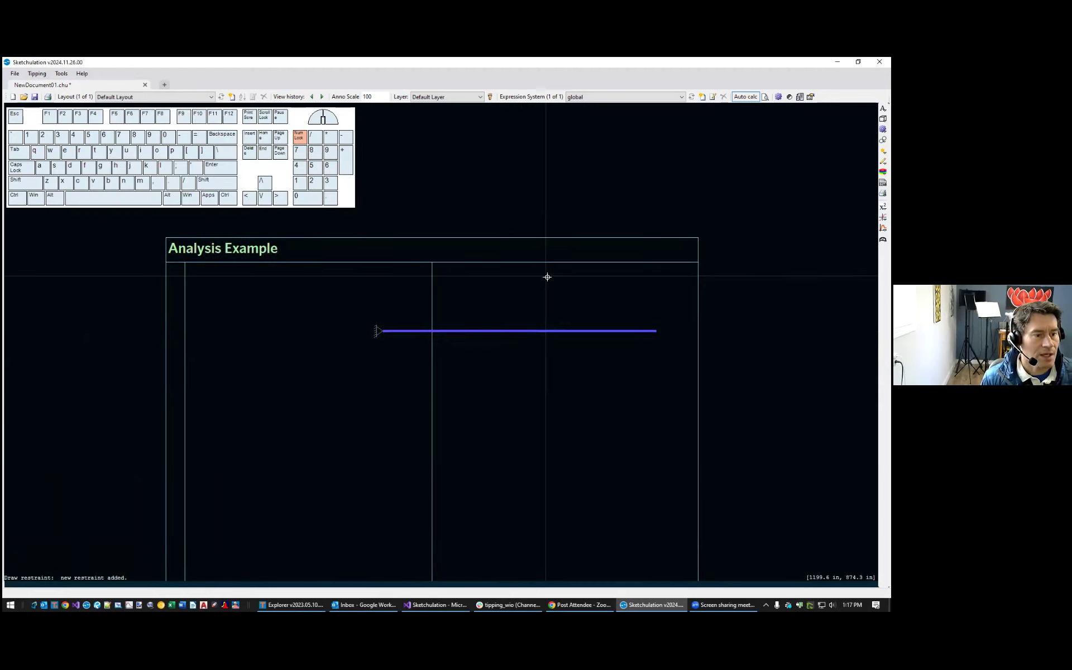
Add a second restraint at the right end of the frame element
middle_click_drag(444, 334, 471, 352)
left_click(402, 346)
middle_click_drag(469, 402, 457, 402)
key("Escape")
key("space")
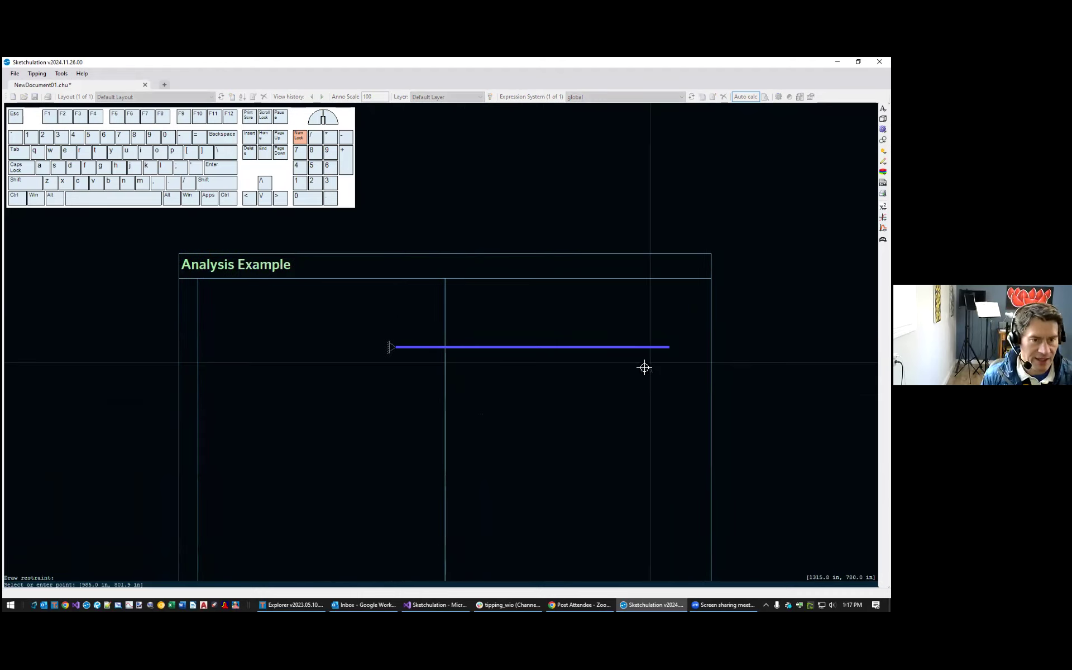
left_click(668, 350)
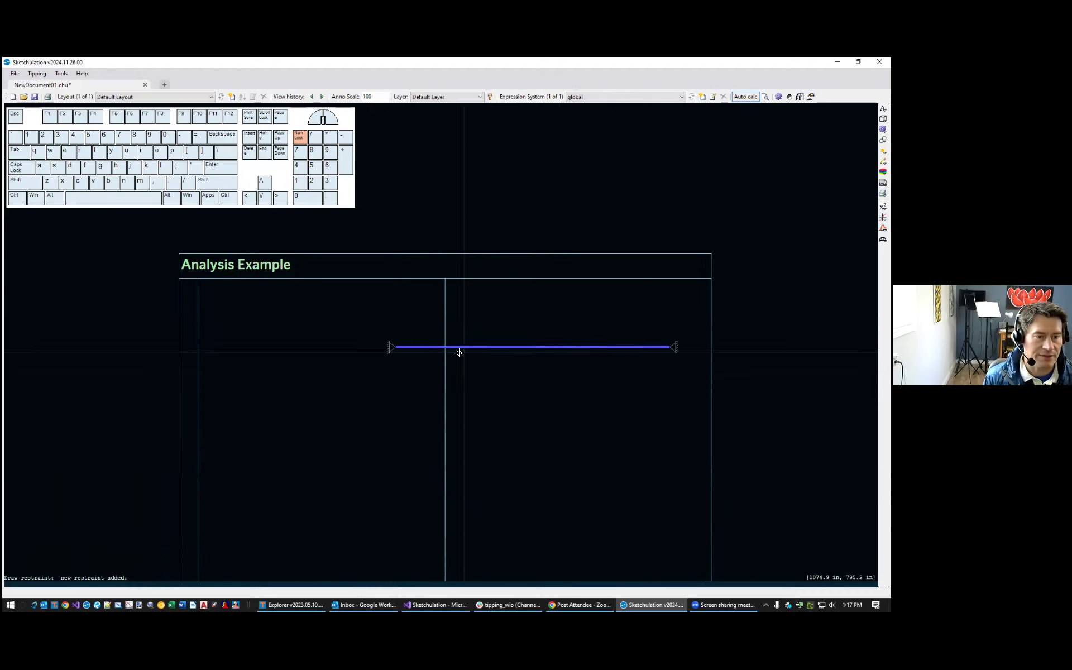
Insert the evaluated math expression w_dead = 50 psf + 25 psf below the page title, along the left column line
middle_click_drag(530, 402, 515, 436)
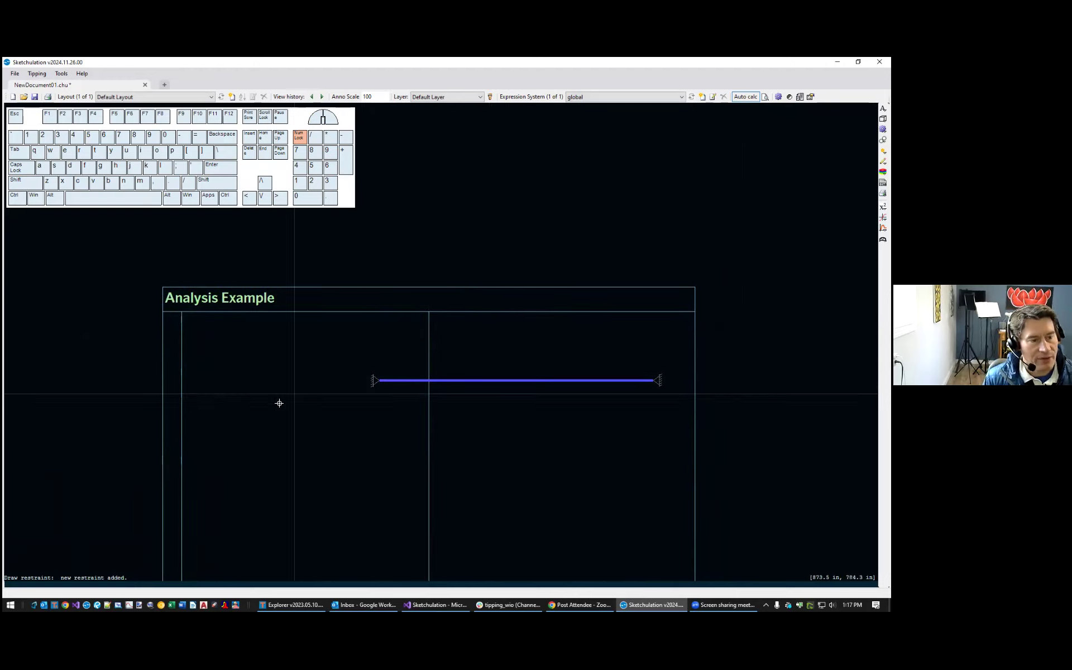
mouse_move(185, 316)
middle_mouse_down()
mouse_move(266, 333)
mouse_move(213, 303)
mouse_move(242, 355)
middle_mouse_up()
type("xt")
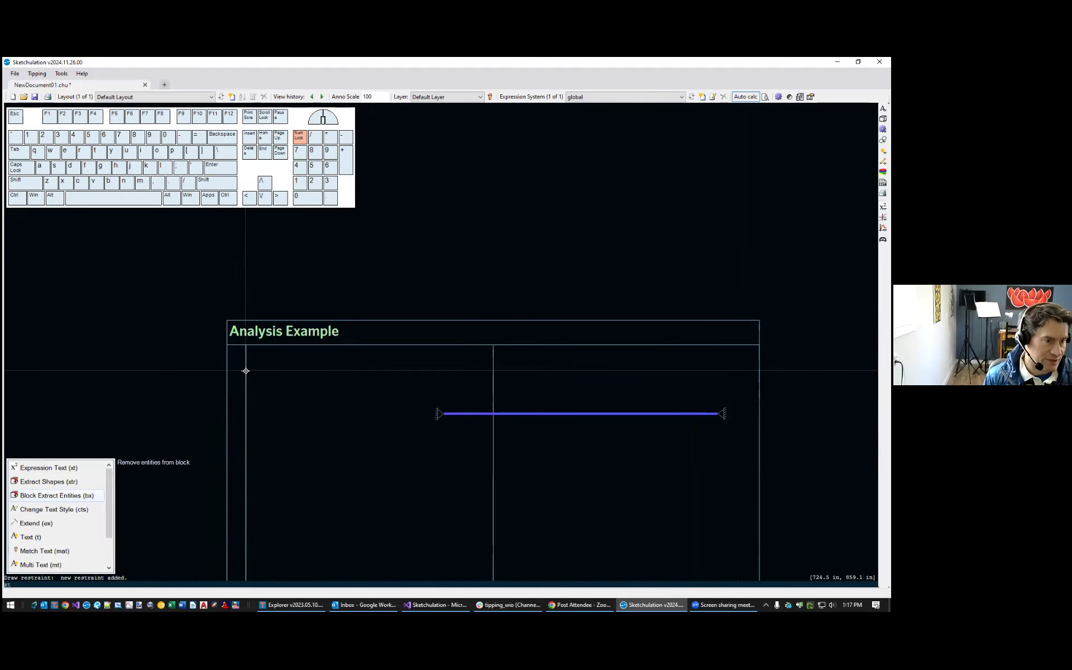
key("Return")
left_click(246, 366)
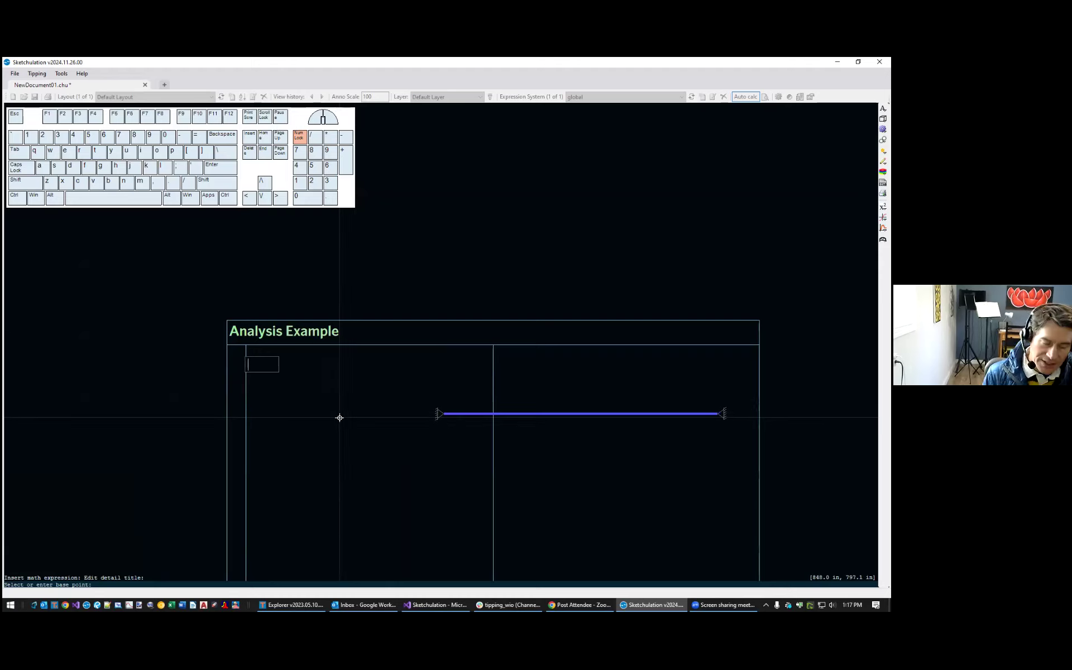
type("w_")
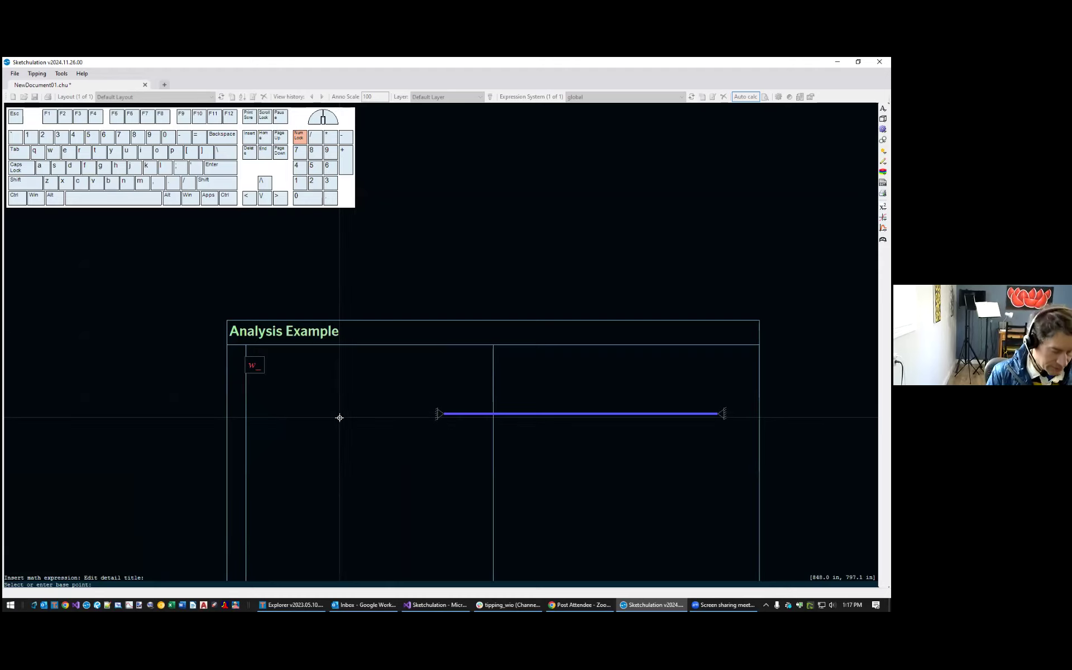
type("dead")
key("BackSpace")
type("ad=")
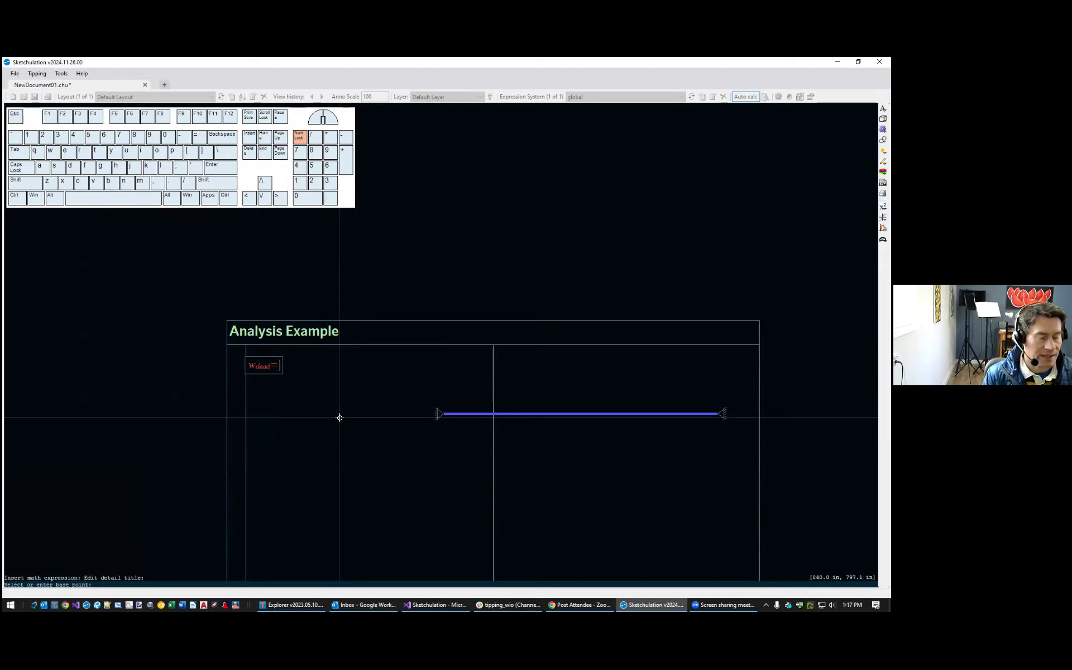
type("50")
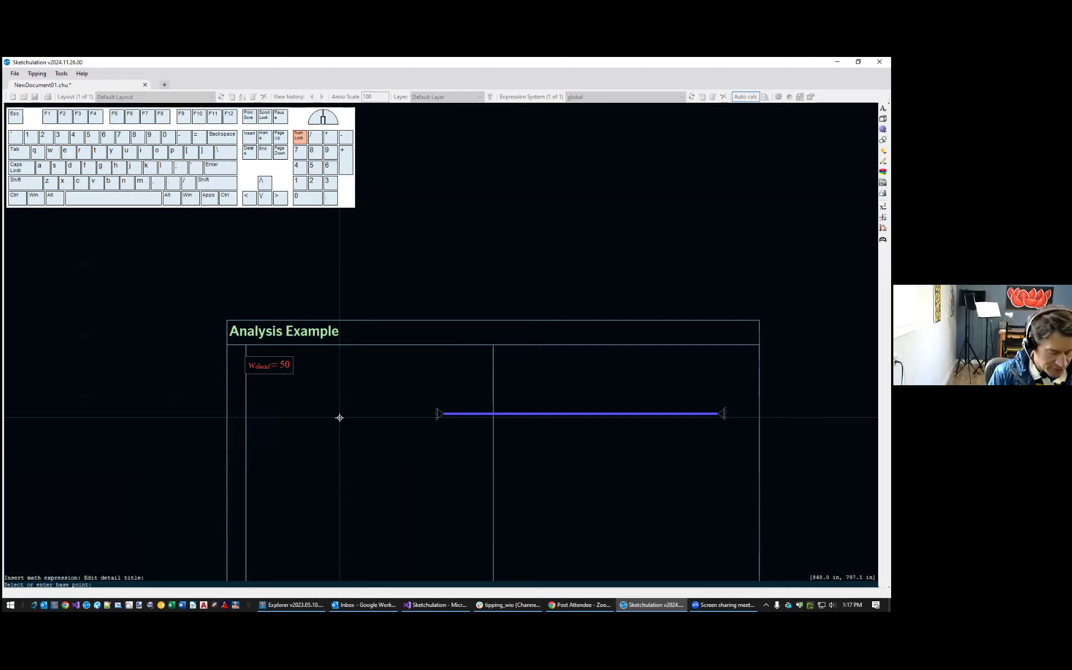
type("psf+25psf")
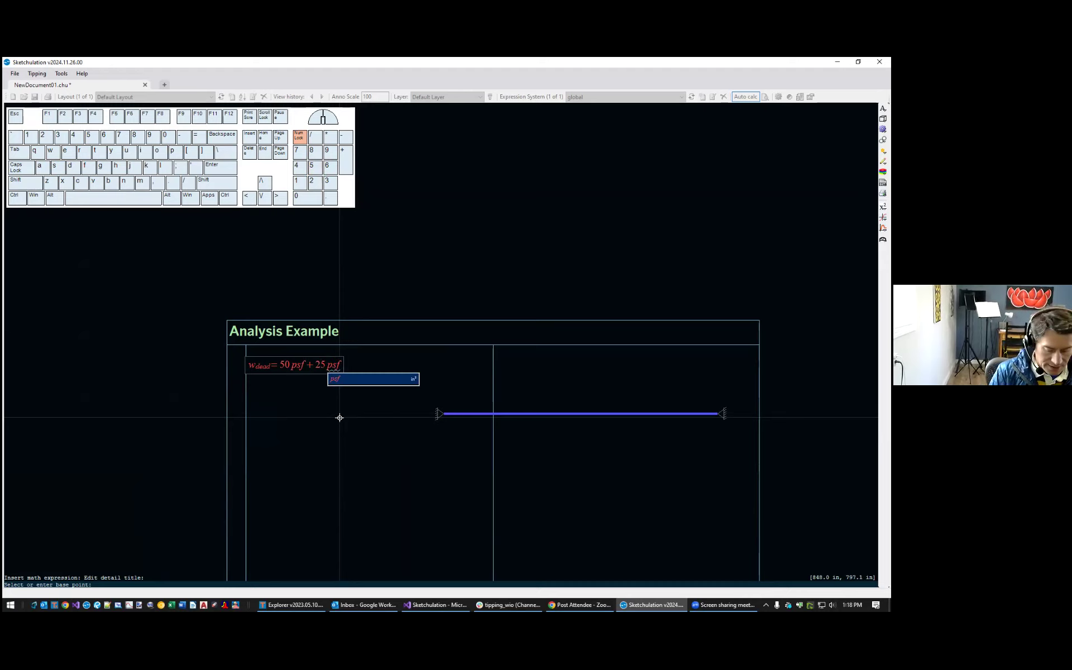
type("->")
key("Return")
Add the expressions w_live = 80 psf and b = 10 ft below the dead load expression
type("w_live = 80 psf")
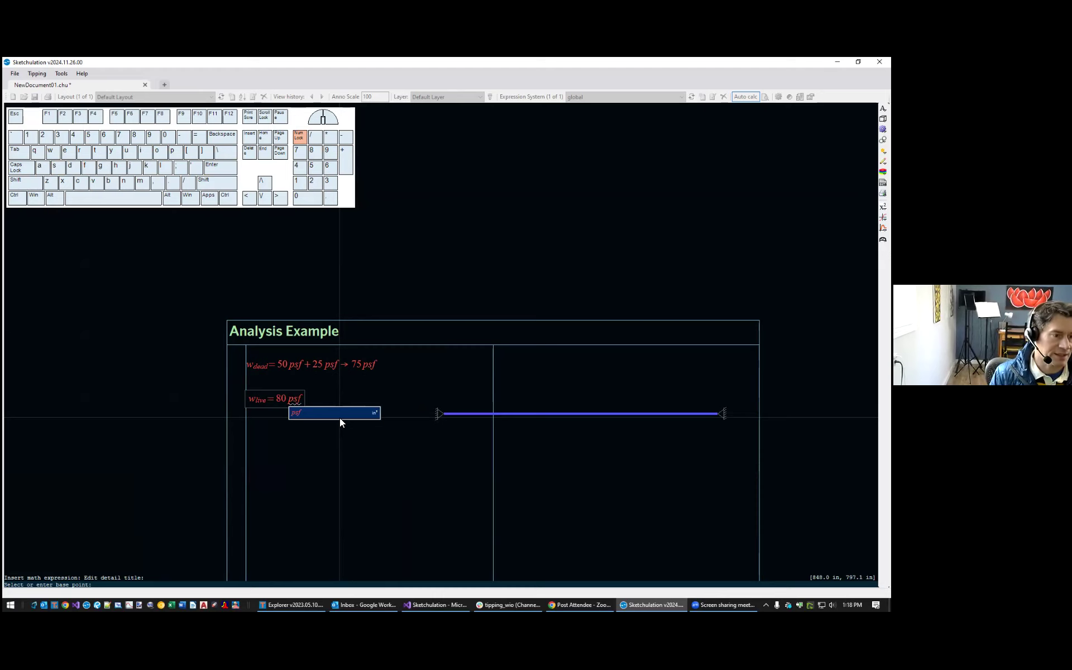
key("Return")
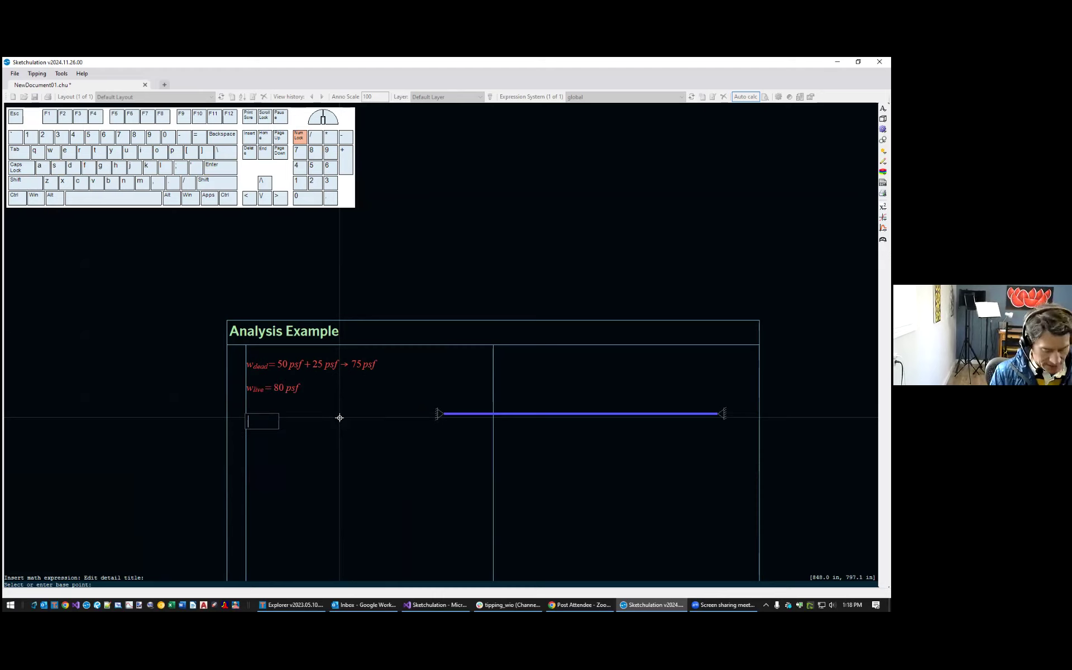
type("b ")
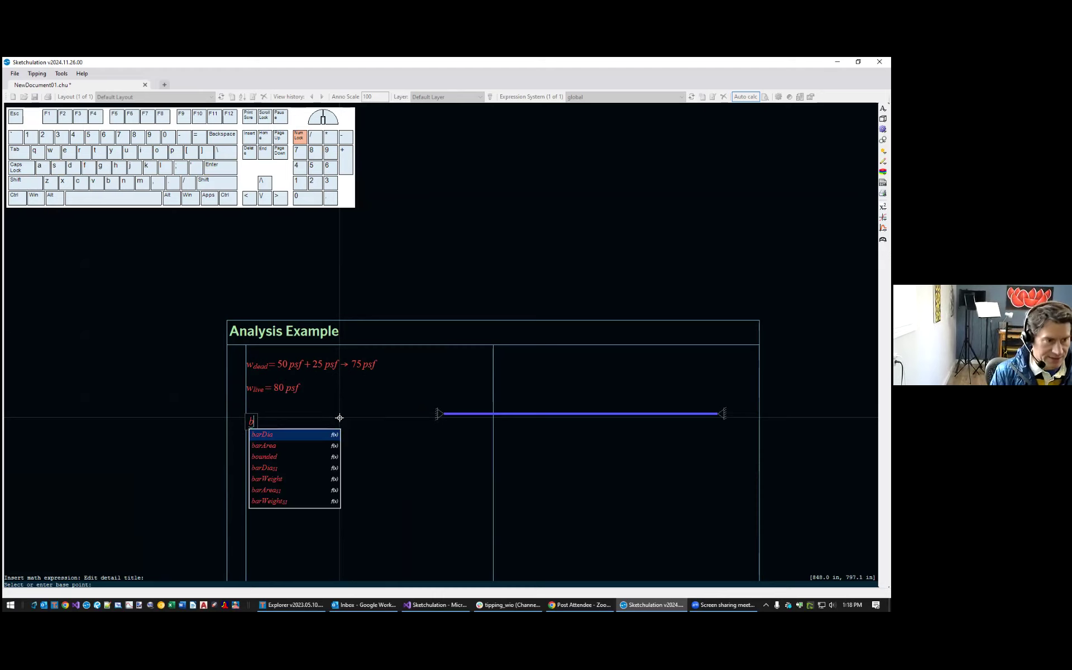
type("= 10 ft")
key("Return")
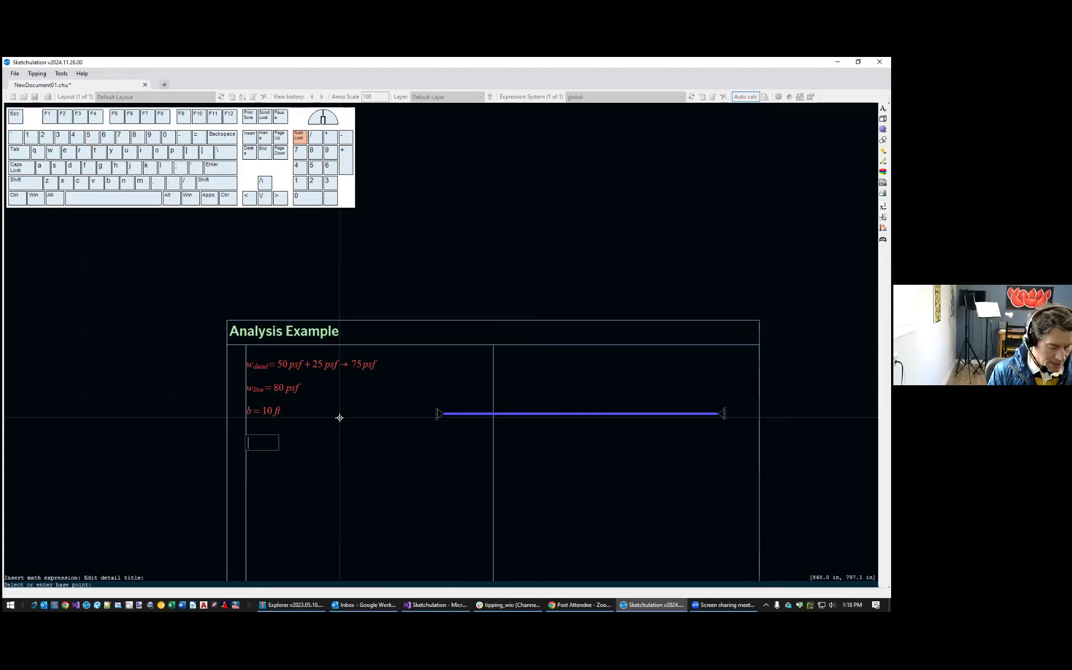
Add the evaluated expression w_d = w_dead * b for the dead line load
type("w_d")
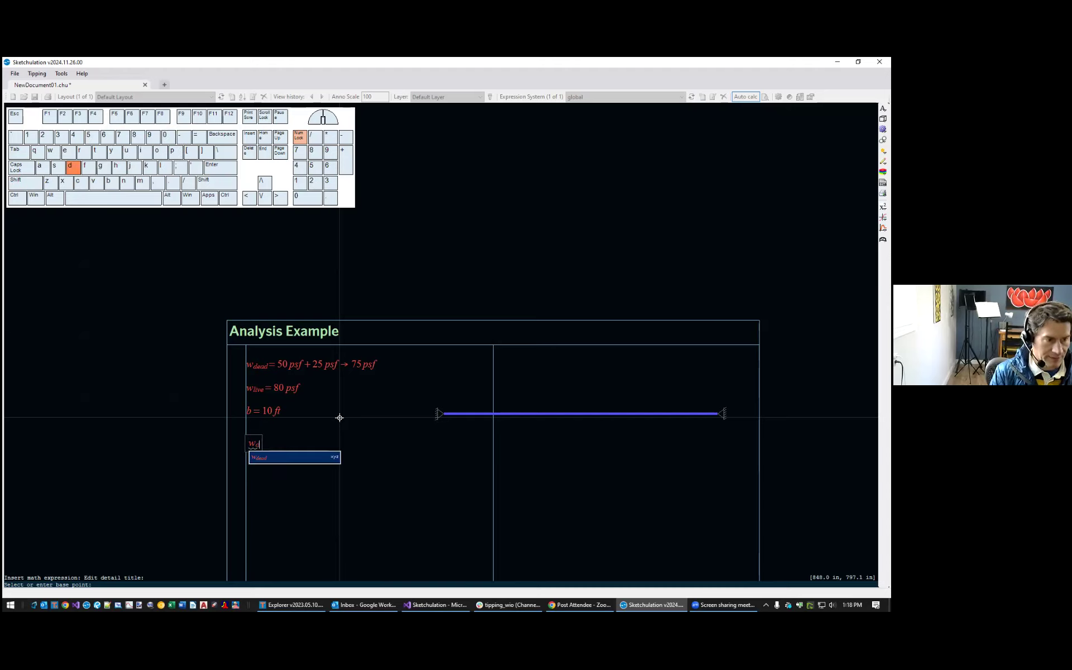
type("=")
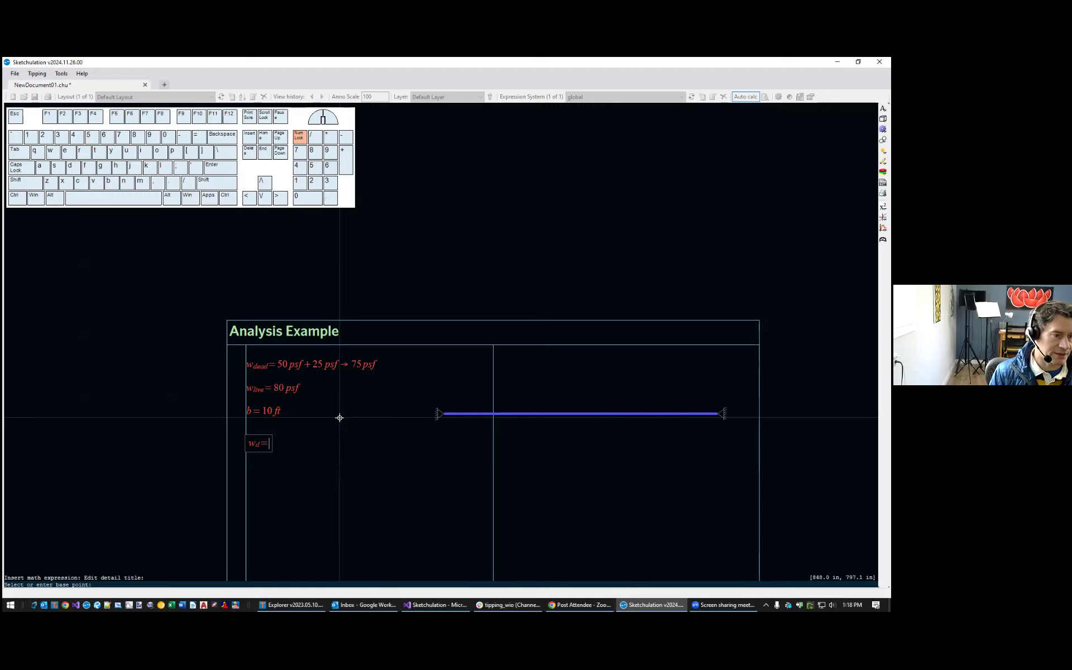
type("w_d")
key("Tab")
type("*")
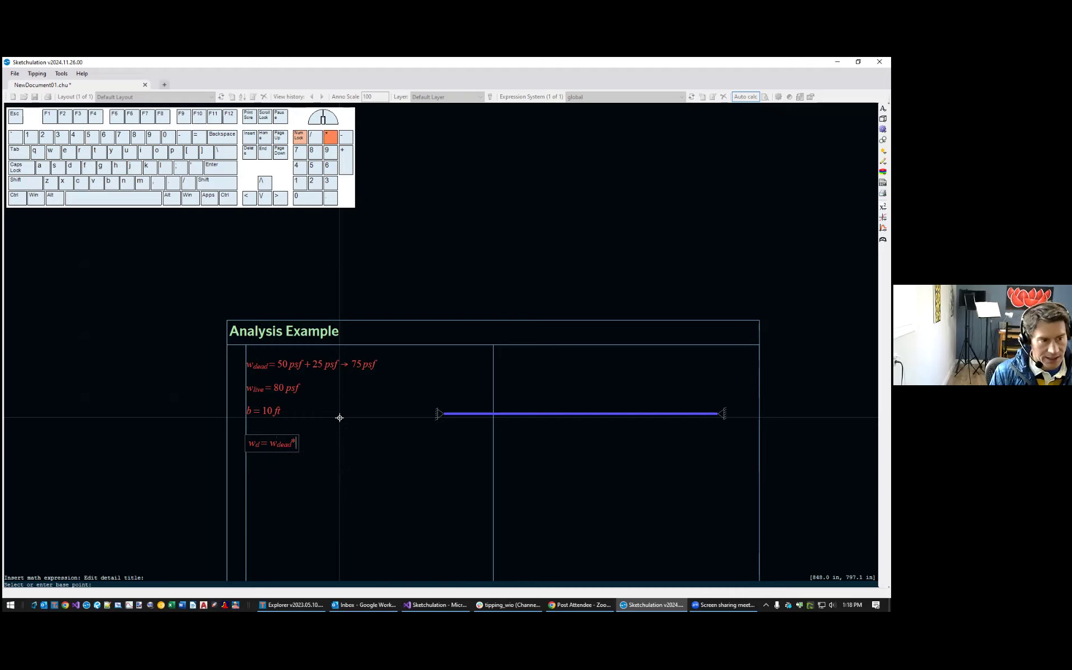
type("b->")
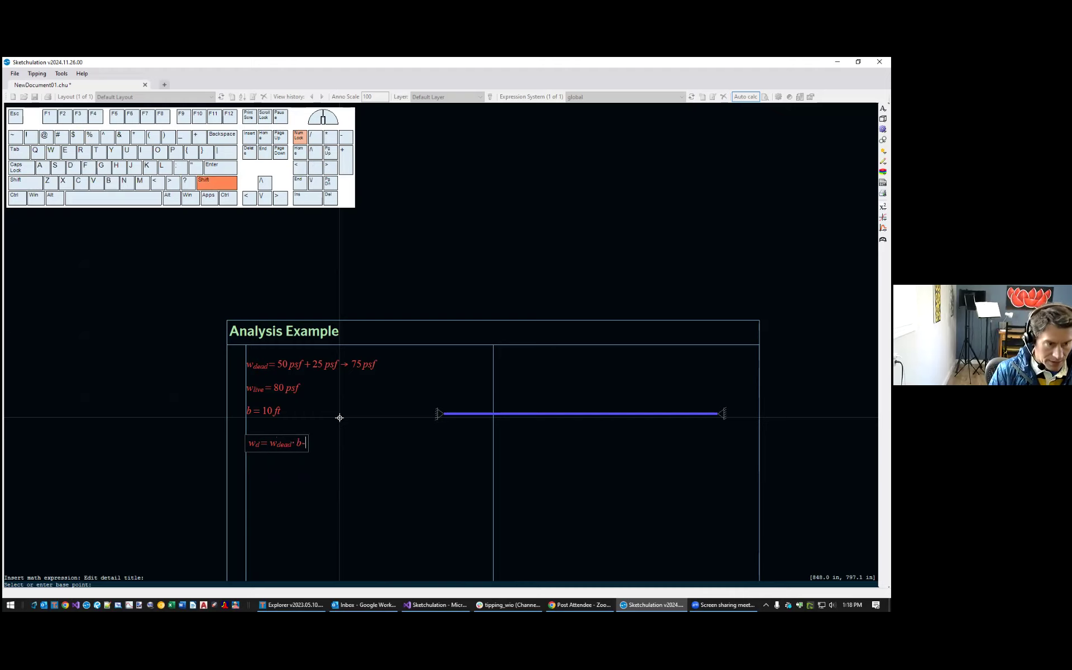
key("Return")
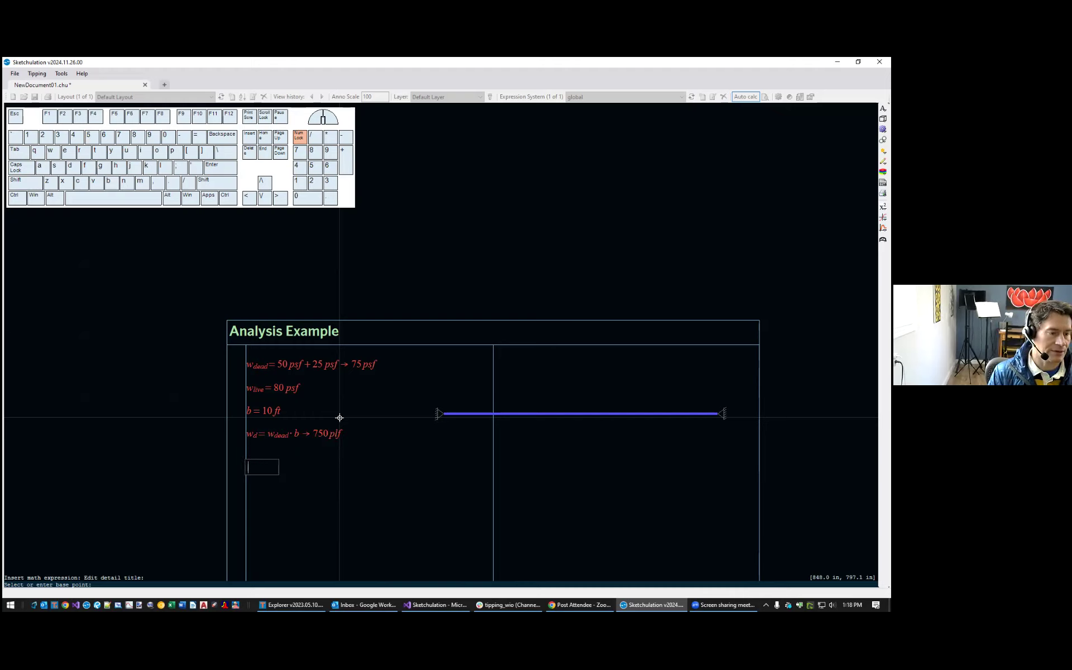
Add the evaluated expression w_l = w_live * b for the live line load and finish inserting expressions
type("w")
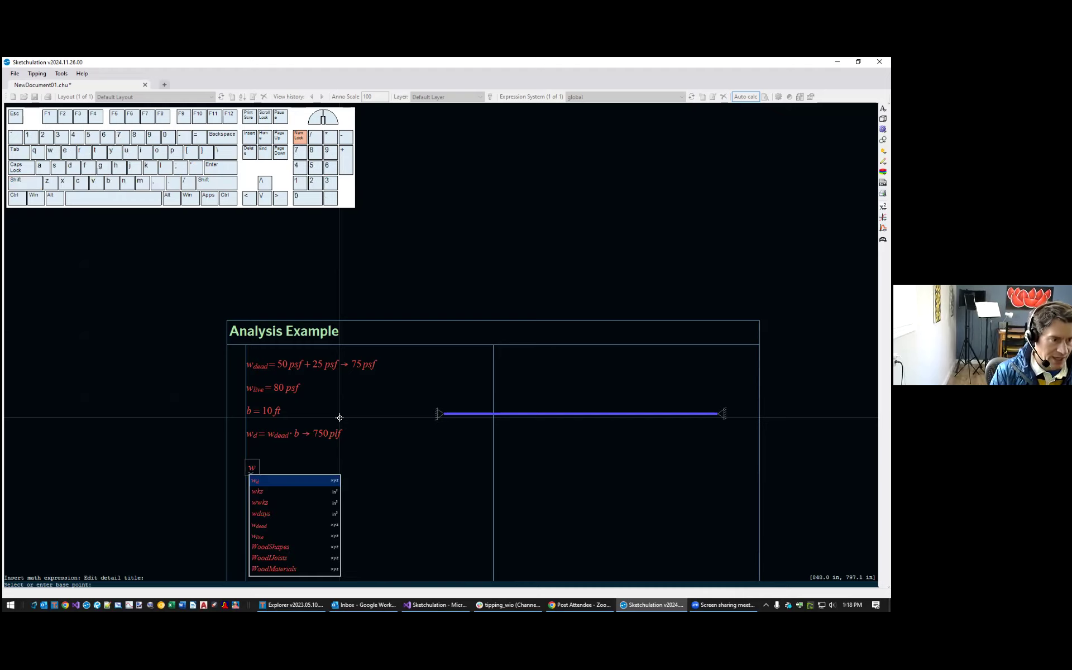
type("_l=w_")
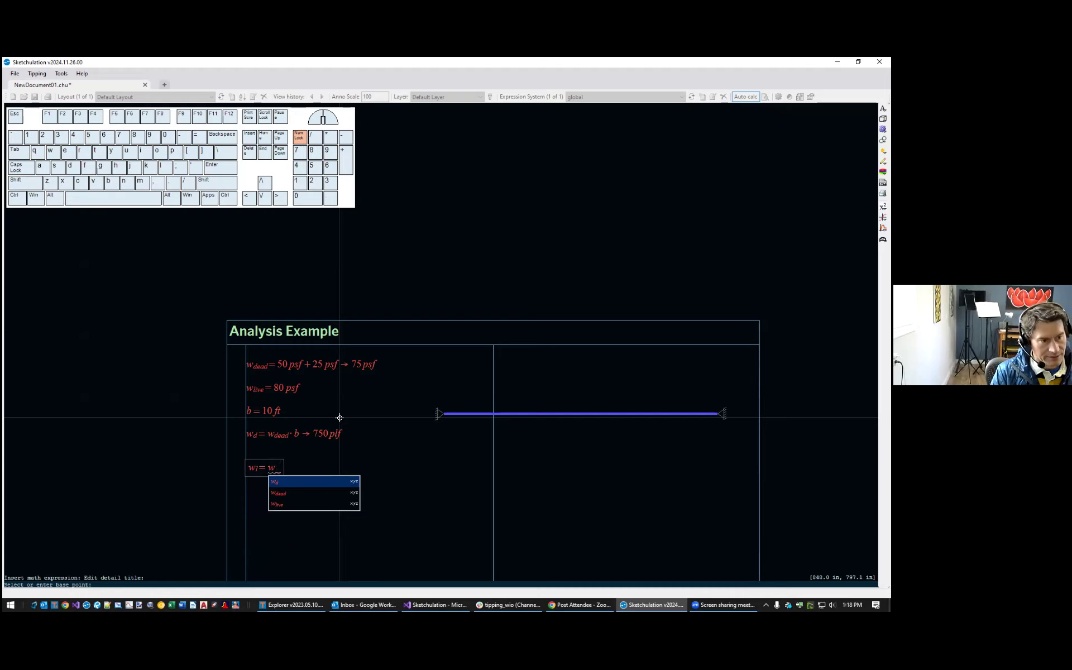
type("l")
key("BackSpace")
type("live")
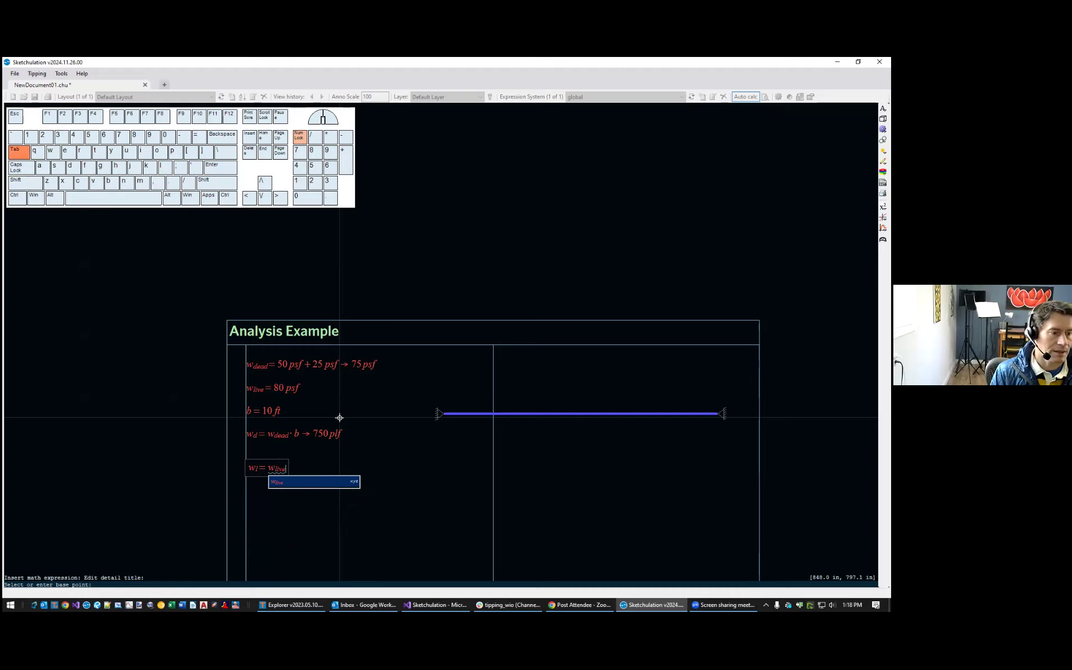
key("Tab")
type("*b->")
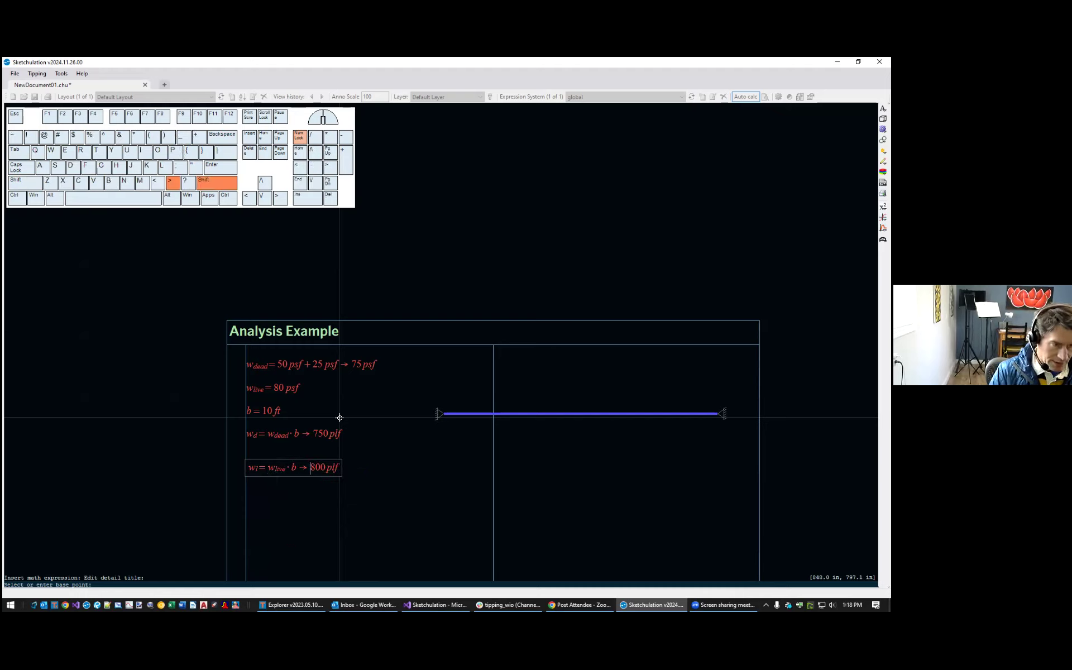
left_click(441, 507)
Add the evaluated expression P_d = w_d * b^2 directly below the w_l expression
scroll(325, 483, "up", 1)
scroll(396, 457, "down", 1)
scroll(346, 466, "up", 1)
left_click(345, 446)
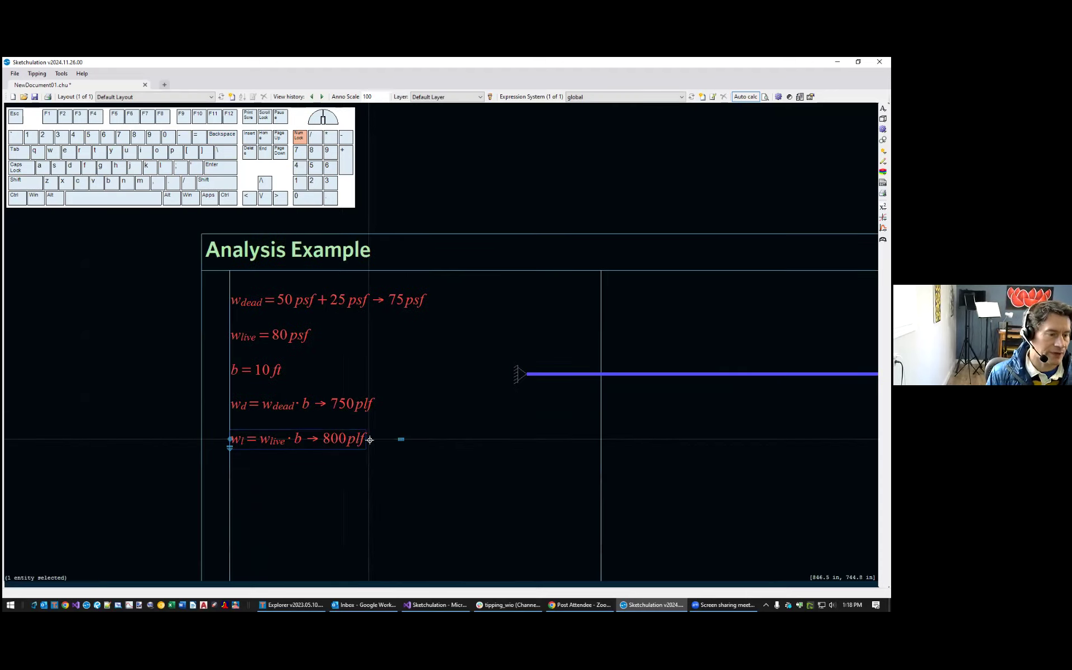
type("xc")
key("Return")
type("P_d")
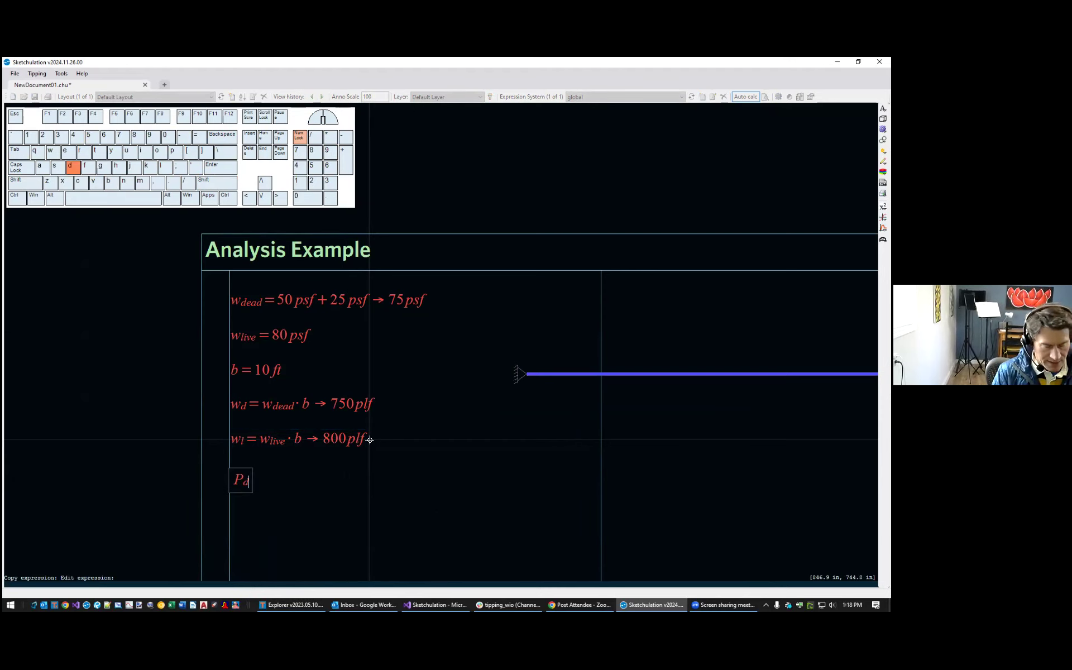
type("=")
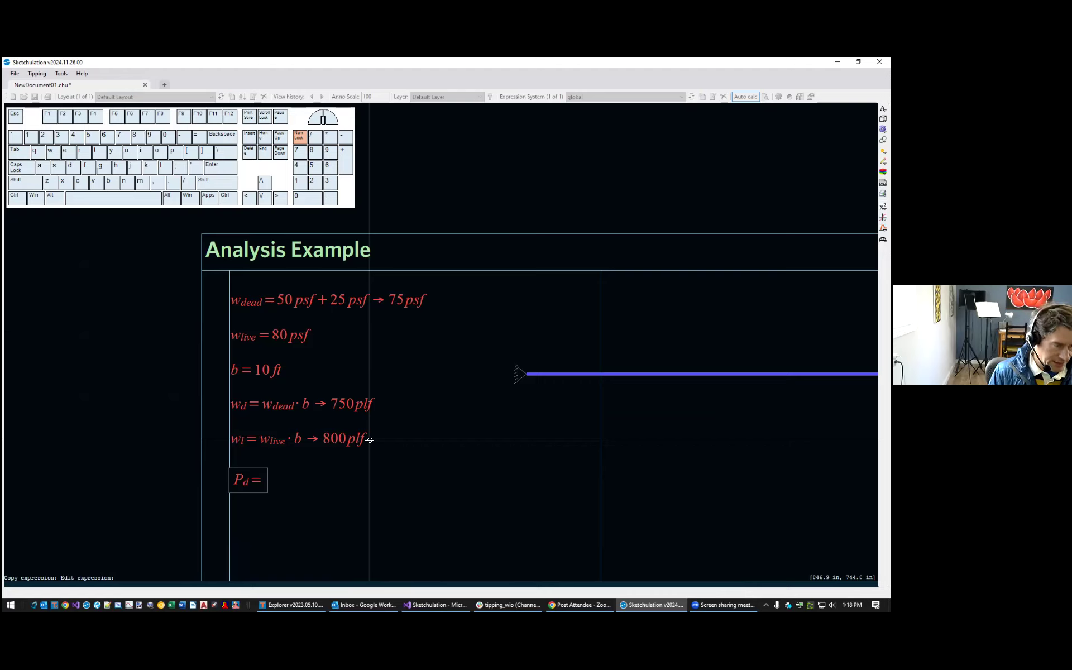
type("w_d")
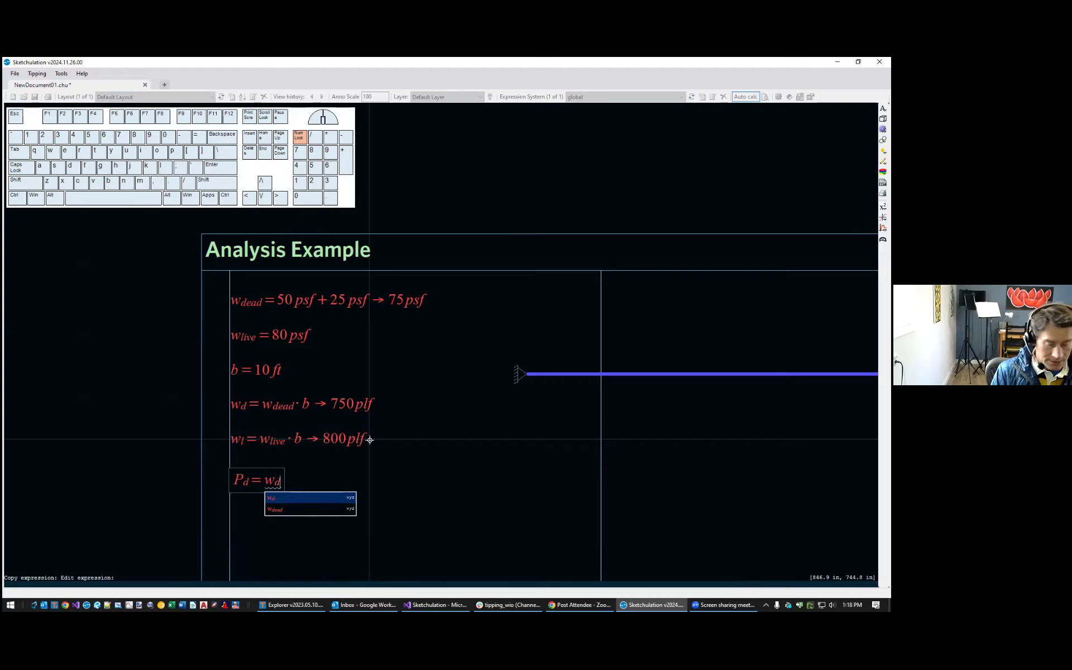
type("*b^2-")
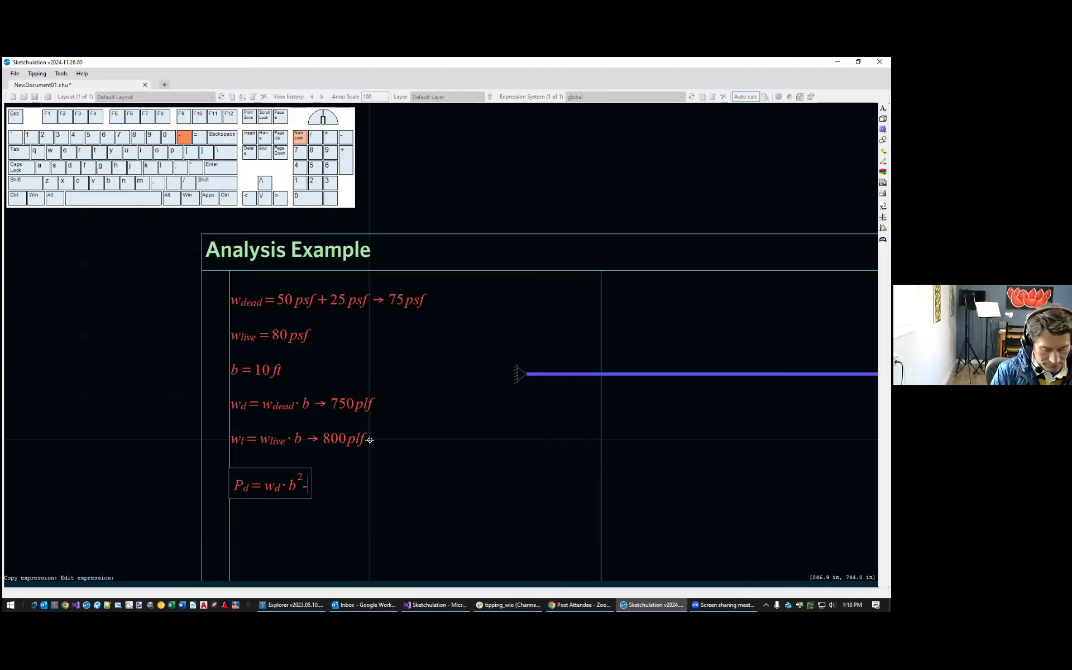
type(">")
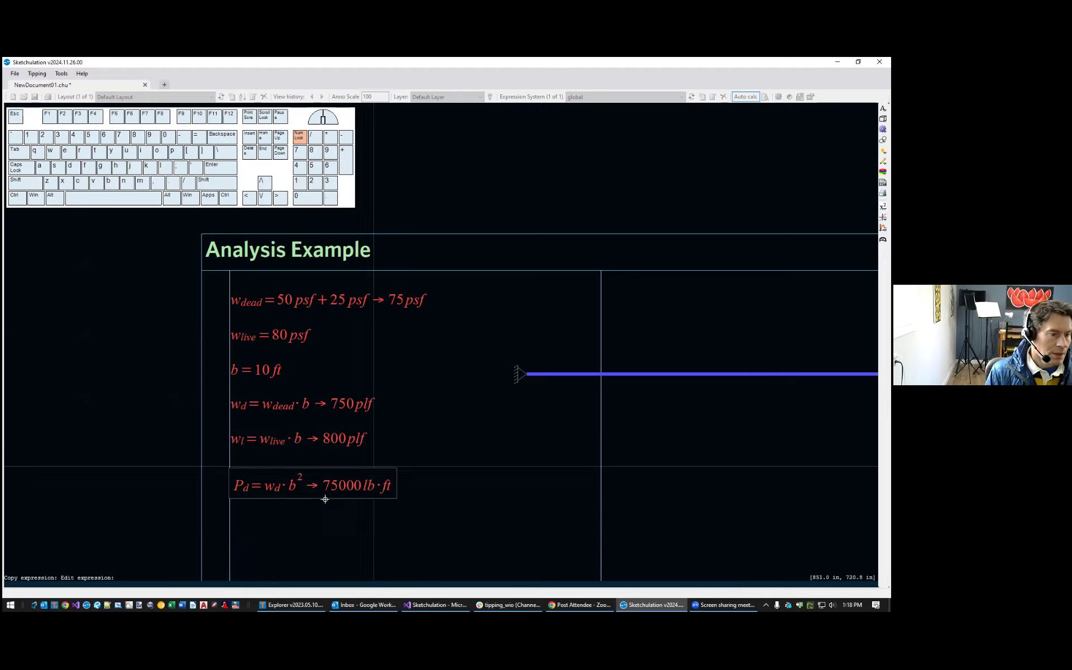
Set the variable multiplied by b^2 in the P_d expression to w_dead and finish editing
left_click(283, 489)
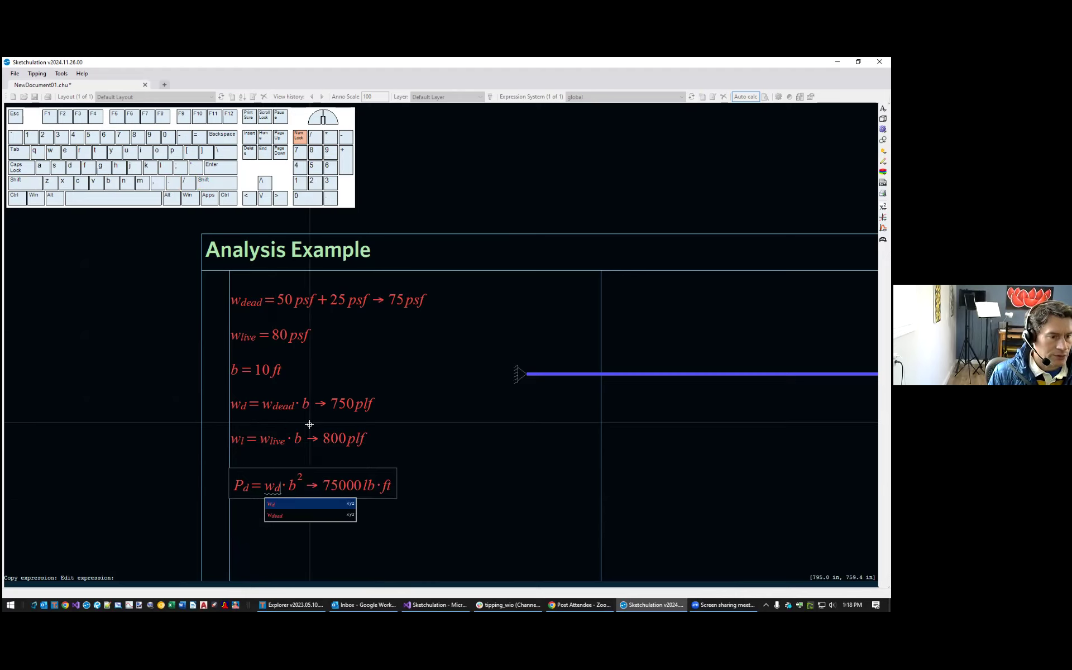
key("Down")
key("Tab")
left_click(472, 477)
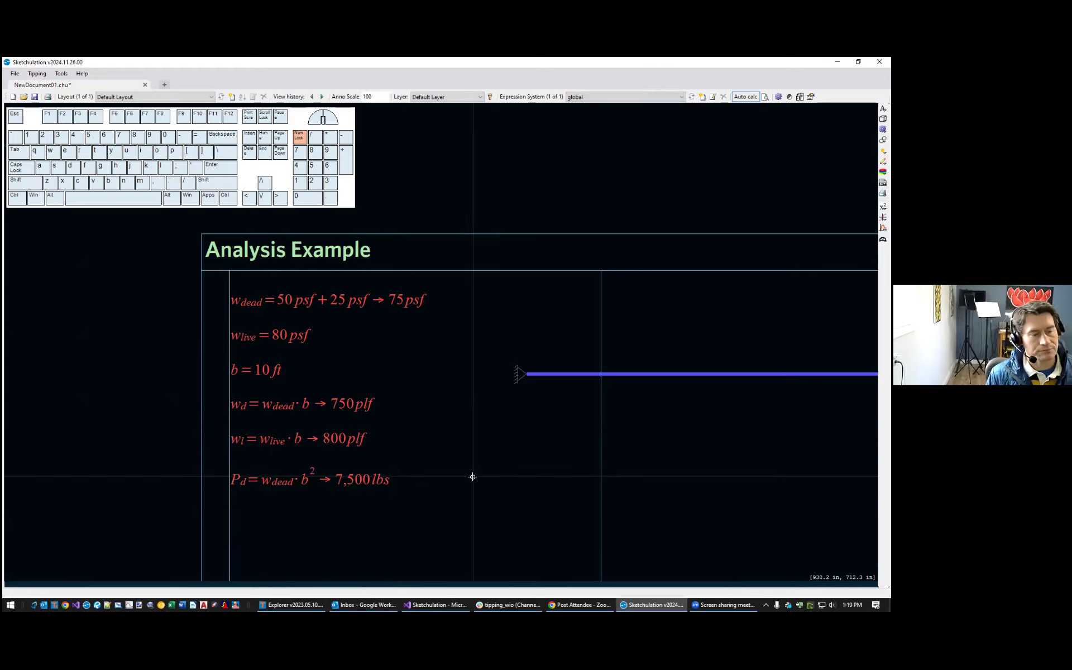
Draw a linear load on the frame element, starting and ending a little inside its two end restraints
scroll(486, 472, "down", 2)
middle_click_drag(486, 472, 258, 453)
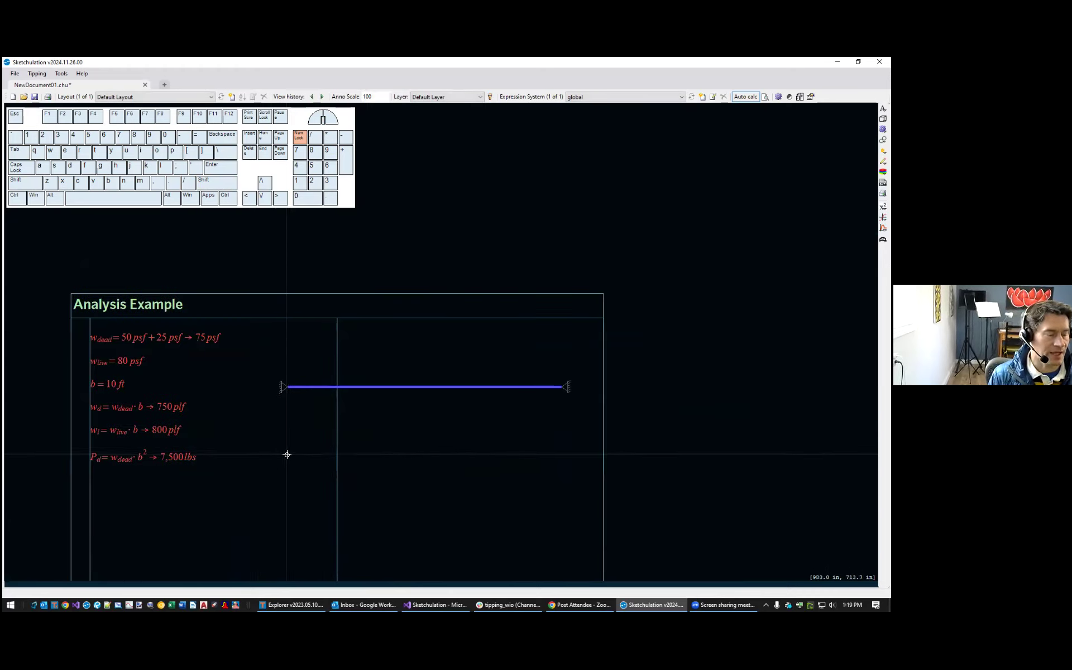
scroll(411, 416, "up", 2)
middle_click_drag(411, 416, 387, 467)
middle_click_drag(363, 413, 411, 375)
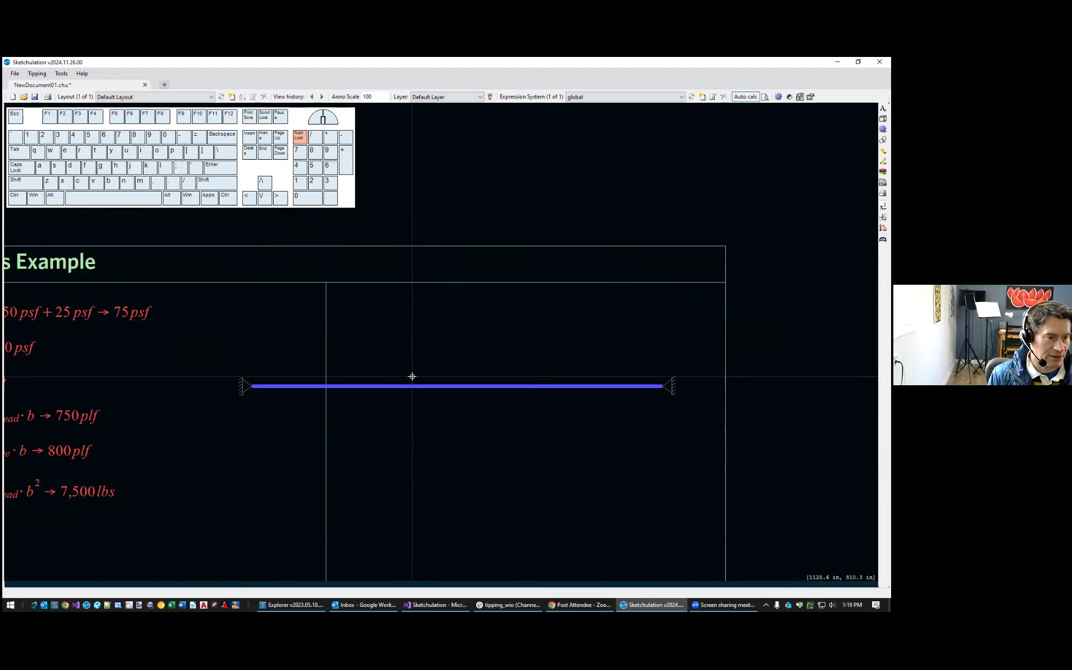
type("inea")
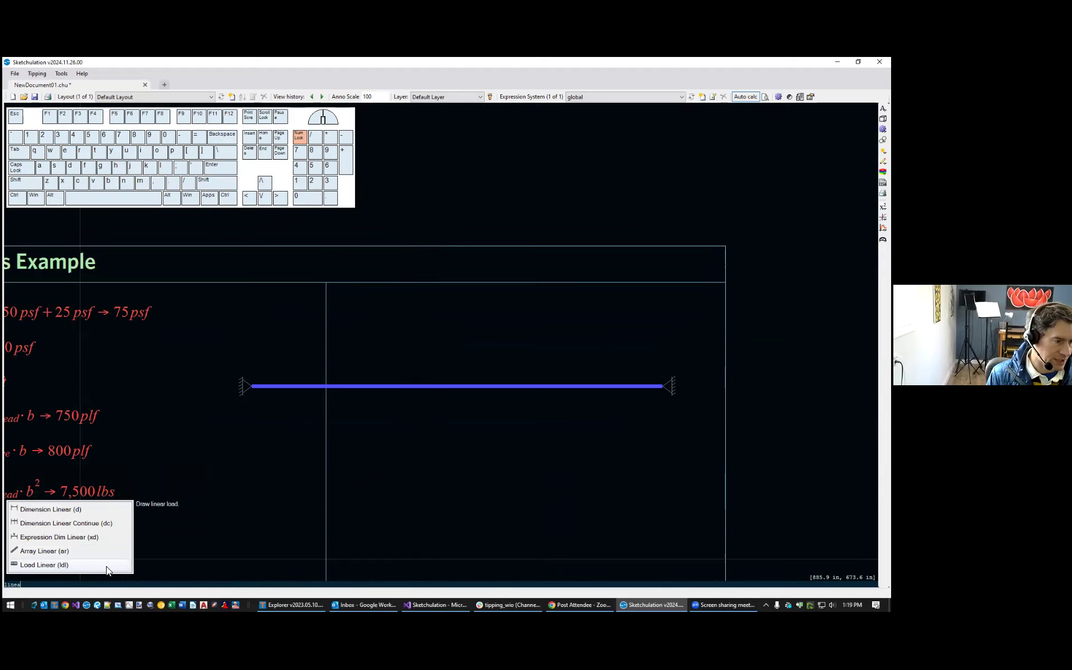
left_click(64, 566)
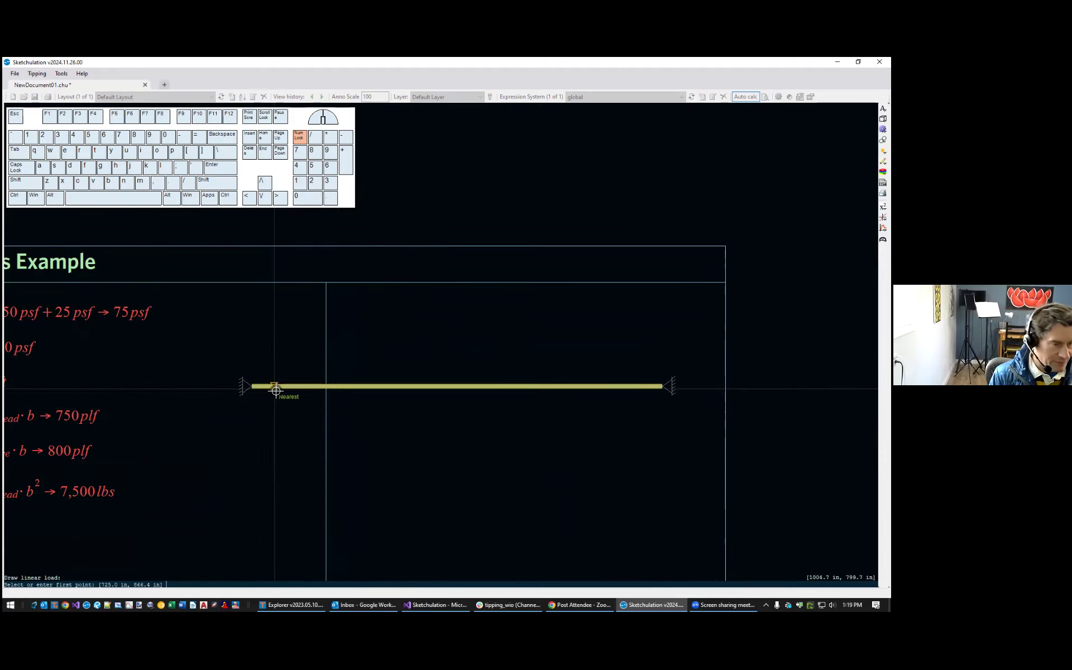
left_click(278, 389)
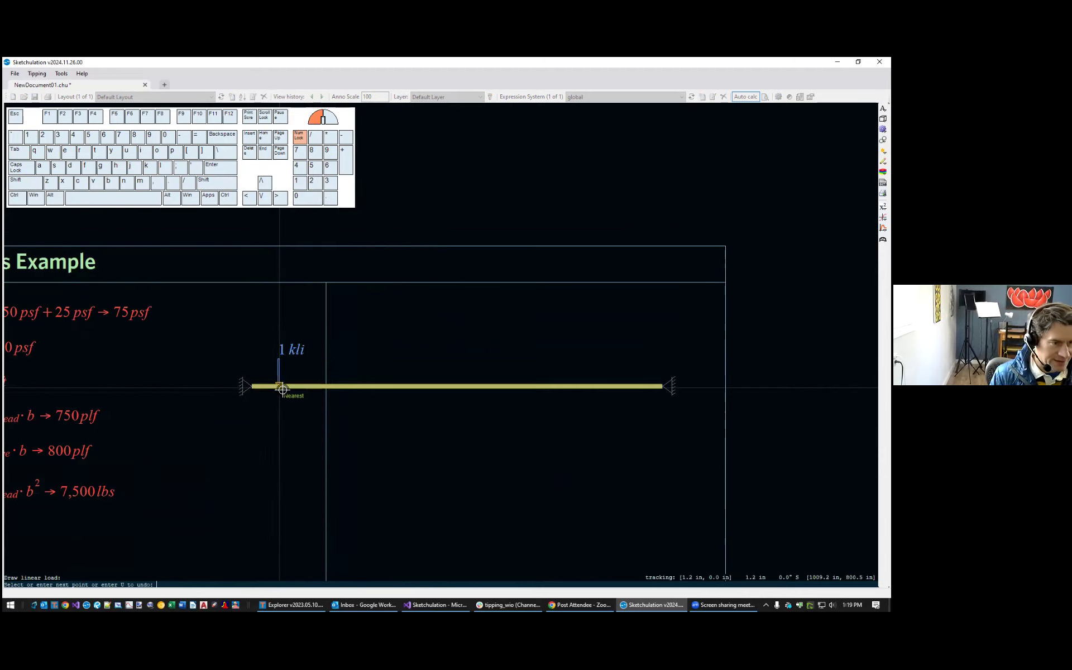
left_click(621, 386)
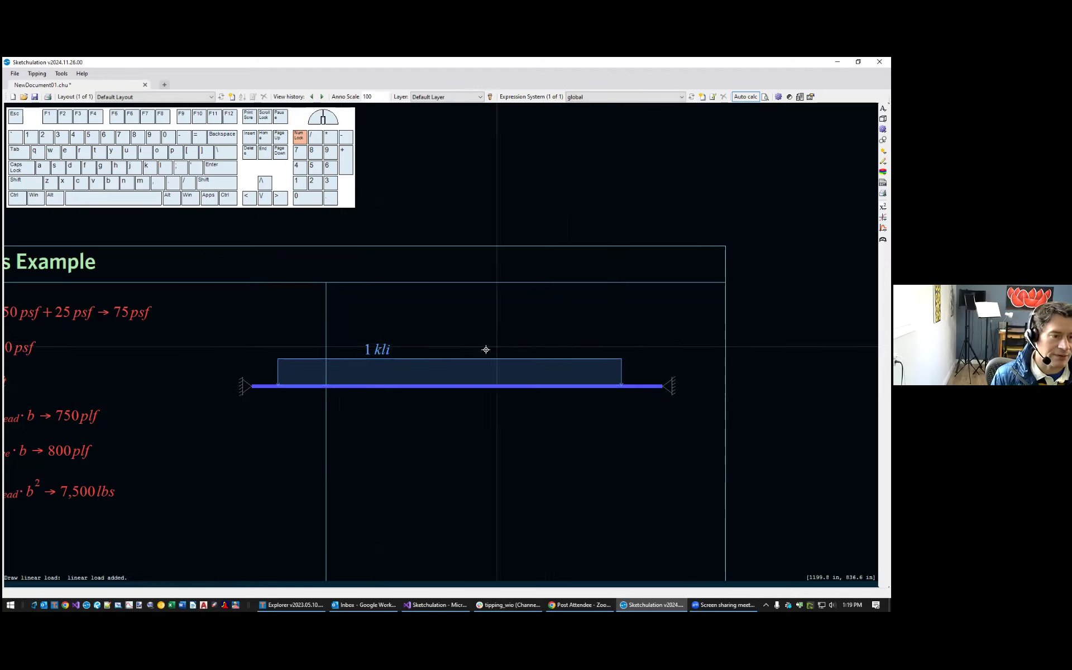
Set the force expression of the new linear load to w_d
left_click(390, 351)
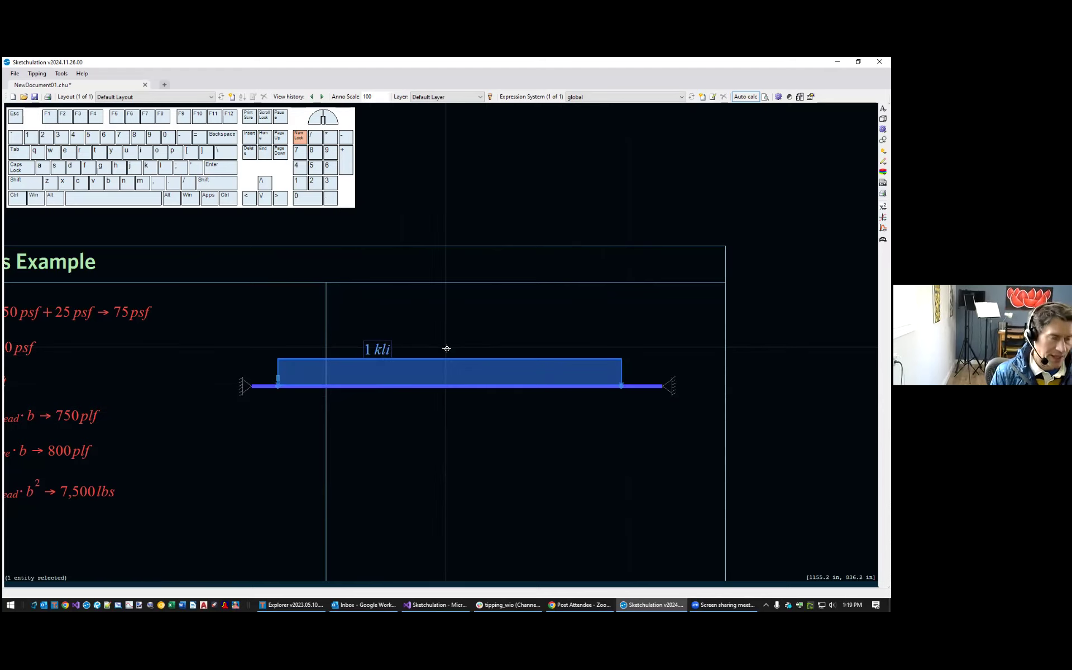
key("F2")
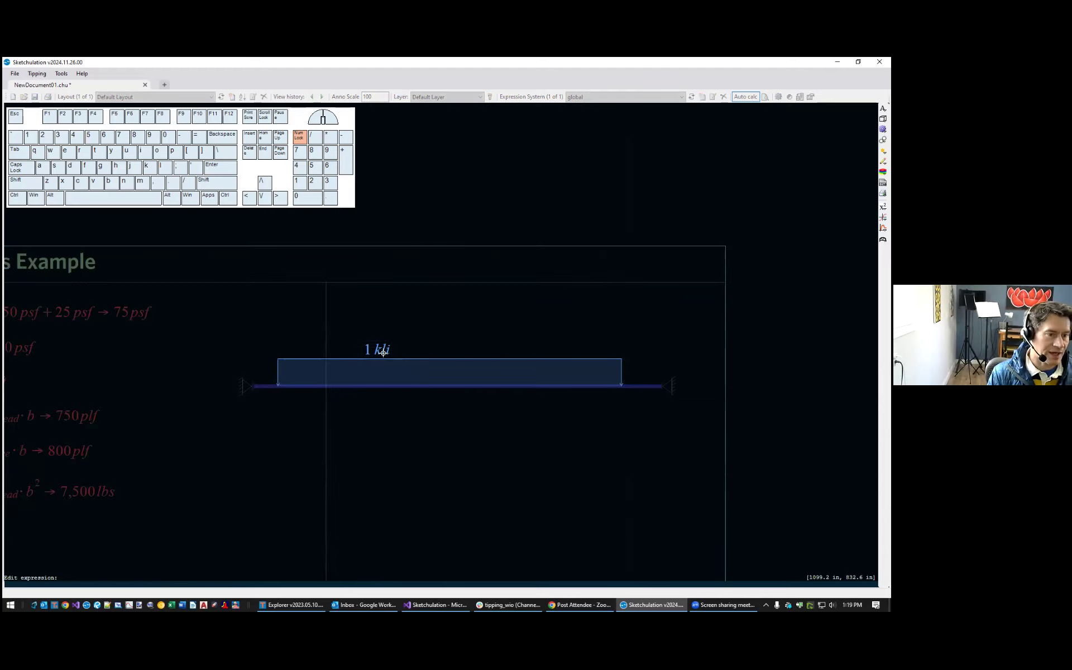
type("w_d")
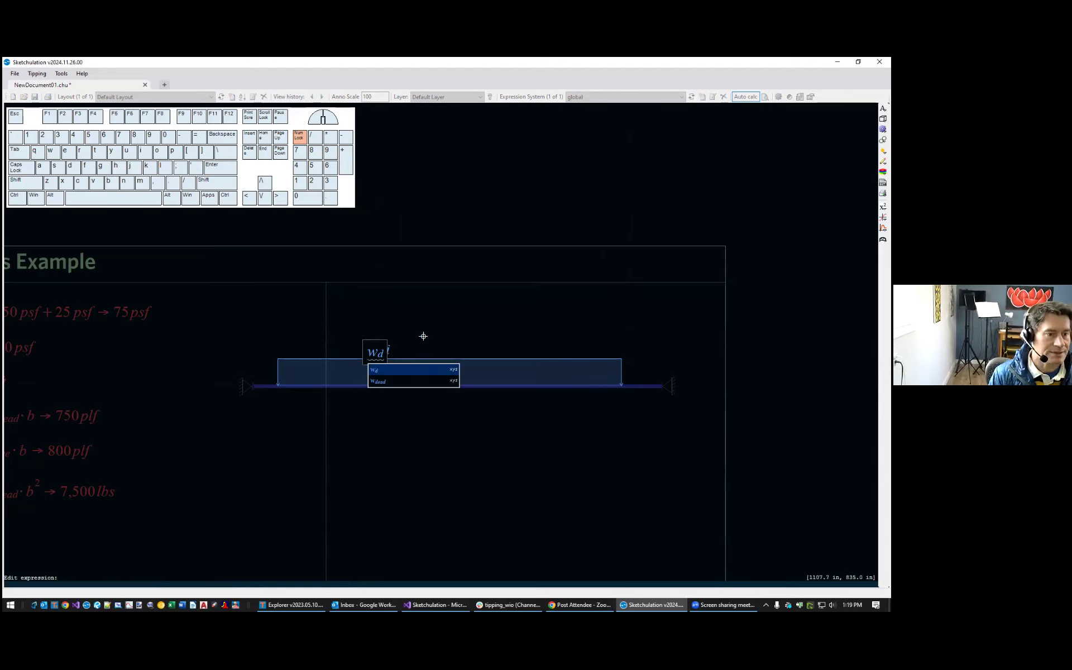
key("Return")
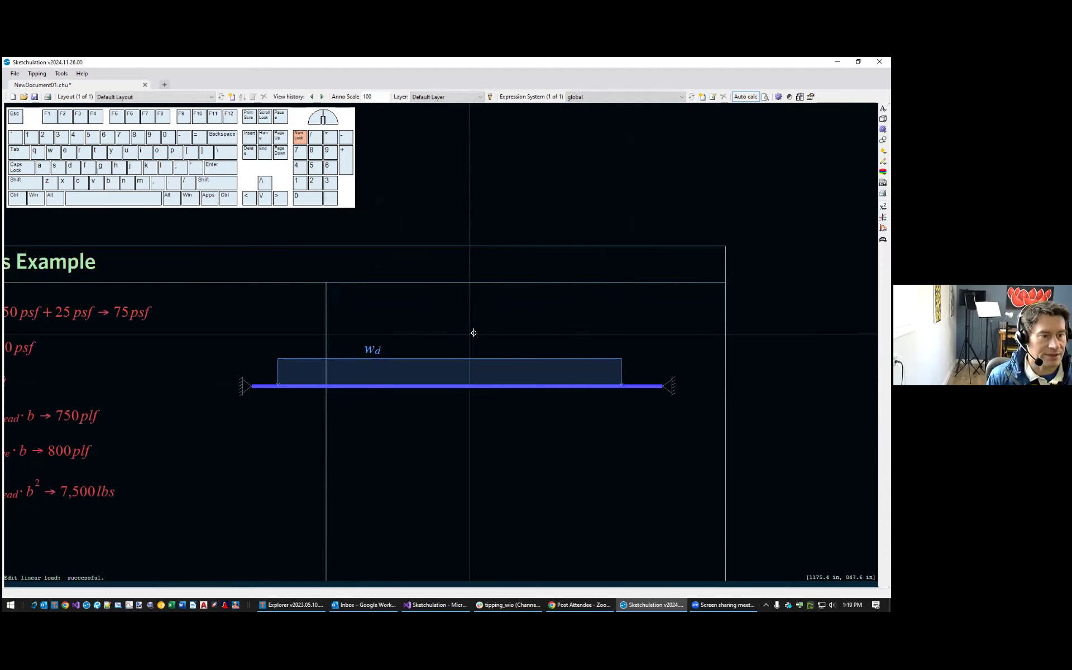
Select the w_d linear load and show its properties for modification
scroll(382, 354, "up", 2)
left_click(381, 369)
scroll(490, 361, "down", 2)
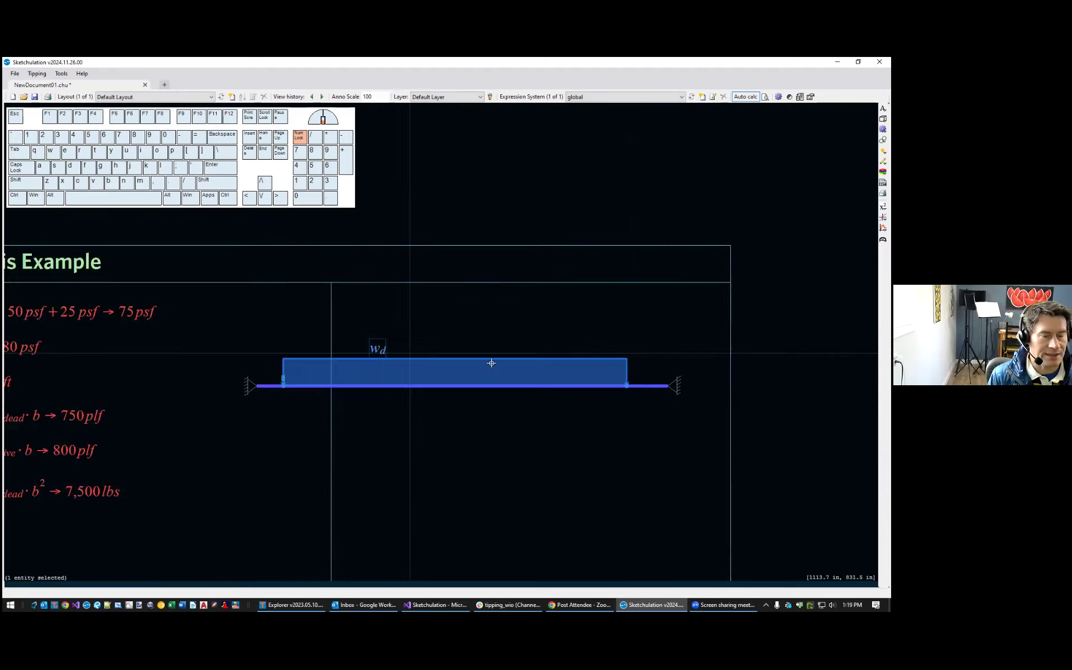
type("mo")
key("Return")
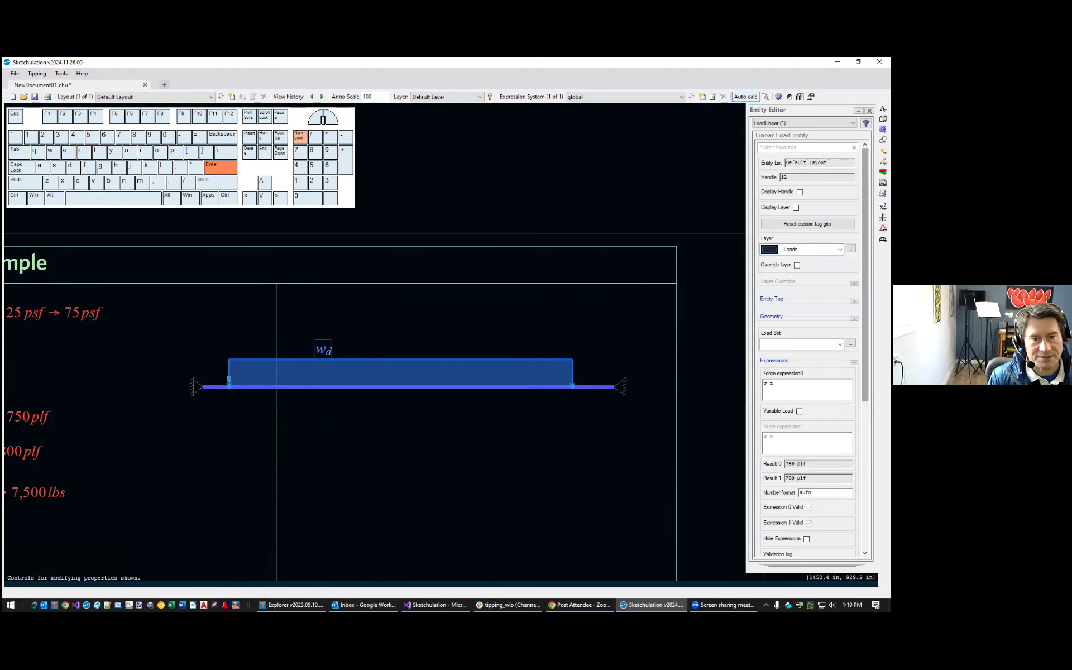
Make the linear load variable with 0.5w_d as its second force expression, and deselect it
left_click_drag(864, 274, 865, 349)
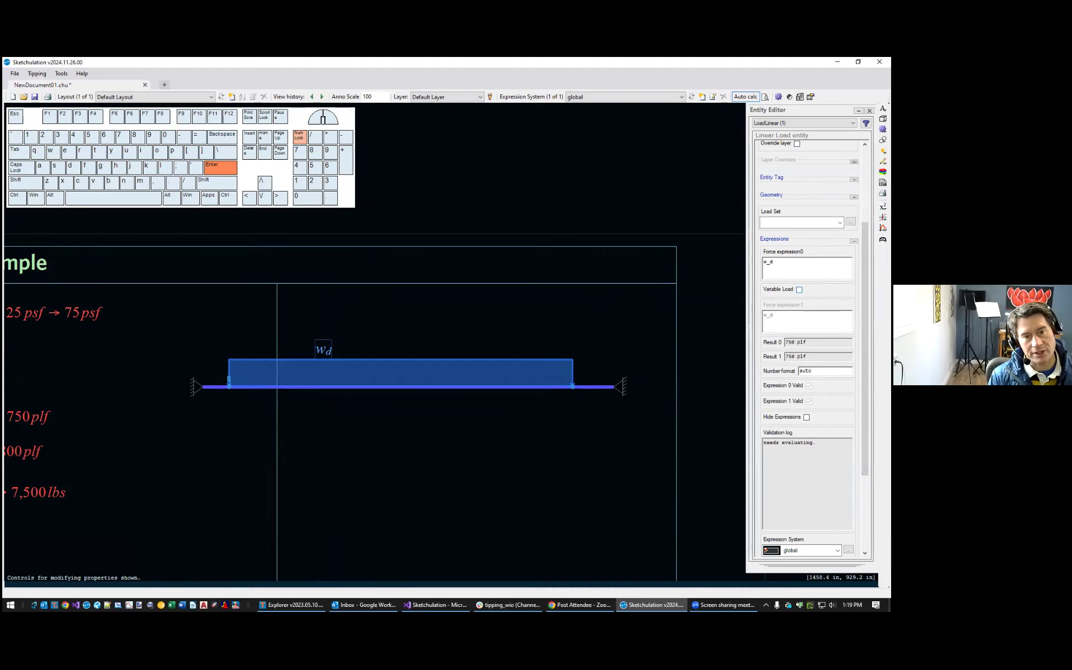
left_click(799, 289)
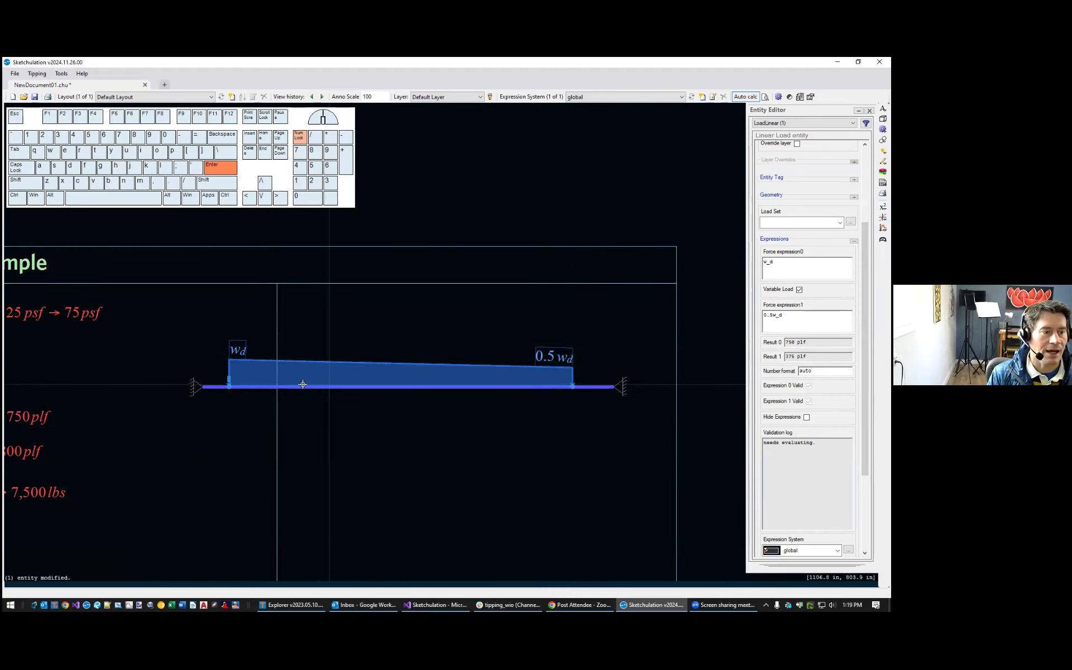
key("Escape")
scroll(473, 383, "up", 2)
scroll(491, 380, "down", 2)
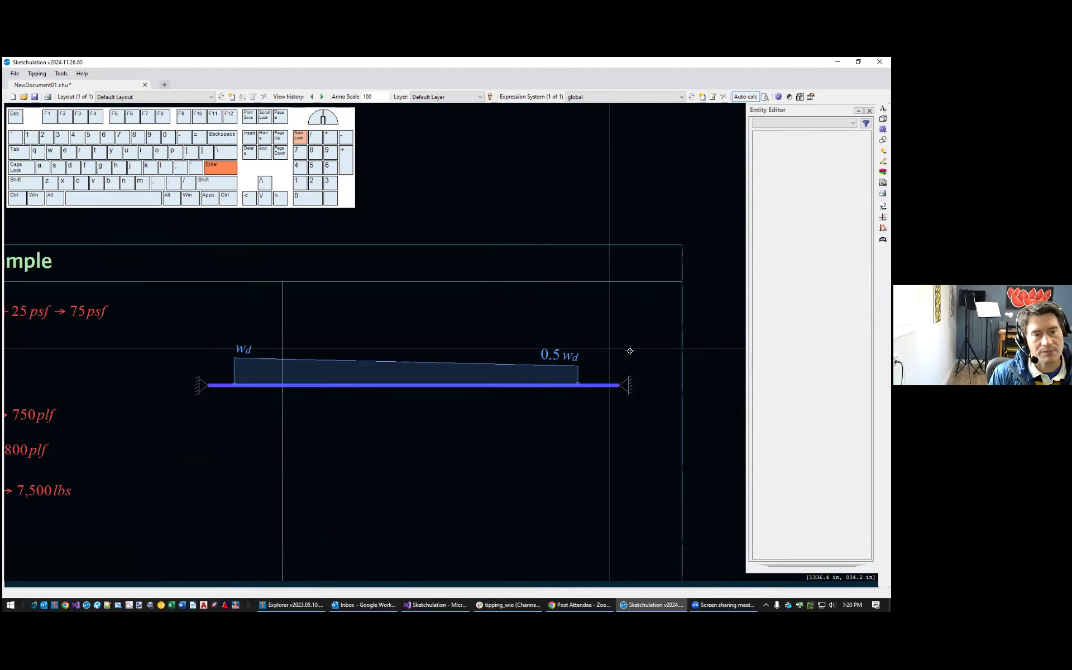
Examine the variable load's expression, expression system and text style properties alongside the load expressions on the page
left_click(561, 360)
left_click_drag(864, 307, 865, 460)
left_click(806, 396)
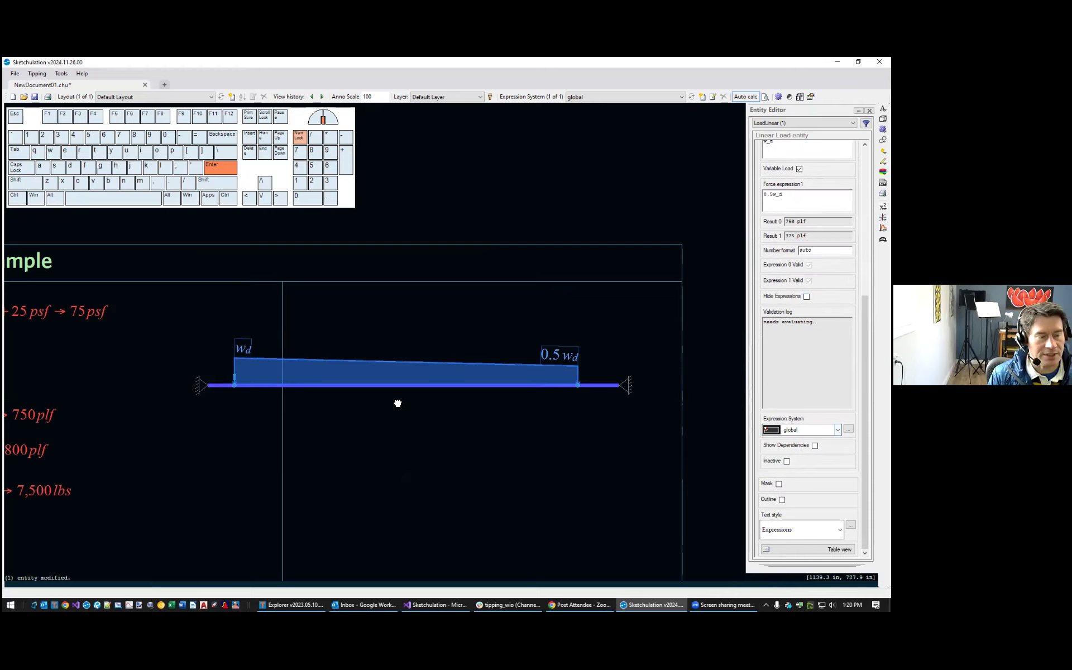
middle_click_drag(397, 402, 453, 409)
middle_click_drag(360, 382, 487, 345)
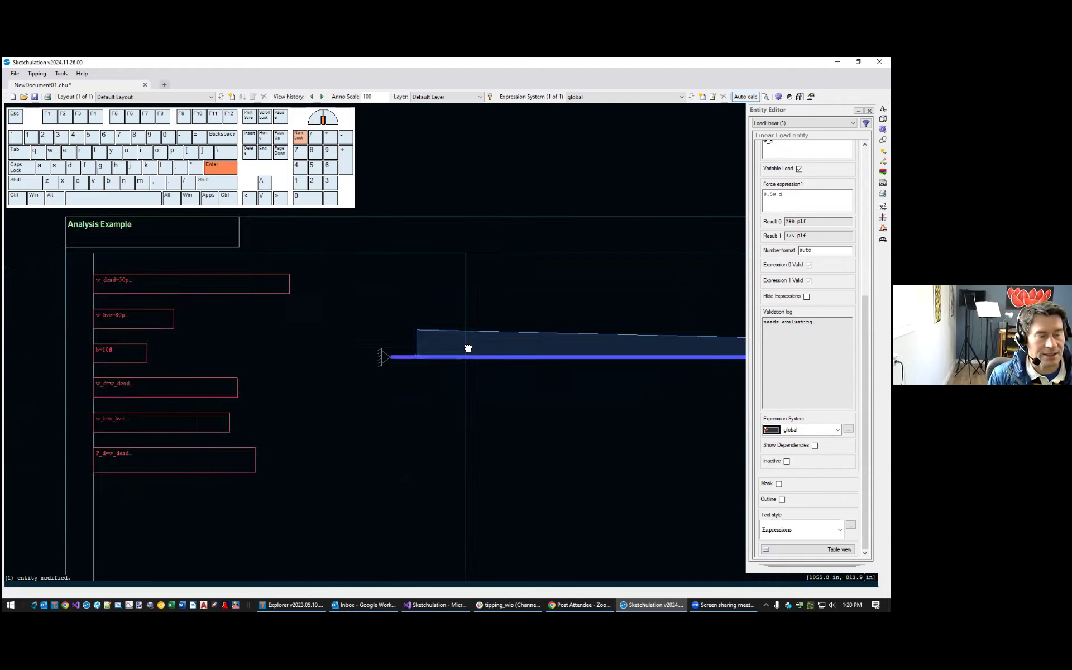
middle_click_drag(539, 386, 469, 390)
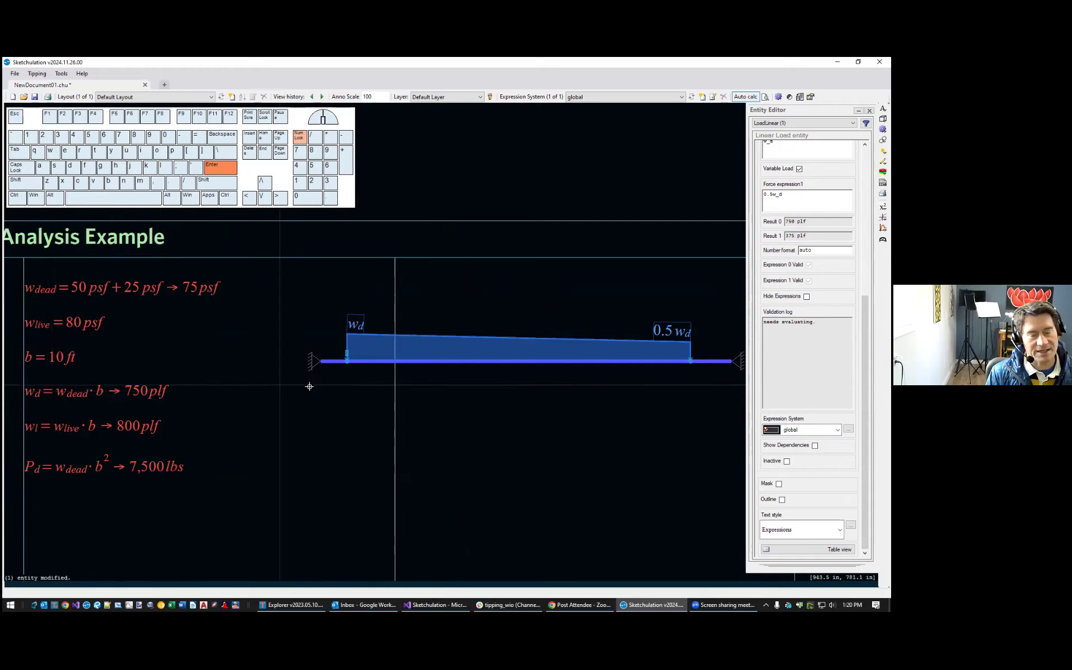
scroll(417, 407, "down", 2)
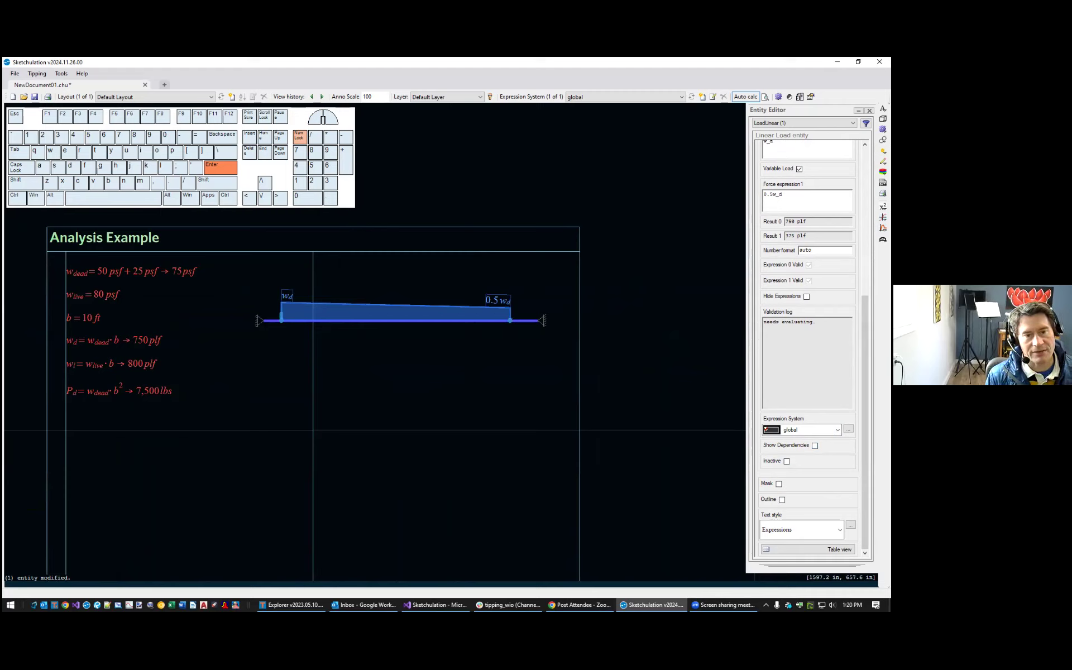
left_click_drag(865, 430, 865, 279)
middle_click_drag(642, 309, 646, 328)
scroll(289, 324, "up", 2)
key("Escape")
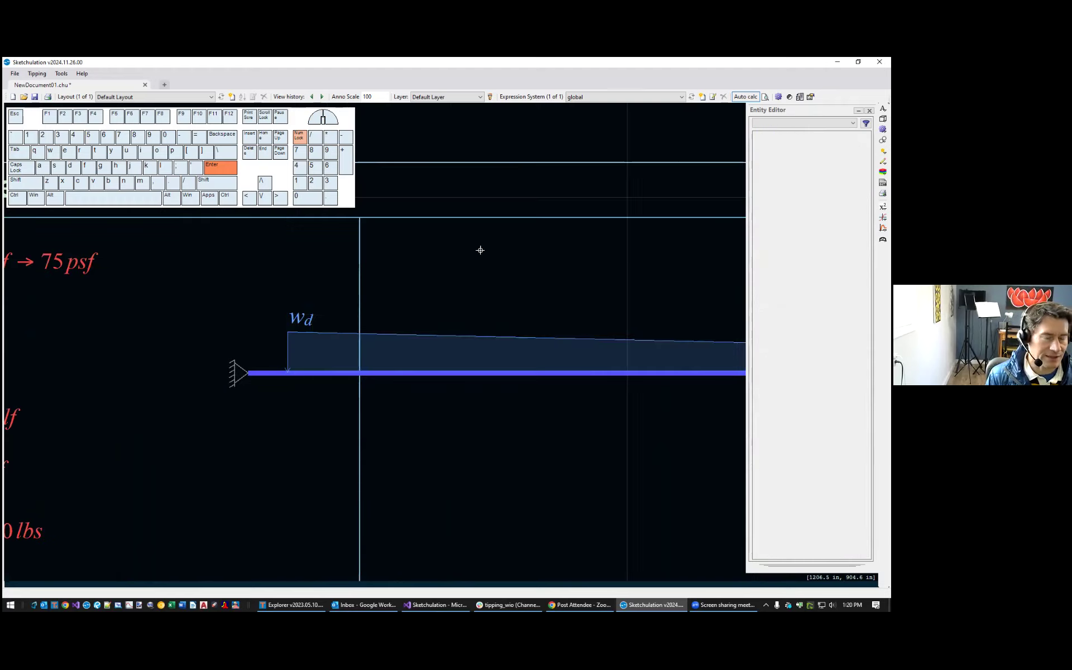
Turn off the variable option so the linear load is uniform again, and deselect it
scroll(346, 326, "down", 1)
middle_click_drag(345, 329, 206, 345)
left_click(210, 343)
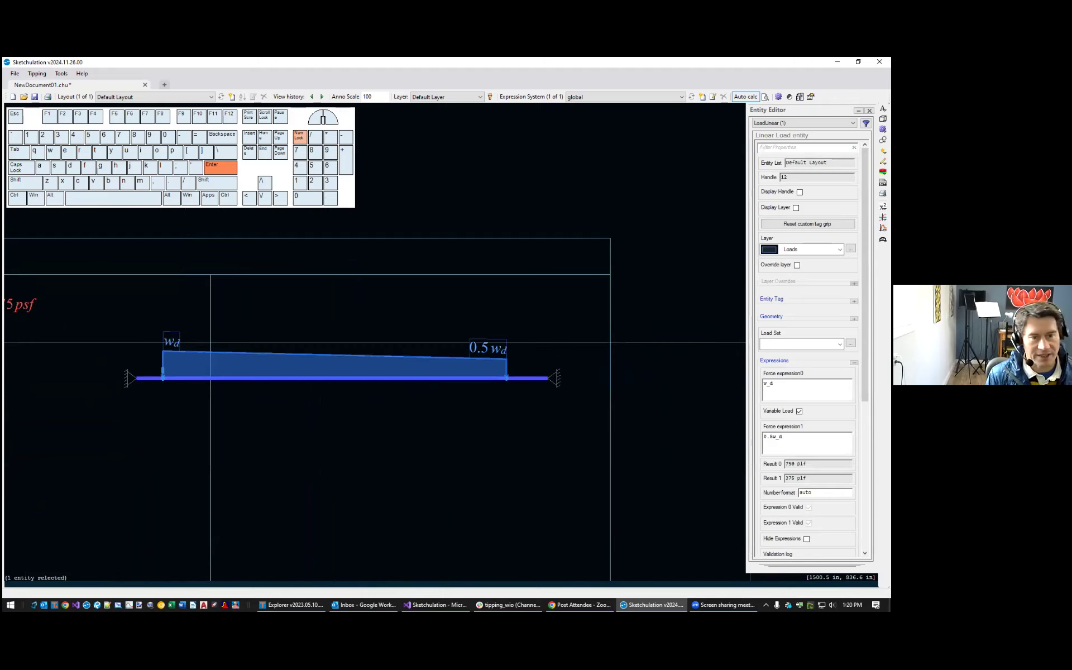
left_click(799, 411)
key("Escape")
middle_click_drag(290, 342, 413, 319)
scroll(294, 351, "up", 1)
middle_click_drag(354, 299, 194, 356)
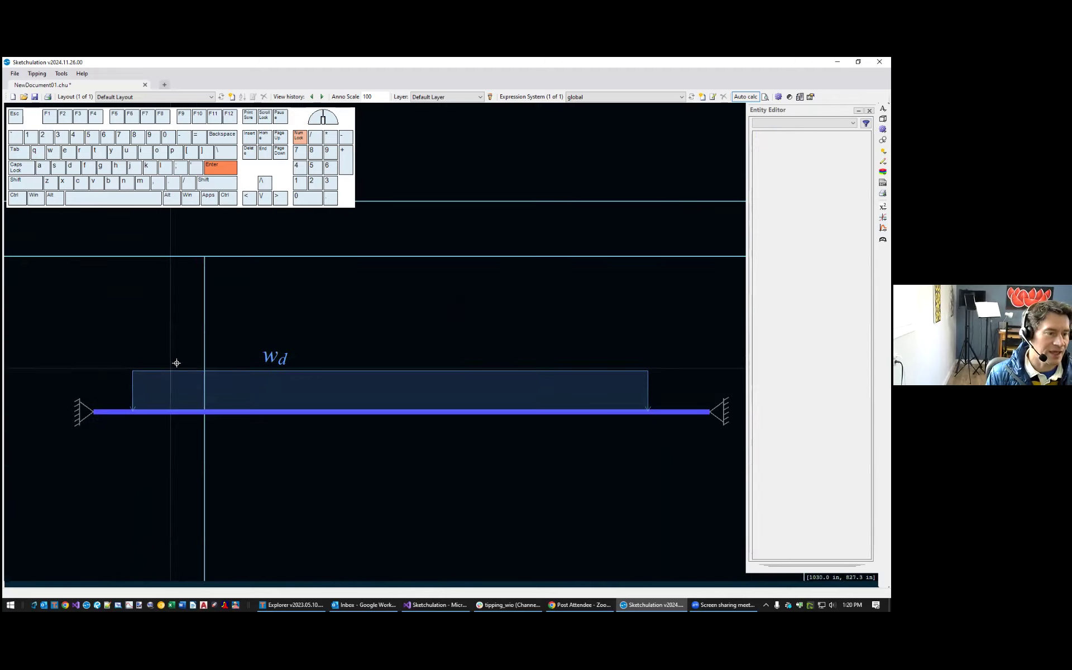
Shift the w_d load block up and down with its offset grip, leaving it raised clear above the frame element
left_click(269, 355)
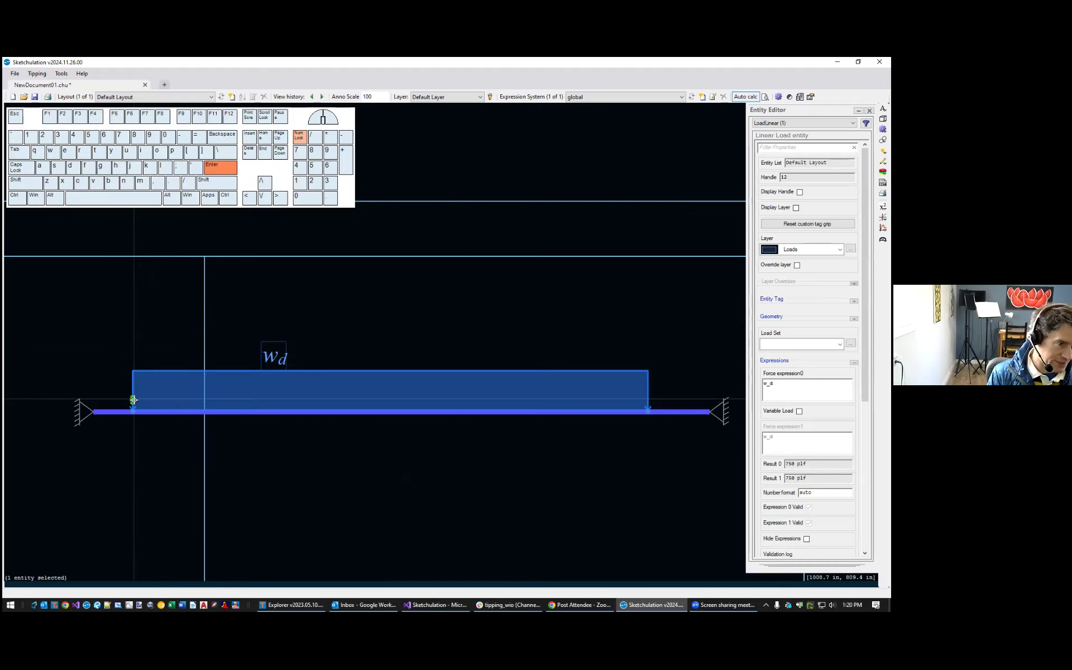
middle_click_drag(139, 398, 210, 453)
left_click(205, 455)
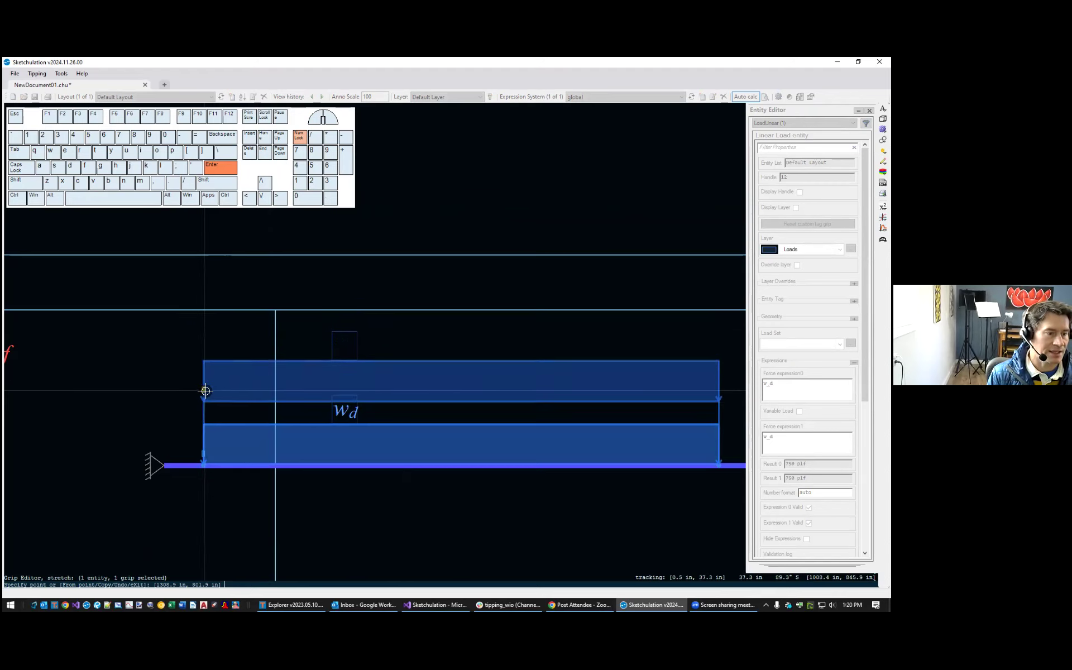
left_click(203, 390)
scroll(245, 401, "down", 2)
scroll(299, 436, "up", 3)
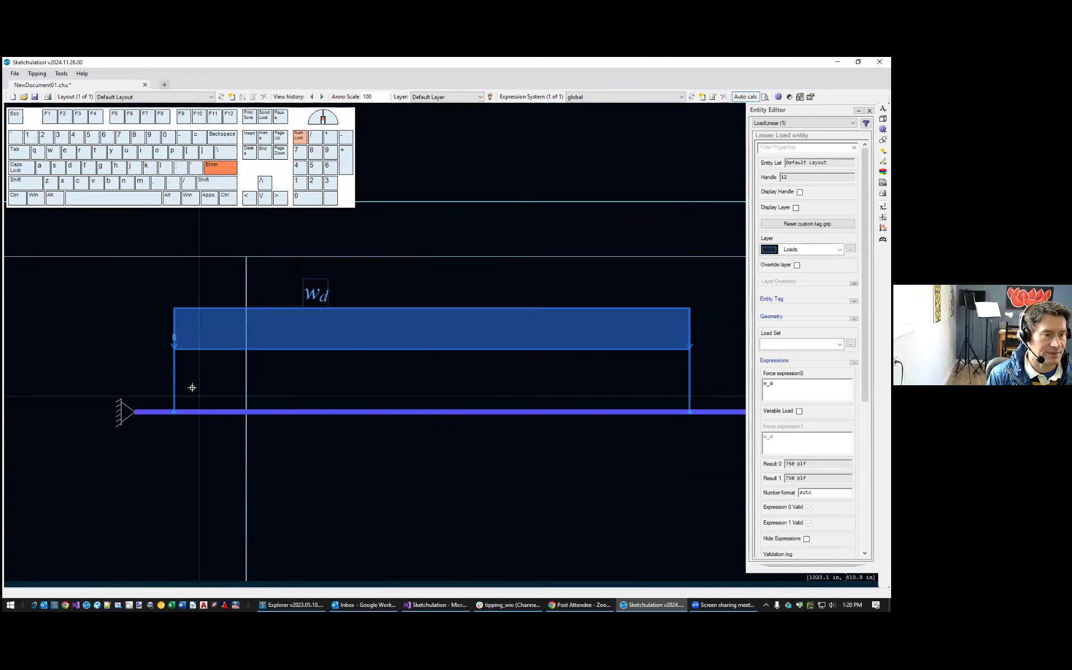
left_click(174, 337)
left_click(184, 396)
left_click(174, 395)
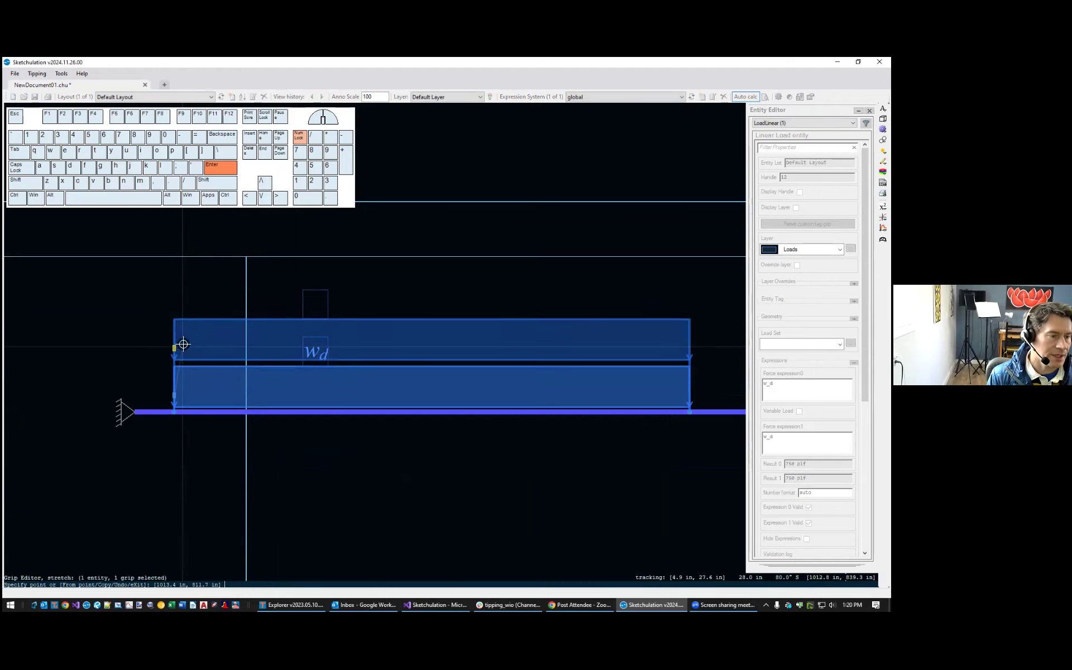
left_click(184, 320)
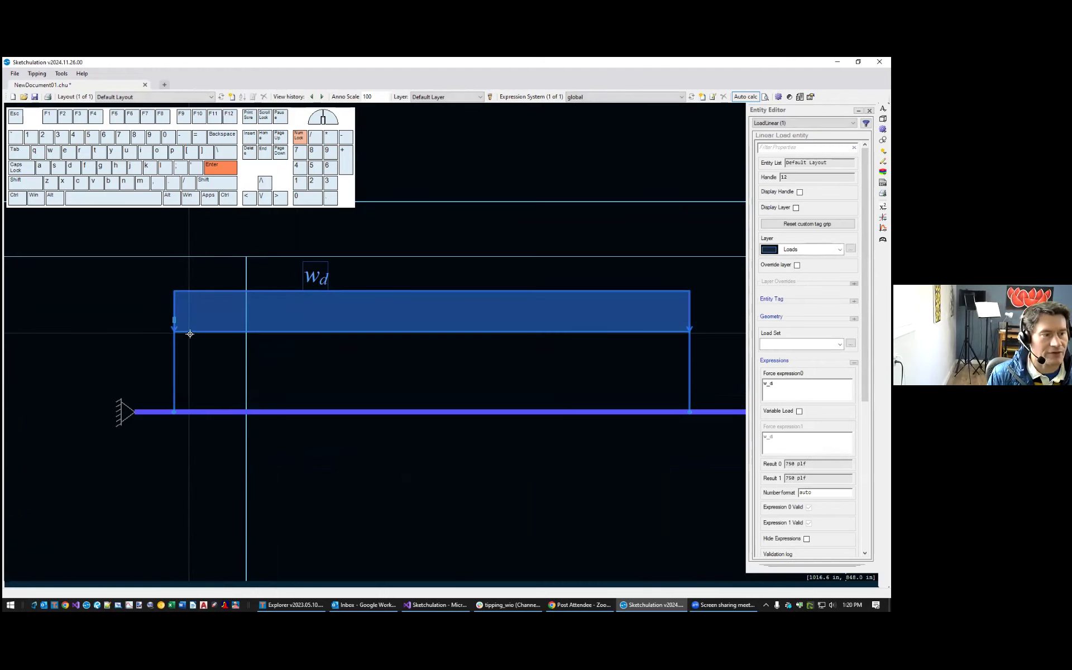
Lower the w_d load block with its offset grip so it sits directly on the frame element
scroll(287, 367, "down", 2)
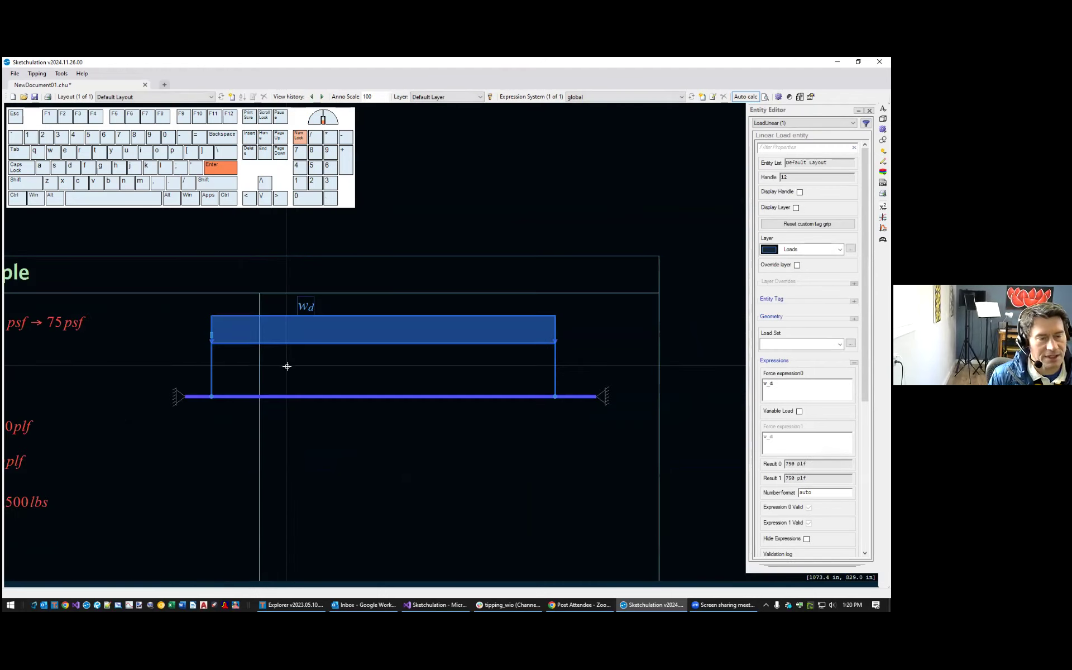
left_click(212, 335)
left_click(221, 406)
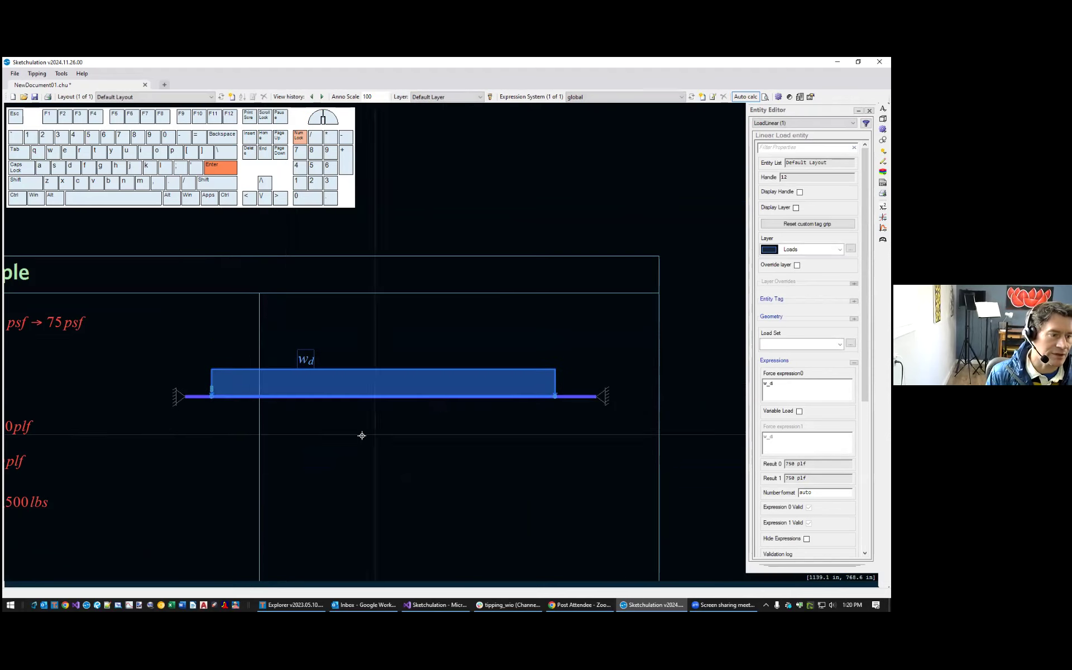
scroll(436, 409, "up", 2)
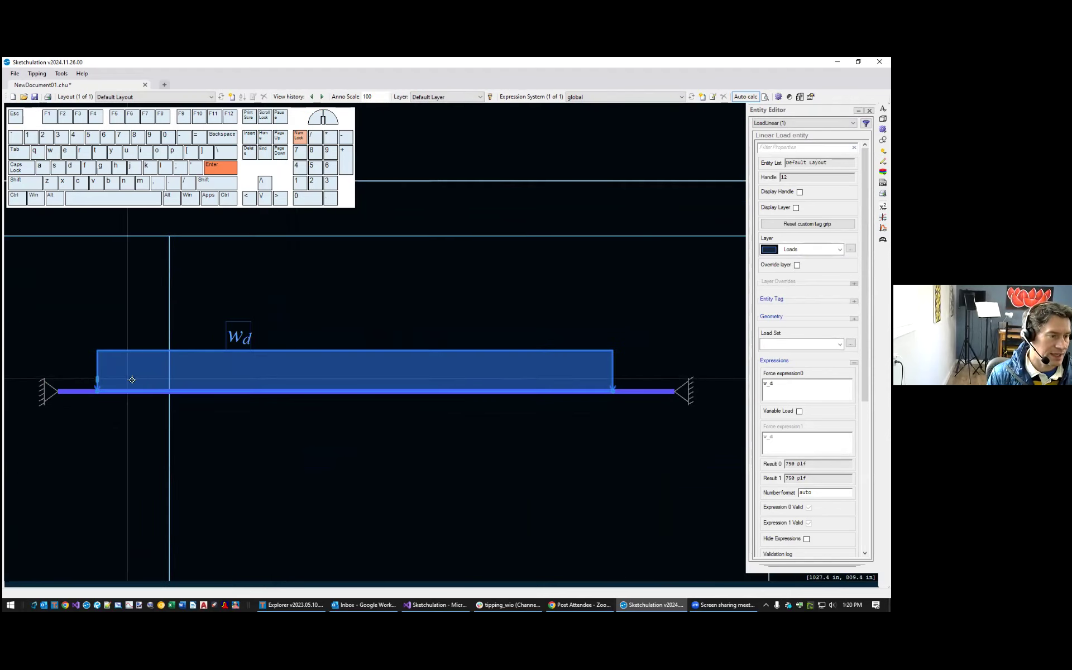
Copy the w_d linear load upward with its offset grip, leaving a gap above the original block
left_click(97, 379)
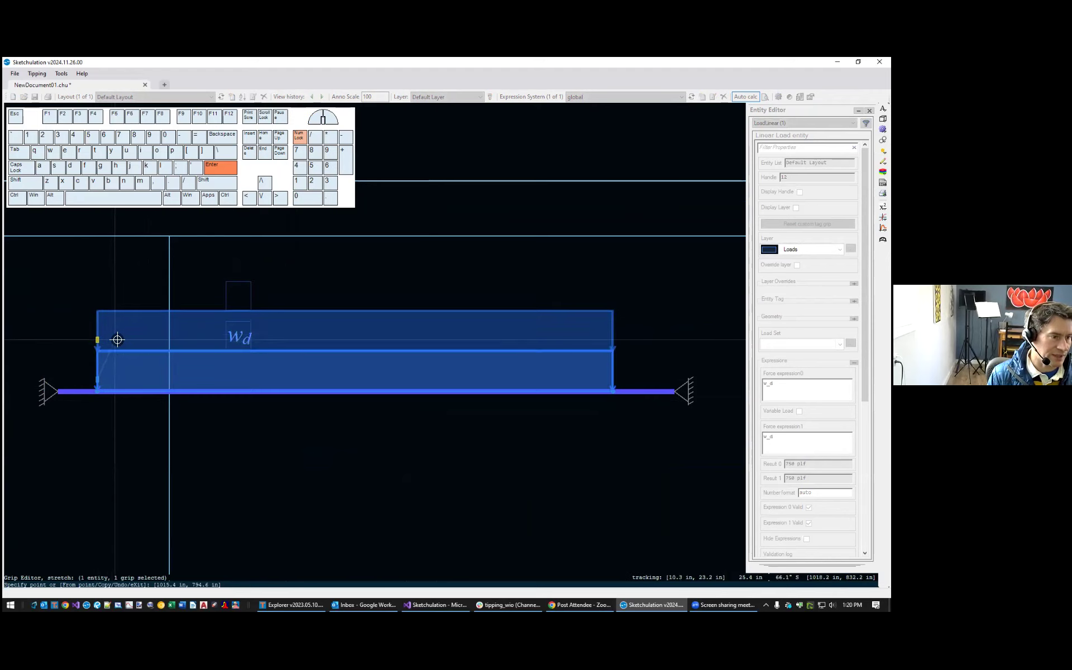
middle_click_drag(124, 335, 136, 367)
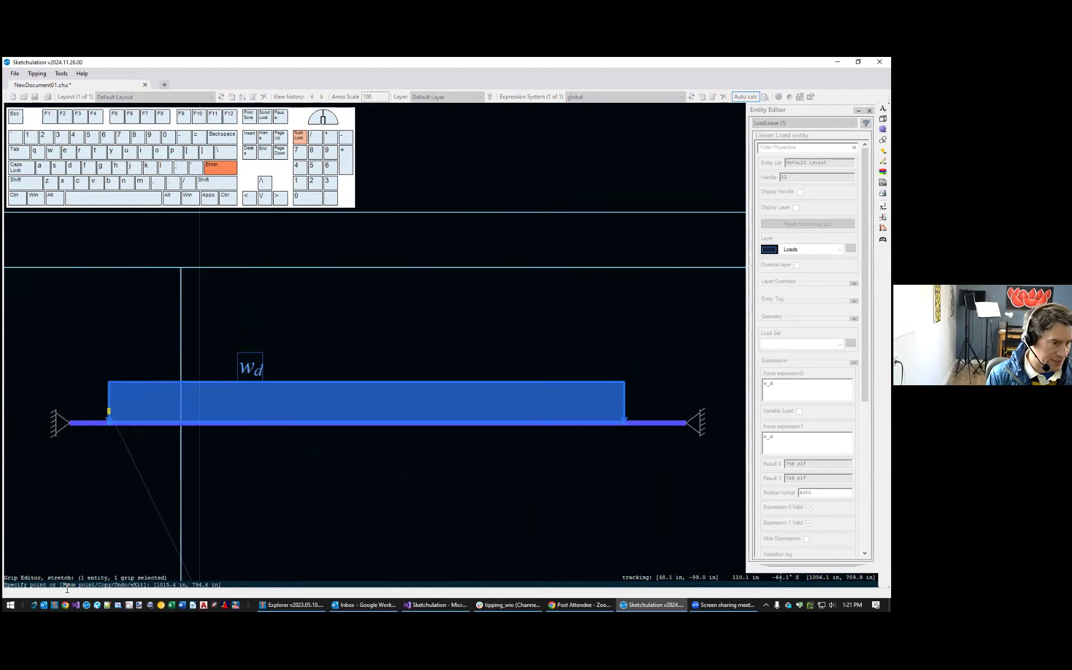
key("c")
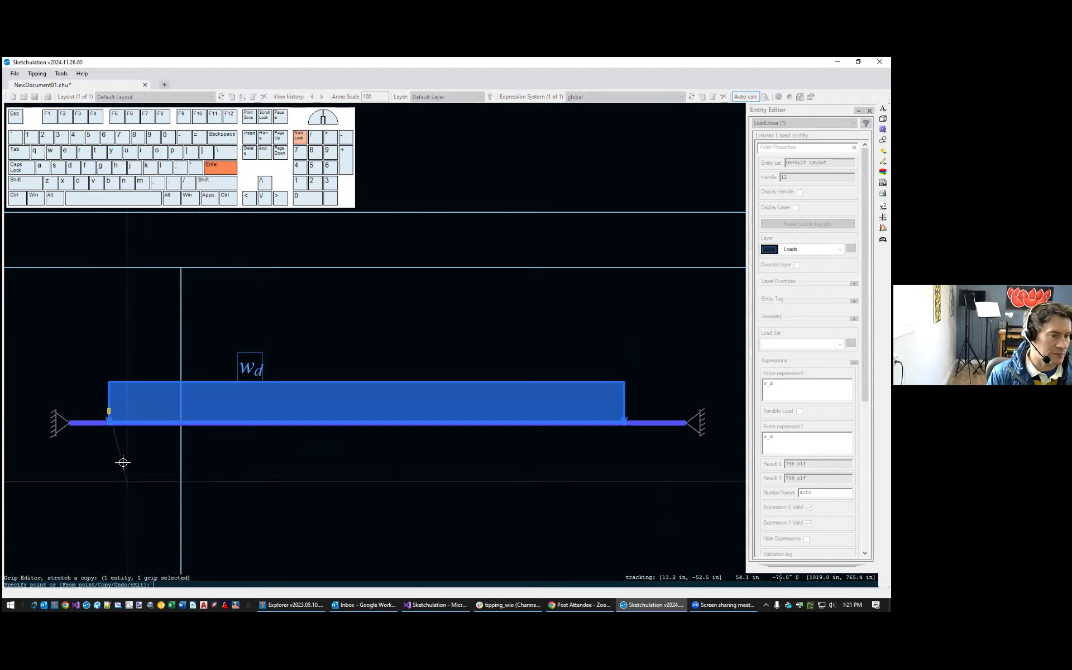
middle_click_drag(110, 340, 117, 384)
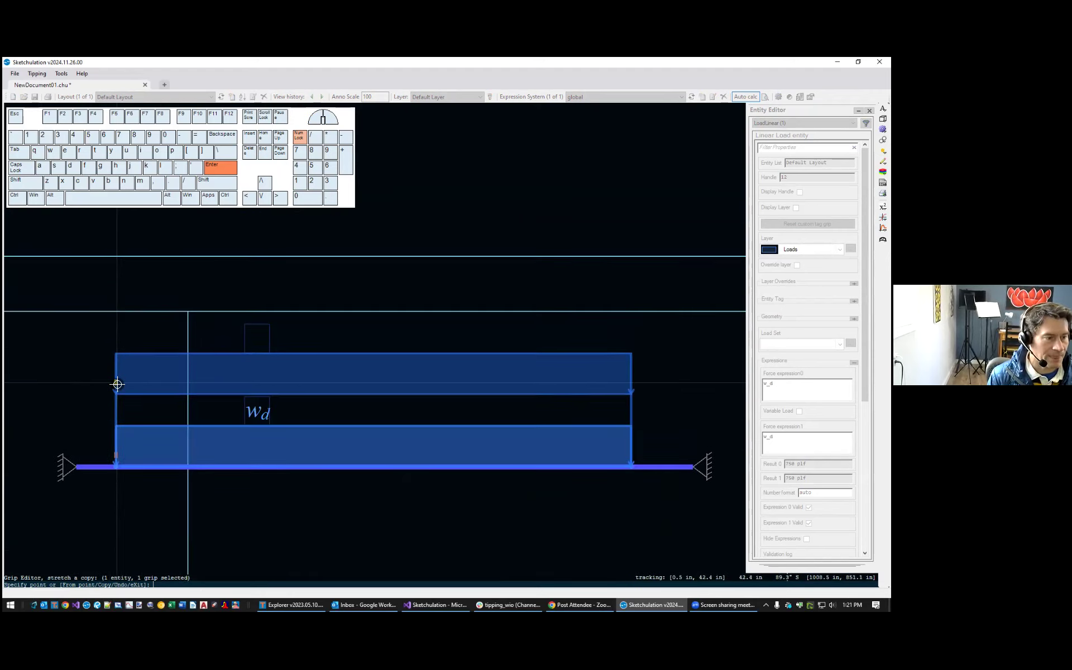
left_click(115, 377)
key("Escape")
key("Escape")
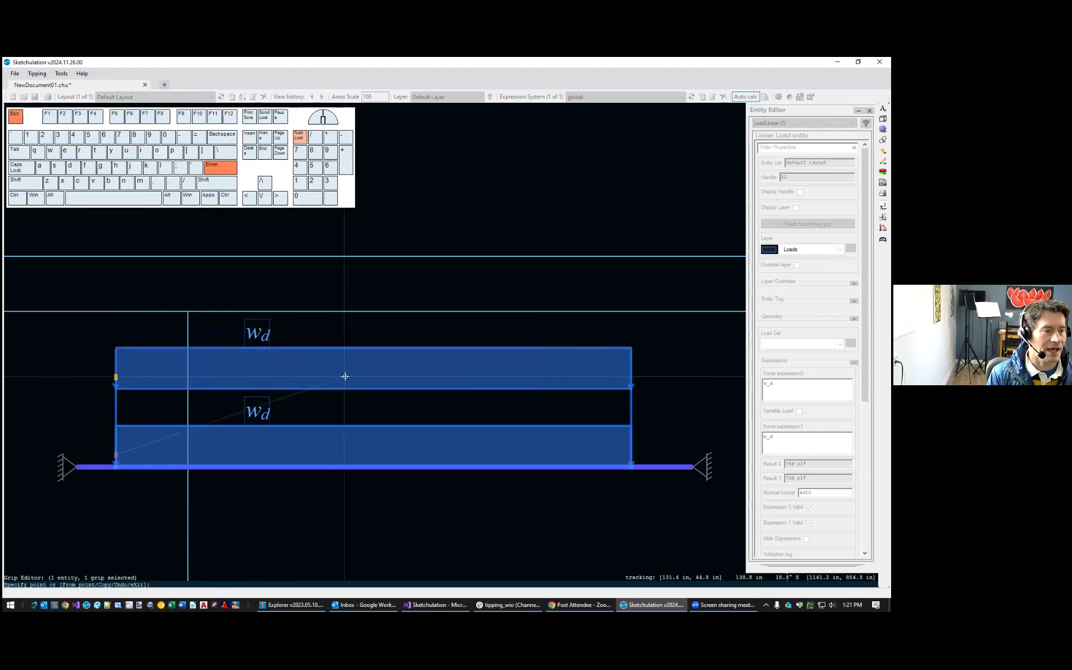
Change the force expression of the upper linear load copy to w_l and deselect it
left_click(265, 335)
double_click(265, 334)
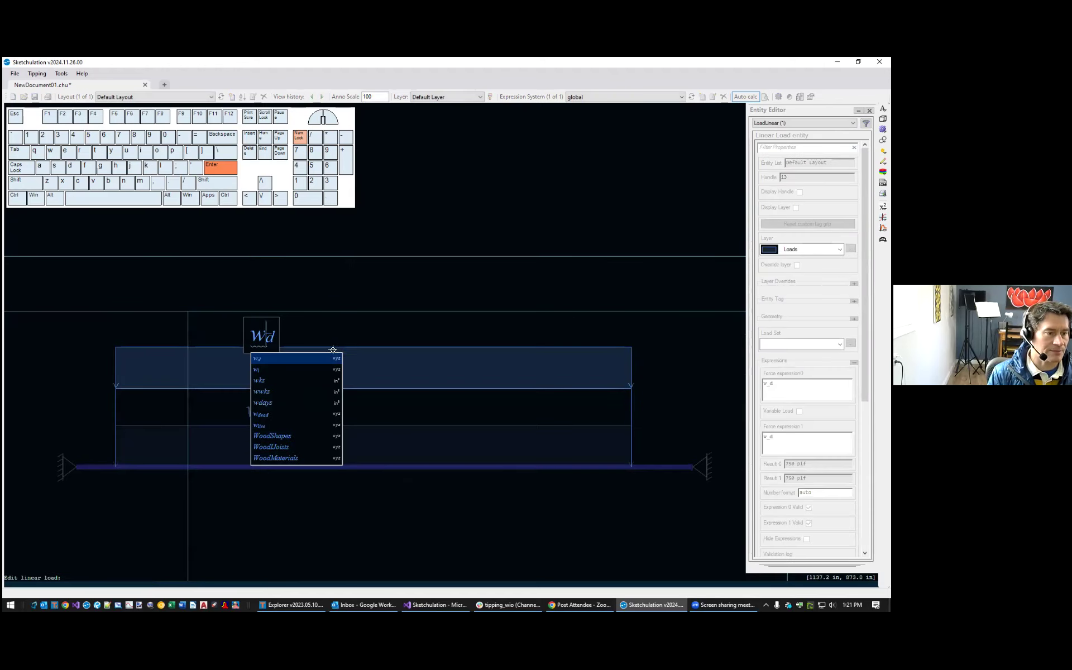
key("BackSpace")
key("BackSpace")
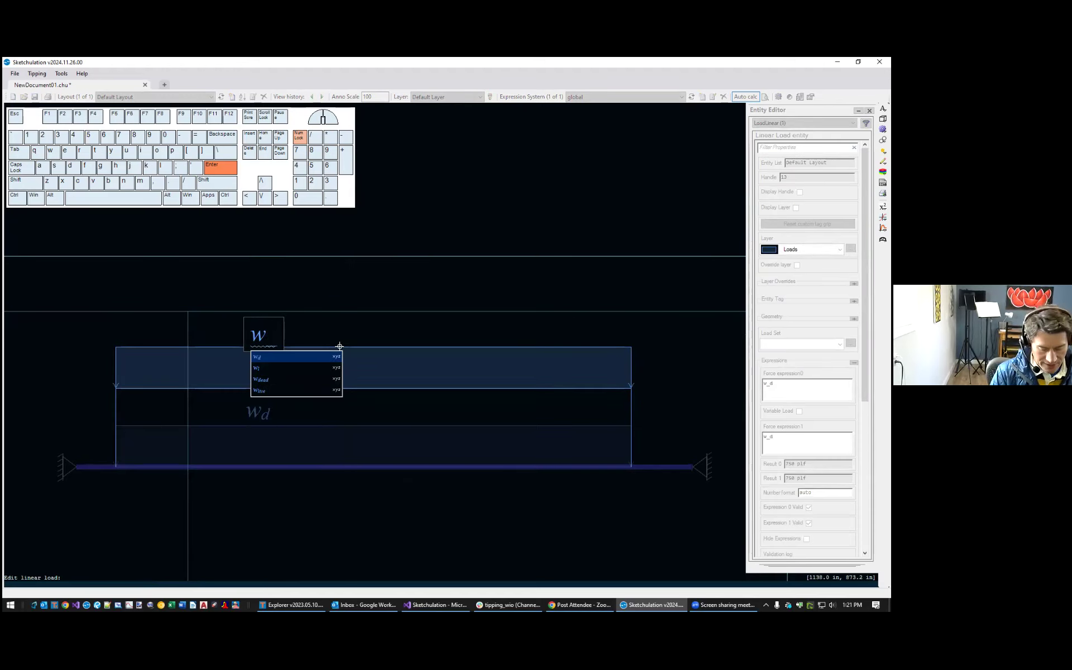
type("_l")
key("Return")
key("Escape")
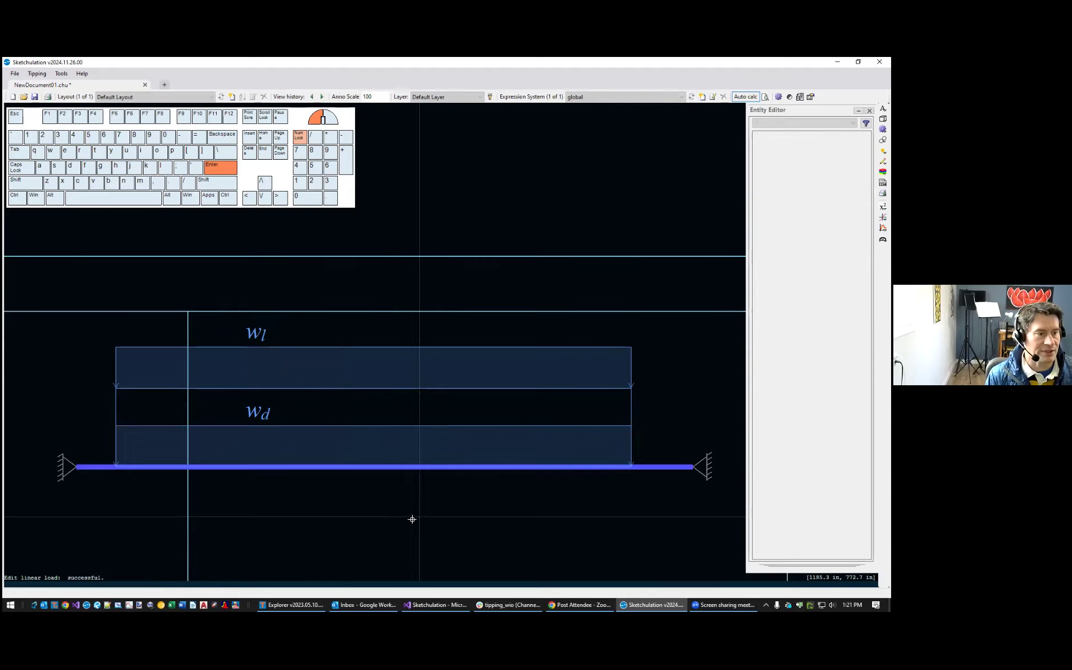
Insert a point load on the frame element, about two-thirds of the way along from its left support
scroll(265, 539, "down", 2)
middle_click_drag(265, 539, 395, 442)
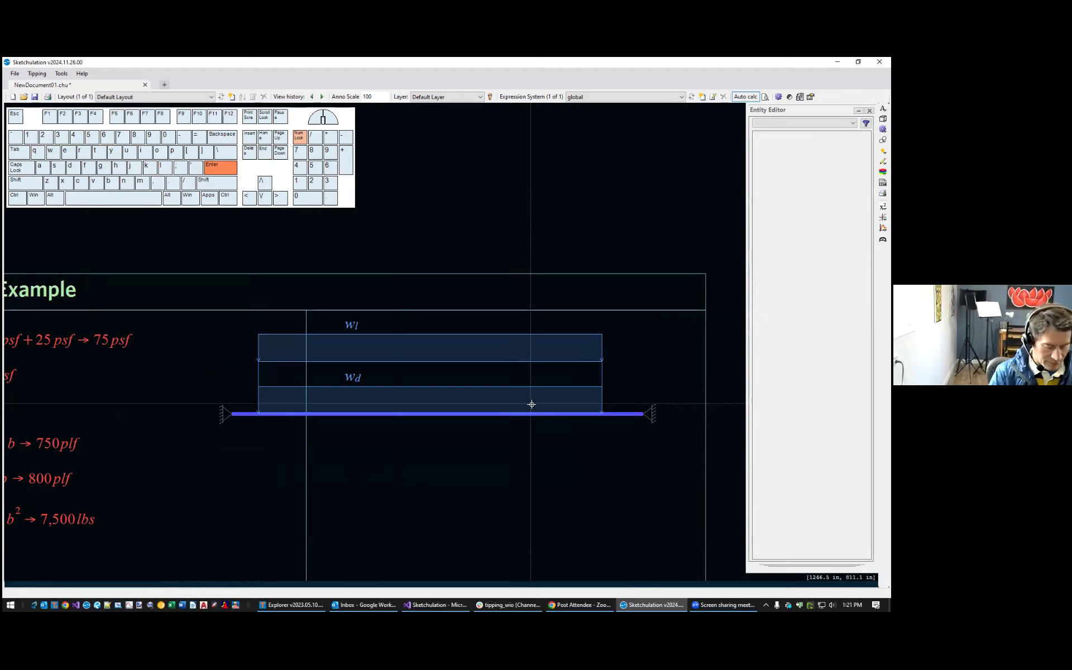
type("pl")
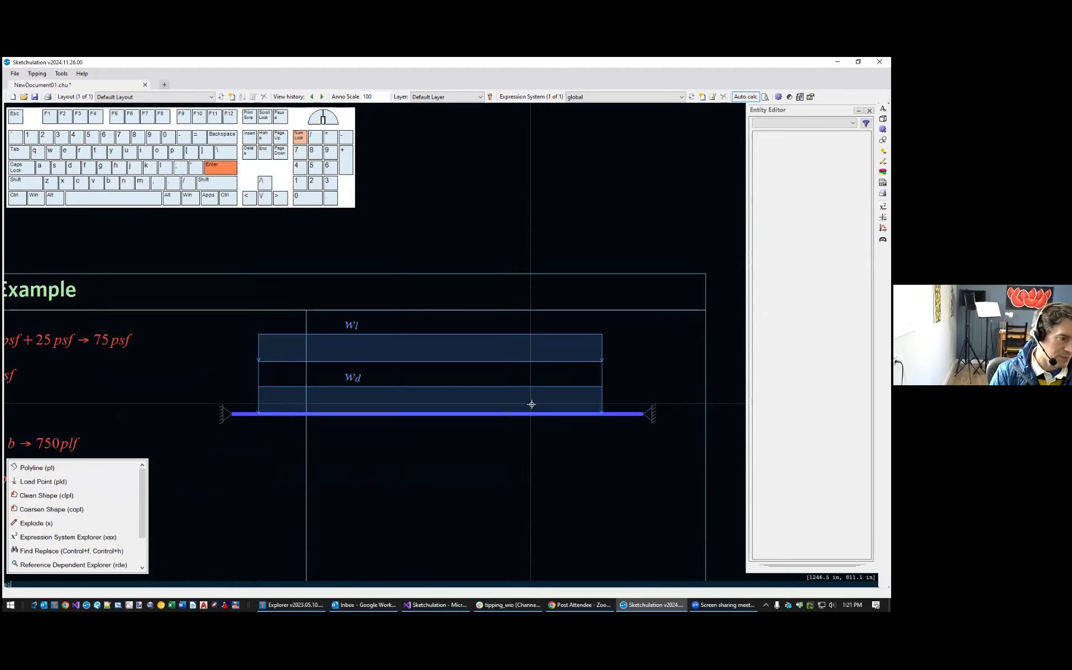
type("d")
key("Return")
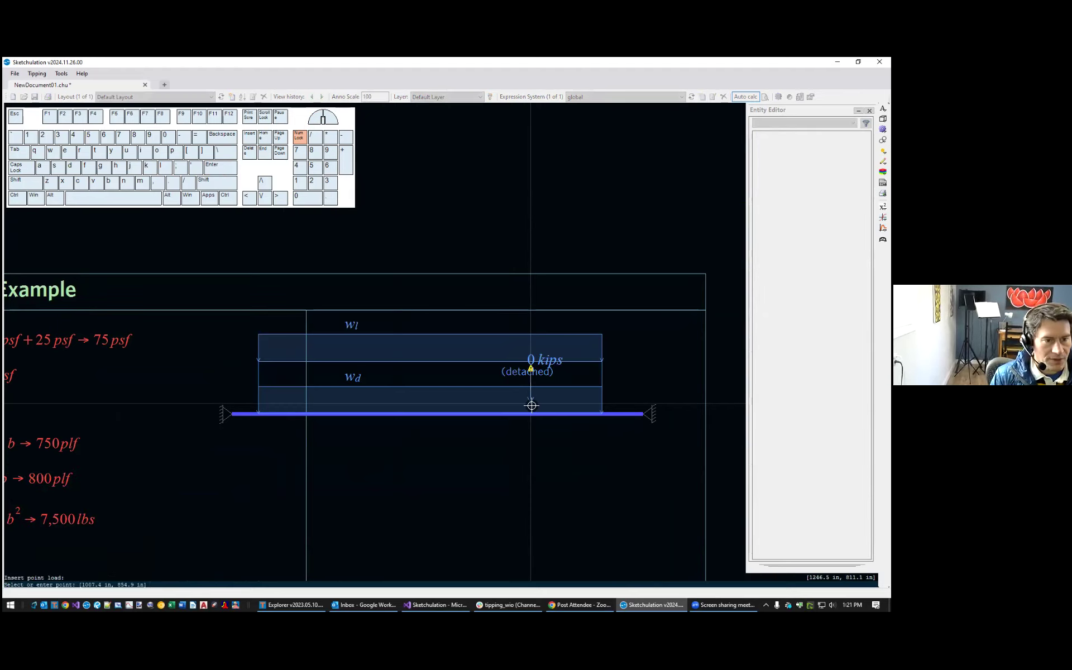
left_click(514, 413)
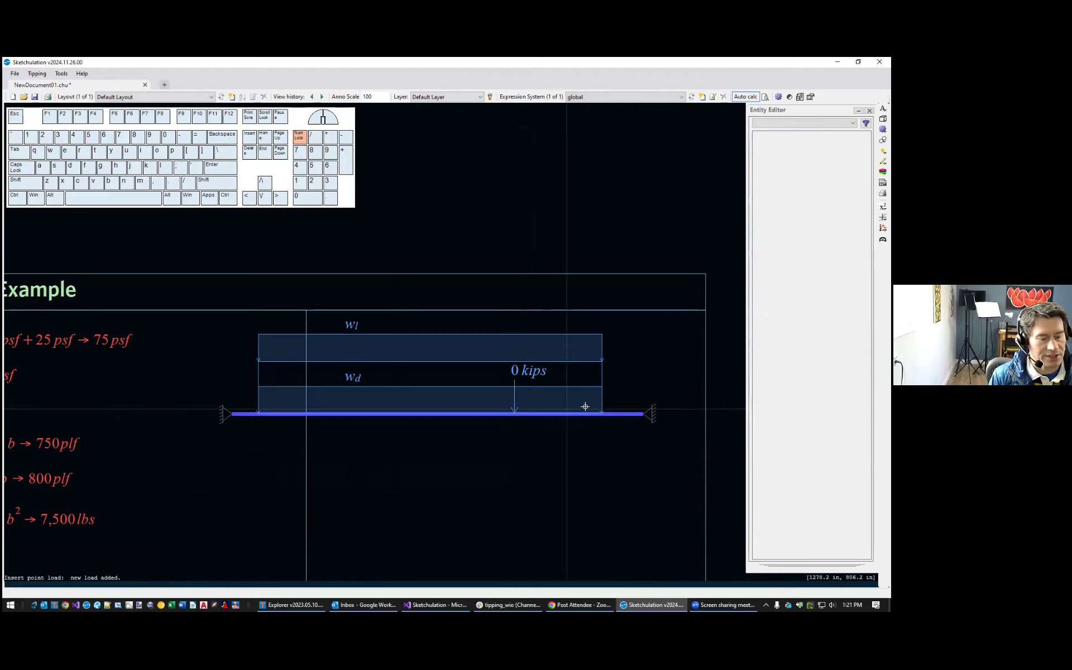
Replace the point load's force expression with P_d
double_click(530, 371)
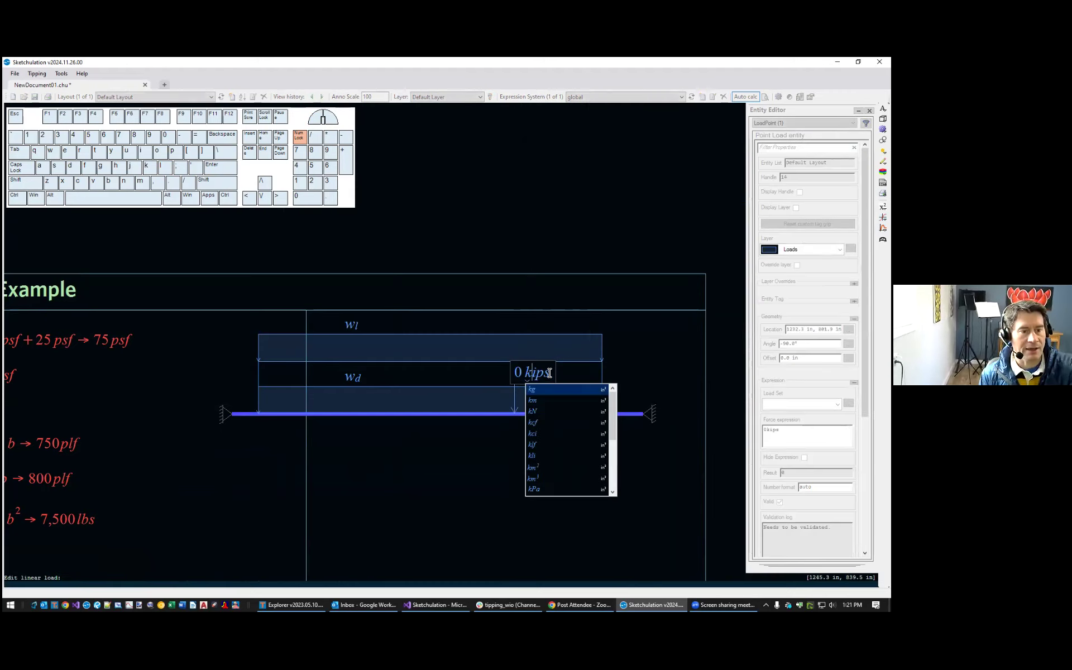
key("End")
key("shift+Home")
type("P_d")
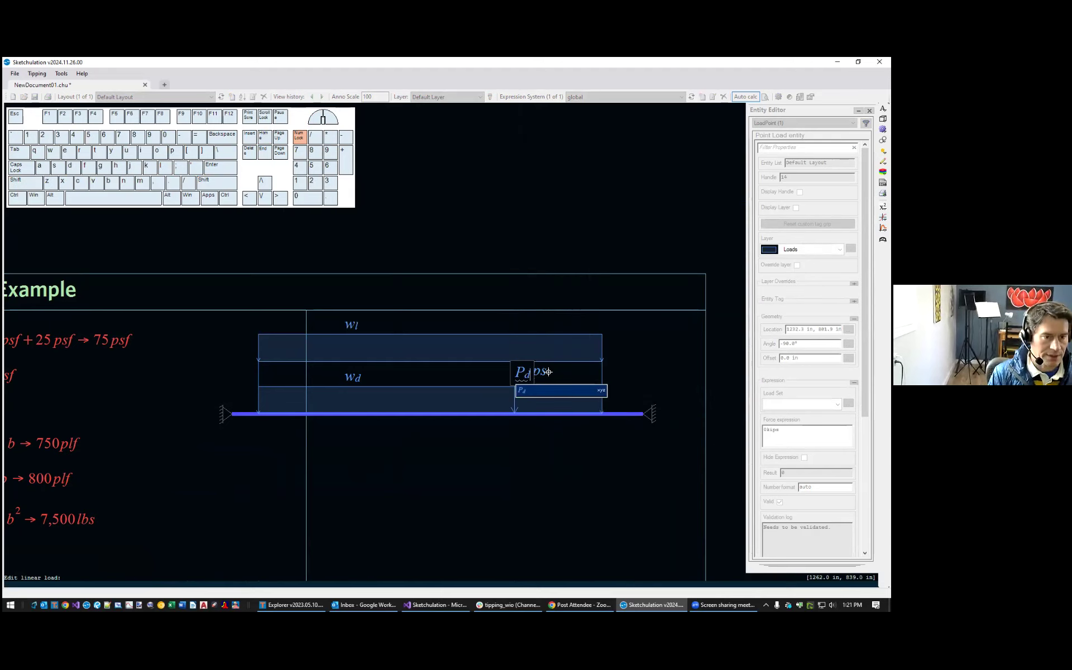
key("Return")
scroll(543, 445, "down", 2)
scroll(641, 447, "down", 2)
scroll(454, 378, "up", 2)
middle_click_drag(539, 446, 290, 402)
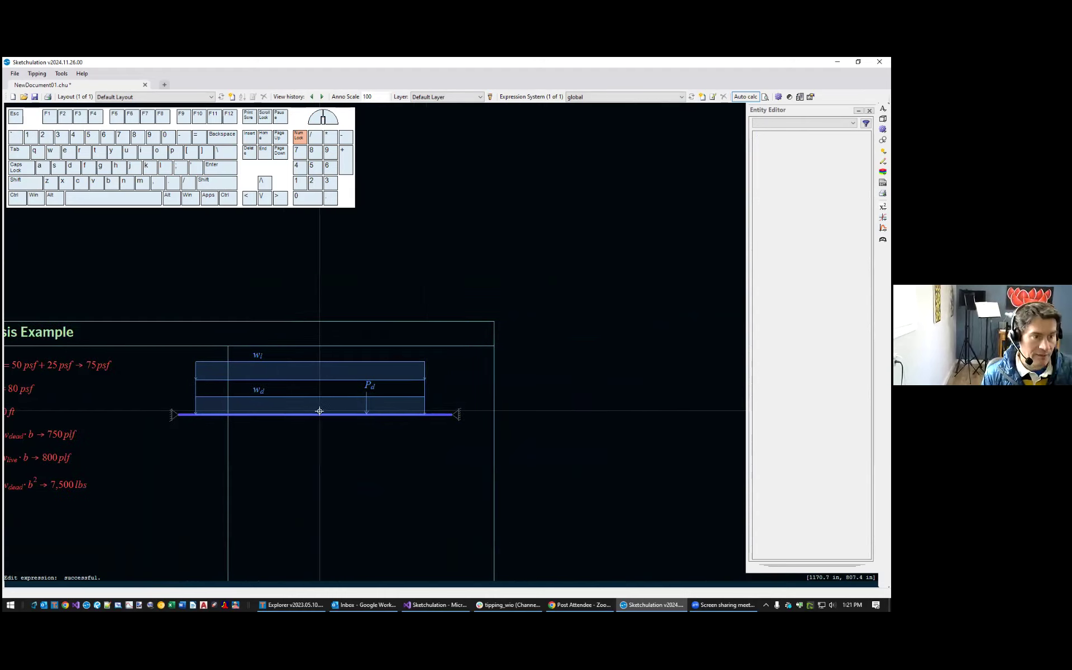
scroll(318, 409, "up", 2)
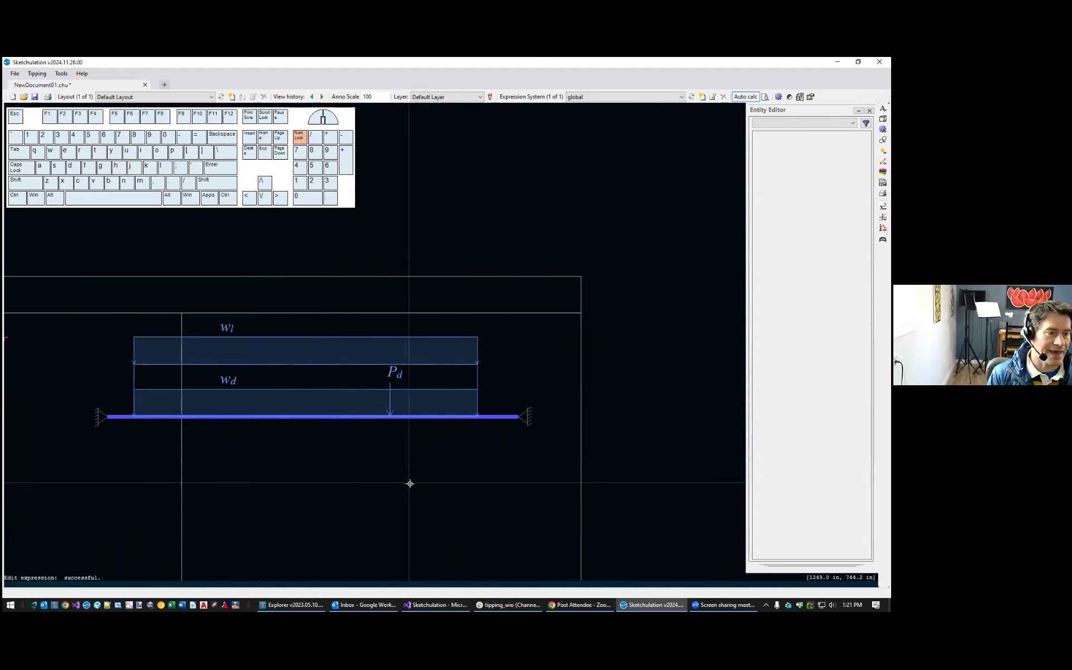
Open the load set editor in place of the Entity Editor and add a load set named Dead that includes self weight
middle_click_drag(414, 403, 437, 390)
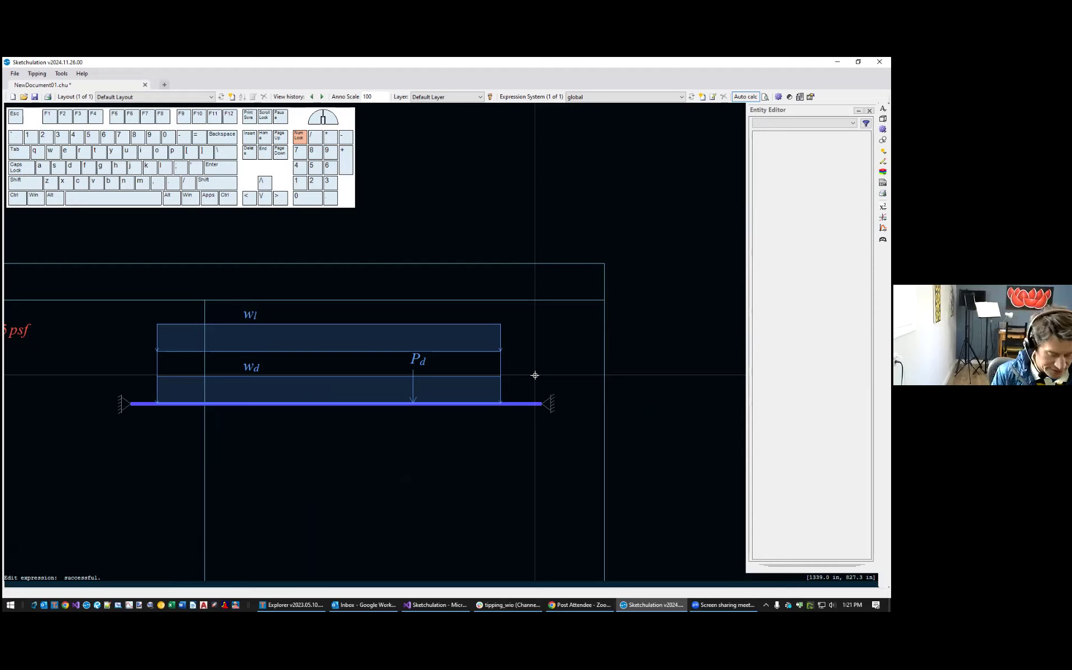
type("load")
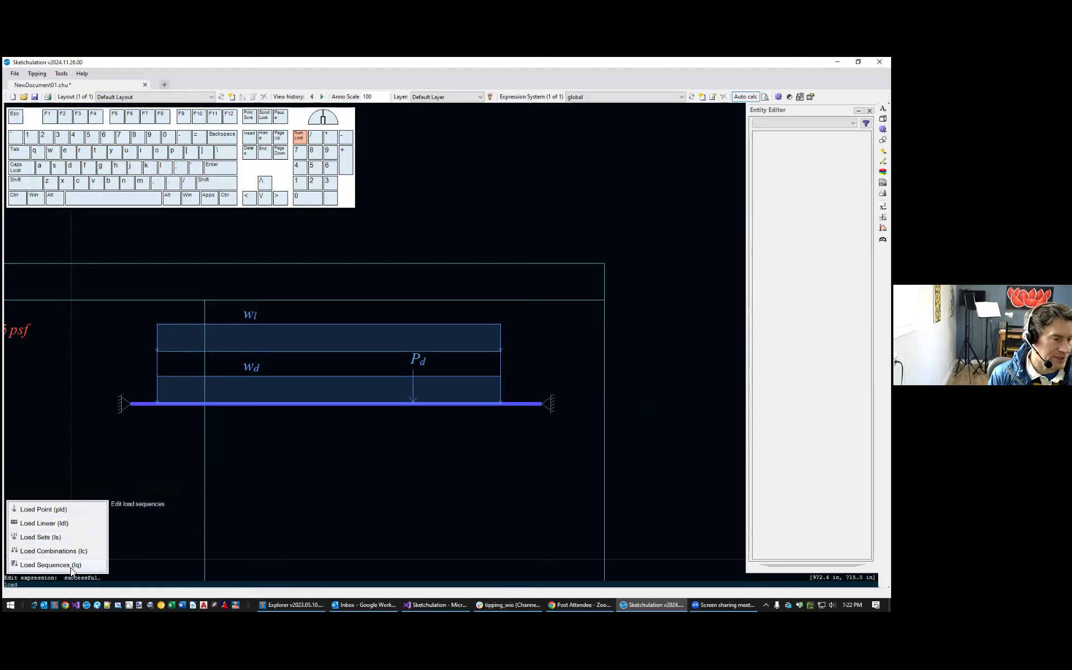
left_click(72, 537)
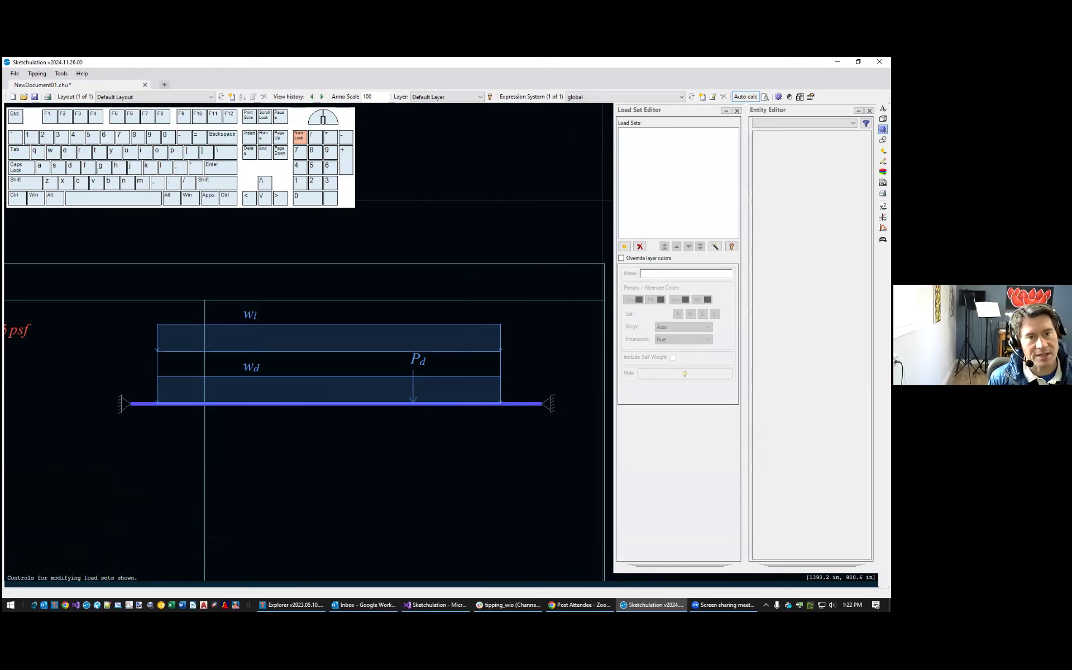
left_click(869, 112)
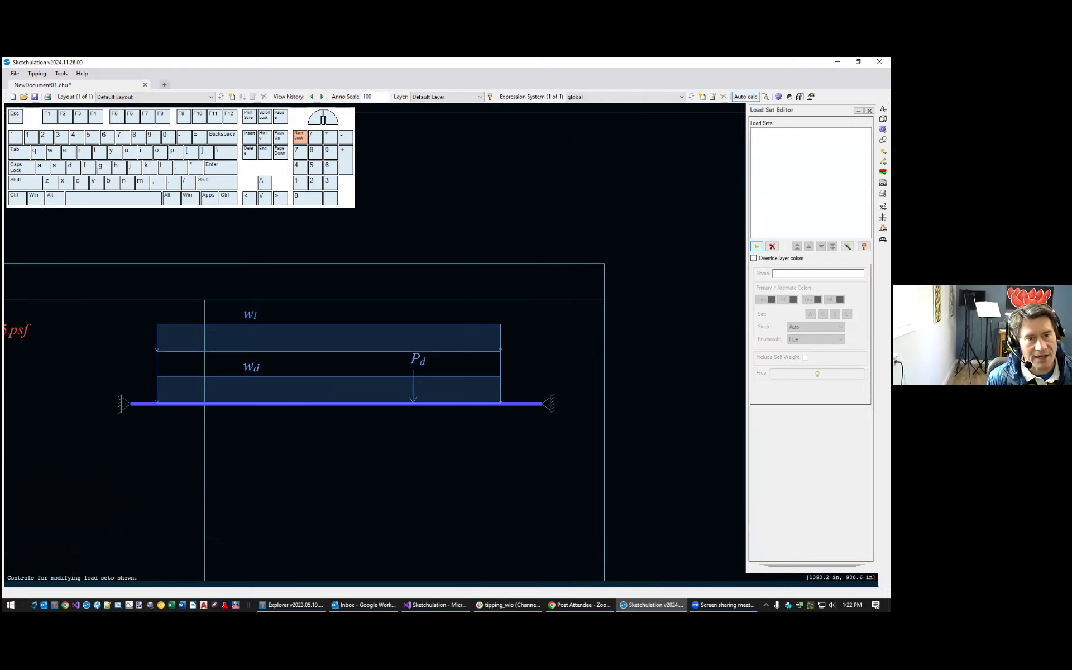
left_click(756, 246)
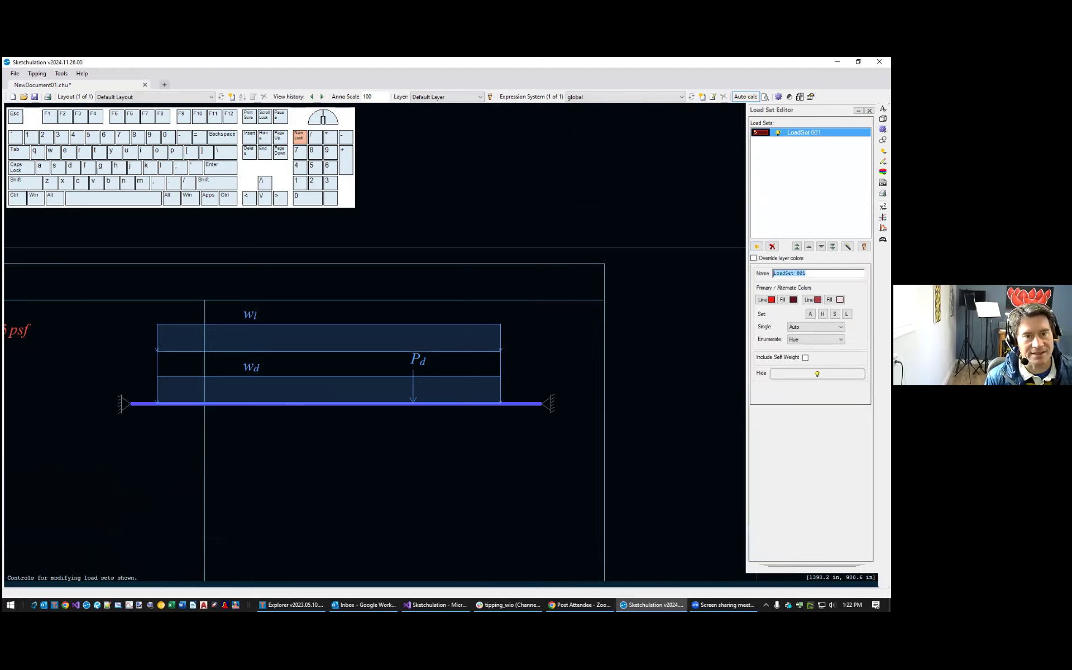
type("Dead")
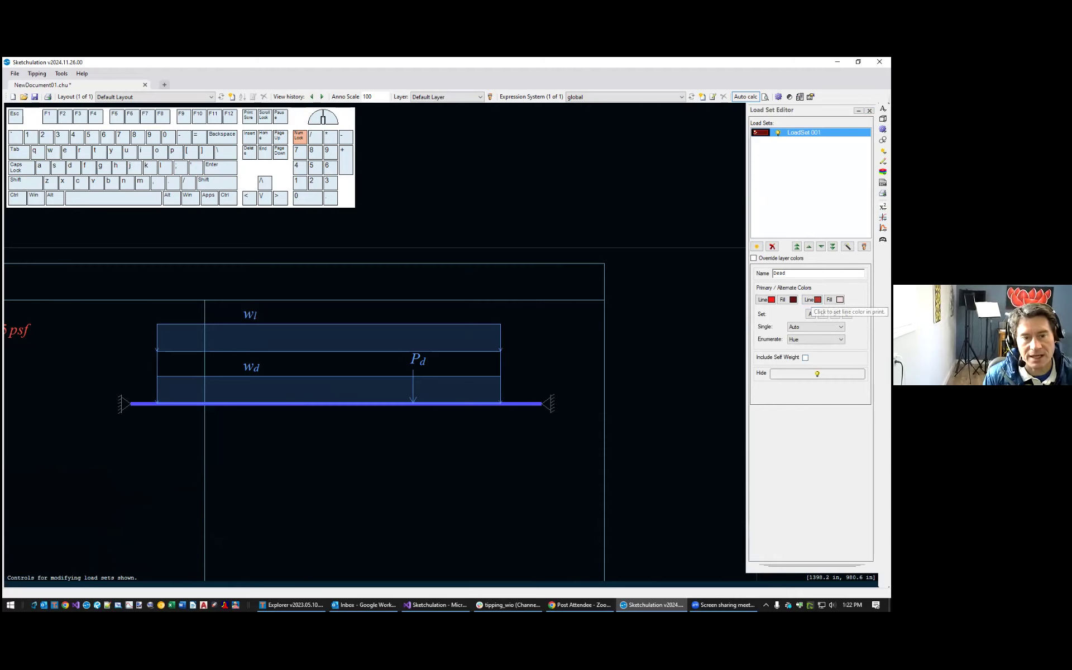
left_click(204, 357)
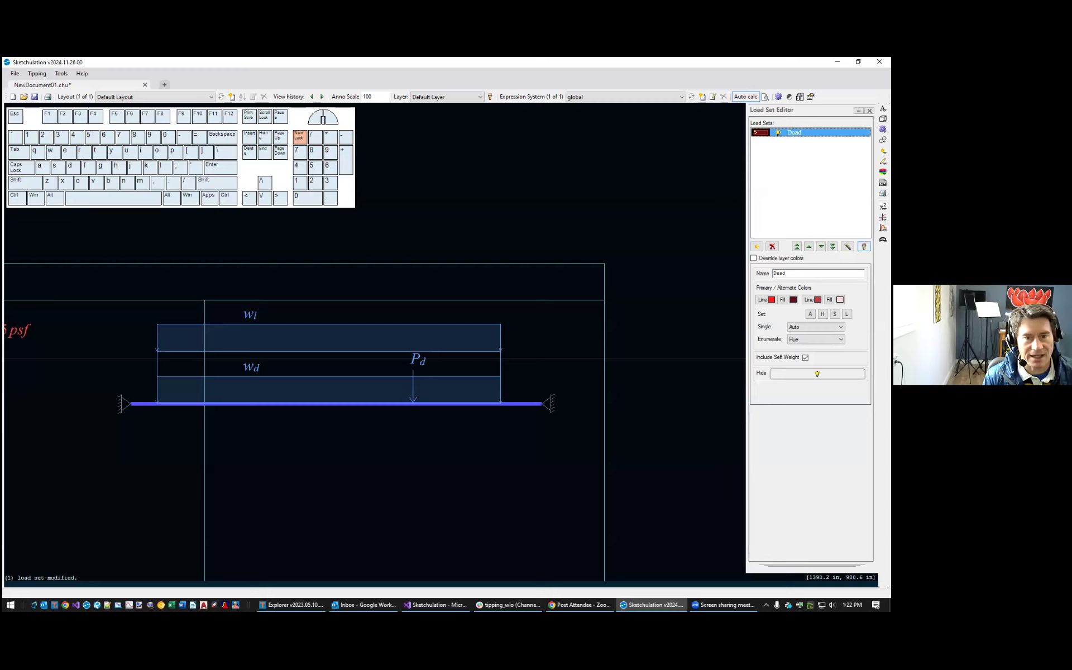
Assign the P_d point load and w_d linear load to the Dead load set, previewing the layer color override on and off
left_click(412, 373)
left_click(251, 366)
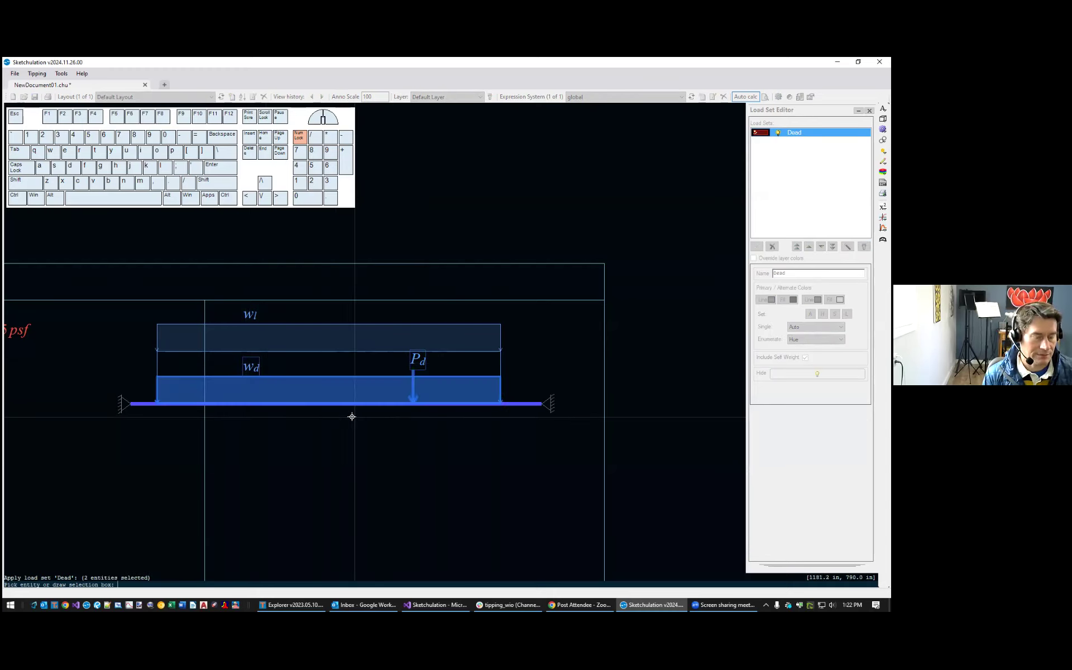
middle_click_drag(352, 416, 325, 404)
key("Return")
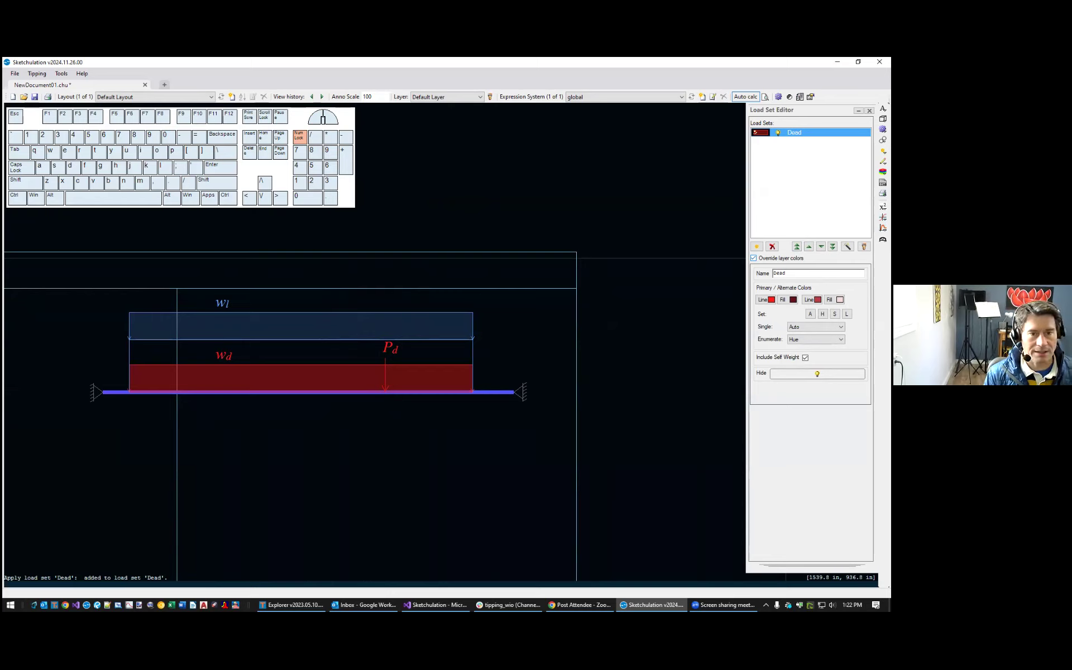
left_click(754, 258)
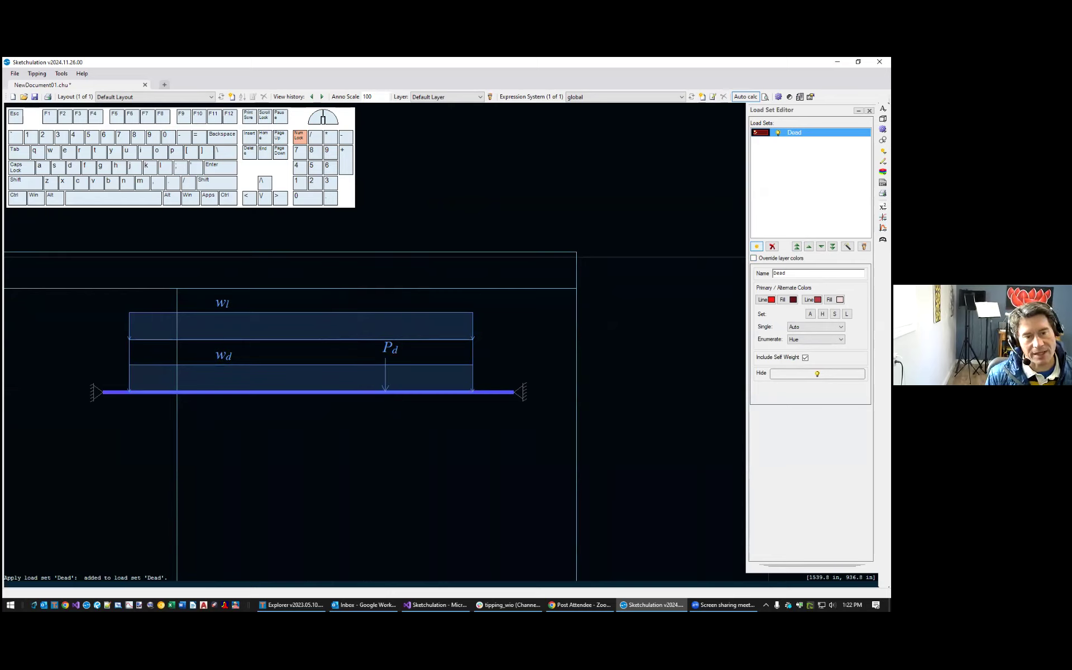
Add a second load set named Live
left_click(756, 246)
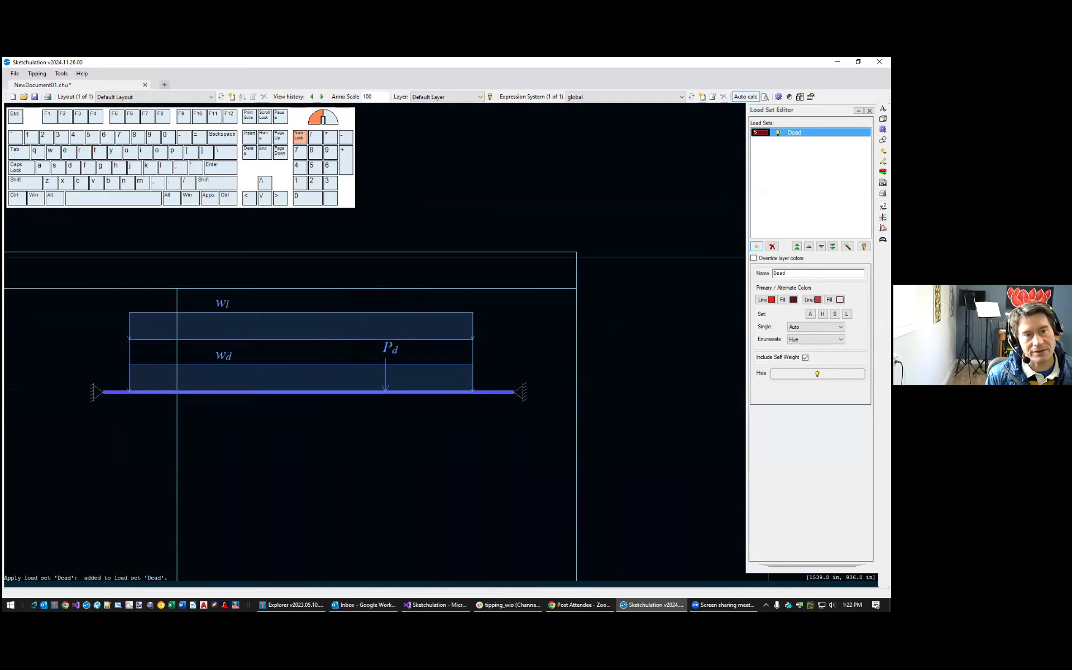
left_click_drag(806, 273, 774, 273)
type("Live")
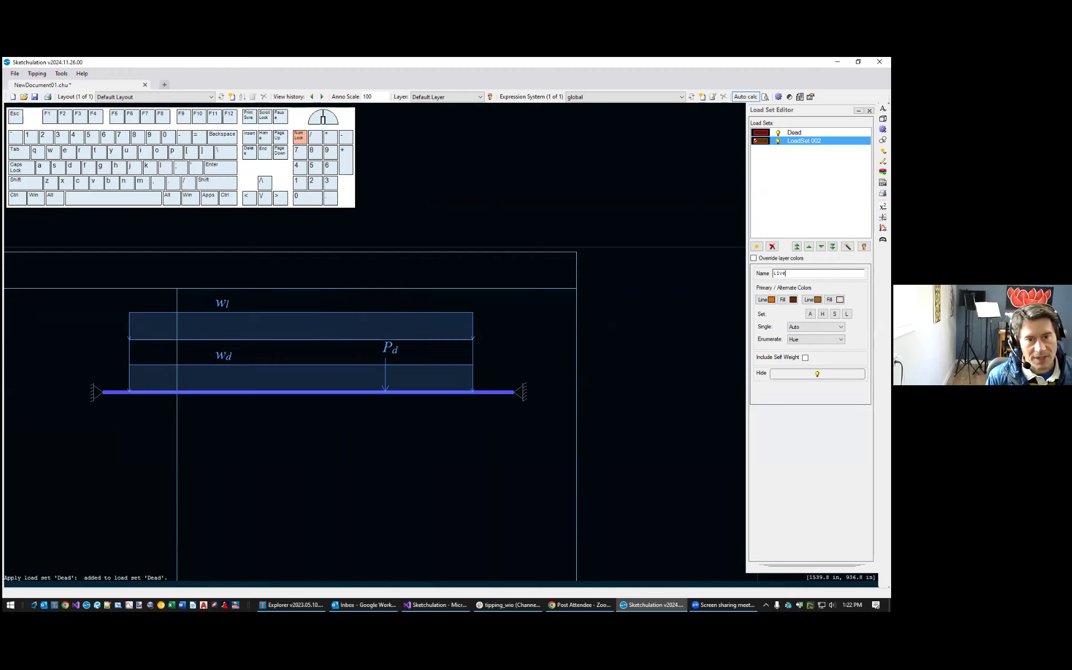
Assign the w_l linear load to the Live load set, and toggle the layer color override on and off again
left_click(863, 246)
left_click(215, 316)
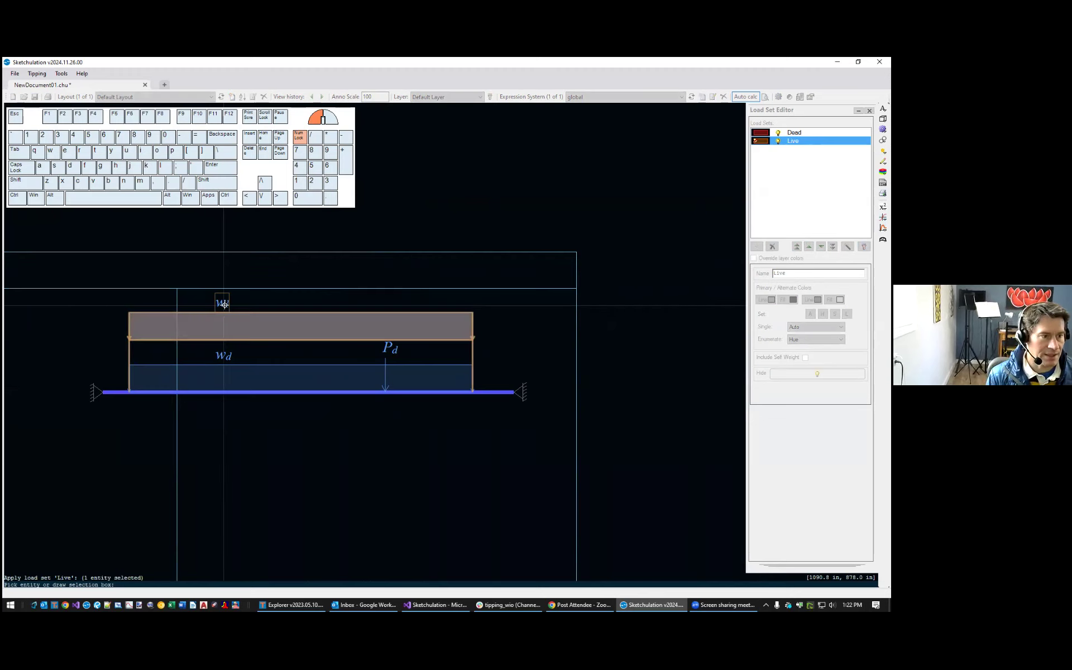
key("Return")
key("Escape")
left_click(754, 258)
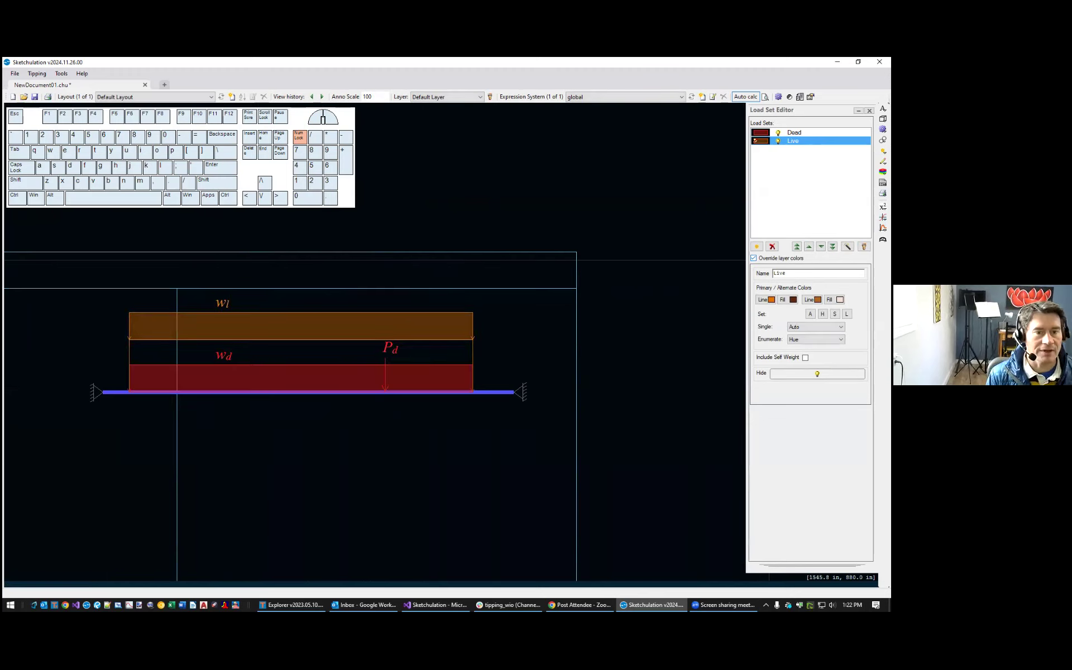
left_click(754, 258)
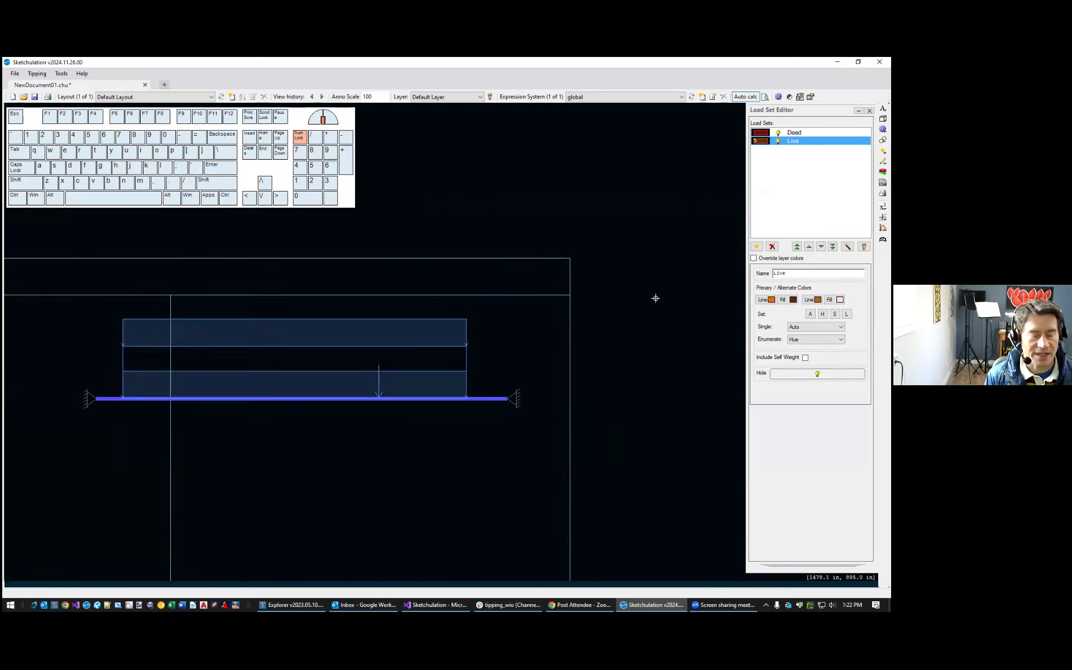
Open the load combination editor and add a load combination named D+L
type("lc")
key("Return")
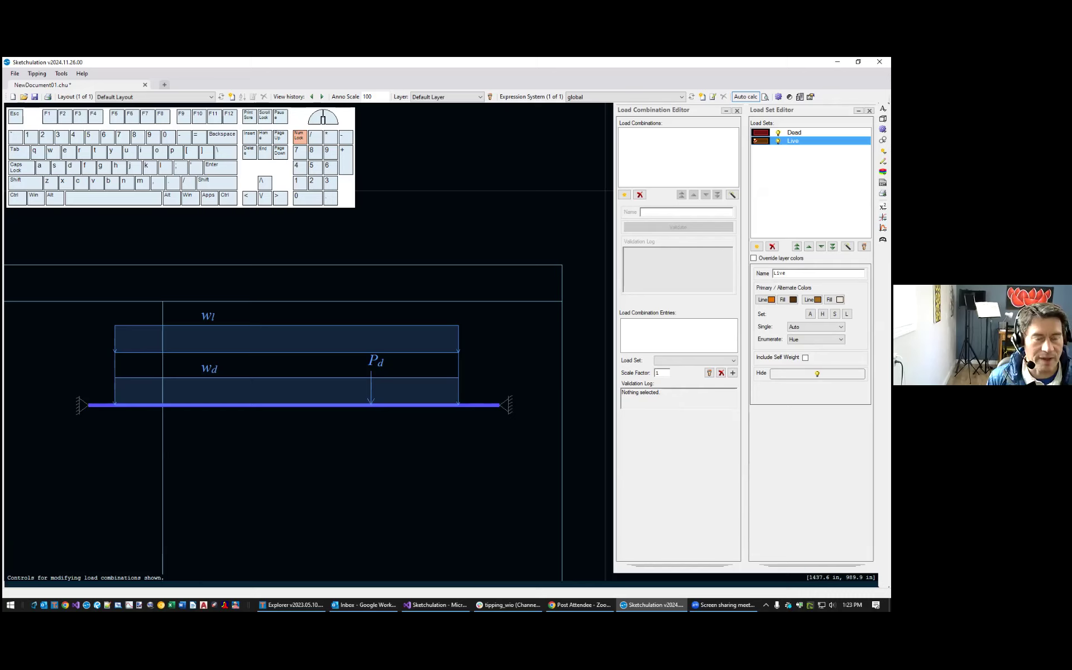
left_click(623, 194)
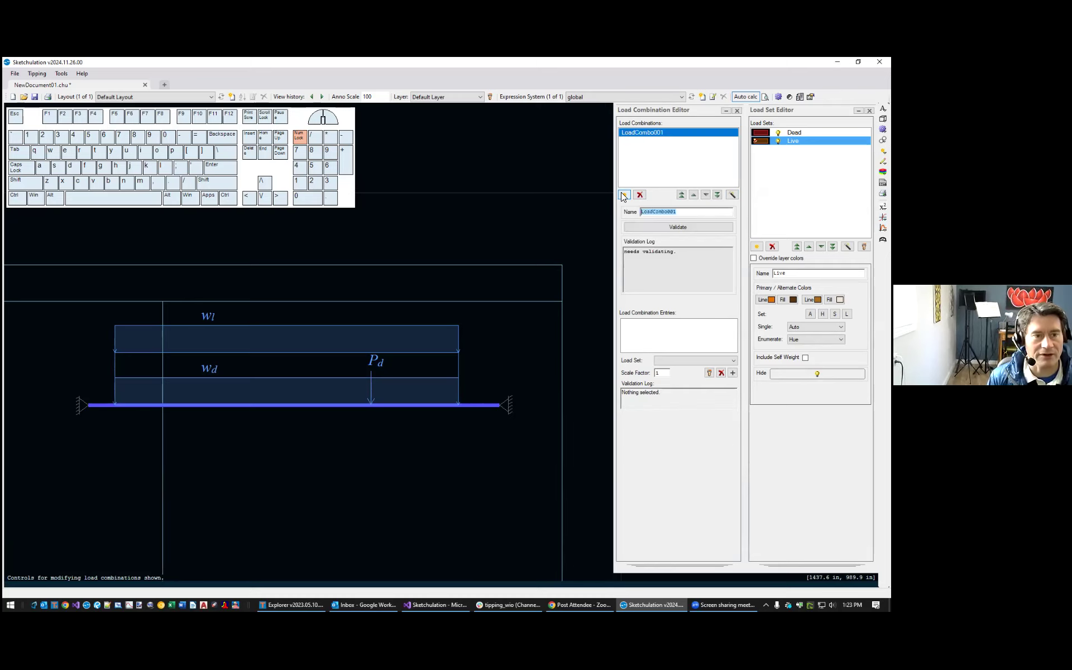
left_click(711, 212)
left_click_drag(711, 213, 633, 204)
type("d+")
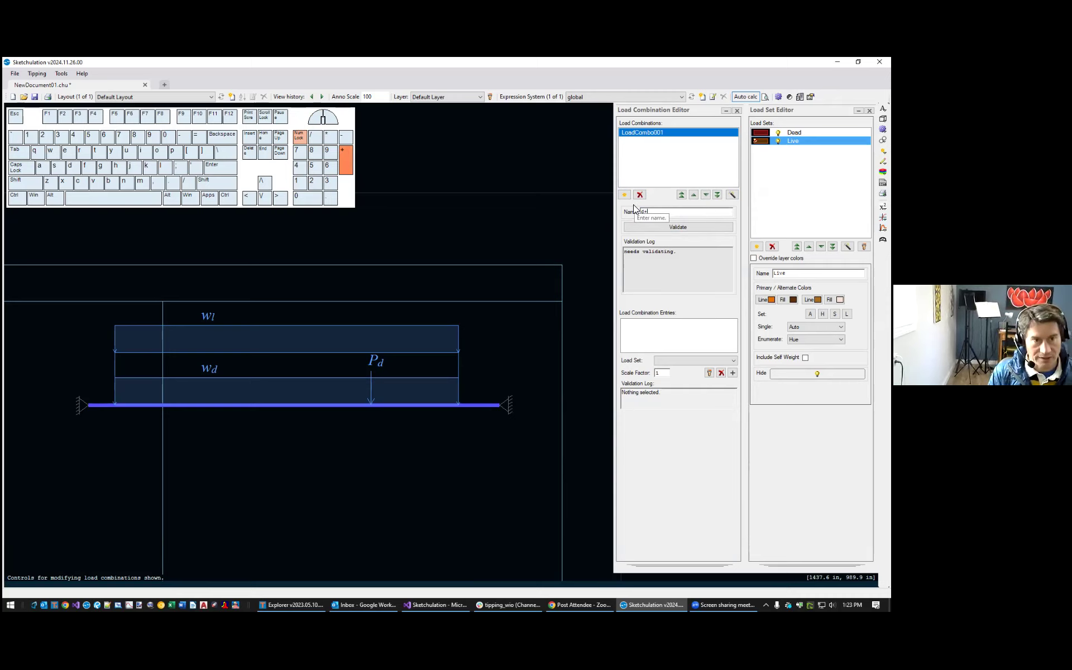
key("BackSpace")
key("BackSpace")
key("Caps_Lock")
type("D+L")
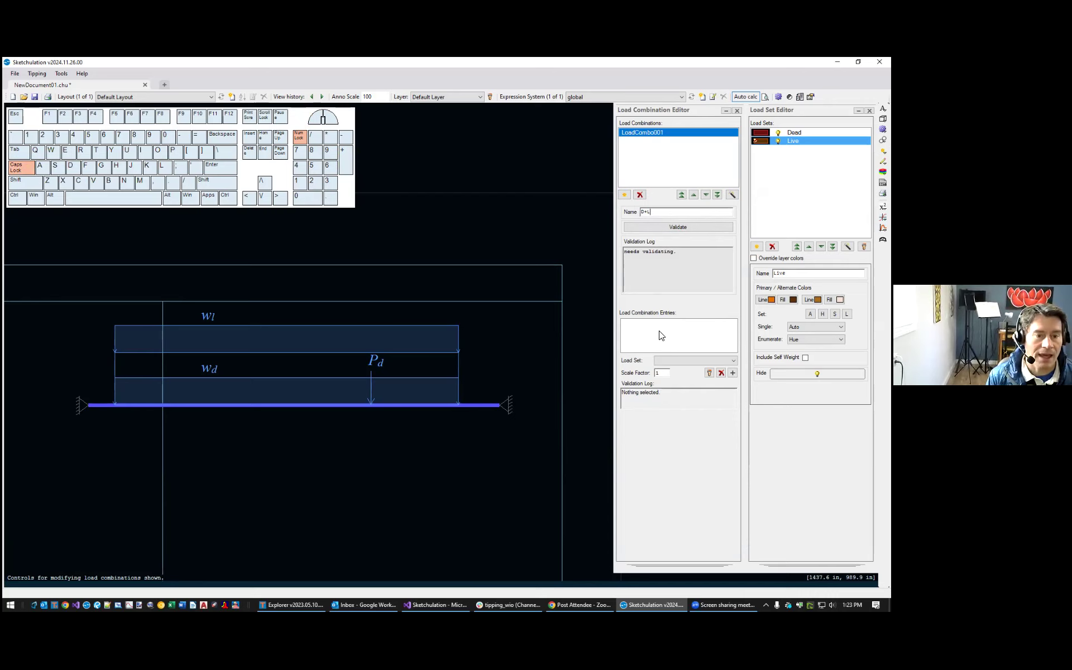
Add the Dead and Live load sets to the D+L combination, each with a scale factor of 1, and select the Dead entry
left_click(673, 361)
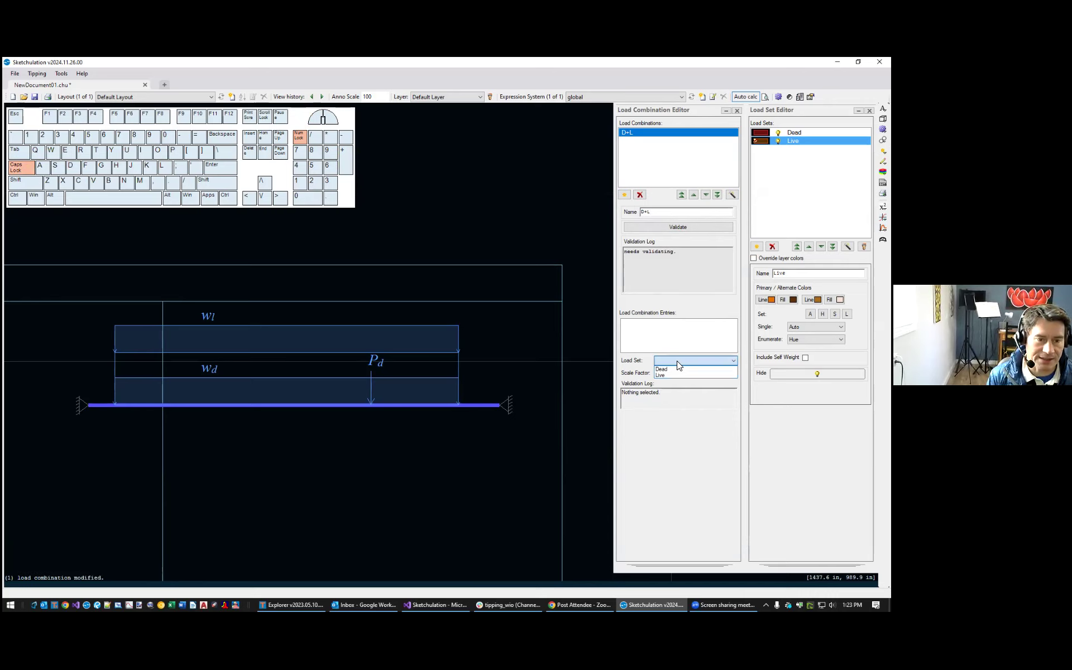
left_click(671, 369)
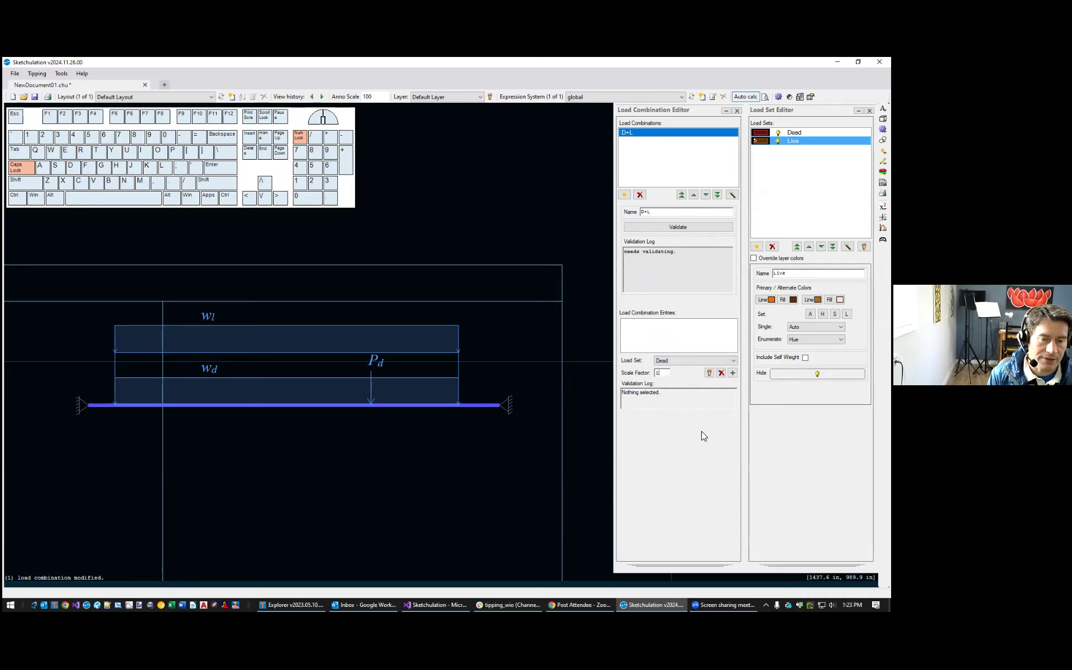
left_click(732, 372)
left_click(685, 362)
left_click(673, 374)
left_click(732, 372)
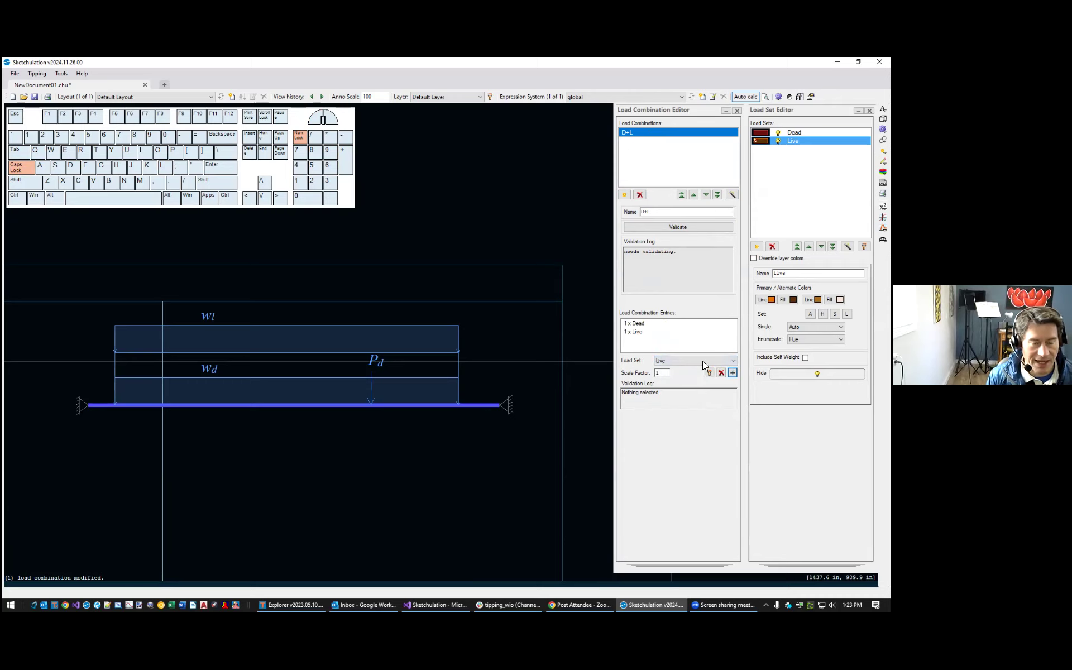
left_click(650, 324)
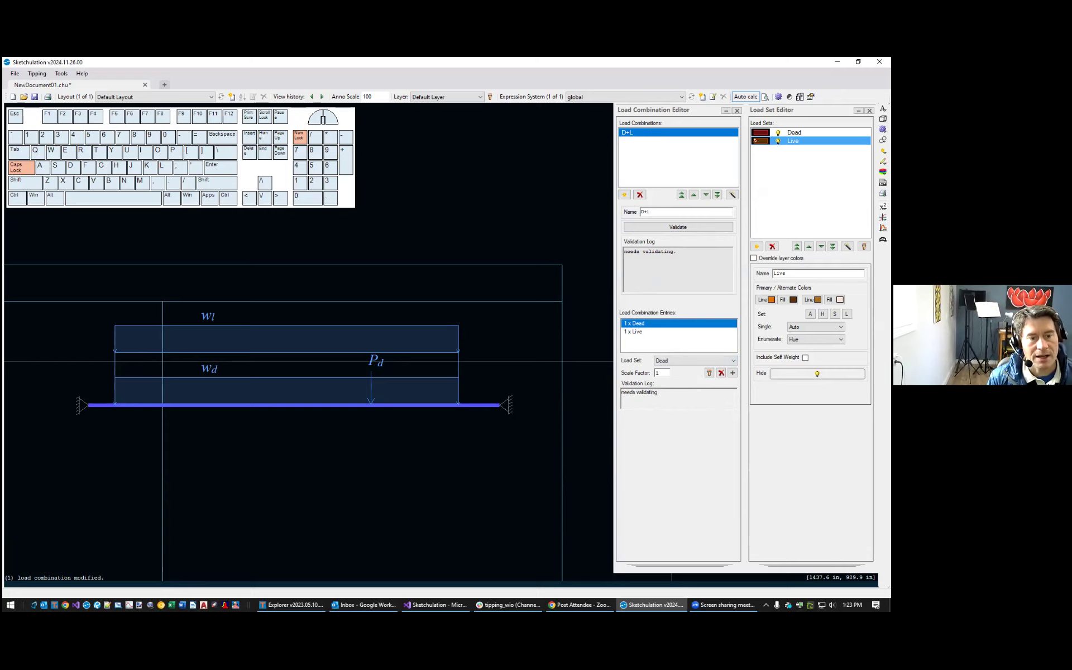
left_click(663, 373)
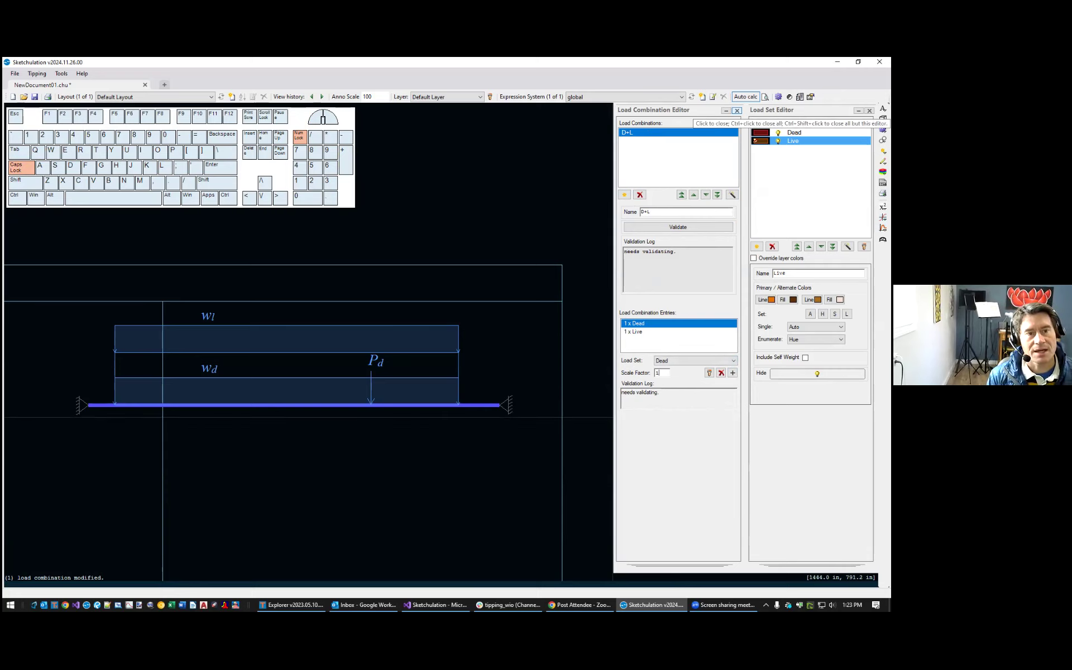
Open the load sequence editor and add a load sequence named D+L
mouse_move(588, 238)
middle_mouse_down()
mouse_move(533, 245)
mouse_move(441, 215)
middle_mouse_up()
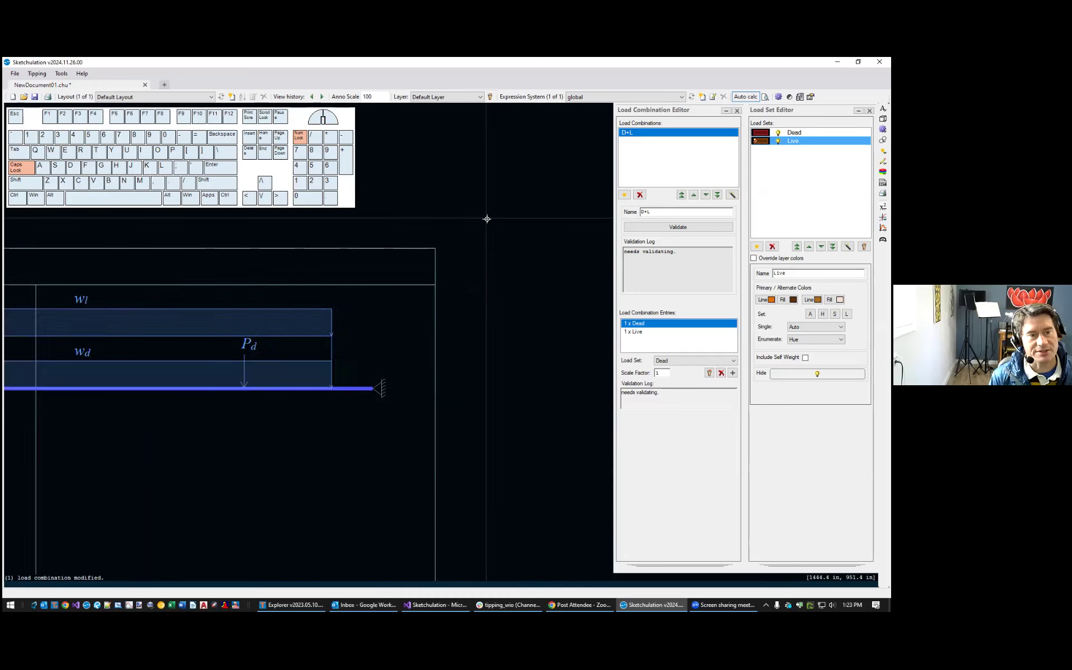
scroll(489, 221, "down", 1)
middle_click_drag(502, 281, 506, 288)
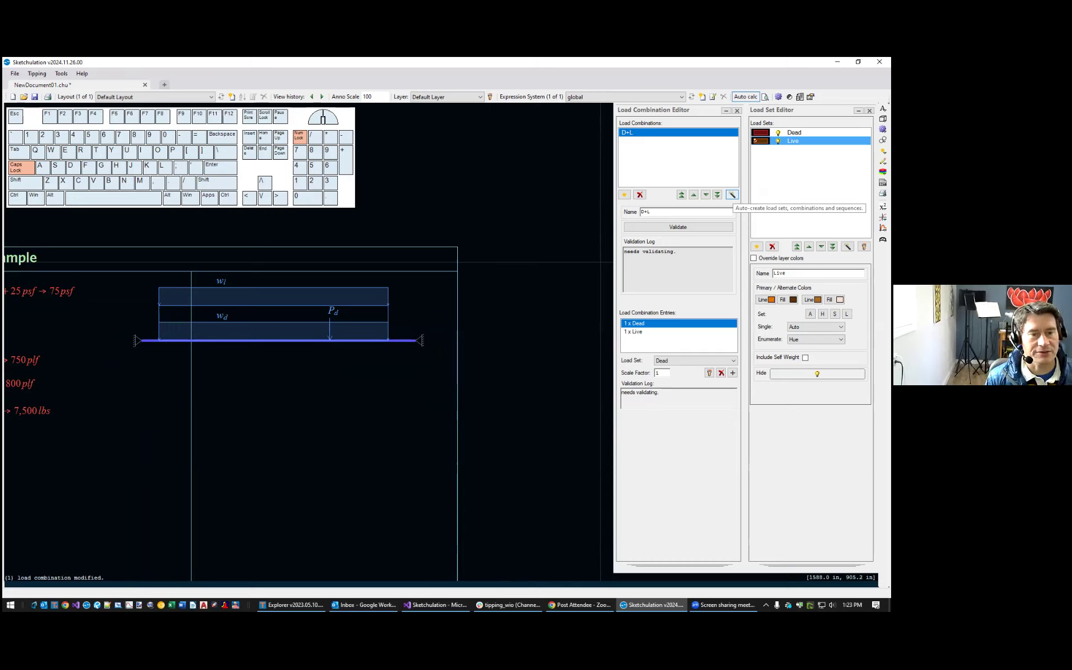
middle_click_drag(589, 217, 538, 240)
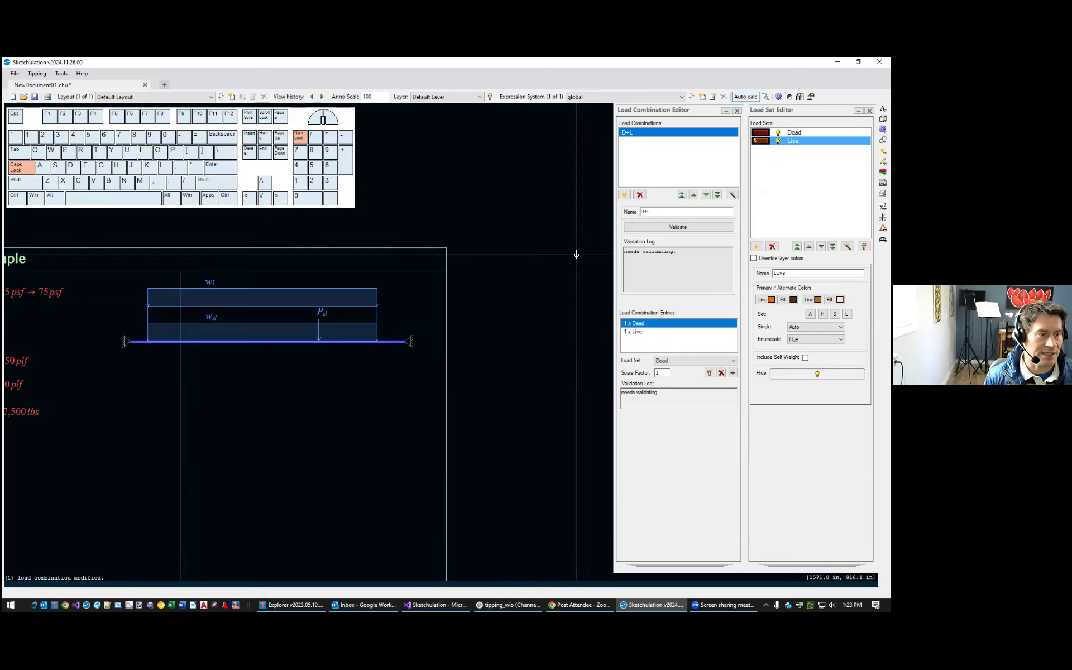
type("lq")
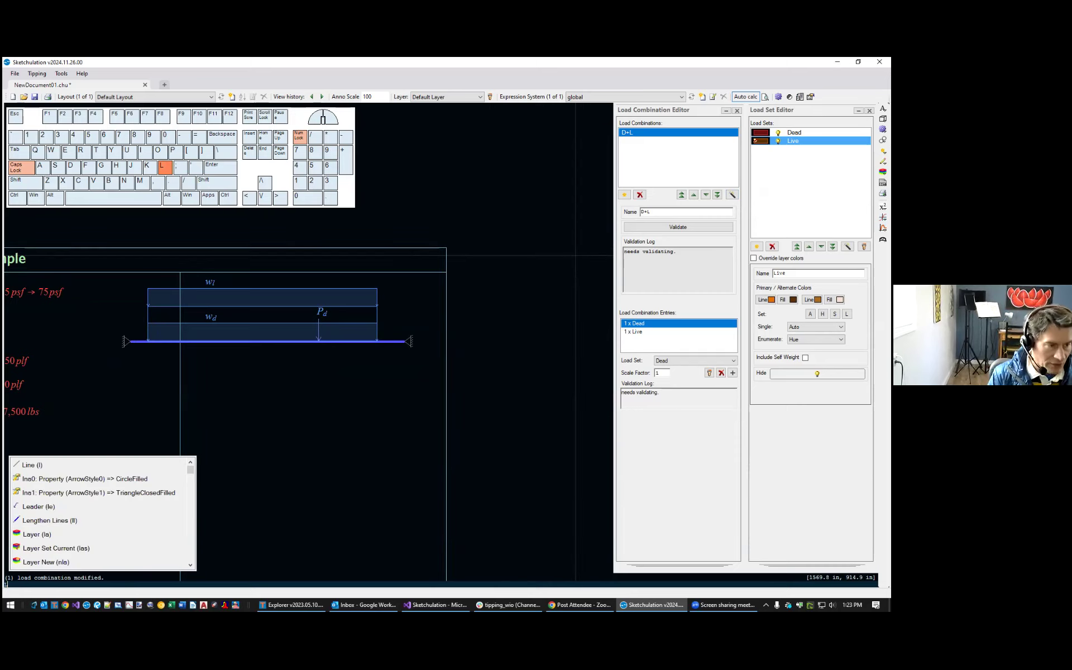
key("Return")
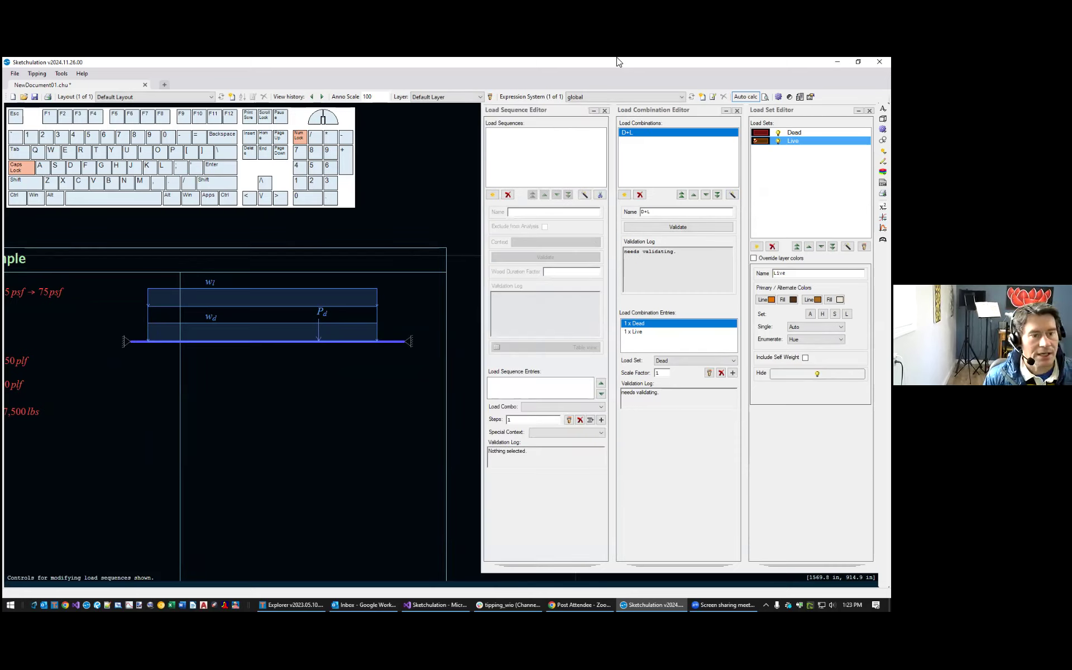
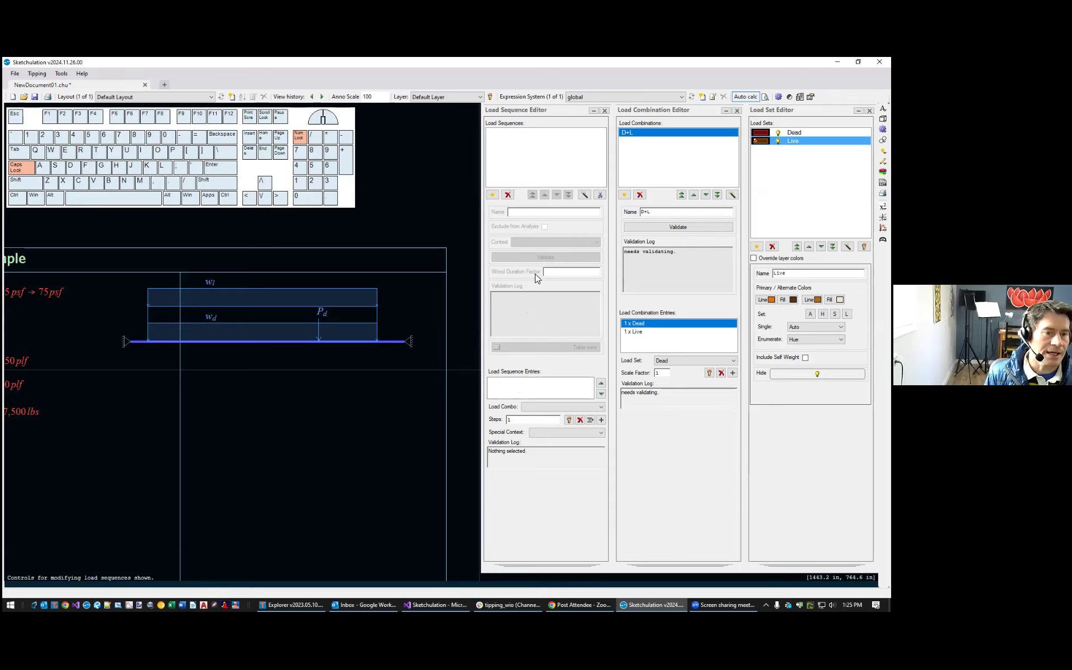
left_click(493, 195)
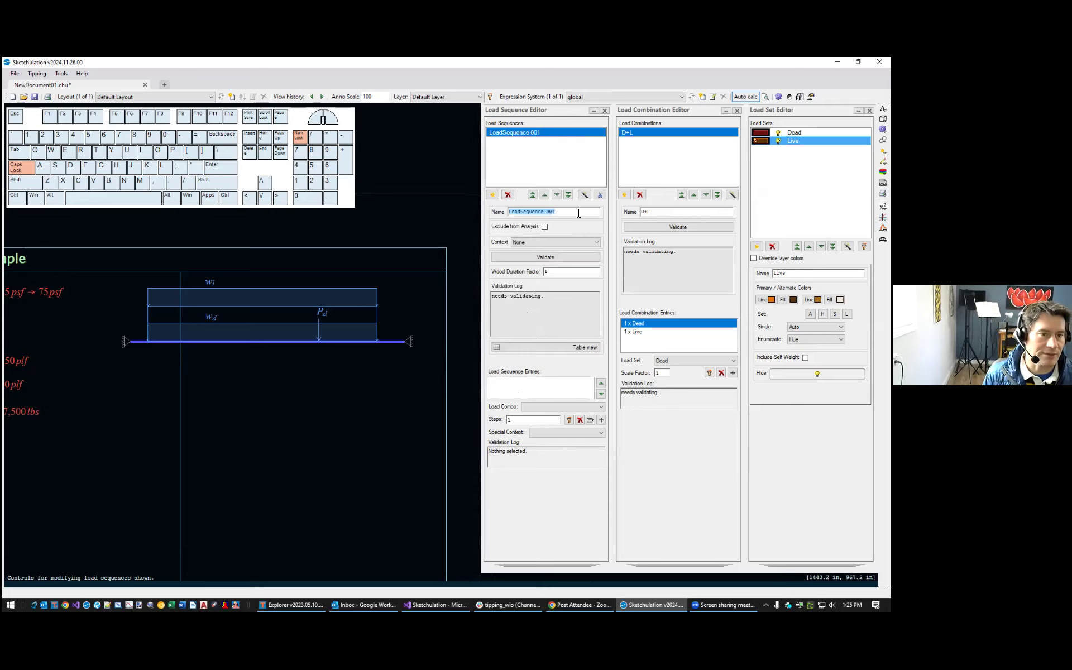
type("d+")
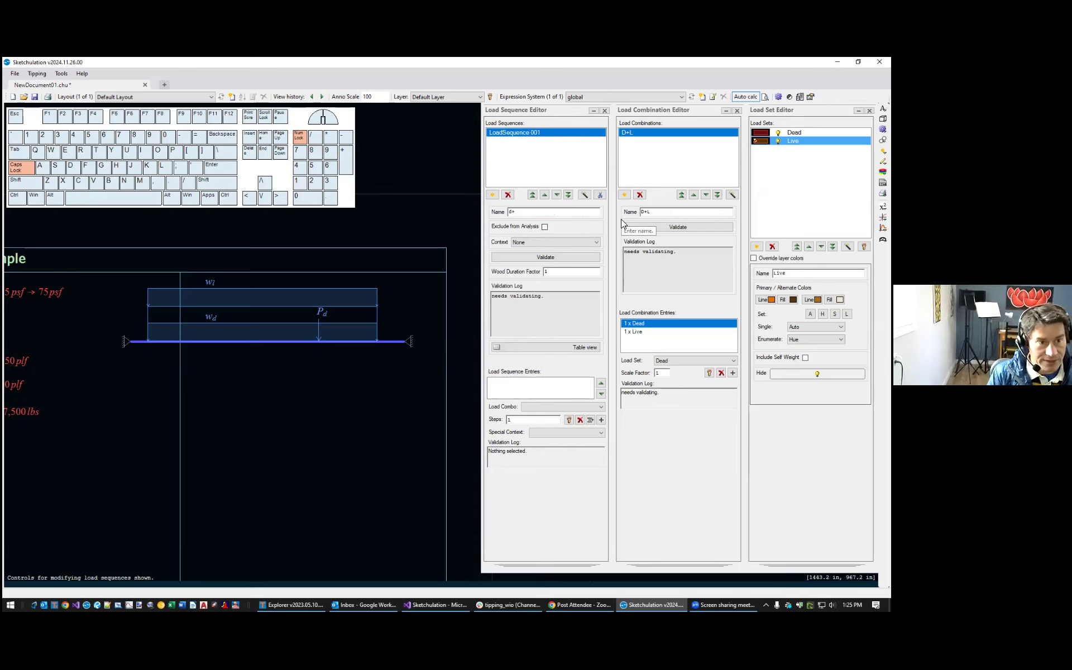
key("BackSpace")
key("BackSpace")
type("D+")
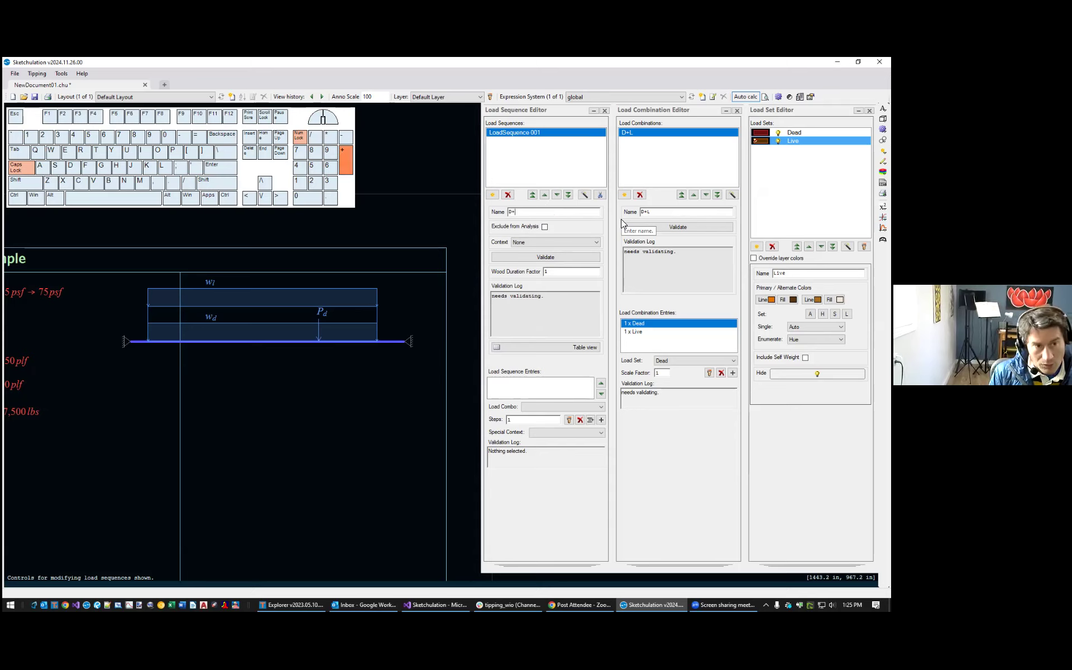
type("L")
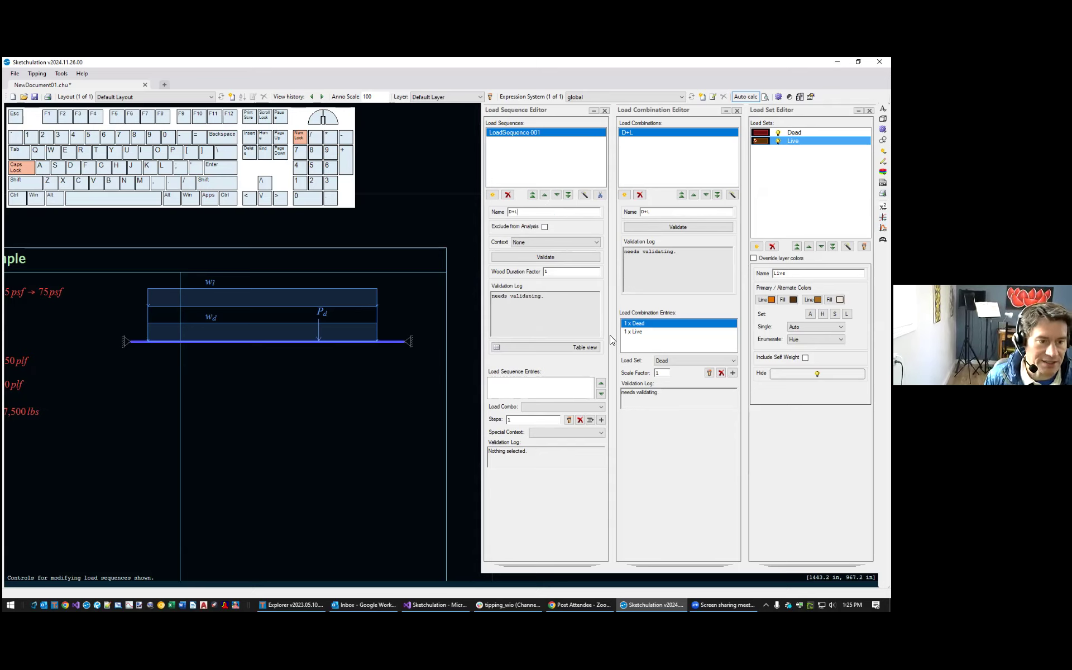
Add the D+L load combination to the sequence as a 1-step entry and set the sequence context to ASD Long-term
left_click(560, 406)
left_click(561, 415)
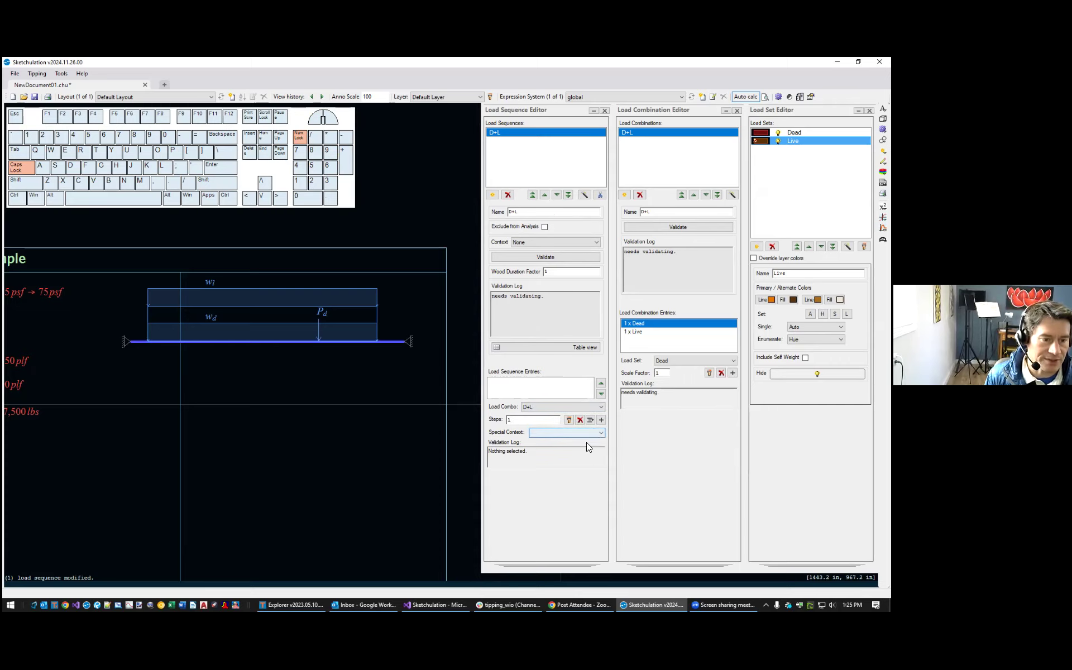
left_click(598, 433)
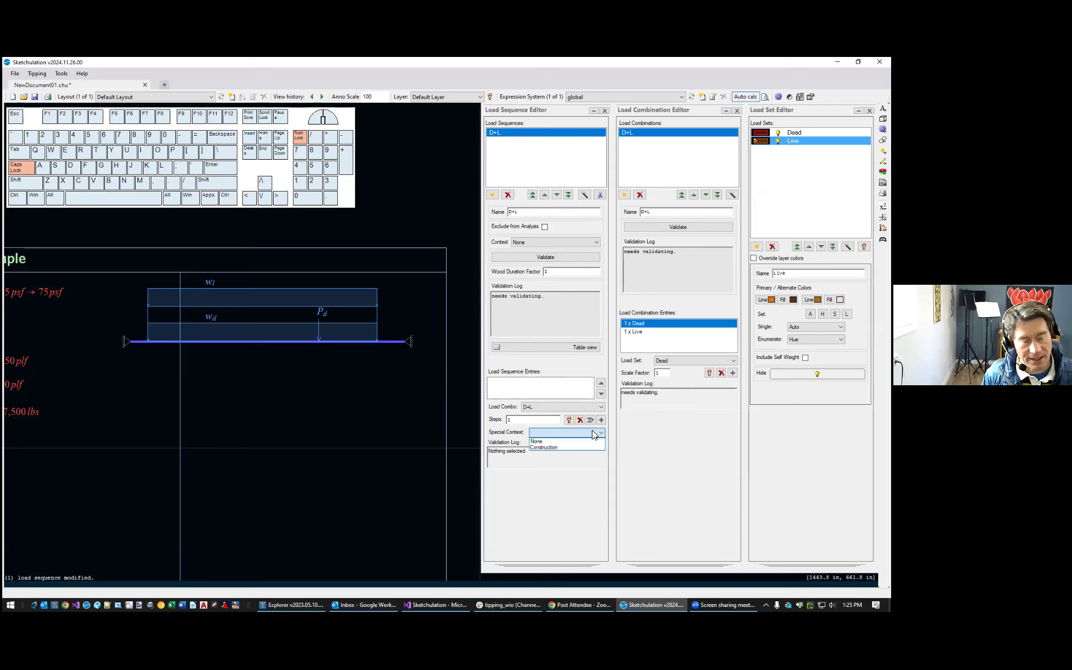
left_click(593, 430)
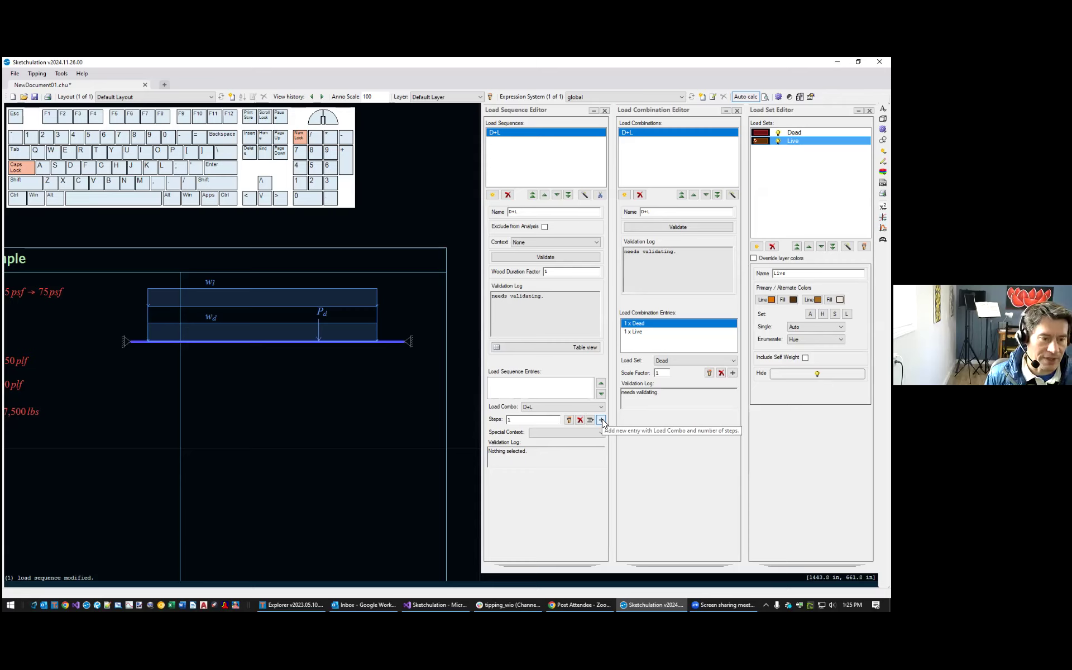
left_click(602, 419)
left_click(523, 389)
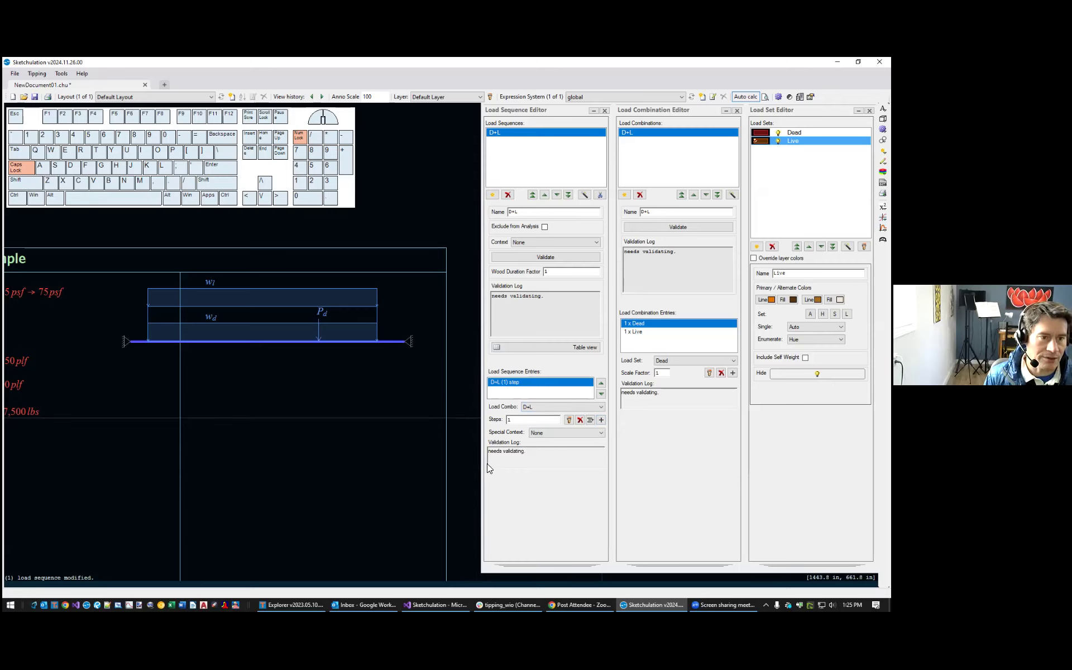
left_click(543, 241)
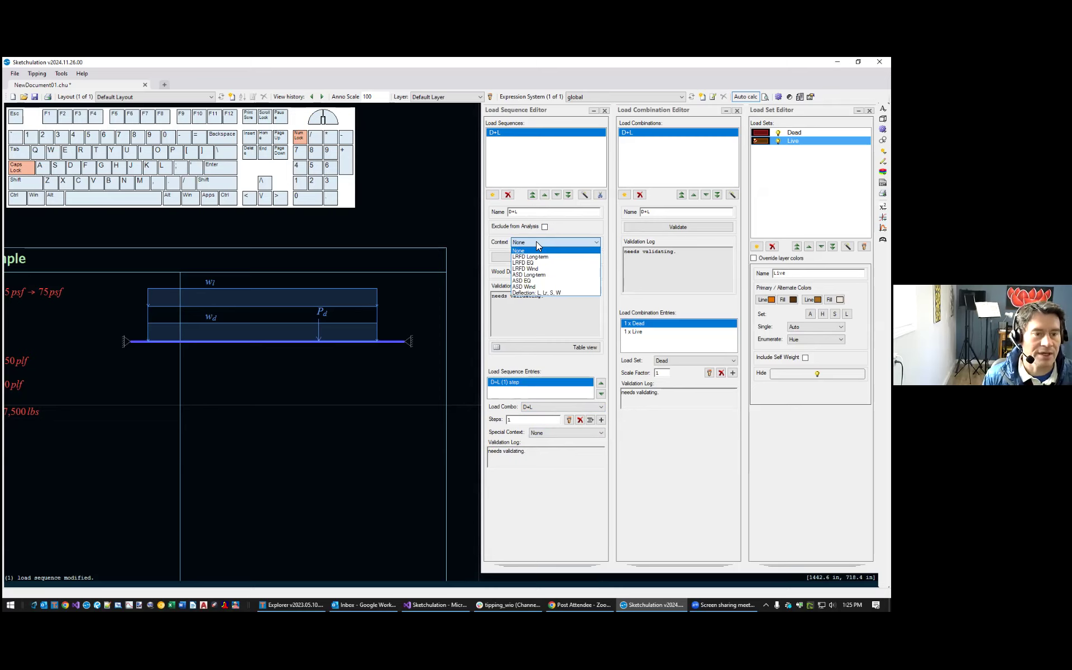
left_click(559, 278)
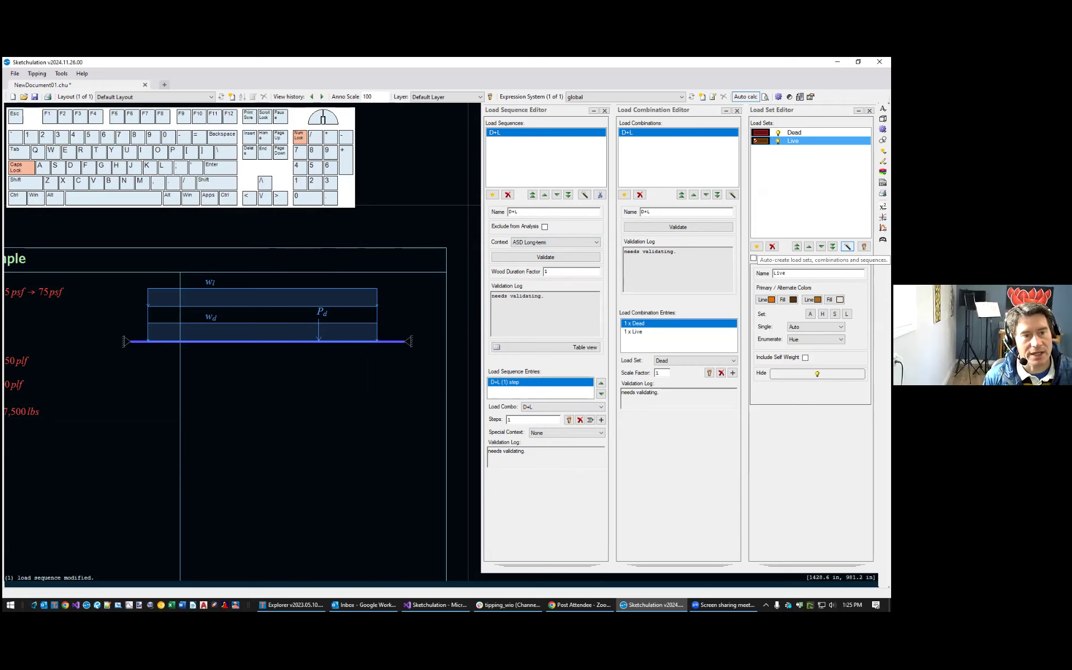
Open the automatic load combination generator from the load sets, include the E load type alongside D and L, and select all listed combinations
left_click(847, 246)
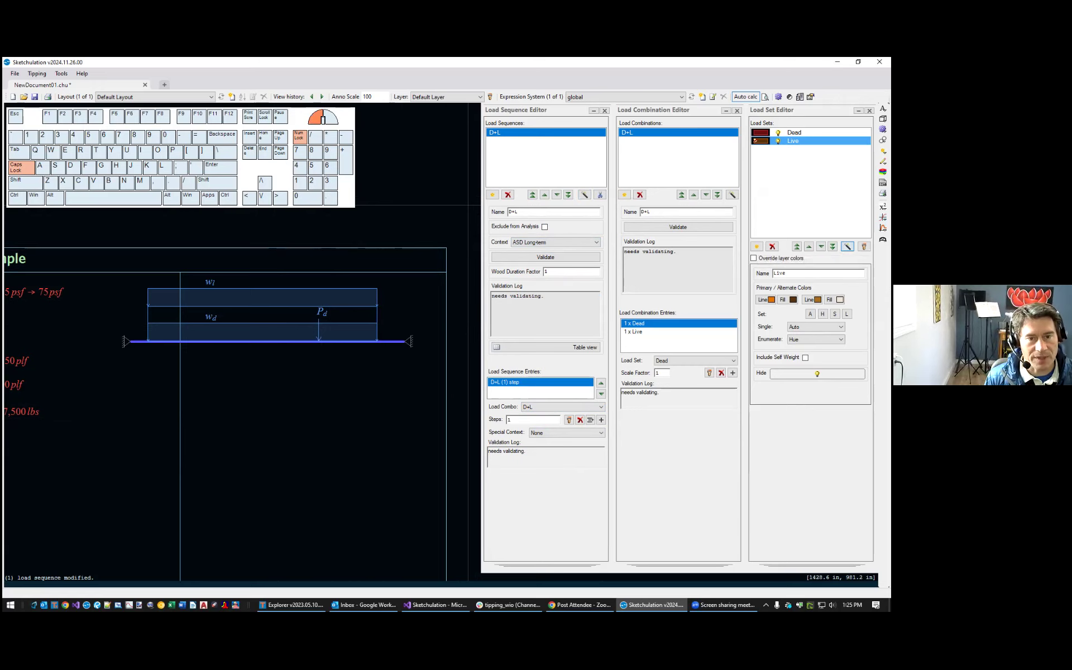
left_click_drag(726, 74, 596, 133)
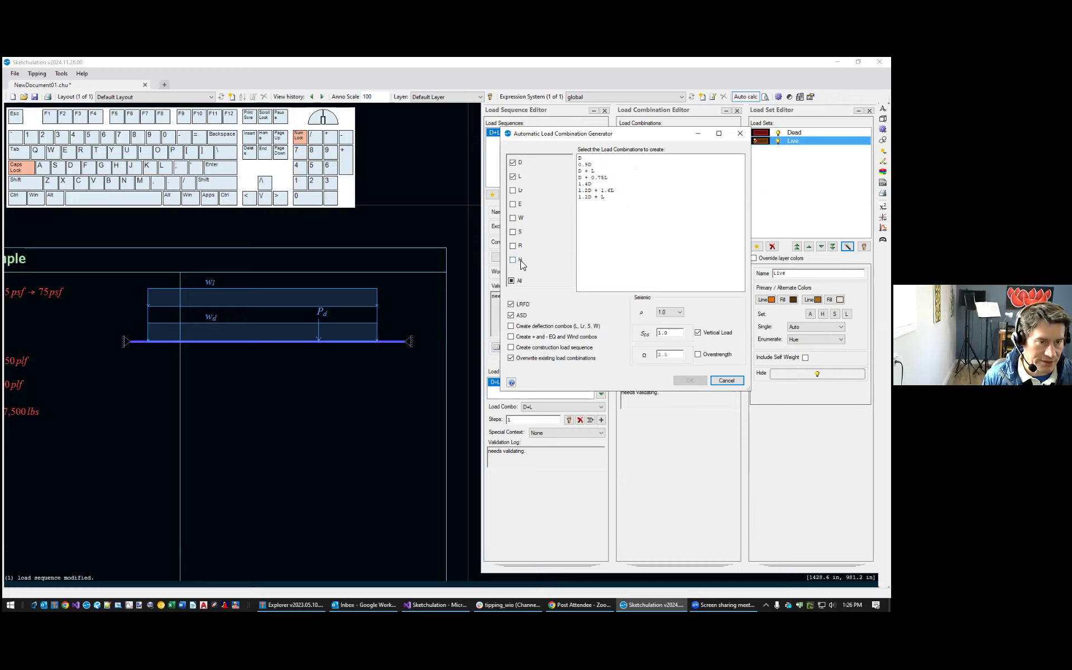
left_click(620, 144)
left_click_drag(617, 142, 565, 169)
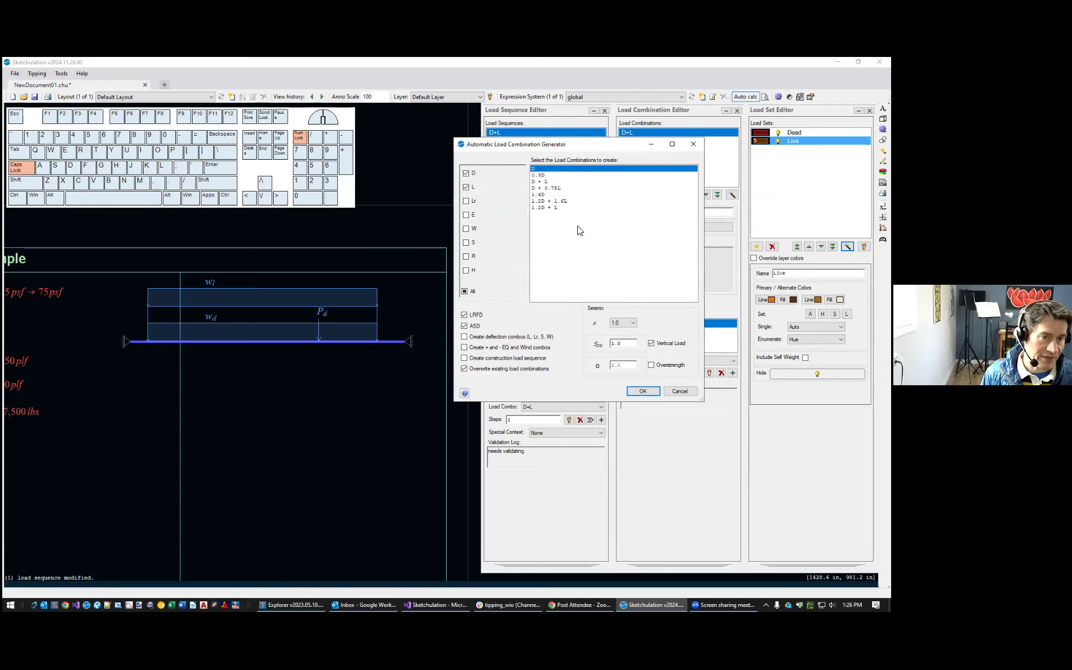
left_click(471, 218)
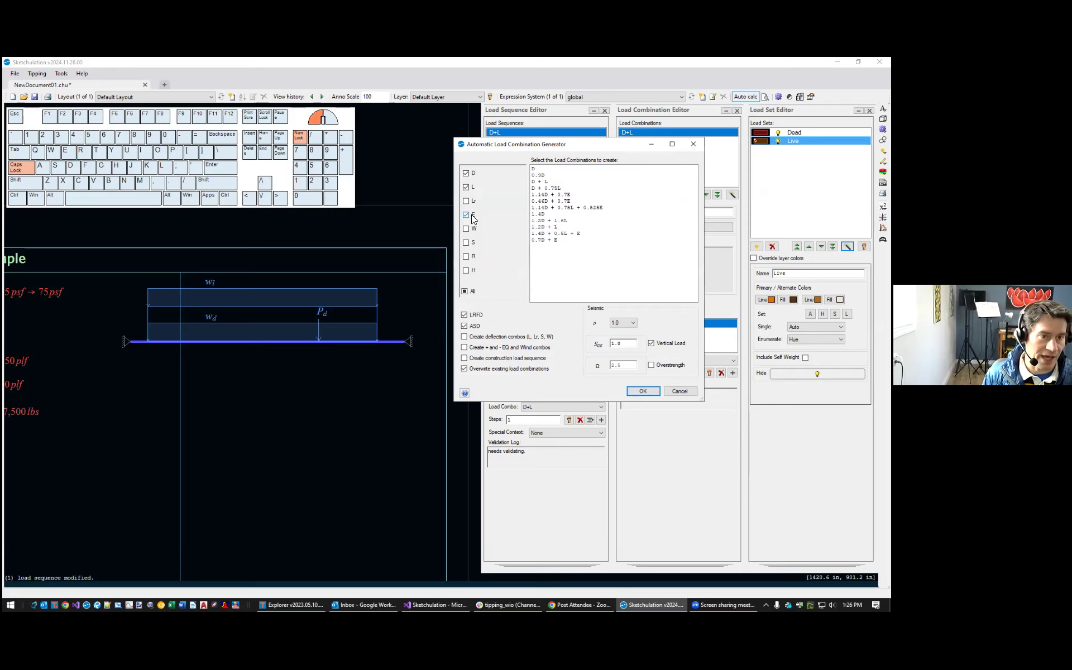
left_click_drag(581, 171, 565, 244)
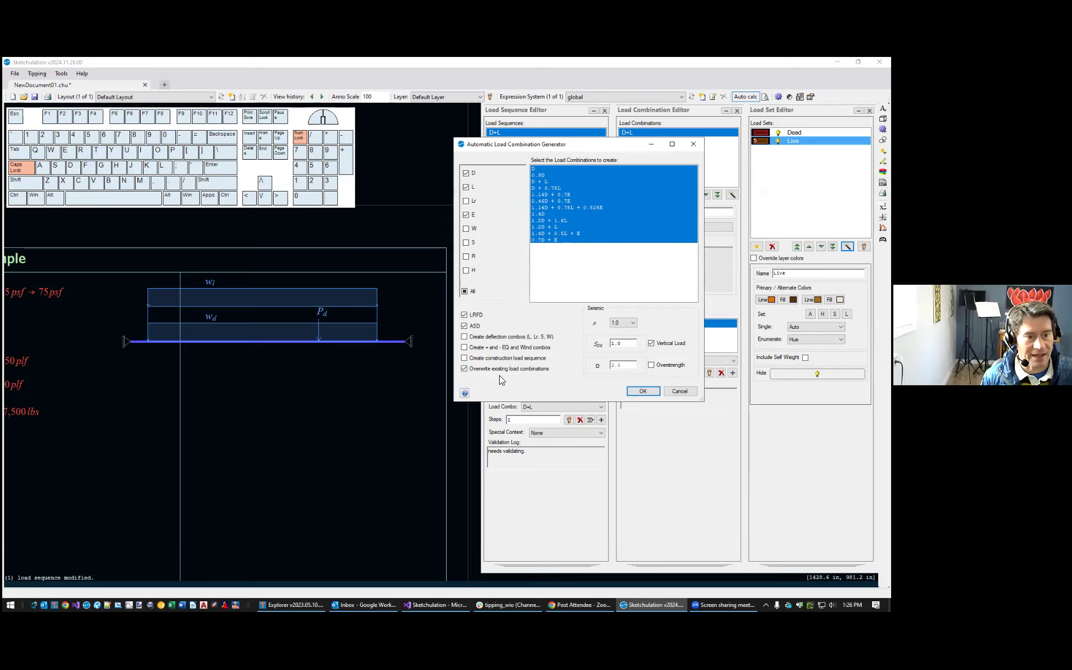
Toggle the ASD, LRFD, deflection combos, and + and - EQ and wind combos options in turn, restoring each, to compare the offered combinations
left_click(478, 326)
left_click(478, 325)
left_click(477, 316)
left_click(477, 316)
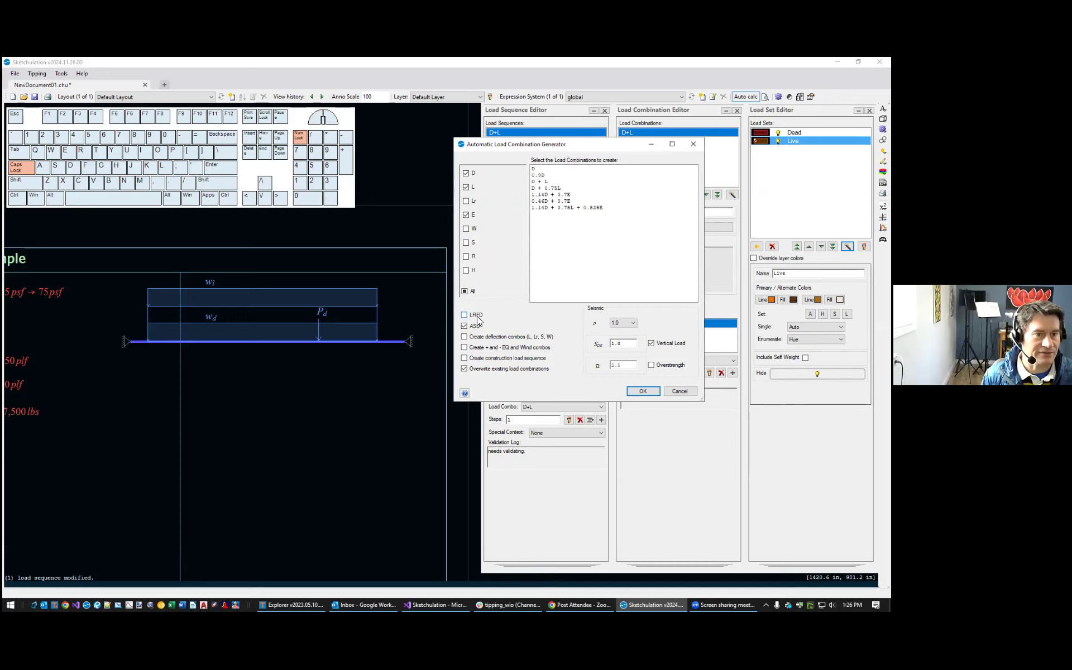
left_click(516, 338)
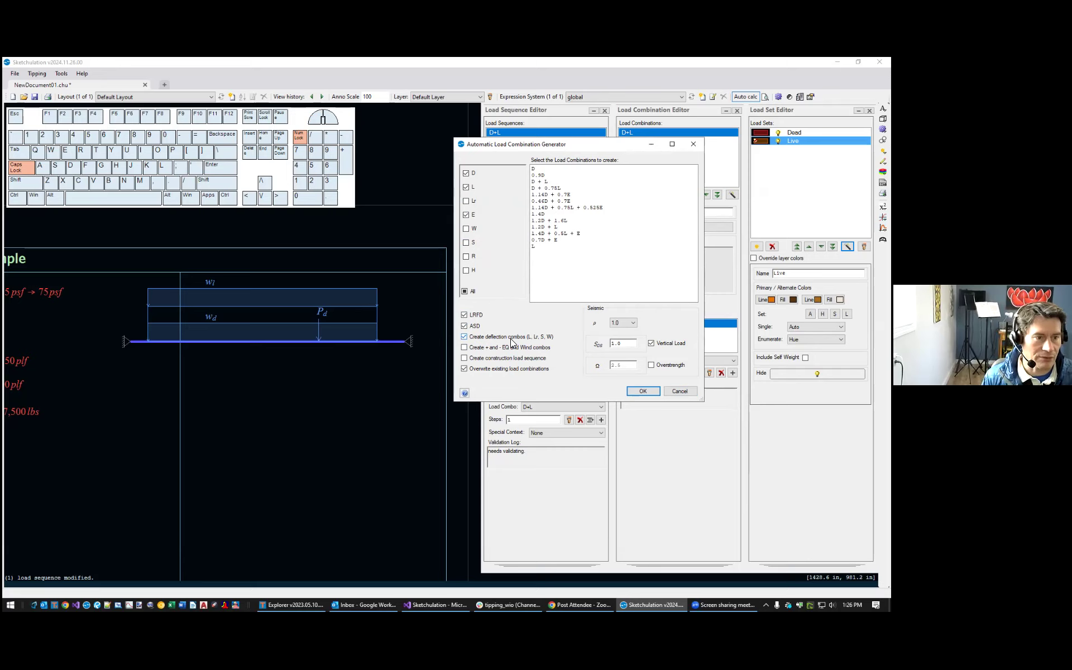
left_click(511, 338)
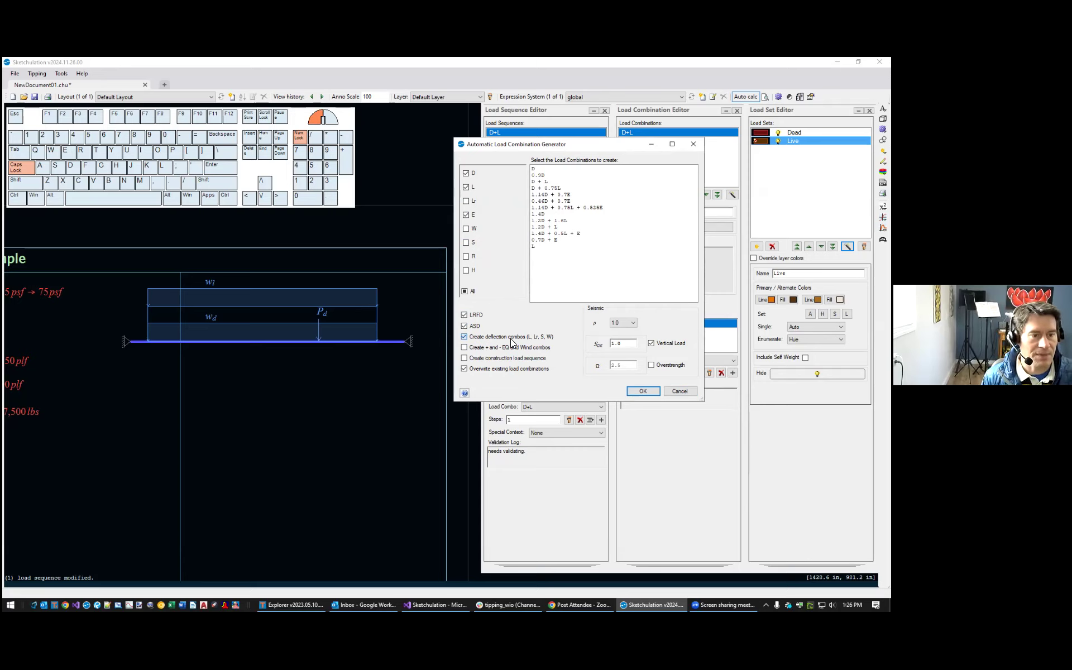
left_click(484, 348)
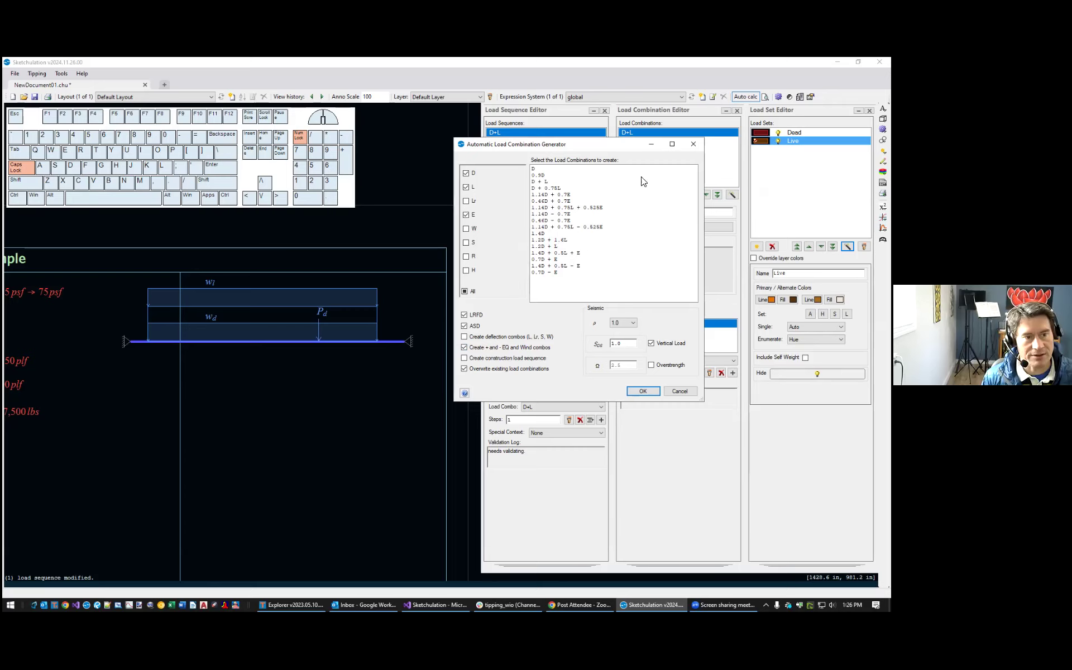
left_click(490, 349)
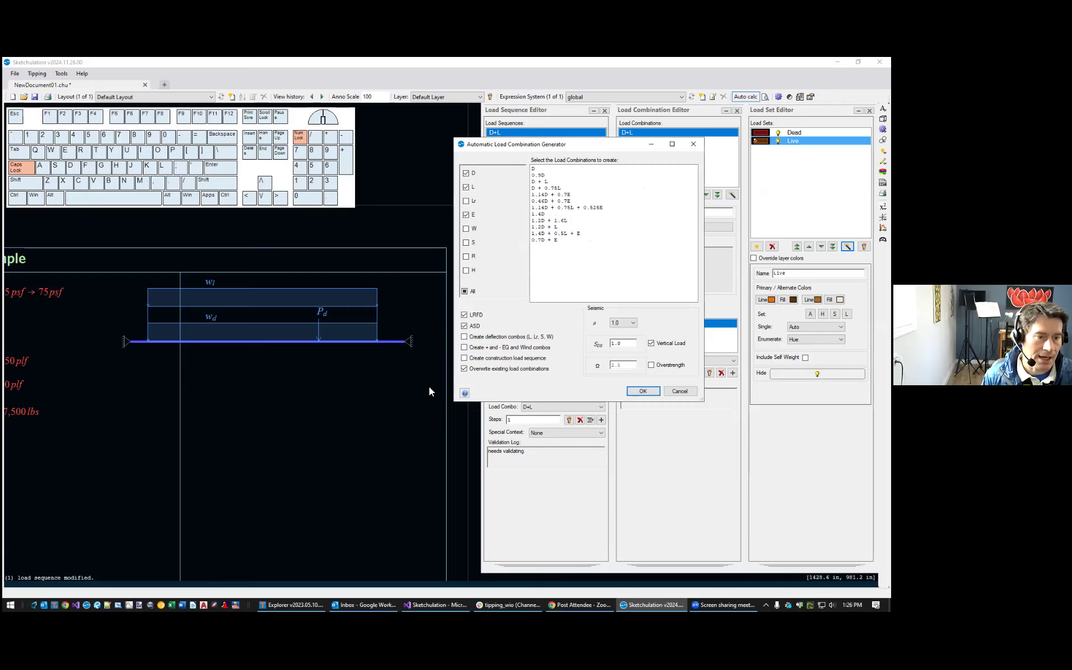
Enable creation of the construction load sequence and exclude the E load type in the automatic load combination generator
left_click(480, 357)
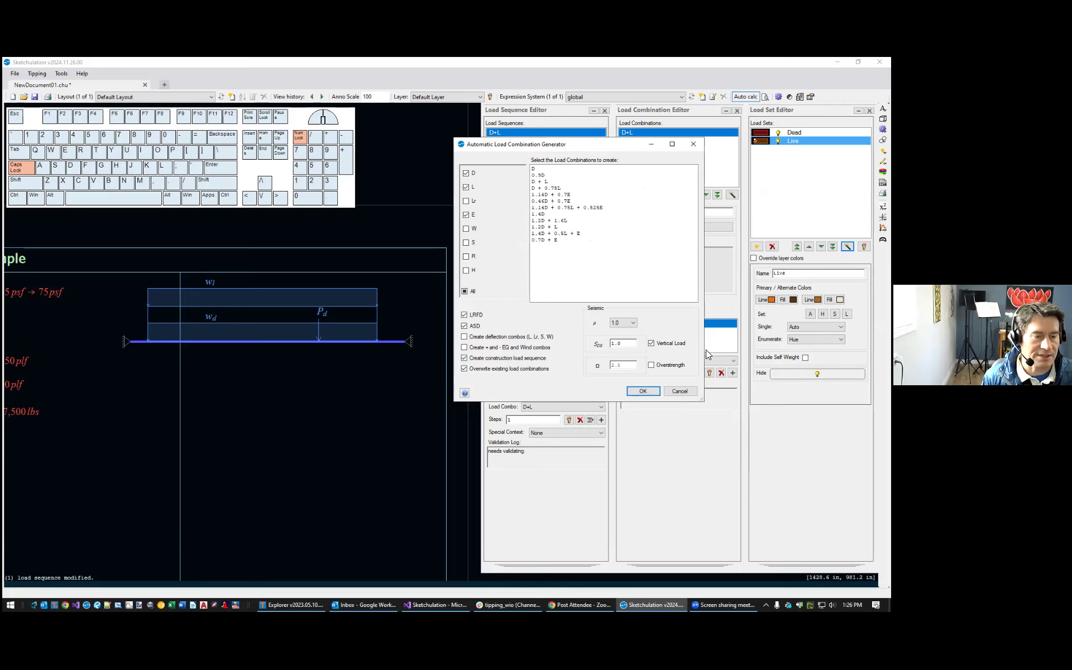
left_click(469, 219)
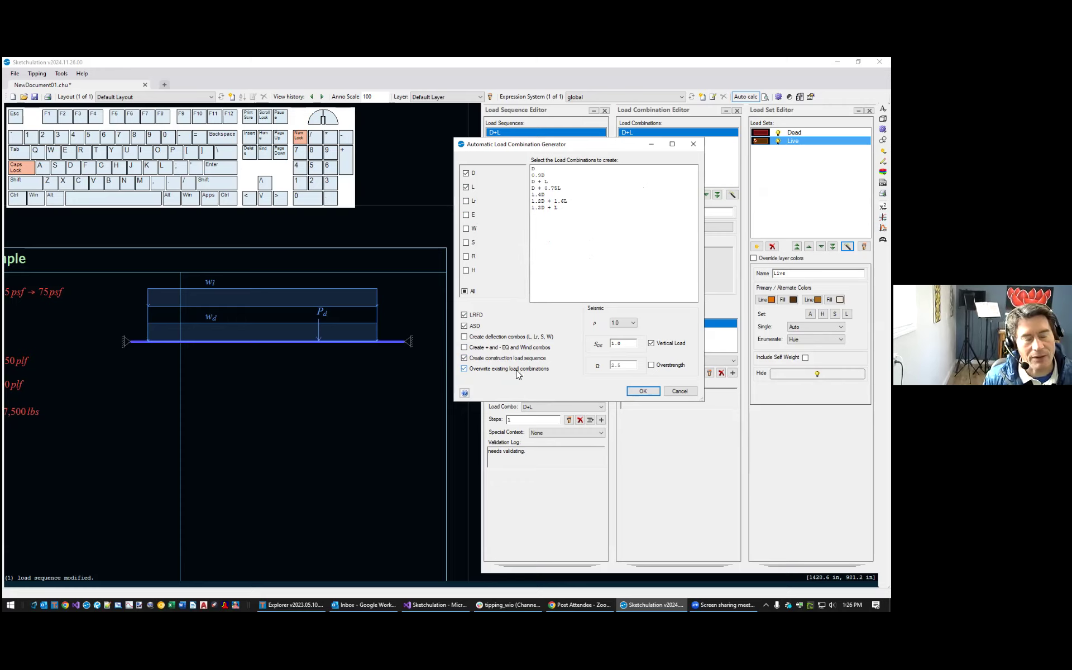
left_click_drag(615, 148, 586, 167)
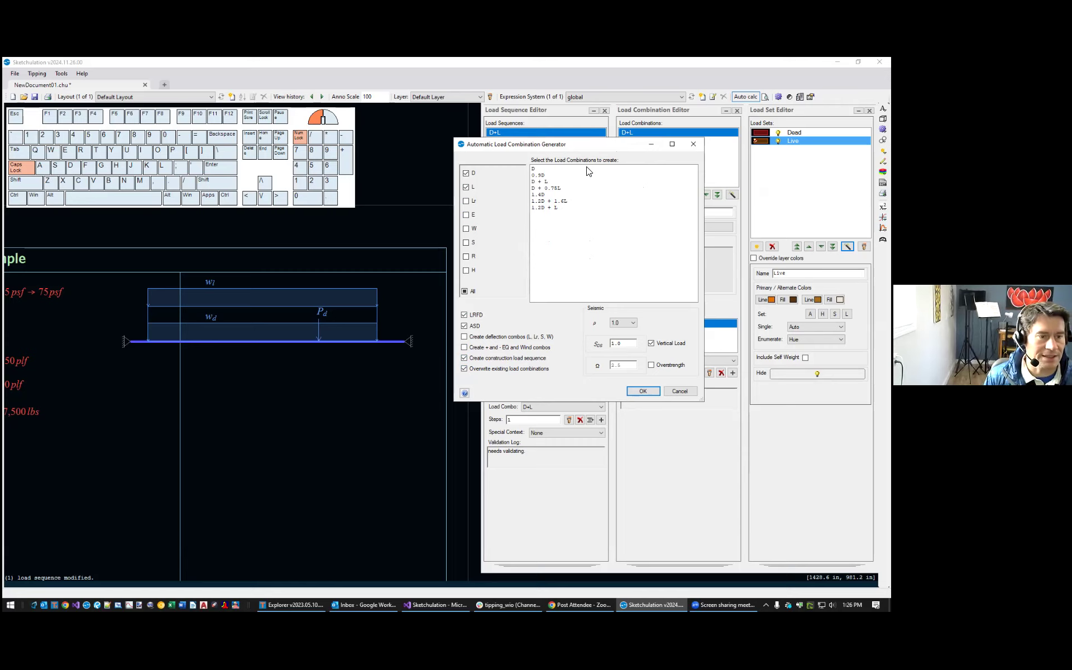
left_click_drag(614, 148, 424, 146)
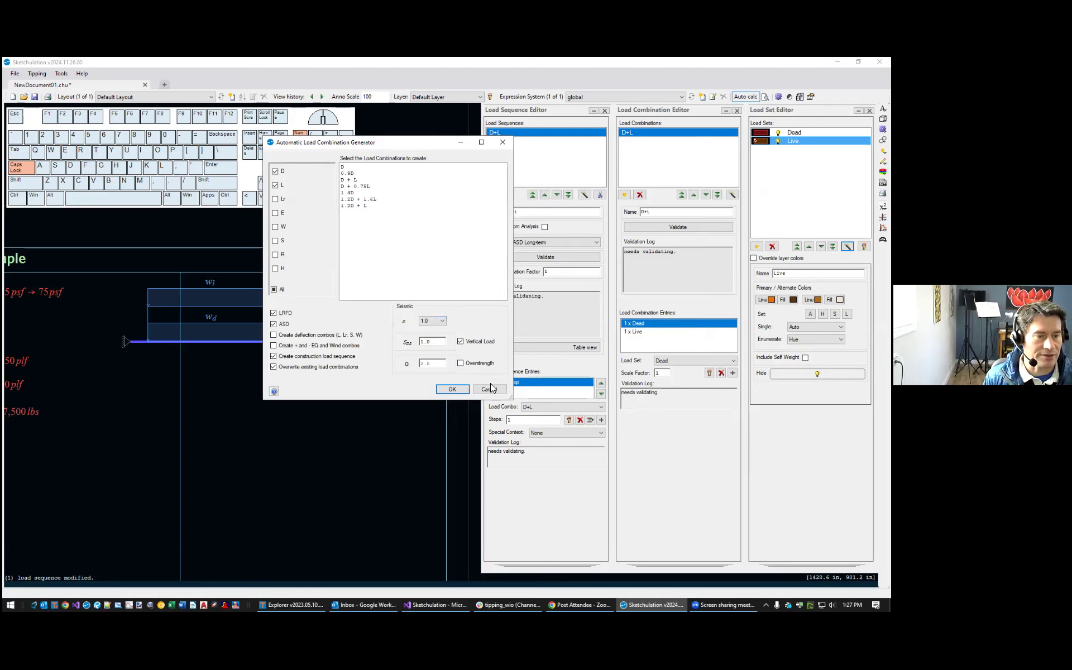
Select all listed D and L combinations, from D through 1.2D + L, and generate them
left_click(457, 391)
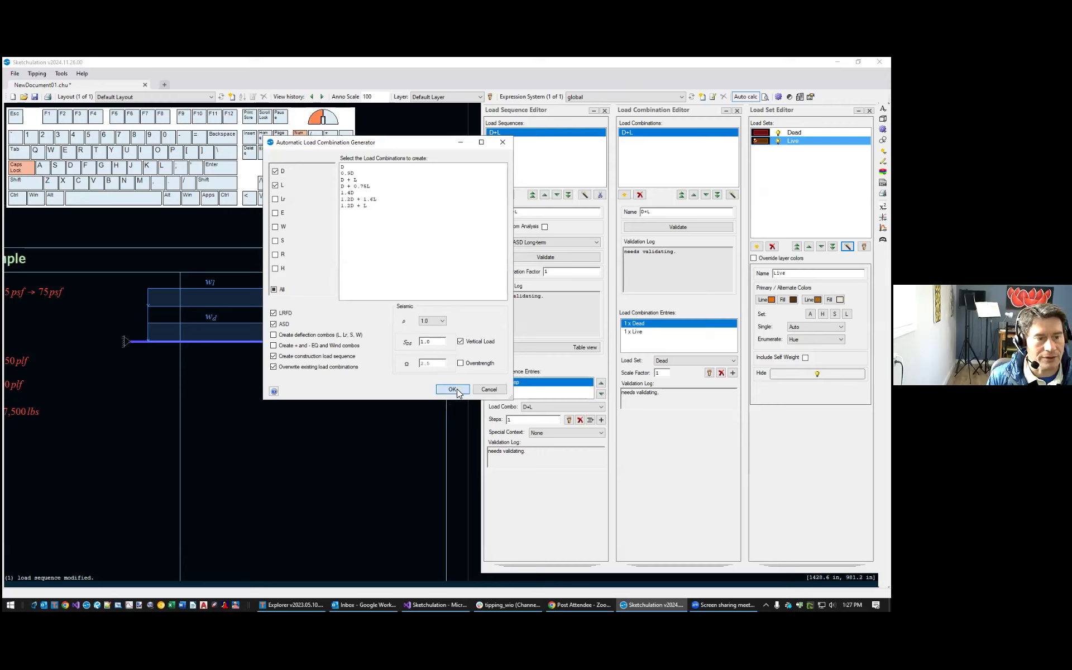
left_click_drag(371, 168, 374, 218)
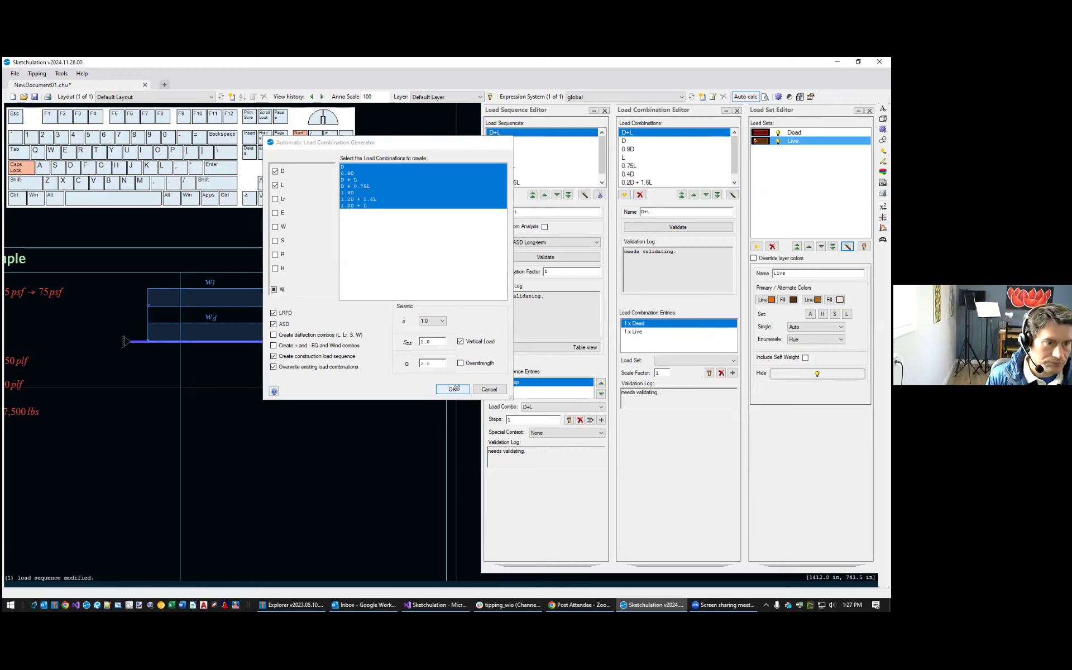
left_click(453, 389)
Review the Dead and Live load sets, and inspect the entries of load combinations D, 0.2D + 1.6L and D+L
left_click_drag(793, 141, 793, 133)
left_click(793, 132)
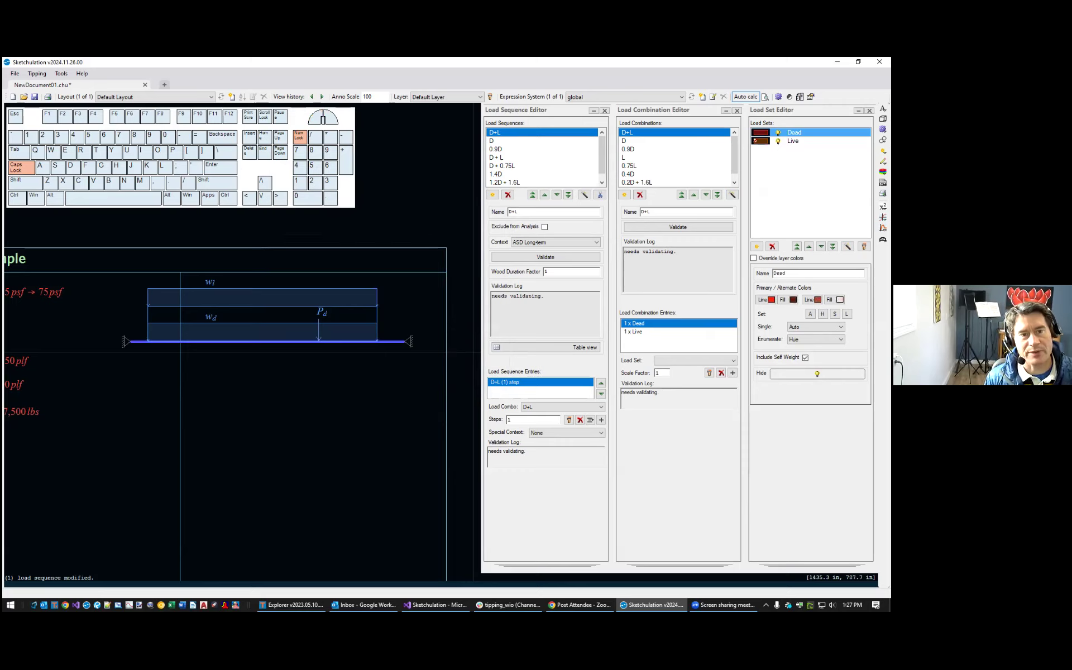
left_click(793, 141)
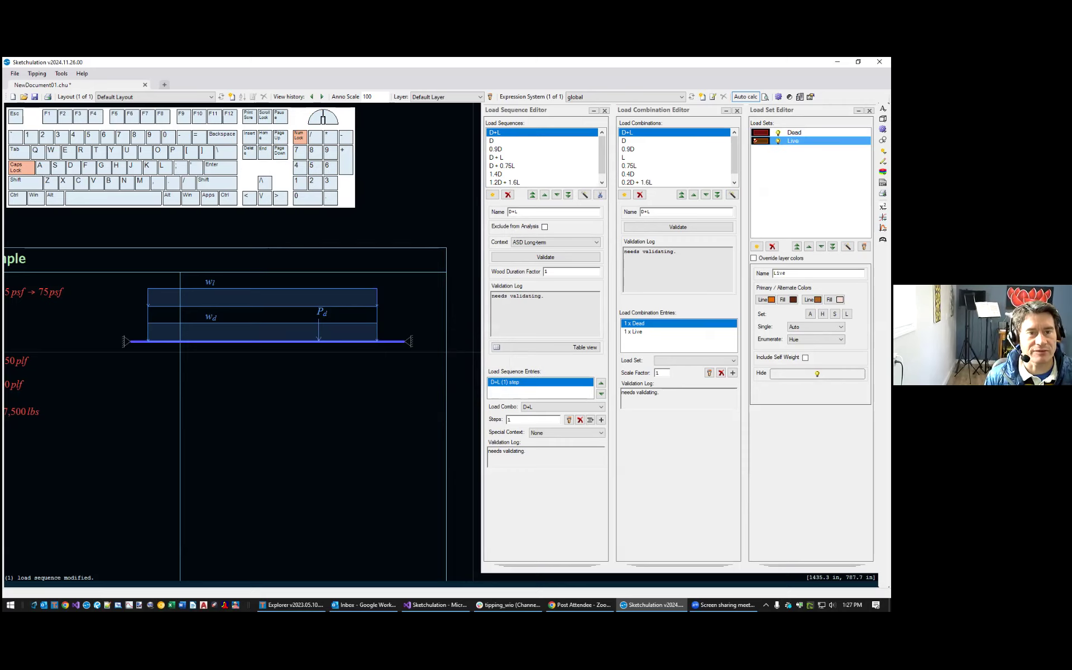
left_click(794, 132)
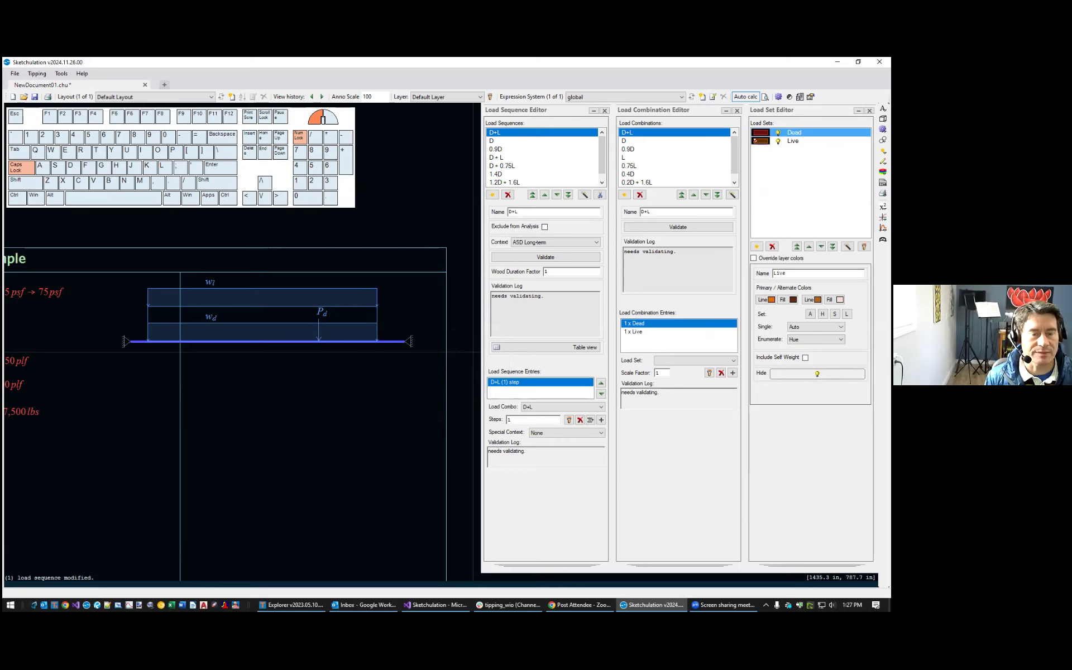
left_click(650, 142)
scroll(654, 159, "down", 1)
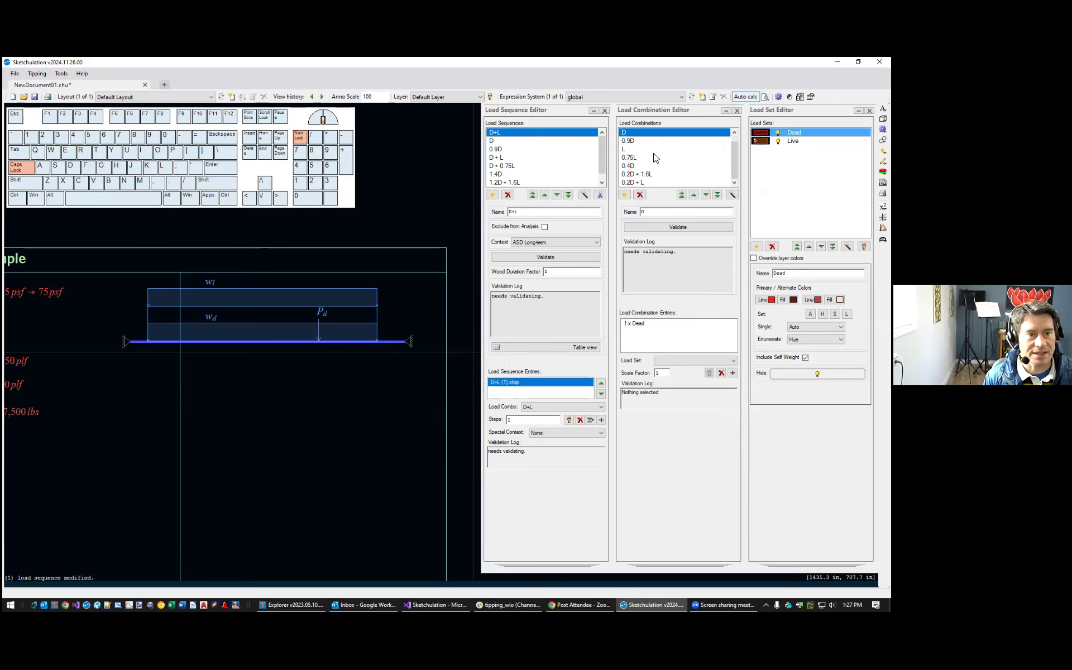
left_click(654, 174)
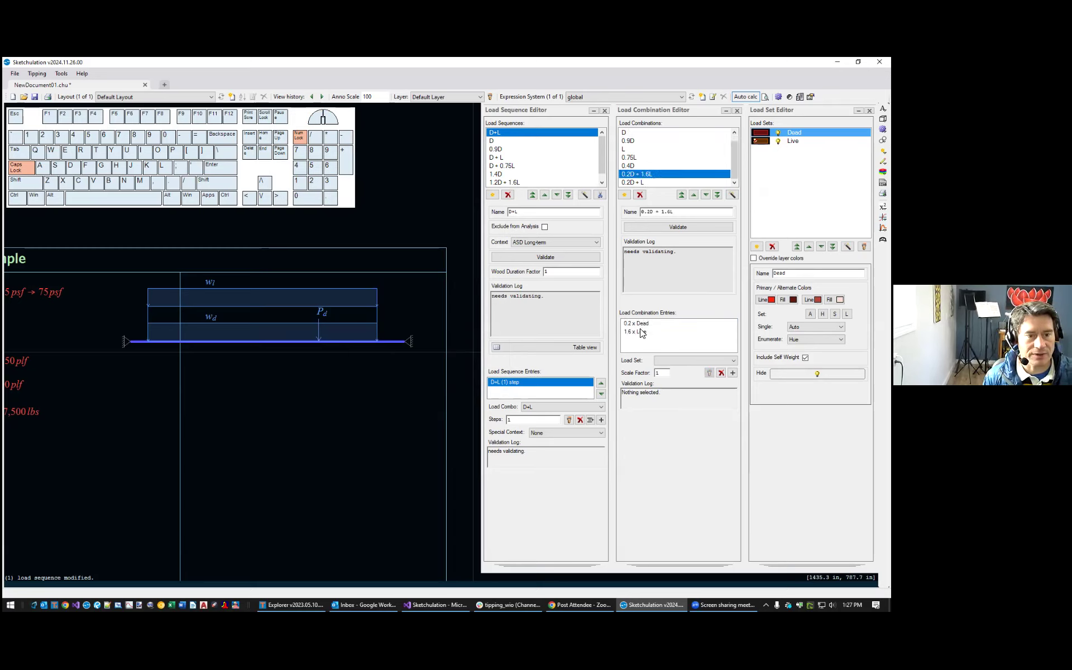
left_click_drag(648, 166, 644, 141)
scroll(631, 135, "up", 1)
left_click(630, 134)
Inspect the contexts and entries of load sequences D, D+L and 1.2D + L
left_click(540, 141)
scroll(540, 144, "down", 1)
scroll(533, 159, "up", 1)
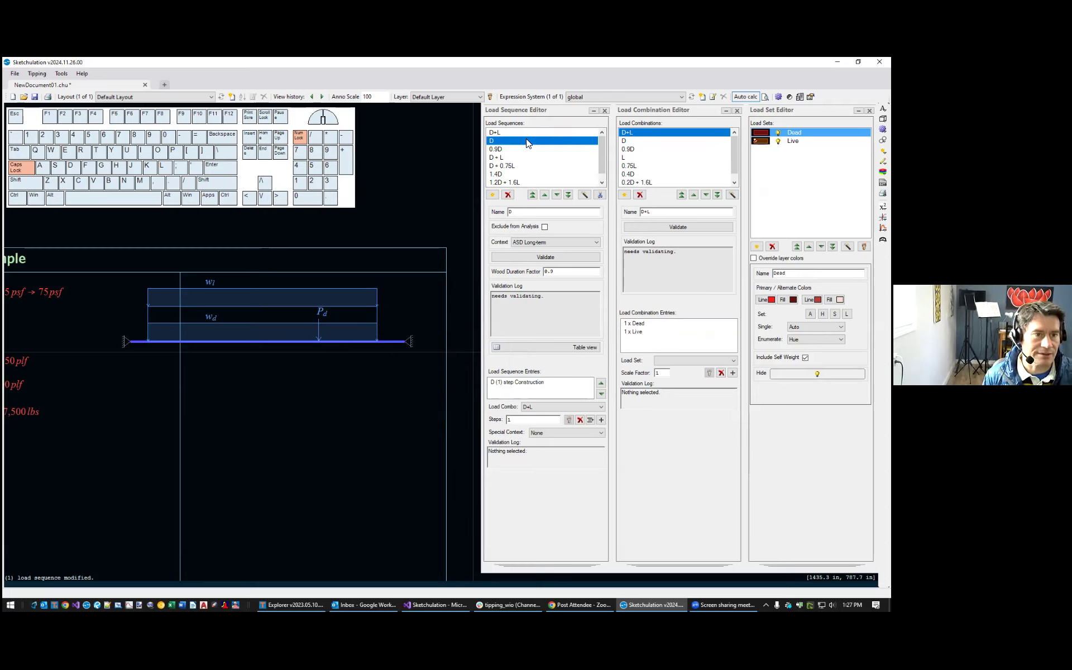
left_click(531, 134)
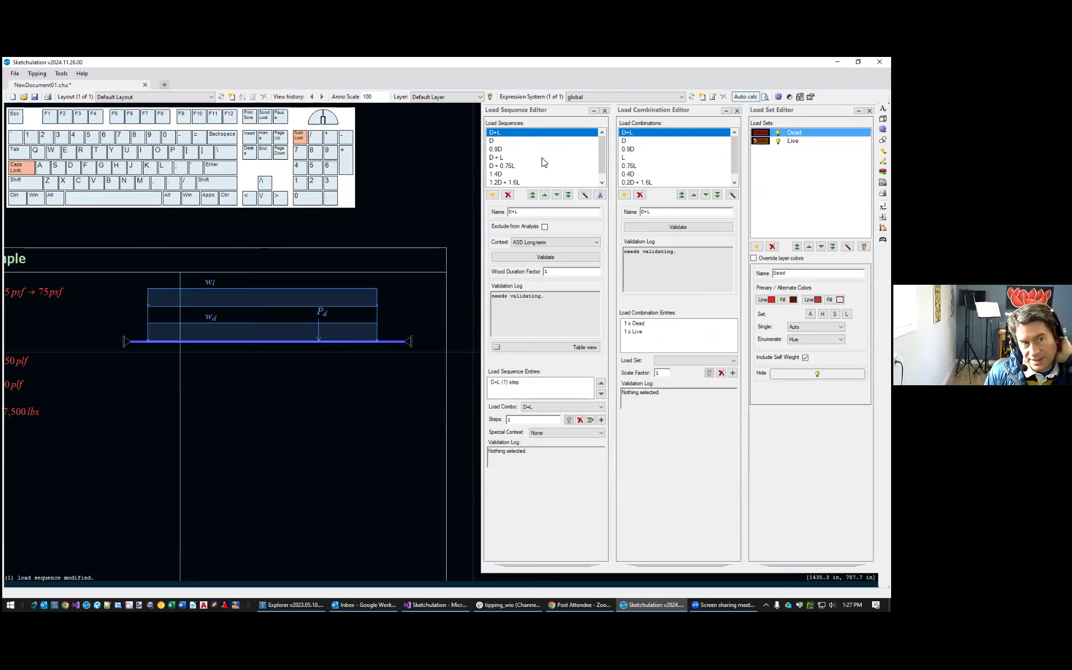
scroll(545, 163, "down", 1)
left_click(546, 175)
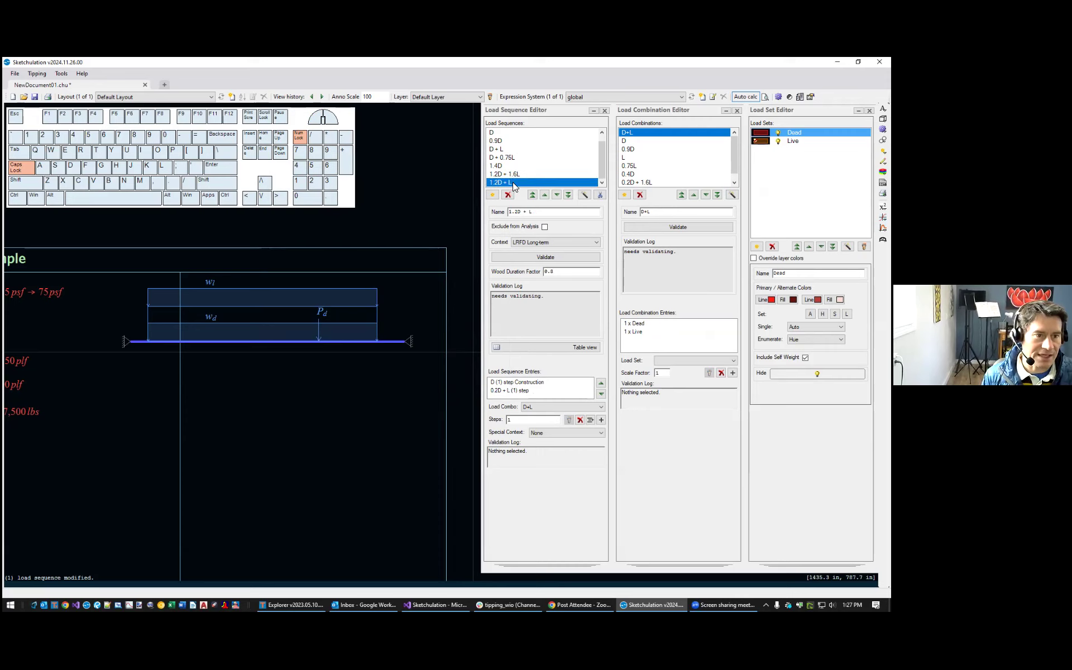
Check the entries of the 1.2D + 1.6L load sequence, and validate the 0.9D load sequence and the D+L load combination
left_click(551, 384)
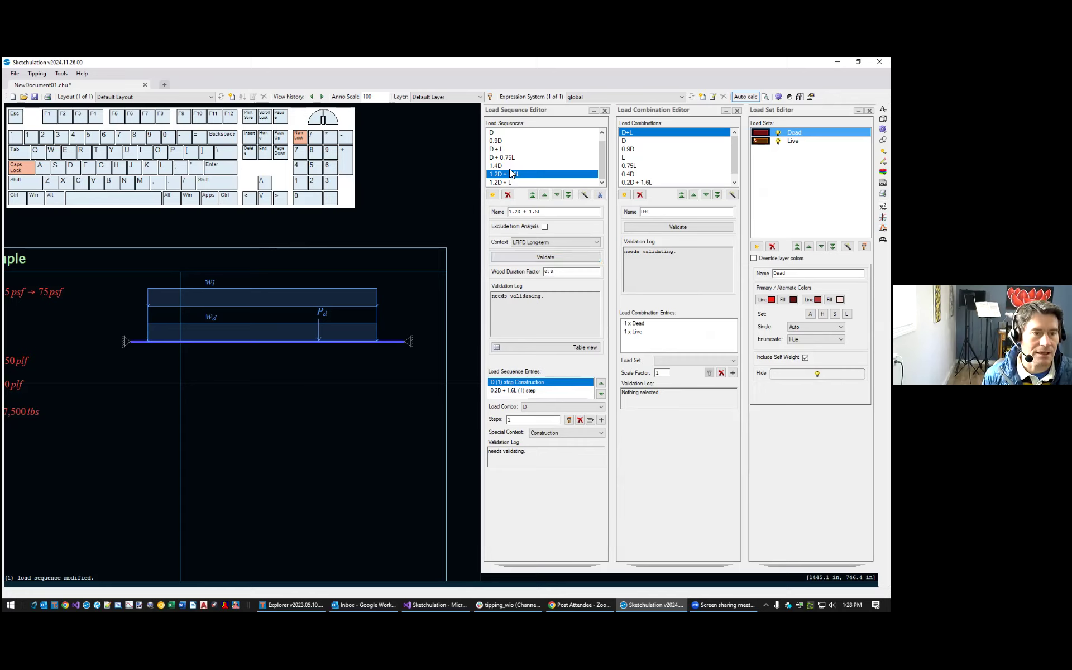
left_click(503, 391)
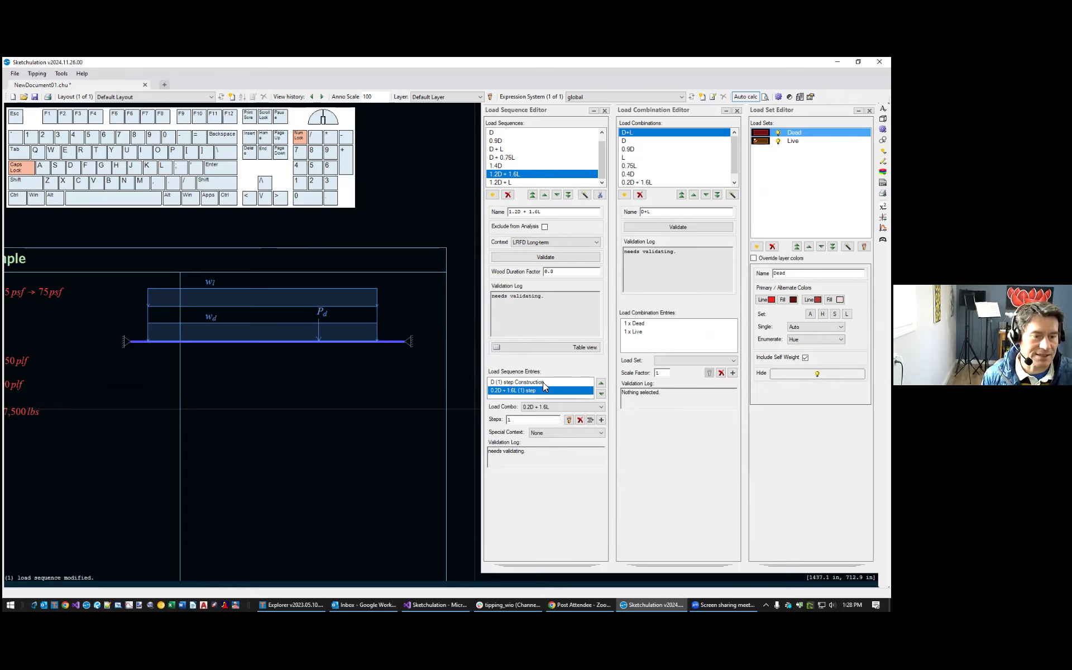
left_click(510, 143)
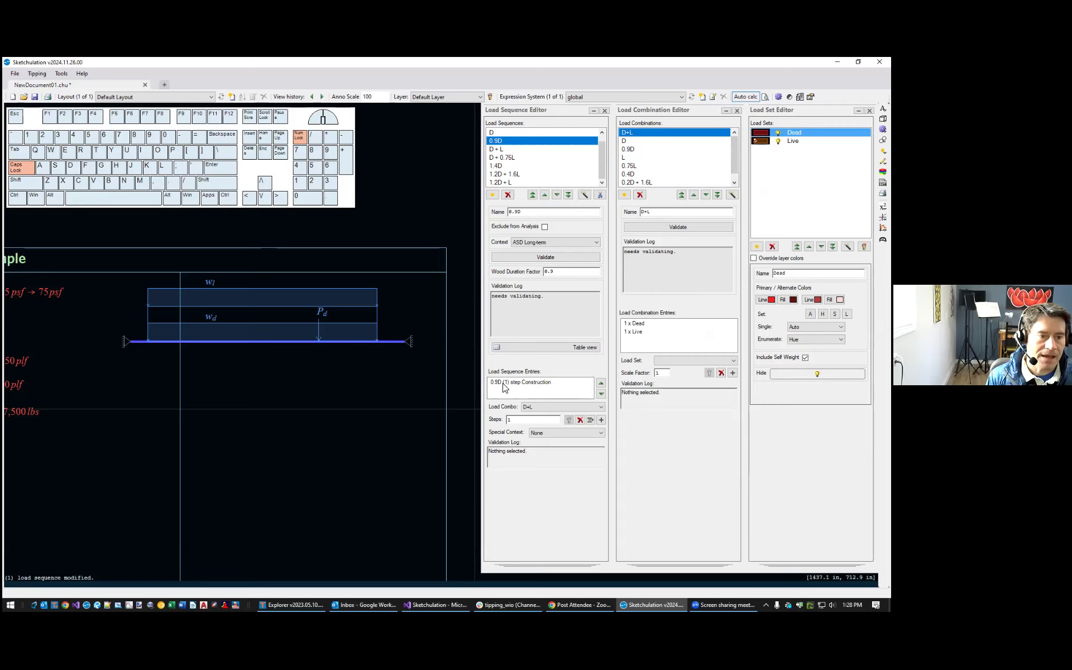
double_click(528, 299)
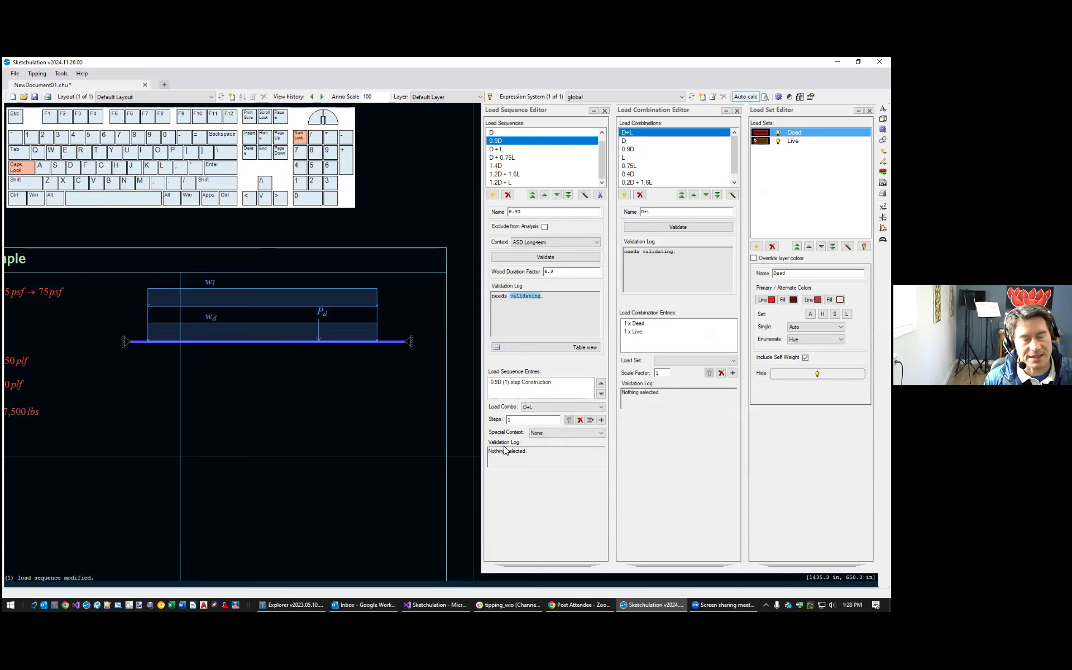
left_click(548, 256)
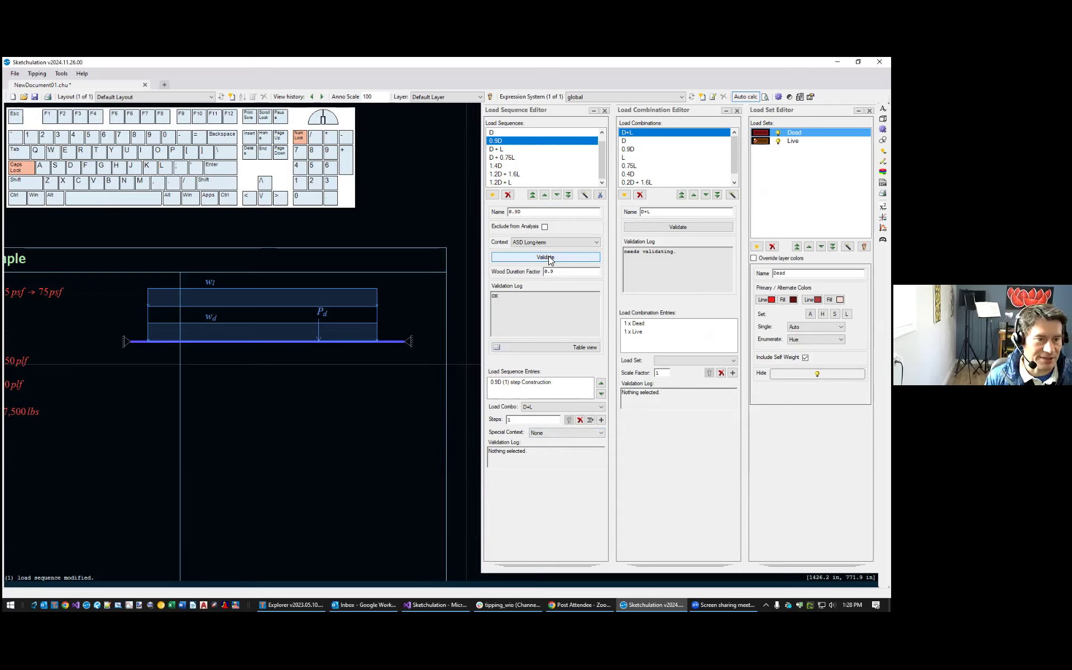
left_click(673, 228)
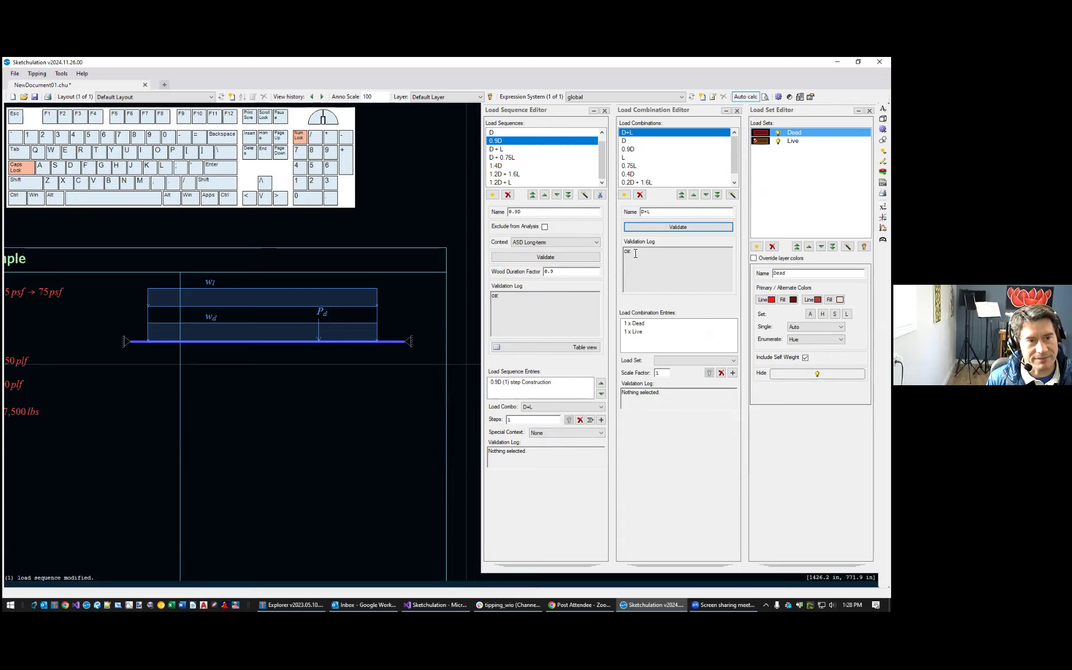
Validate all the load combinations and all the load sequences at once
left_click(687, 166)
left_click_drag(647, 131, 654, 227)
left_click(655, 228)
left_click(557, 167)
key("ctrl+a")
left_click(533, 256)
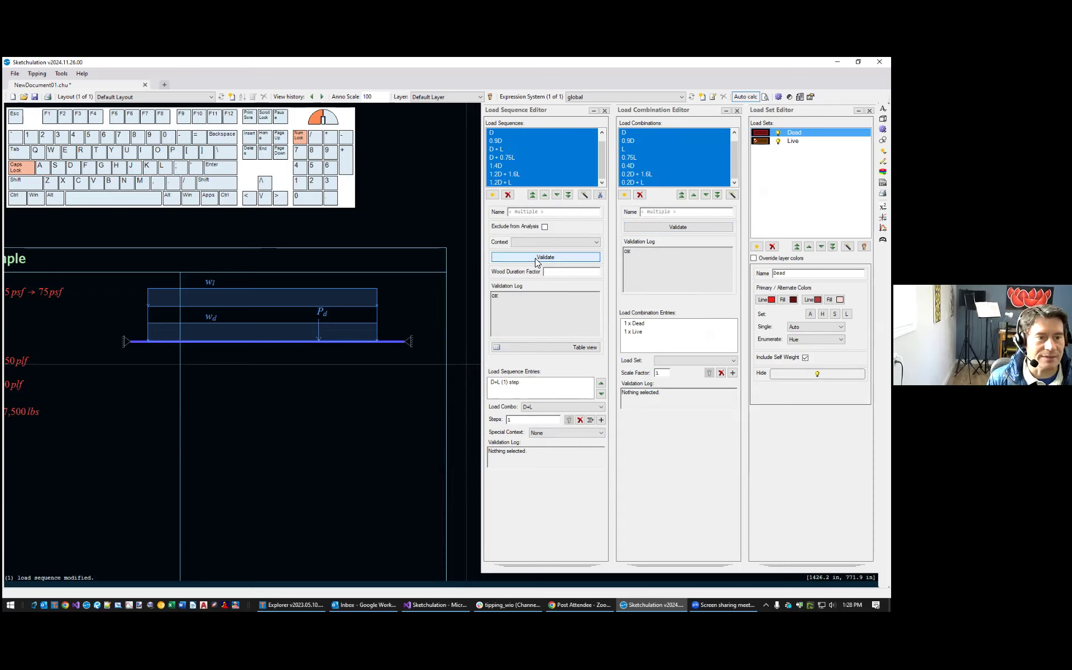
Review the D + L, D + 0.75L, 1.4D and 1.2D + 1.6L load sequences and the Live and Dead load sets
left_click(533, 149)
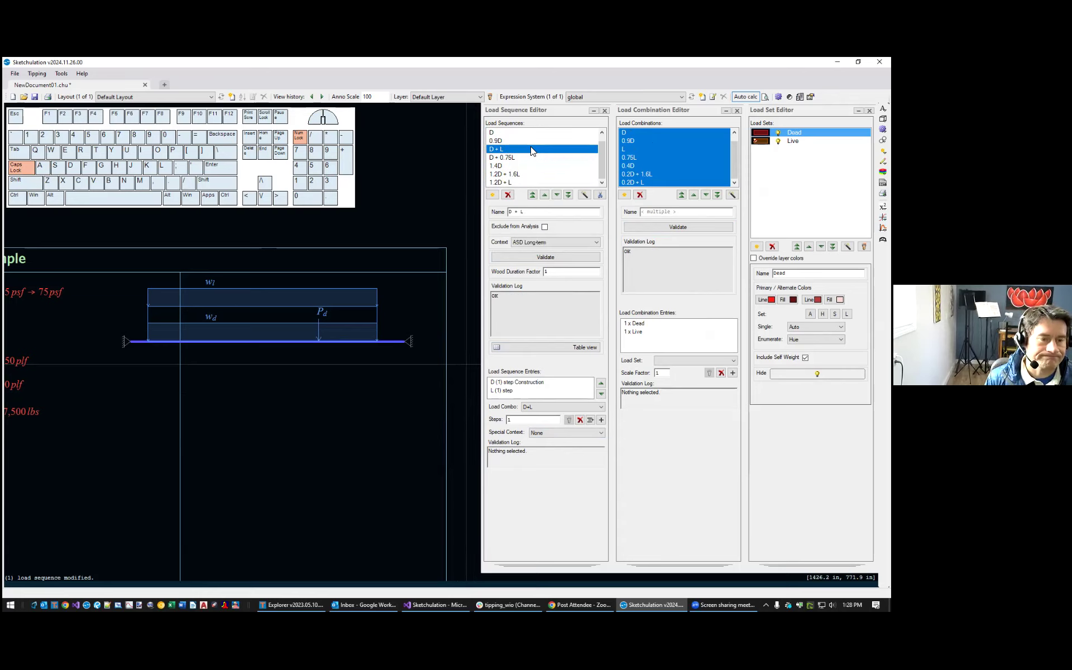
left_click(514, 158)
left_click(521, 174)
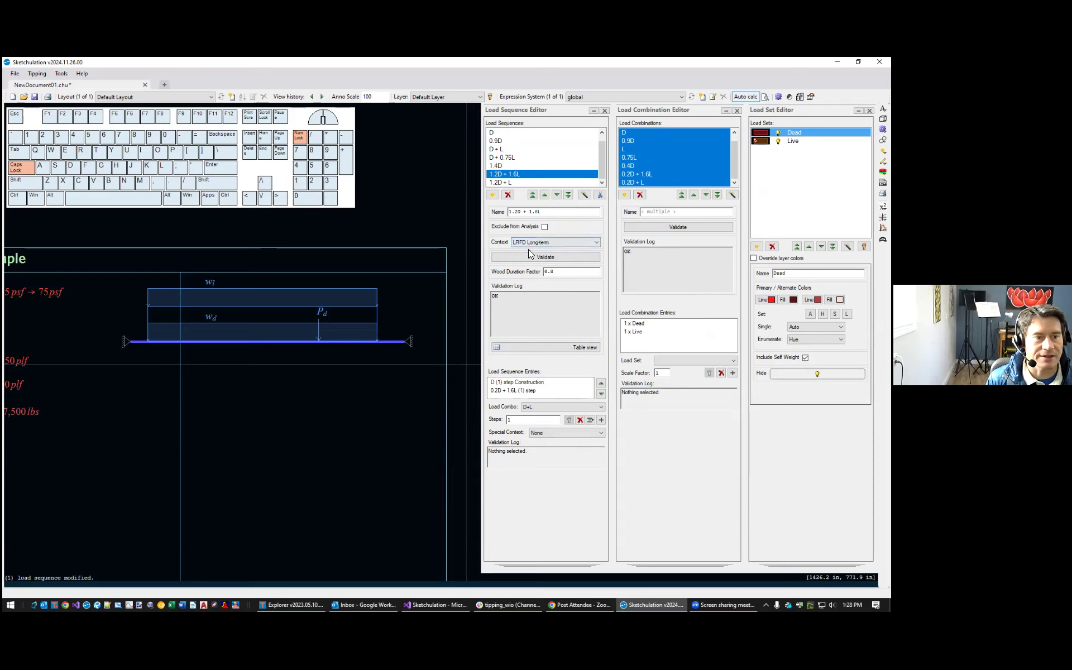
left_click(511, 166)
left_click(509, 157)
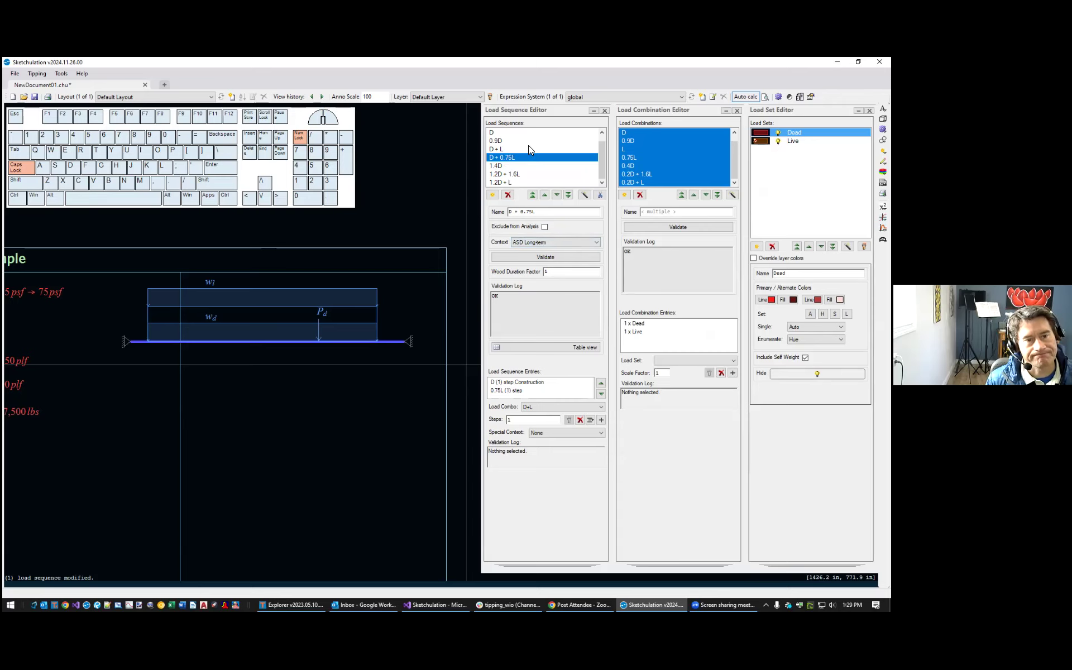
left_click(793, 140)
left_click(794, 133)
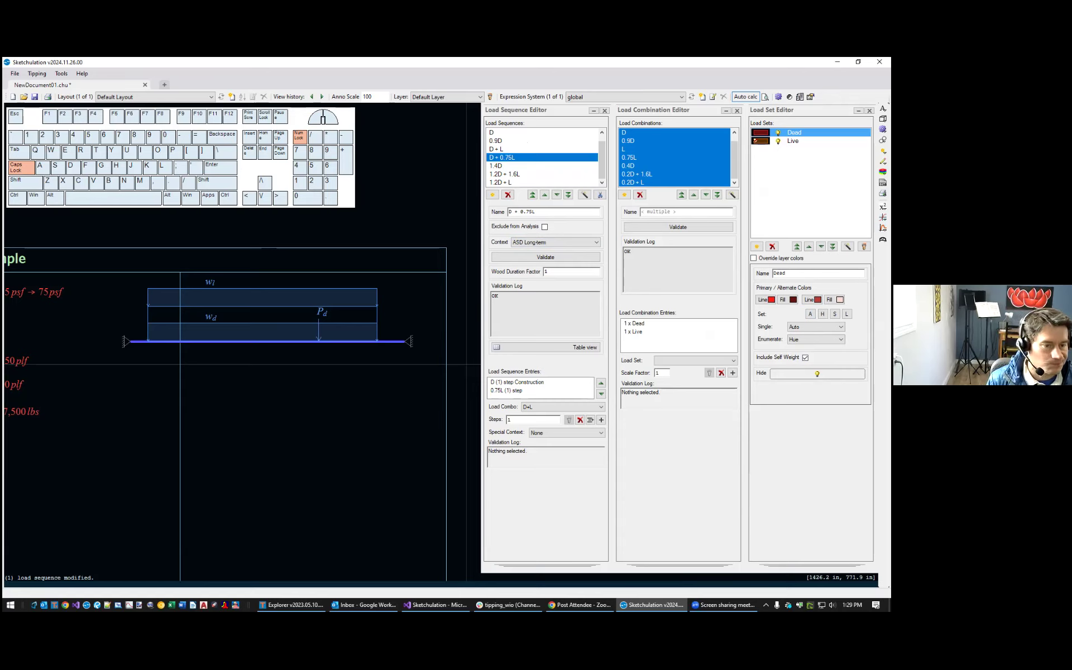
Close the load editors and open the Frame Element Types editor with the fet command
left_click(603, 109)
scroll(478, 327, "up", 1)
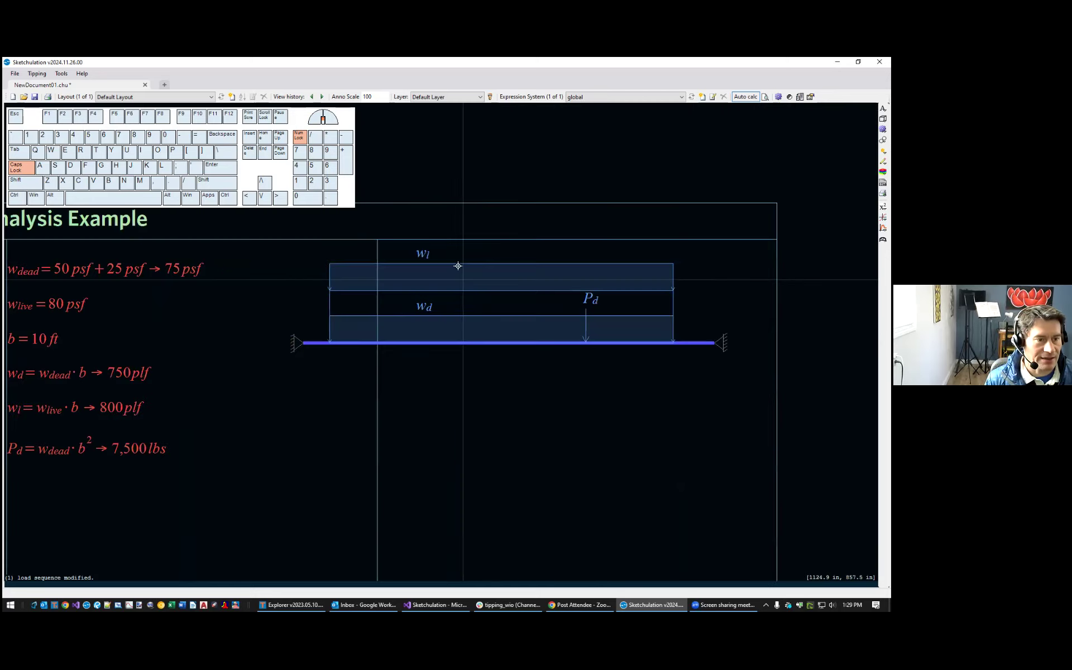
middle_click_drag(628, 313, 552, 371)
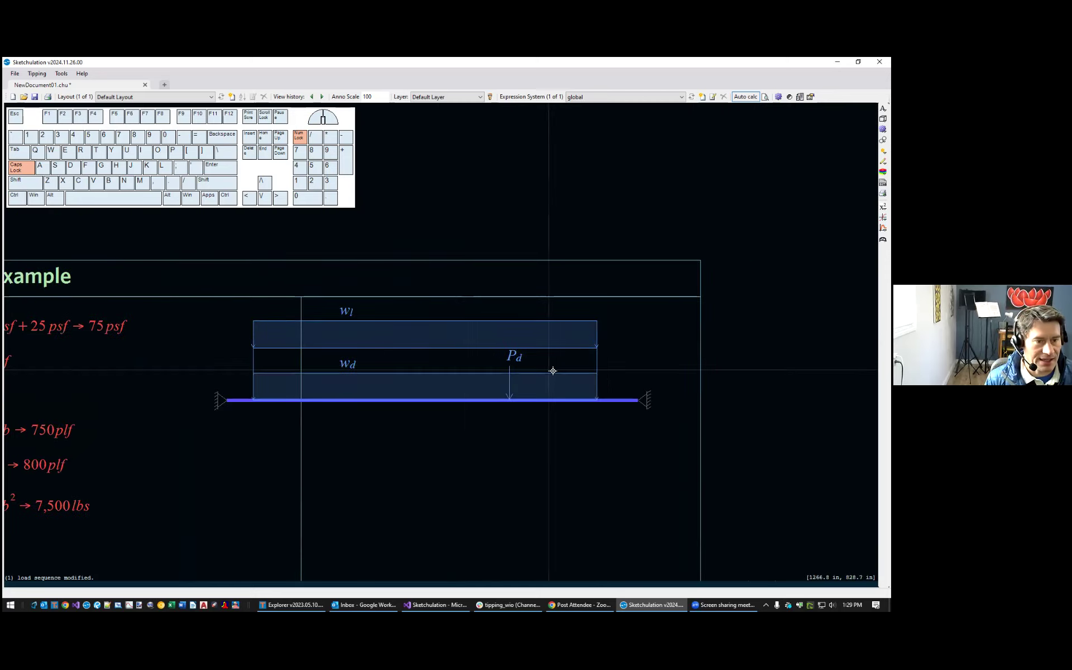
left_click(621, 402)
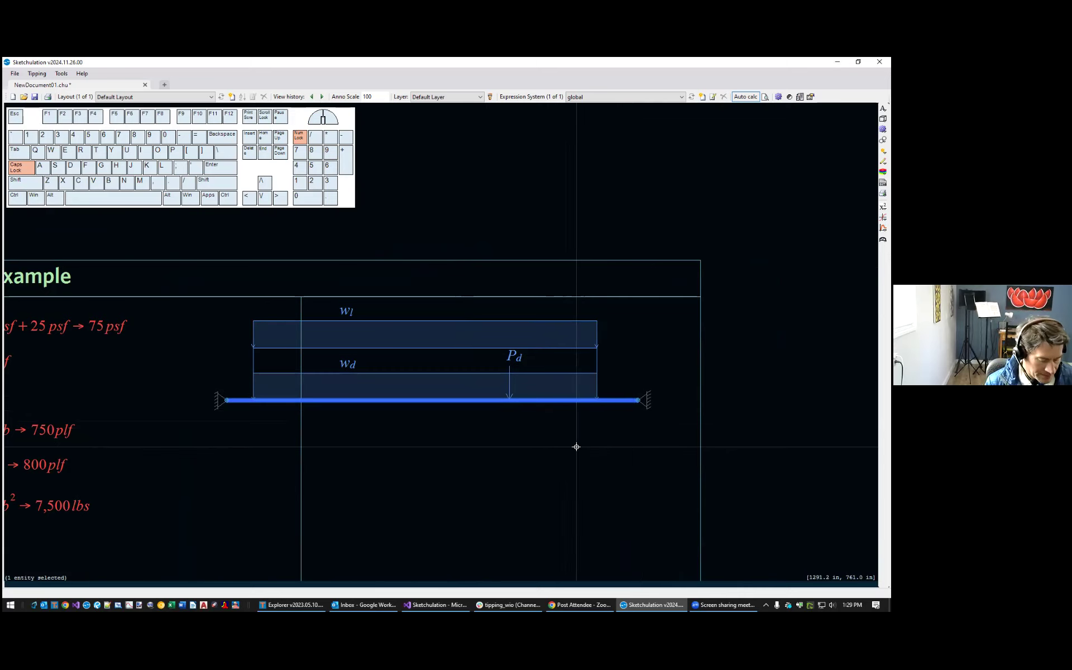
scroll(576, 447, "down", 2)
key("Escape")
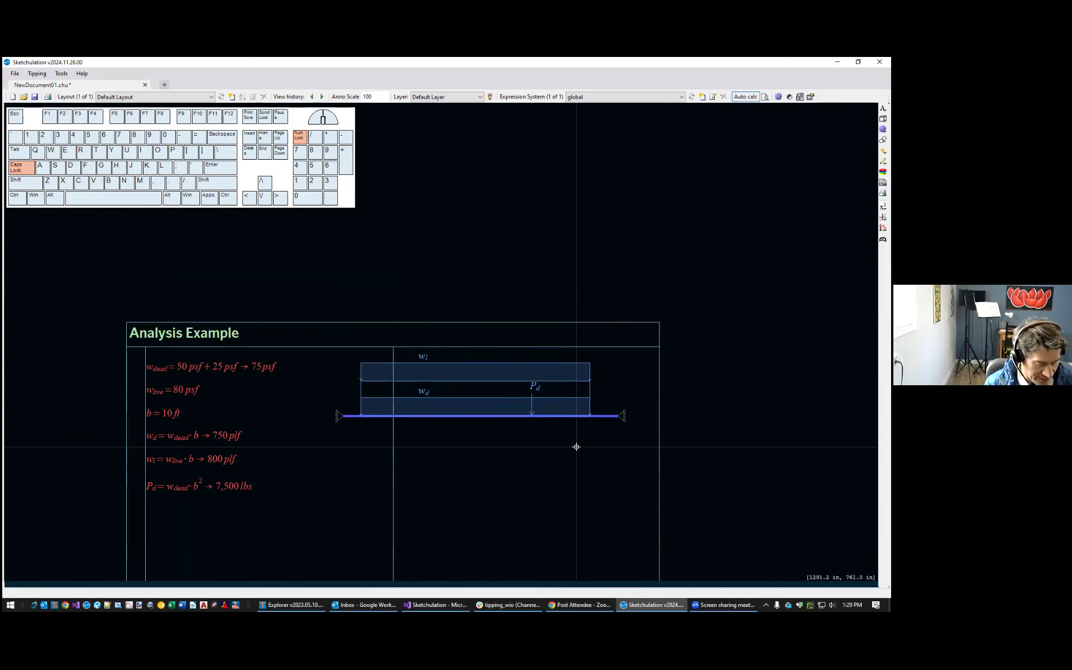
type("fet")
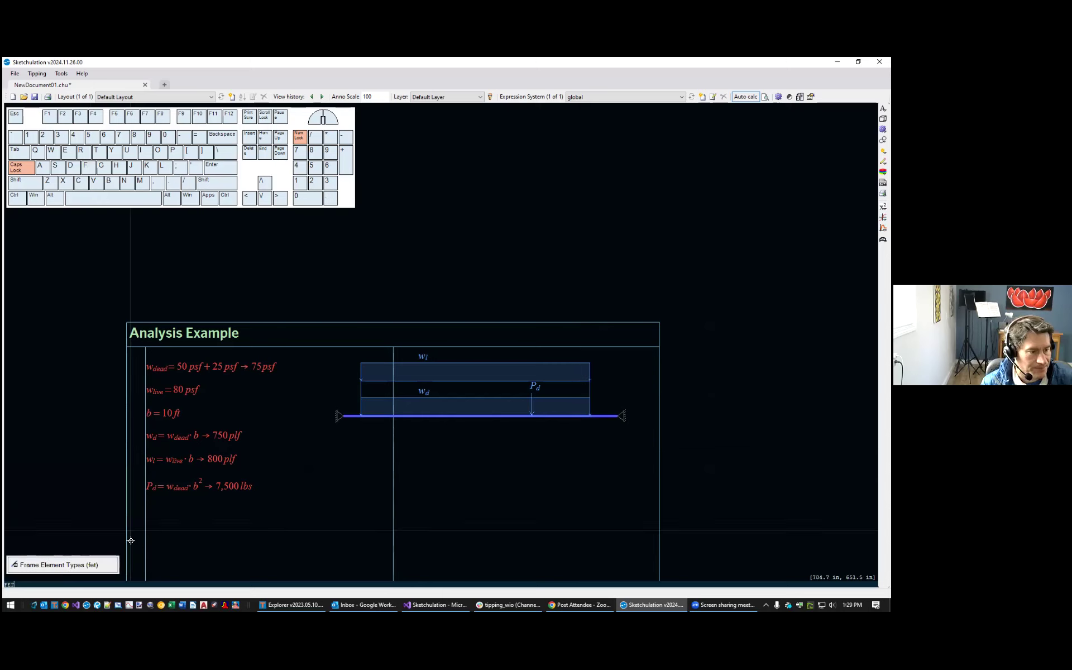
left_click(89, 565)
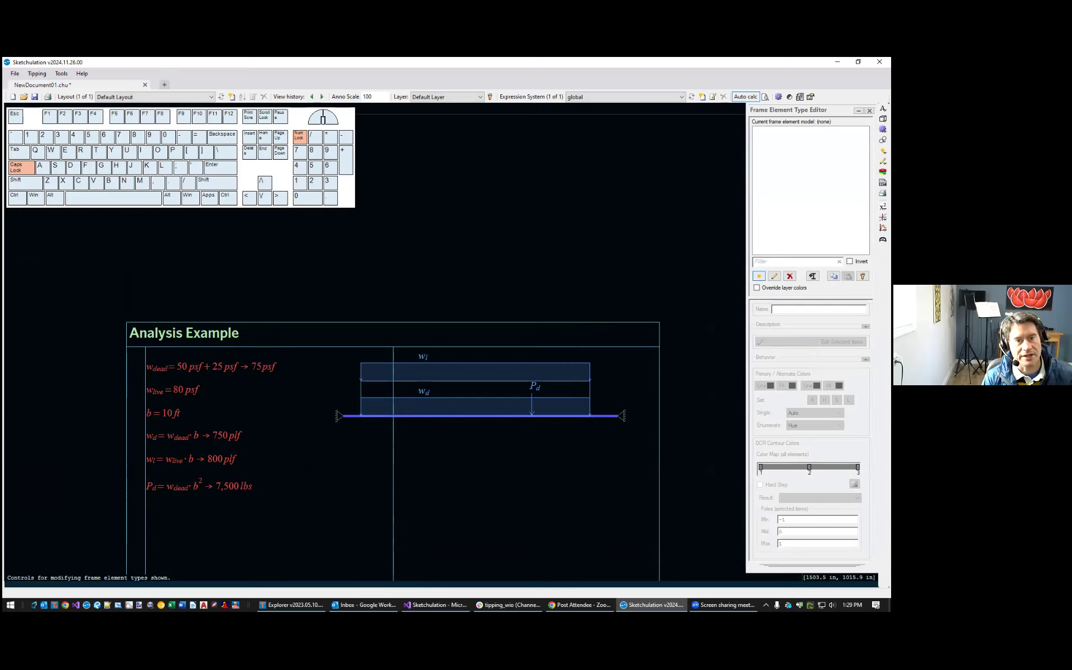
Start a new frame element type with AISC design and the W18x35 cross section
left_click(758, 276)
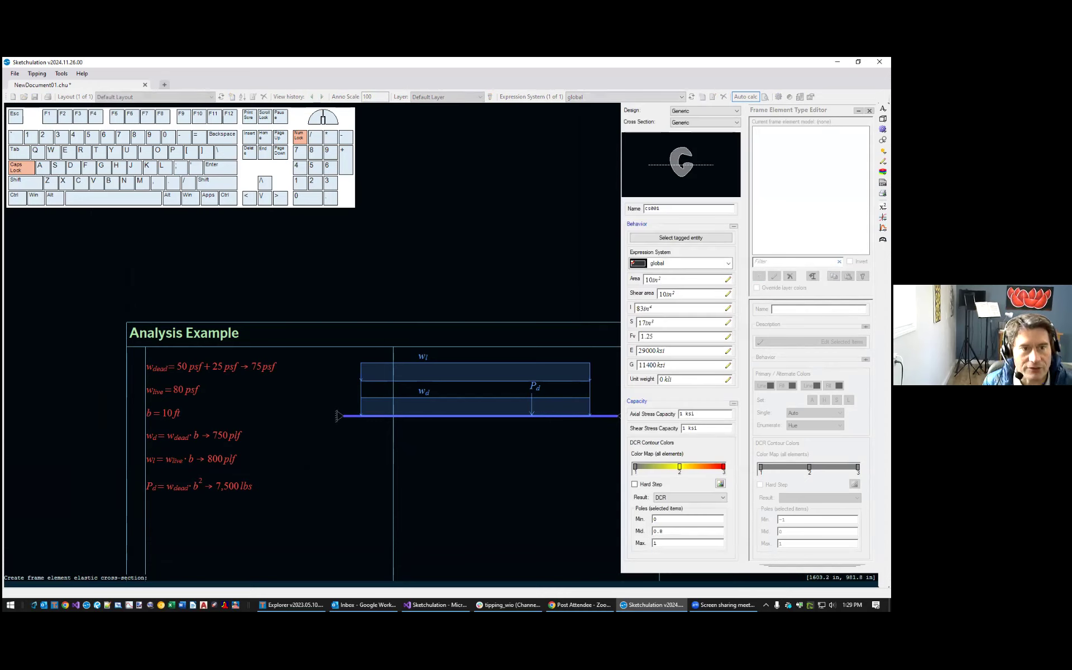
left_click(695, 112)
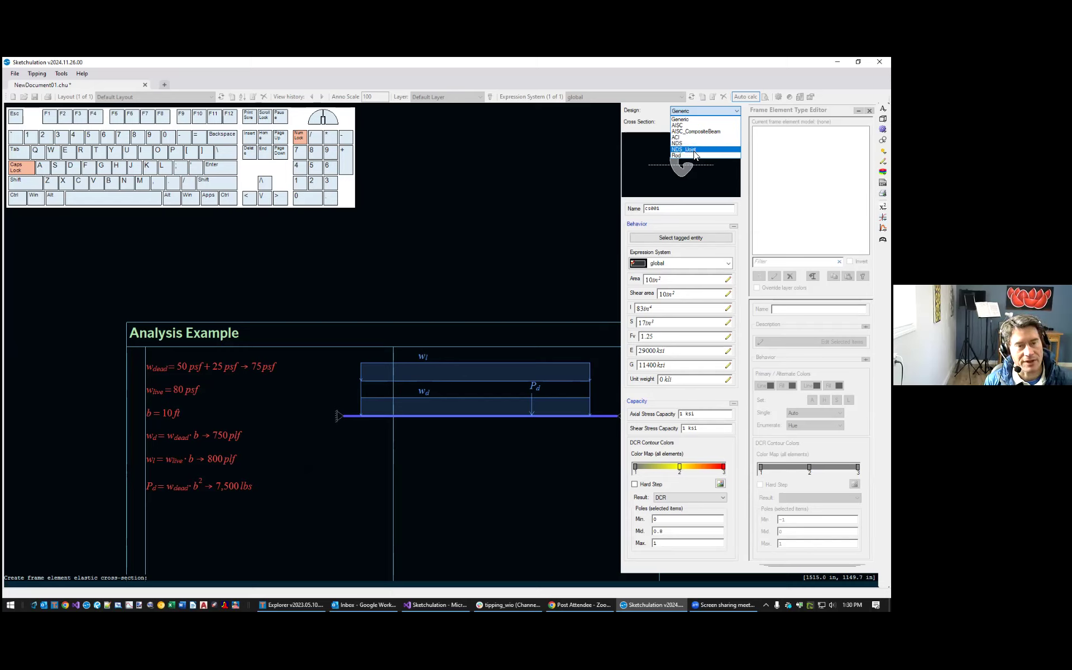
left_click(711, 126)
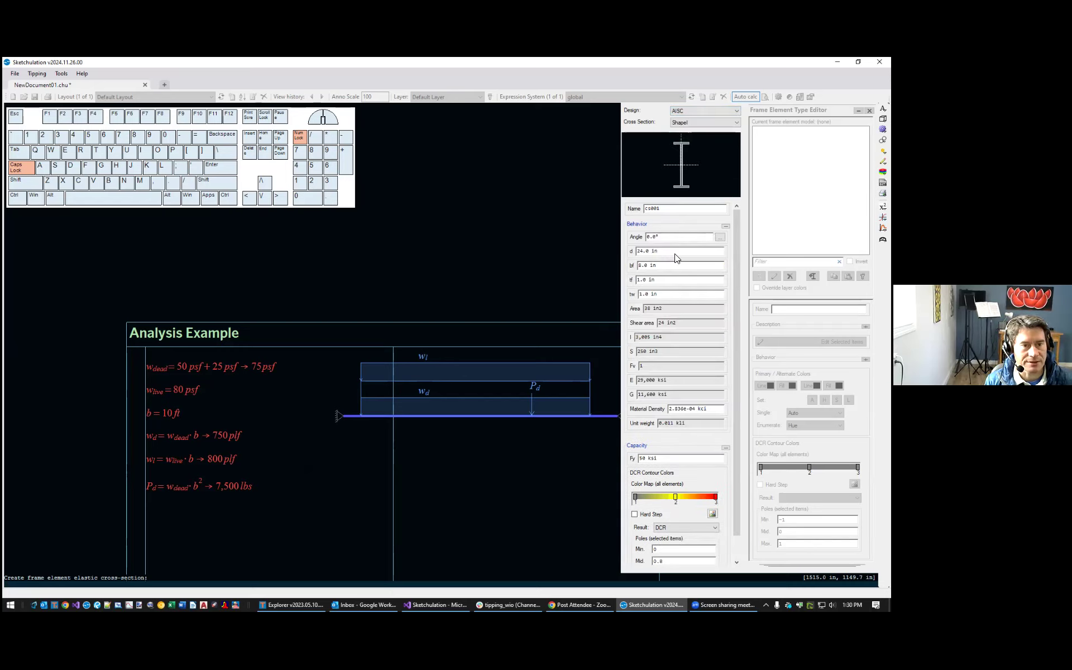
left_click(695, 123)
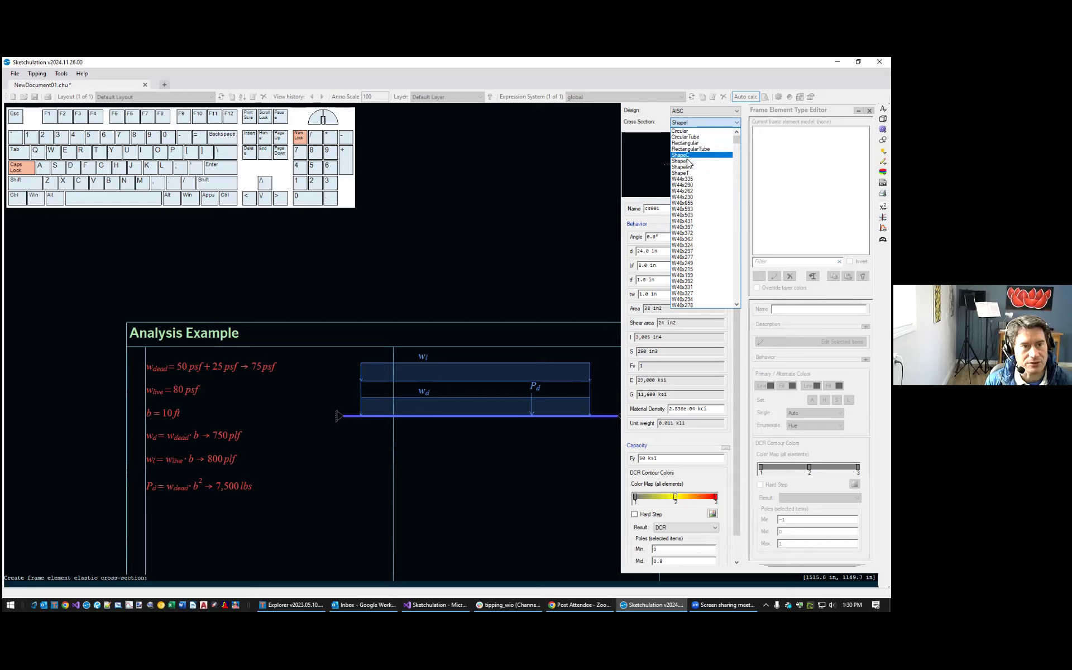
scroll(697, 218, "down", 5)
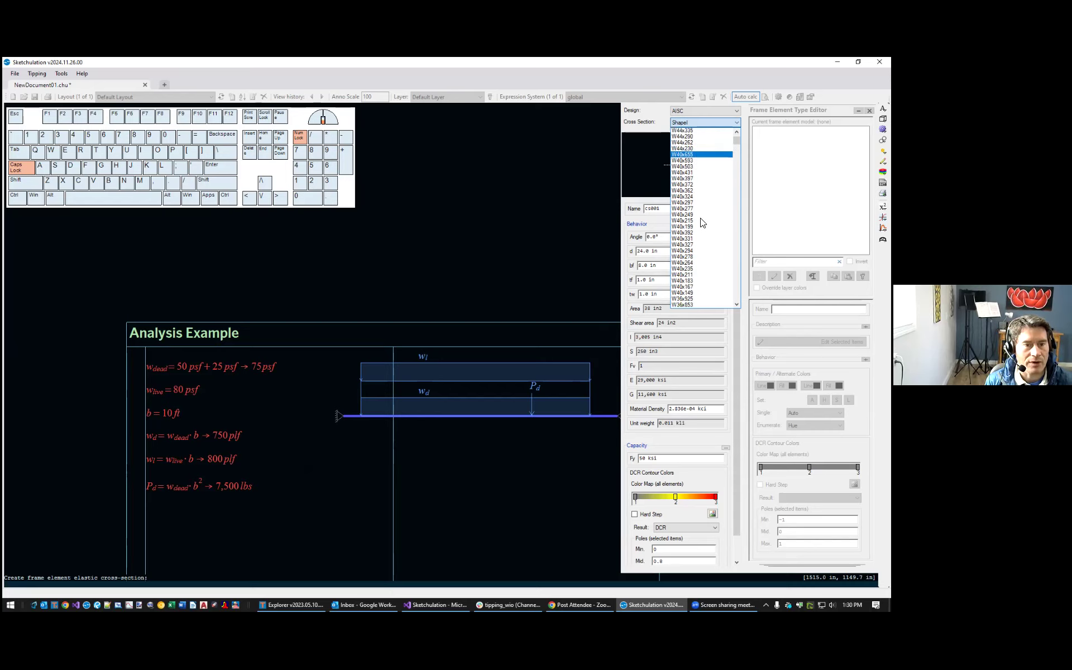
type("w18x")
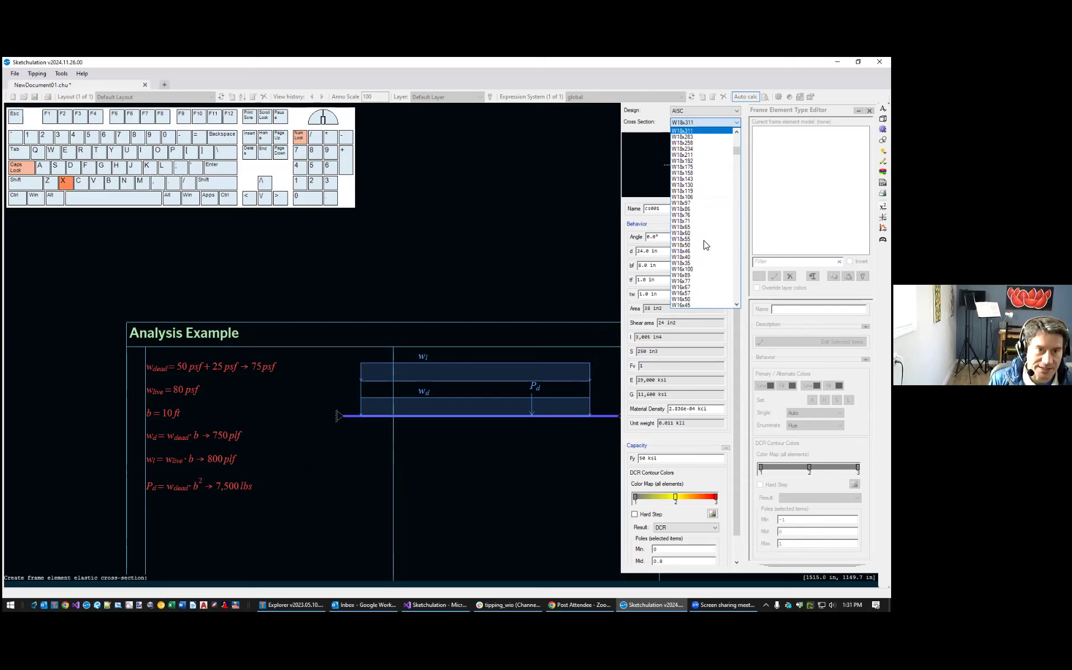
type("3")
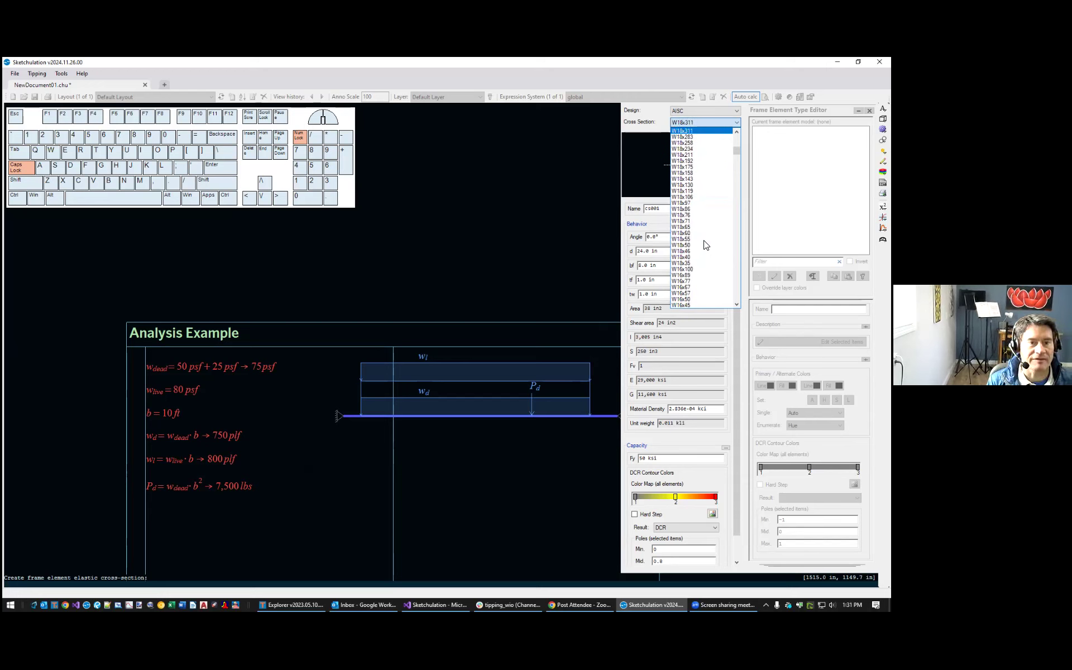
scroll(718, 254, "down", 1)
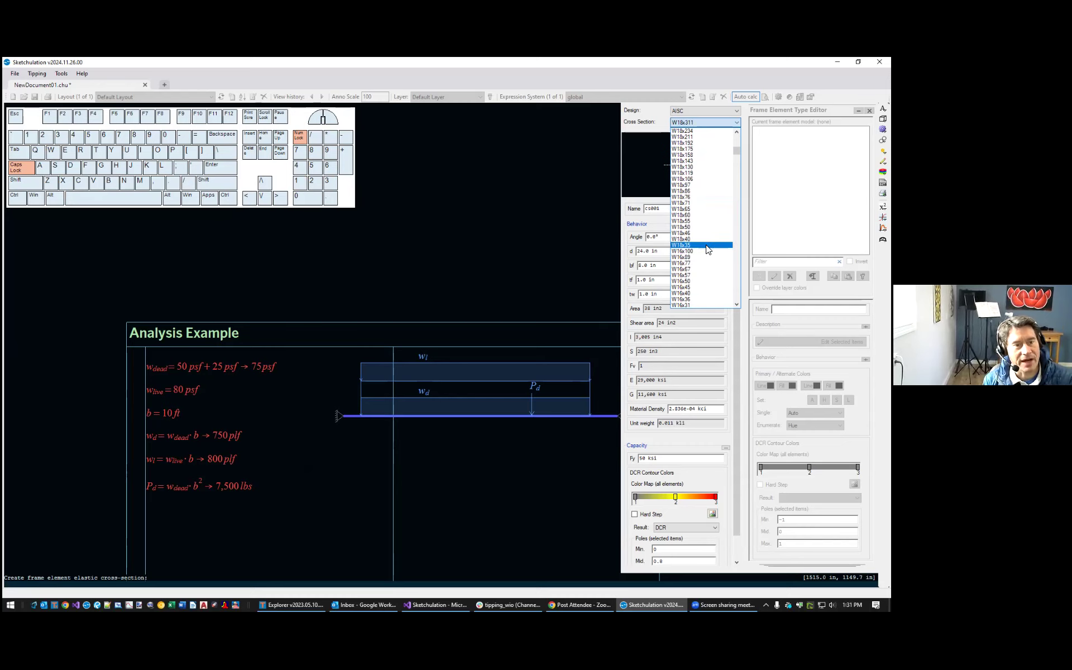
left_click(706, 246)
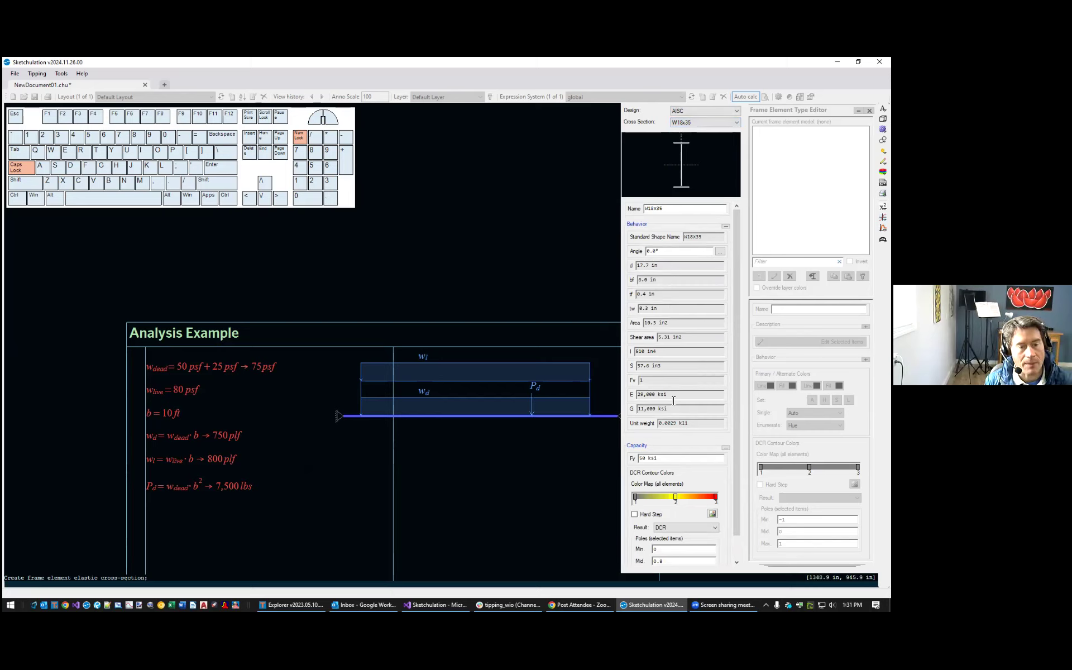
Try the W18x35 section at angles of 90° and 45°, and set the angle back to 0°
left_click_drag(660, 266, 637, 266)
left_click(663, 281)
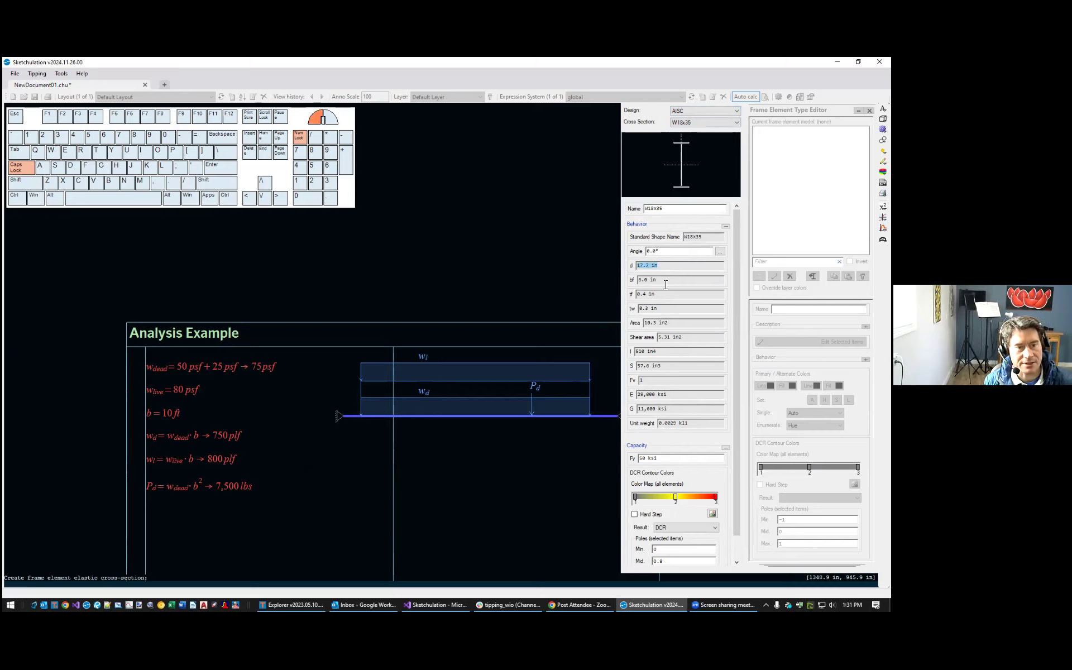
left_click_drag(678, 252, 637, 250)
type("90")
left_click(672, 267)
left_click_drag(666, 252, 647, 252)
type("45")
left_click(670, 267)
left_click_drag(659, 251, 646, 252)
type("0")
left_click(673, 264)
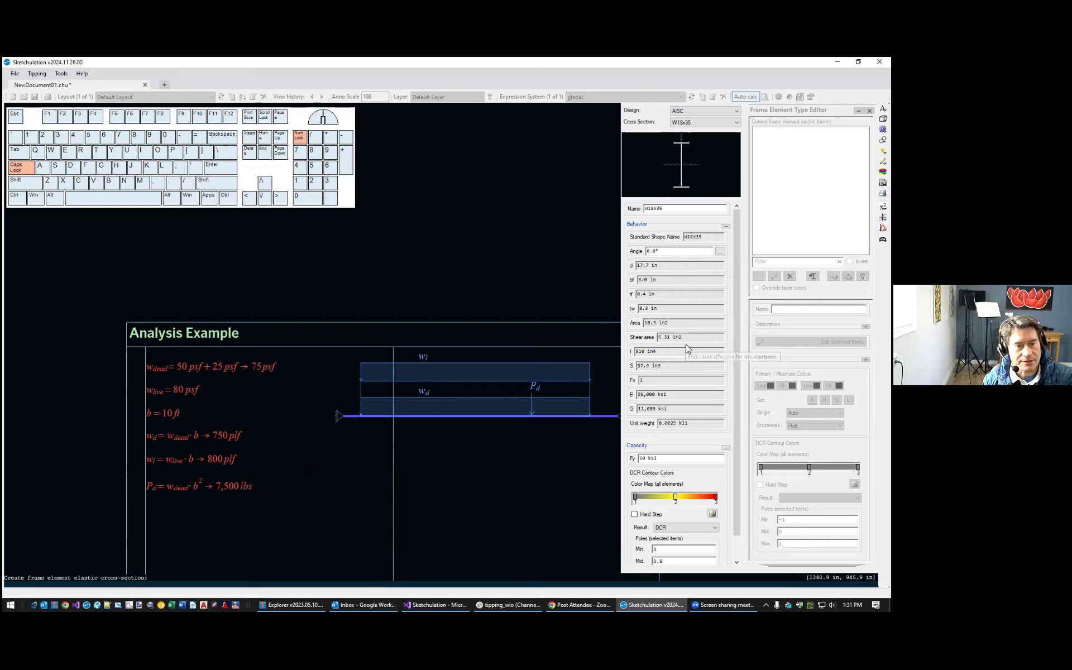
Check the Fy capacity of the W18x35 section and accept the new frame element type
scroll(674, 428, "down", 1)
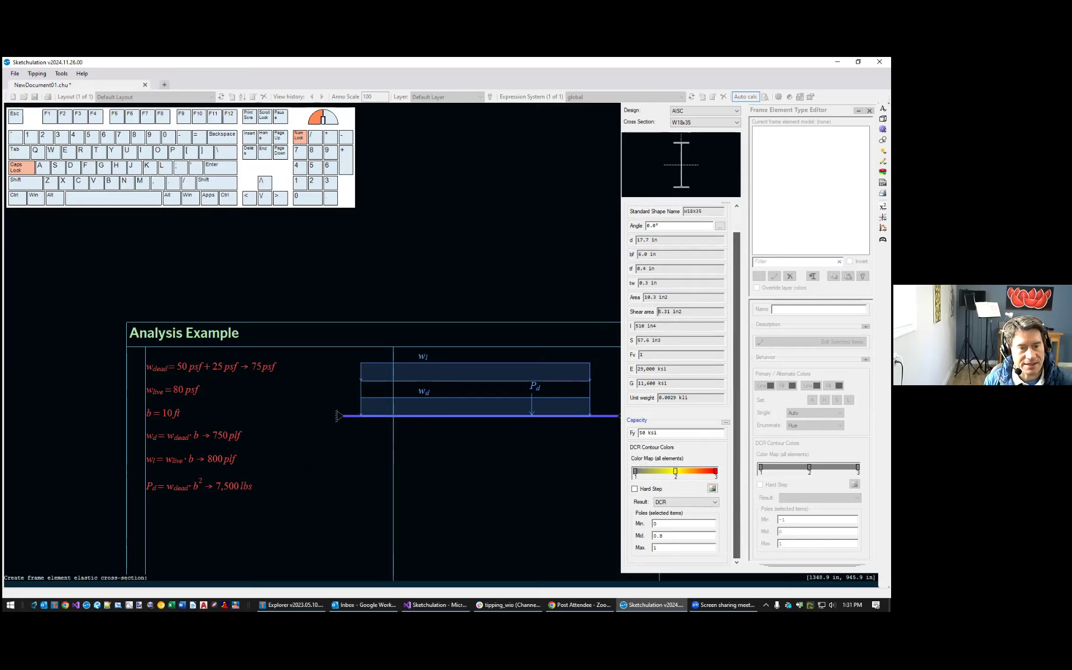
left_click_drag(659, 435, 634, 432)
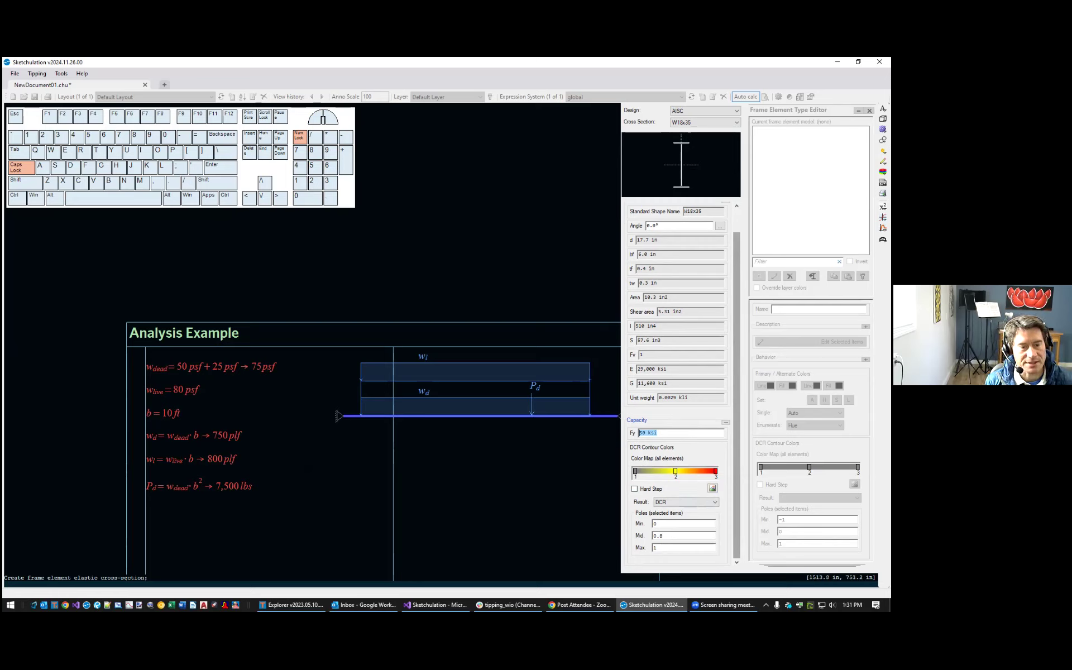
left_click_drag(737, 441, 736, 410)
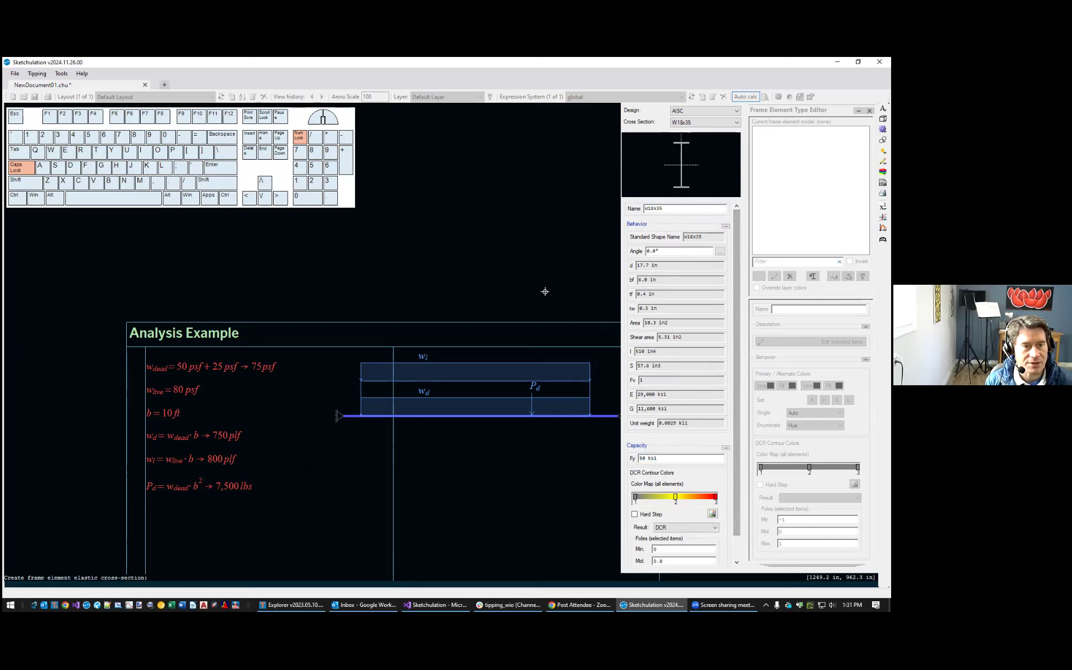
right_click(567, 232)
Apply the W18x35 frame element type to the beam under the distributed loads
left_click(788, 139)
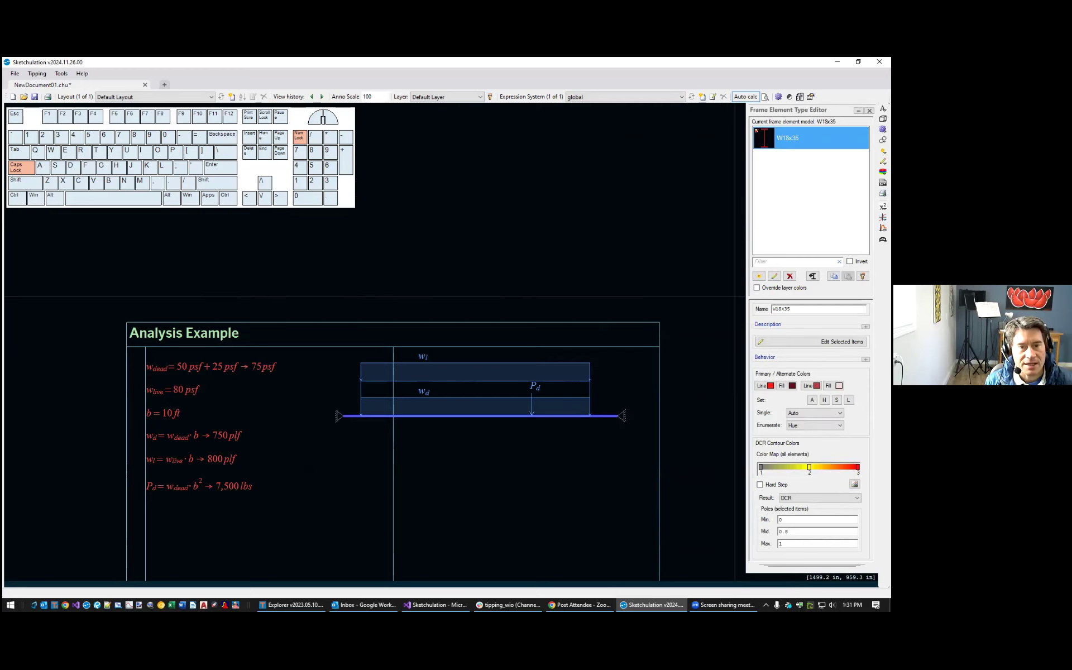
left_click(862, 276)
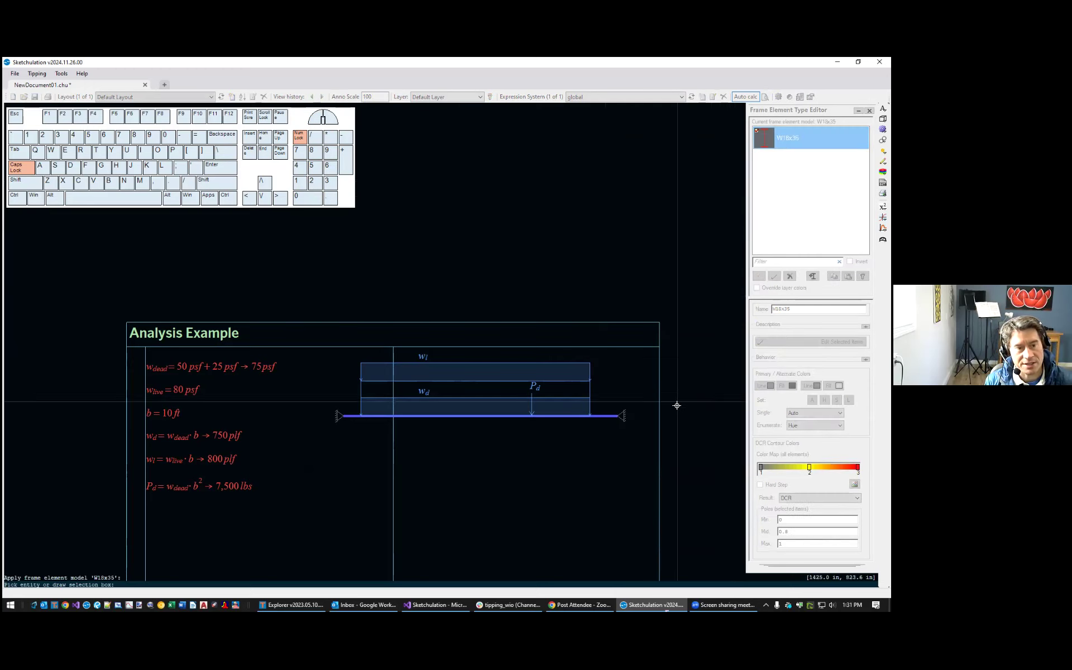
left_click(605, 419)
mouse_move(639, 505)
middle_mouse_down()
mouse_move(648, 477)
mouse_move(640, 415)
middle_mouse_up()
key("Return")
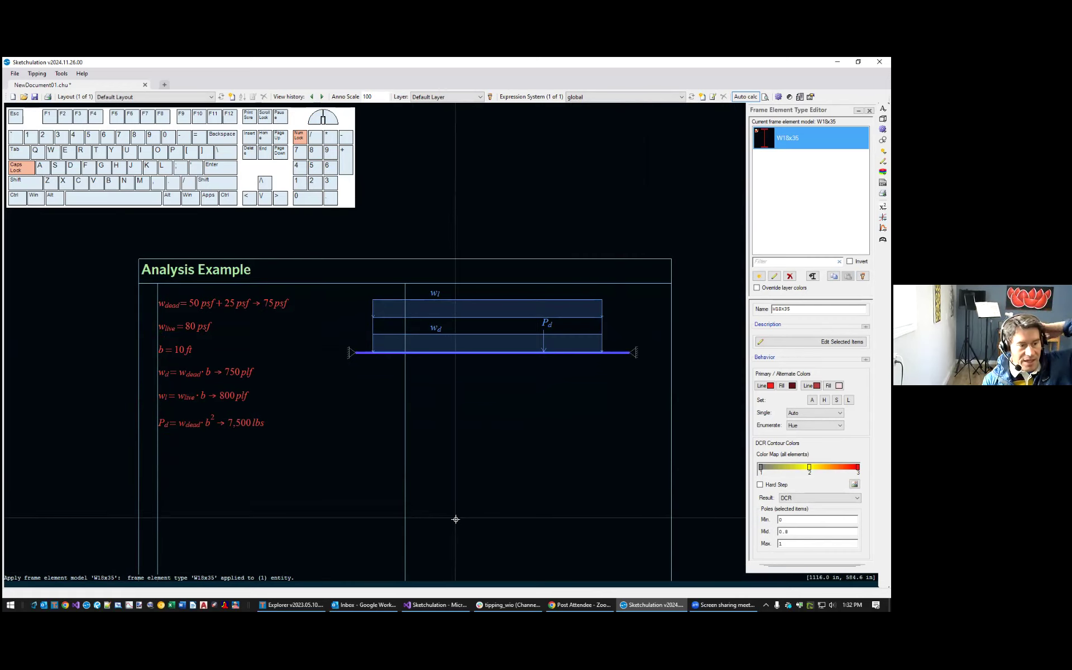
Open the properties of the W18x35 beam and review its Behavior and Capacity settings
left_click(615, 352)
middle_click_drag(592, 399, 573, 401)
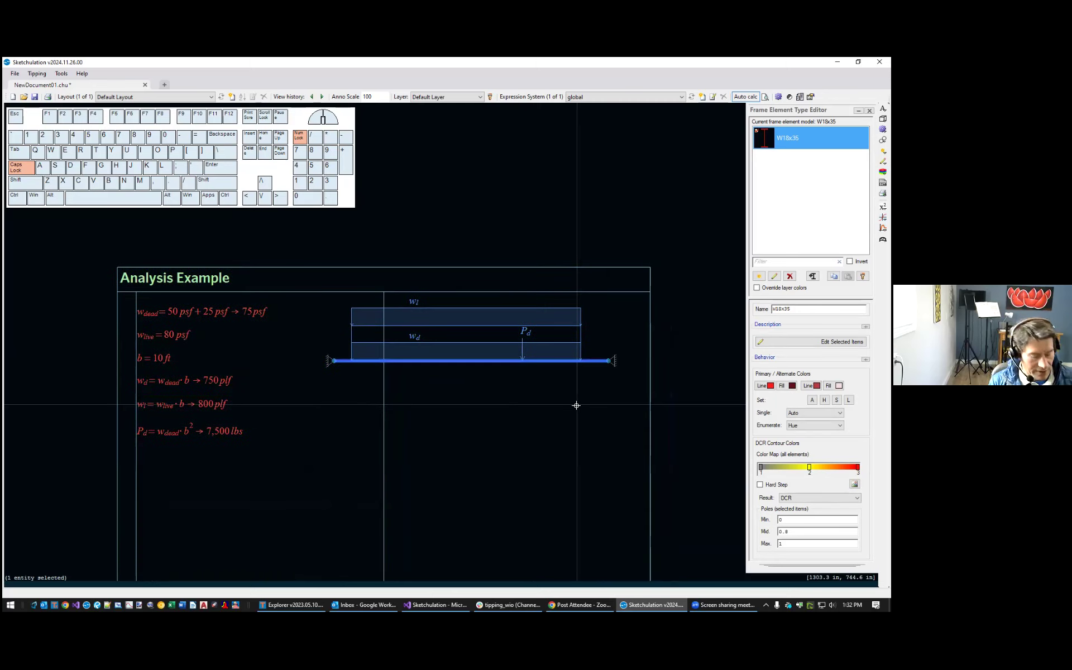
type("mo")
key("Return")
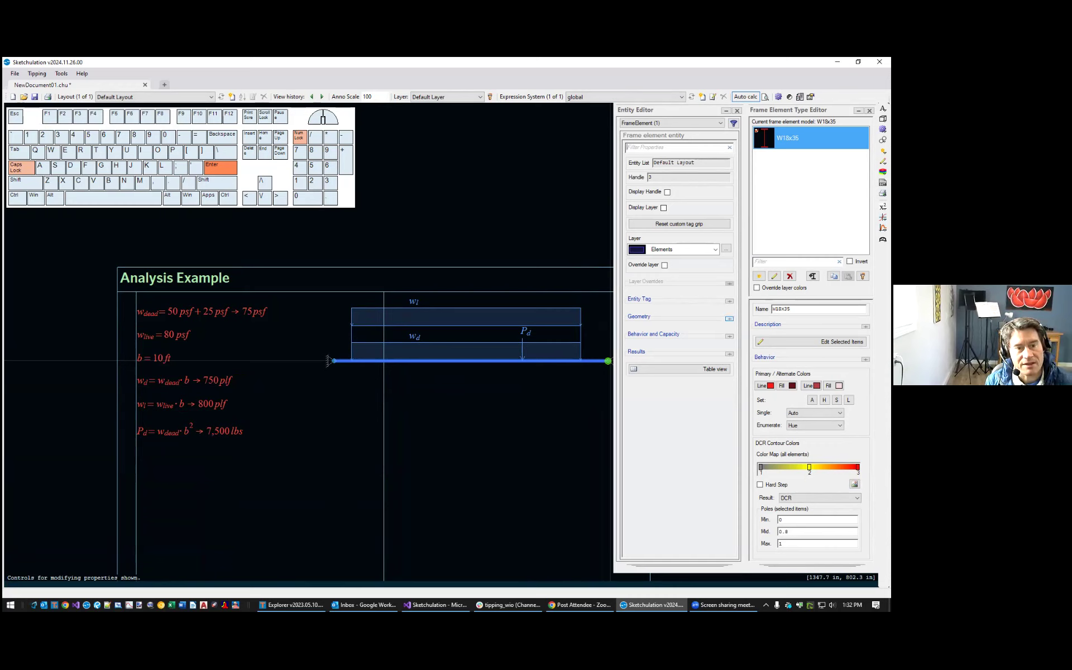
left_click(730, 336)
left_click_drag(732, 337, 732, 386)
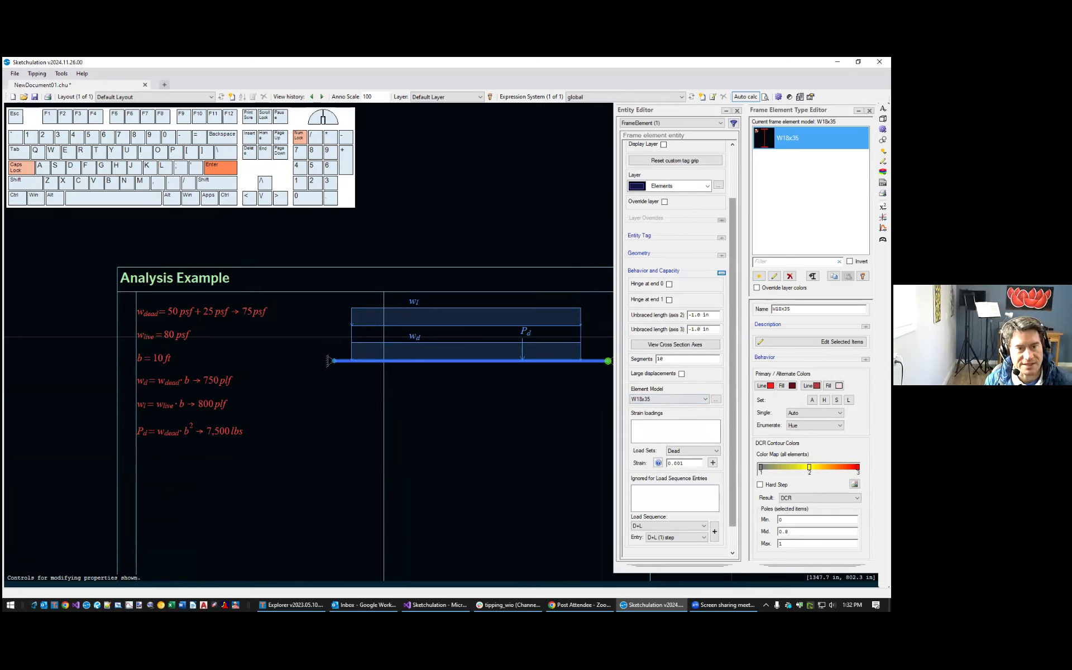
scroll(675, 390, "down", 1)
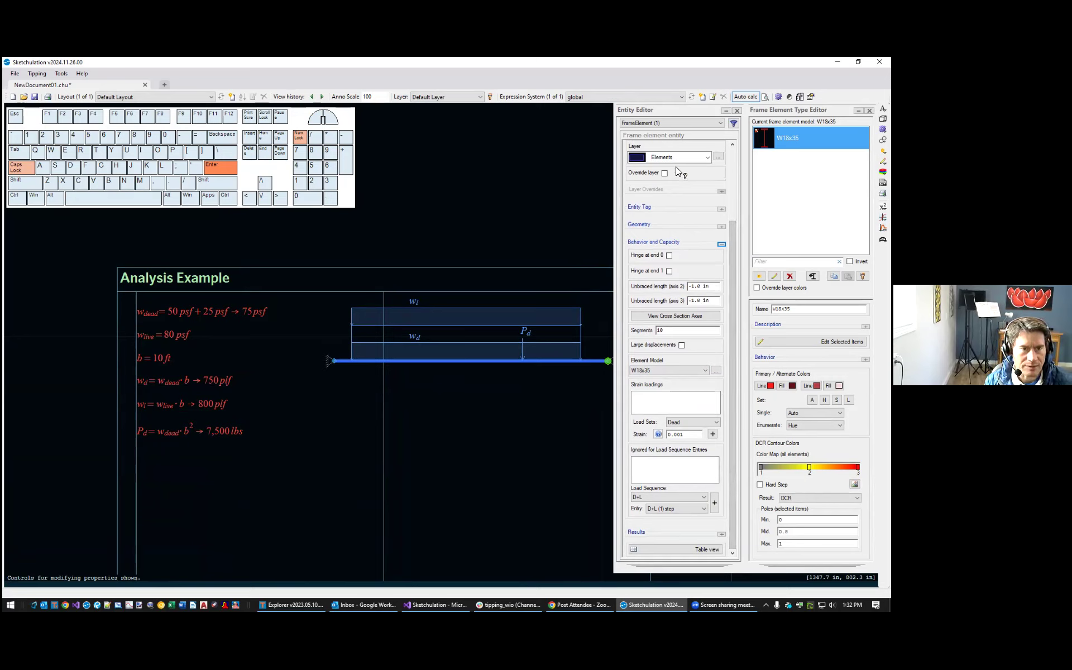
scroll(675, 156, "up", 3)
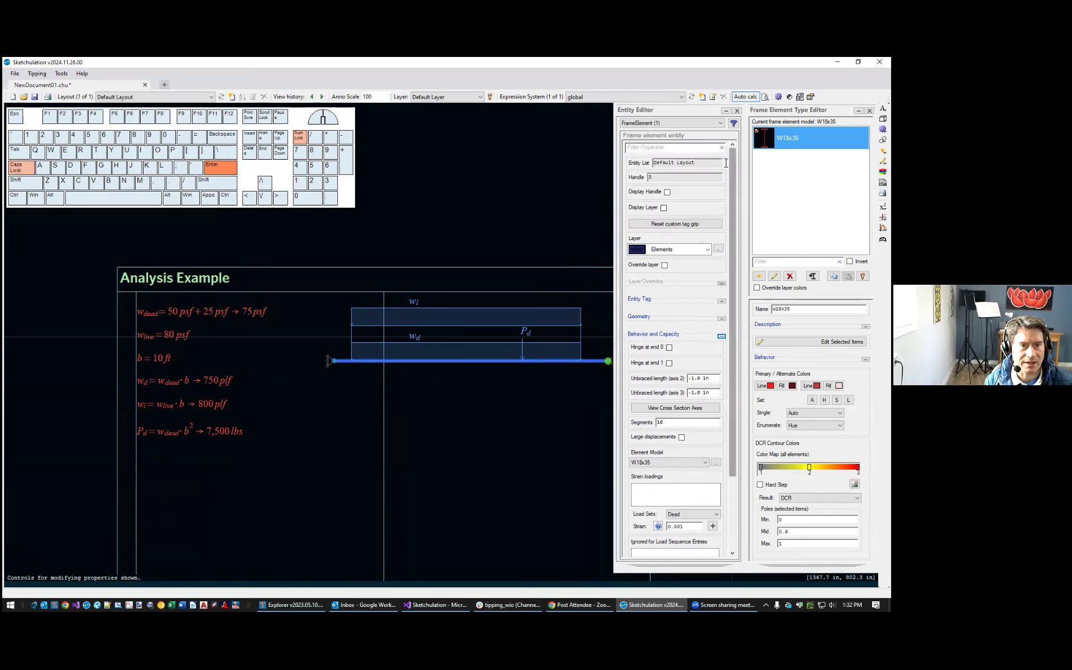
Filter the beam's properties by LAB and set its geometry label to Length
left_click(674, 150)
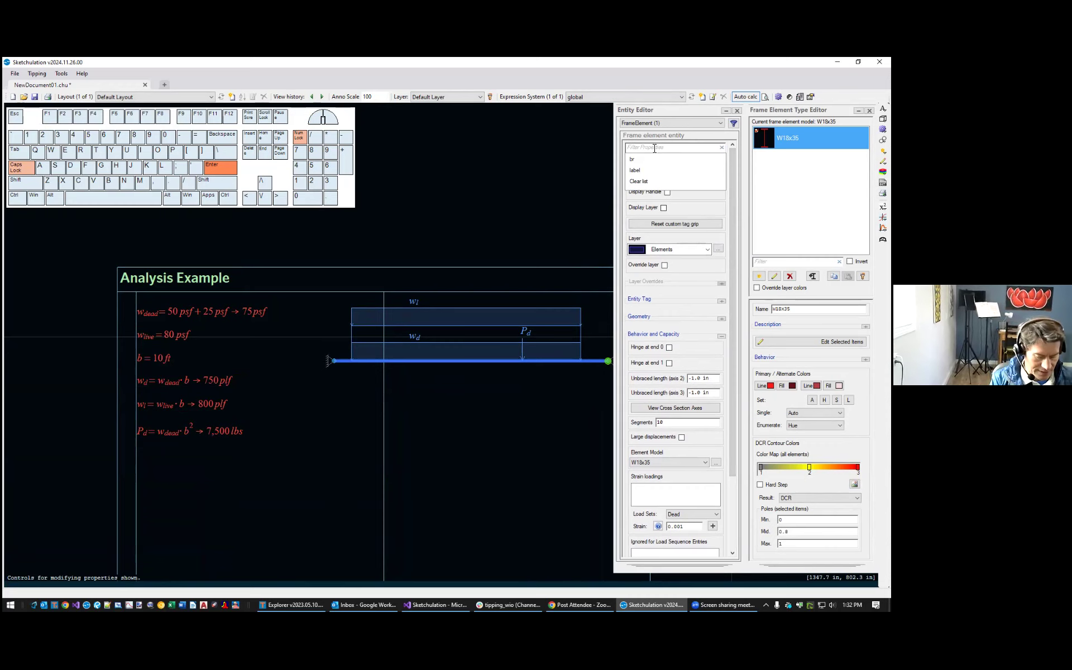
type("LAB")
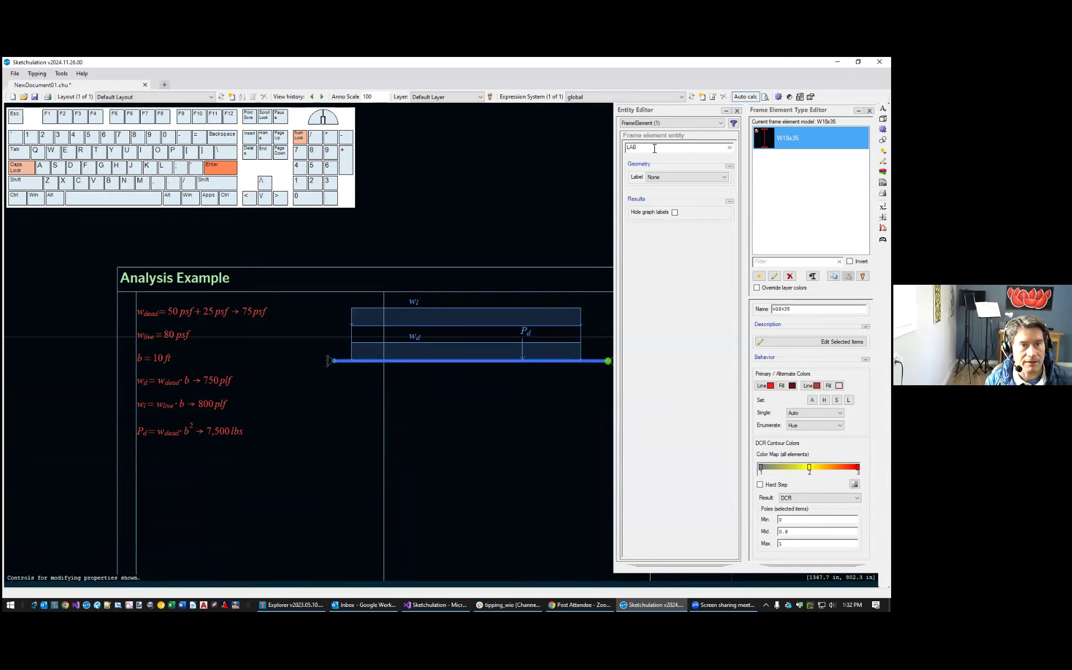
left_click(687, 178)
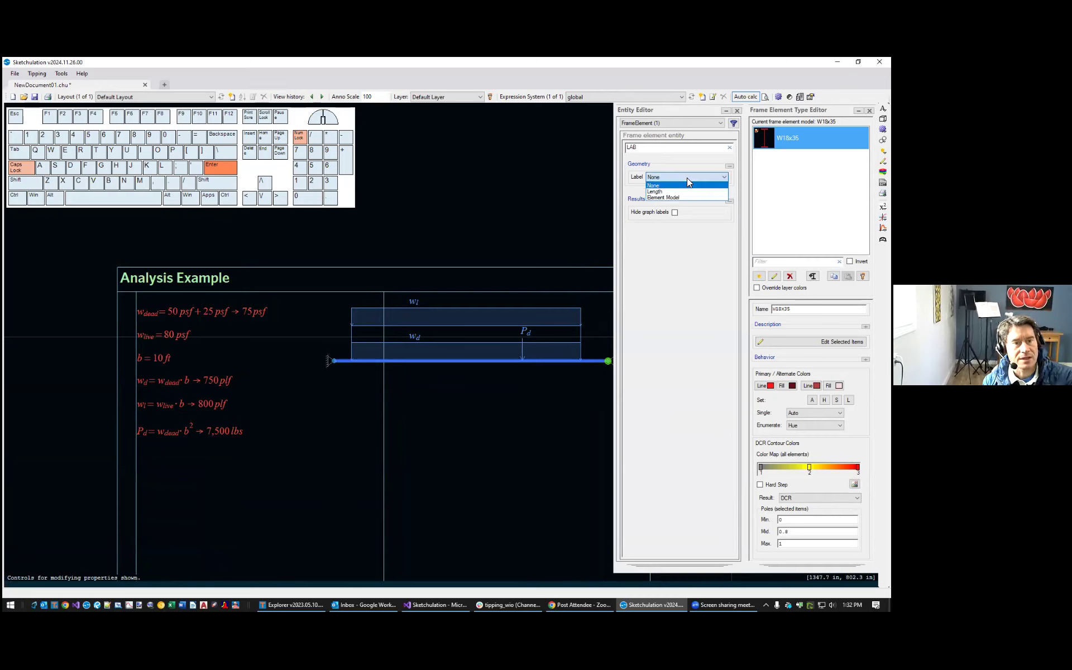
left_click(689, 195)
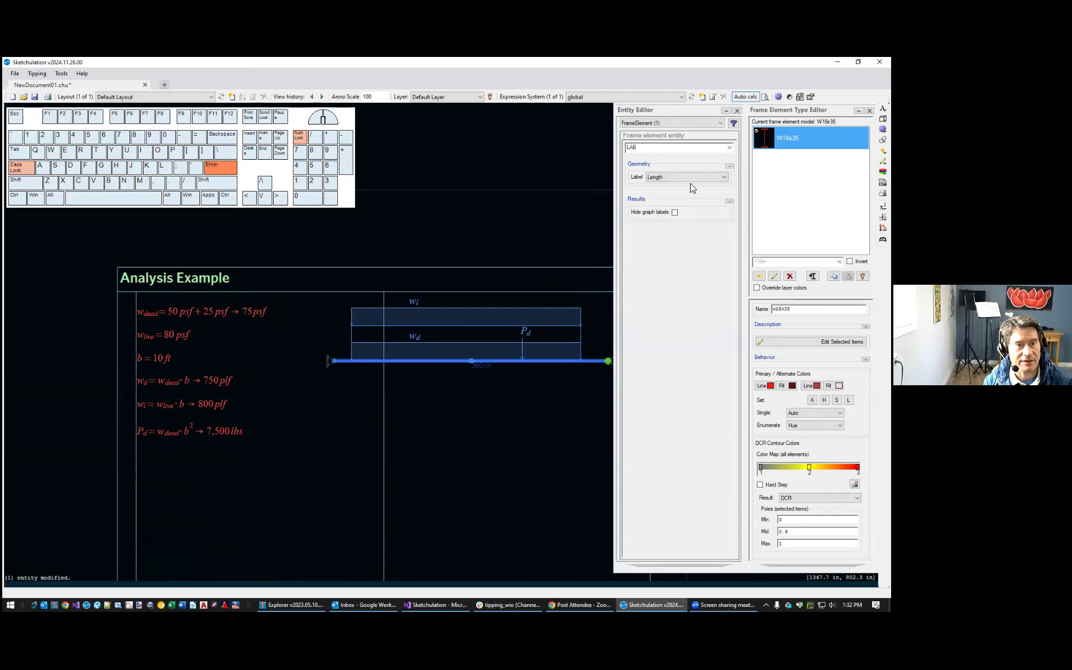
scroll(488, 370, "up", 3)
Set the beam's geometry label to Element Model and clear the property filter
left_click(680, 173)
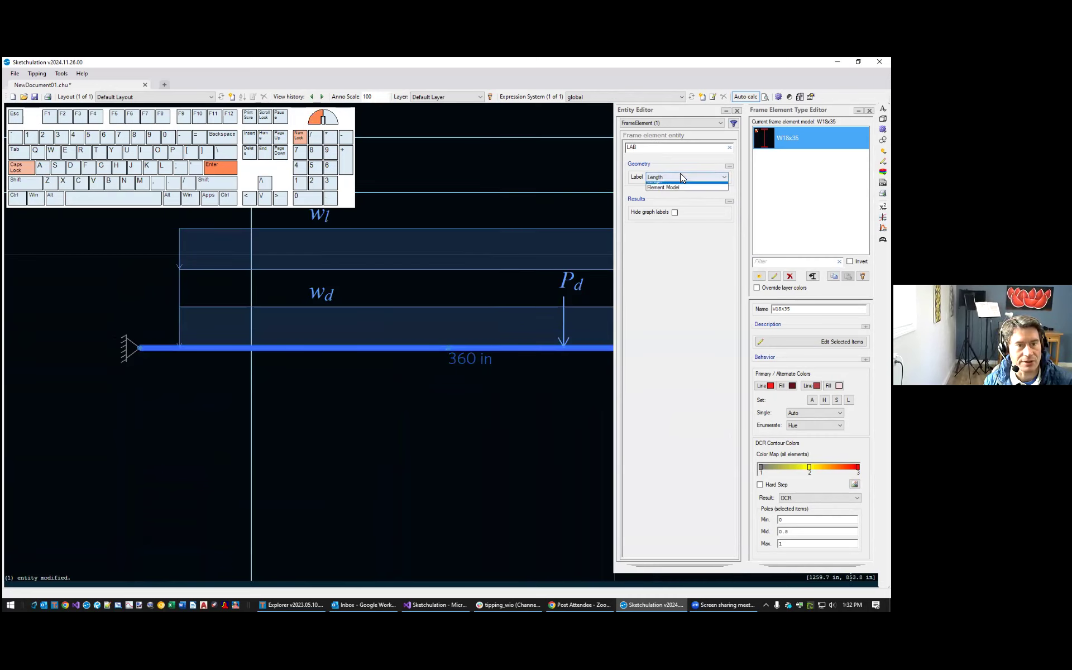
left_click(675, 193)
middle_click_drag(396, 403, 270, 435)
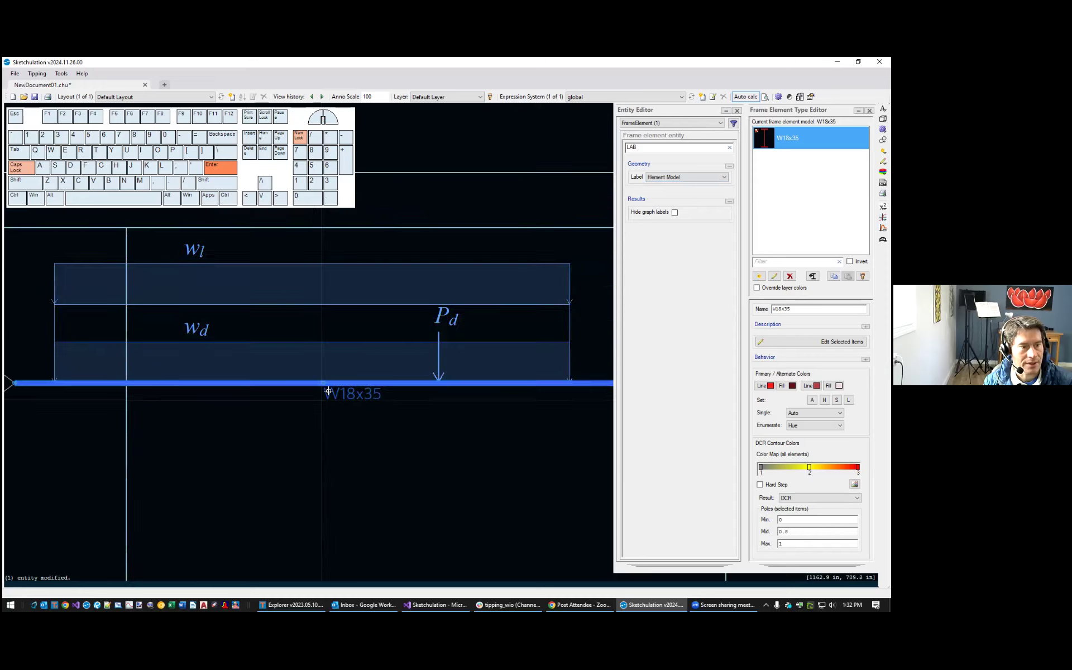
scroll(329, 378, "up", 2)
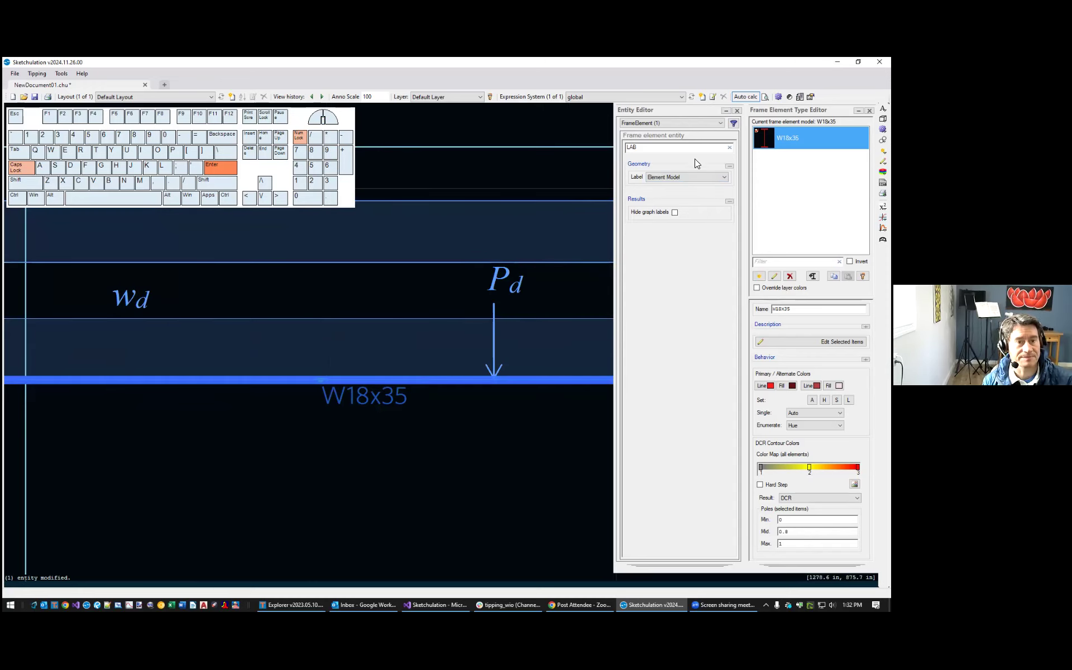
left_click(729, 147)
scroll(413, 371, "down", 4)
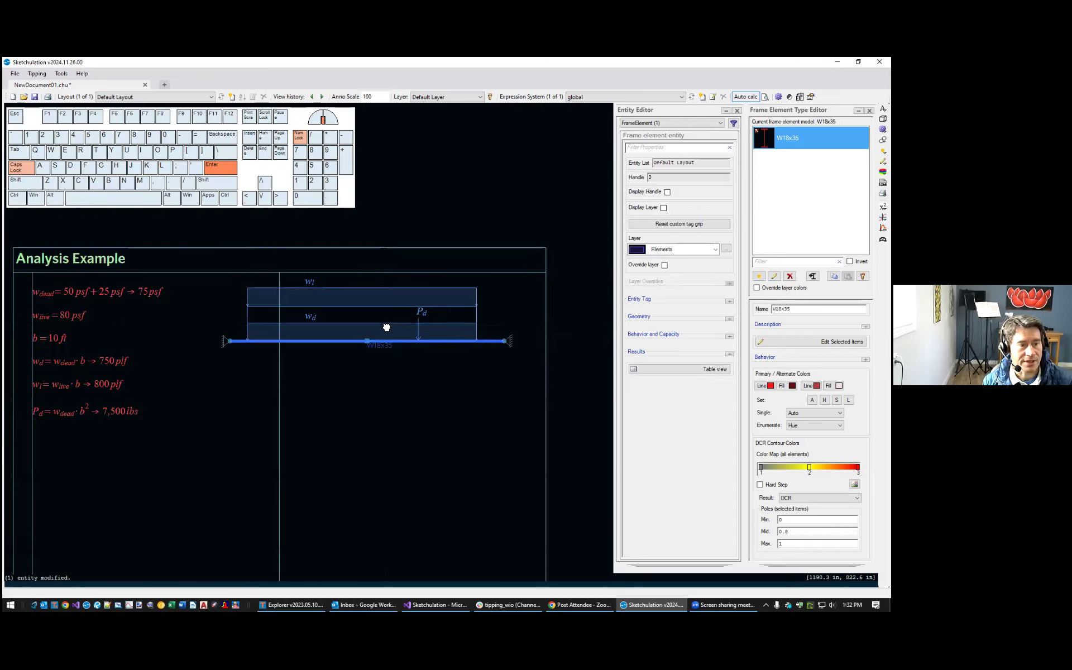
middle_click_drag(413, 371, 431, 390)
left_click(474, 401)
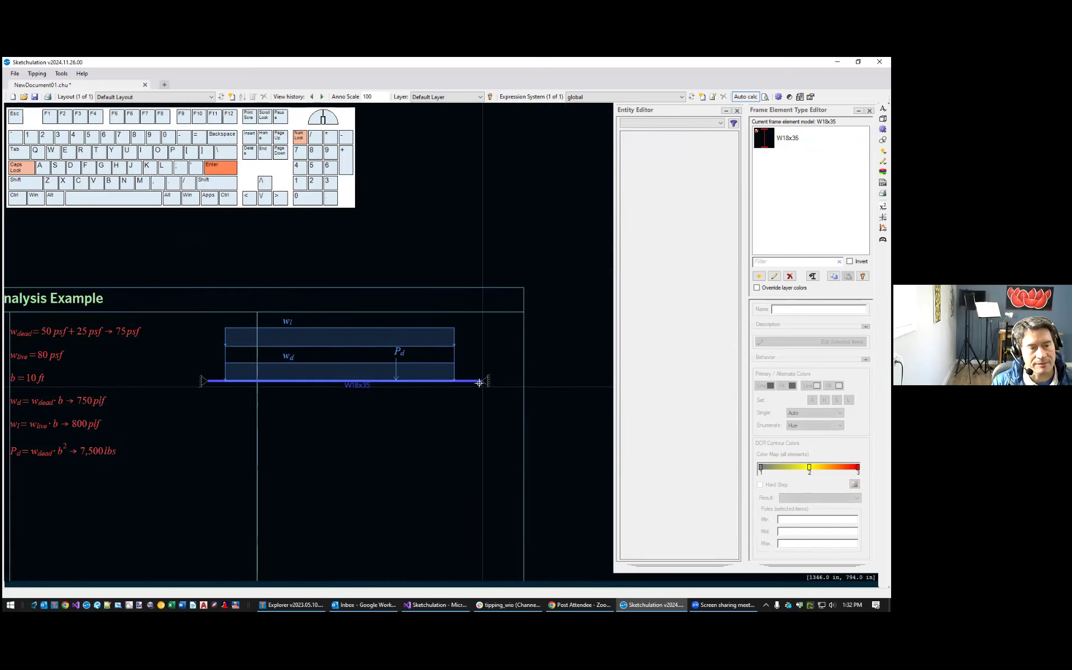
scroll(485, 382, "up", 4)
scroll(429, 389, "down", 2)
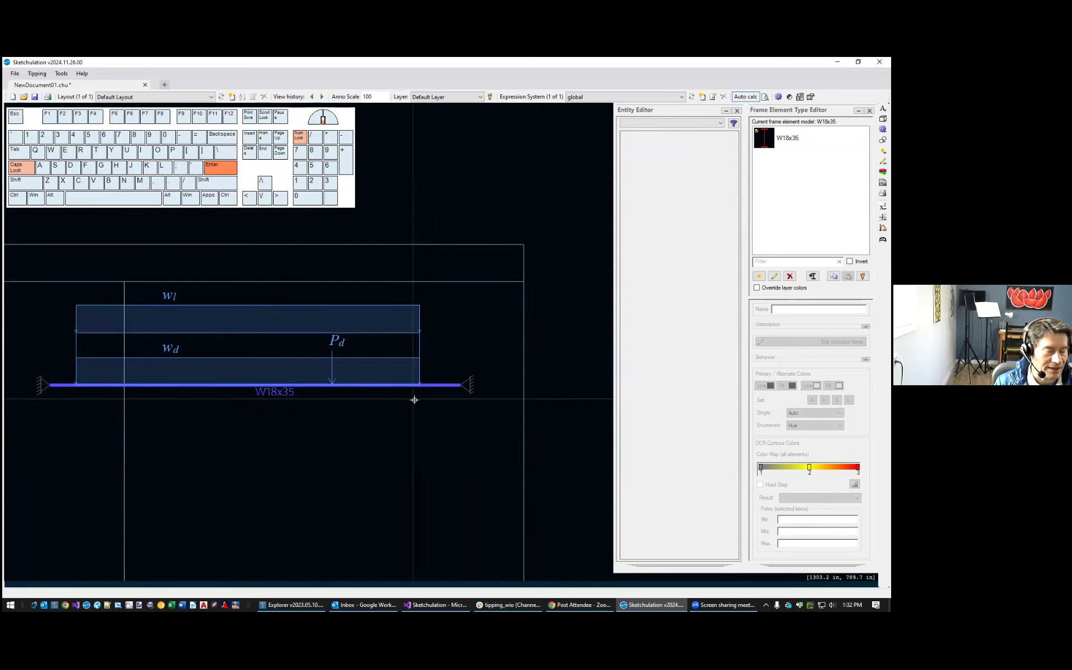
left_click(431, 388)
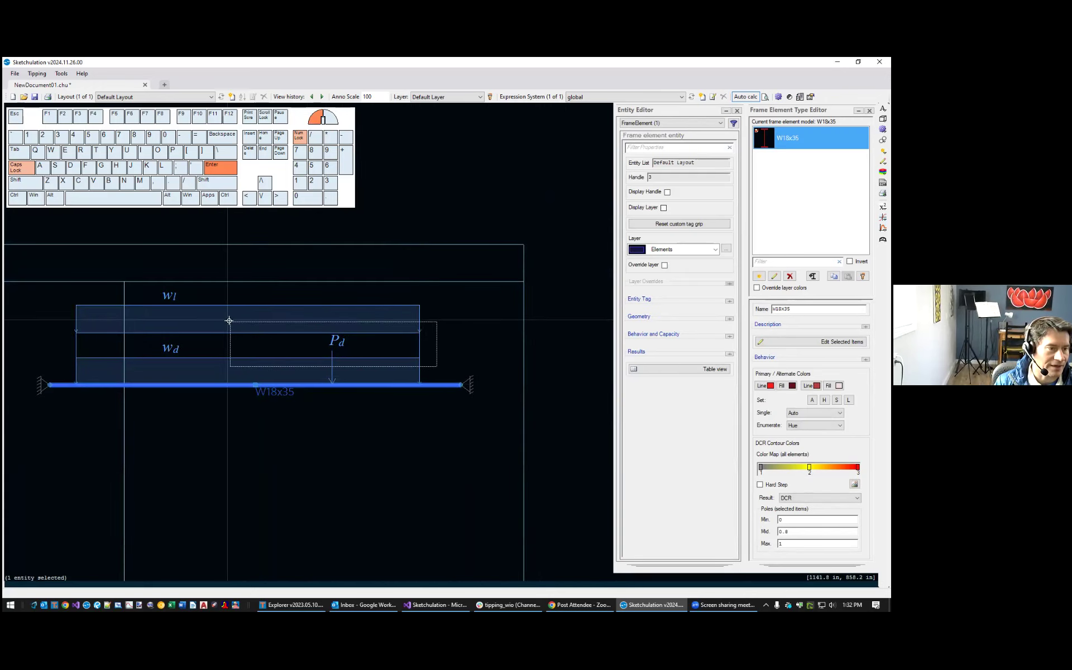
left_click_drag(146, 302, 364, 363)
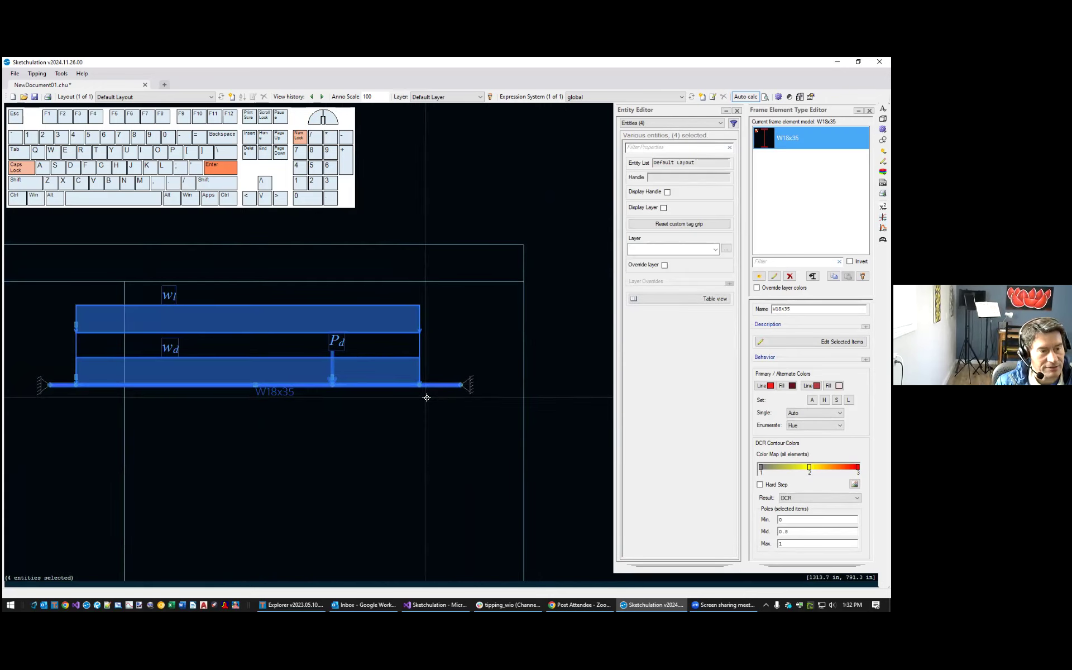
middle_click_drag(426, 394, 504, 377)
key("Escape")
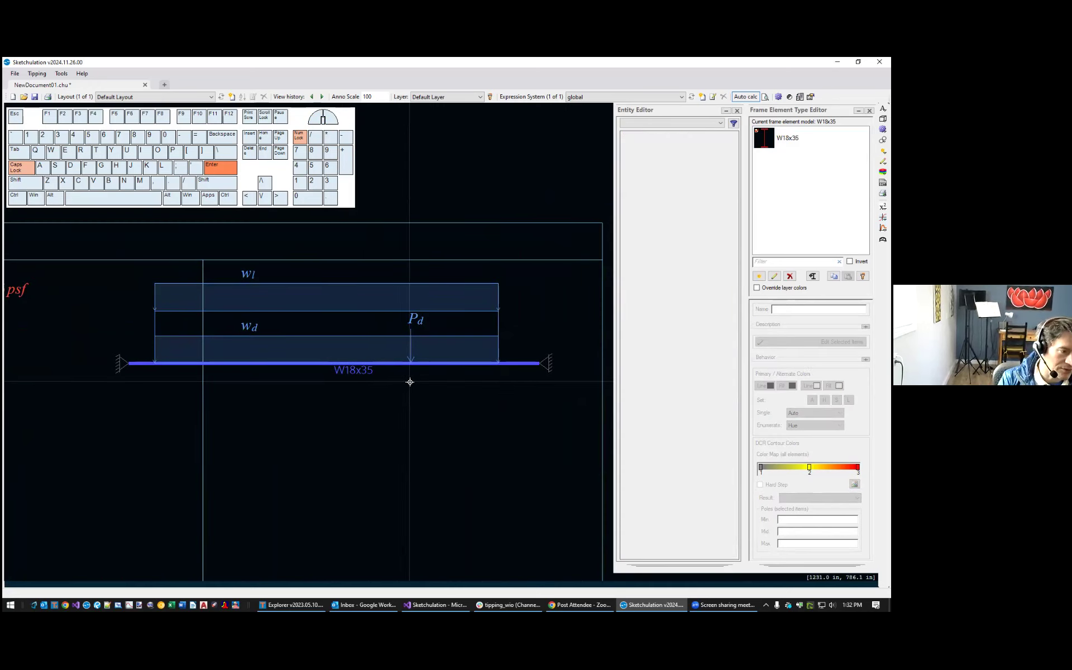
Open the Structural Analysis Options and highlight Model 1 in the drawing to check what it includes
type("OP")
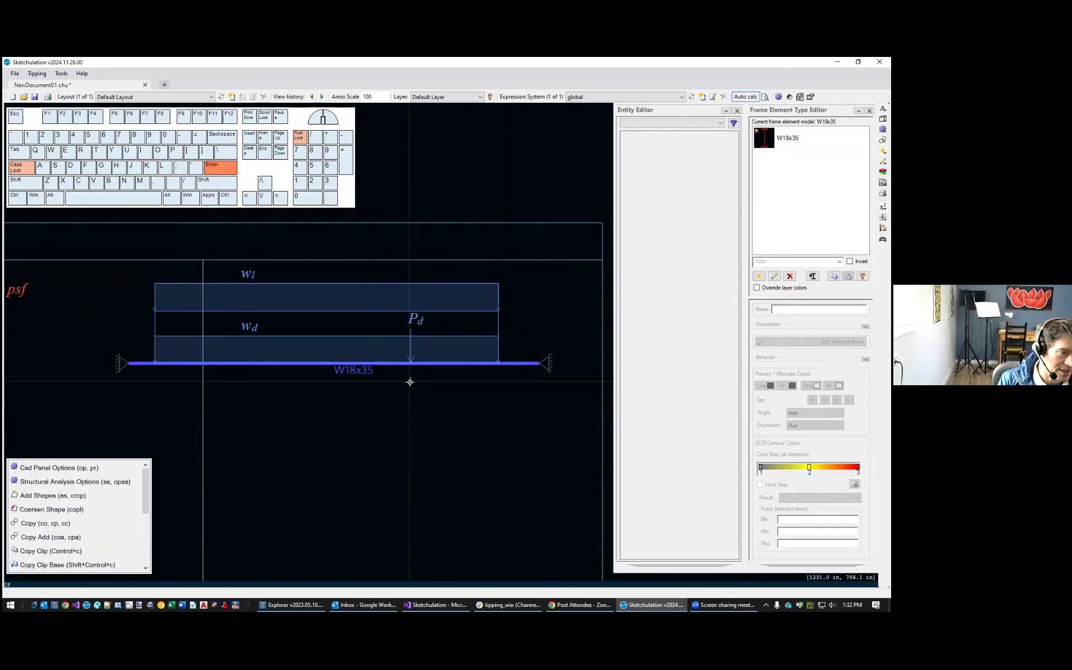
left_click(101, 483)
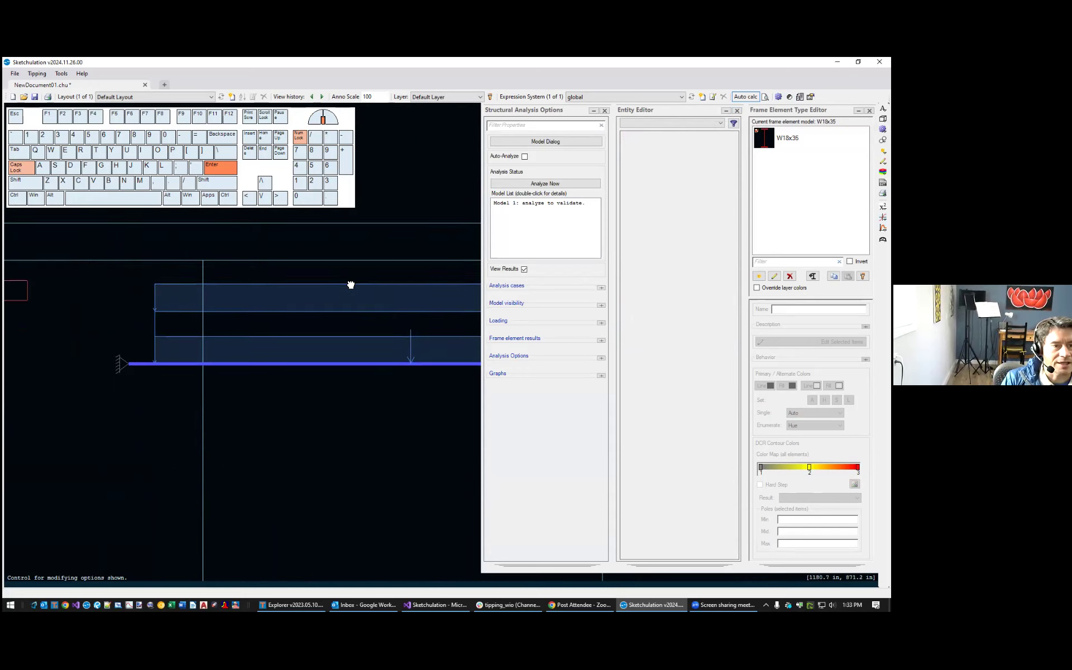
middle_click_drag(349, 285, 257, 325)
scroll(334, 297, "down", 2)
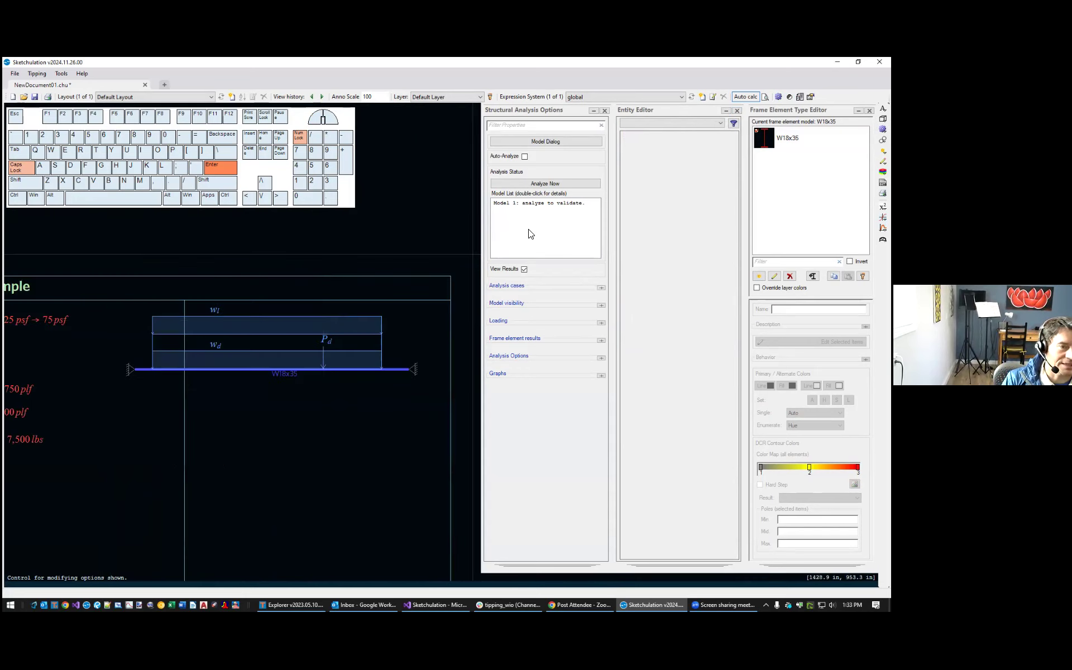
left_click(542, 203)
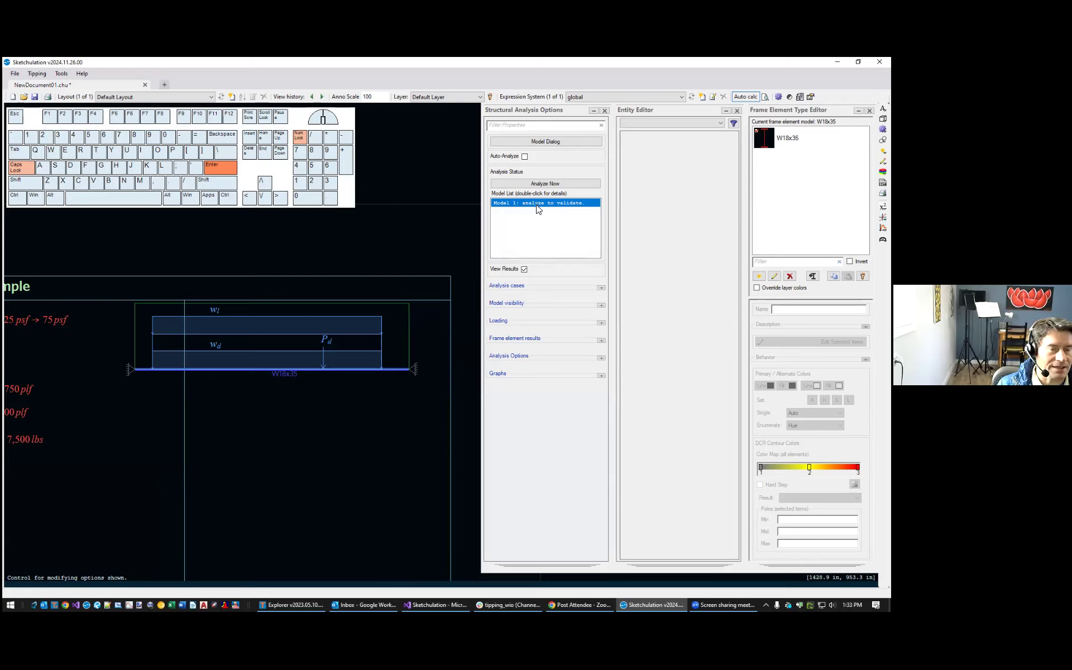
scroll(333, 343, "up", 2)
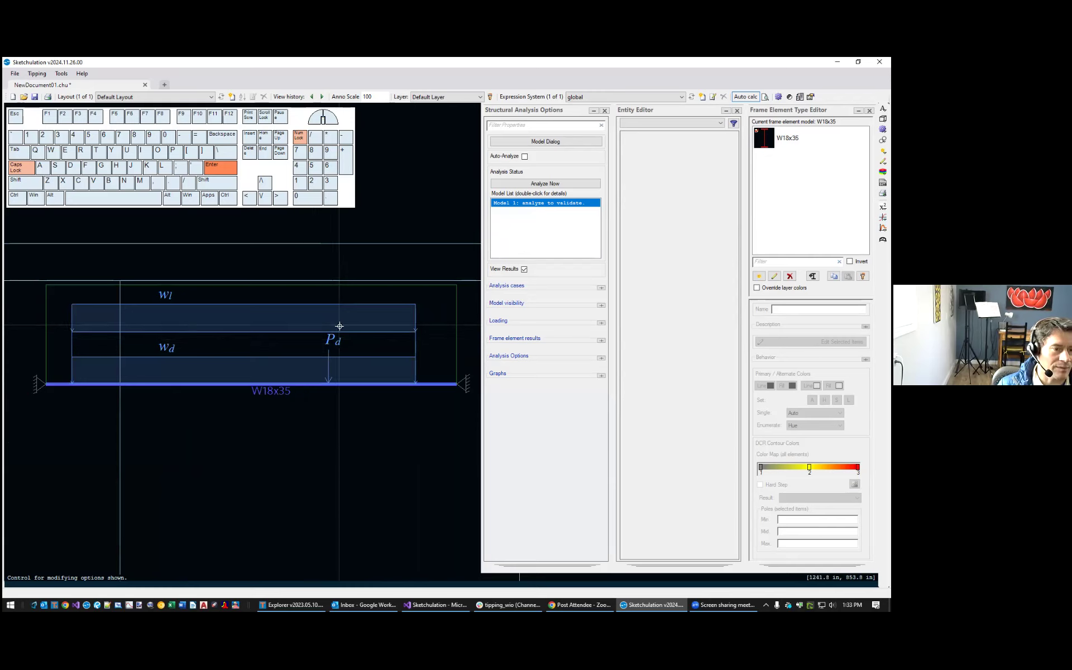
scroll(346, 329, "down", 2)
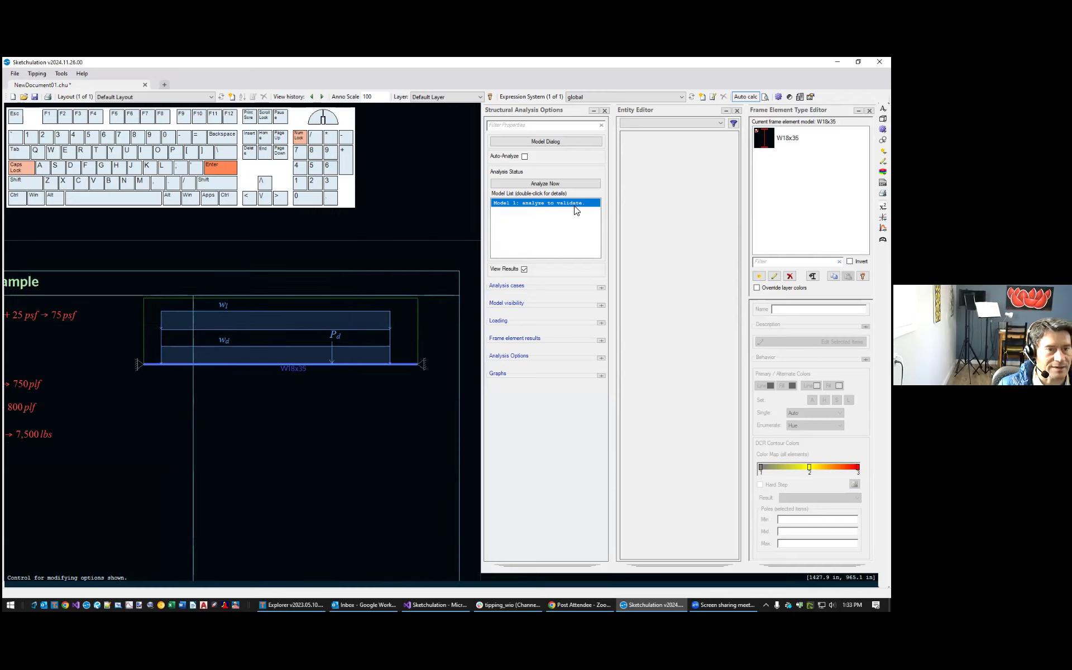
left_click(589, 210)
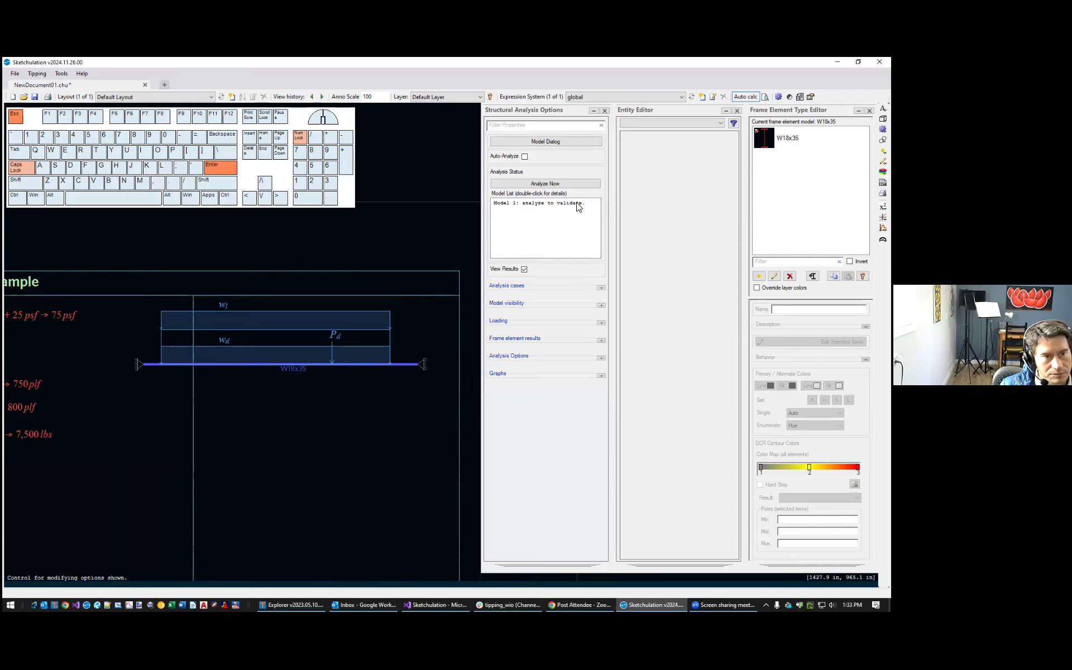
Analyze Model 1 and inspect the beam's deflected shape and its midspan deflection label
left_click(540, 184)
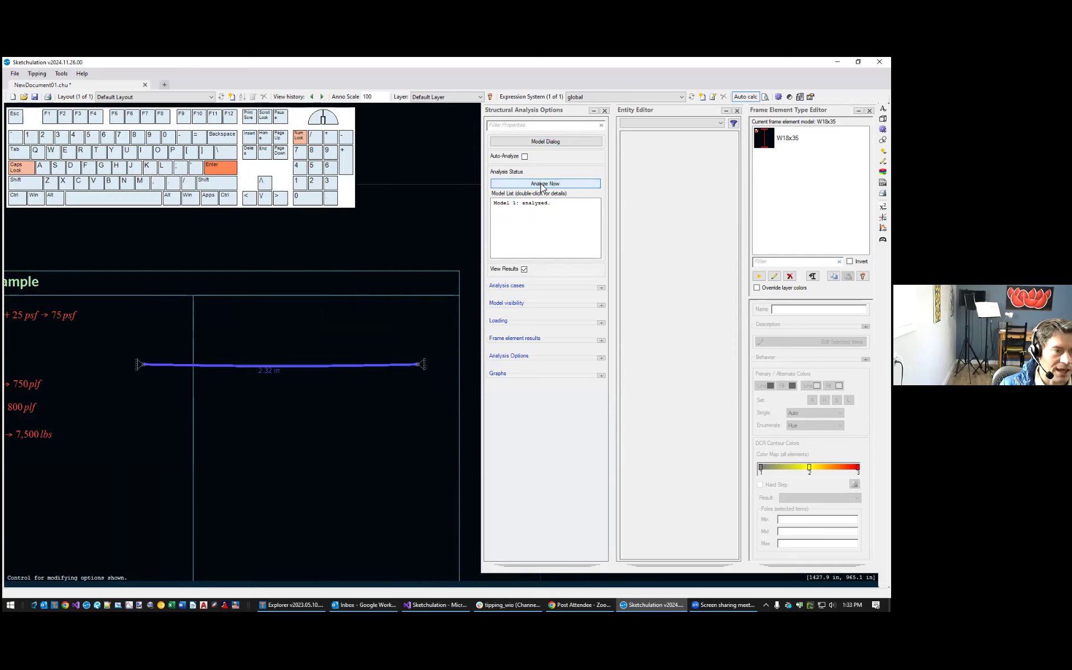
scroll(272, 374, "up", 5)
scroll(270, 374, "down", 5)
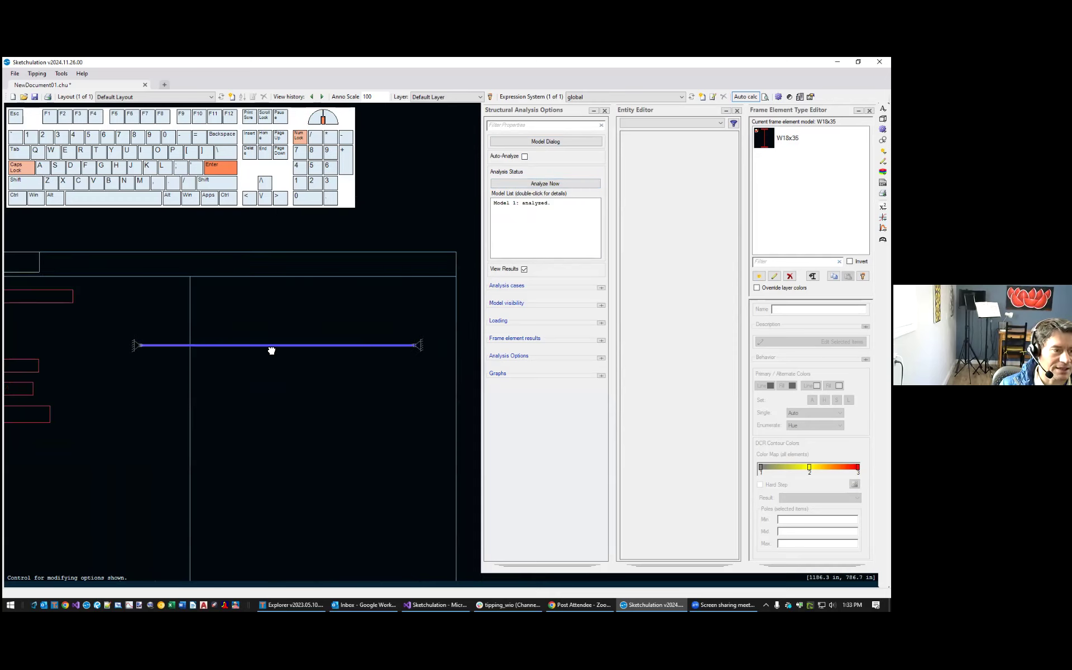
scroll(263, 338, "up", 5)
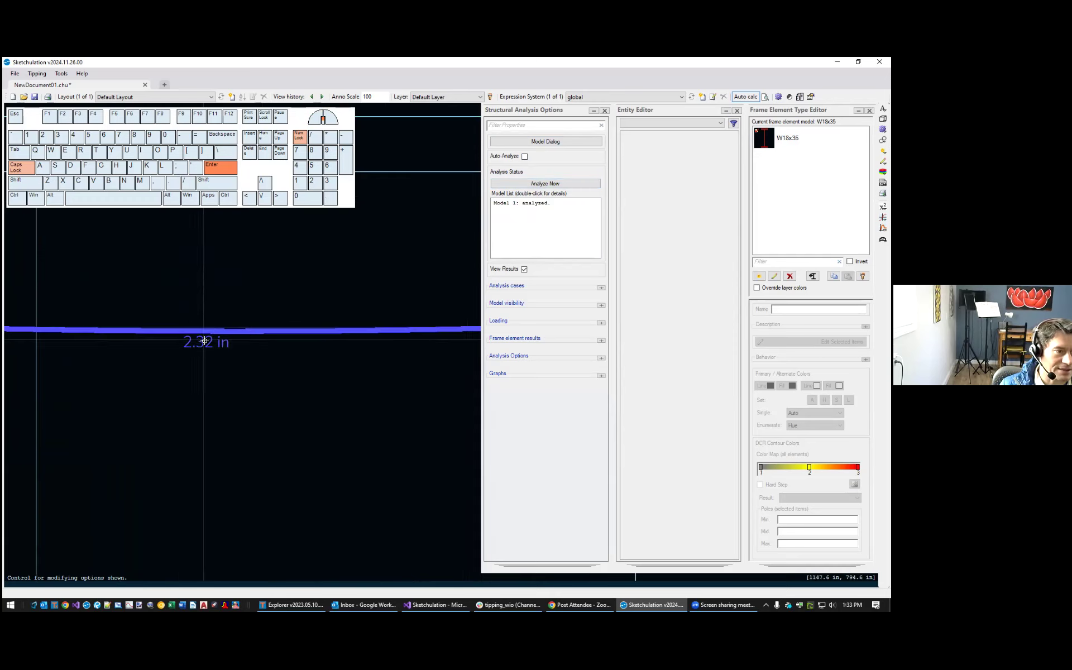
Open the details of Model 1 and read through its validation log and the equilibrium checks of each analysis case
left_click(539, 203)
double_click(546, 204)
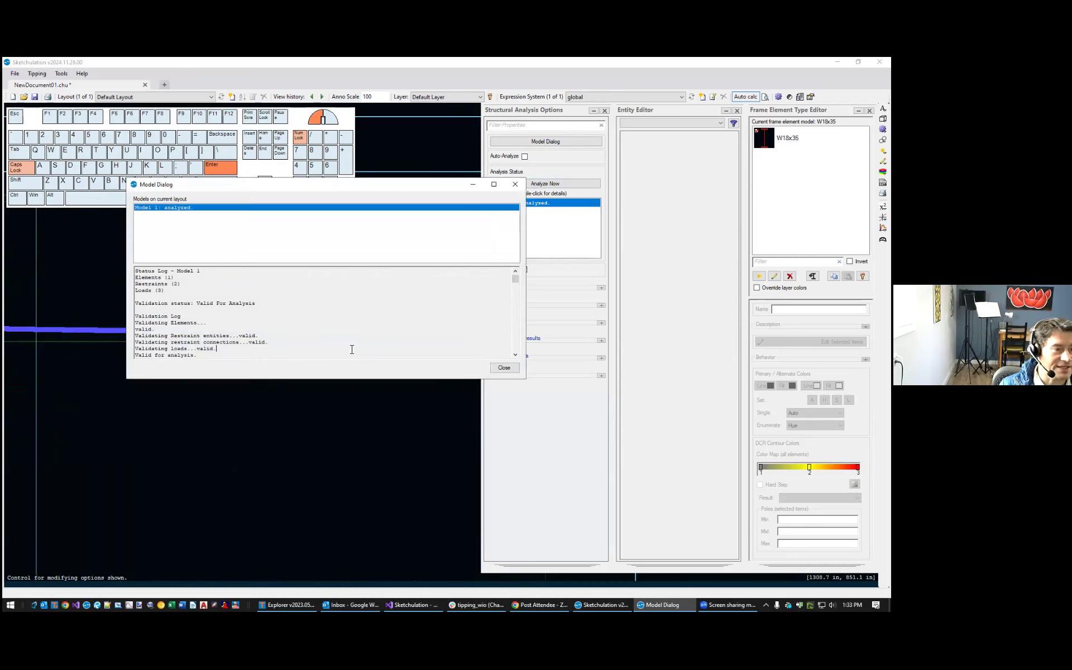
scroll(396, 325, "down", 5)
scroll(391, 335, "down", 1)
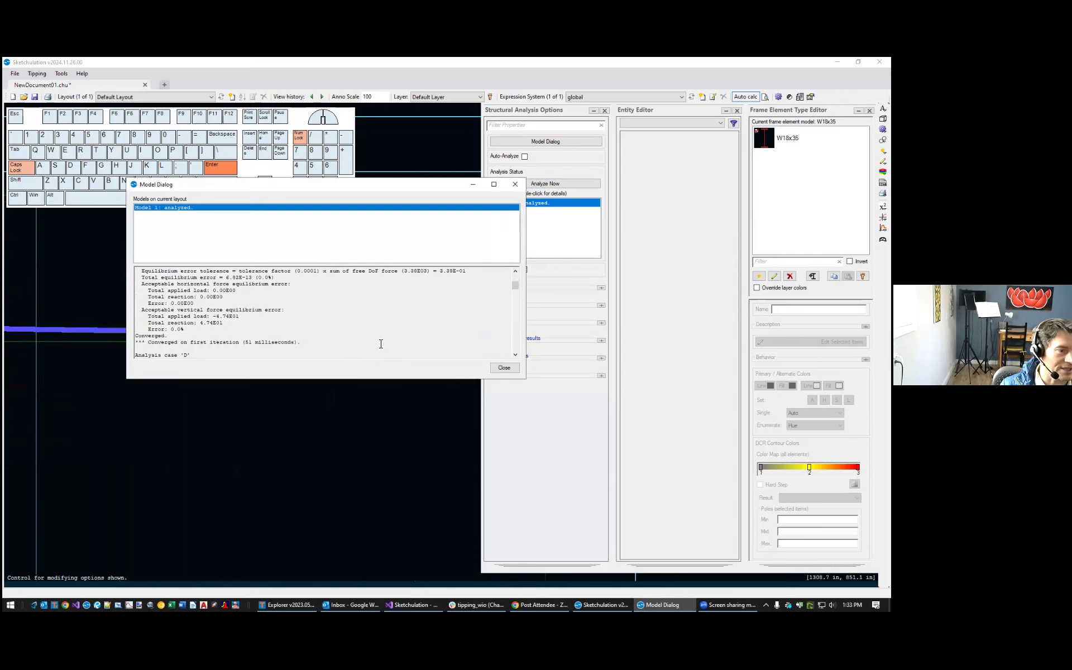
left_click_drag(306, 381, 306, 381)
left_click_drag(311, 489, 311, 534)
scroll(311, 445, "down", 10)
scroll(325, 448, "down", 10)
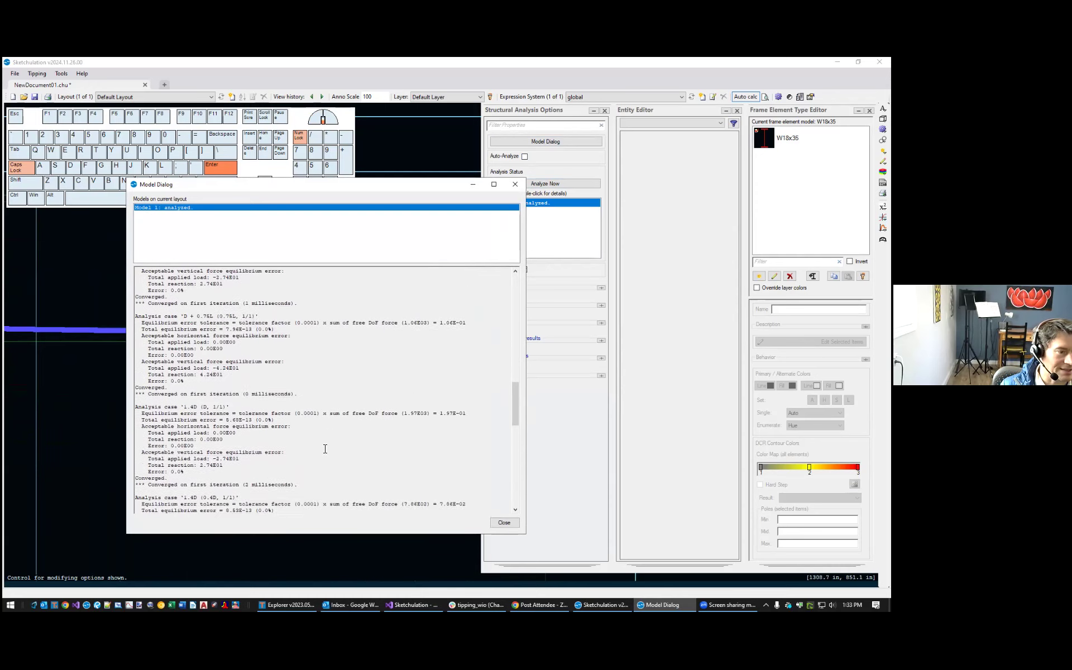
mouse_move(513, 418)
left_mouse_down()
mouse_move(516, 491)
mouse_move(517, 287)
left_mouse_up()
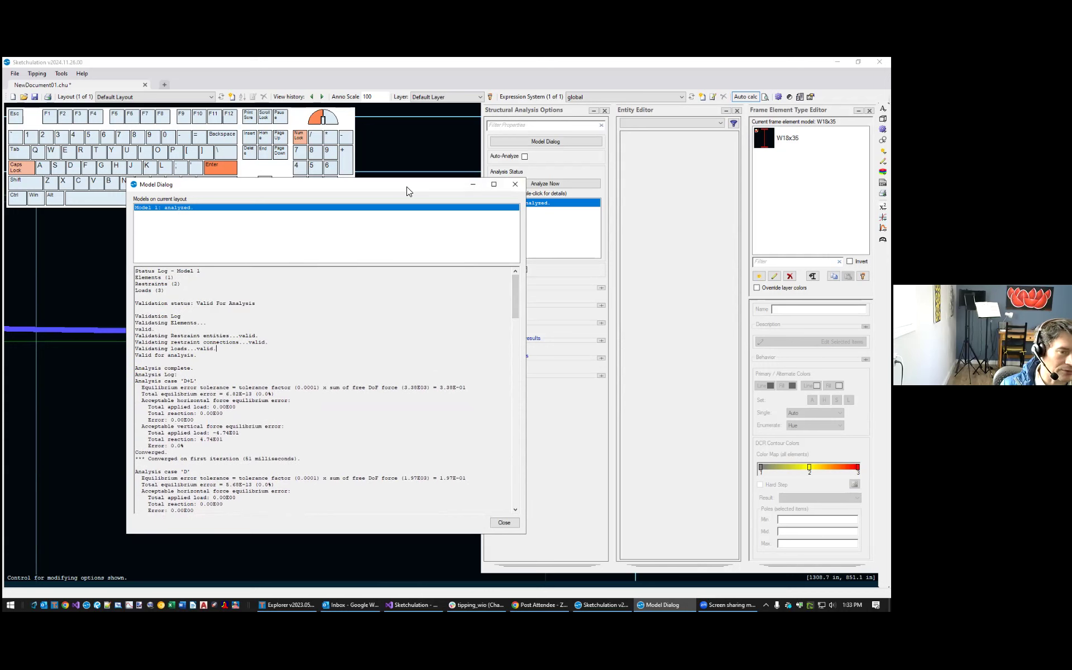
left_click_drag(406, 187, 320, 184)
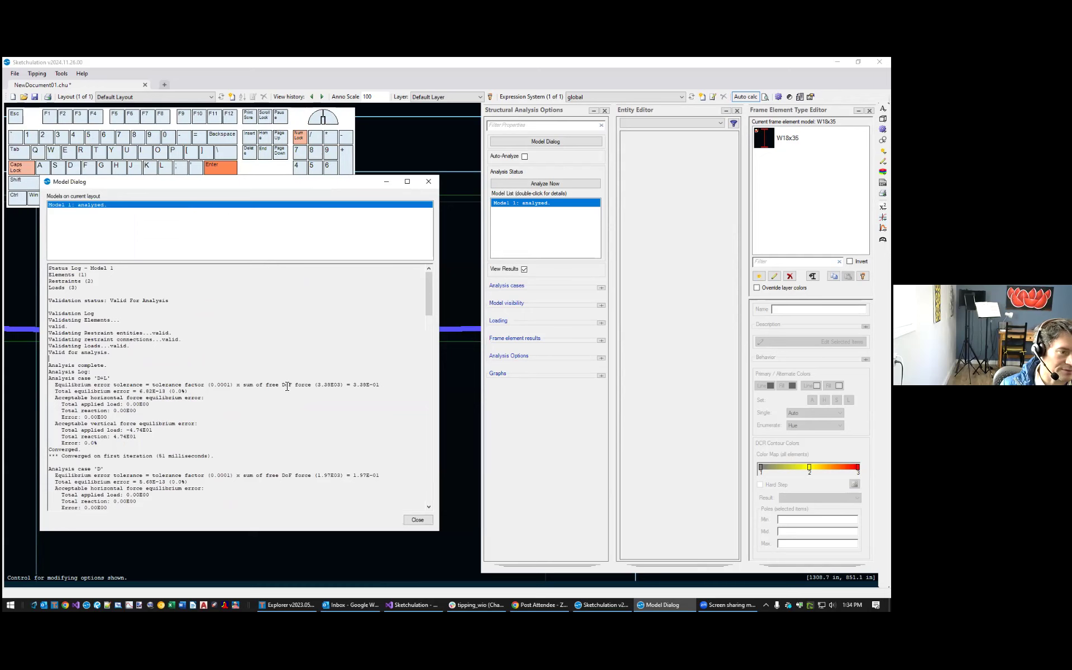
scroll(285, 387, "down", 3)
scroll(285, 387, "down", 1)
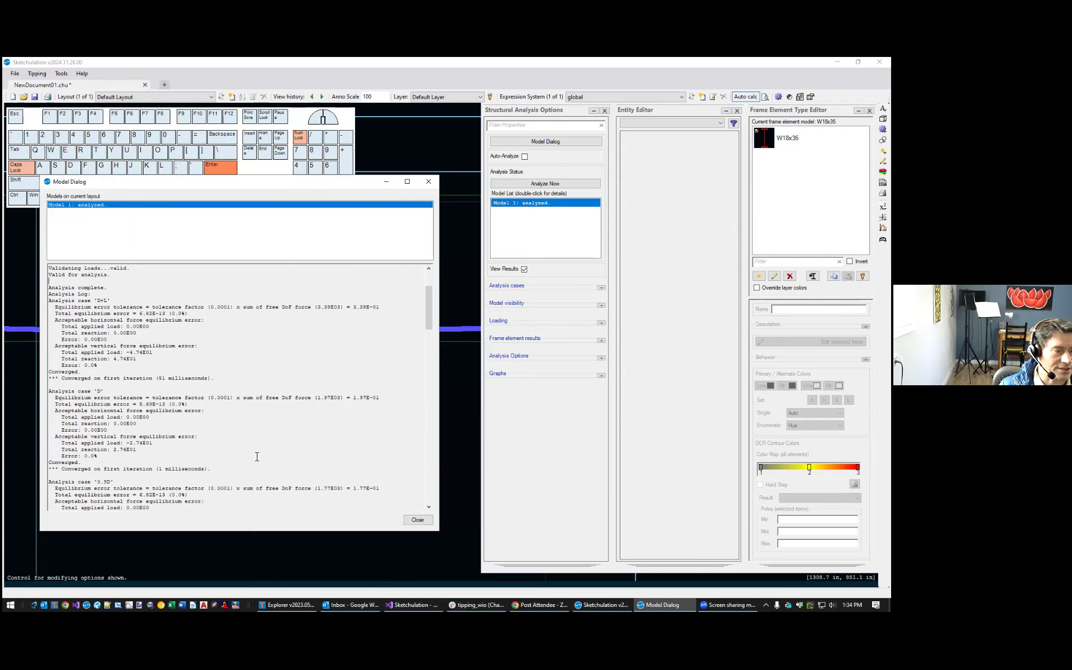
scroll(256, 457, "up", 4)
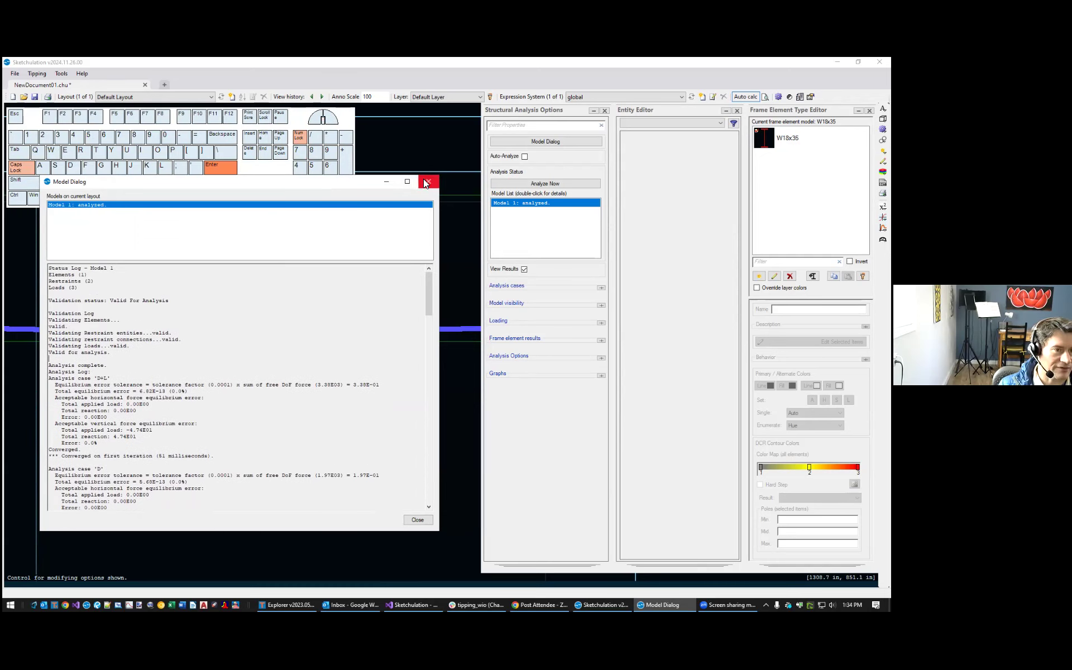
Close the model details and switch the results view off and on to compare the loaded beam with its deflected shape
left_click(427, 182)
scroll(372, 365, "down", 2)
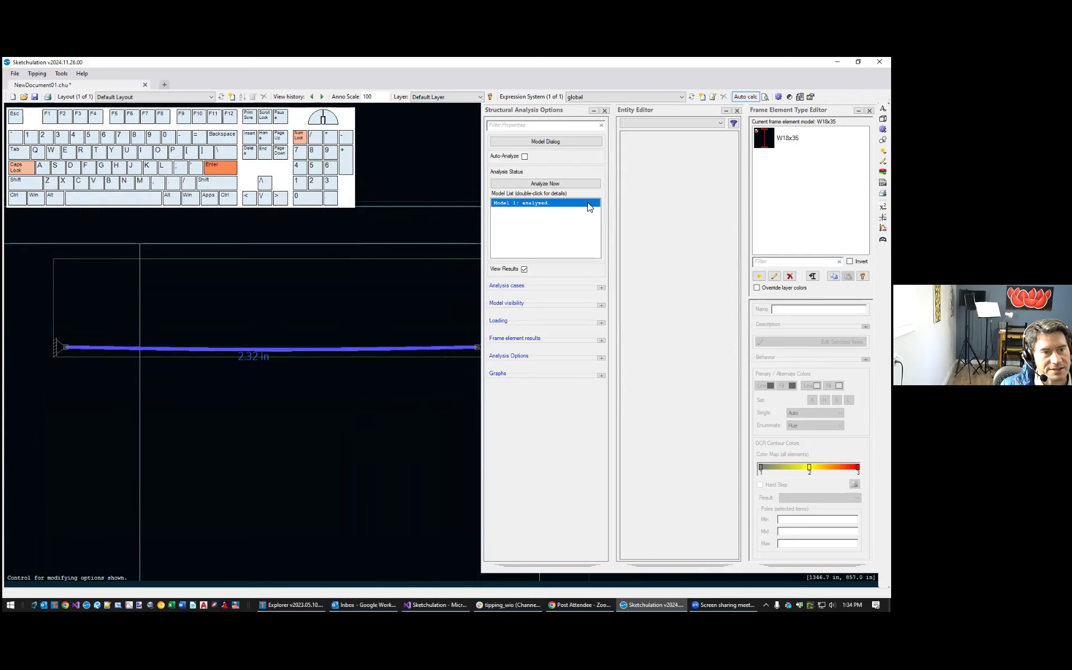
key("Escape")
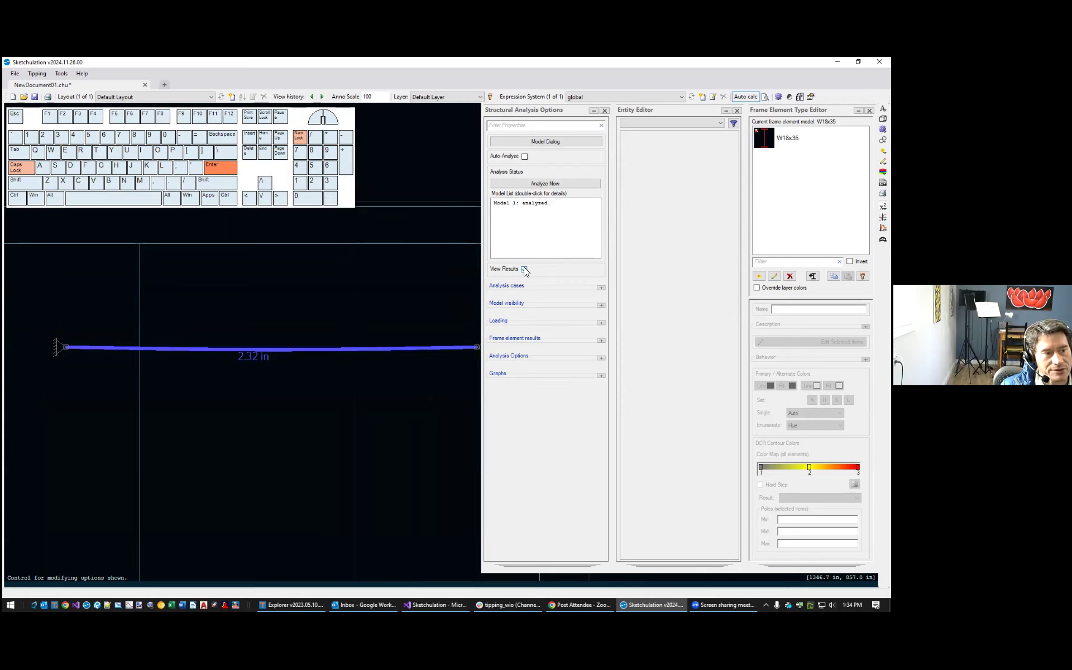
left_click(525, 269)
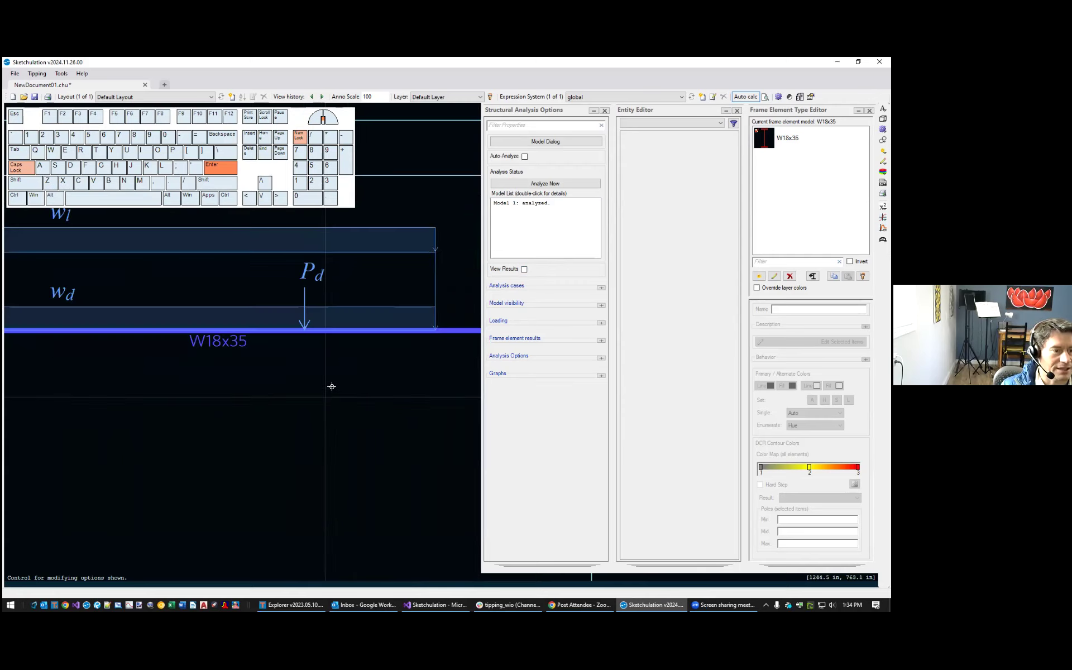
scroll(377, 333, "down", 2)
middle_click_drag(376, 342, 360, 396)
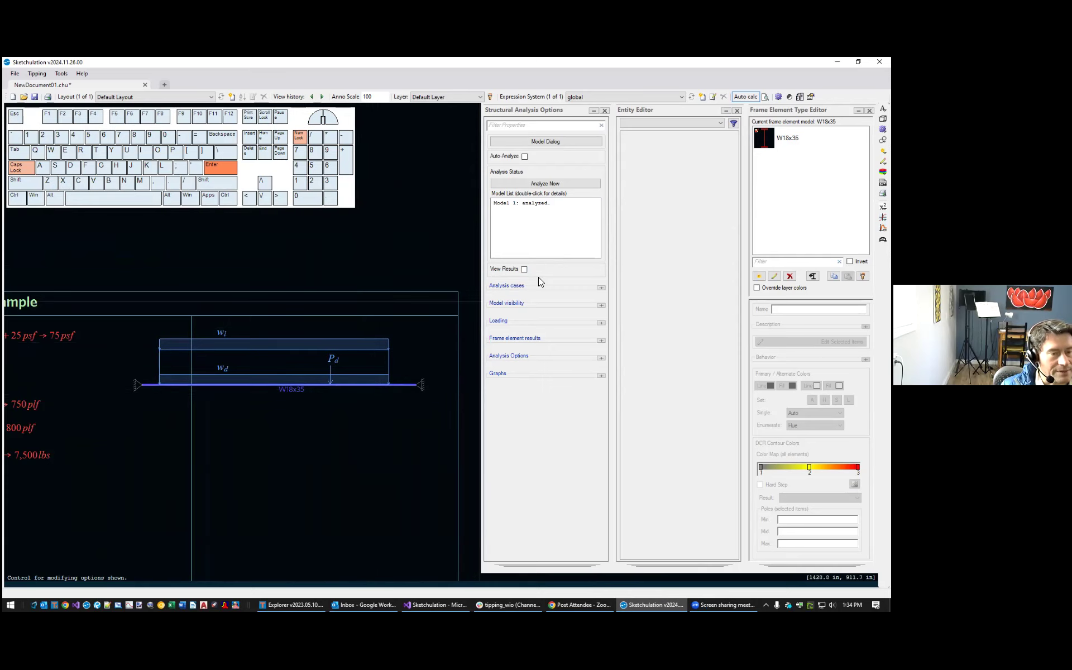
left_click(524, 269)
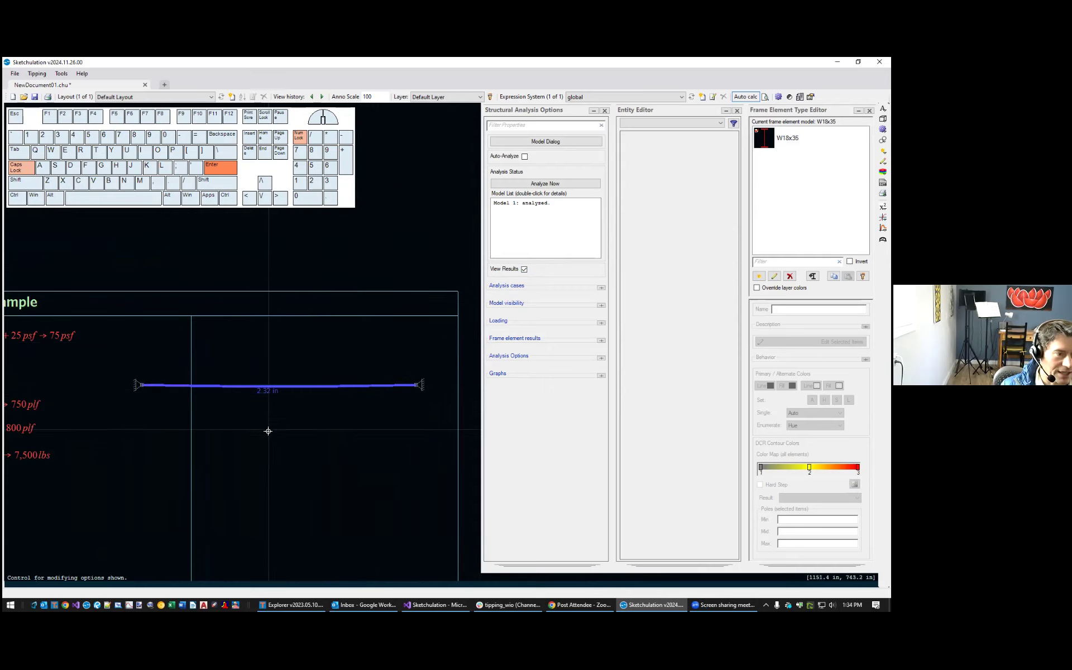
scroll(279, 374, "up", 2)
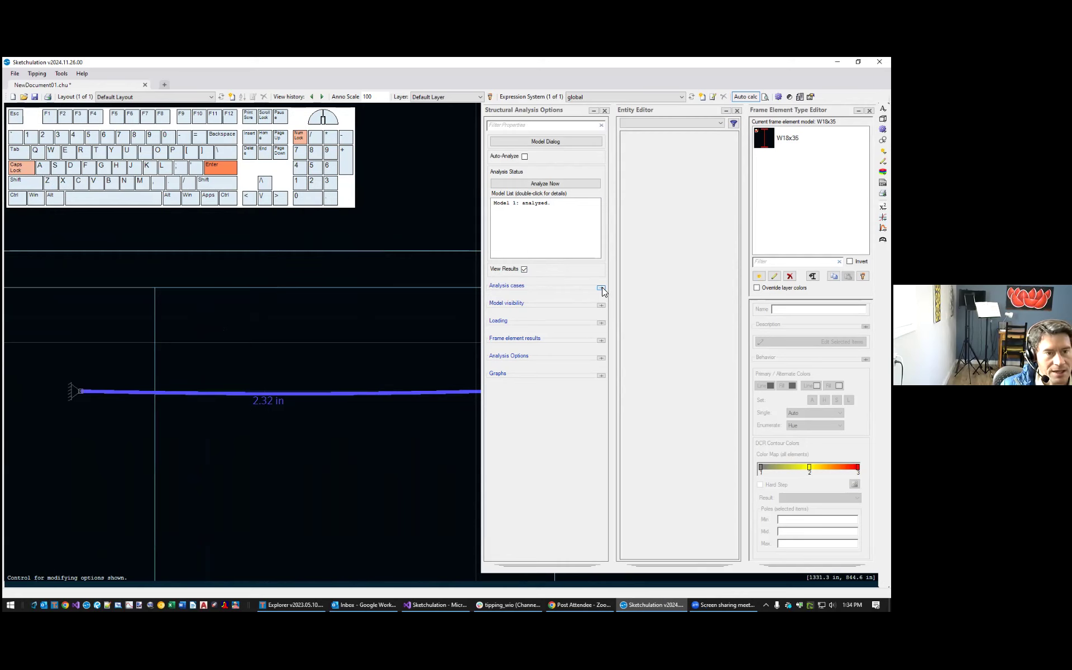
Expand all the analysis option sections and compare the beam's deflection for D+L, D, 0.9D and the envelope of all cases
key("ctrl")
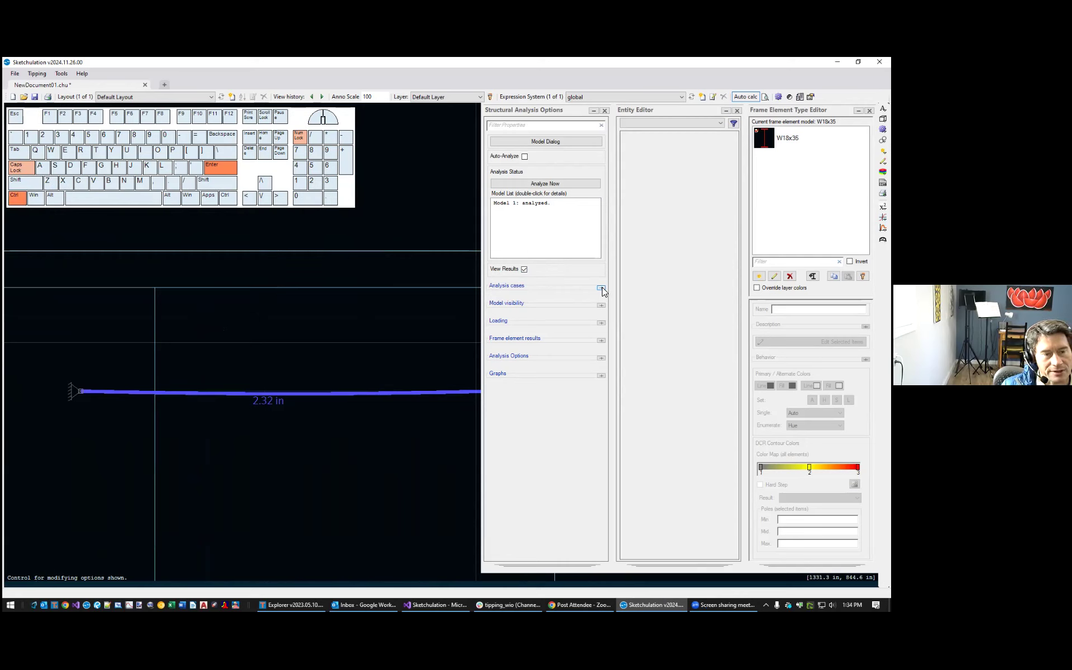
left_click(602, 287, "ctrl")
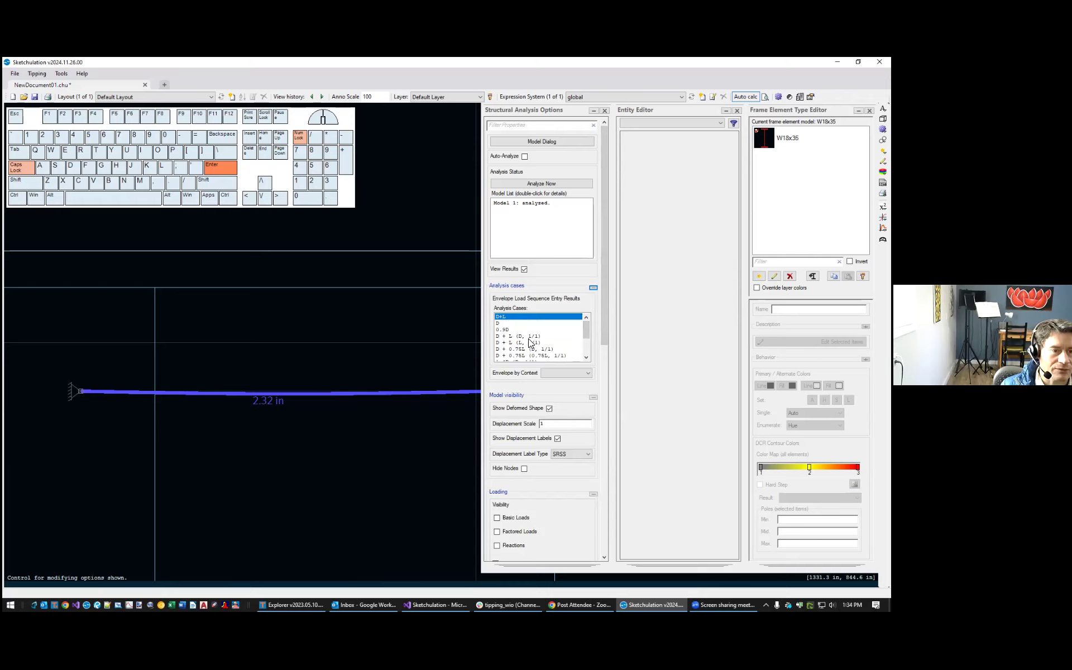
left_click(508, 317)
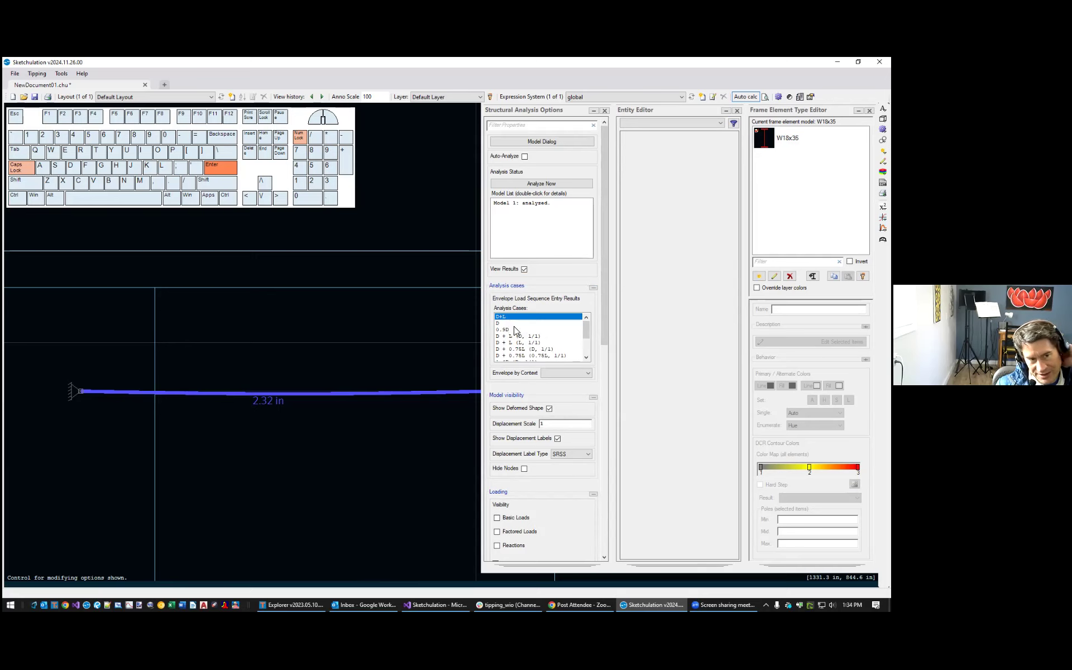
left_click(509, 323)
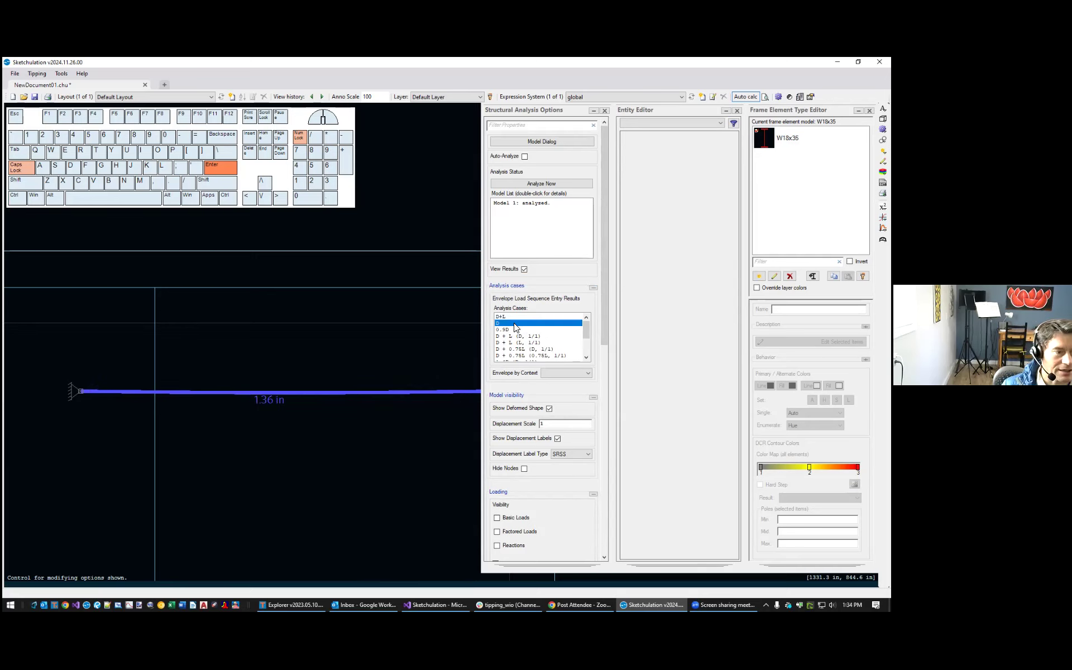
left_click(514, 329)
key("ctrl+a")
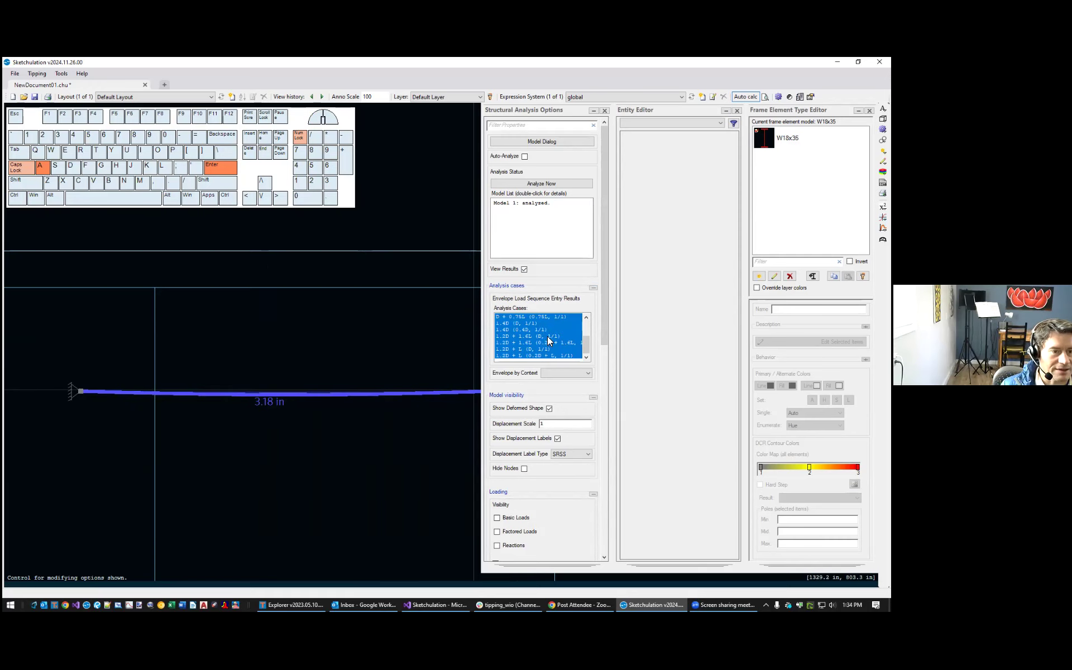
Compare the deflections of the load sequence entries D + L (D, 1/1) and D + L (L, 1/1), finishing on the D+L case
left_click(542, 354)
scroll(543, 345, "up", 5)
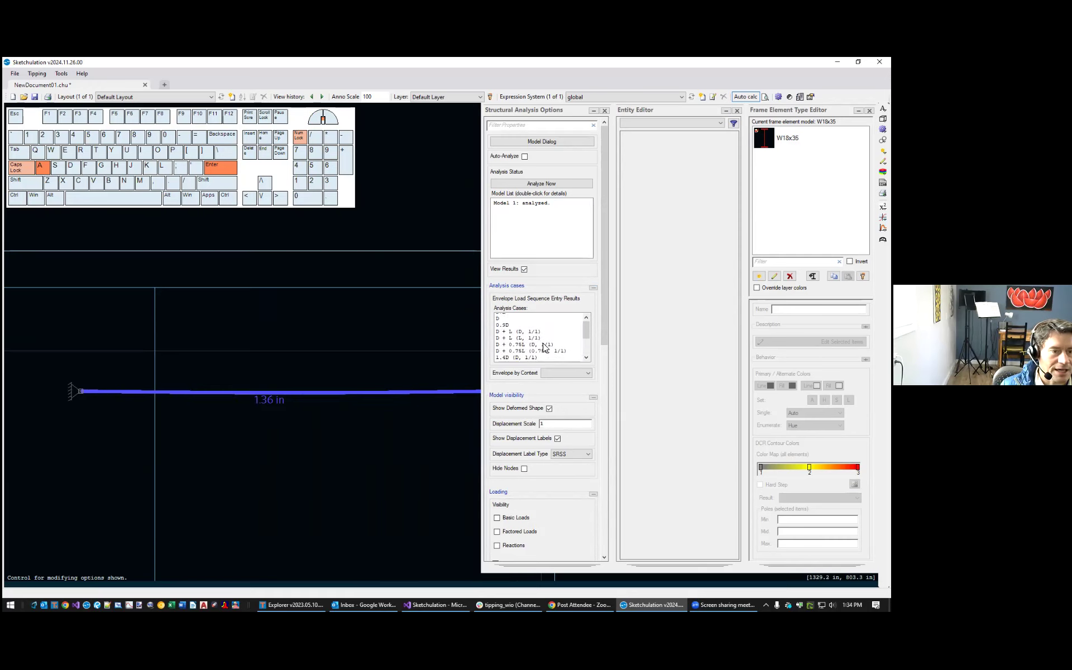
left_click(528, 337)
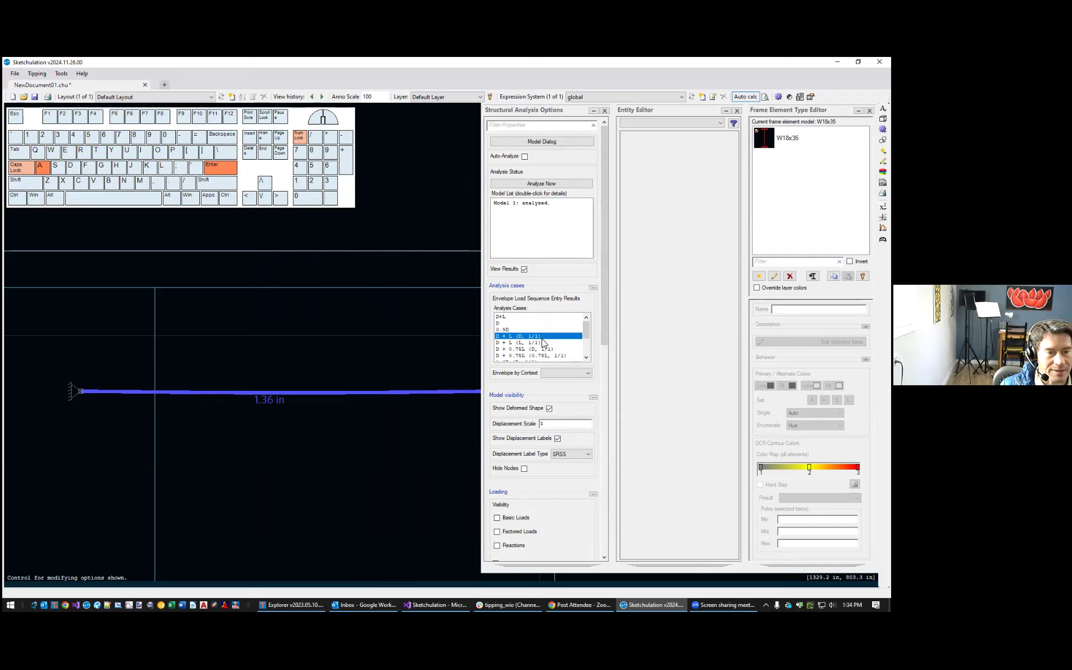
left_click(542, 343)
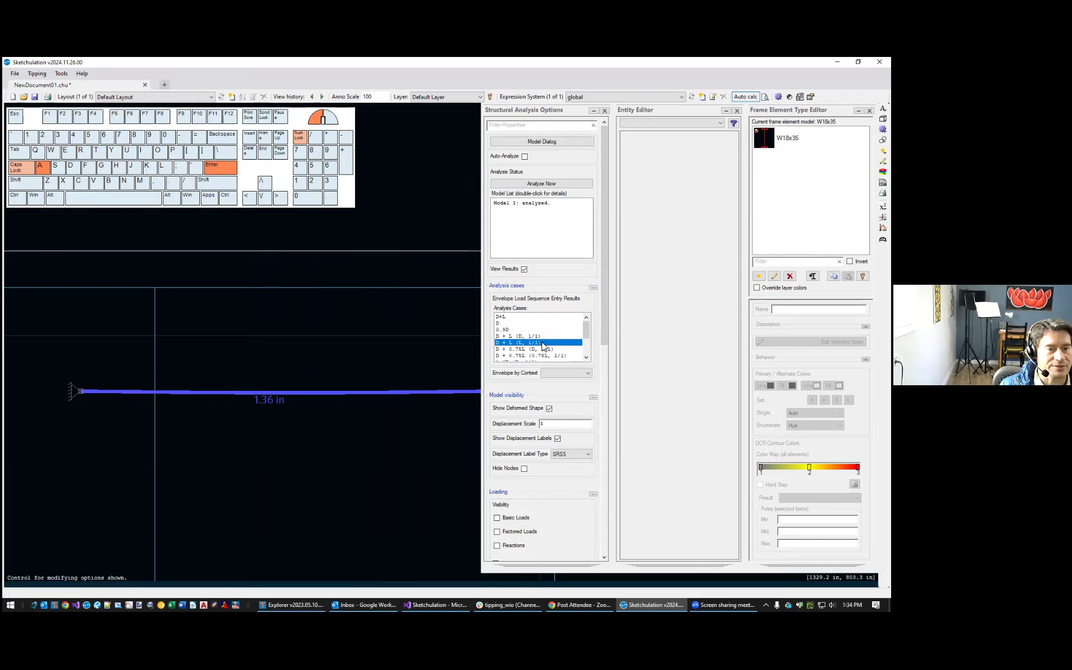
left_click(538, 335)
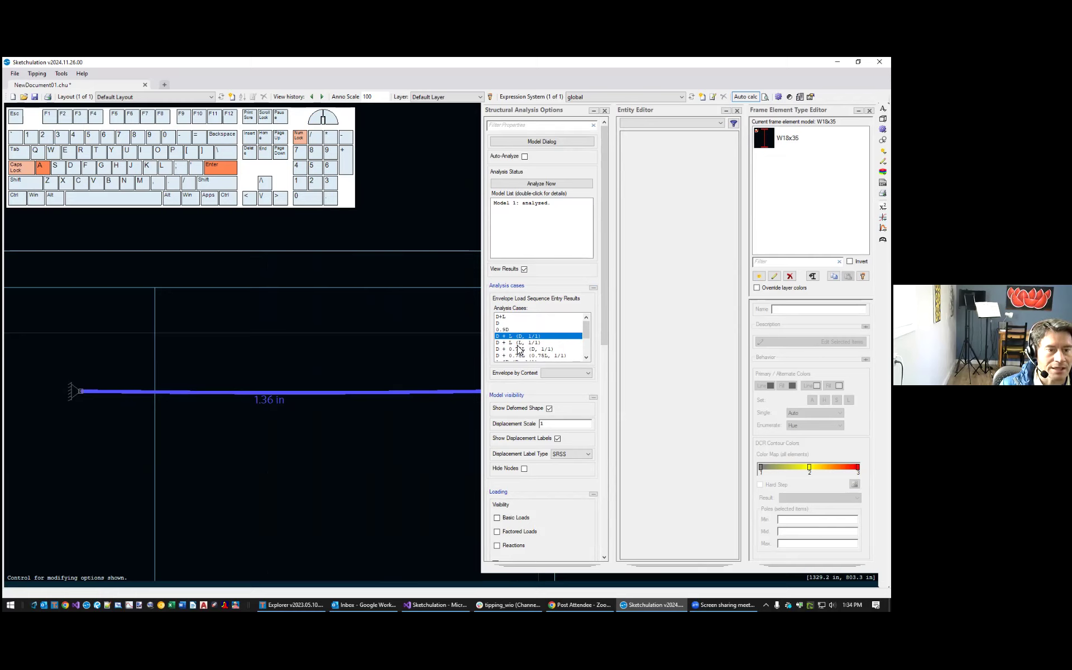
left_click(523, 343)
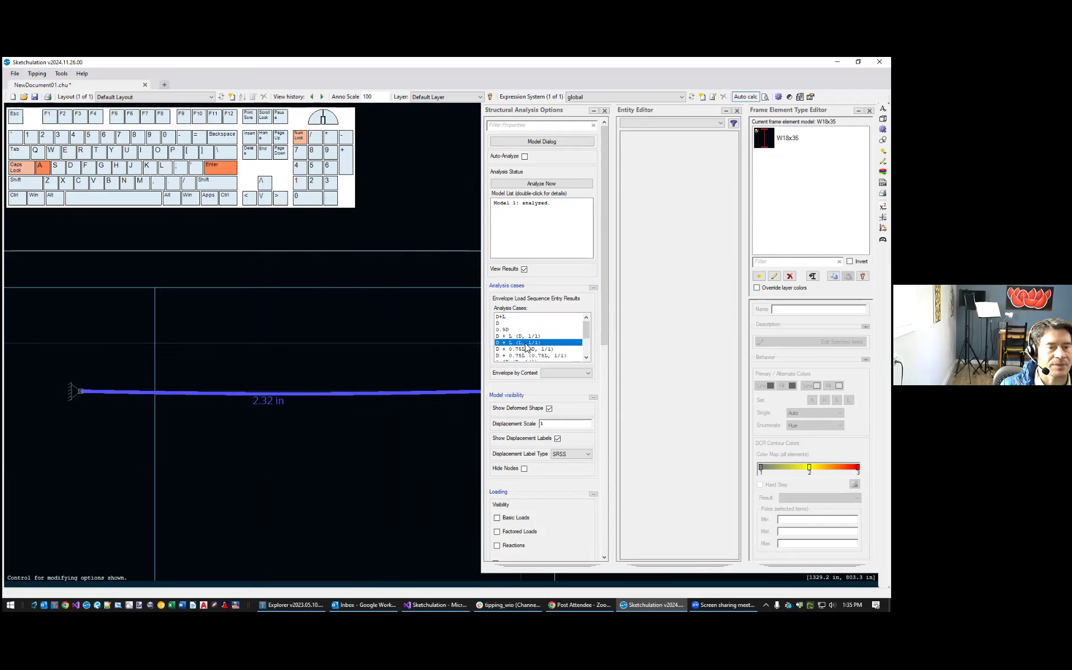
left_click(529, 317)
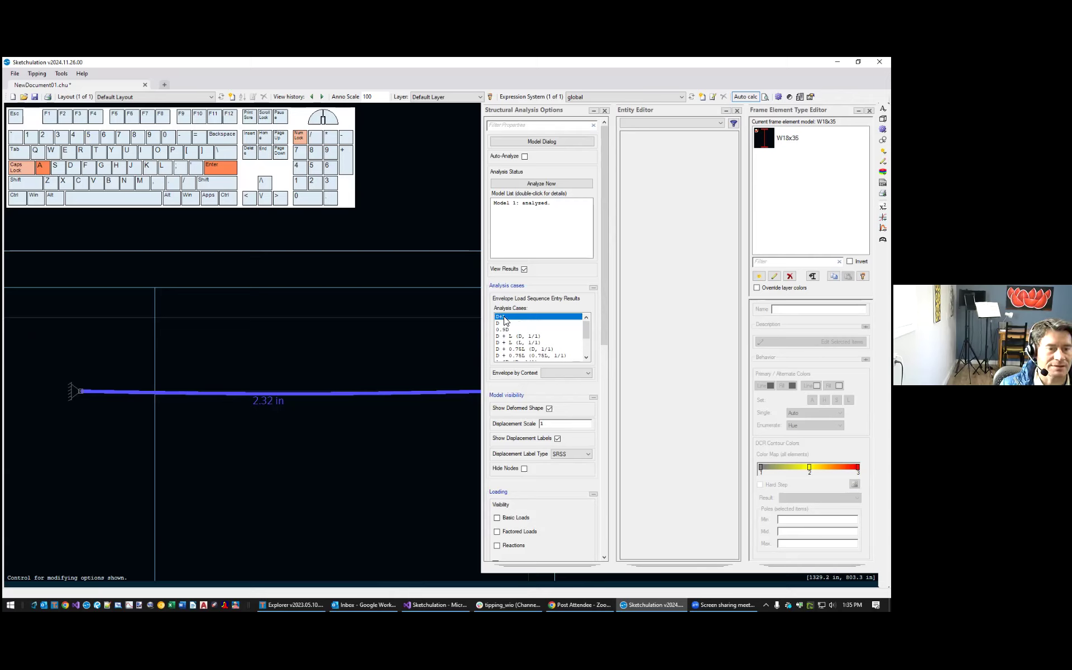
Envelope the analysis cases by the LRFD context and by the ASD context to compare deflections
scroll(527, 342, "down", 2)
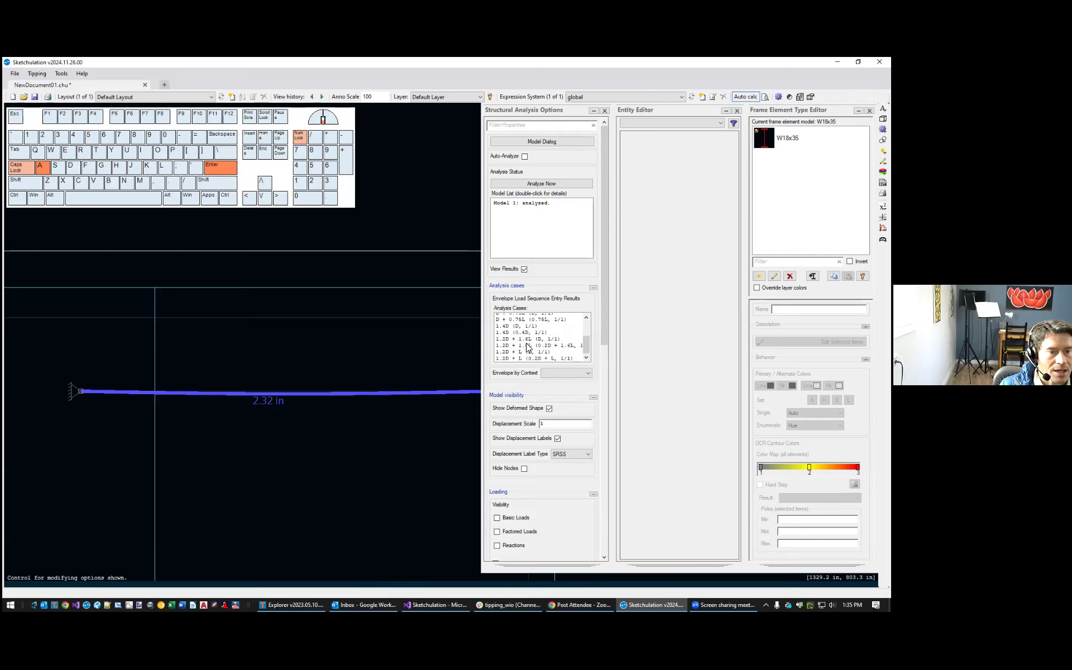
left_click(567, 373)
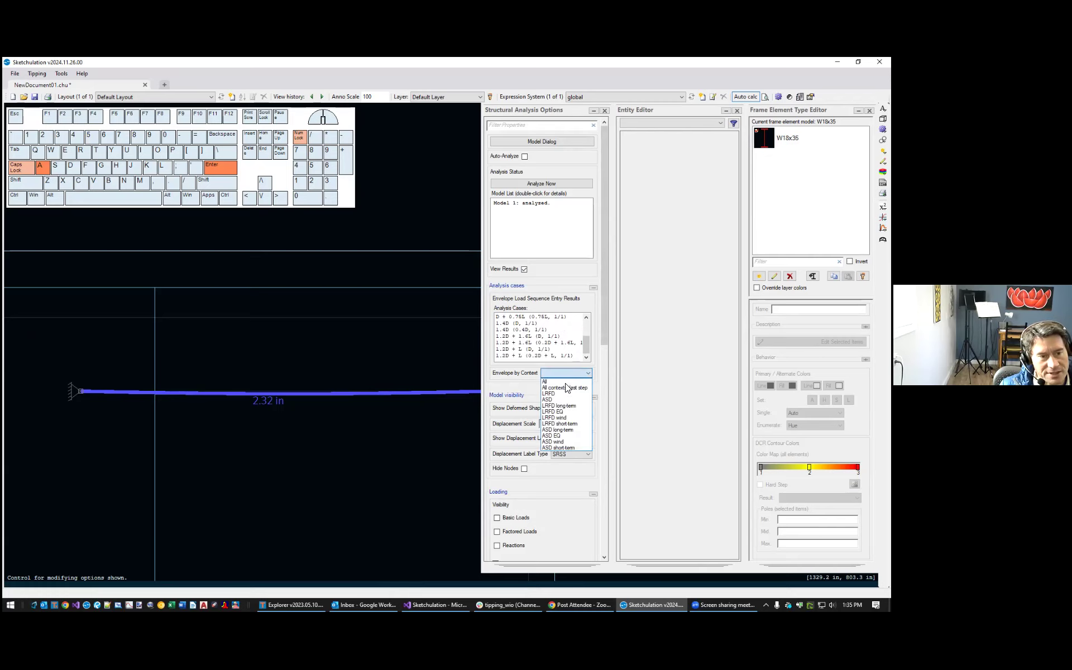
left_click(564, 394)
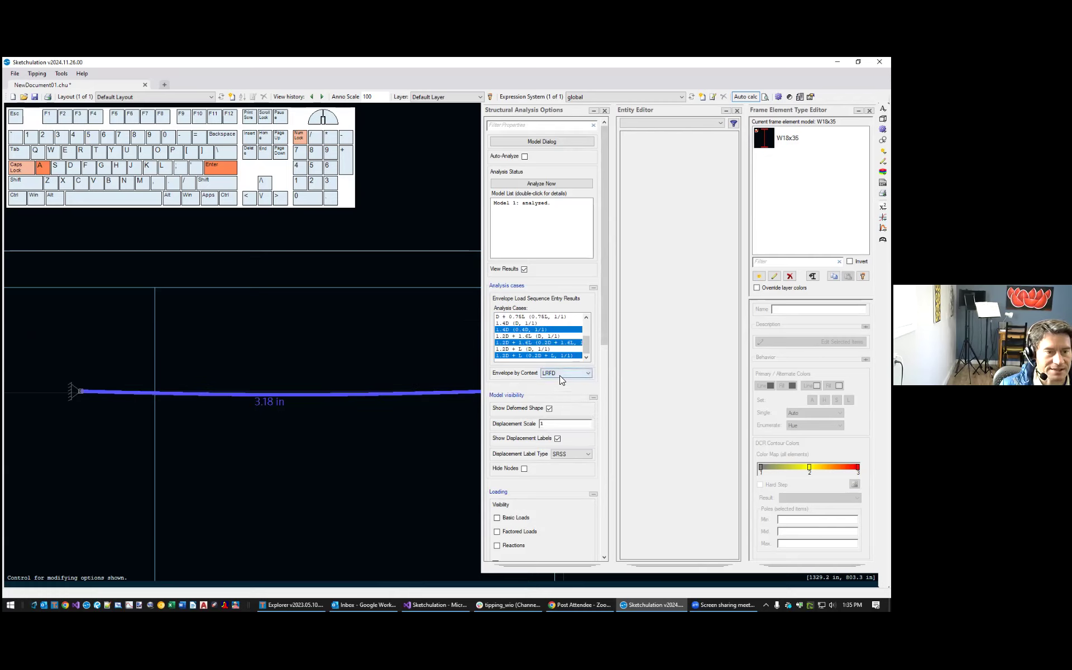
left_click(560, 374)
left_click(558, 400)
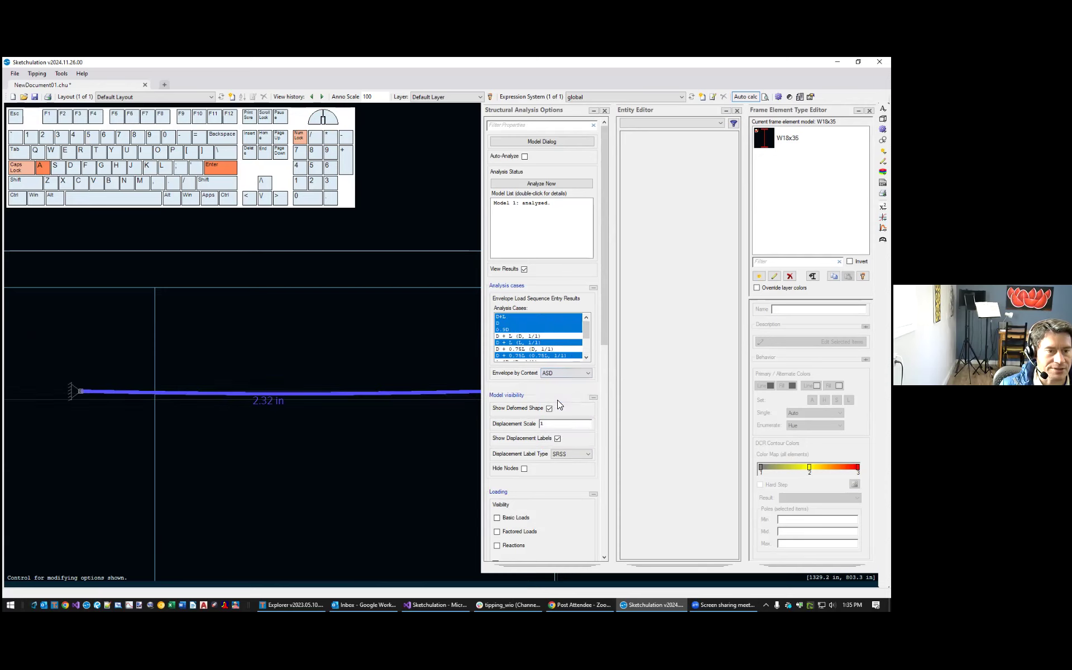
Bring the whole beam into view and turn its deformed shape off and on again to compare it with the undeformed beam
middle_click_drag(383, 349, 348, 342)
scroll(348, 343, "down", 2)
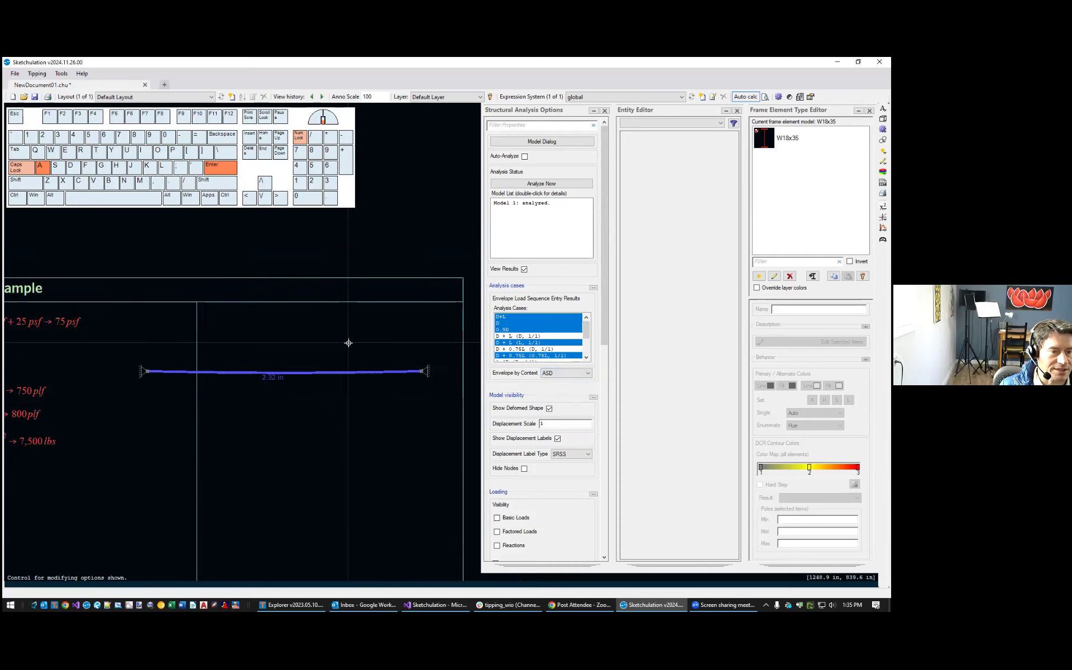
left_click(604, 334)
left_click_drag(604, 333, 610, 361)
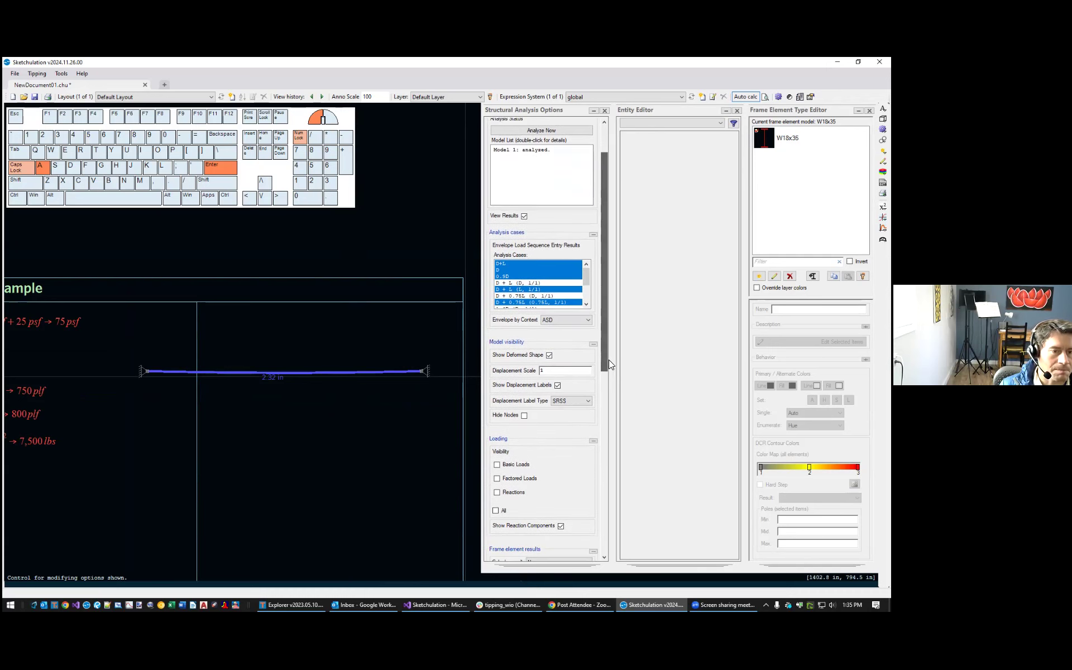
left_click(549, 355)
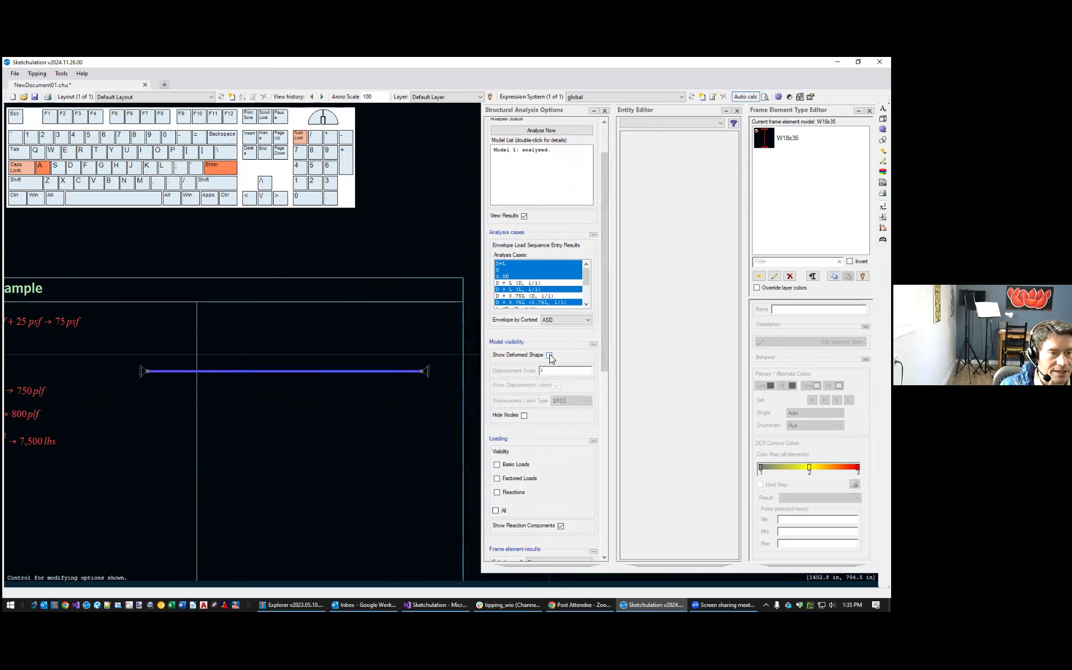
left_click(550, 355)
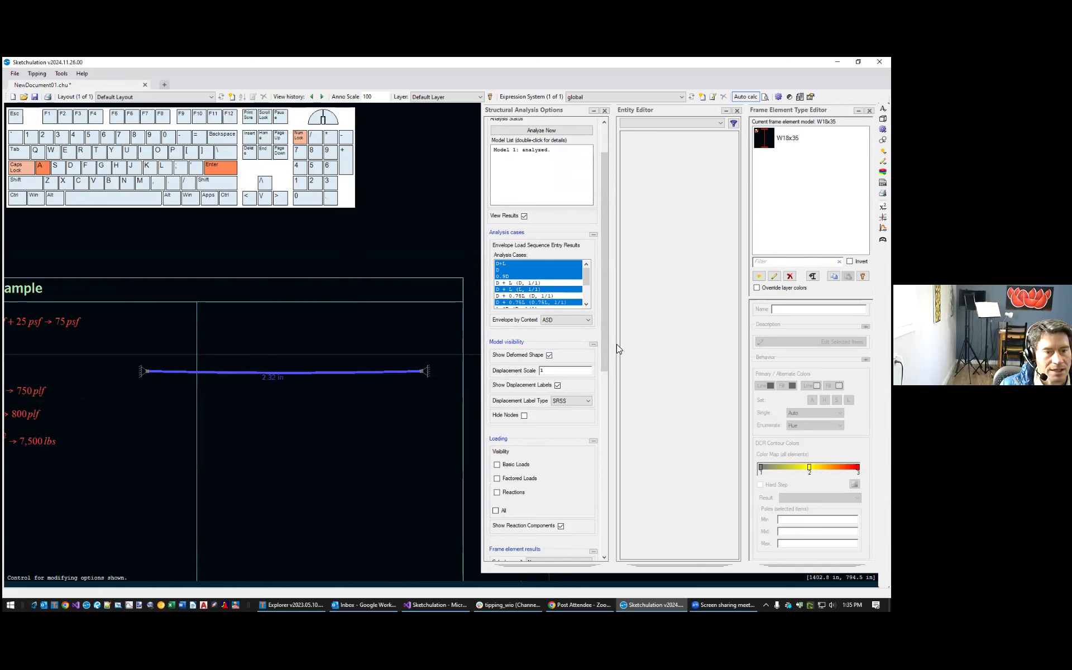
Show the factored loads and reactions on the beam, and limit the results to the D+L case
left_click_drag(606, 345, 607, 382)
left_click(517, 402)
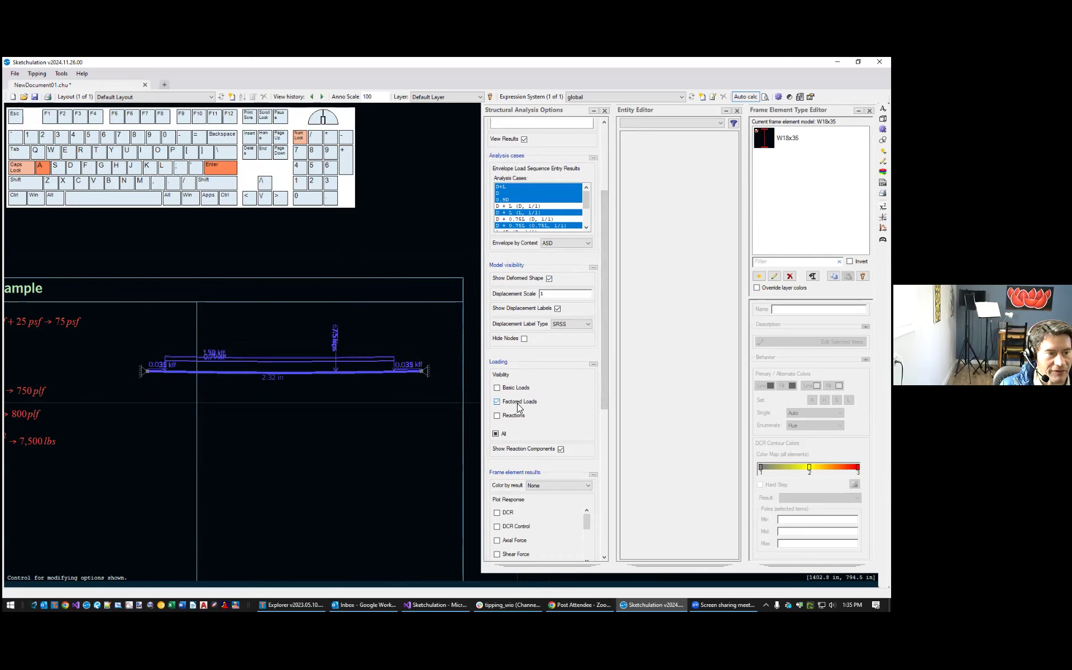
left_click(514, 415)
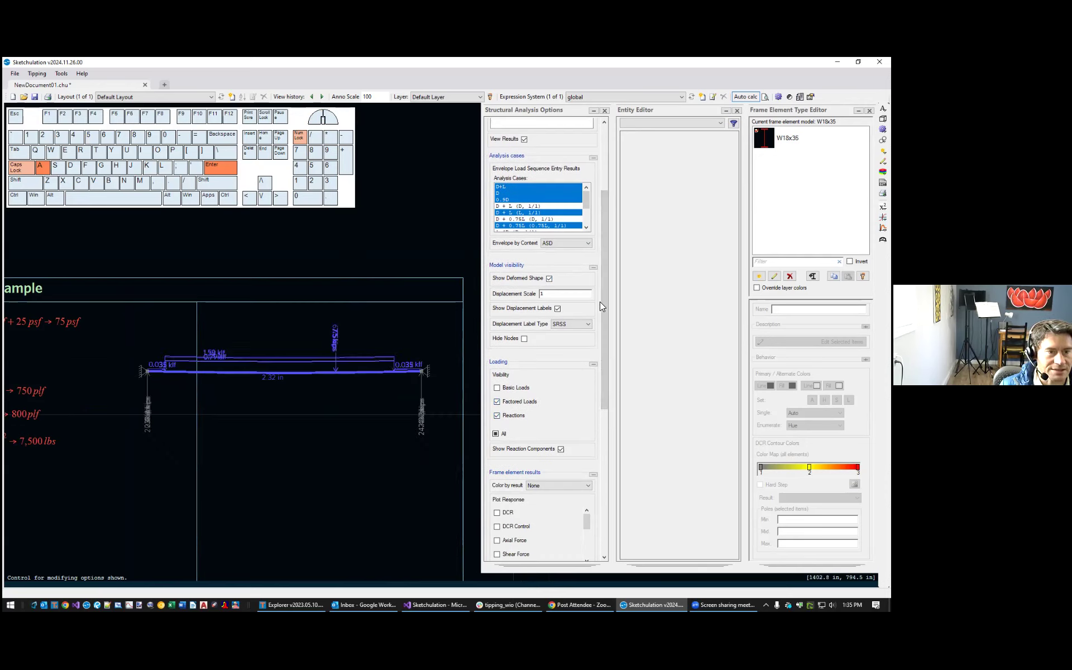
left_click_drag(603, 311, 603, 275)
left_click(504, 263)
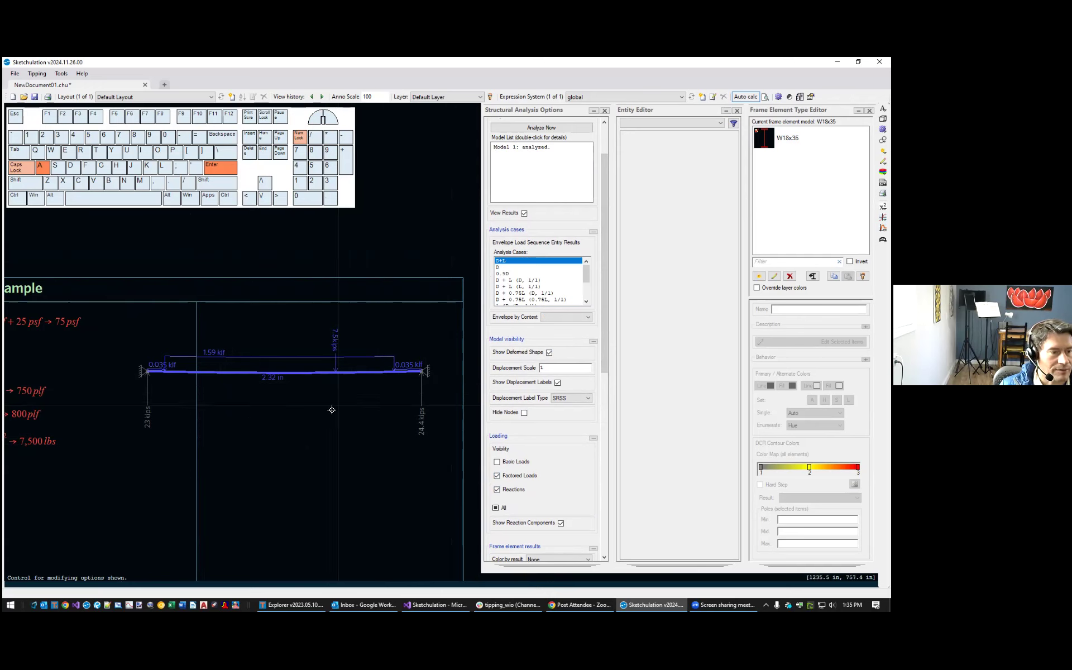
Try the Components displacement label type on the beam and return it to SRSS
left_click_drag(604, 364, 606, 419)
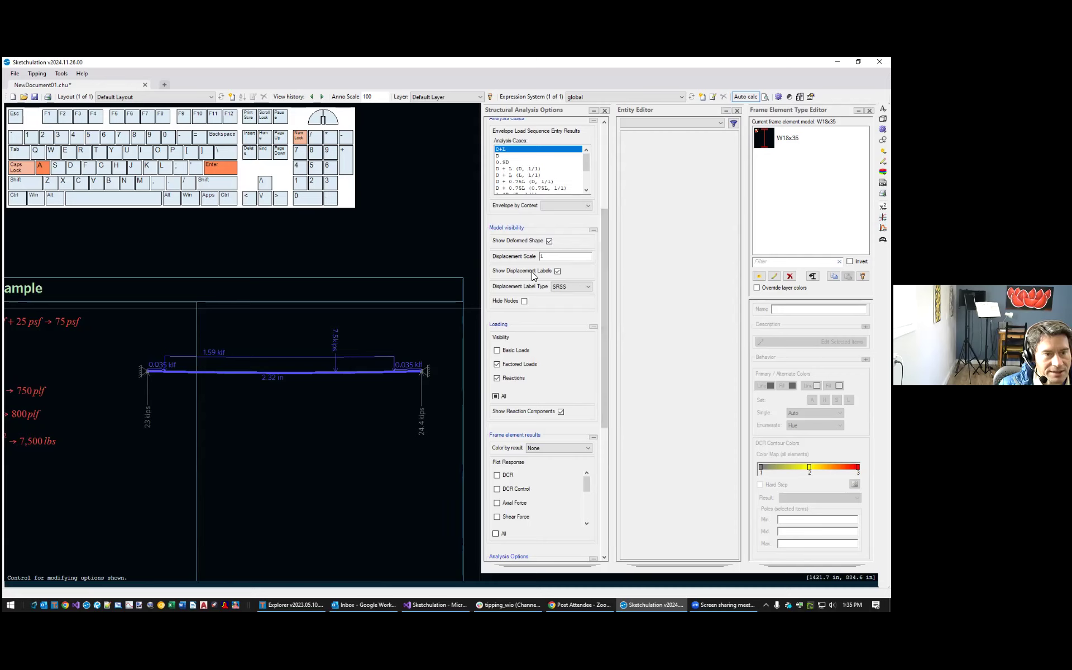
left_click(557, 272)
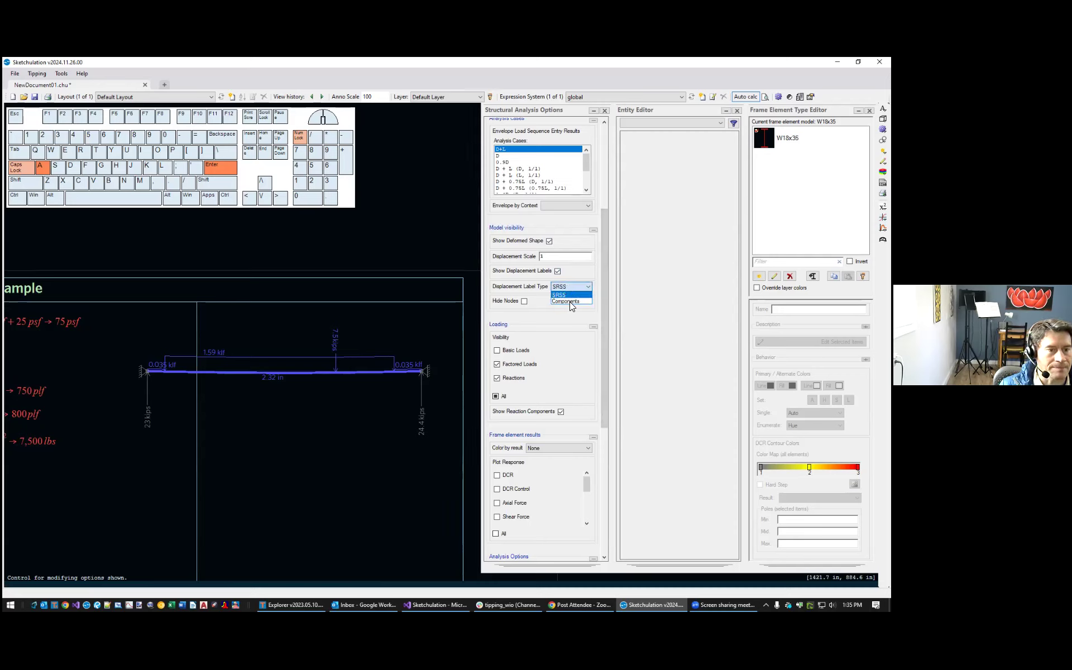
left_click(570, 301)
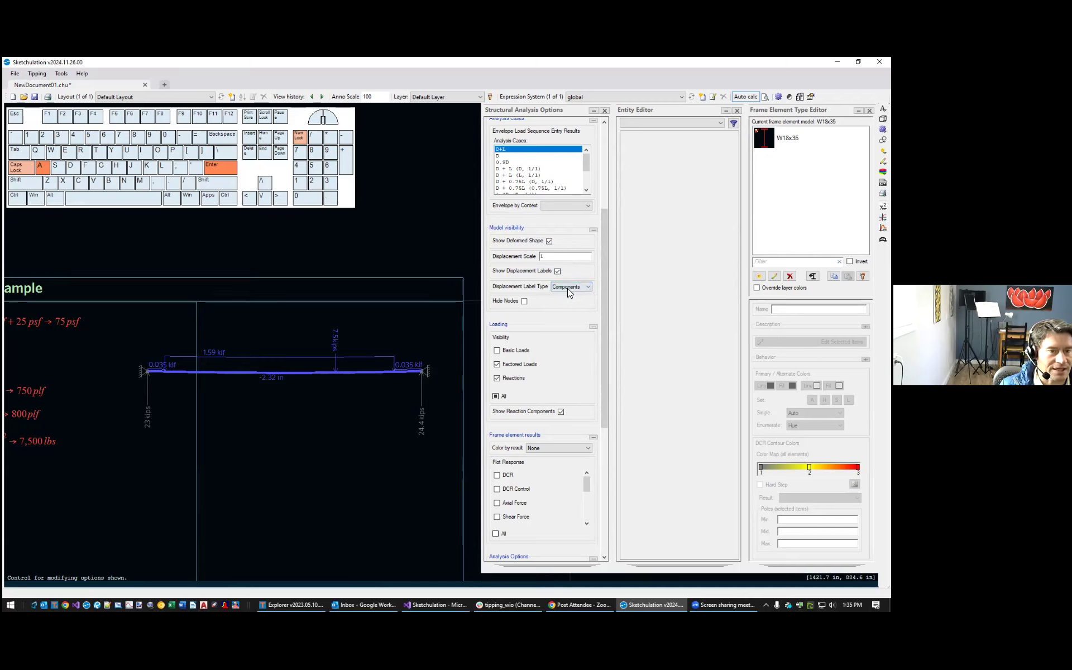
left_click(567, 286)
left_click(568, 294)
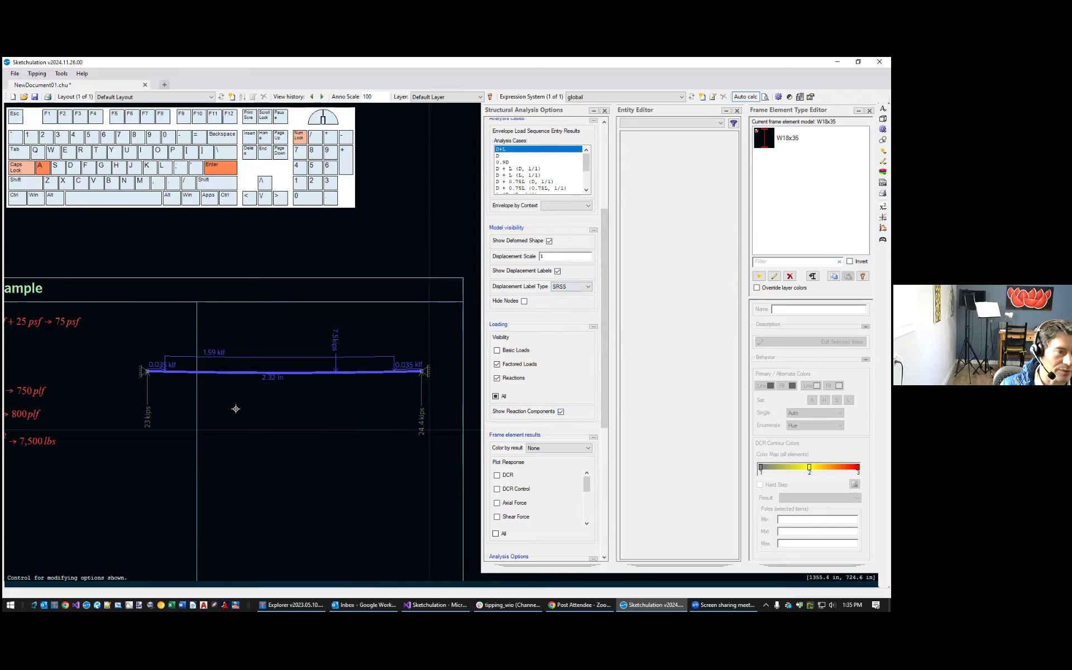
Hide the reactions and factored loads on the beam
left_click_drag(601, 372, 609, 409)
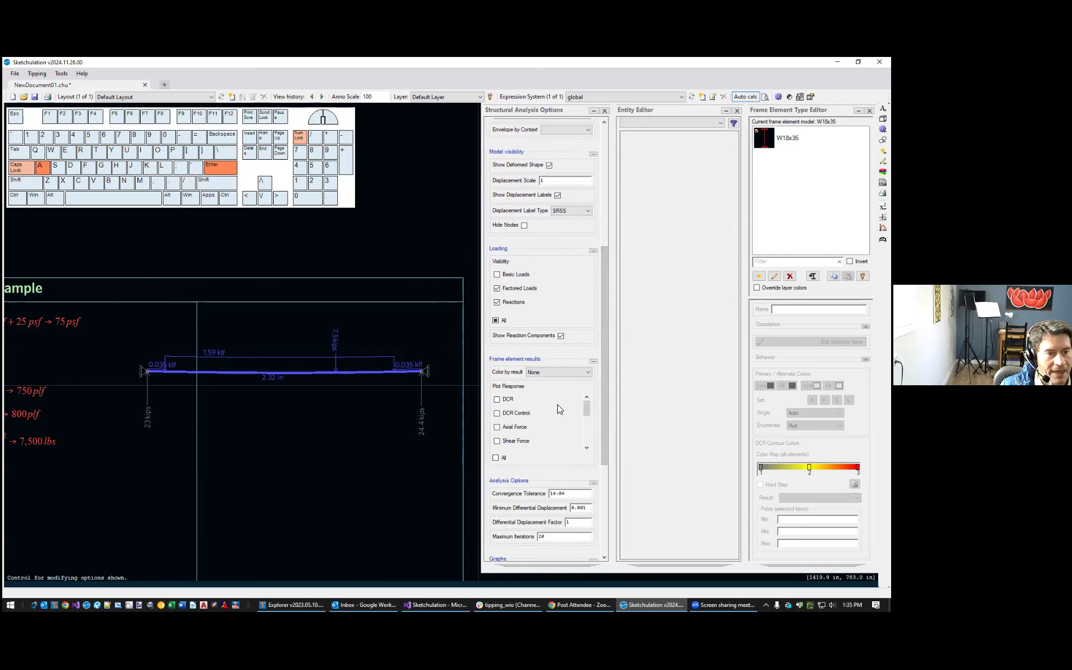
left_click(512, 301)
left_click(513, 288)
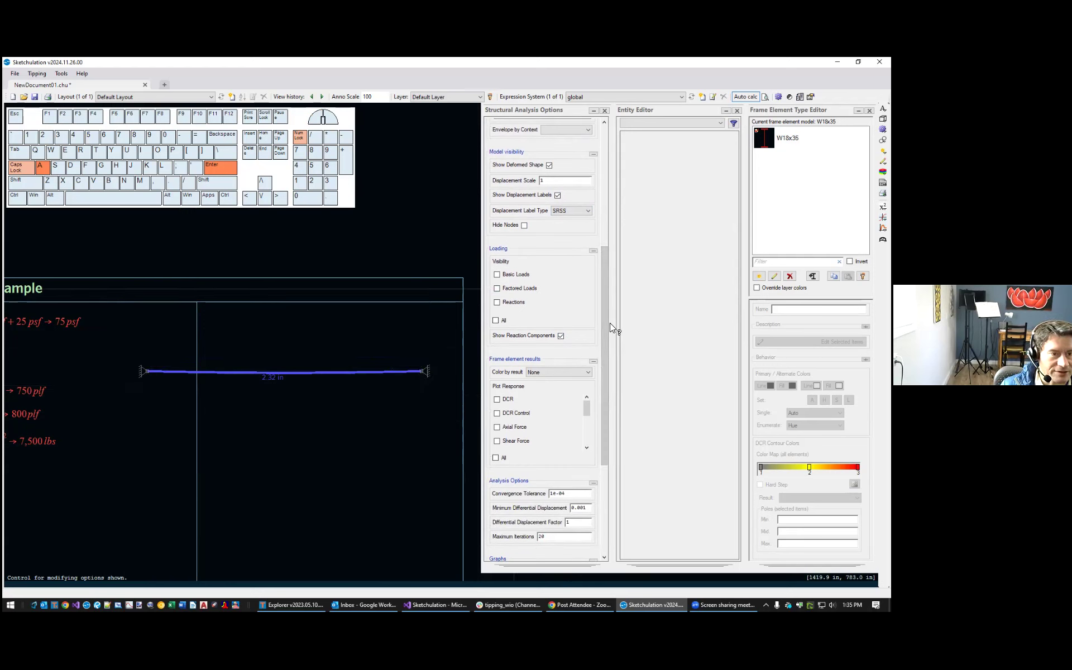
Plot the shear force response along the beam and hide the deformed shape
left_click(528, 440)
left_click_drag(583, 407, 585, 420)
left_click(549, 164)
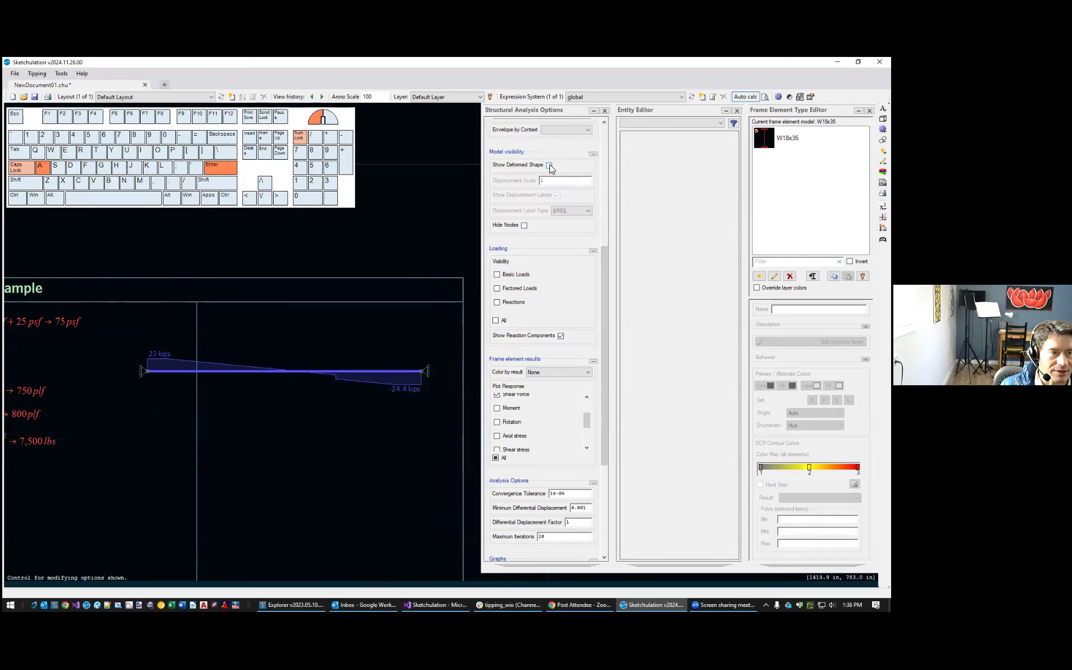
Plot the moment response along the beam and remove the shear force plot
left_click(510, 408)
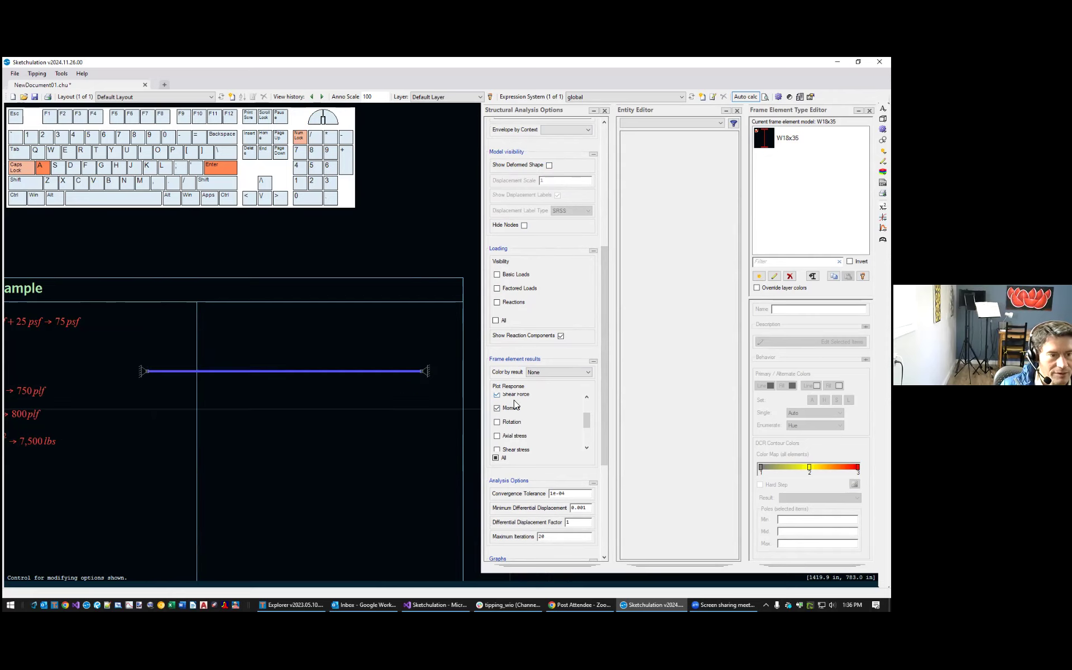
scroll(522, 418, "up", 1)
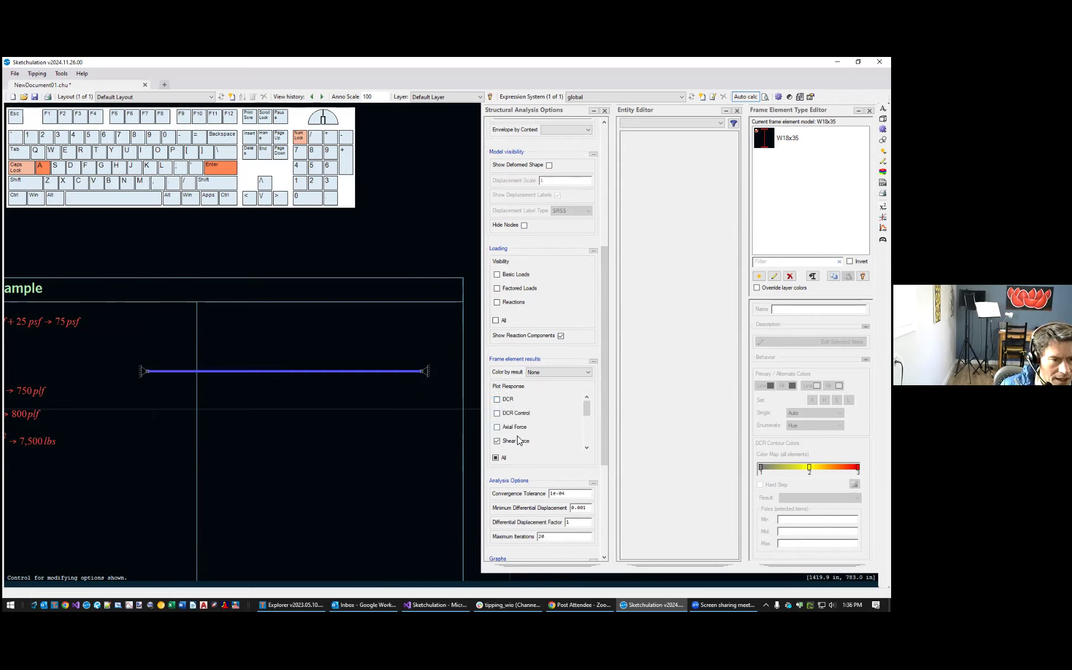
scroll(515, 431, "down", 2)
scroll(515, 402, "up", 2)
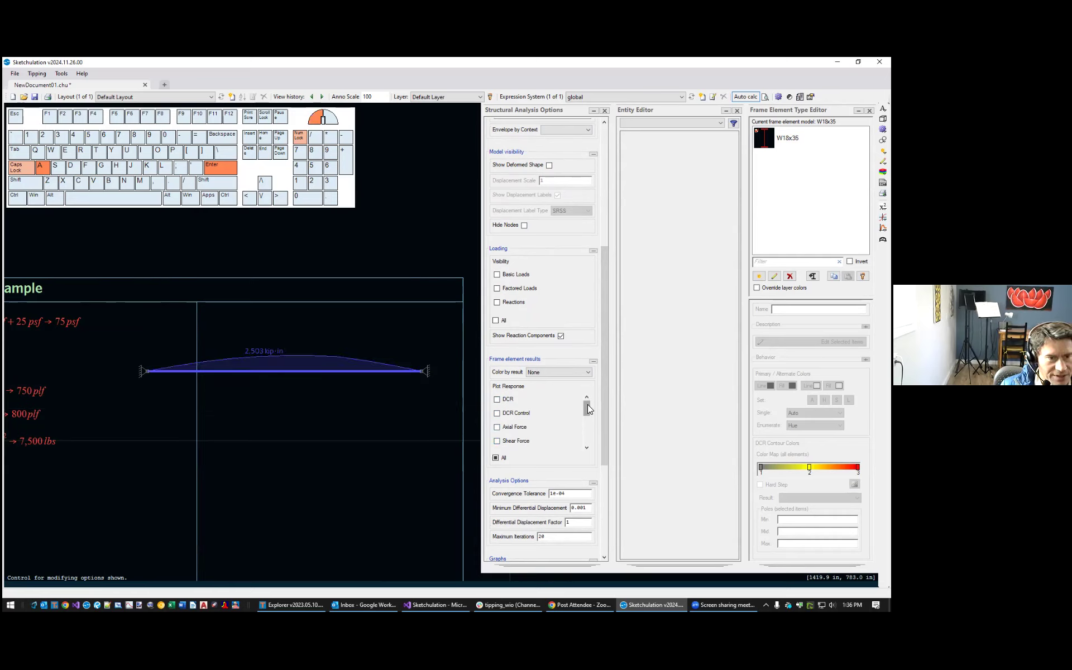
left_click_drag(587, 404, 586, 414)
left_click(505, 406)
left_click(506, 406)
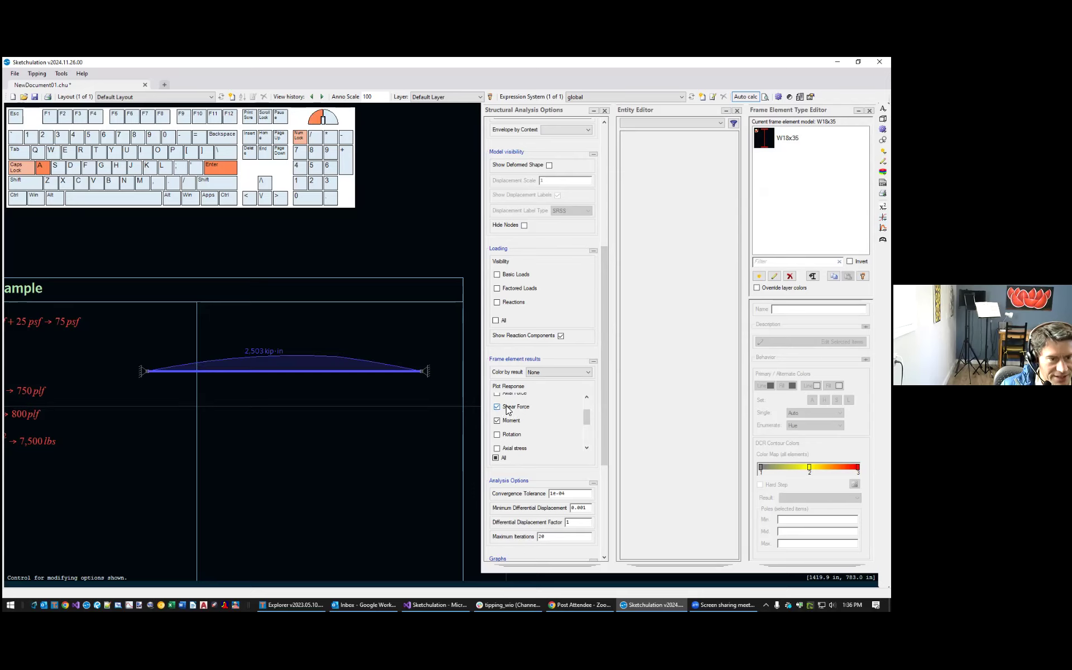
left_click(512, 407)
left_click(511, 407)
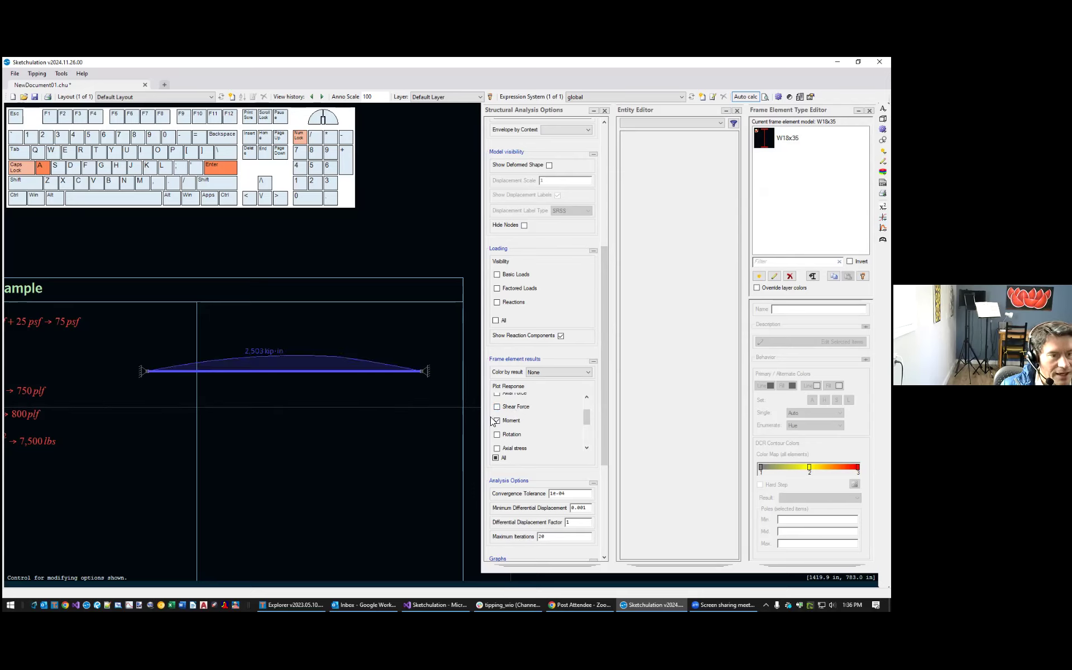
Replace the beam's moment plot with the DCR response and inspect its label
left_click_drag(585, 420, 606, 457)
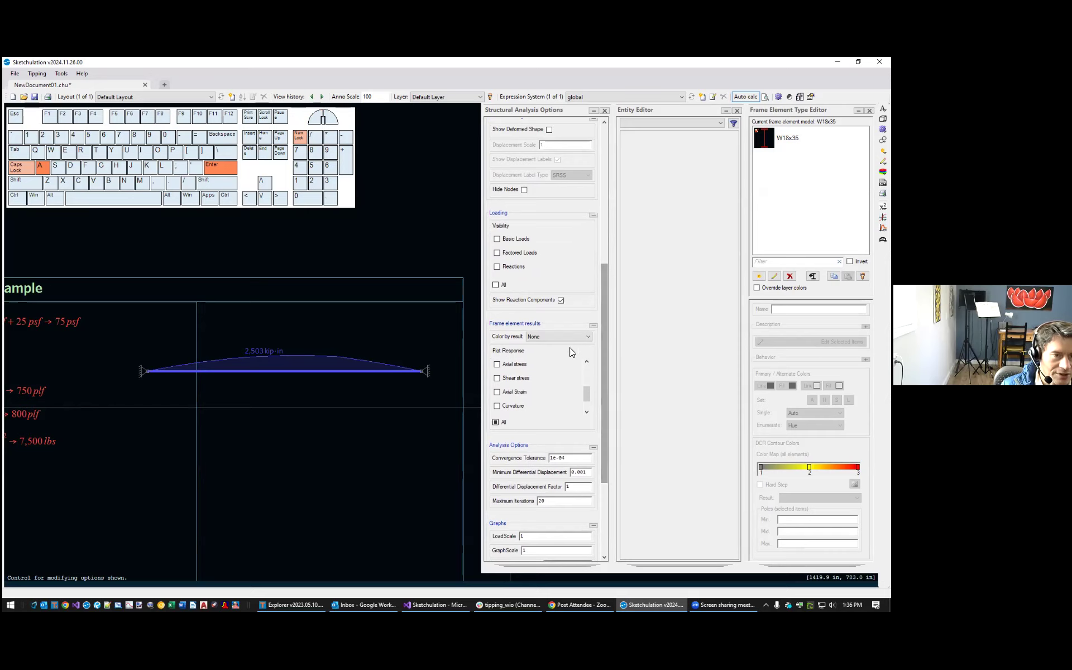
scroll(574, 394, "up", 5)
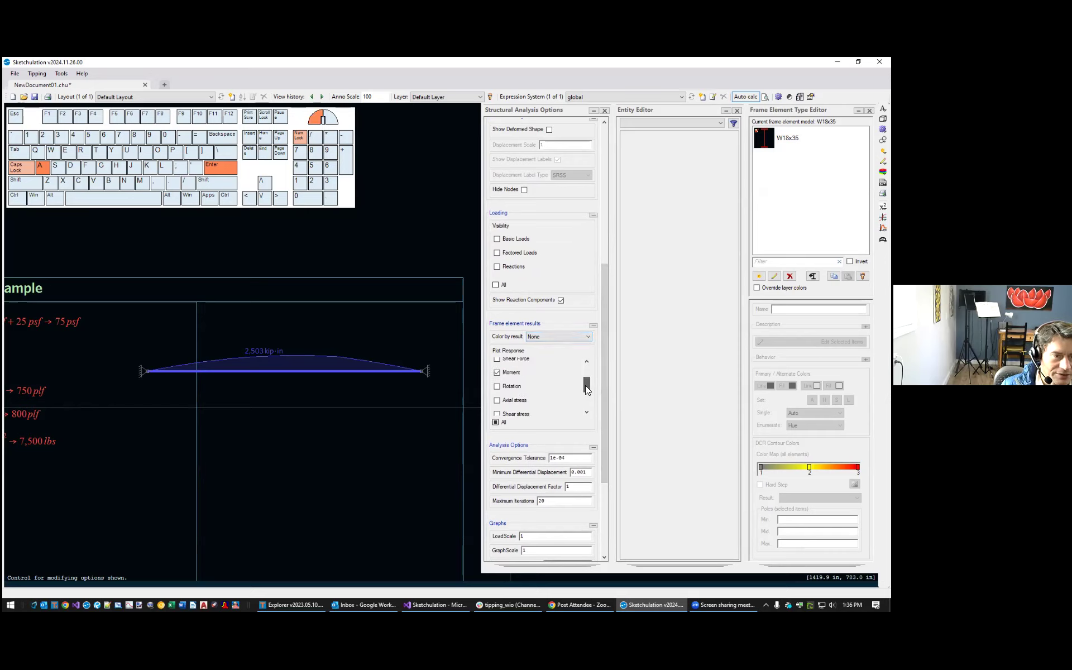
left_click(509, 397)
scroll(519, 394, "up", 2)
left_click(505, 364)
scroll(354, 395, "up", 3)
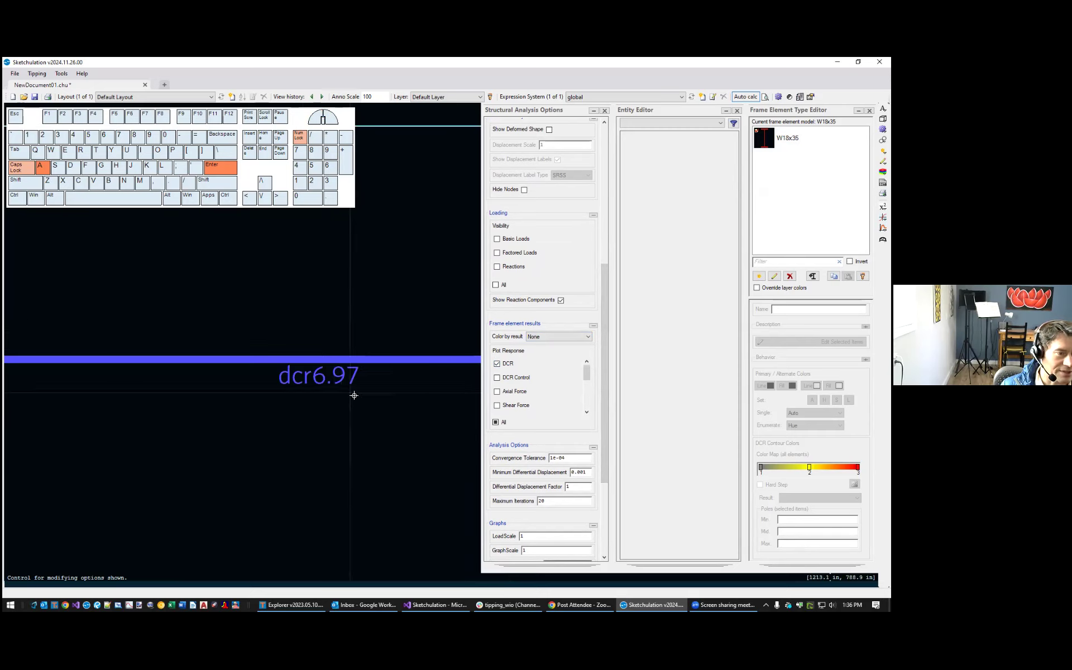
middle_click_drag(354, 396, 193, 394)
scroll(248, 394, "down", 2)
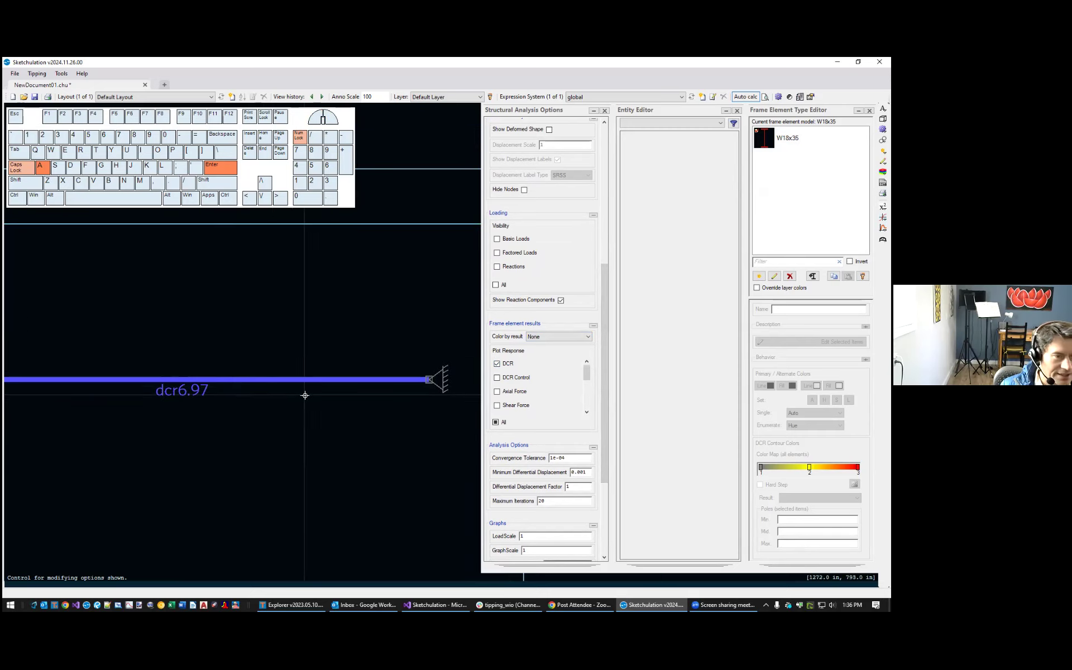
Color the frame element by its DCR result
left_click(560, 338)
left_click(547, 351)
scroll(242, 392, "down", 3)
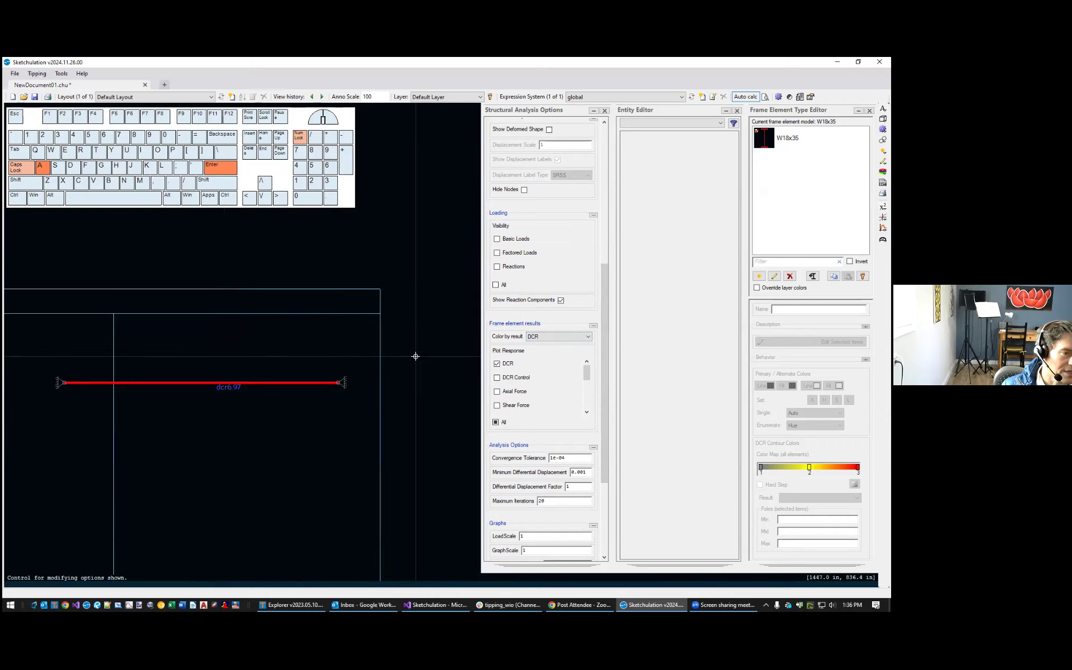
left_click(557, 337)
left_click(559, 338)
Look through the analysis and graph options, and plot the moment response in place of DCR
left_click_drag(607, 433, 608, 487)
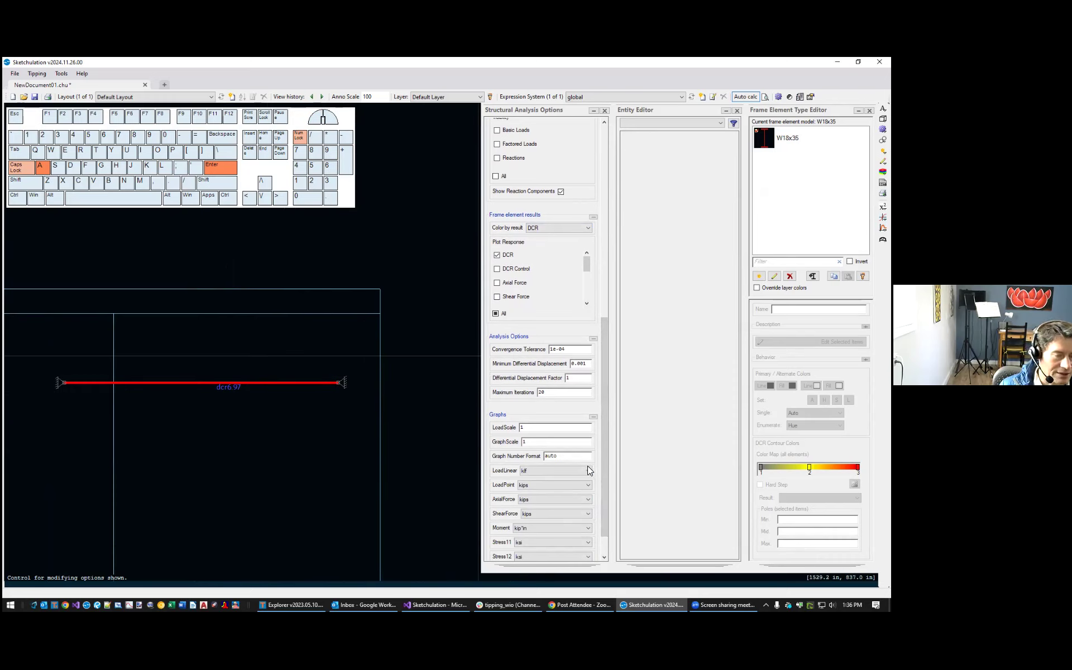
left_click(605, 394)
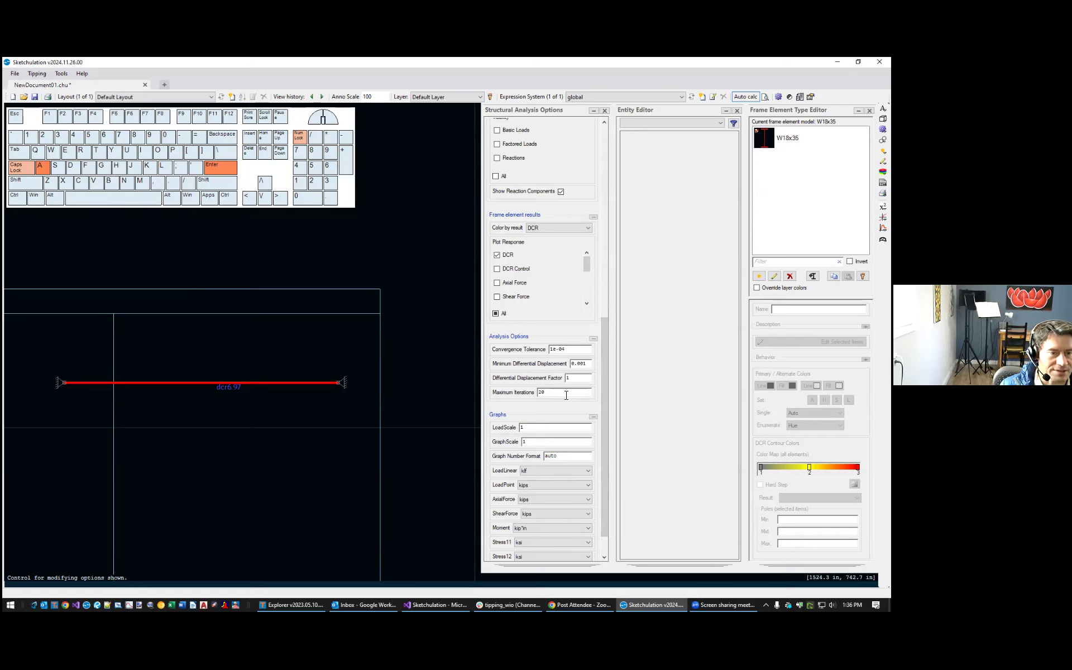
left_click(603, 398)
left_click_drag(602, 398, 612, 421)
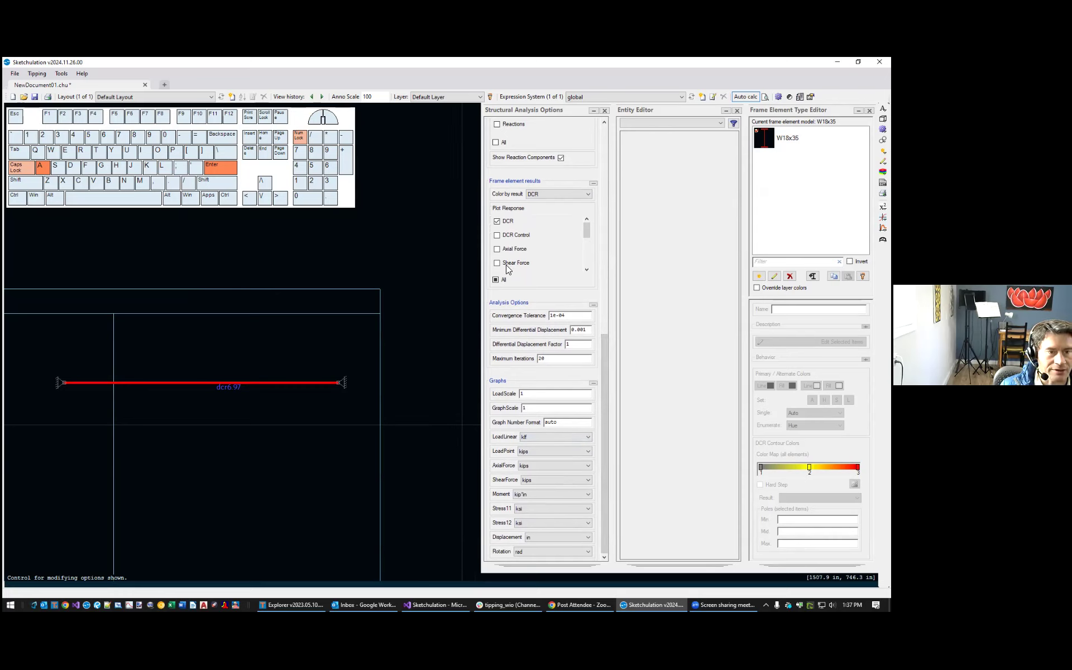
left_click(507, 221)
scroll(508, 242, "down", 2)
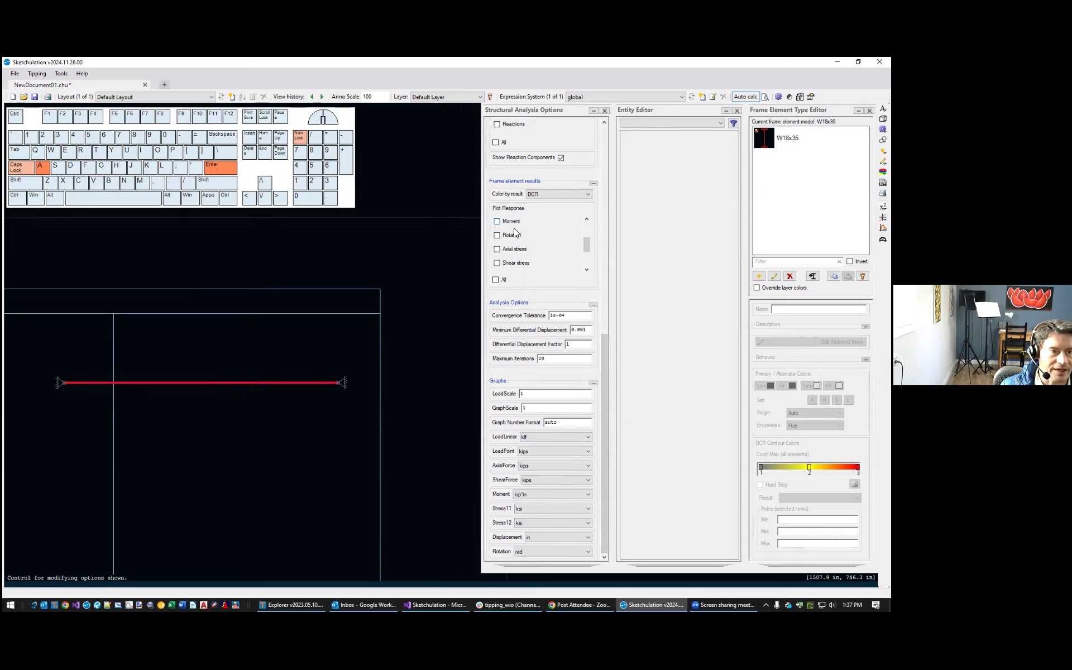
left_click(512, 221)
Try a graph scale of 2 on the moment diagram and return it to 1
left_click(541, 408)
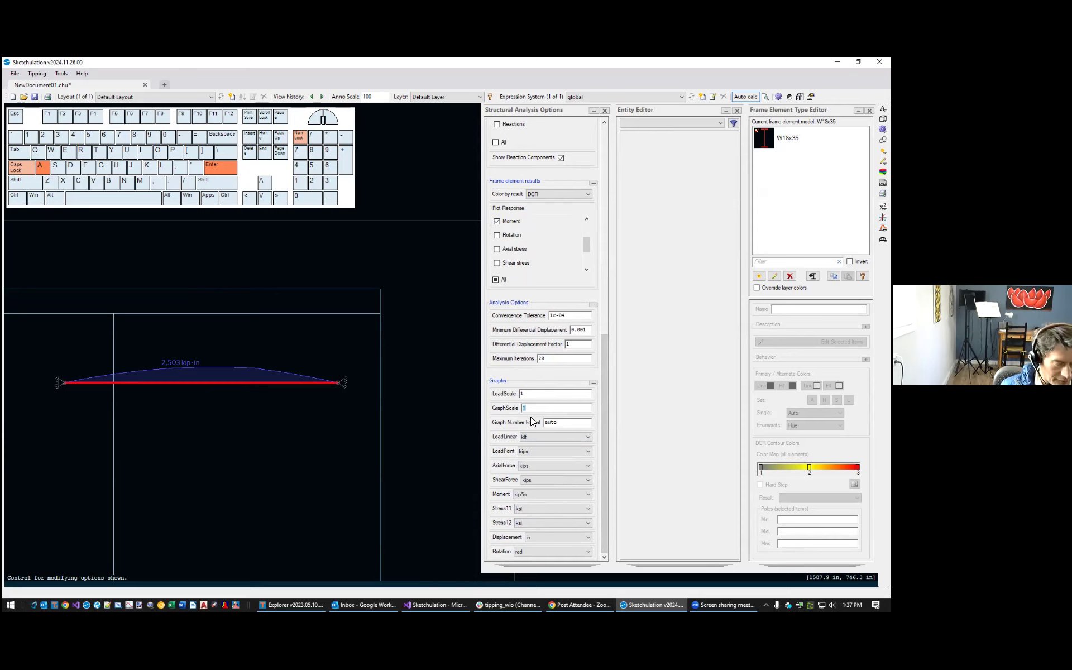
type("2")
left_click(552, 410)
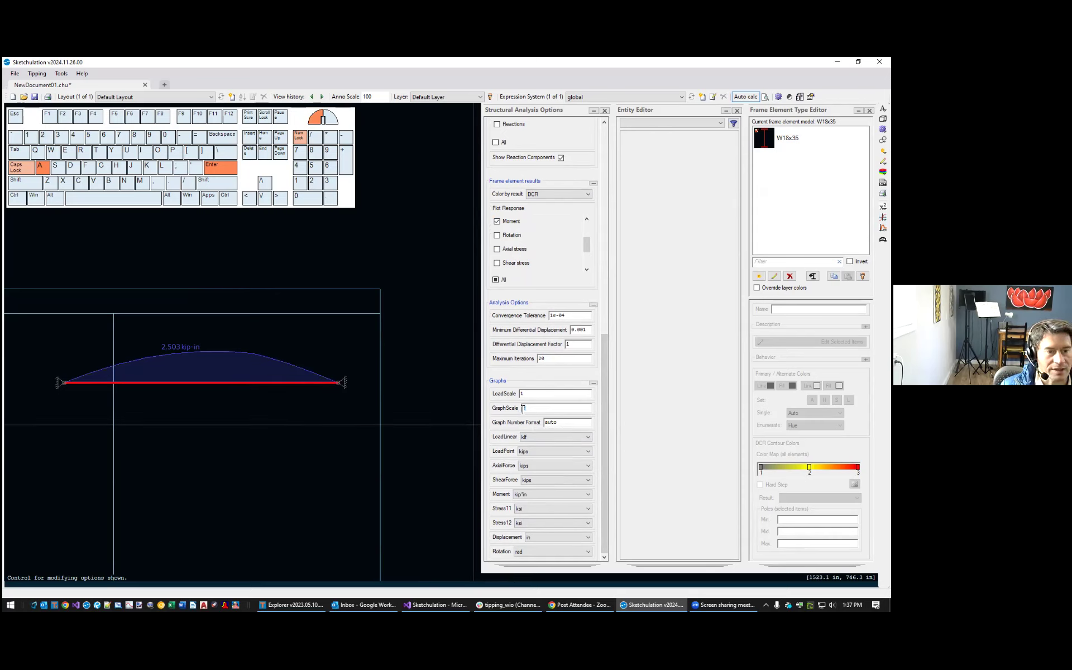
type("1")
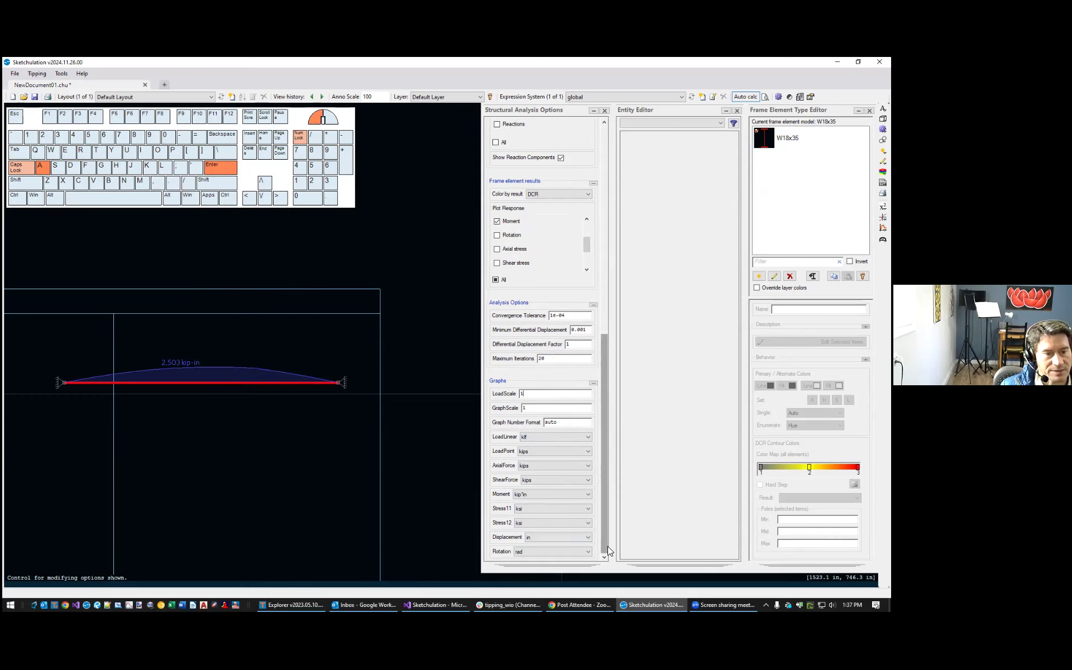
Set the color by result to None, show the deformed shape, and remove the moment plot
scroll(605, 527, "up", 5)
left_click(576, 352)
left_click(580, 358)
left_click_drag(604, 371, 618, 259)
left_click(548, 371)
left_click_drag(604, 327, 611, 301)
left_click(508, 393)
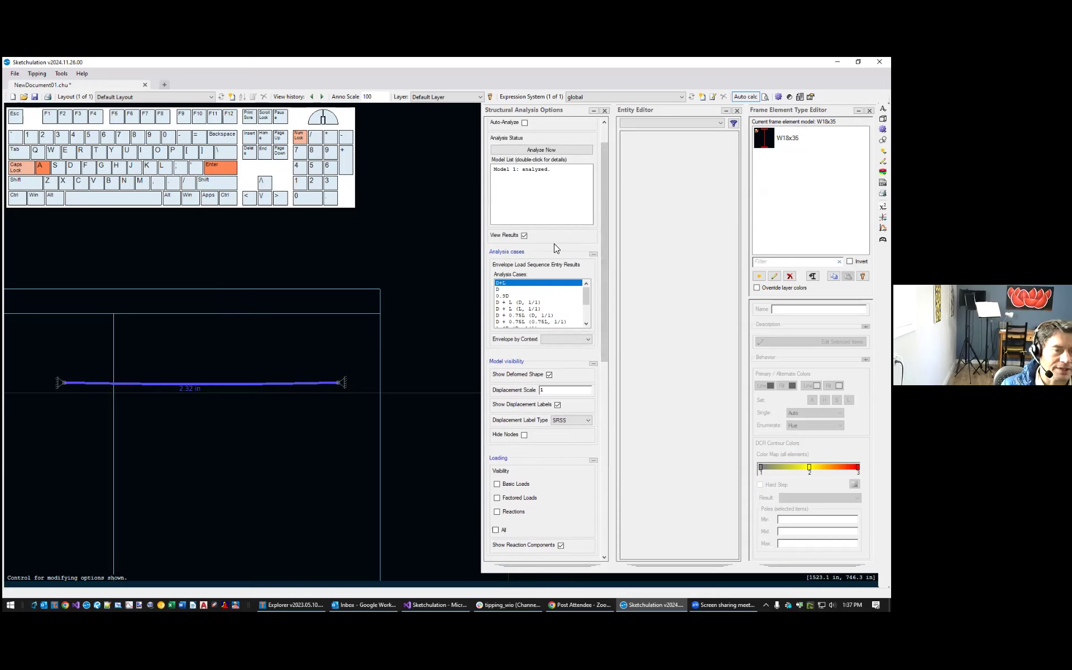
Turn off viewing of analysis results and close the structural analysis options
scroll(167, 416, "down", 4)
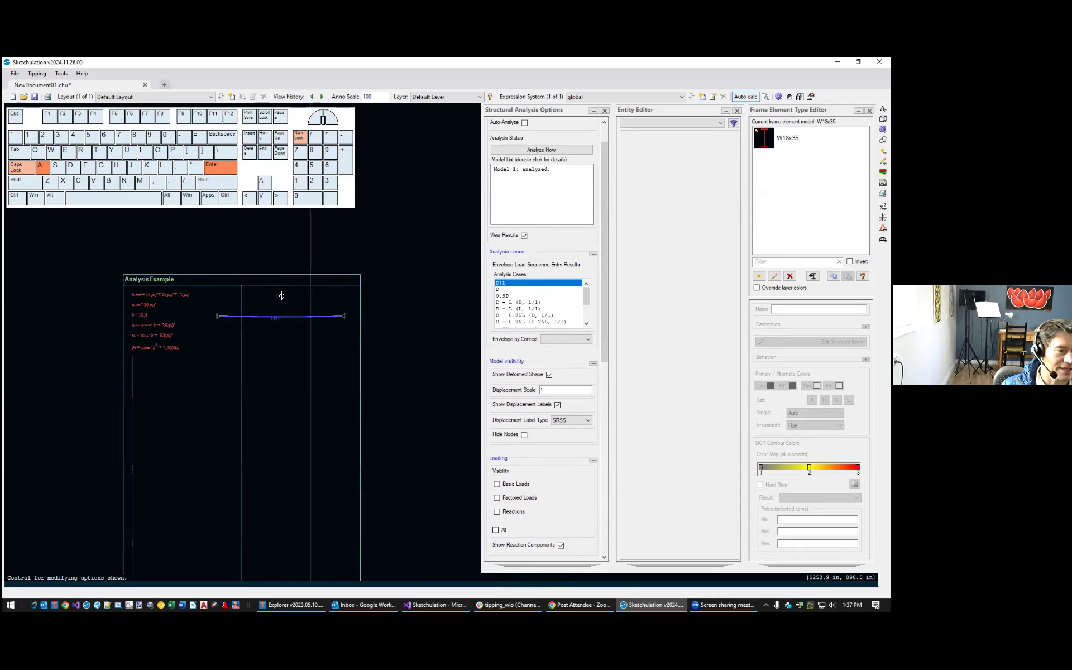
scroll(287, 436, "down", 2)
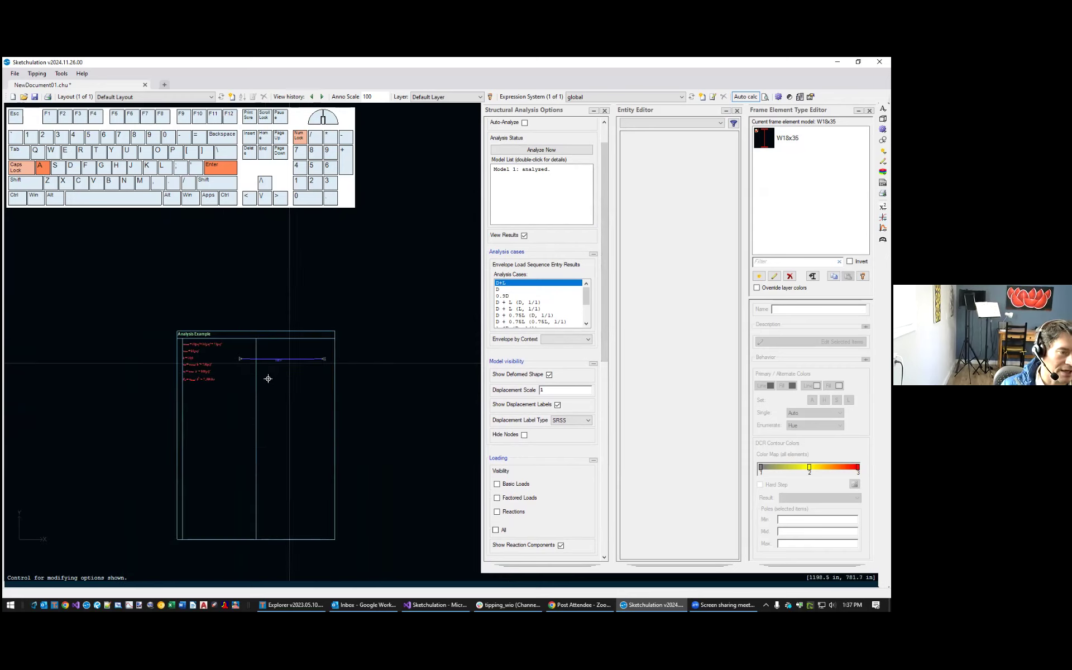
scroll(268, 378, "up", 3)
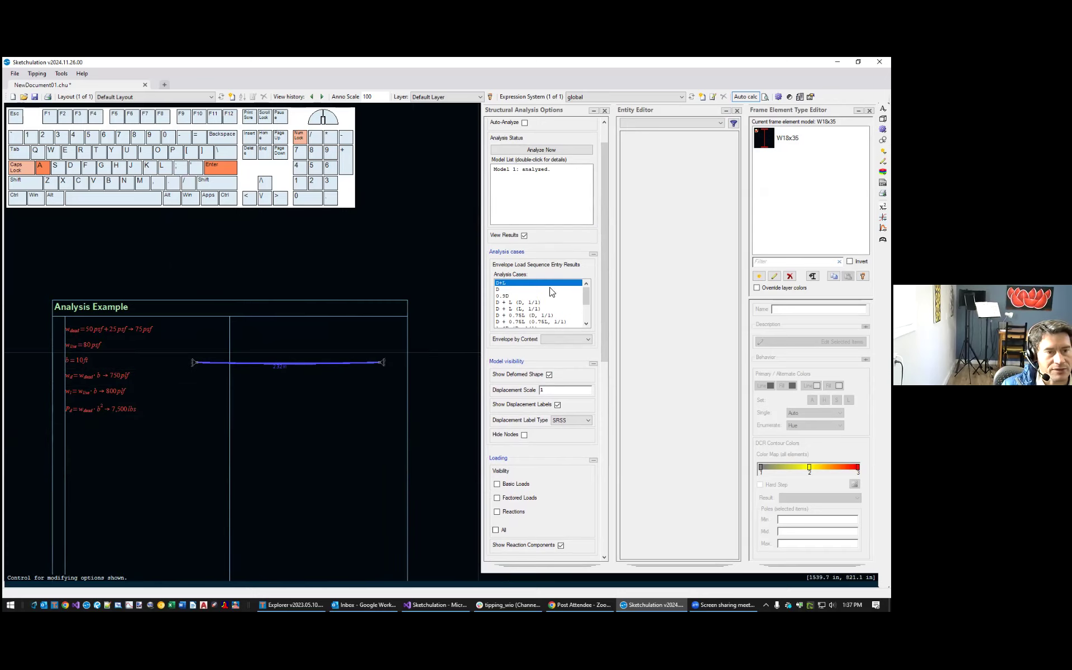
left_click_drag(604, 304, 611, 237)
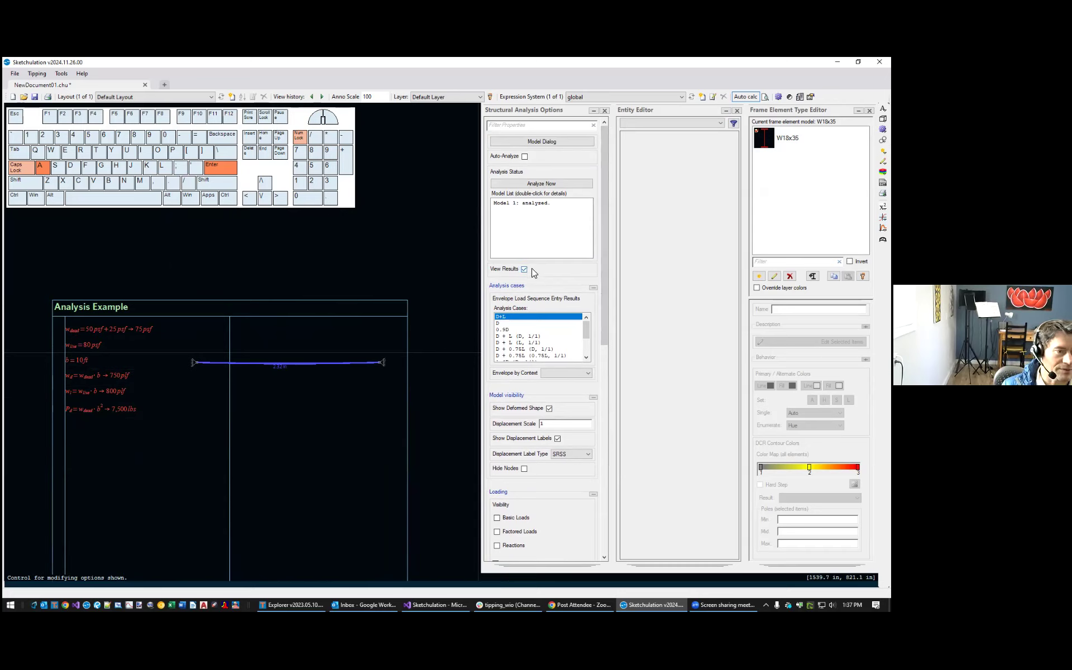
left_click(525, 270)
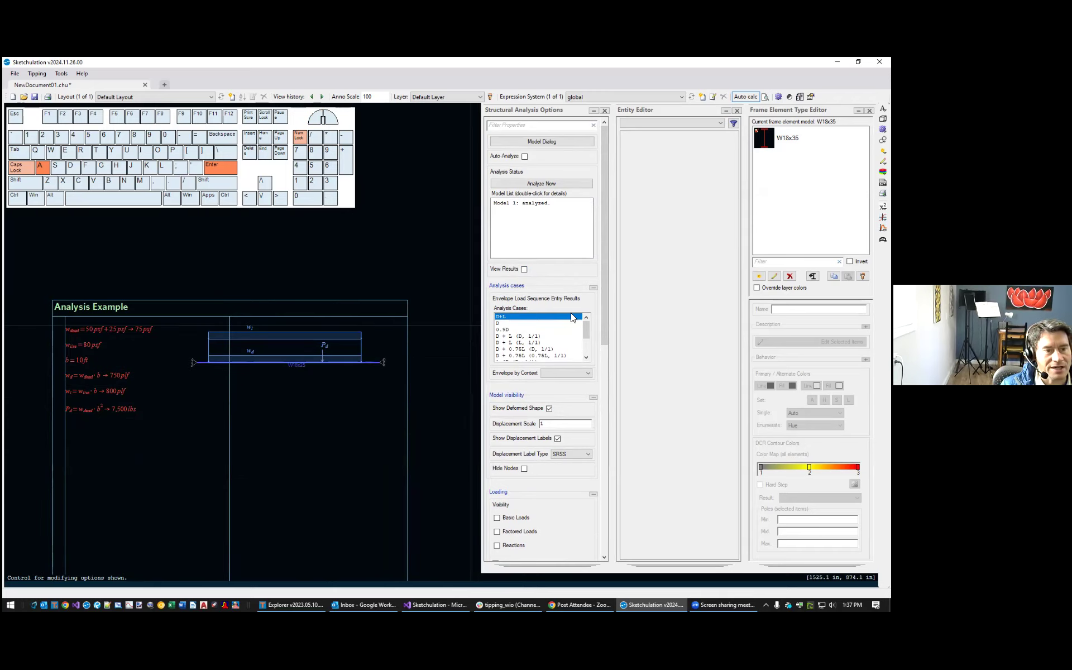
scroll(297, 372, "up", 3)
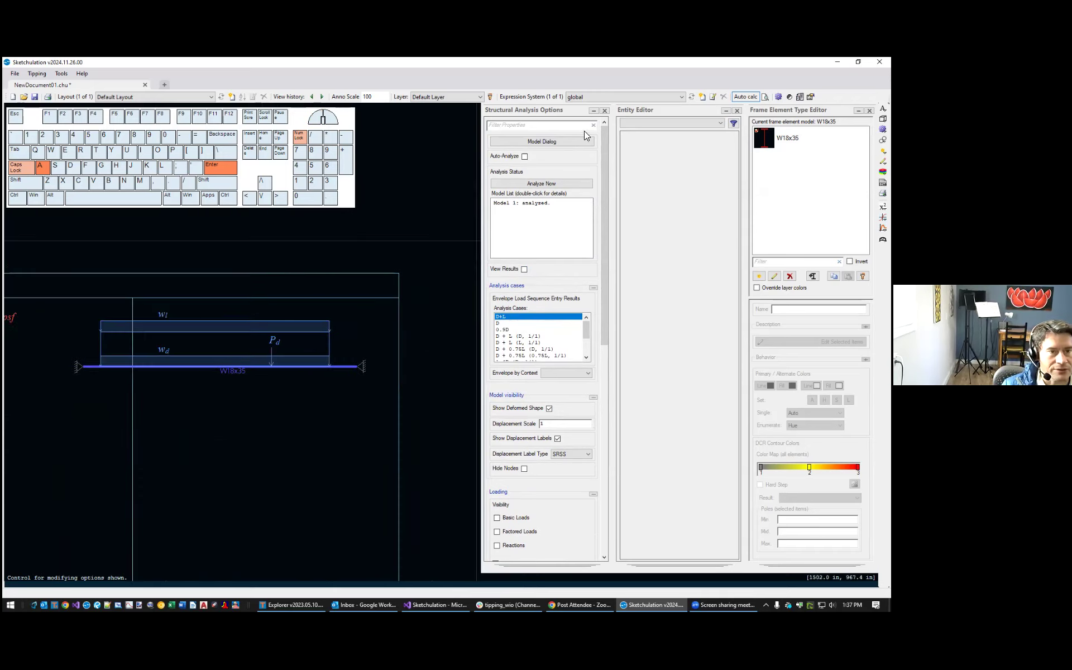
left_click(604, 111)
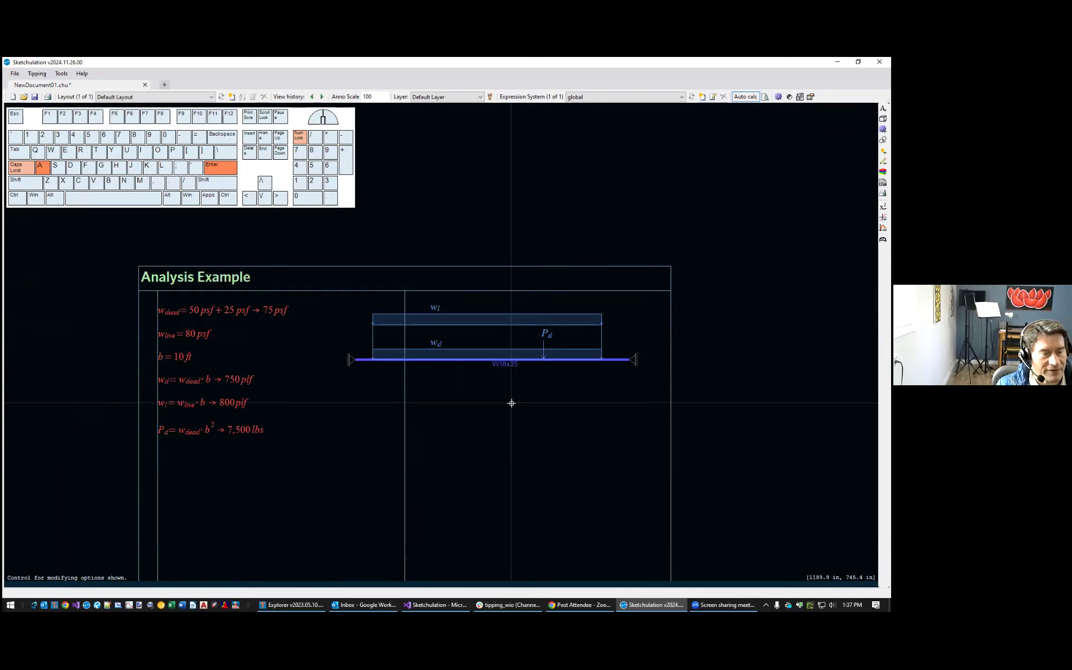
Start the structural analysis model viewports command (VPM) and draw a boundary about 403 in by 88 in around the beam
type("VPM")
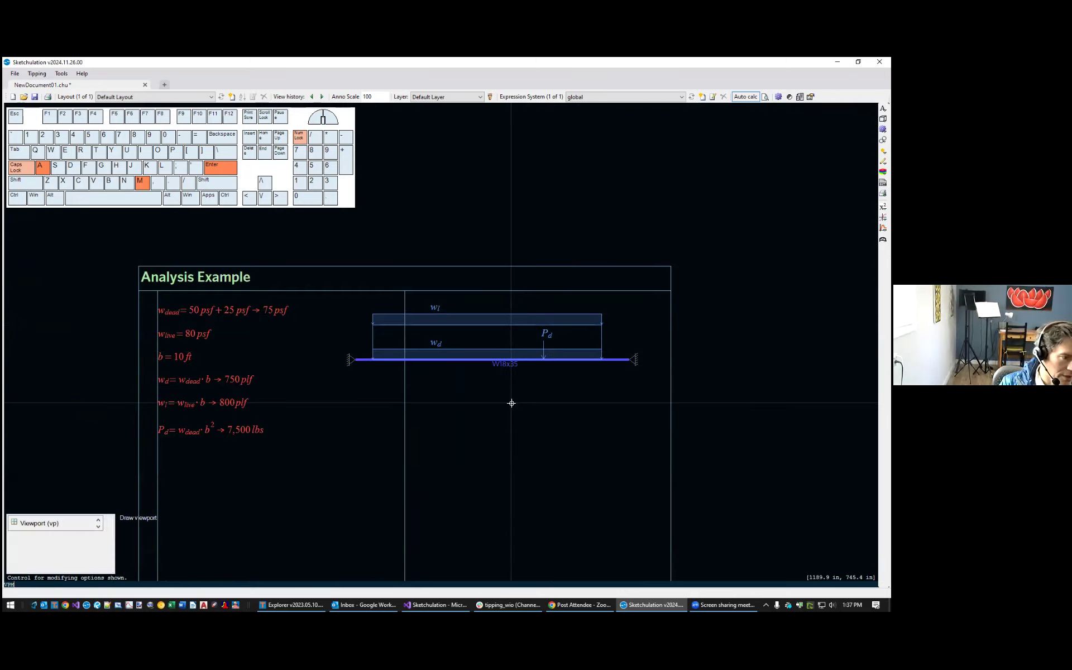
key("Return")
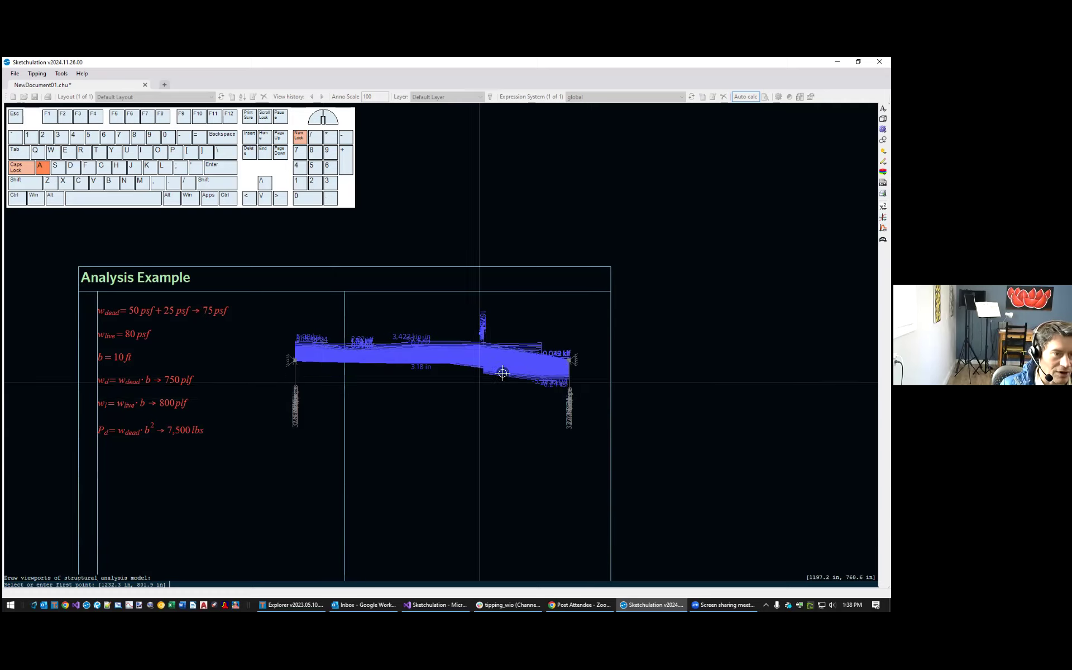
left_click(584, 392)
key("F8")
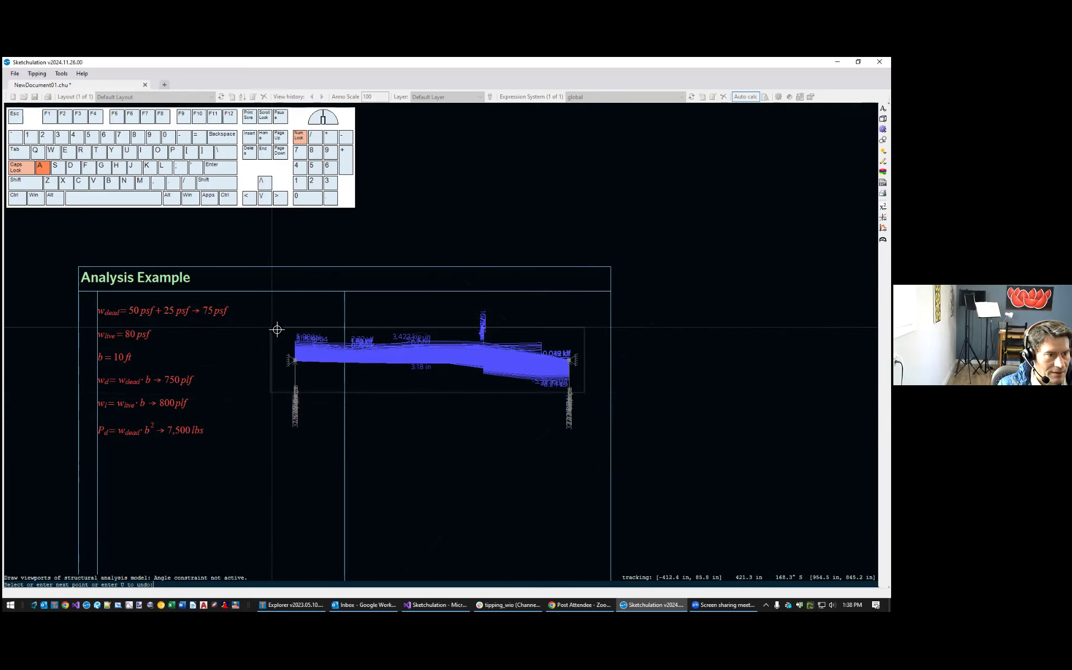
left_click(278, 326)
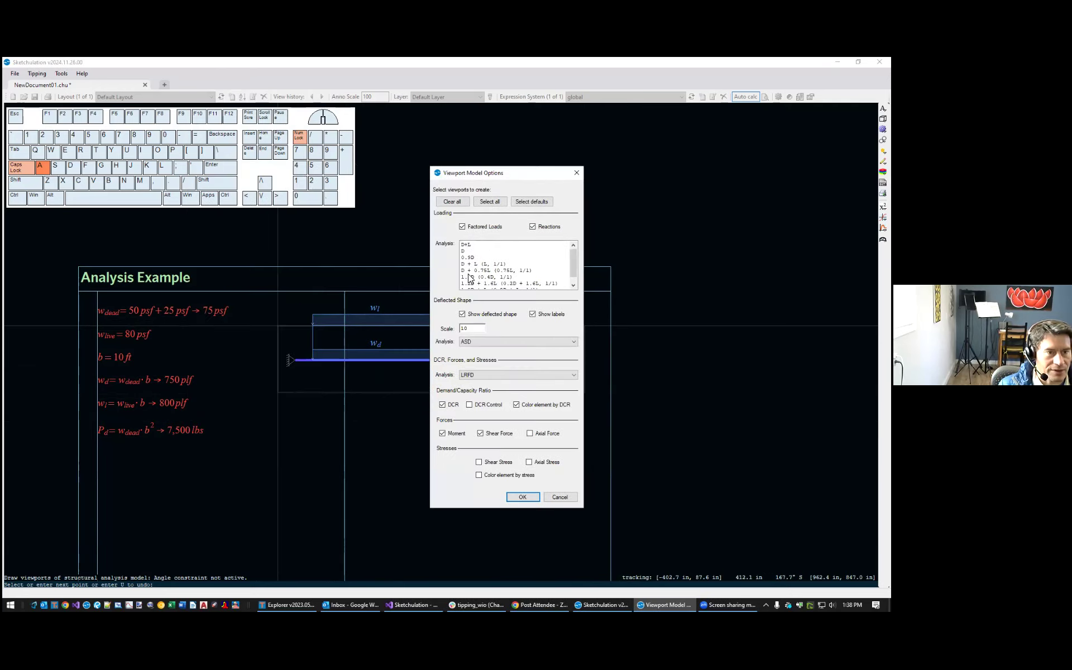
Select D+L for the loading viewport, keeping ASD for the deflected shape and LRFD for DCR and forces, and accept the viewport options
left_click_drag(572, 259, 573, 249)
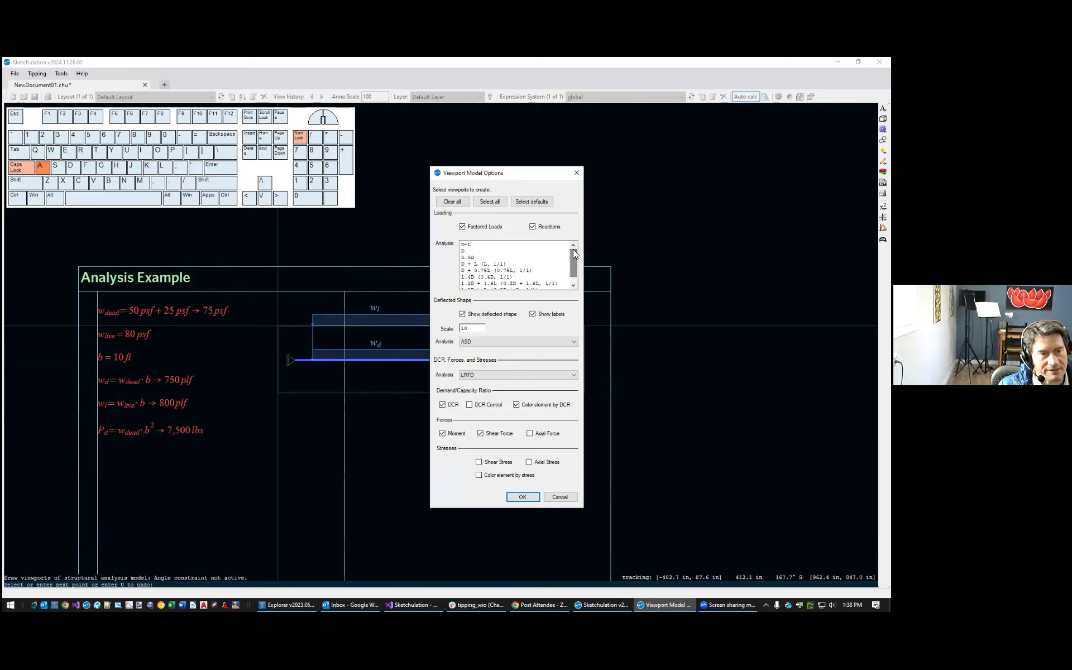
left_click(477, 246)
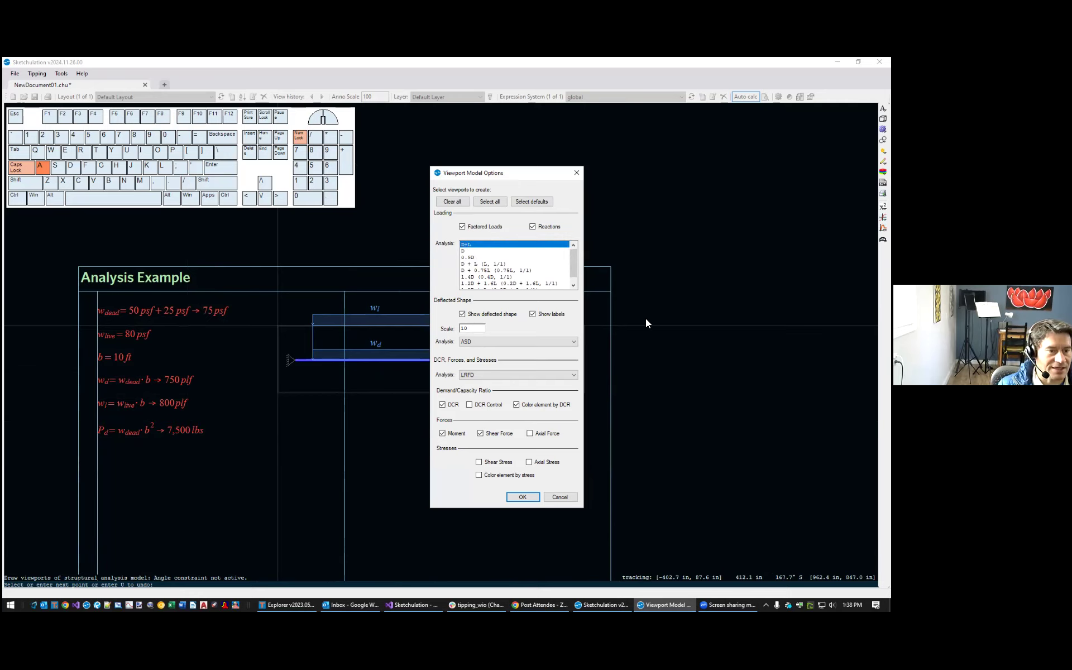
left_click(471, 341)
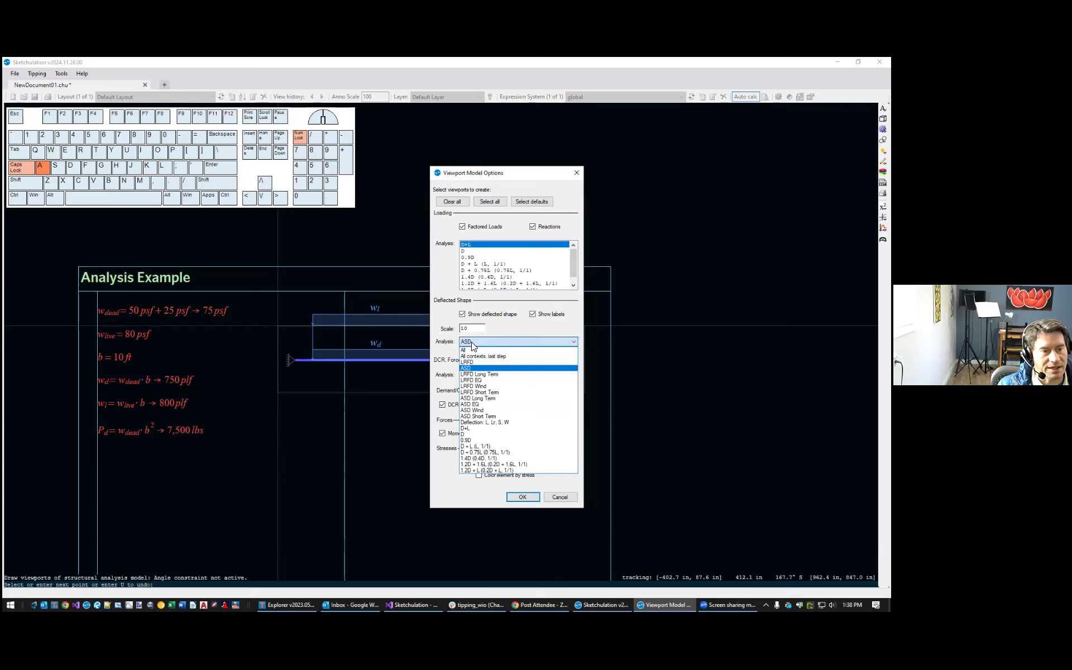
left_click(472, 343)
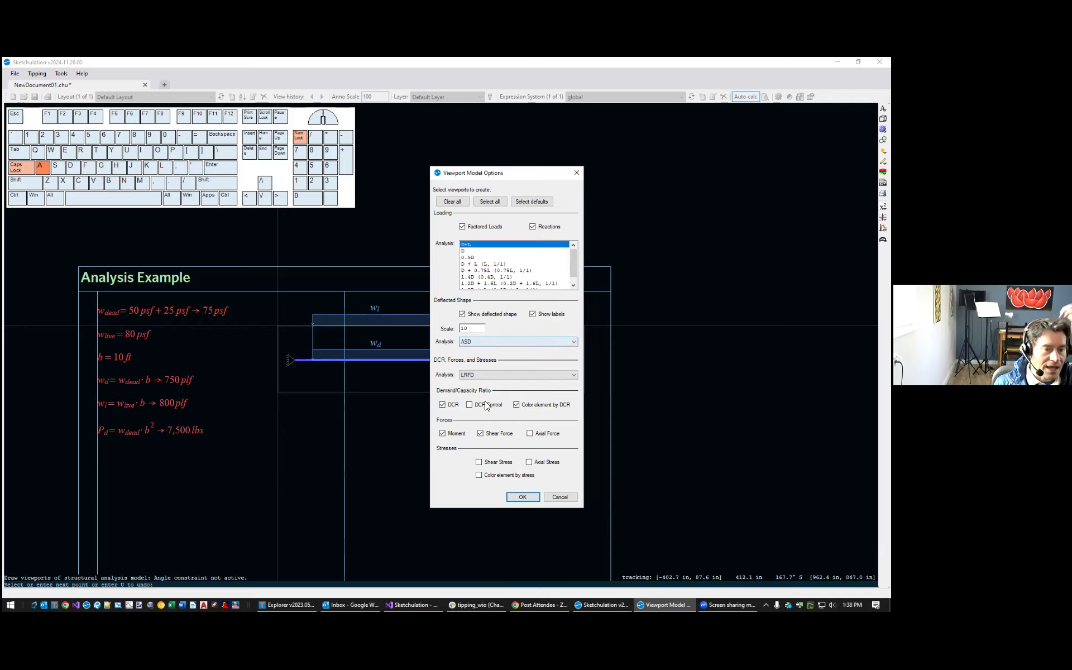
left_click(491, 377)
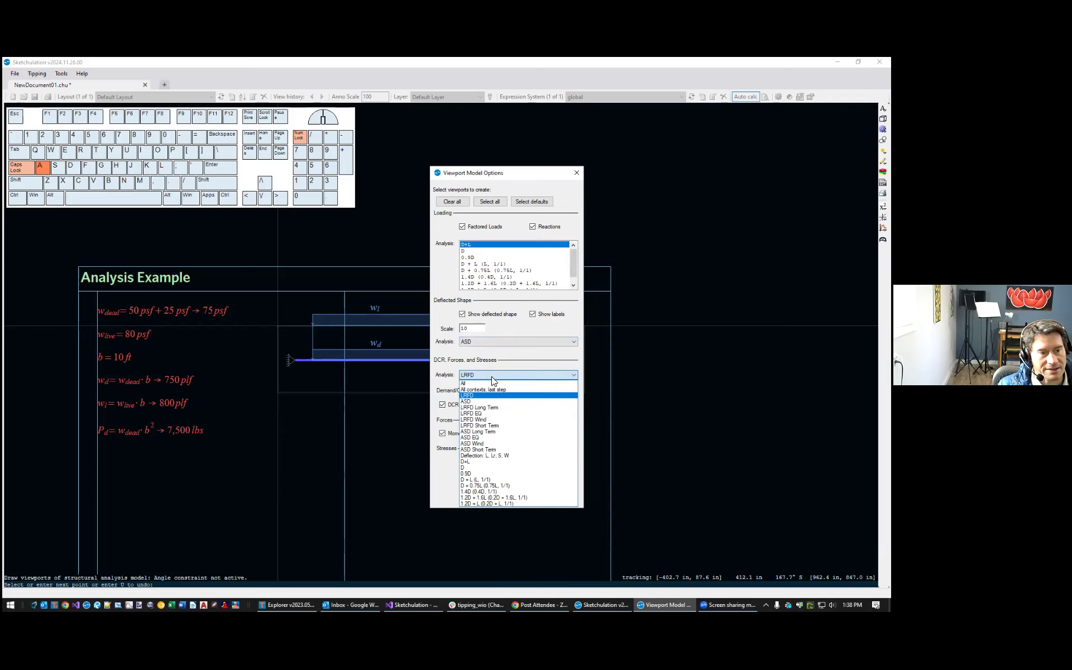
left_click(489, 455)
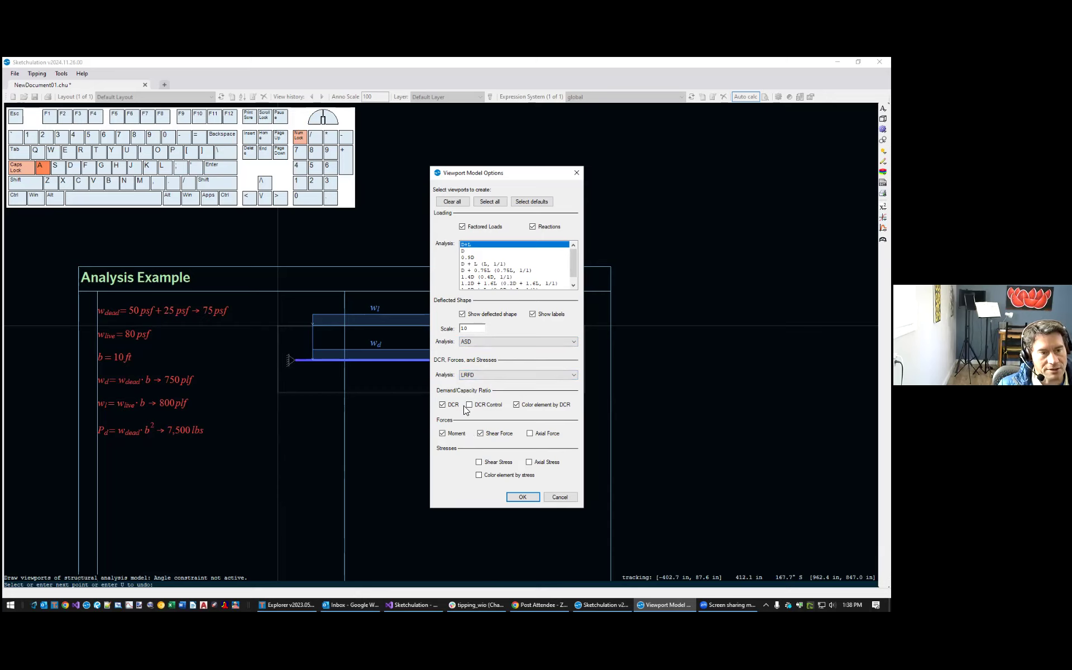
left_click(491, 376)
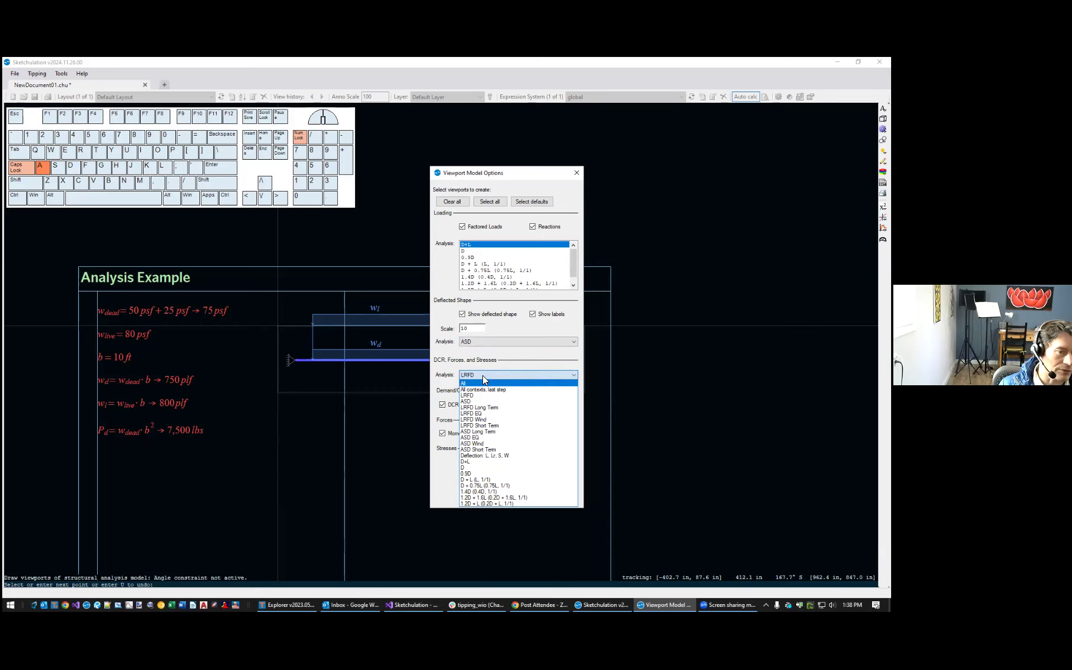
left_click(499, 358)
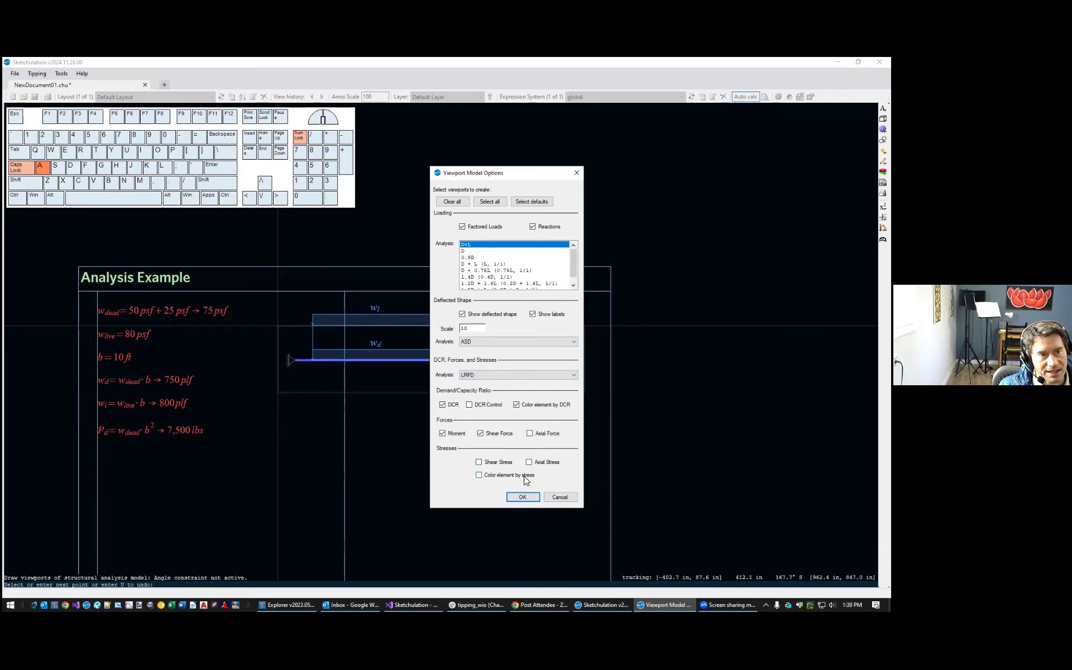
left_click(522, 497)
Place the stack of result viewports about 97 in directly below the boundary's starting corner and set their scale with a second point straight below
scroll(379, 430, "down", 5)
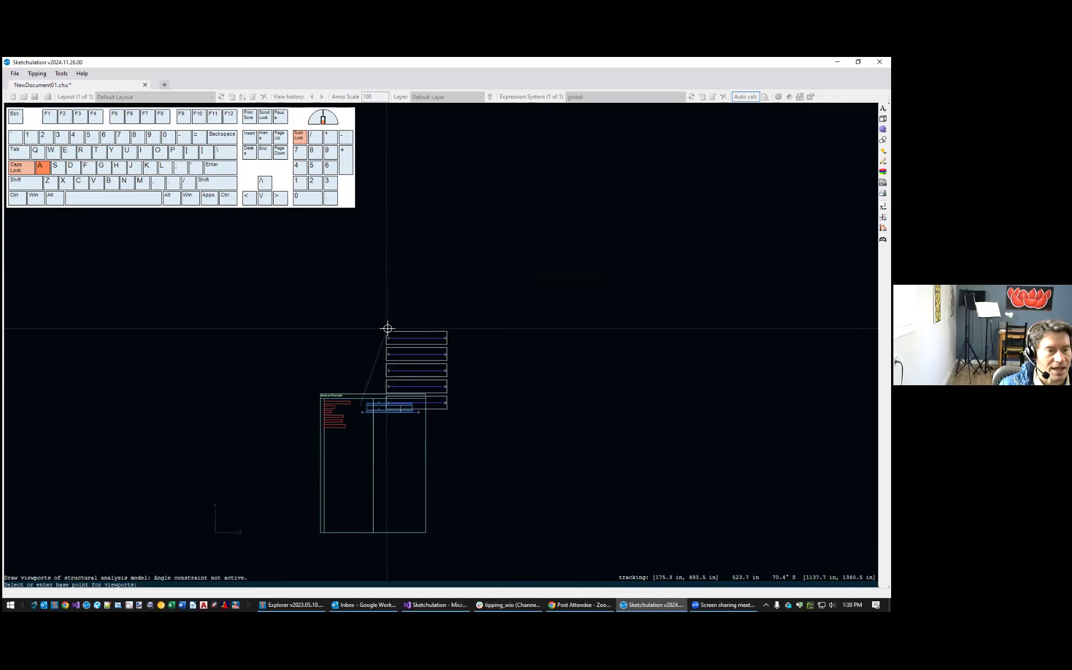
scroll(390, 387, "up", 5)
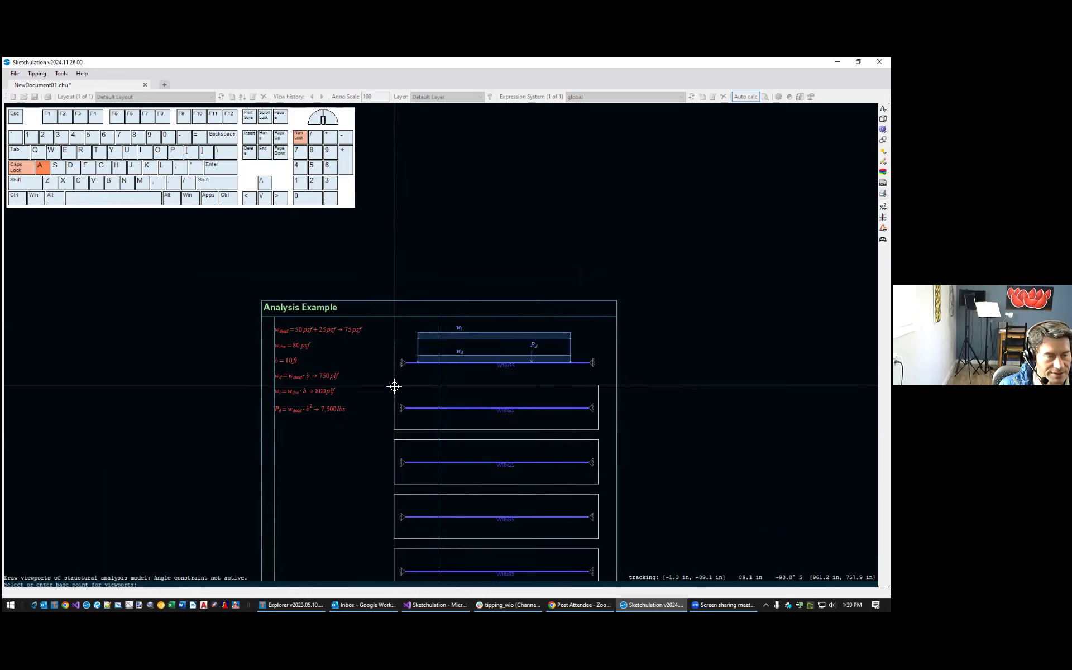
middle_click_drag(394, 386, 367, 355)
key("F8")
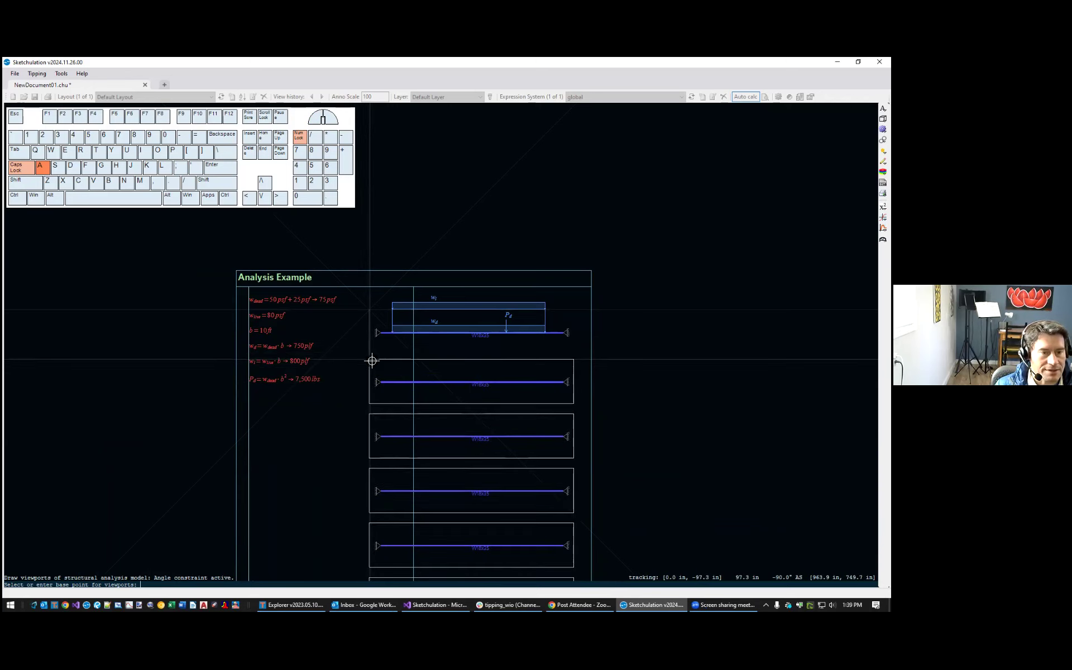
scroll(371, 360, "up", 3)
middle_click_drag(371, 359, 323, 318)
left_click(323, 318)
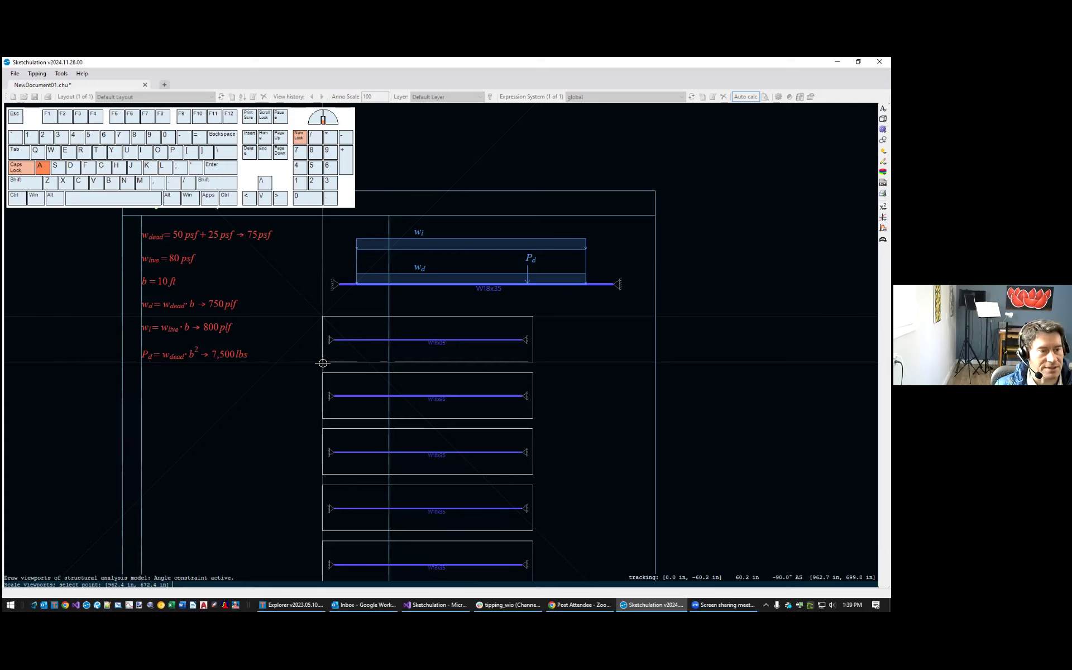
left_click(322, 363)
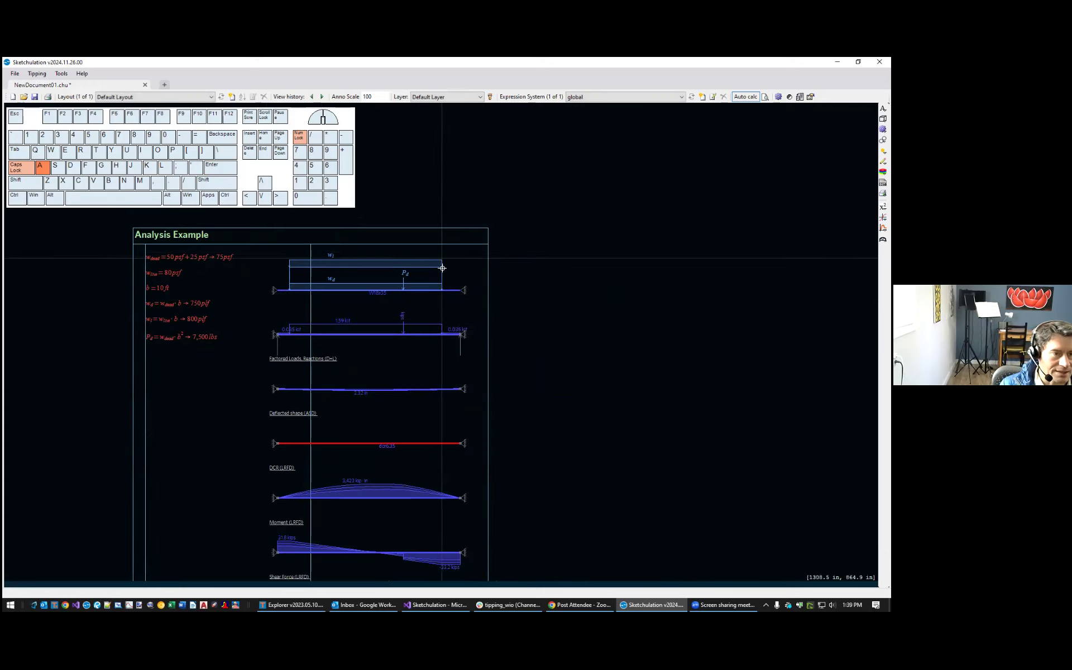
Examine the generated factored loads, deflected shape, DCR, moment and shear force viewports for legibility and clipped labels
scroll(442, 269, "up", 2)
scroll(441, 399, "down", 2)
middle_click_drag(481, 400, 501, 266)
middle_click_drag(400, 447, 586, 505)
middle_click_drag(593, 430, 630, 366)
scroll(638, 370, "up", 1)
middle_click_drag(651, 139, 631, 308)
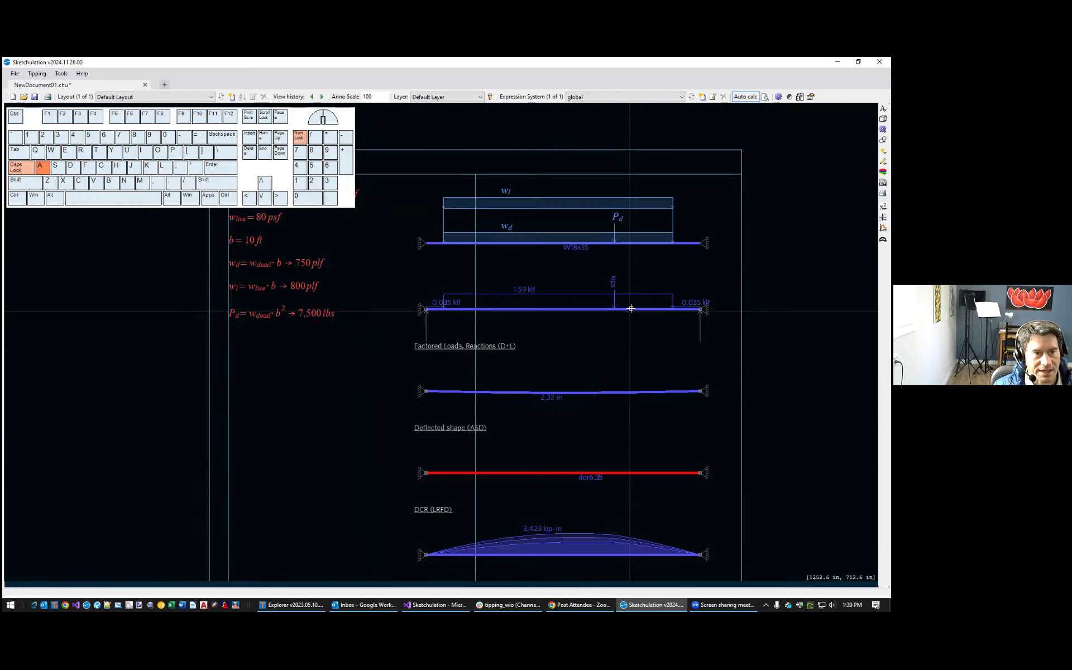
scroll(660, 257, "up", 1)
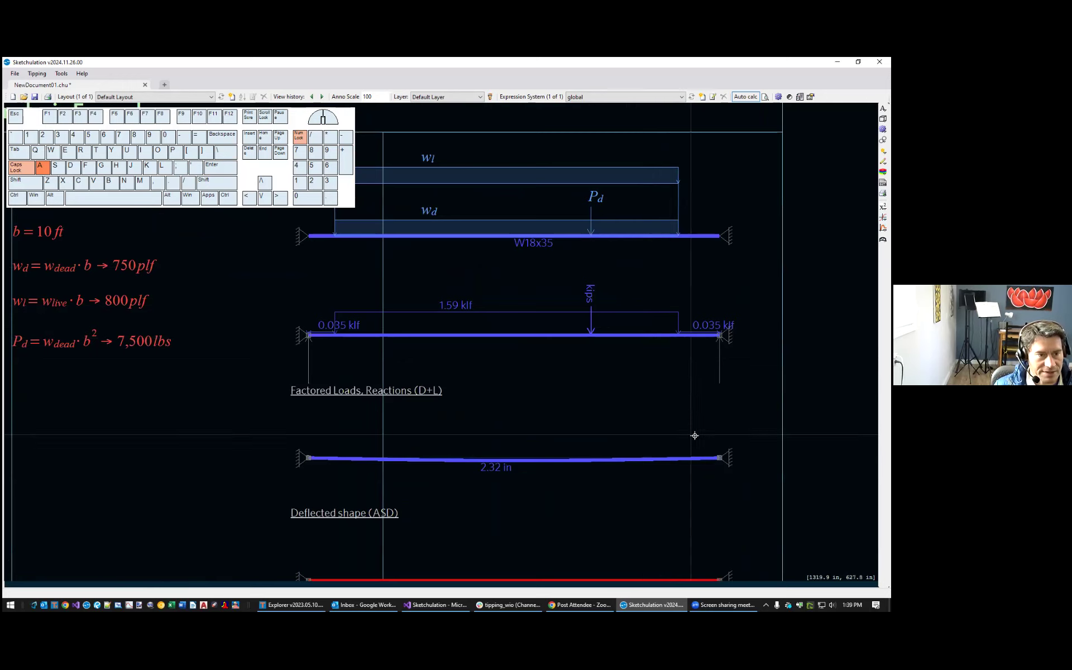
Stretch the lower edge and caption of the factored loads and reactions viewport about 38 in straight down
left_click(525, 341)
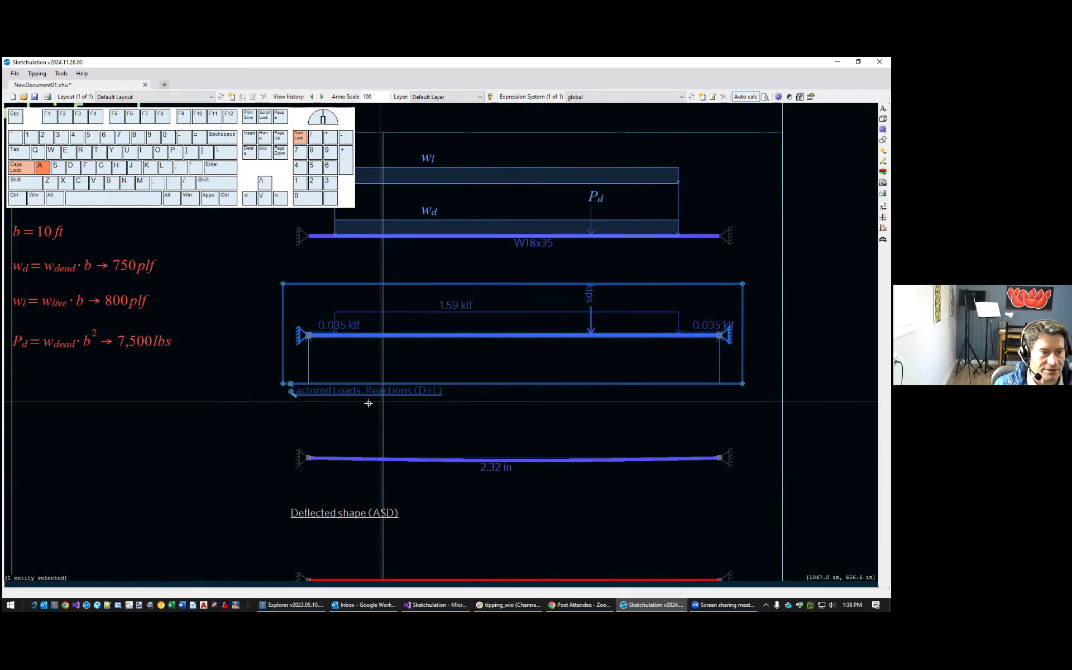
left_click_drag(255, 407, 748, 382)
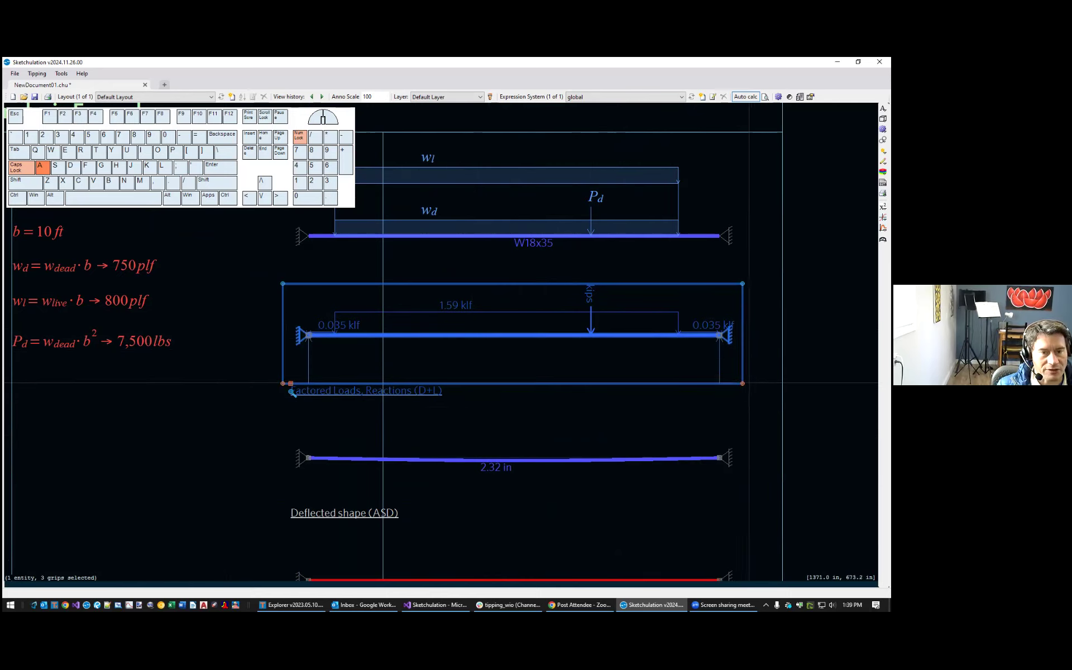
left_click(290, 383)
key("F8")
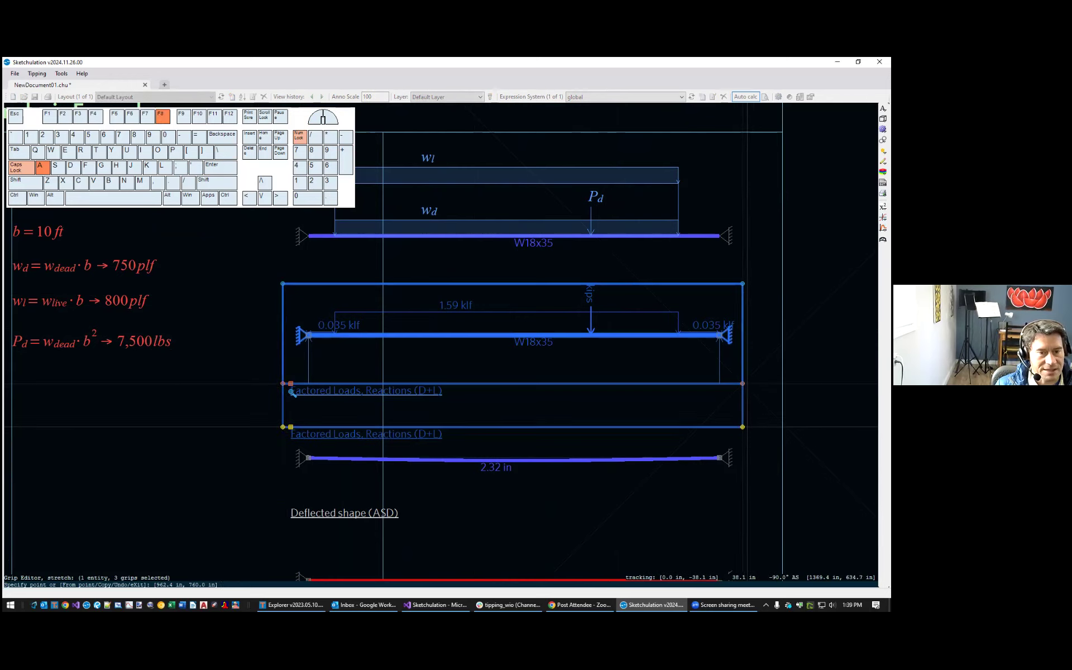
left_click(291, 428)
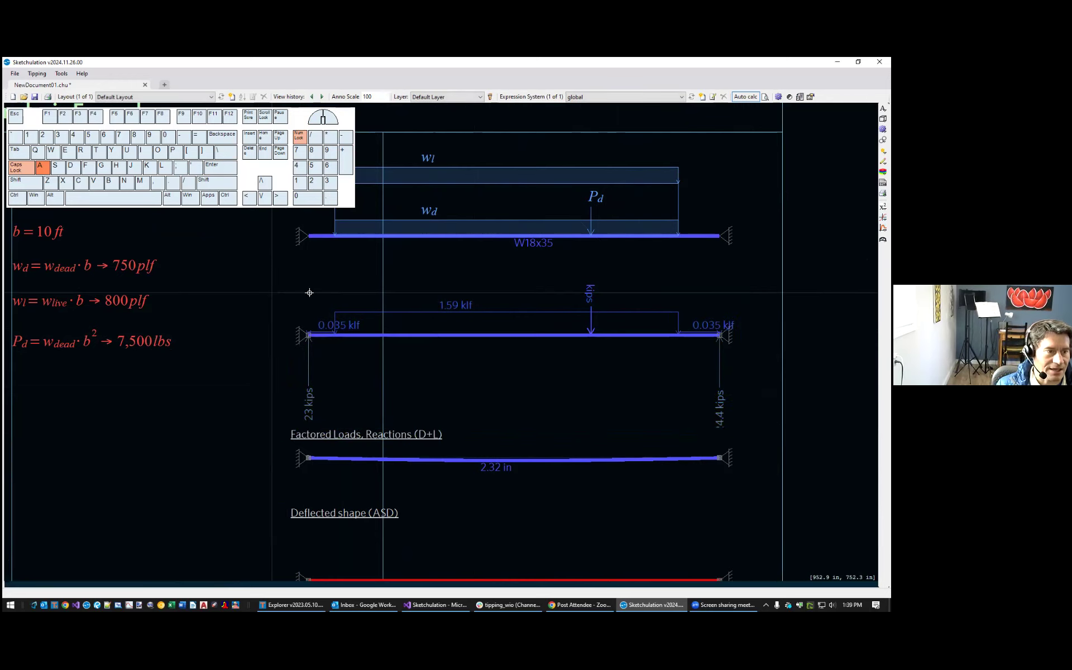
Stretch the upper edge of the factored loads and reactions viewport about 30 in upward and clear the selection
left_click(302, 334)
left_click(282, 283, "ctrl")
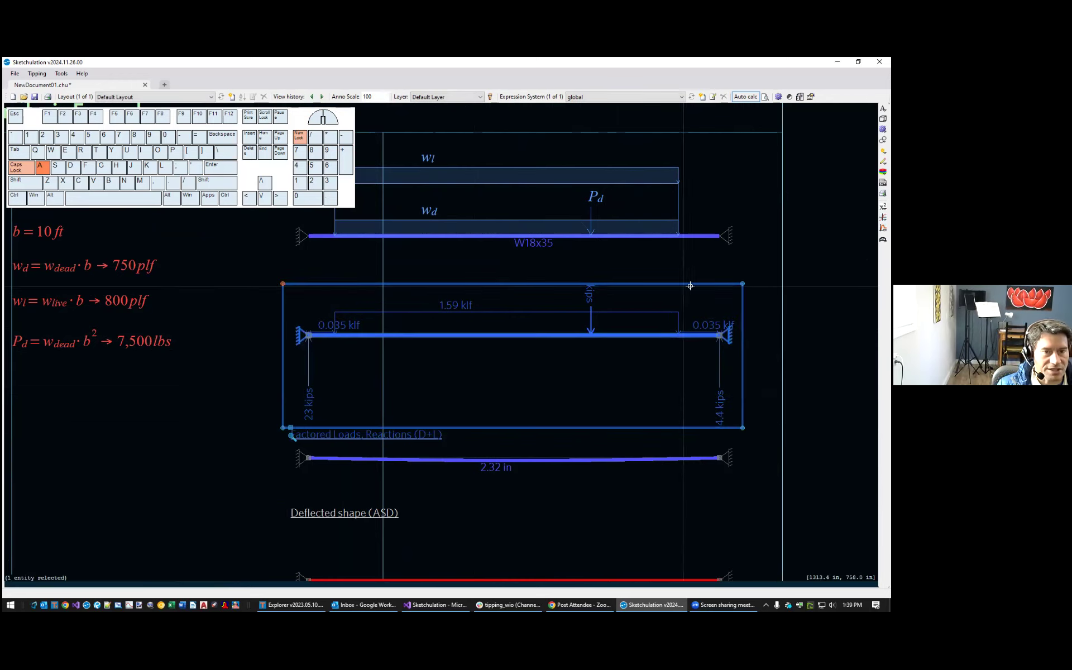
left_click(743, 283)
left_click(290, 434)
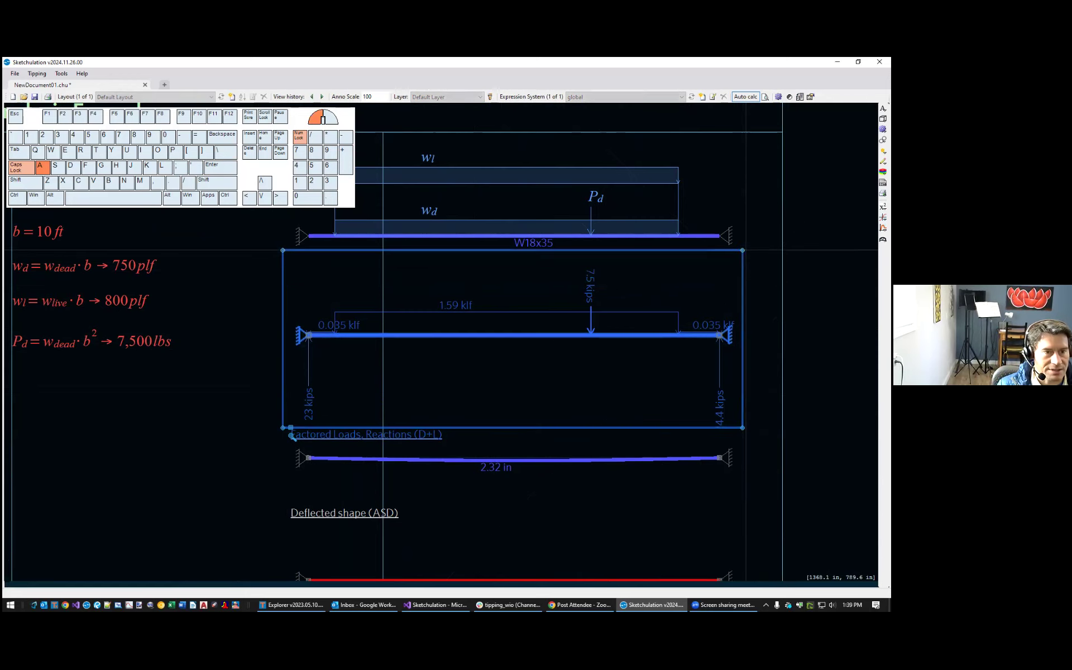
left_click(282, 250, "ctrl")
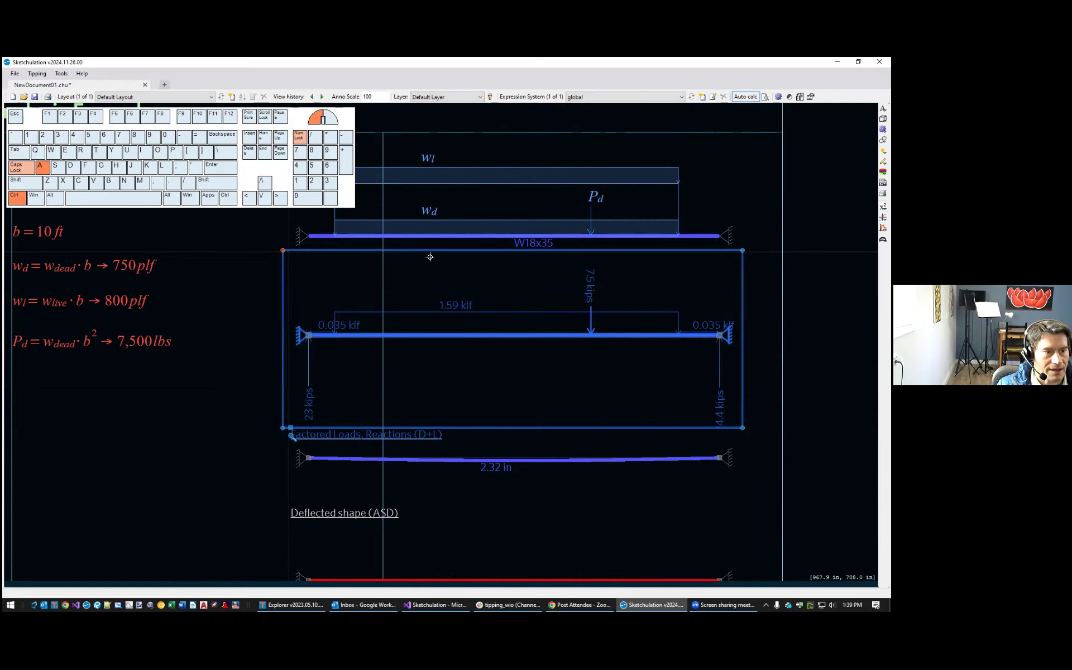
key("Escape")
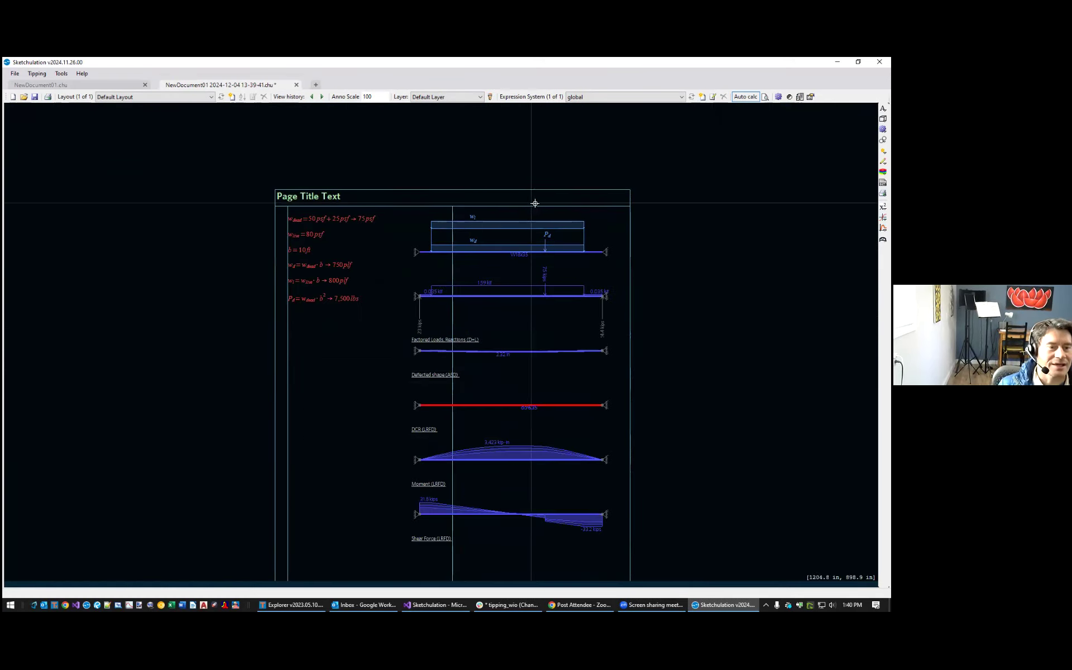
Review the page's factored loads, reactions and deflected shape viewports beneath the beam model
scroll(576, 259, "up", 2)
scroll(527, 309, "up", 2)
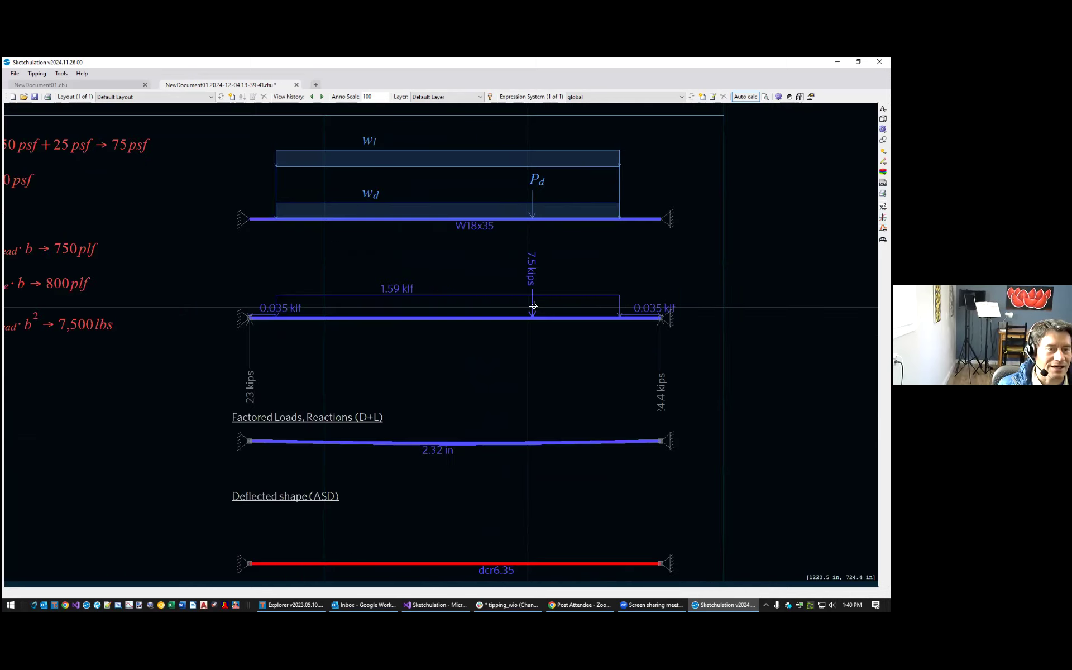
scroll(666, 311, "down", 2)
middle_click_drag(677, 365, 594, 375)
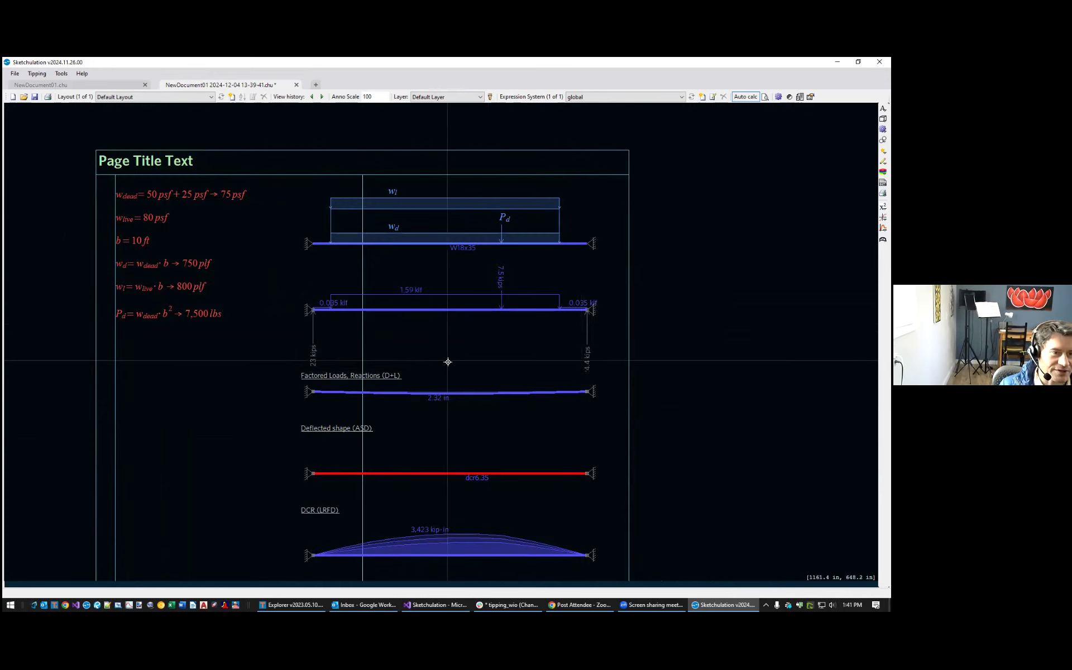
middle_click_drag(580, 359, 575, 311)
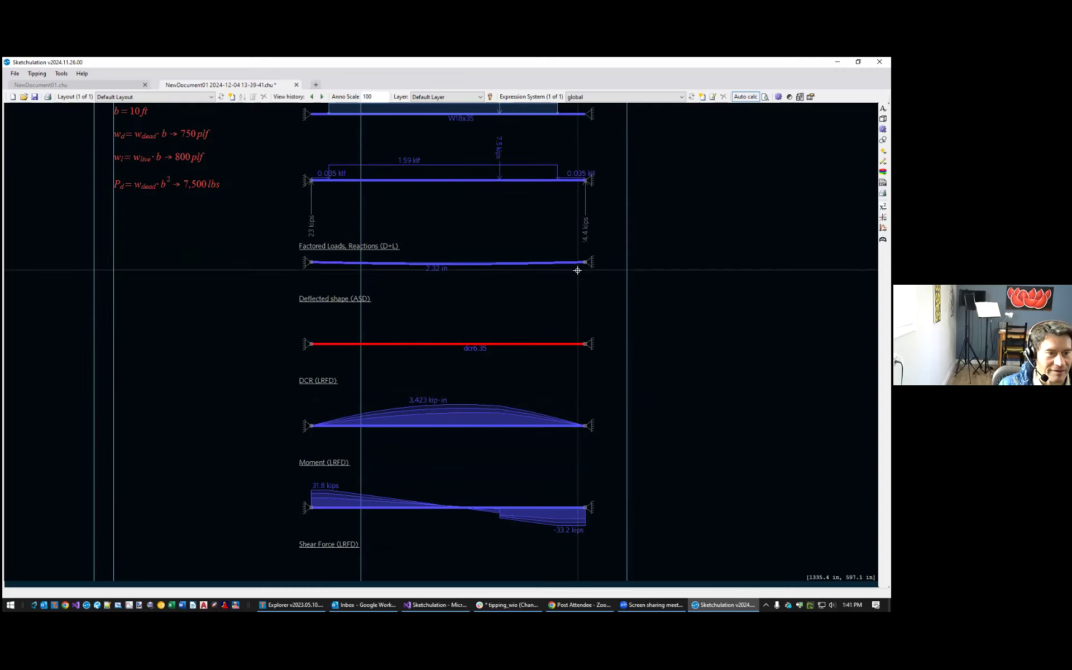
middle_click_drag(495, 394, 516, 515)
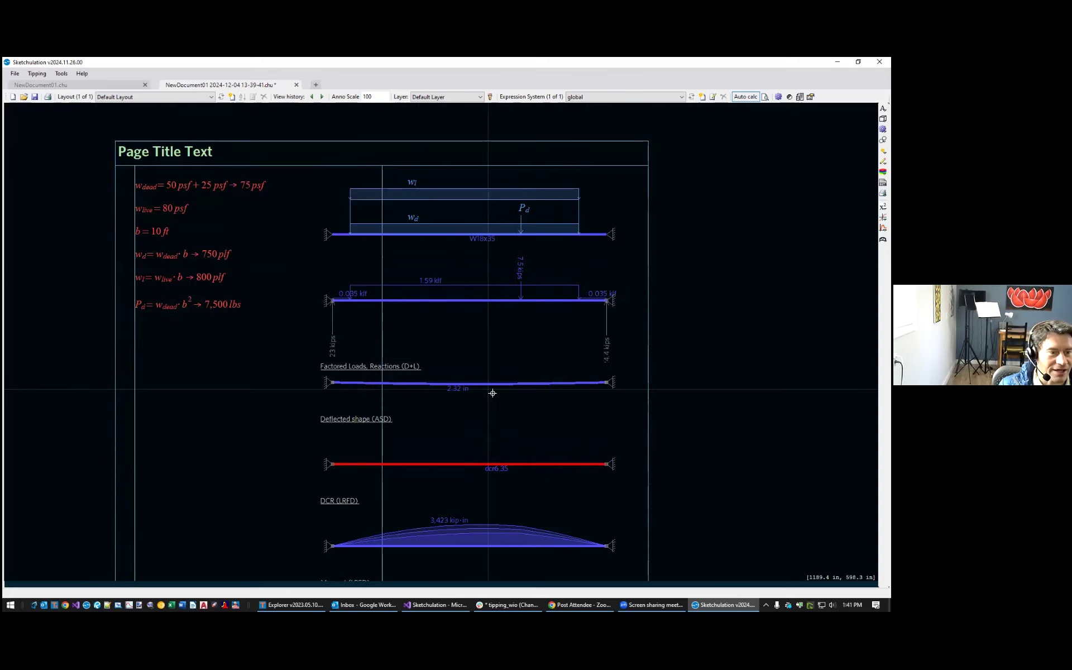
Inspect the DCR, moment and shear force viewports up close, including the extent of the shear force viewport
left_click(473, 385)
scroll(510, 444, "down", 1)
left_click(502, 414)
left_click(467, 502)
scroll(594, 464, "up", 5)
middle_click_drag(594, 464, 390, 464)
scroll(391, 464, "down", 2)
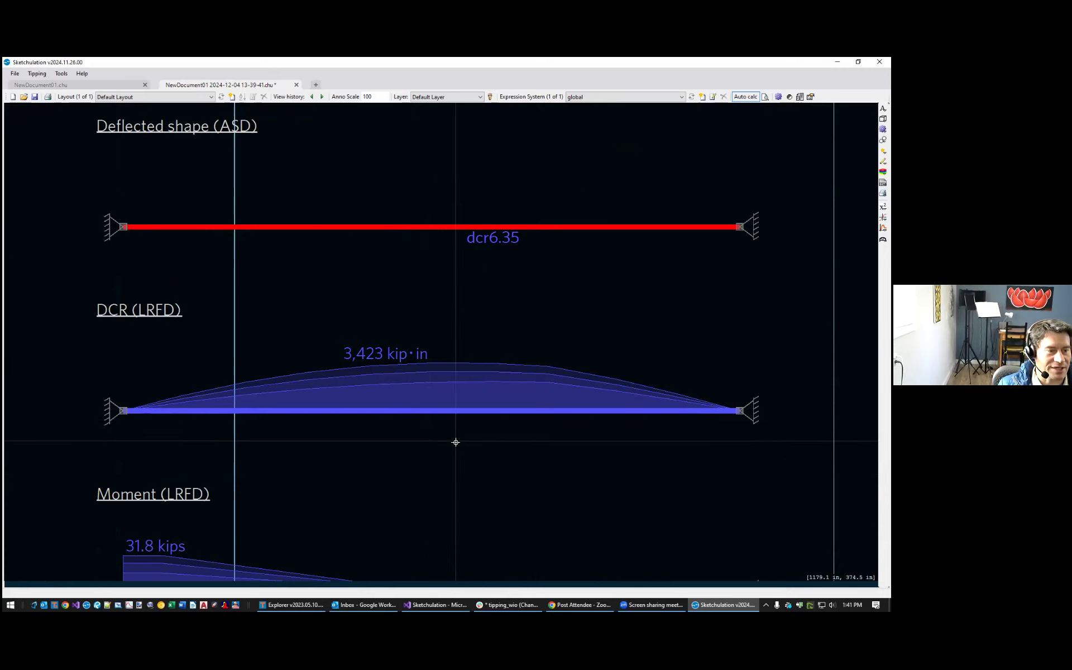
scroll(454, 440, "down", 2)
middle_click_drag(540, 427, 499, 293)
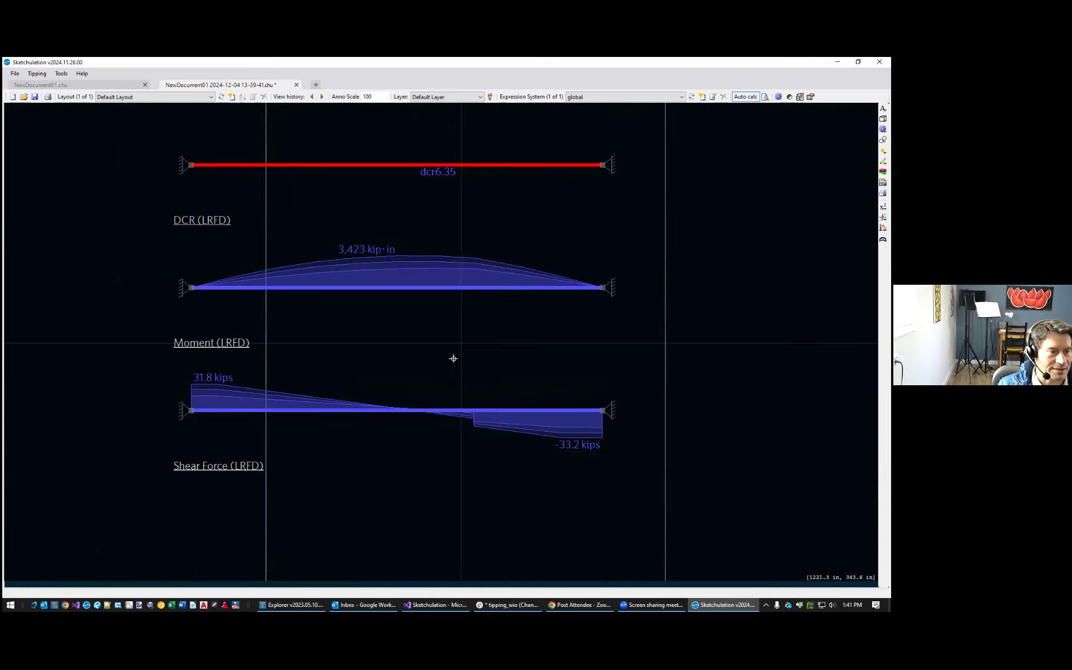
left_click(197, 411)
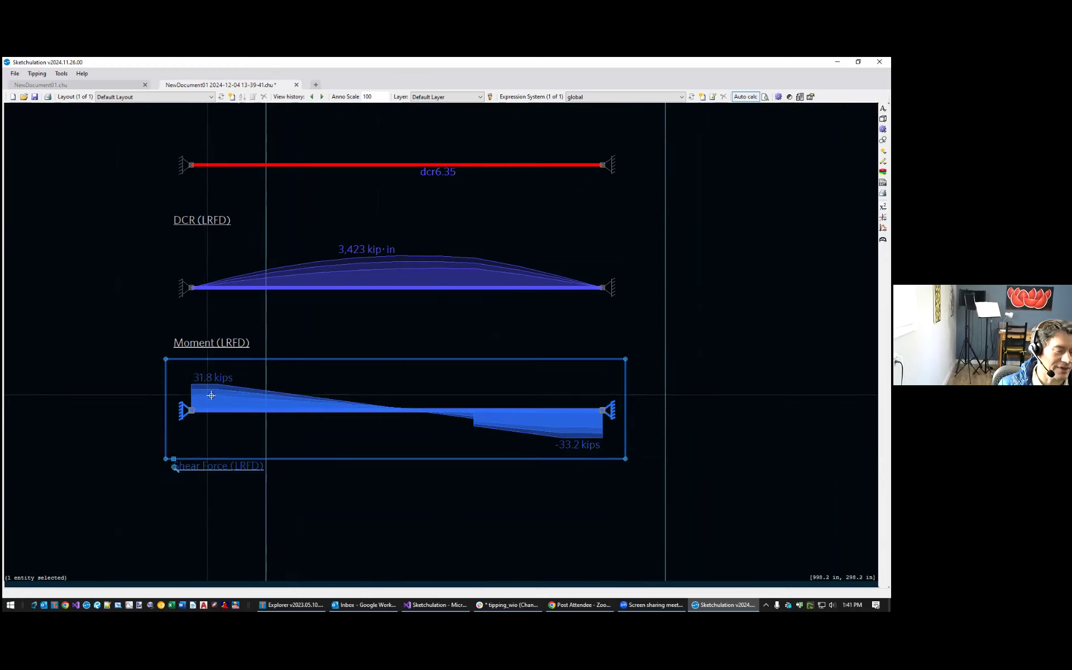
scroll(417, 386, "down", 2)
middle_click_drag(458, 346, 450, 464)
key("Escape")
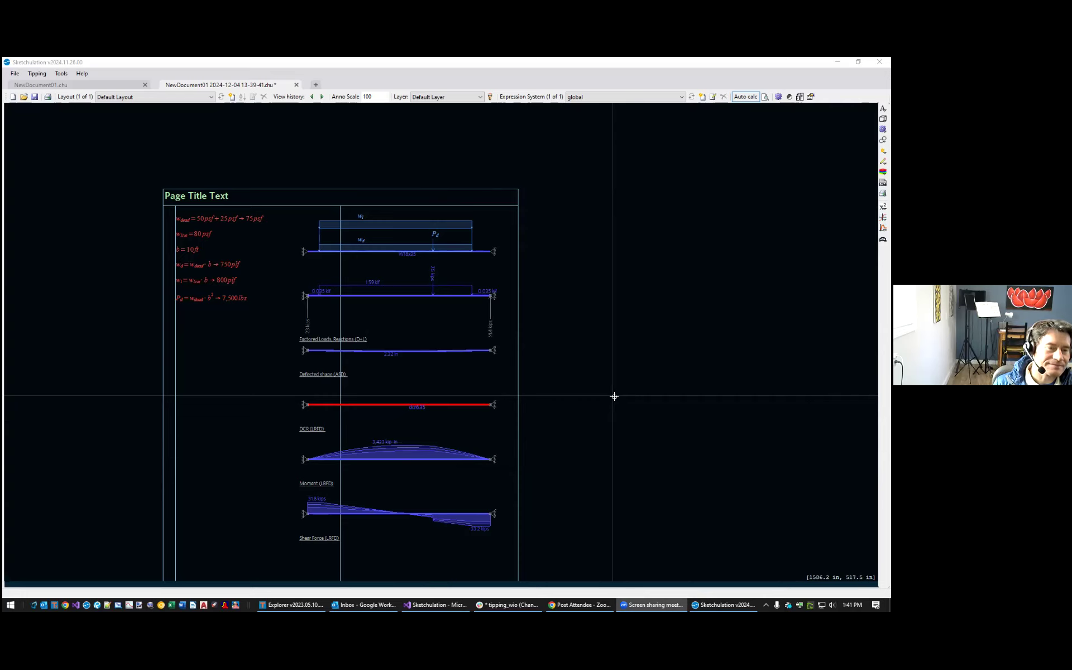
Select the restraint at the left end of the beam model and show its editable properties
scroll(307, 251, "up", 1)
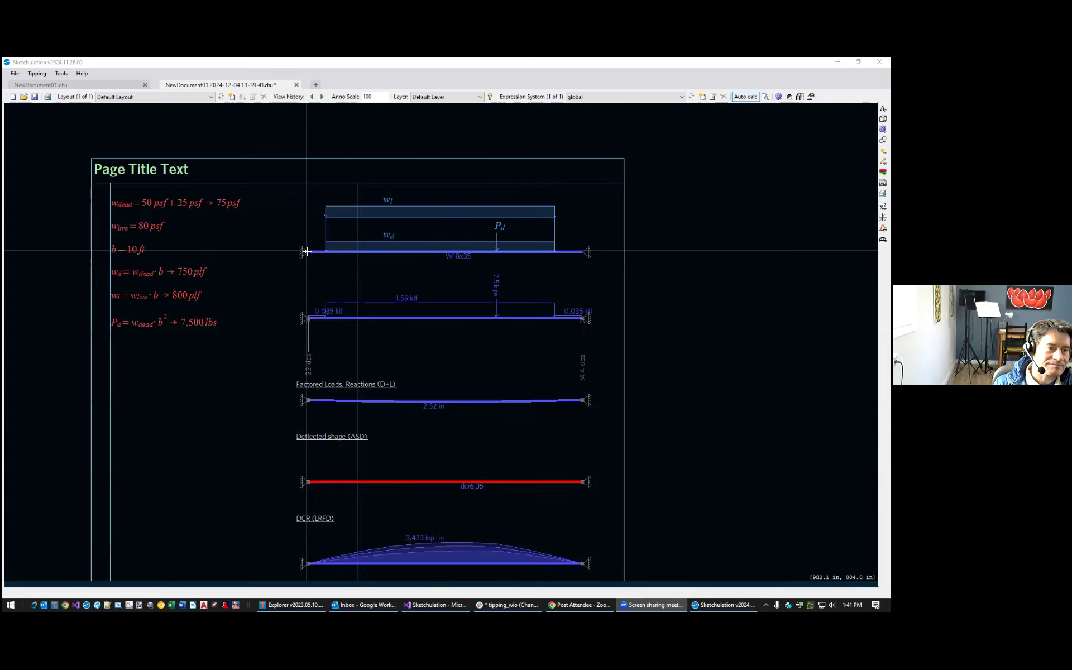
left_click(305, 251)
scroll(374, 281, "up", 1)
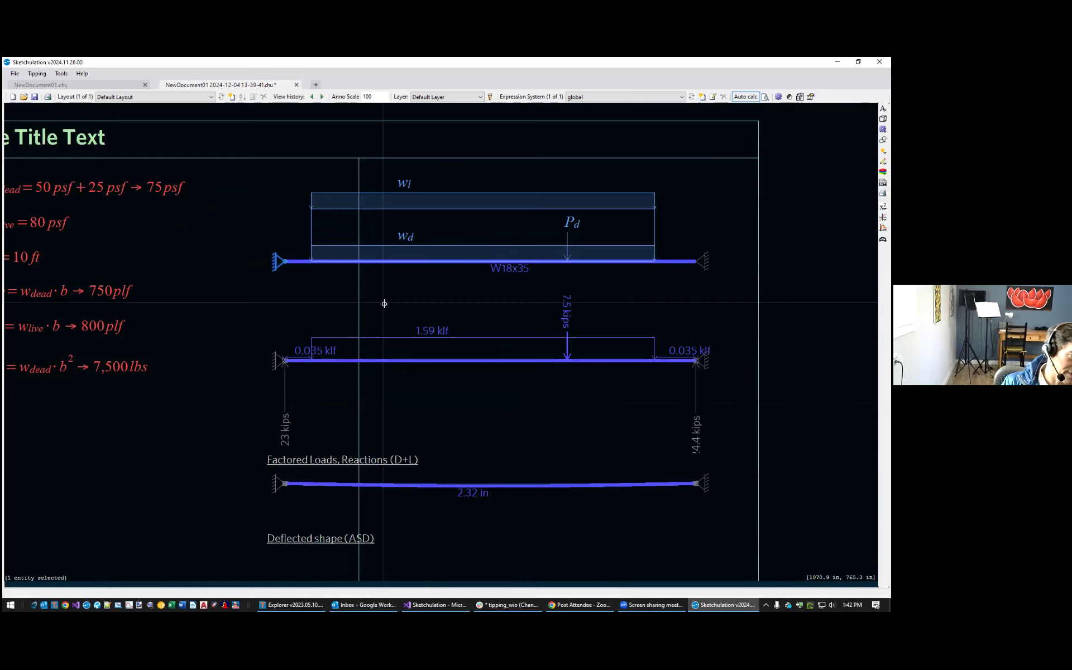
type("mo")
key("Return")
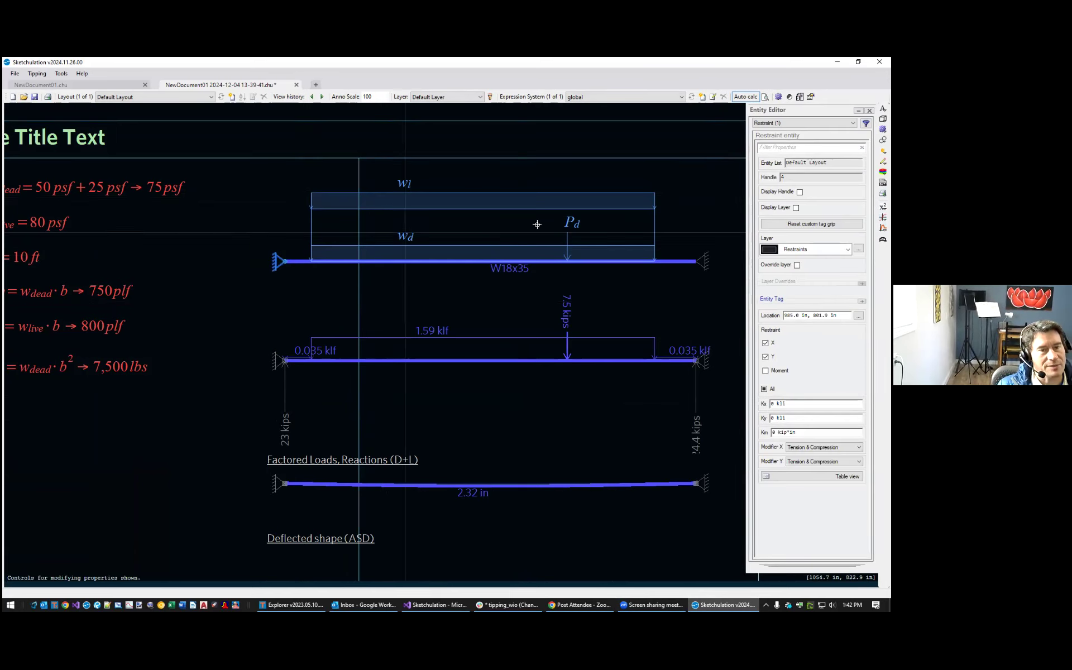
Display the Keyboard Monitor and position it clear of the beam model
left_click(61, 73)
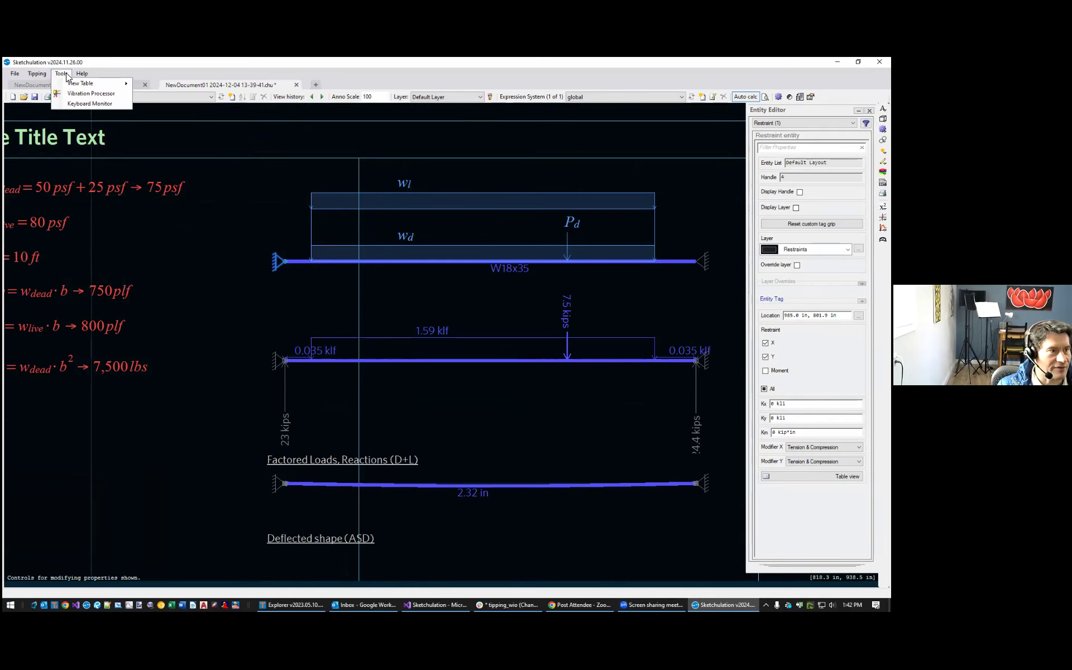
left_click(84, 104)
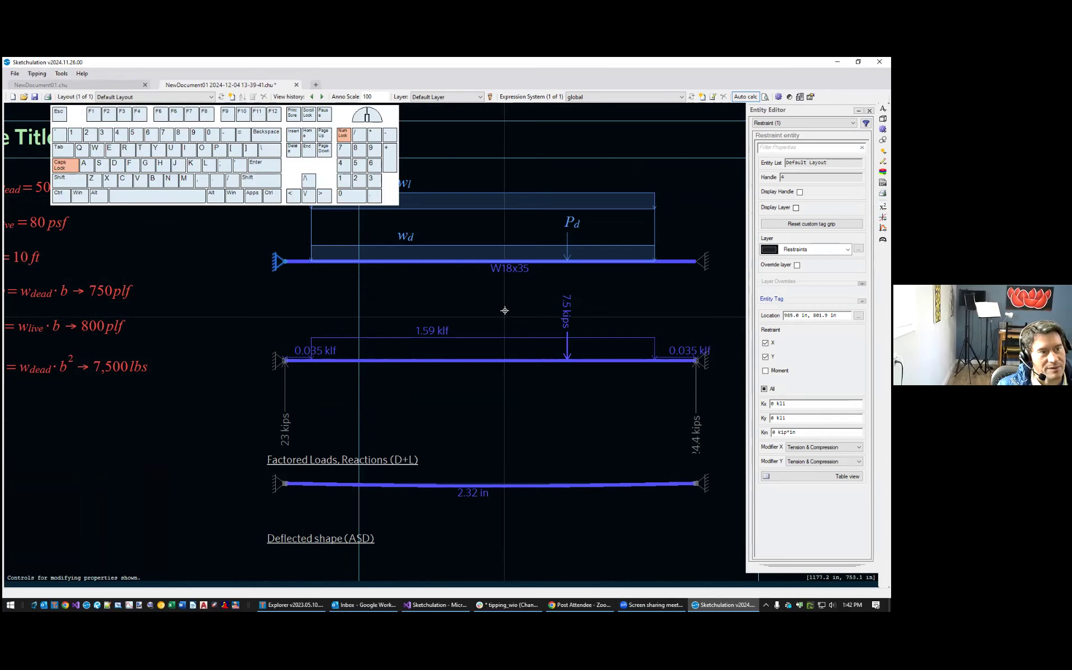
left_click_drag(339, 98, 306, 119)
mouse_move(456, 328)
middle_mouse_down()
mouse_move(610, 310)
mouse_move(618, 354)
mouse_move(585, 350)
middle_mouse_up()
scroll(610, 310, "down", 1)
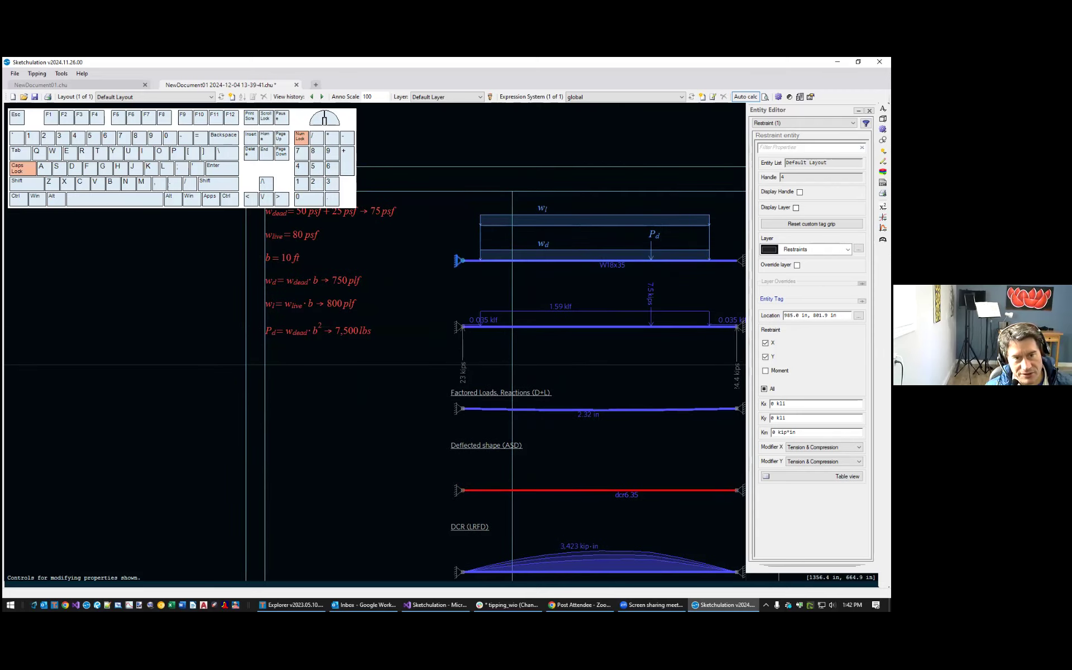
scroll(512, 365, "up", 3)
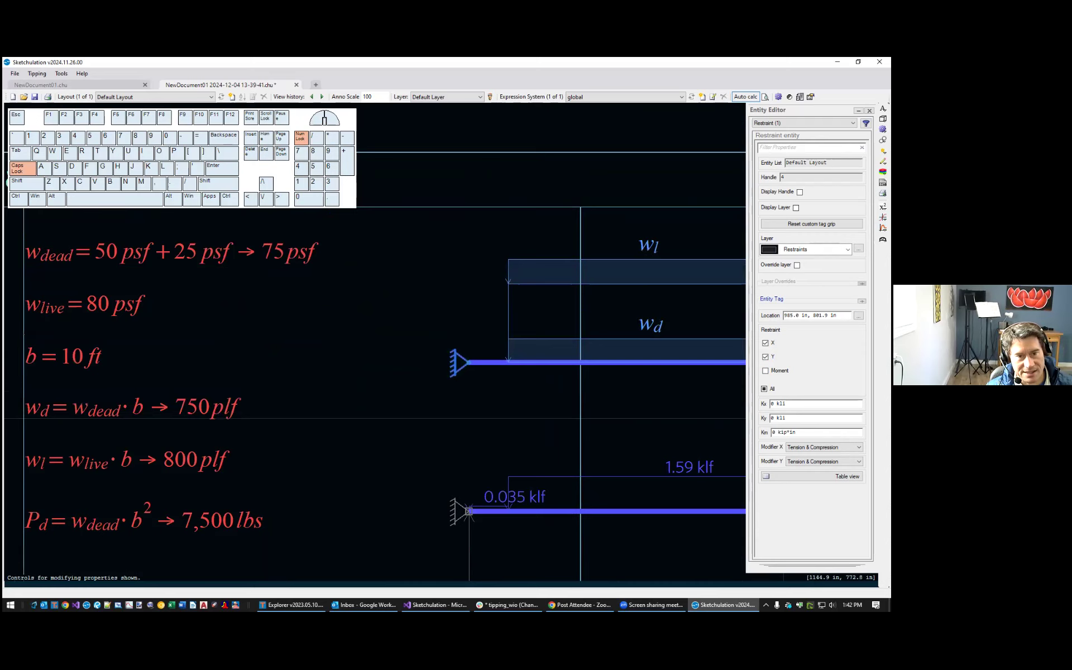
Try different X and Y conditions on the beam's left restraint, including a roller with X released
left_click(764, 389)
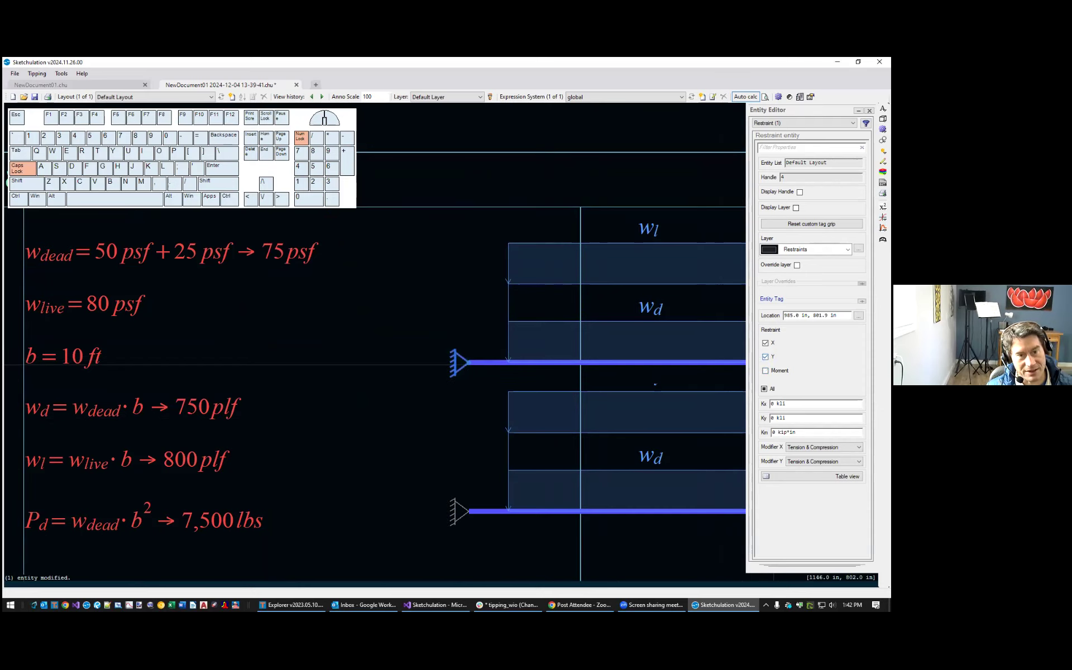
left_click(765, 357)
middle_click_drag(463, 445, 374, 432)
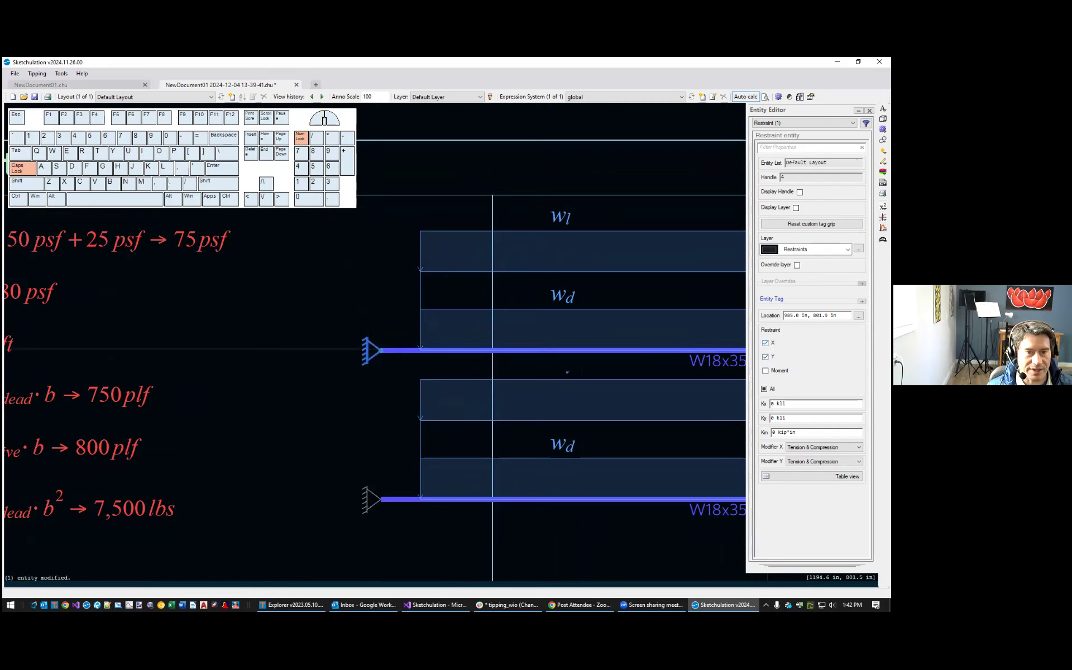
left_click(765, 343)
scroll(305, 419, "down", 1)
middle_click_drag(305, 419, 198, 396)
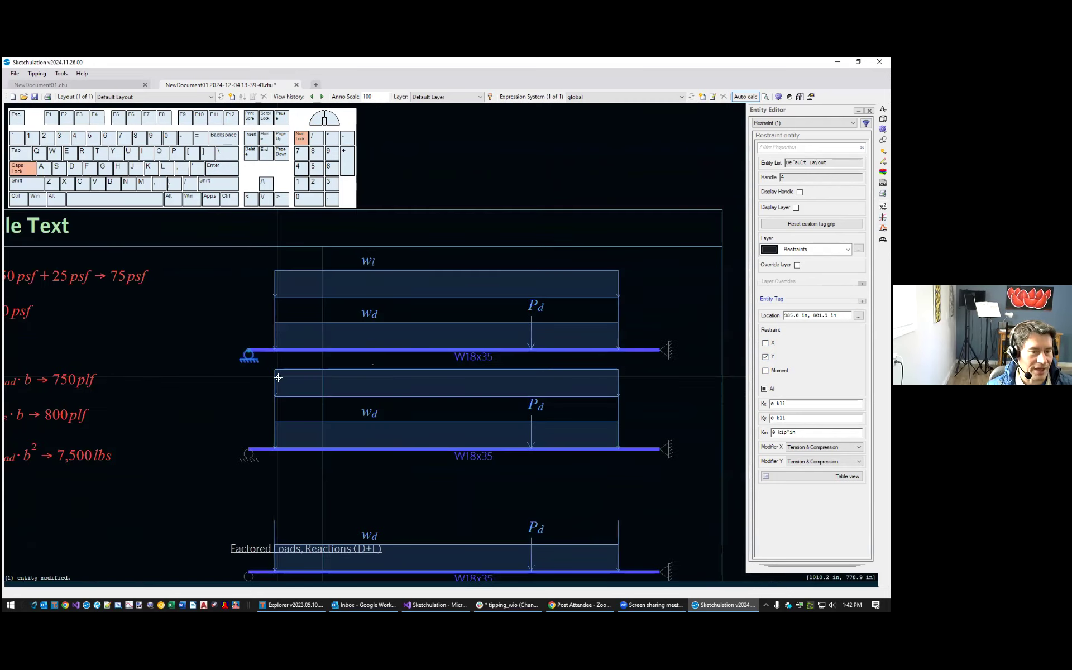
Fix the beam's left restraint in X, Y and Moment, and clear the selection
left_click(765, 370)
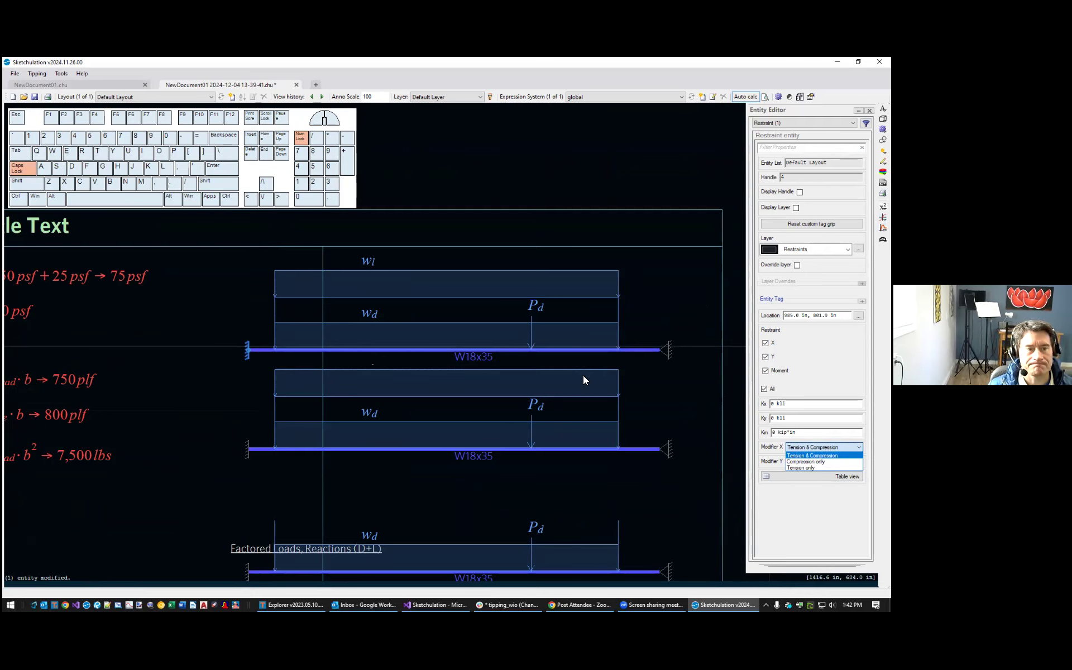
scroll(344, 338, "down", 2)
left_click(624, 392)
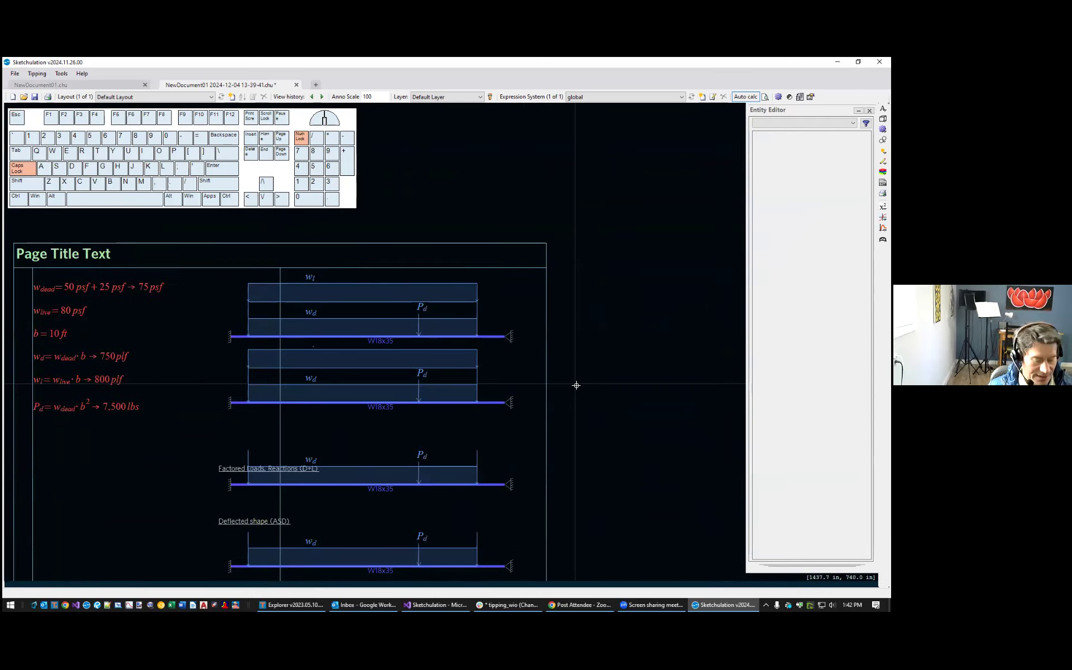
Examine the reactions, deflected shape, DCR, moment and shear force viewports for the beam with its fixed left end
middle_click_drag(608, 430, 608, 291)
middle_click_drag(582, 391, 582, 261)
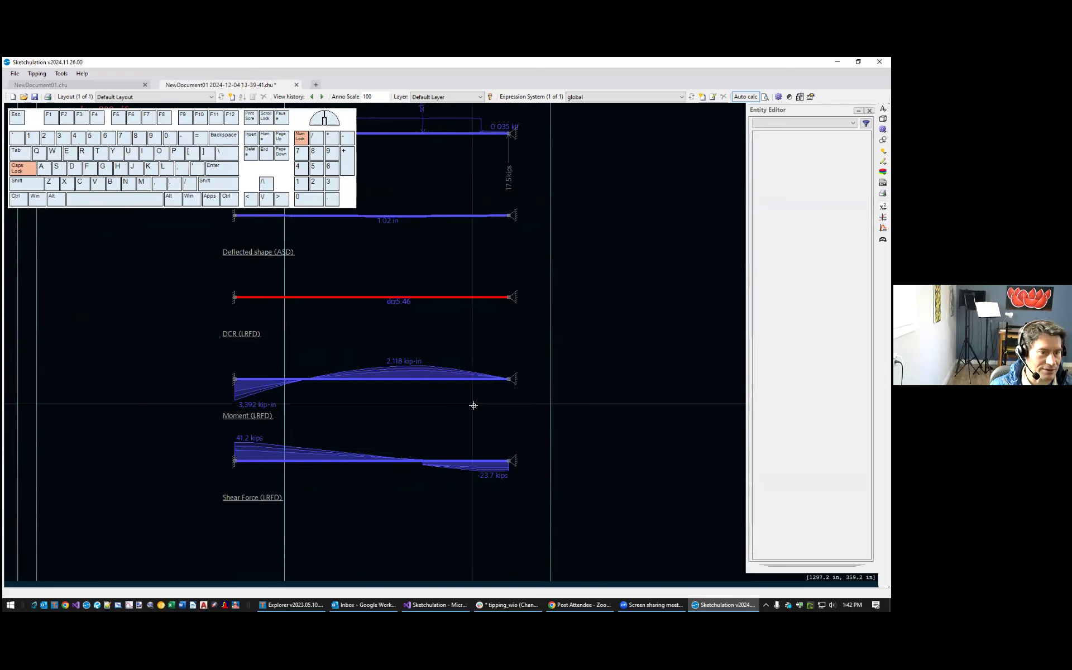
middle_click_drag(471, 405, 584, 470)
middle_click_drag(605, 420, 683, 404)
scroll(672, 352, "down", 2)
scroll(622, 210, "up", 4)
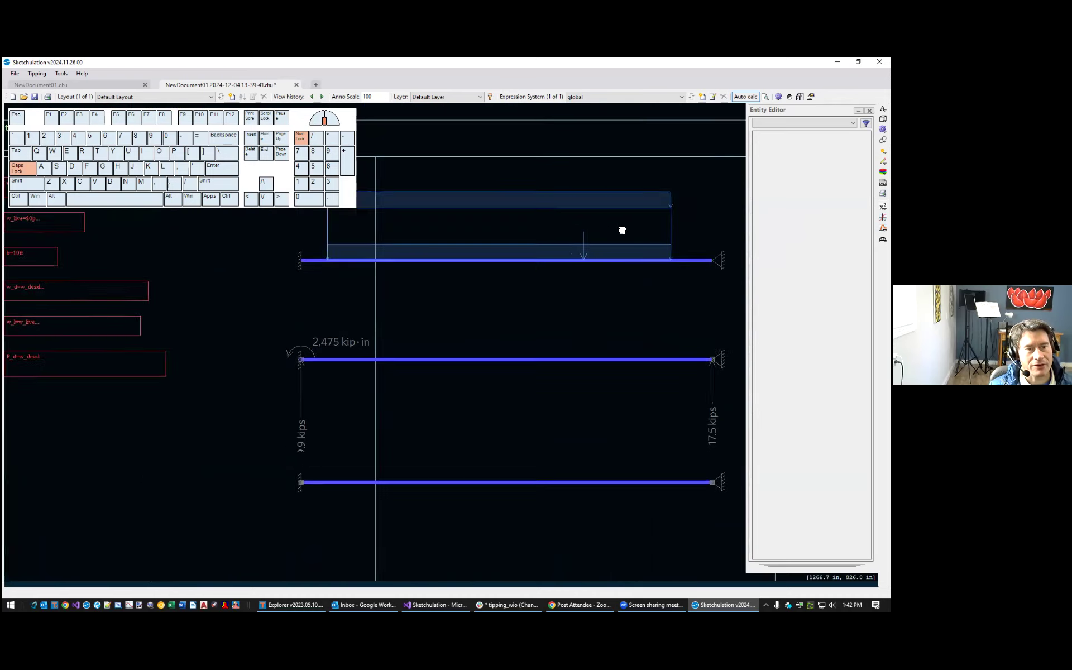
scroll(621, 255, "down", 2)
Turn on Auto-Analyze in the structural analysis options
type("ops")
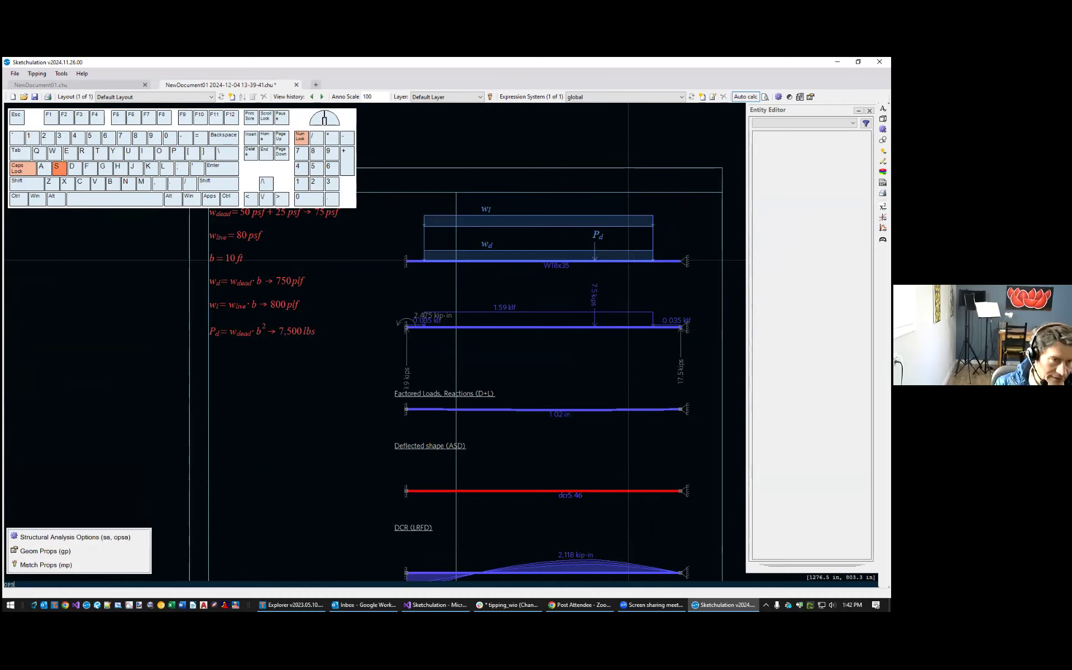
key("Return")
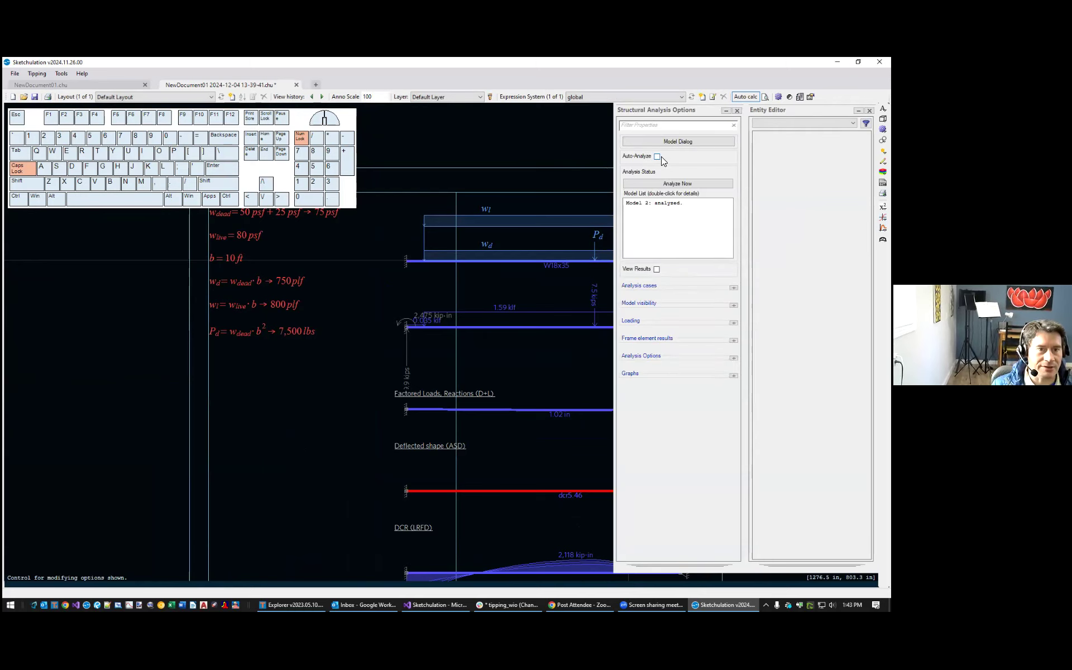
left_click(657, 157)
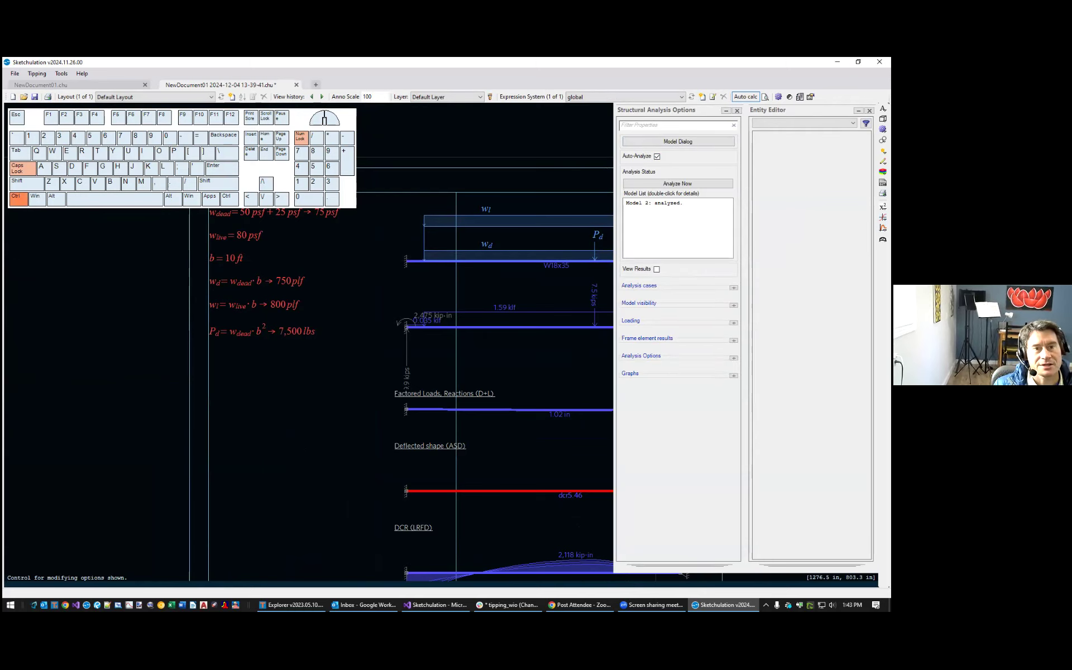
Nudge the Pd point load left along the beam and examine the result viewports
left_click(595, 245)
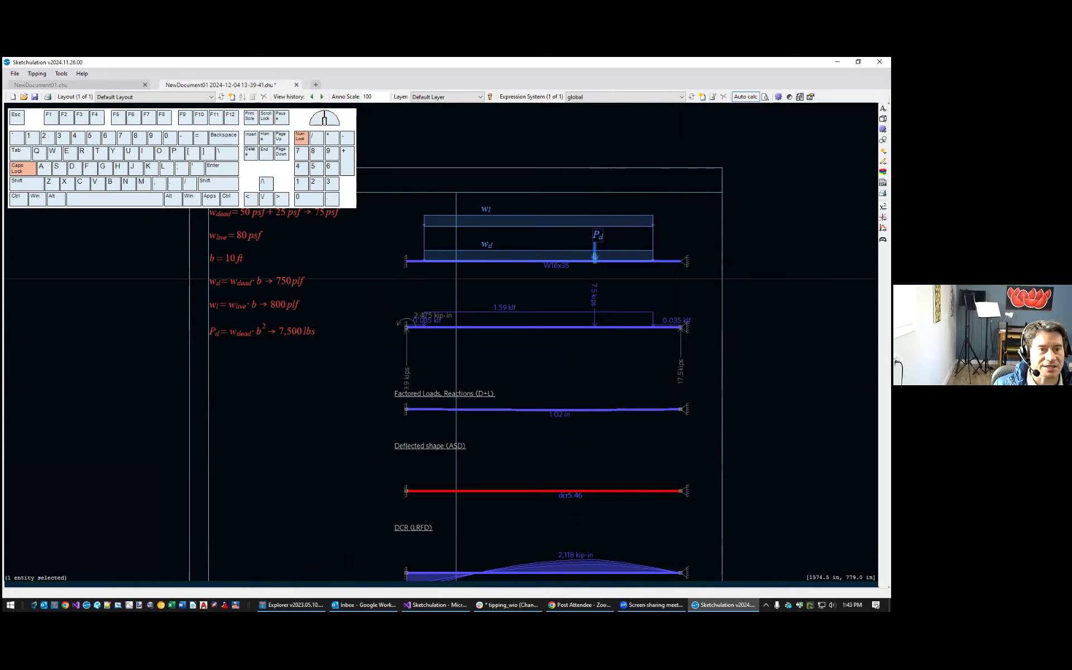
key("ctrl+Left")
key("ctrl+Left")
key("ctrl+Left")
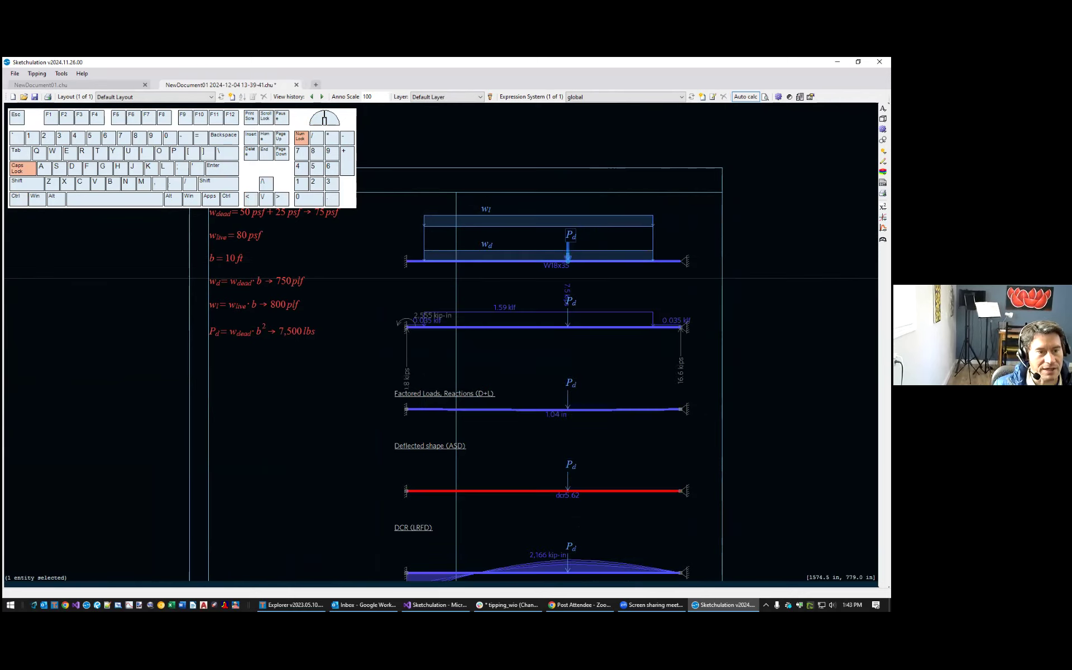
scroll(713, 302, "down", 3)
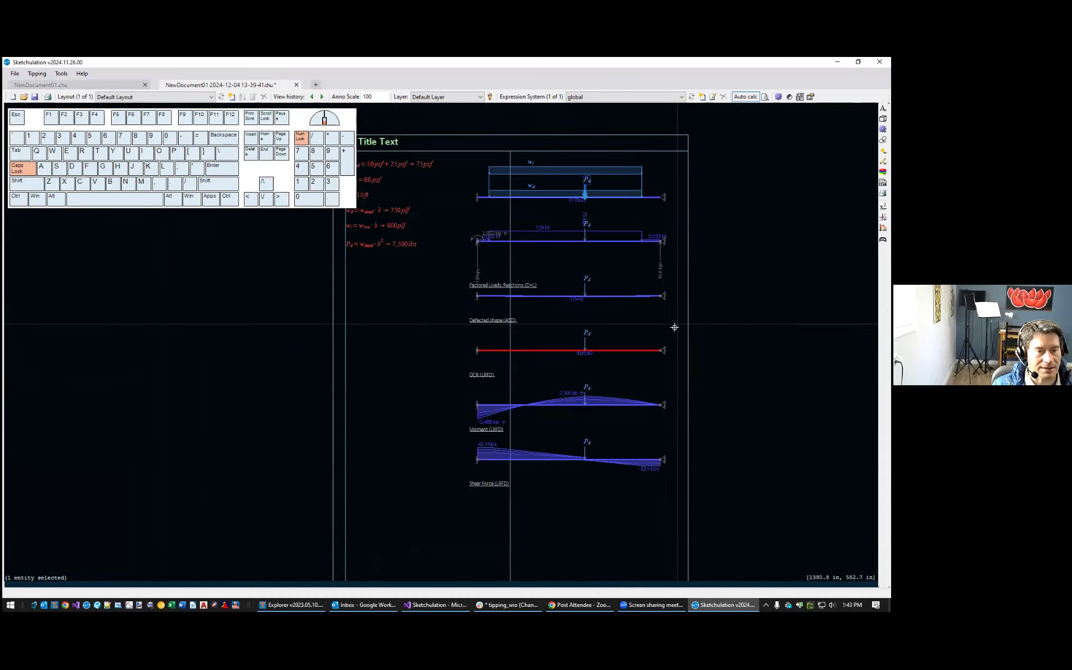
middle_click_drag(669, 264, 672, 313)
scroll(618, 242, "up", 2)
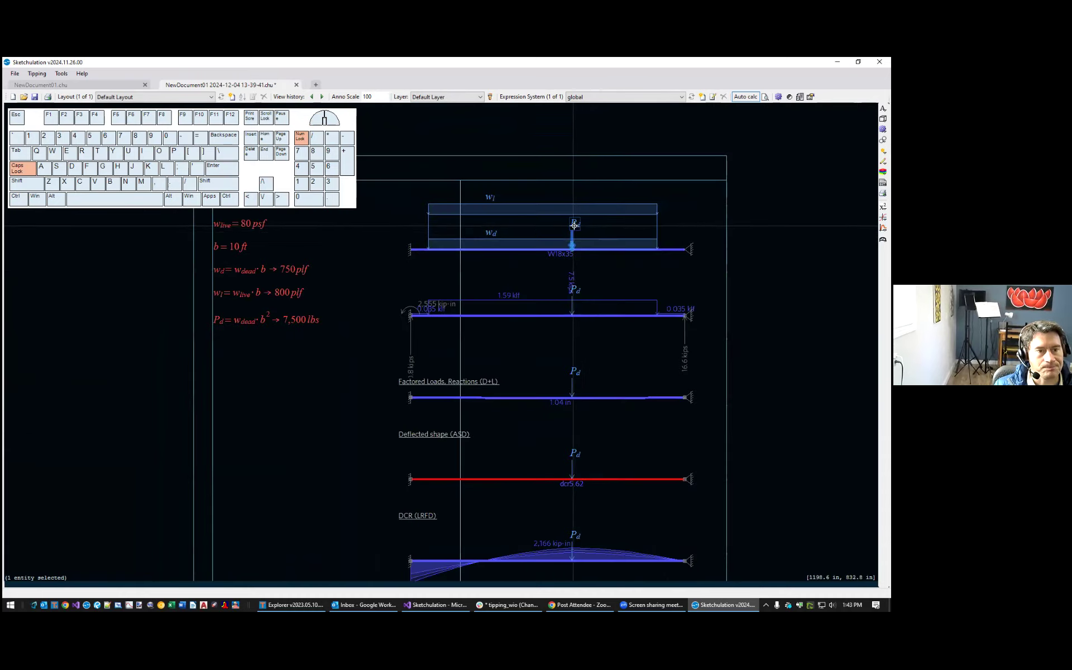
Nudge the Pd point load back to the right to its original place on the beam
key("ctrl+Right")
key("ctrl+Right")
key("ctrl+Right")
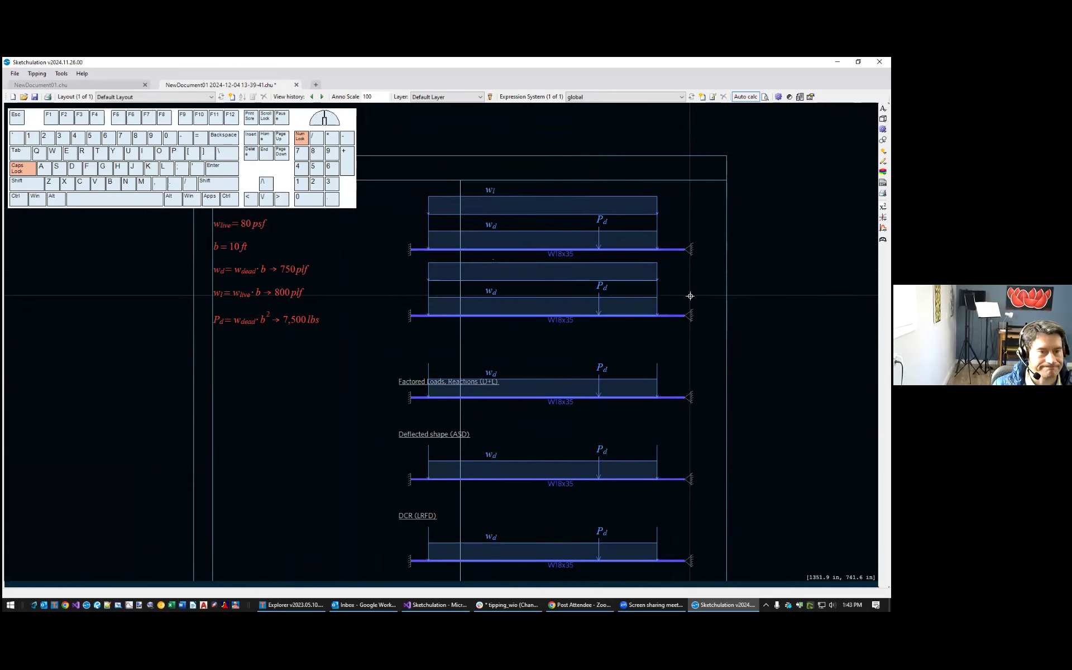
middle_click_drag(460, 282, 460, 292)
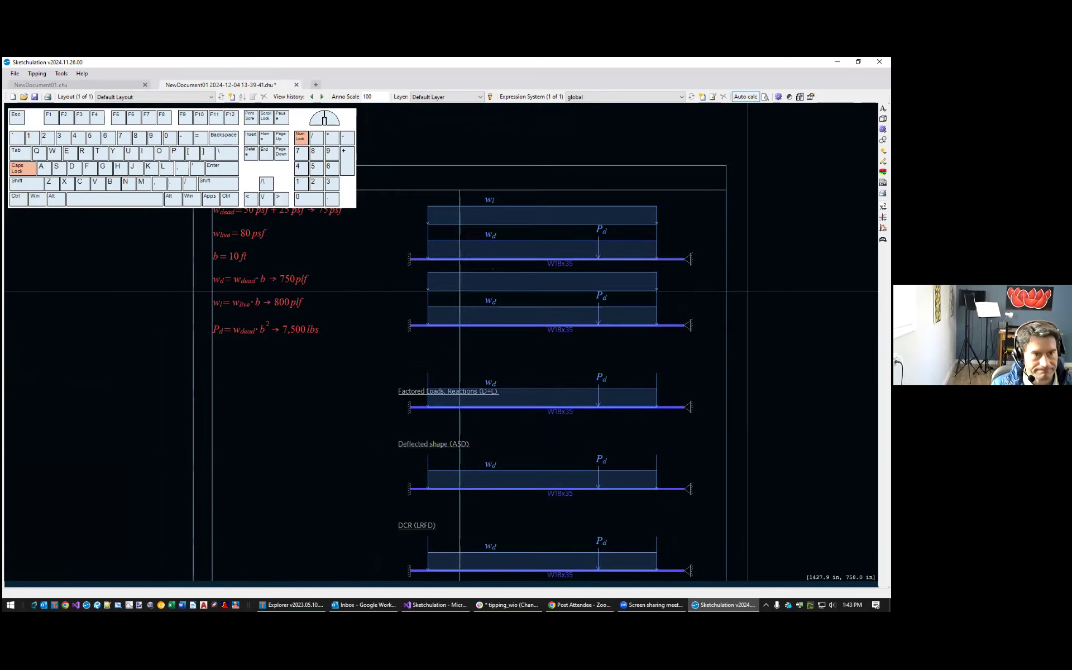
Turn off Auto-Analyze and run the analysis manually with the Pd point load selected, closing the analysis options
scroll(460, 317, "down", 2)
type("OPS")
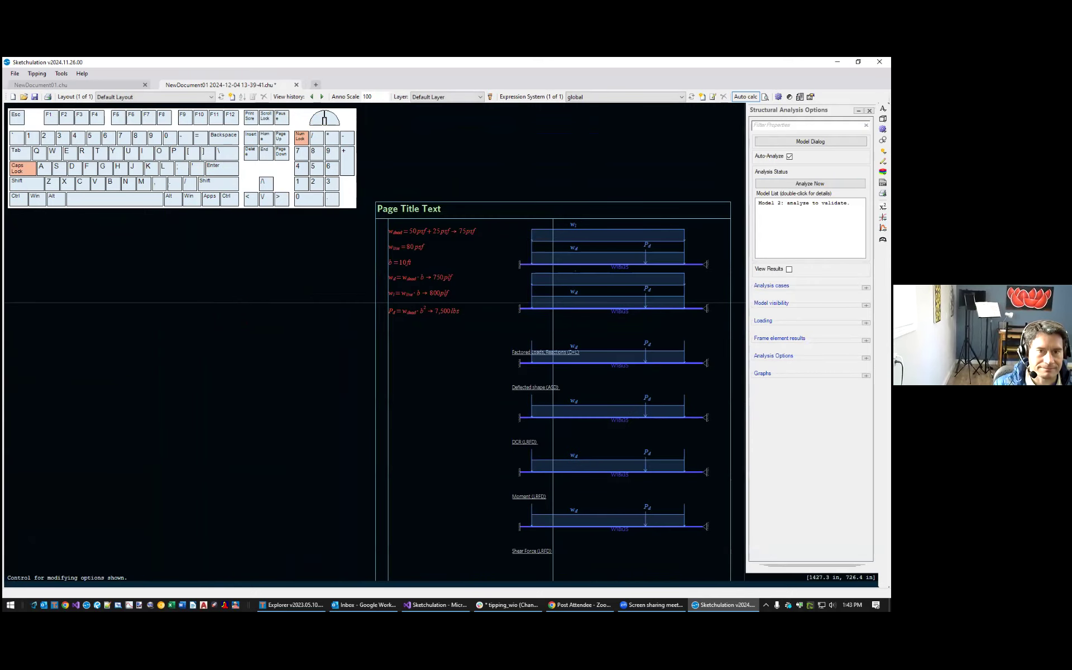
left_click(790, 156)
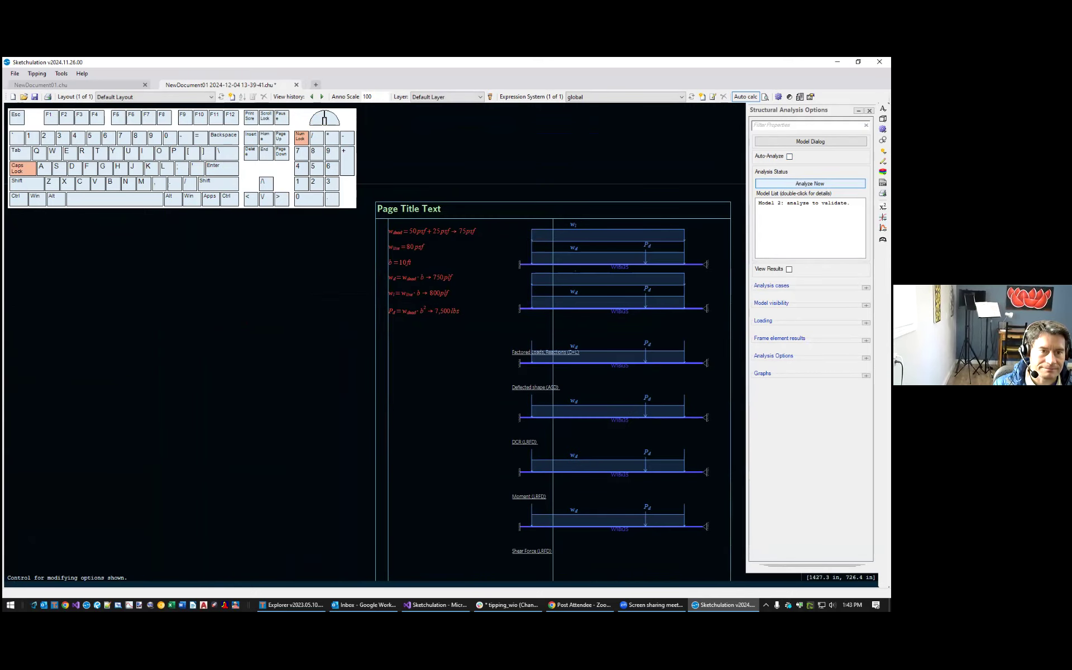
left_click(648, 249)
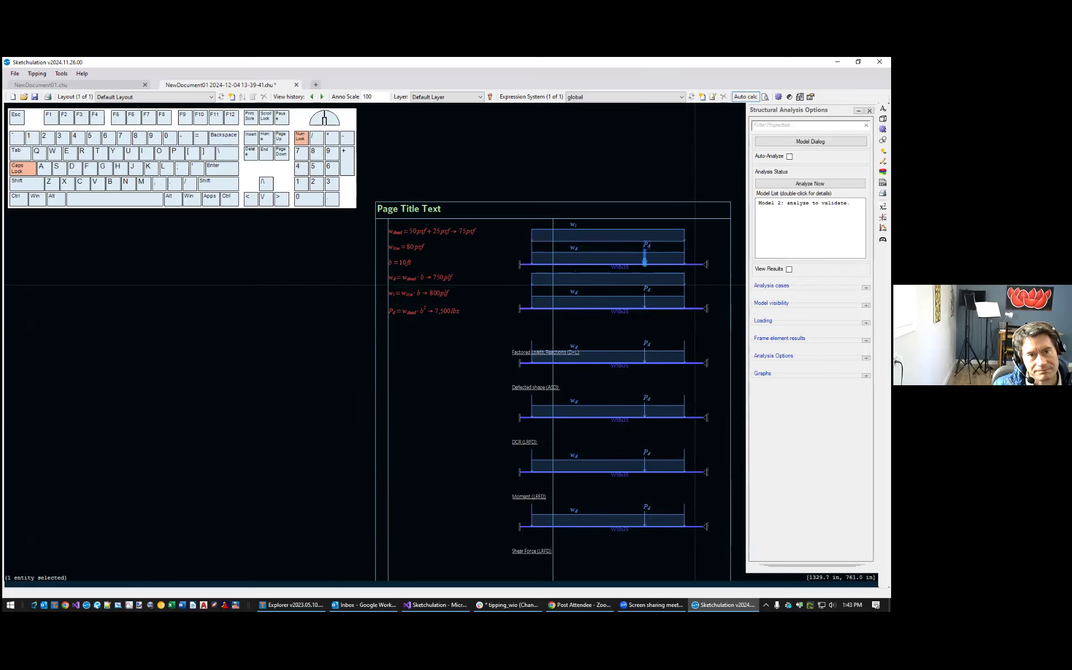
left_click(810, 183)
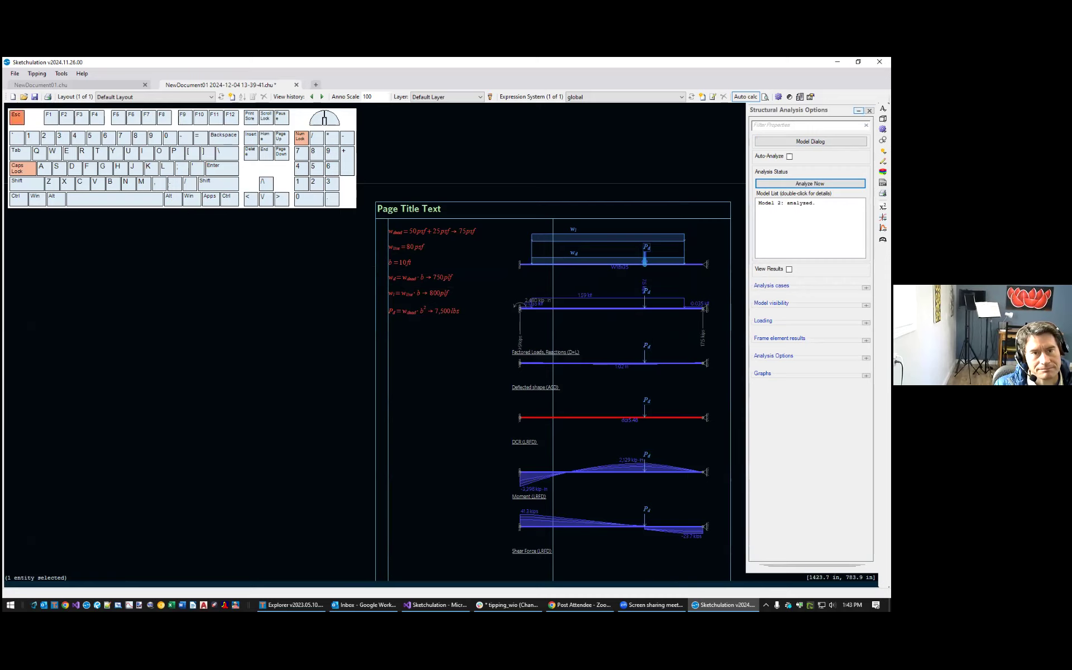
left_click(869, 111)
Draw a vertical frame element about 163 in tall beside the page, continued by a horizontal one about 232 in long to the right
scroll(534, 303, "down", 1)
middle_click_drag(534, 304, 348, 334)
scroll(544, 304, "up", 2)
mouse_move(456, 330)
middle_mouse_down()
mouse_move(504, 275)
mouse_move(518, 342)
middle_mouse_up()
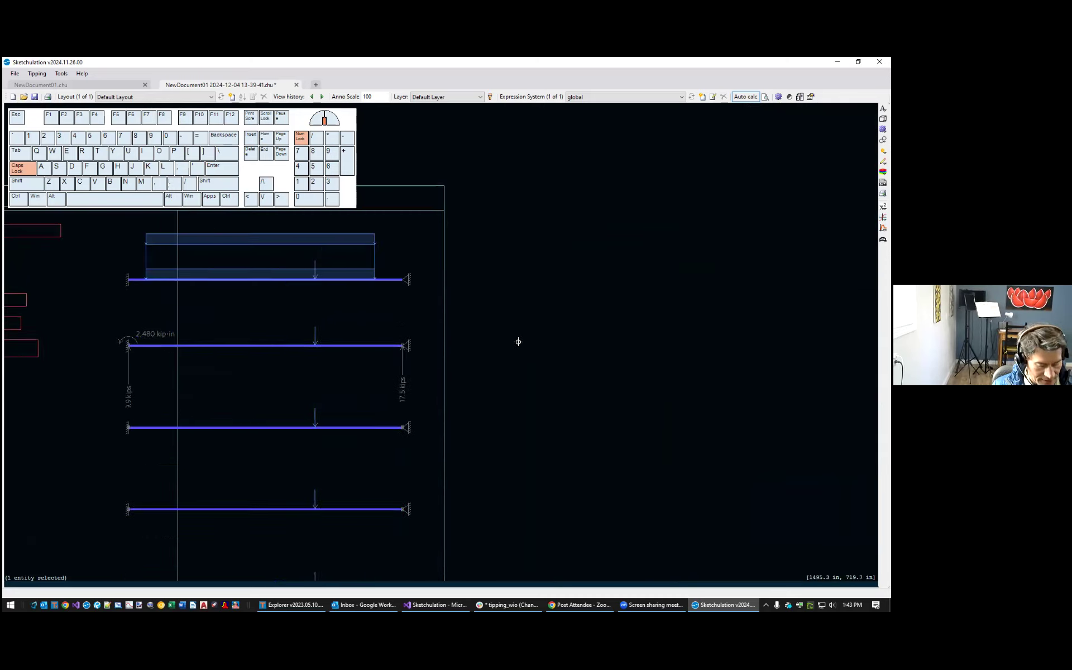
type("FE")
key("Return")
left_click(484, 491)
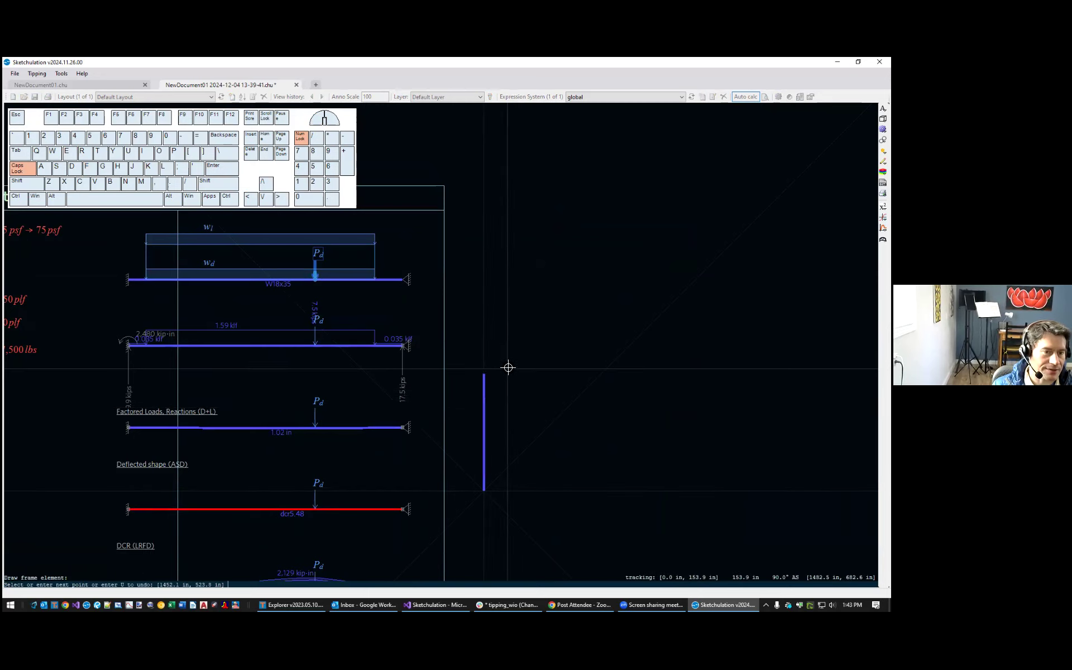
key("Return")
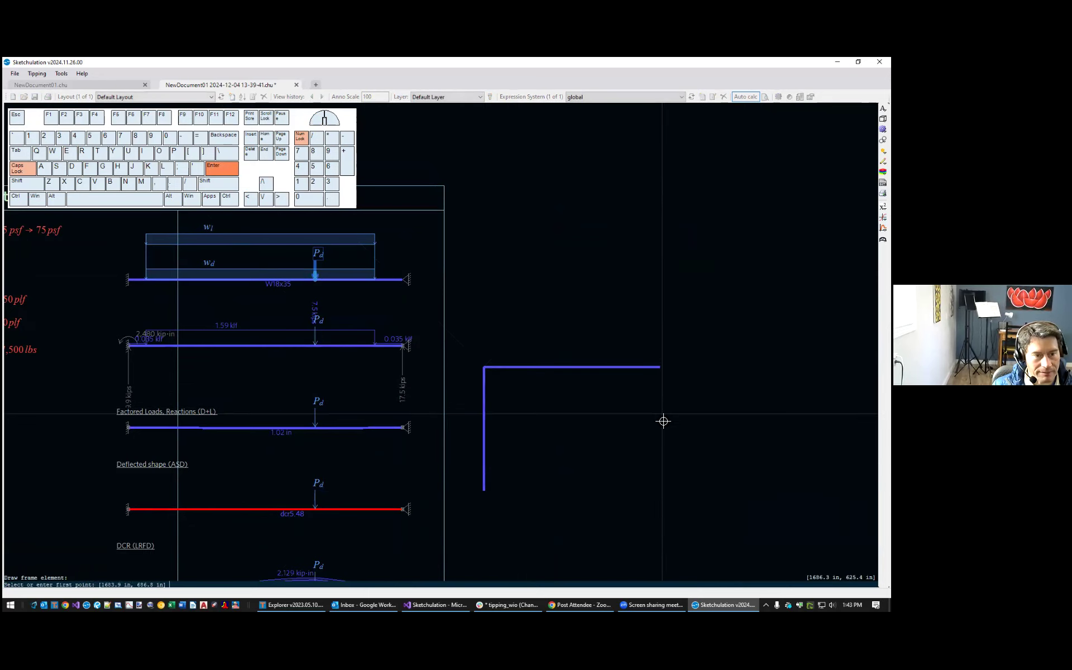
Move the new vertical frame element by its upper end to the right end of the horizontal element
left_click(488, 390)
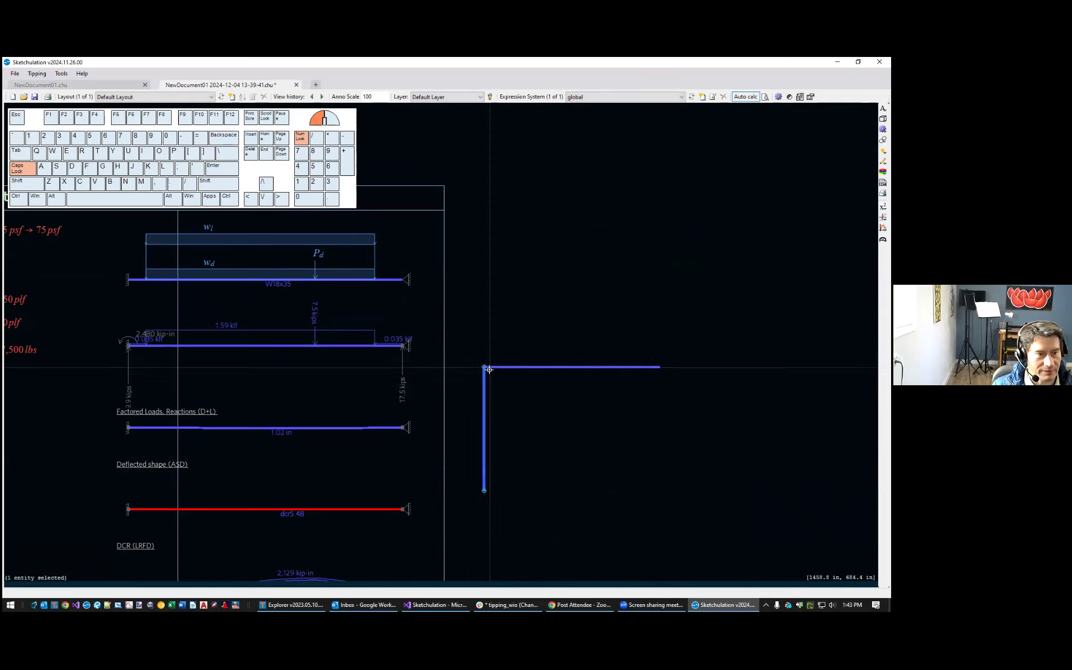
left_click(484, 367)
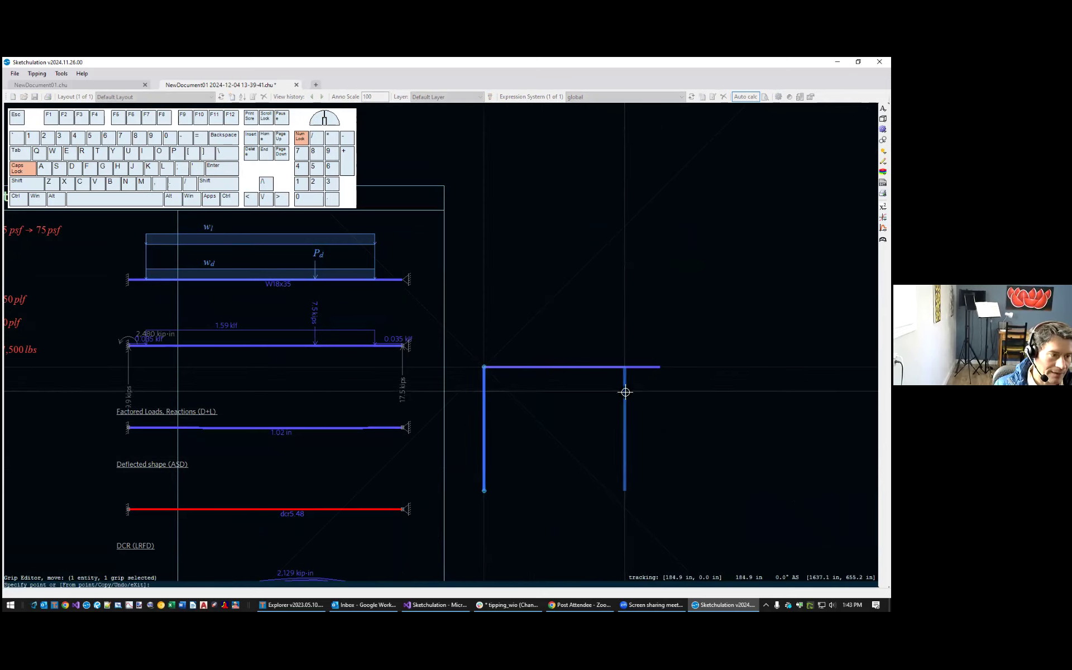
left_click(661, 367)
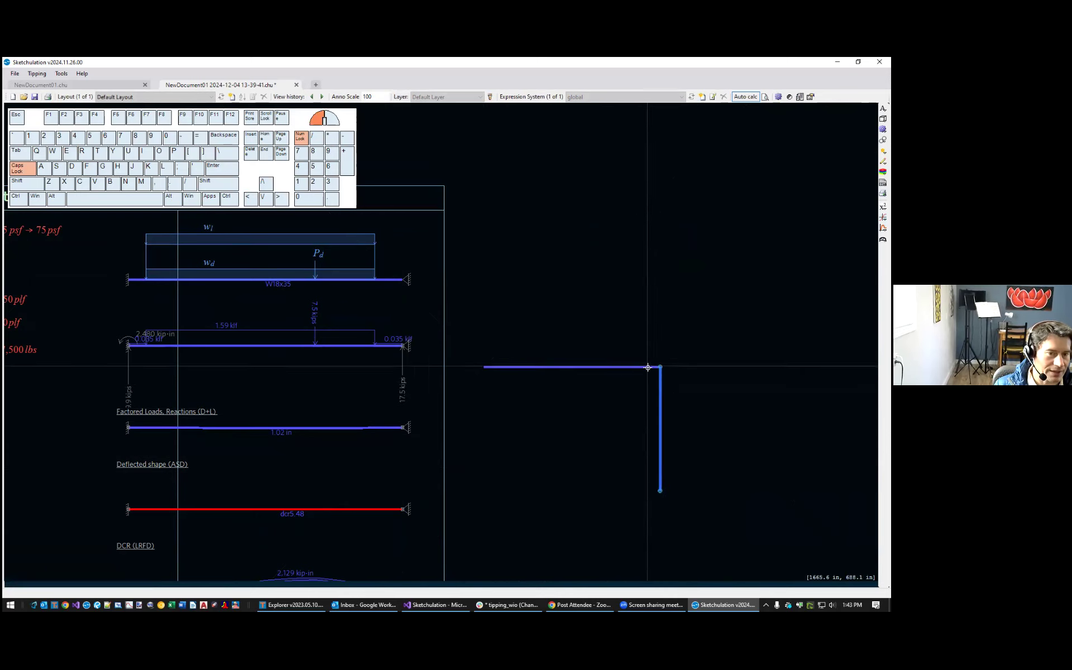
Copy the vertical frame element from the right end of the horizontal element to its left end
left_click(661, 366)
middle_click_drag(534, 375, 555, 376)
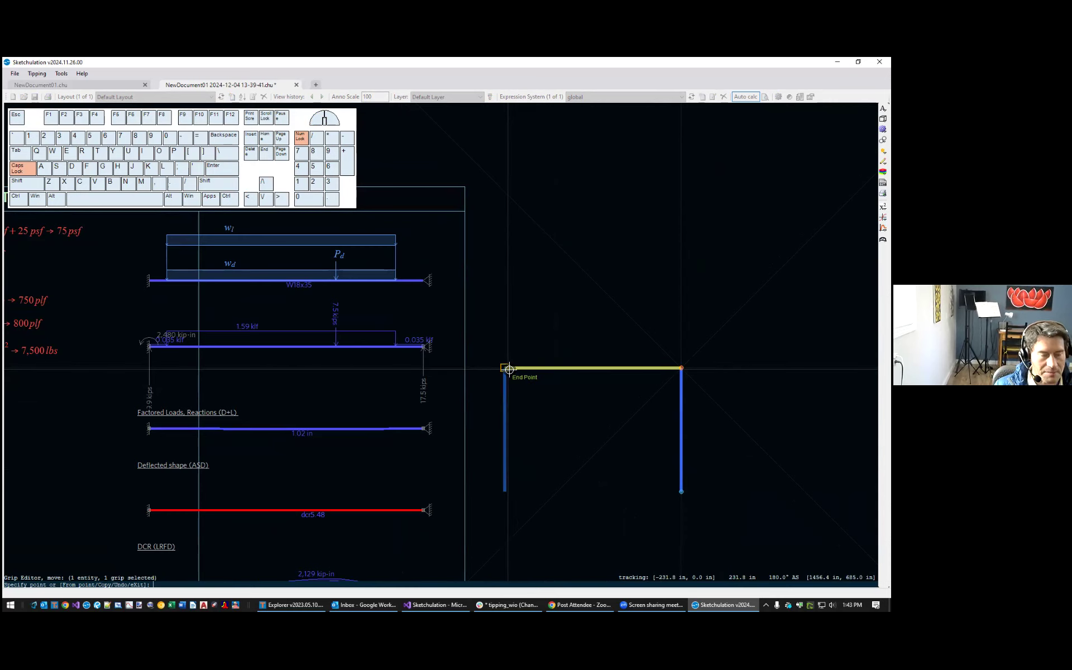
middle_click_drag(518, 384, 575, 381)
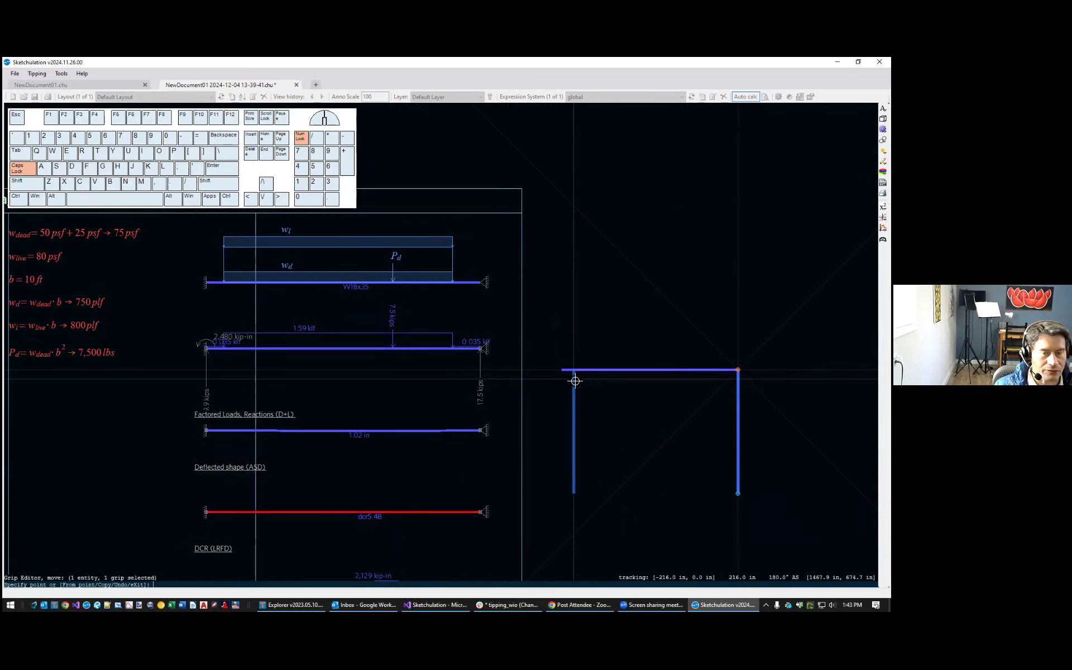
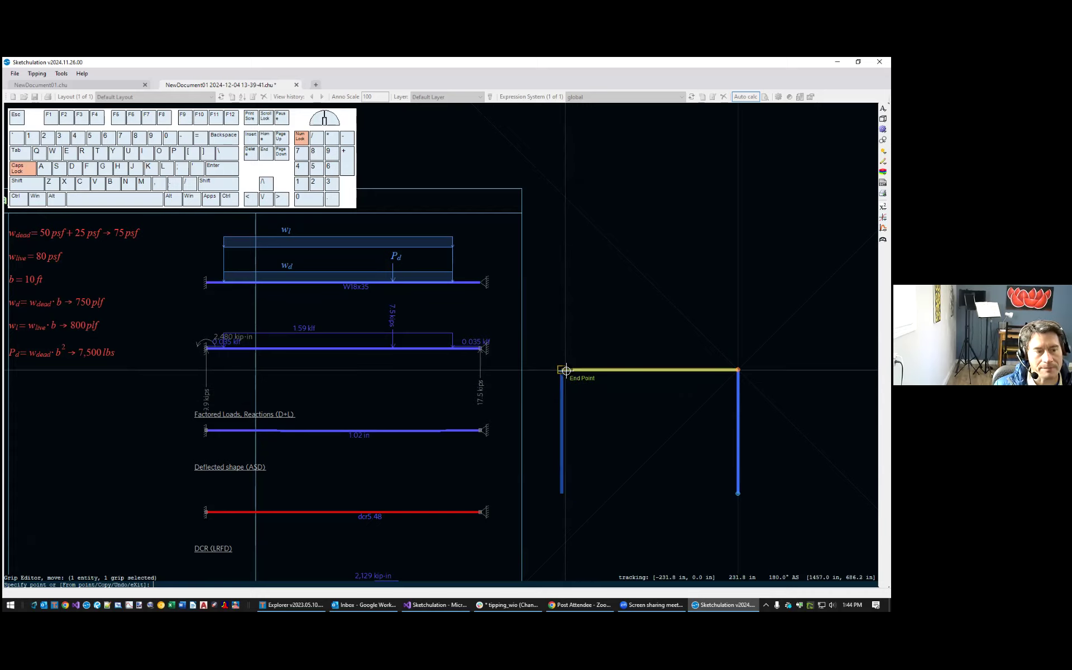
key("c")
left_click(563, 368)
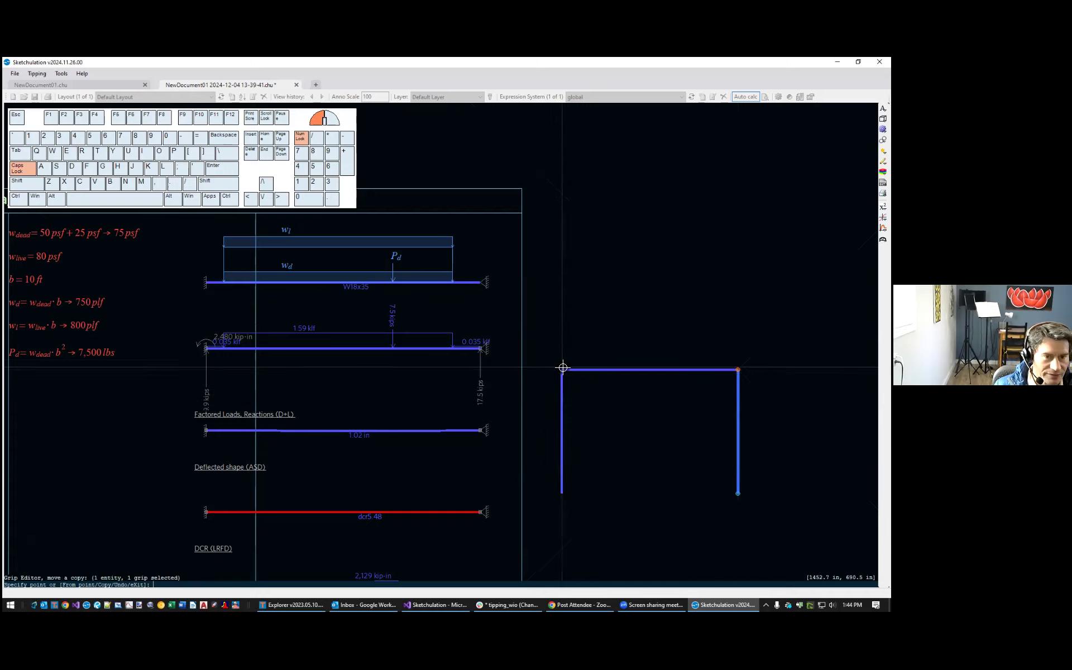
key("Escape")
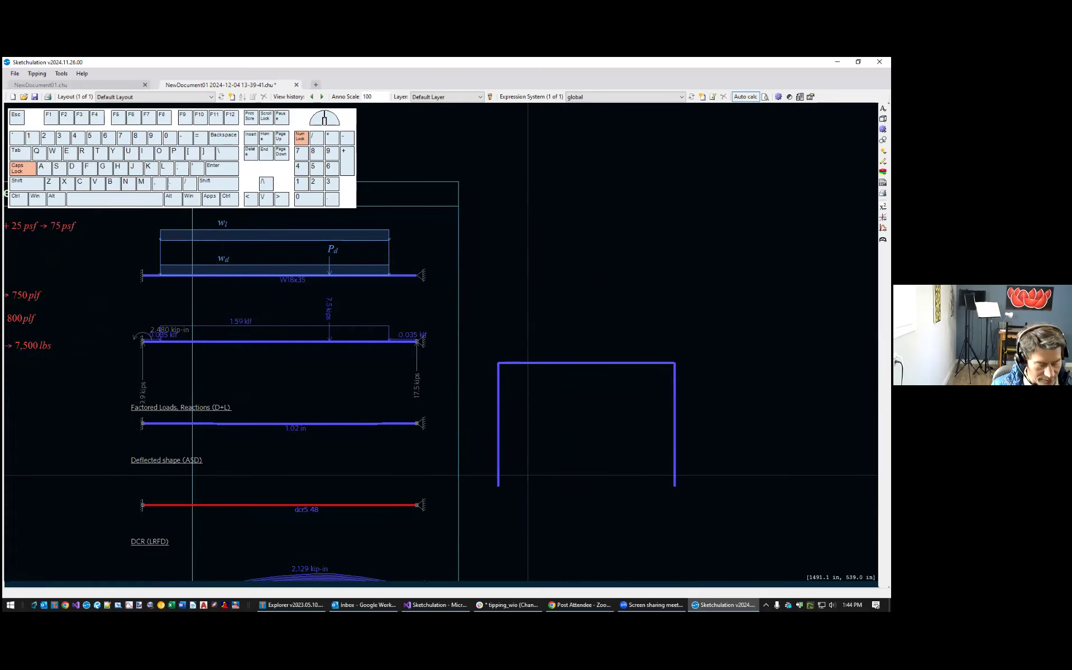
Add restraints at the lower ends of both vertical frame elements
type("REC")
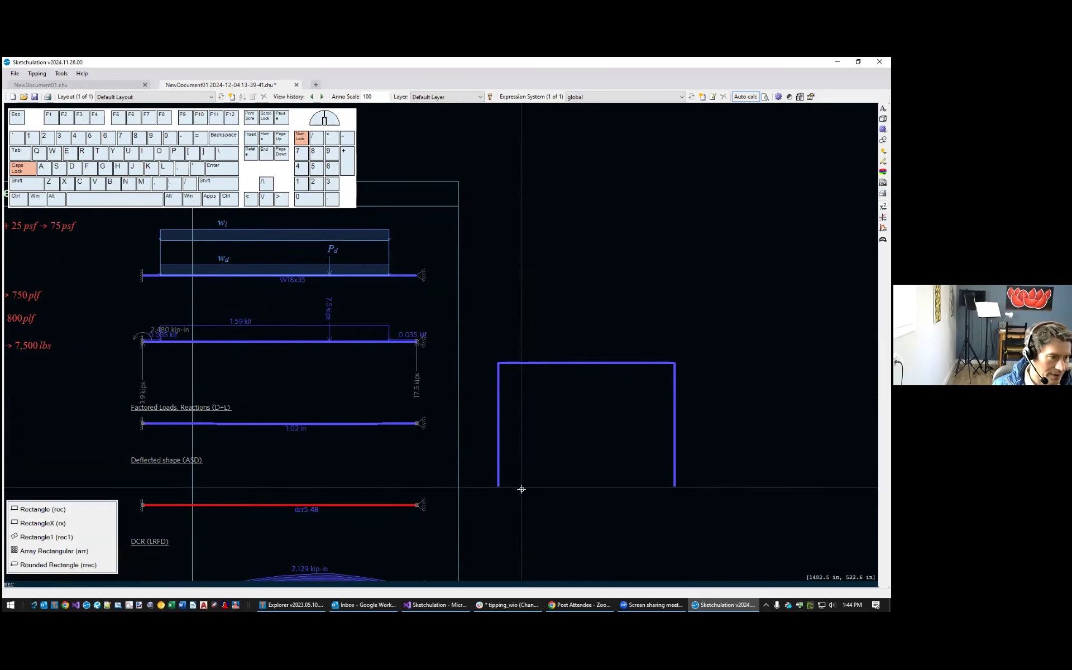
key("BackSpace")
type("S")
key("Return")
left_click(499, 489)
left_click(674, 486)
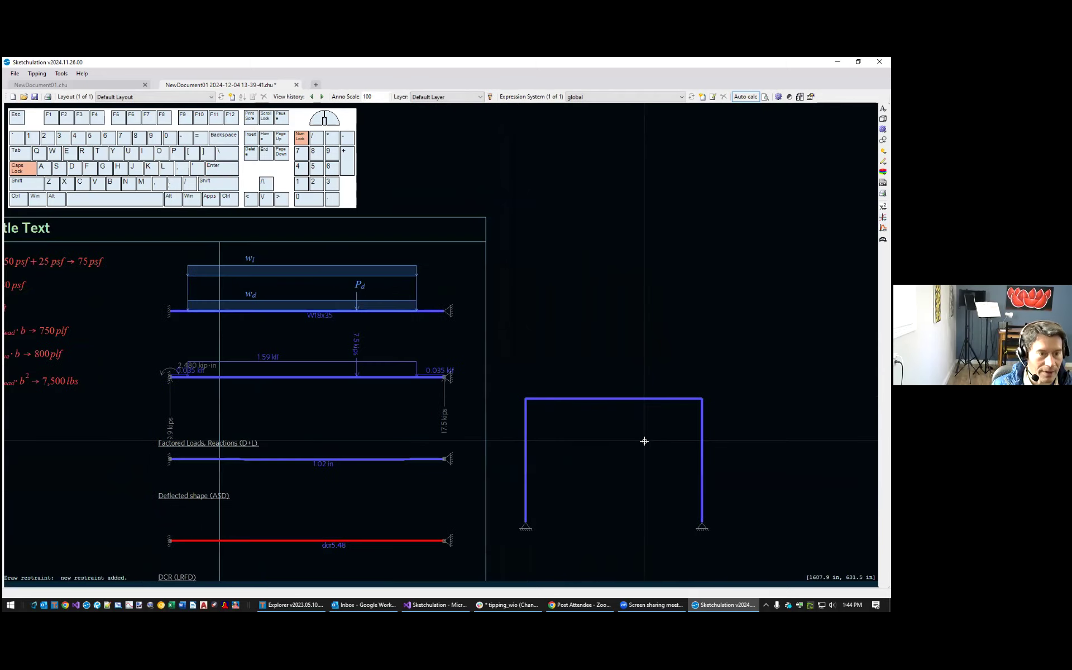
Place a horizontal point load at the upper-left corner of the portal frame
type("PLD")
key("Return")
left_click(526, 398)
left_click(526, 381)
left_click(525, 399)
key("Return")
left_click(548, 334)
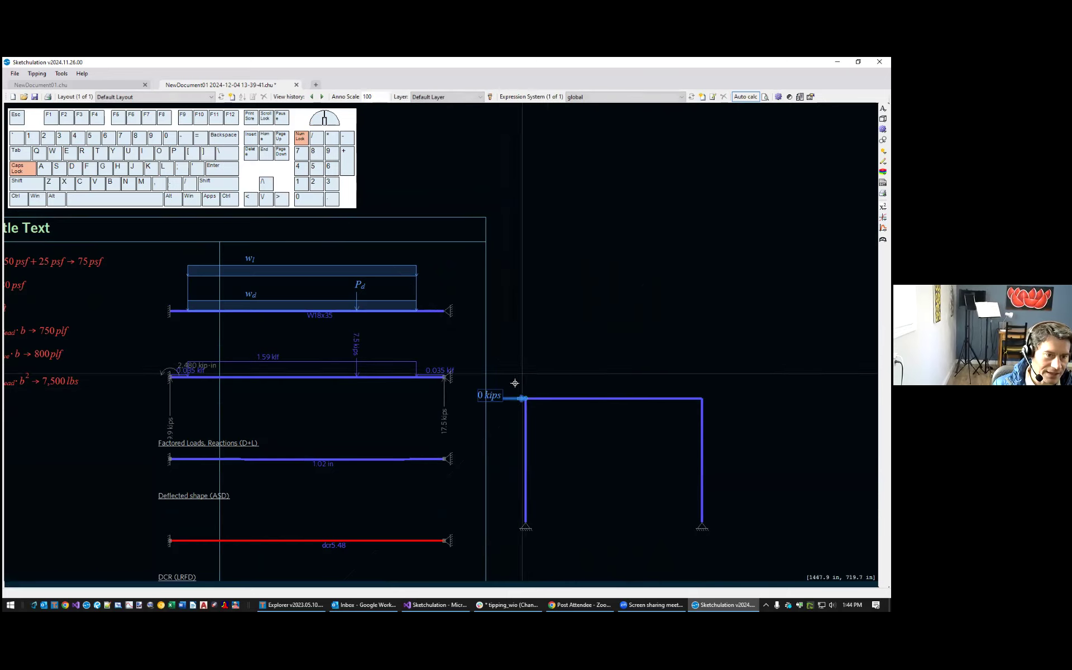
Set the new point load's force expression to Pd
left_click(485, 394)
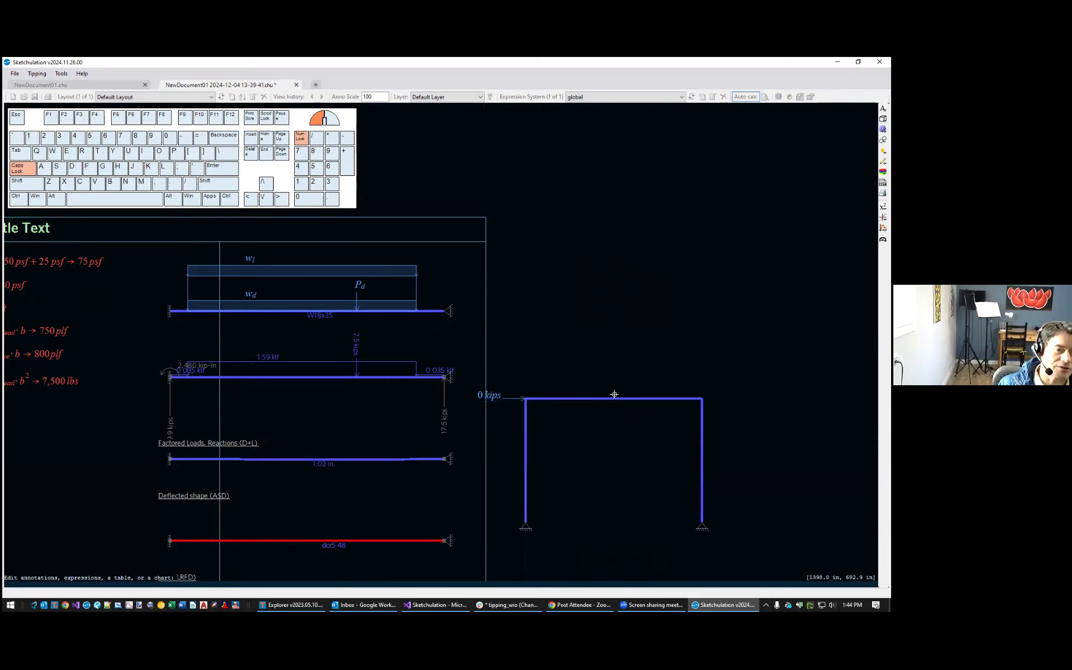
key("shift+End")
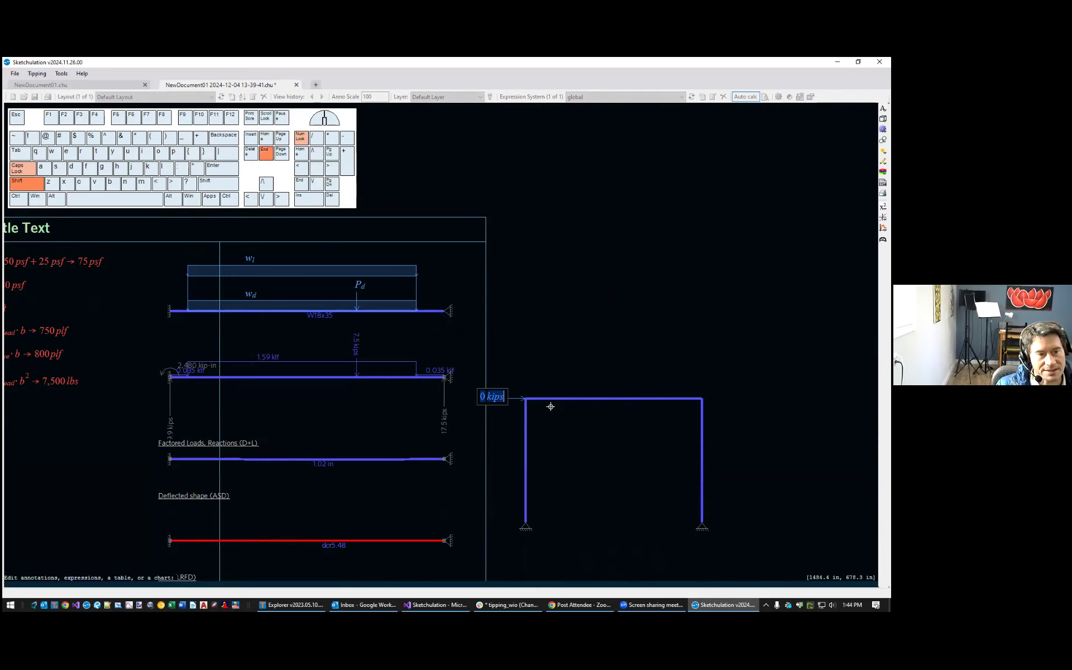
type("Pd")
key("Tab")
left_click(622, 298)
key("Escape")
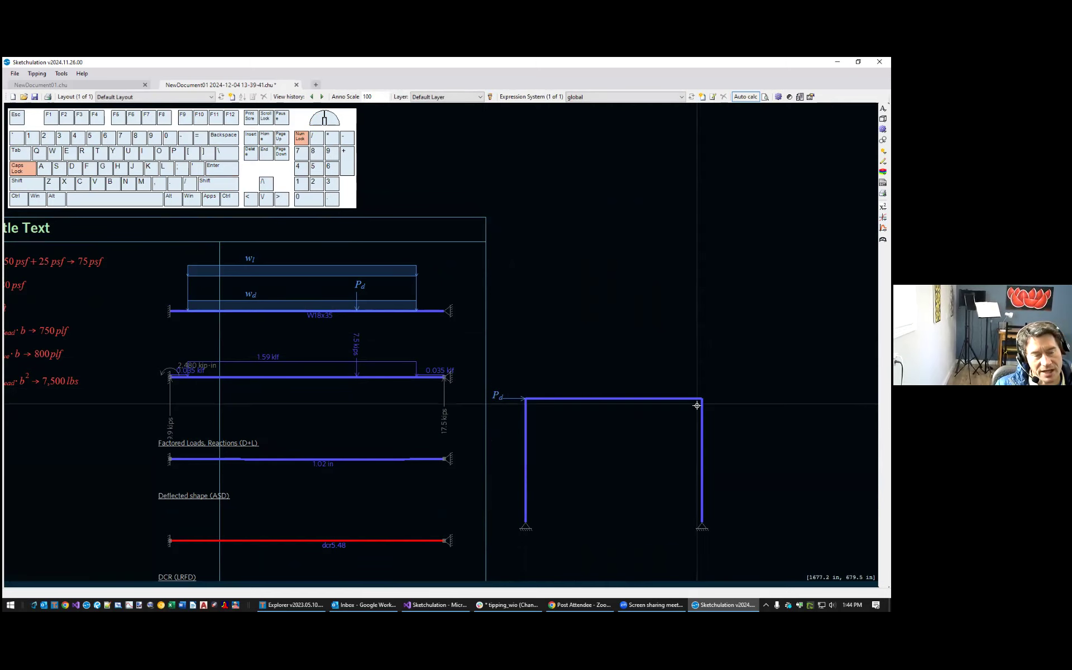
Copy the beam, both columns and the Pd load upward twice by one column height to form a three-story frame
left_click_drag(725, 433, 674, 372)
left_click_drag(568, 433, 519, 387)
left_click(701, 522)
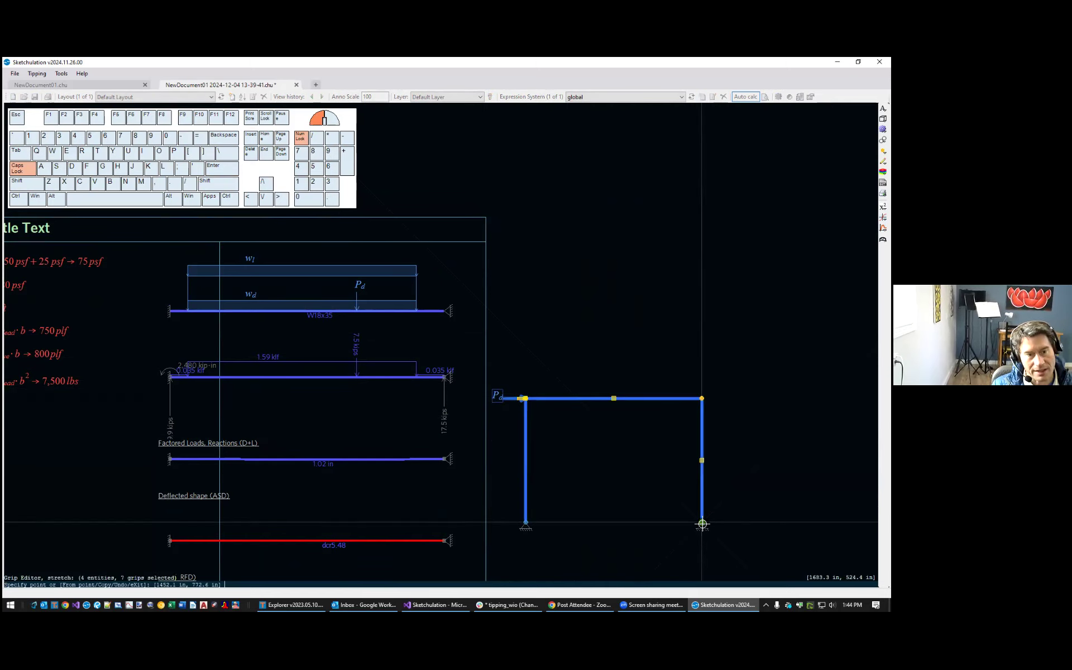
middle_click_drag(728, 436, 748, 458)
key("c")
left_click(723, 420)
left_click(722, 297)
key("Escape")
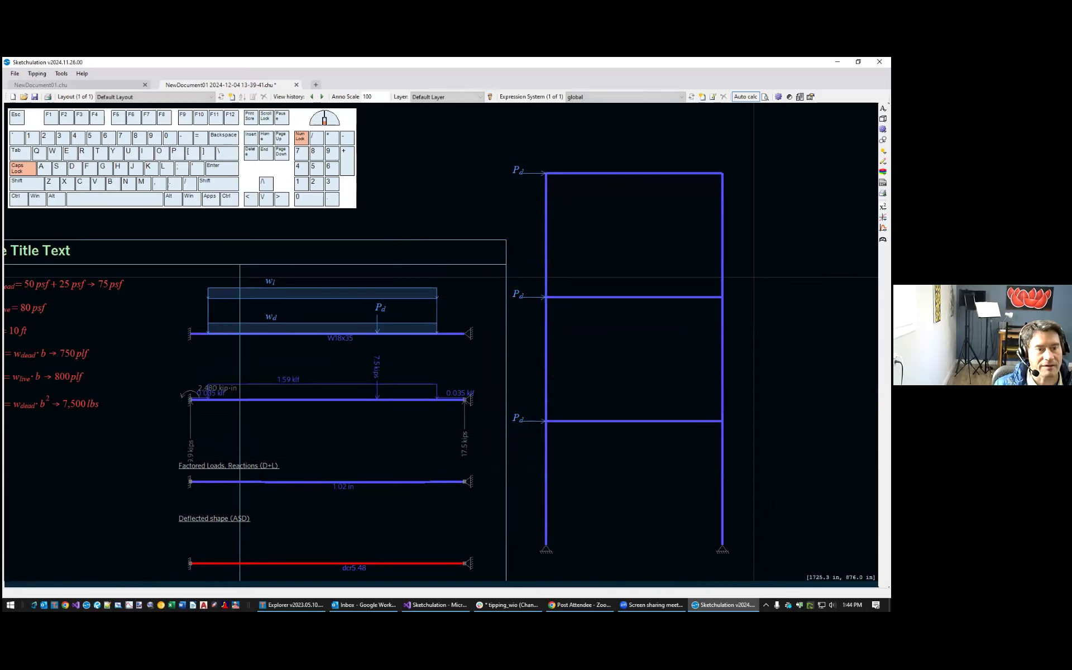
Apply the W18x35 frame element type to all nine elements of the three-story frame
scroll(753, 276, "down", 3)
left_click_drag(730, 435, 651, 212)
left_click_drag(611, 374, 595, 364)
left_click_drag(609, 283, 595, 296)
left_click_drag(612, 420, 595, 441)
middle_click_drag(607, 445, 458, 445)
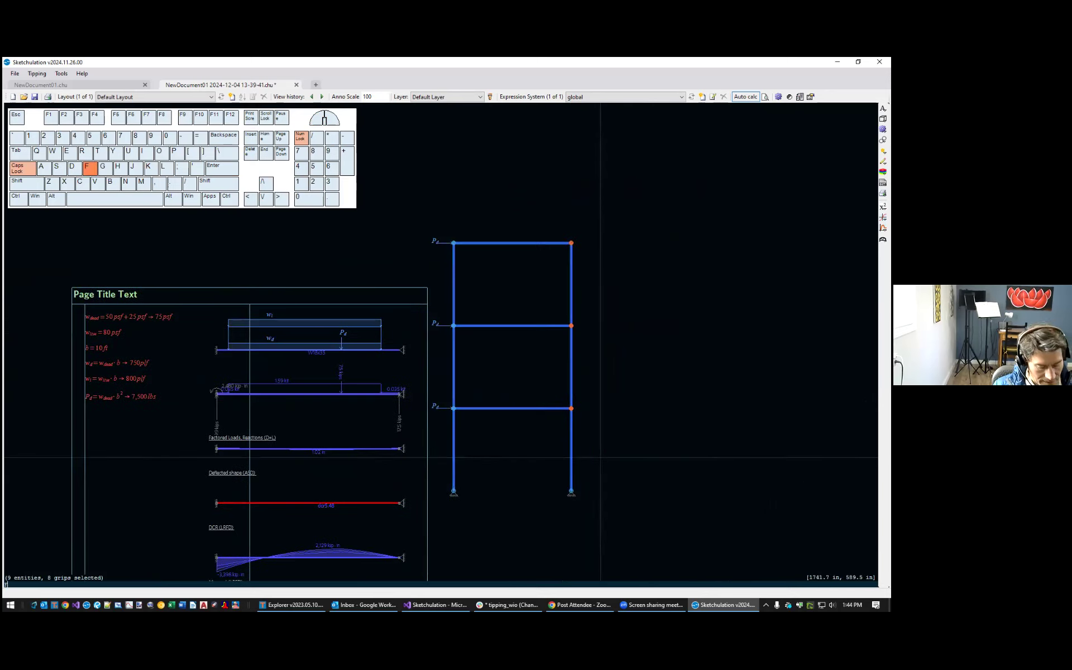
type("et")
key("Return")
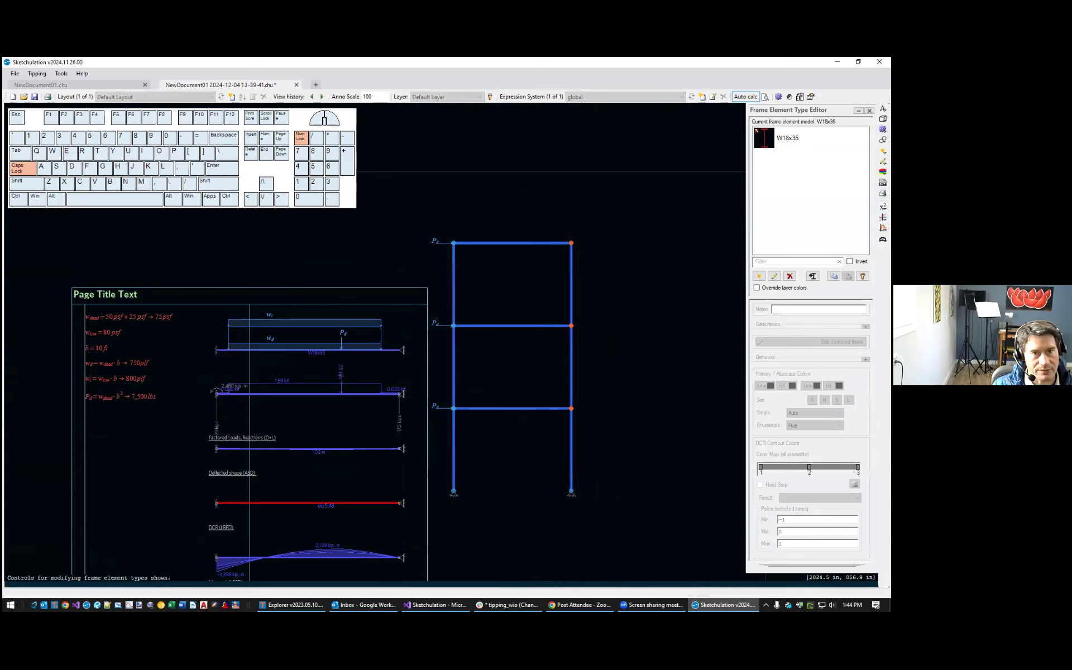
left_click(787, 138)
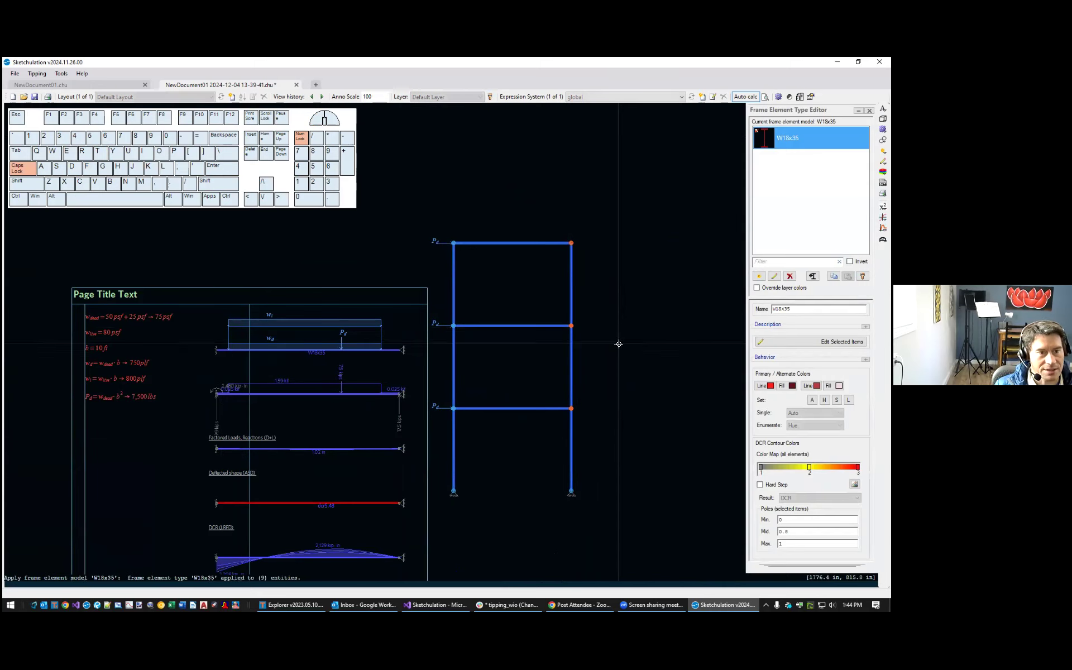
key("Escape")
Open the structural analysis options and examine Model 2's validation log
middle_click_drag(634, 356, 622, 358)
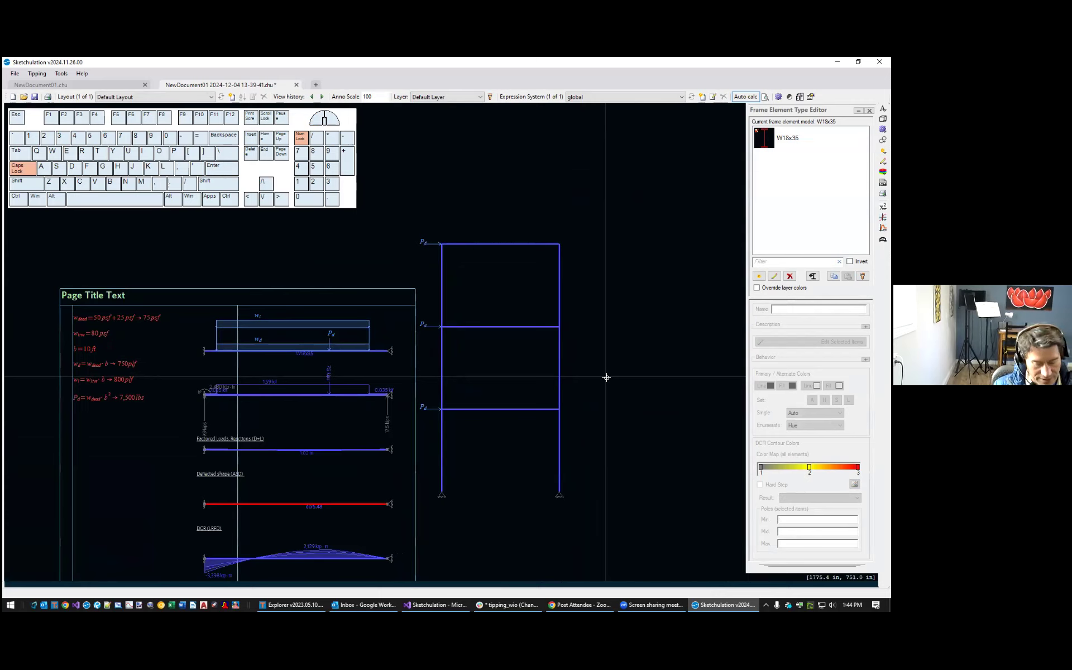
key("F5")
left_click(634, 324)
type("opan")
key("Return")
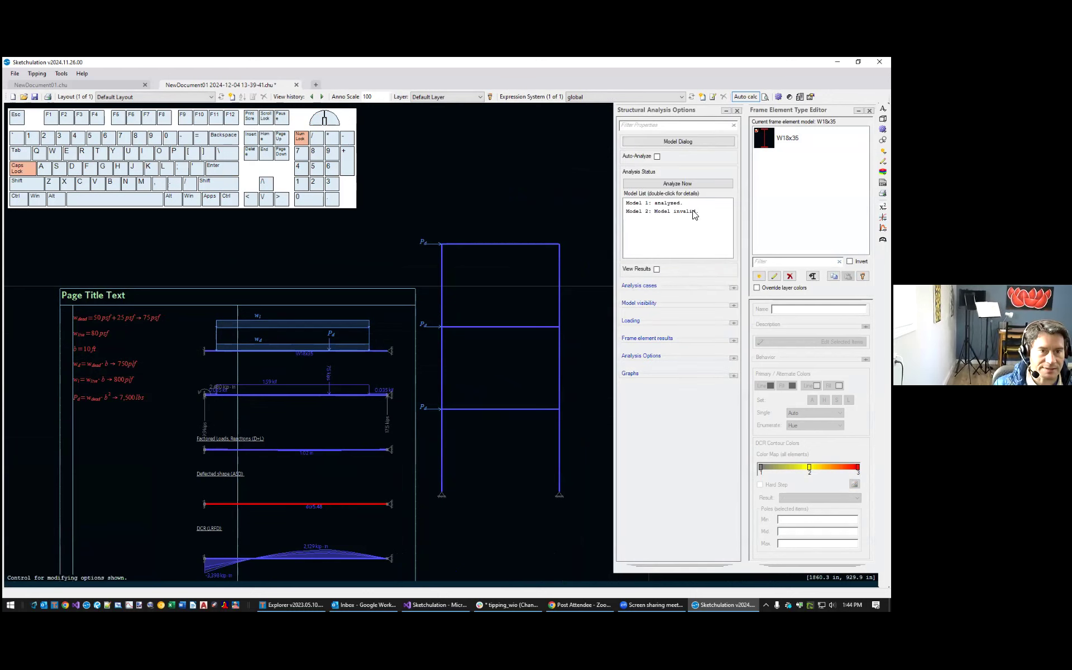
left_click(694, 215)
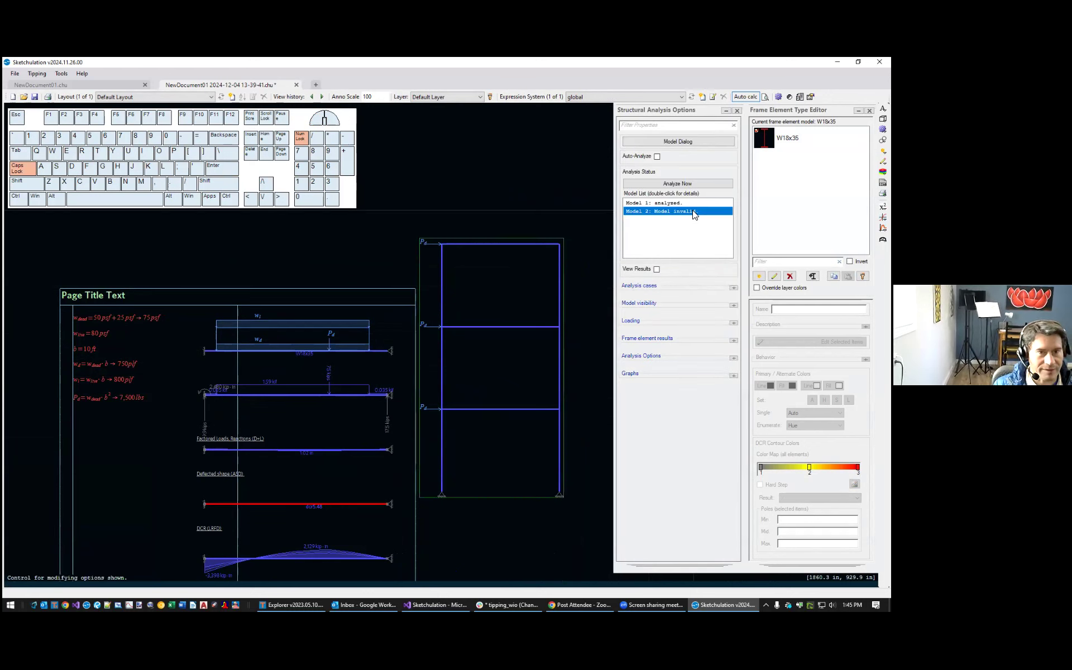
double_click(694, 215)
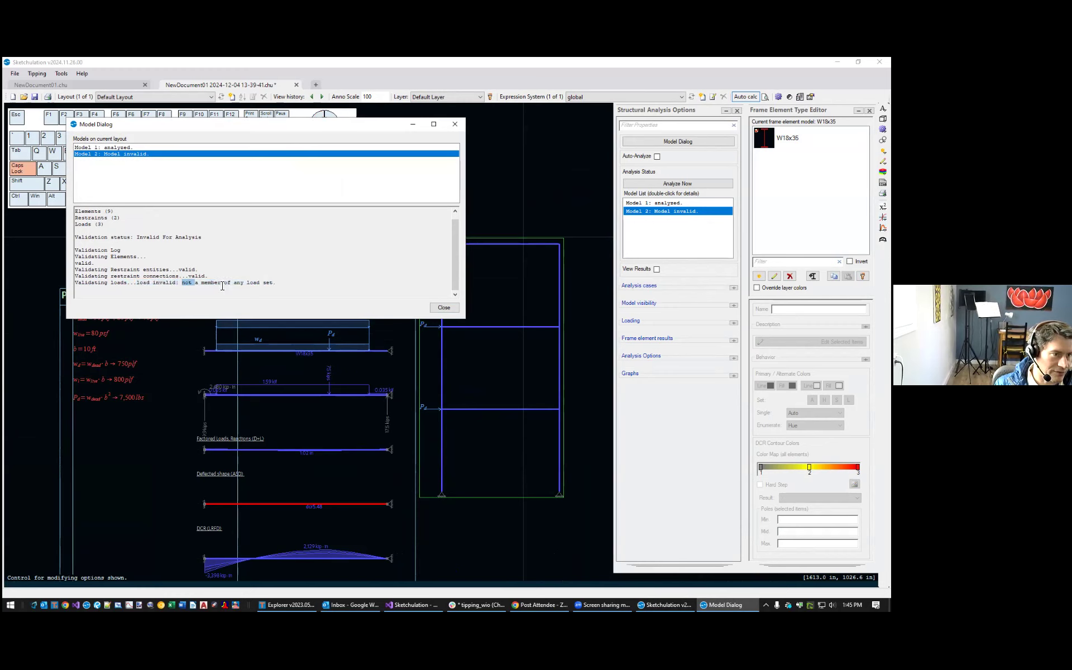
left_click(455, 127)
Assign the frame's three Pd point loads to the Dead load set and close the open editors
scroll(438, 353, "up", 2)
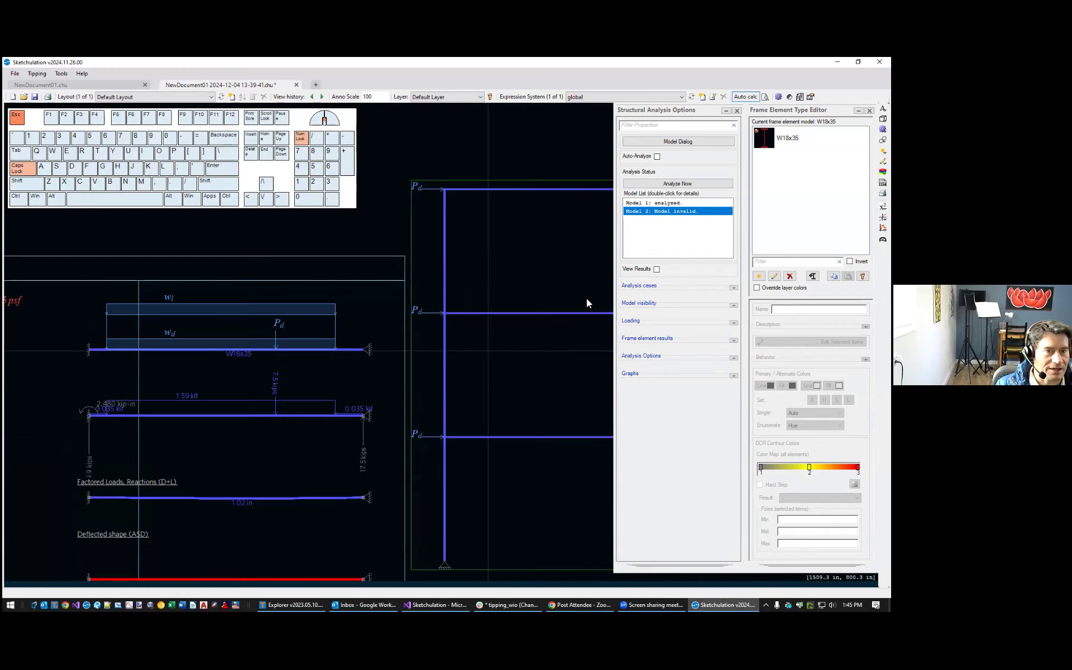
left_click_drag(432, 439, 418, 186)
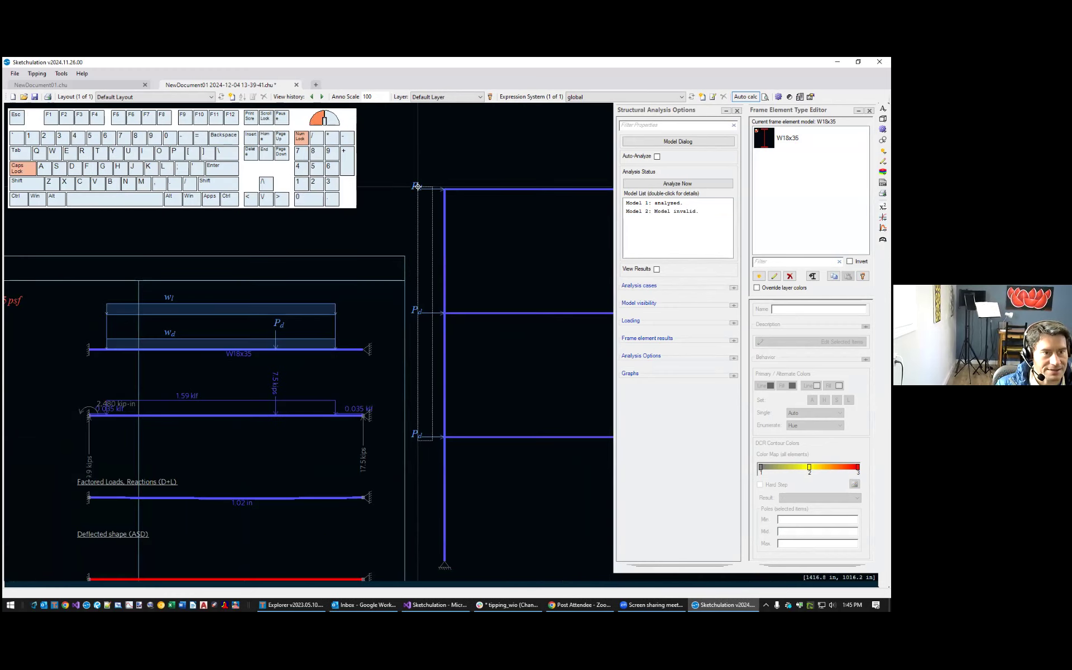
middle_click_drag(488, 243, 365, 261)
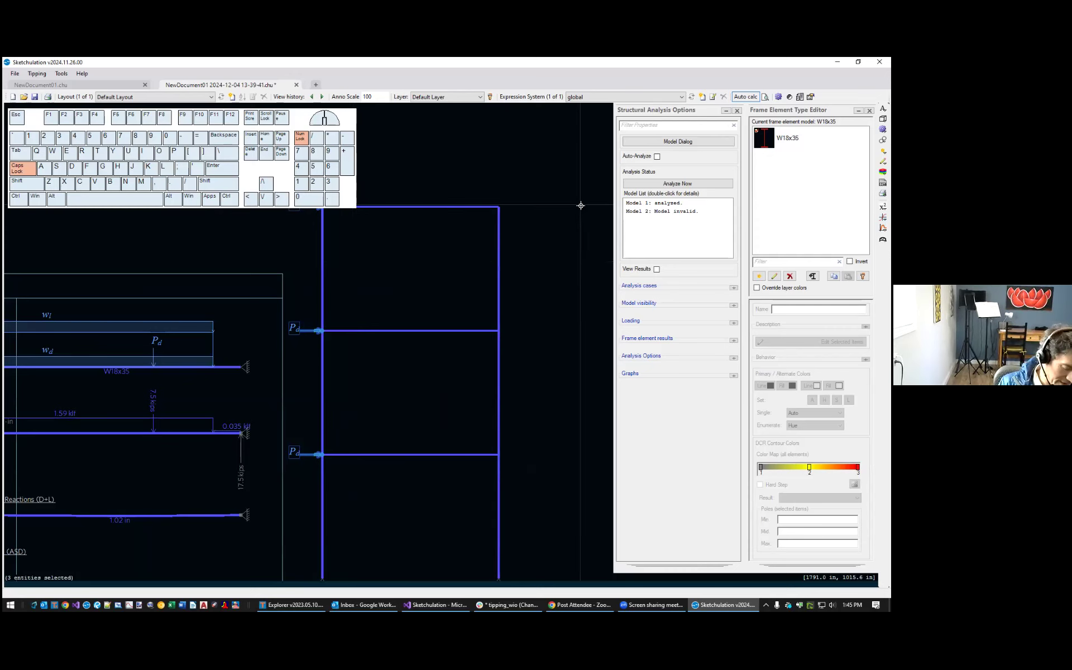
key("Return")
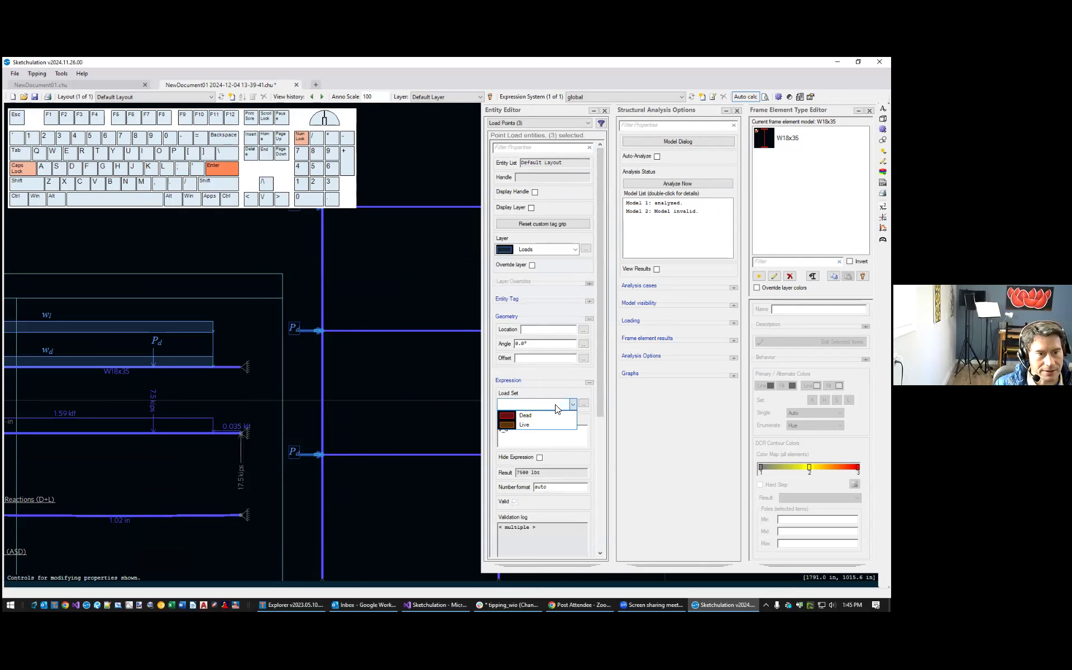
left_click(535, 415)
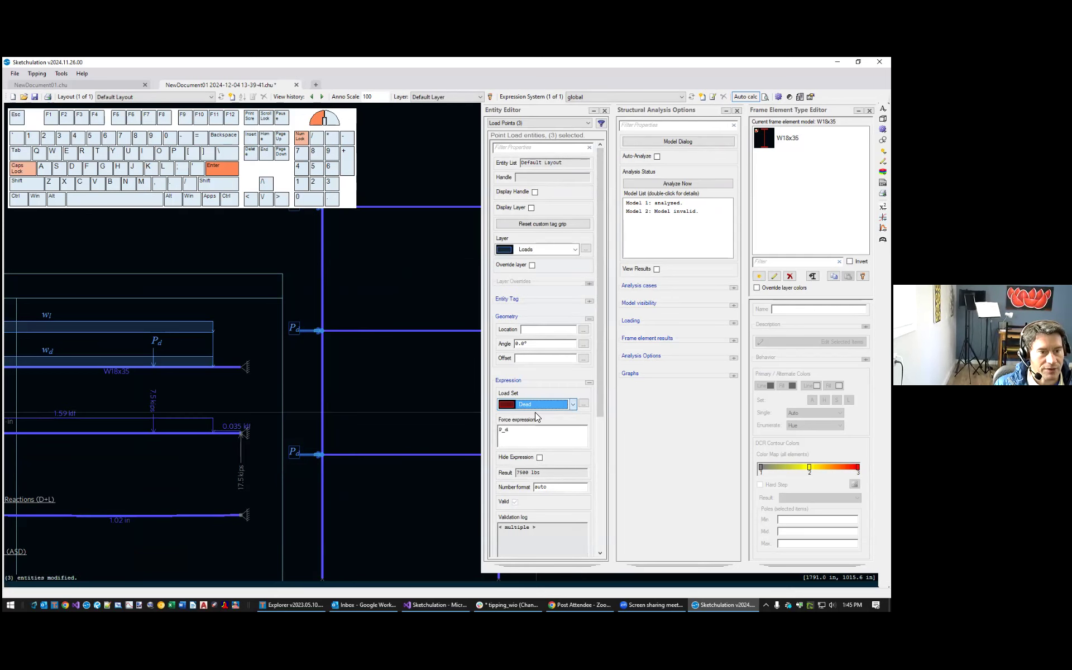
left_click(603, 110)
scroll(605, 297, "down", 5)
key("Escape")
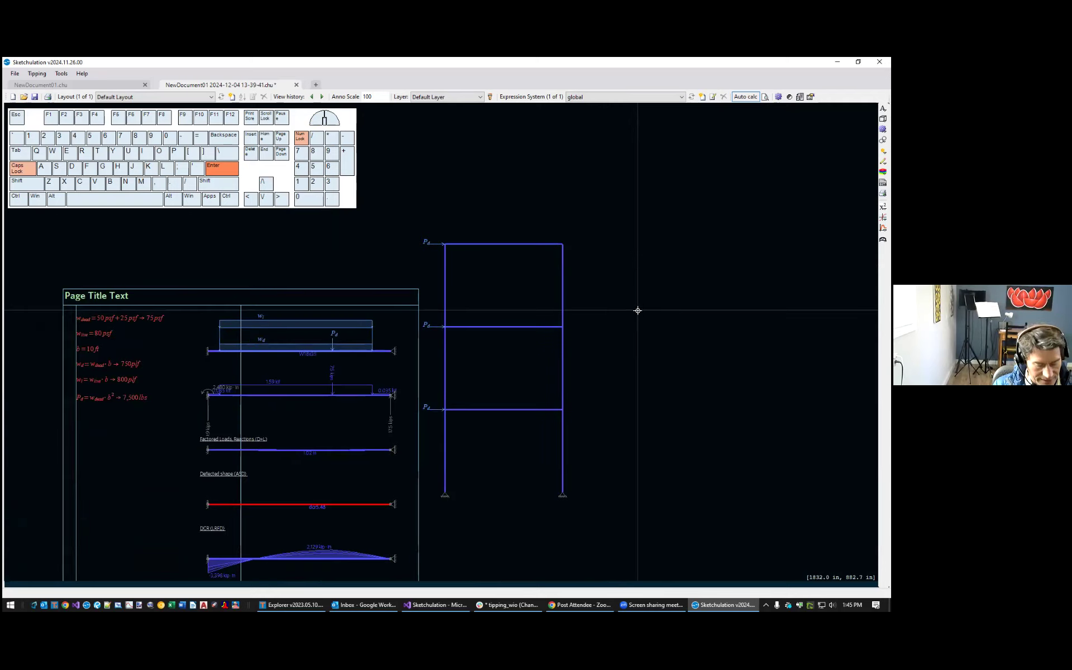
Reopen the structural analysis options and examine Model 2's log for convergence of each analysis case in an enlarged details window
type("opsa")
key("Return")
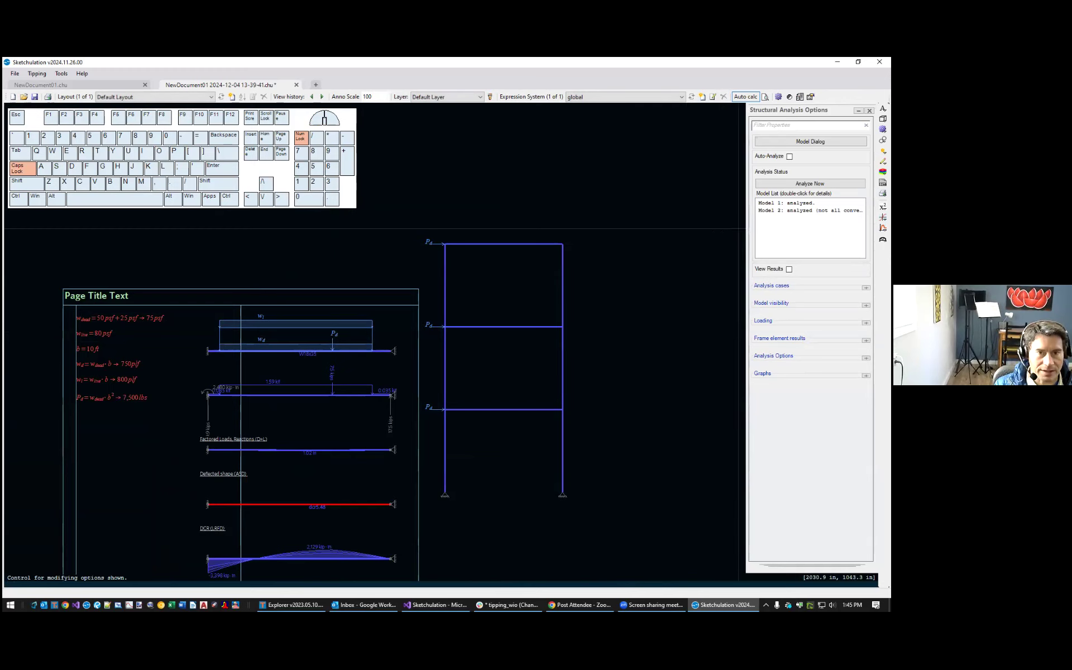
double_click(809, 210)
scroll(237, 274, "down", 2)
left_click(237, 274)
scroll(240, 274, "down", 3)
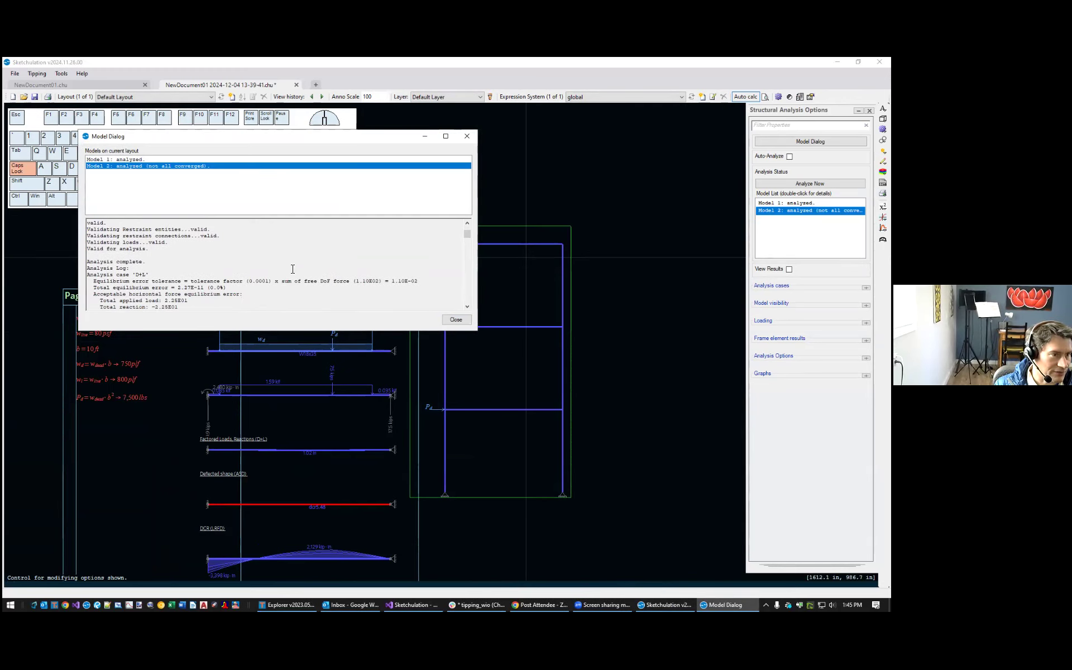
scroll(284, 271, "down", 1)
scroll(230, 292, "down", 2)
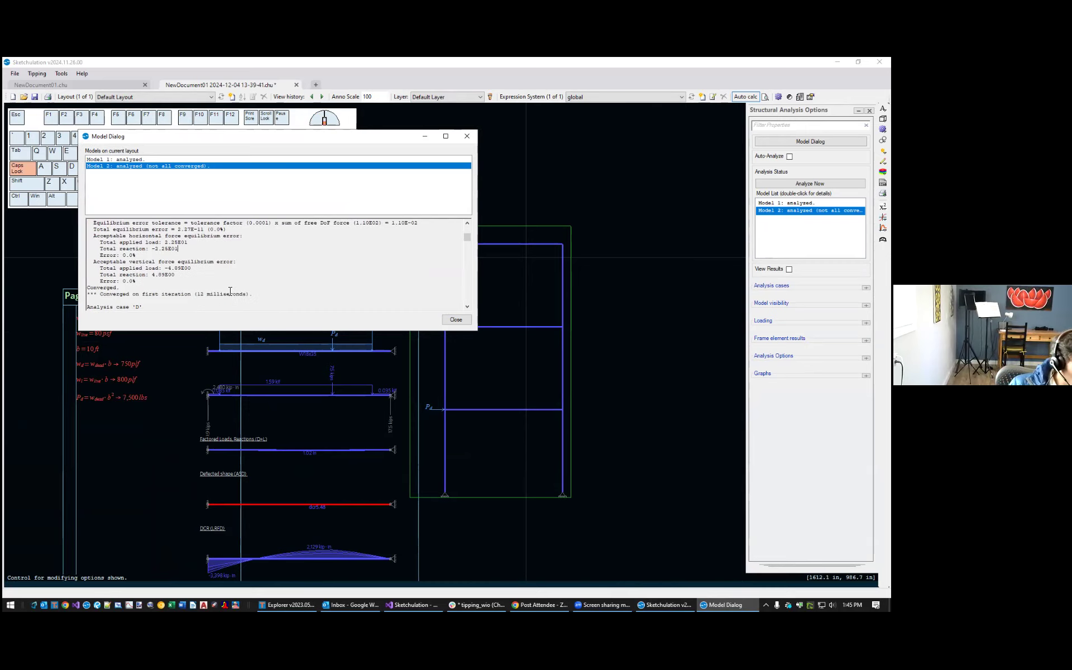
scroll(323, 297, "down", 3)
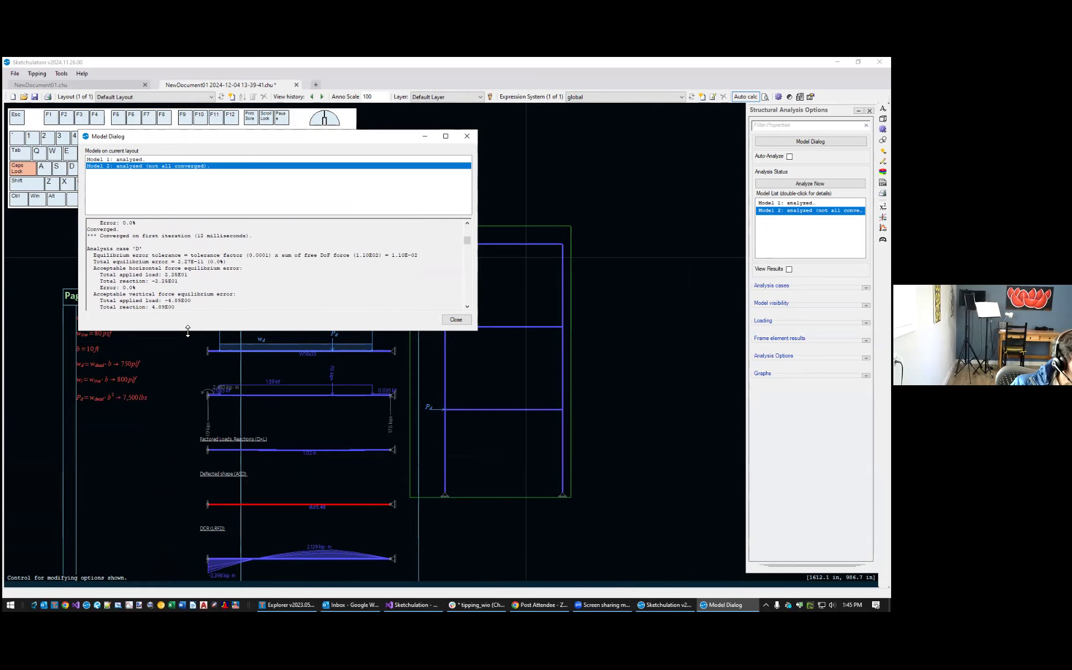
left_click_drag(188, 331, 187, 440)
scroll(245, 365, "down", 6)
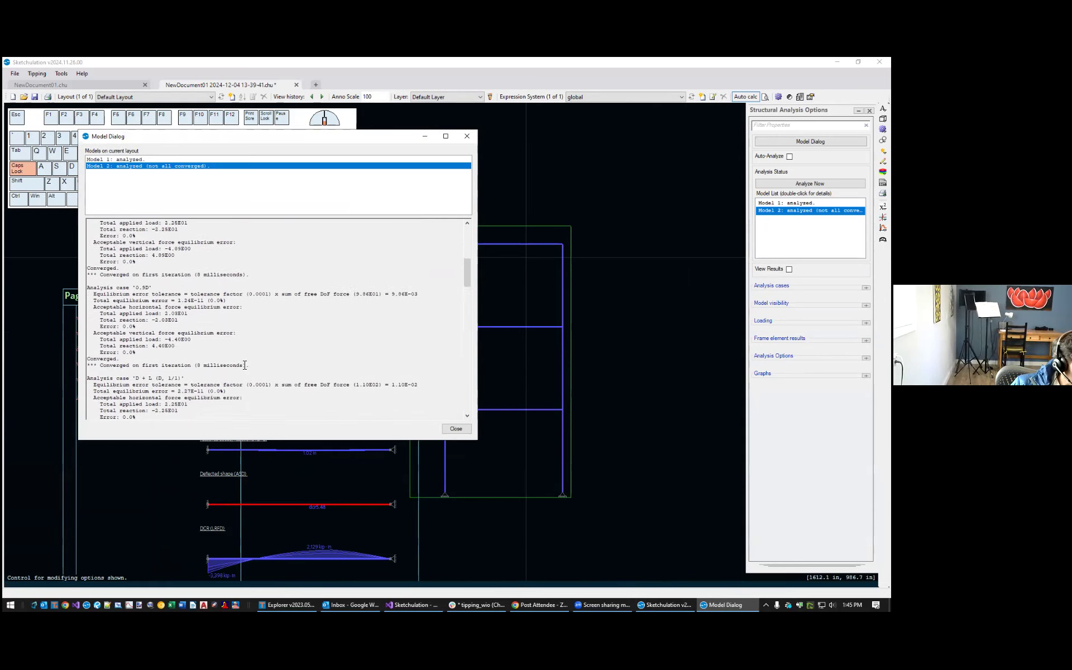
scroll(244, 365, "down", 9)
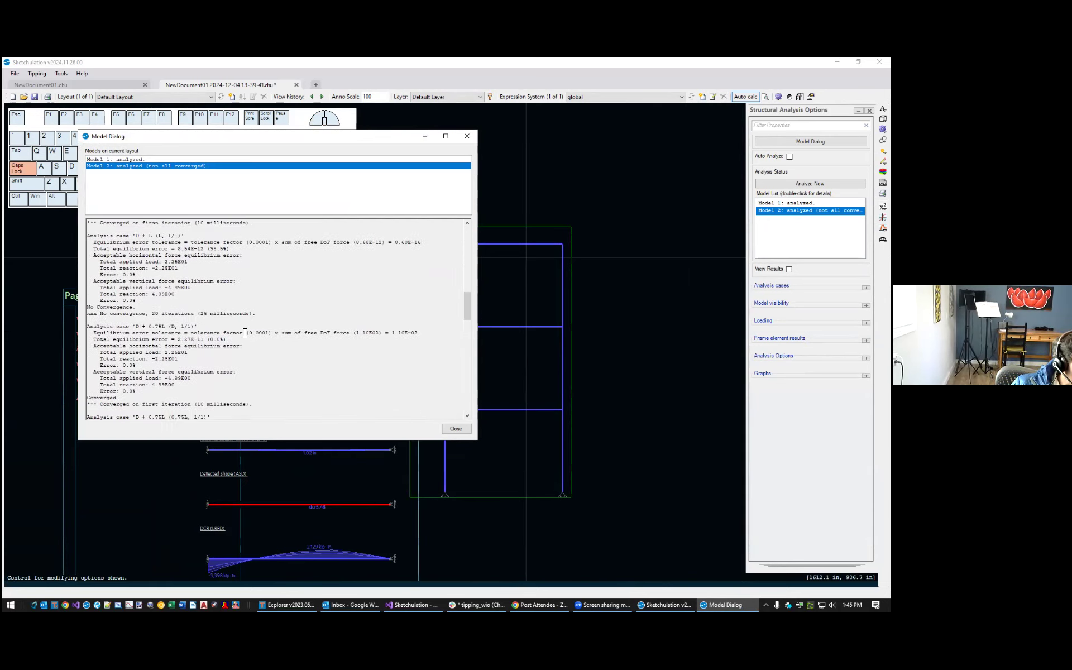
scroll(167, 285, "up", 1)
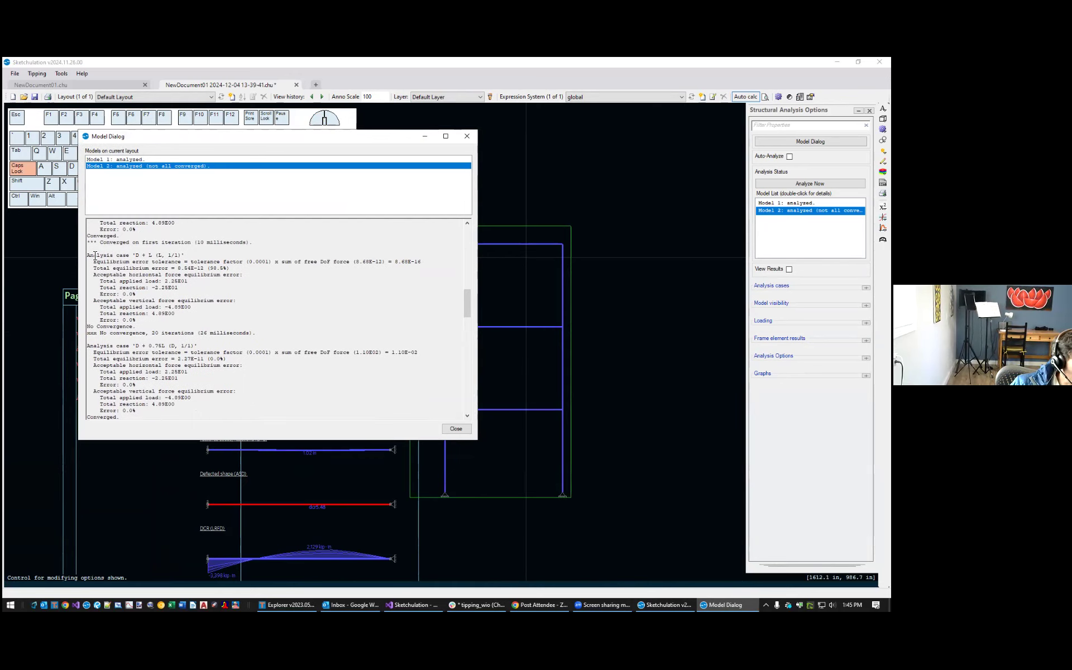
left_click_drag(274, 330, 69, 259)
left_click(466, 140)
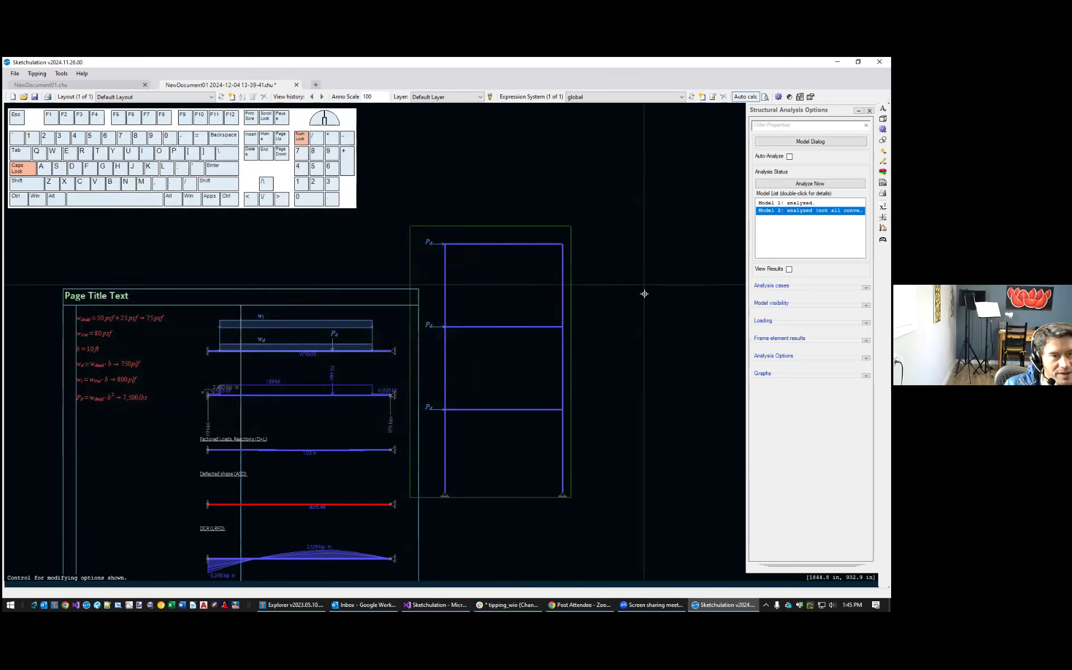
Expand the analysis cases list and turn on the results view for the analyzed models
type("ops")
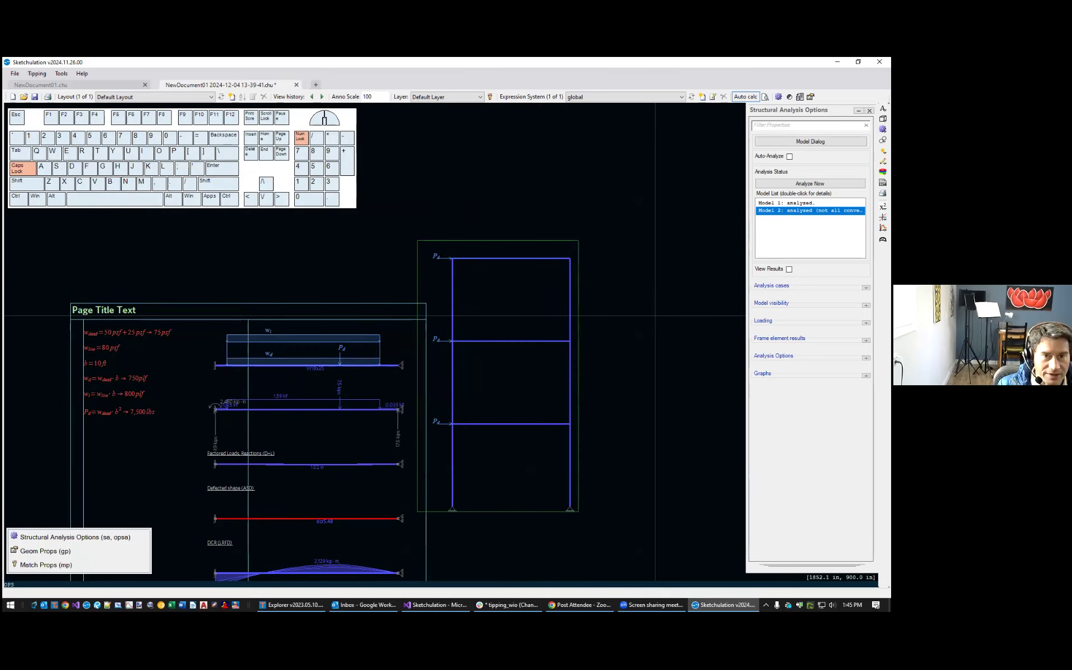
key("Escape")
left_click(865, 287)
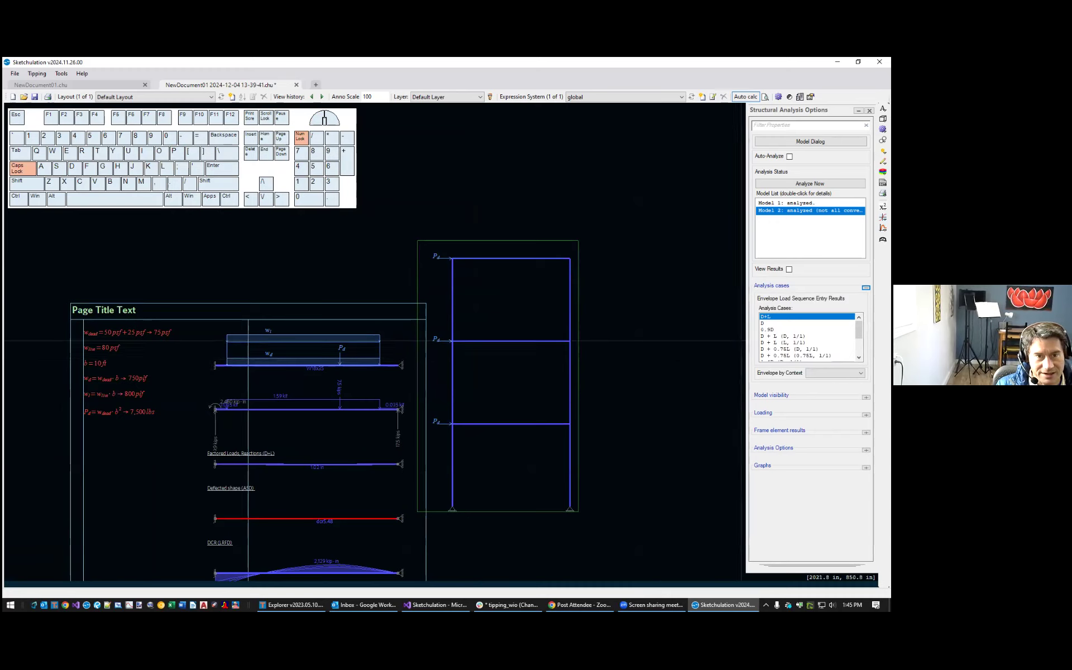
left_click(789, 270)
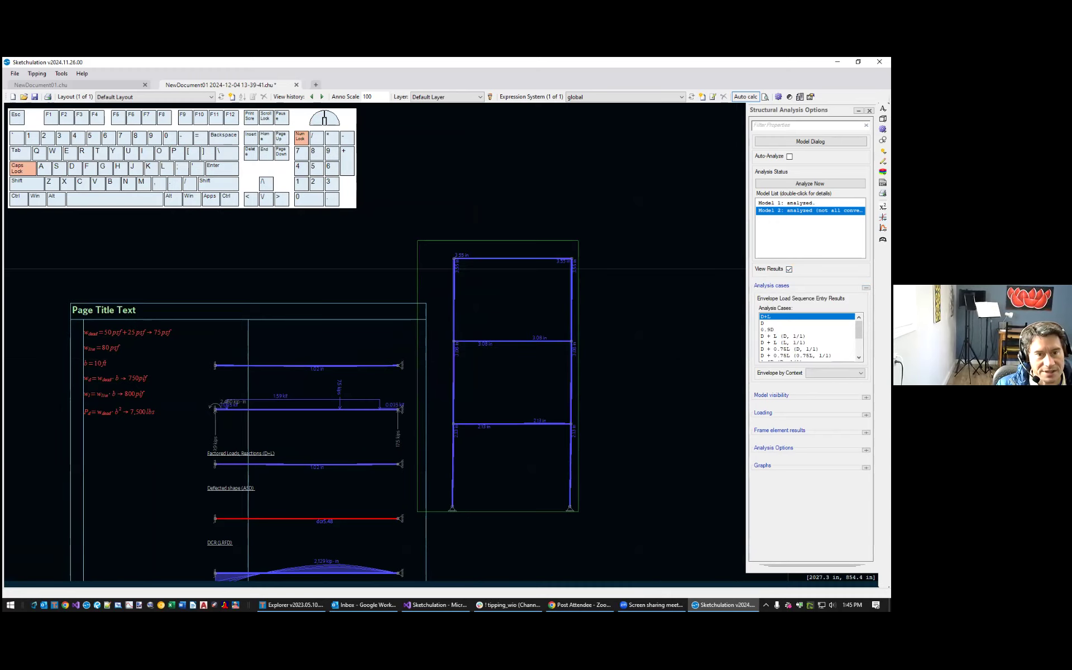
Step through the analysis cases from D to D + L (L, 1/1), compare the frame's deflected shapes, and return to 0.9D
key("Down")
key("Down")
key("Down")
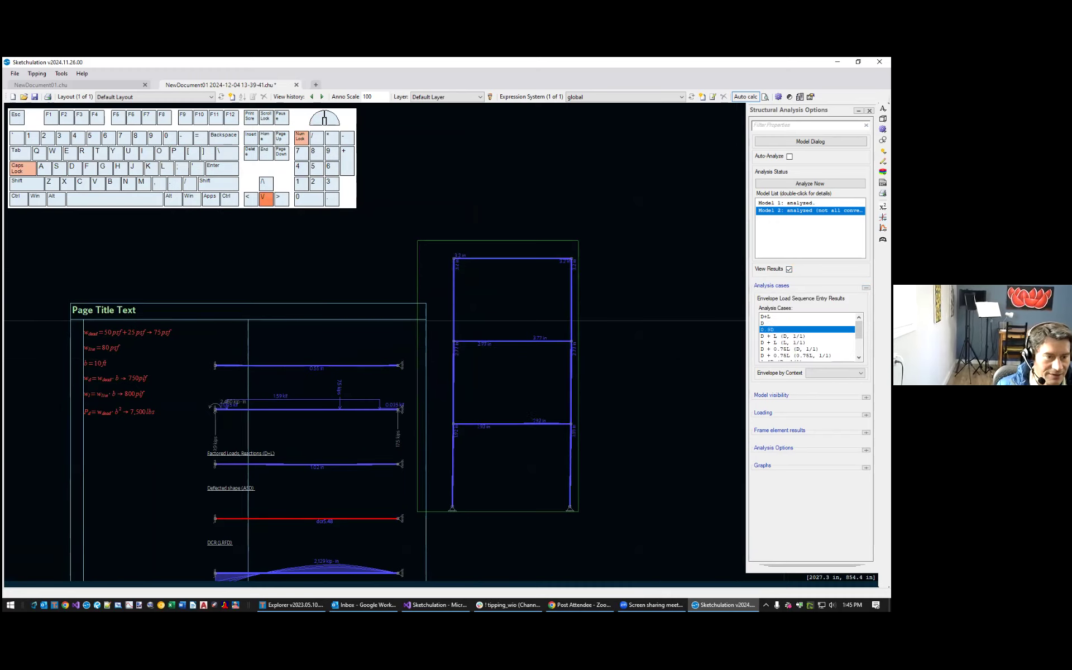
key("Down")
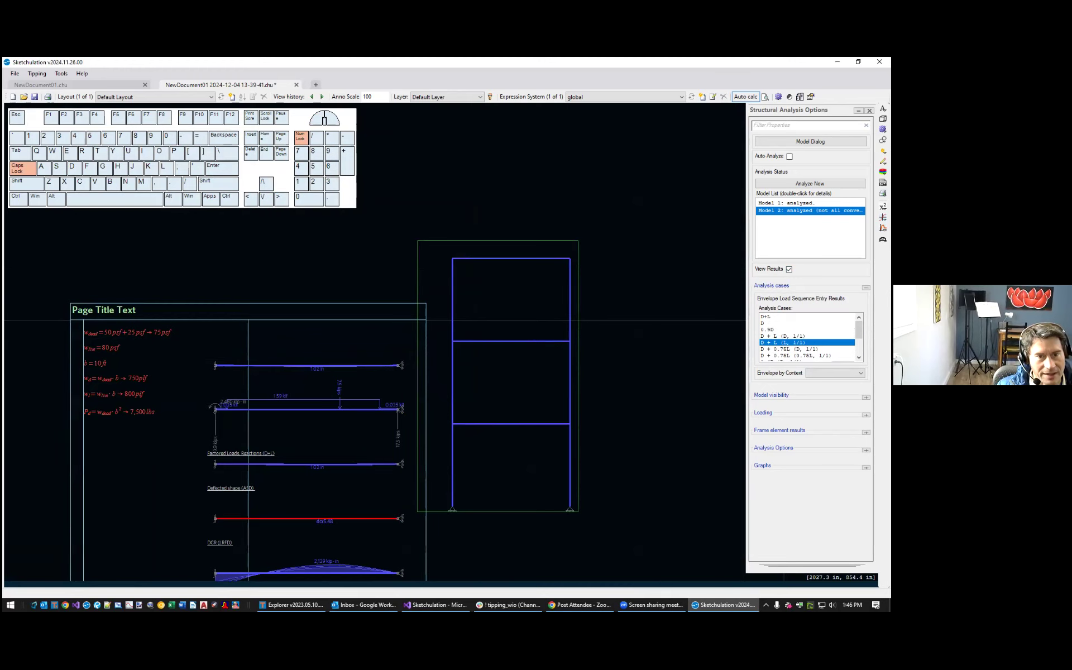
key("Up")
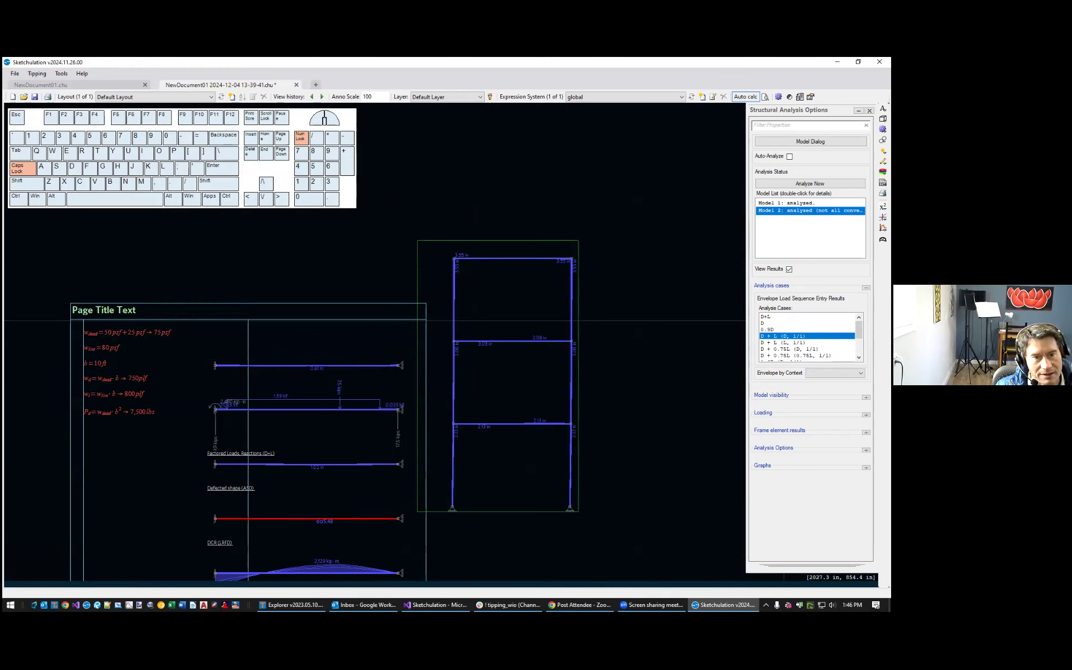
key("Down")
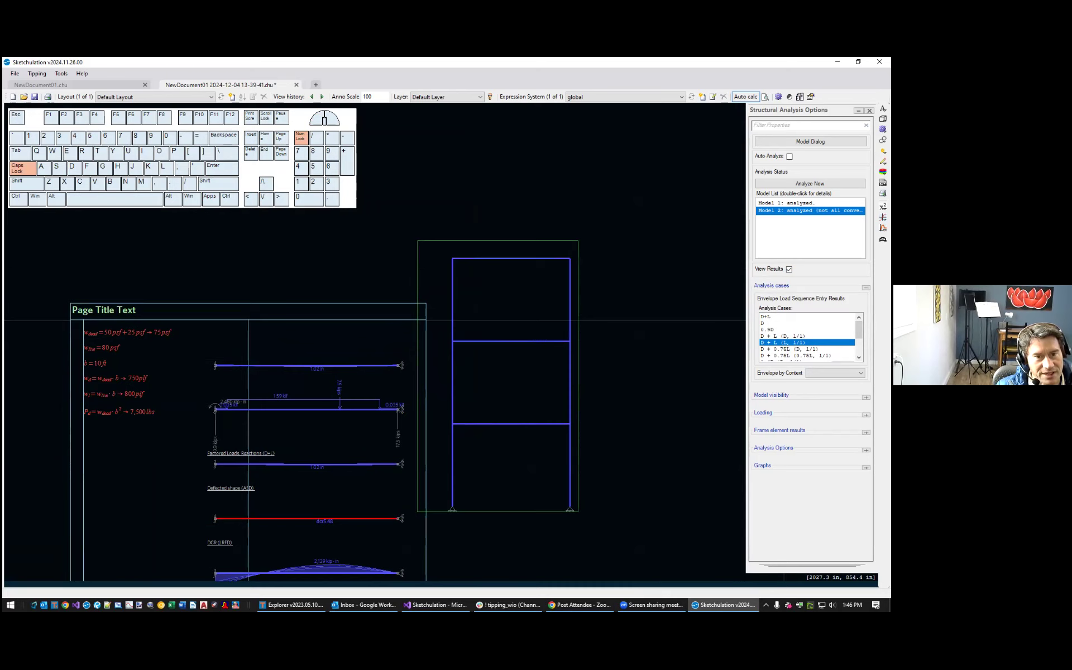
key("Up")
key("Up")
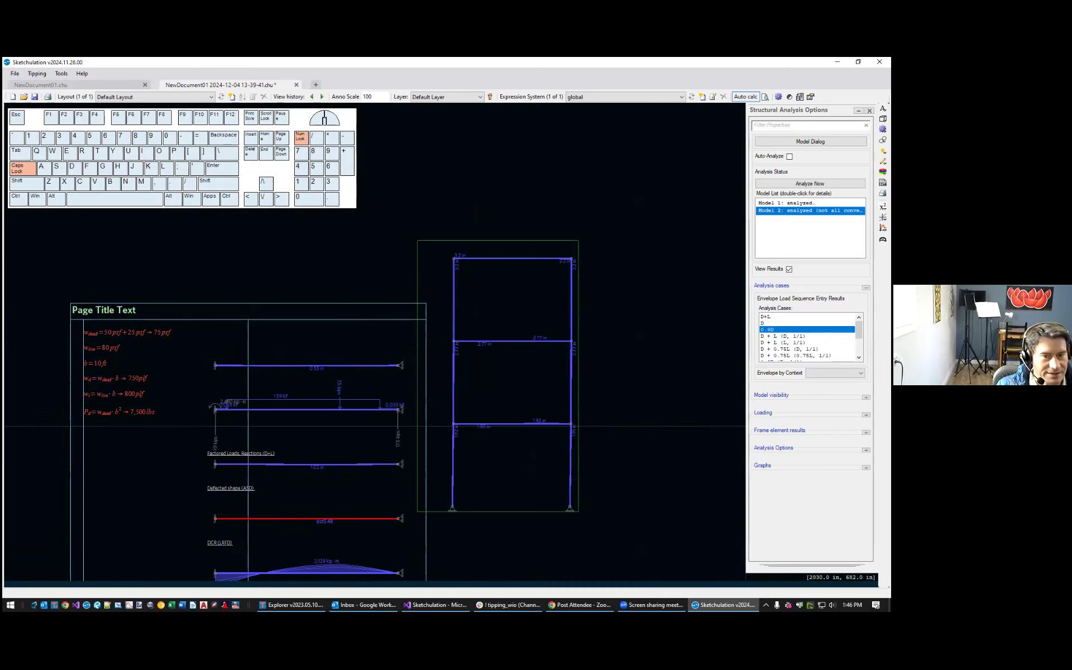
Plot the Moment response for the frame elements and examine the three-story frame's moment diagrams
left_click(866, 432)
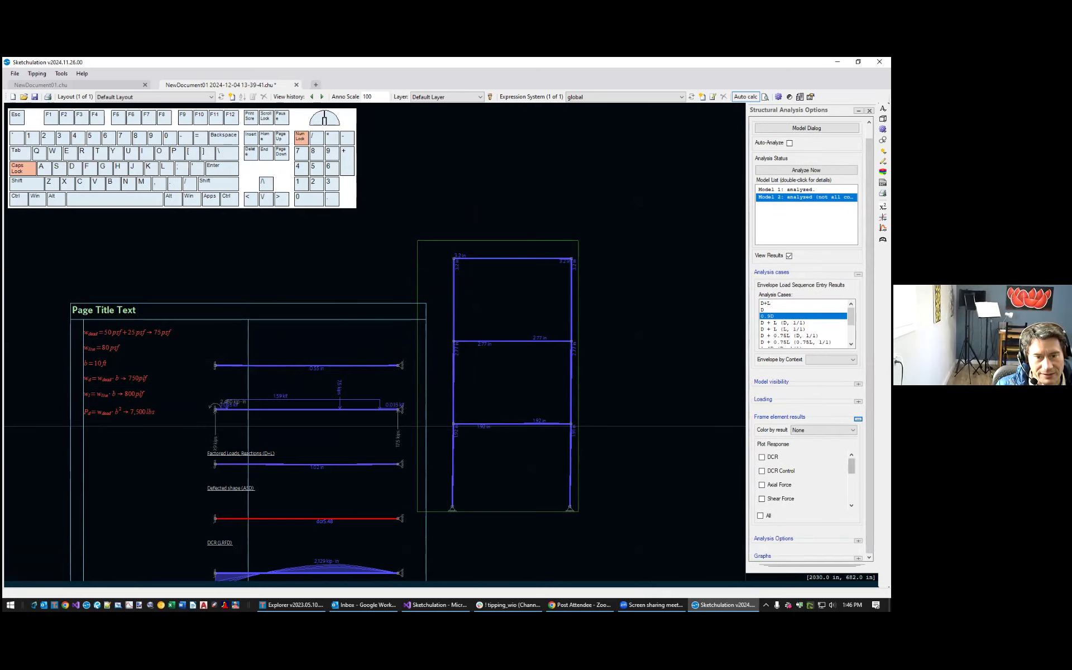
left_click(761, 473)
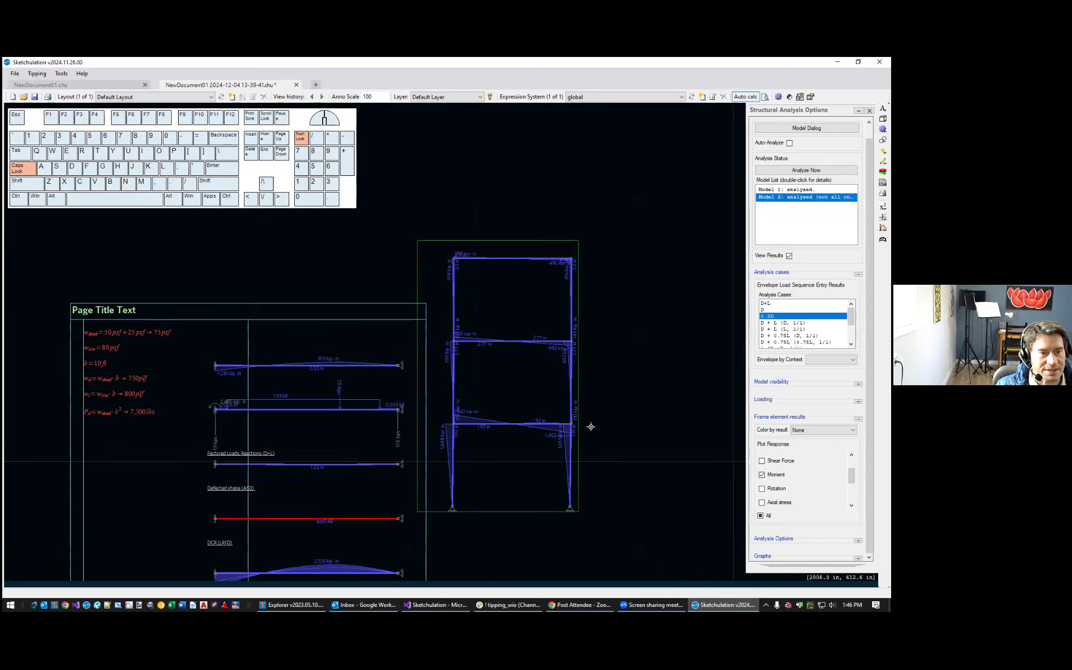
scroll(485, 424, "up", 3)
scroll(581, 447, "down", 3)
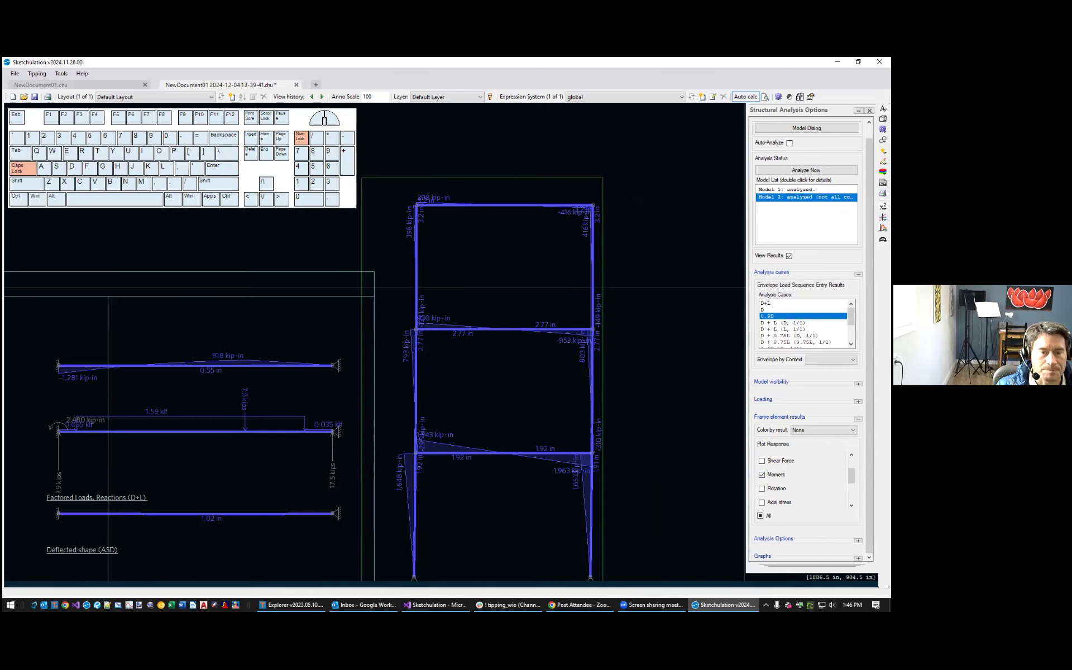
scroll(554, 365, "down", 2)
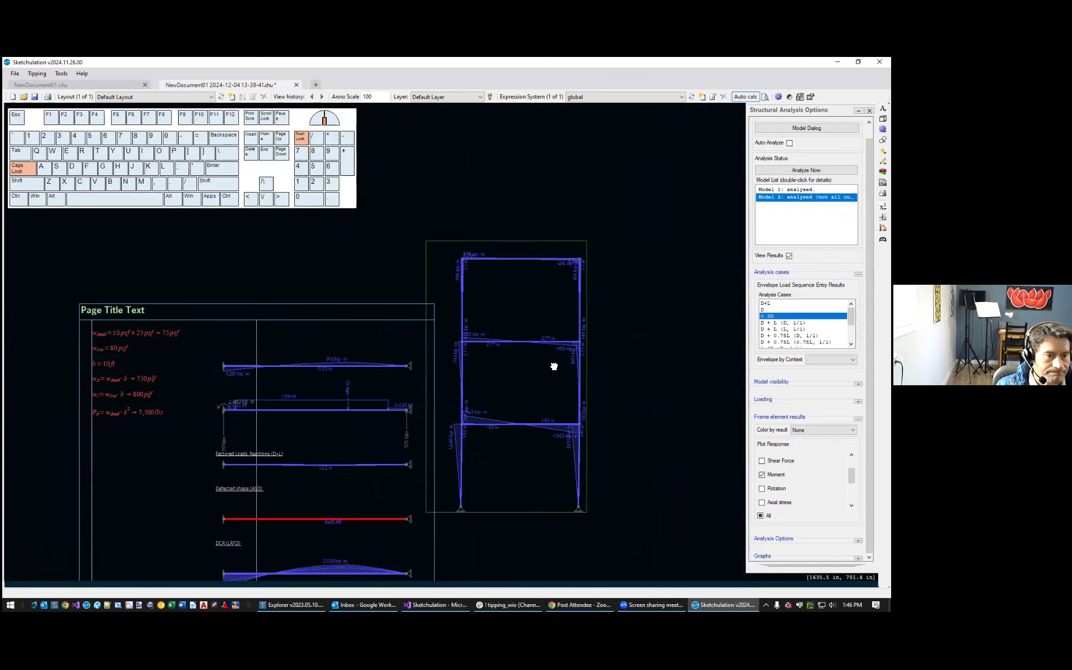
middle_click_drag(554, 365, 561, 347)
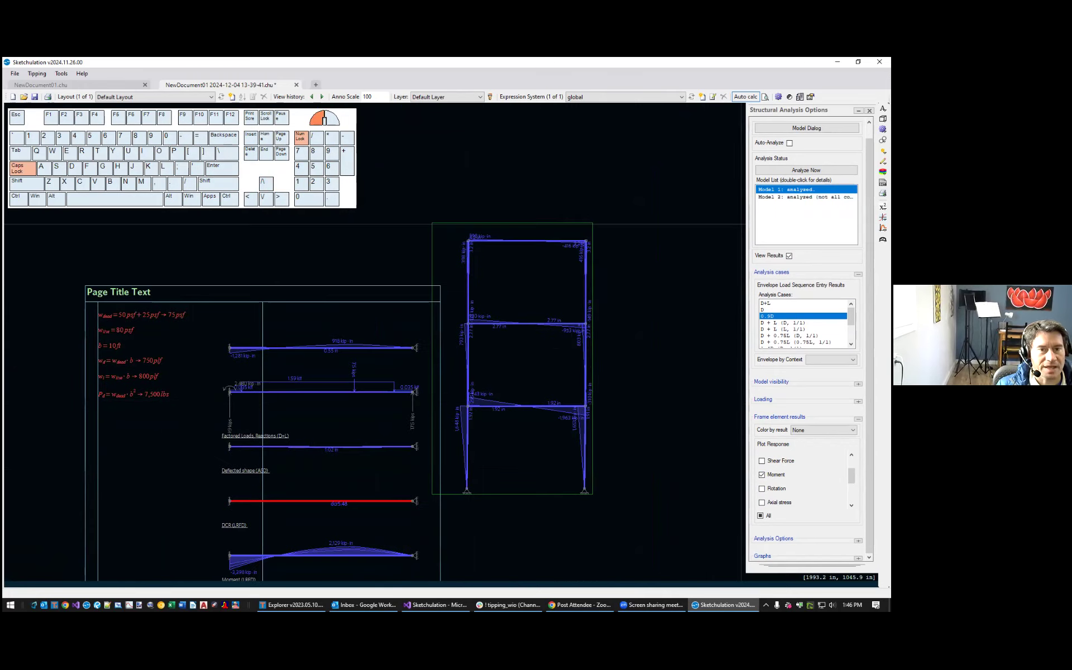
Erase the entire three-story frame with its supports and point loads, and close the structural analysis options
scroll(642, 408, "down", 2)
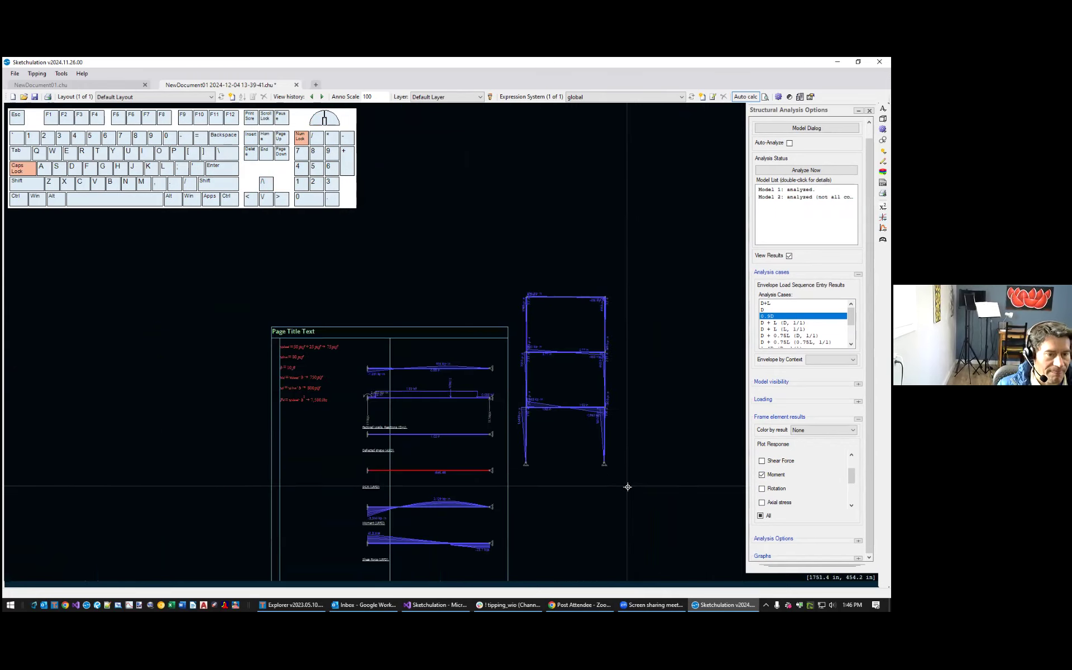
middle_click_drag(627, 471, 629, 479)
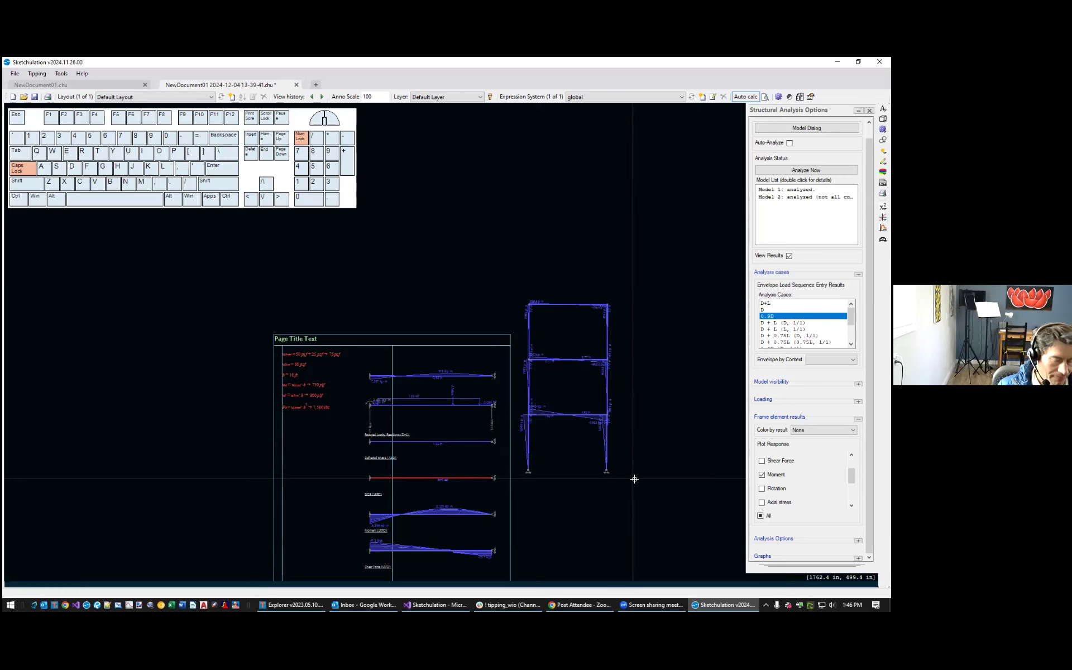
type("e")
key("space")
left_click(626, 485)
left_click(522, 268)
key("Return")
middle_click_drag(564, 491, 583, 433)
left_click(578, 374)
left_click(546, 261)
key("Return")
scroll(513, 378, "up", 5)
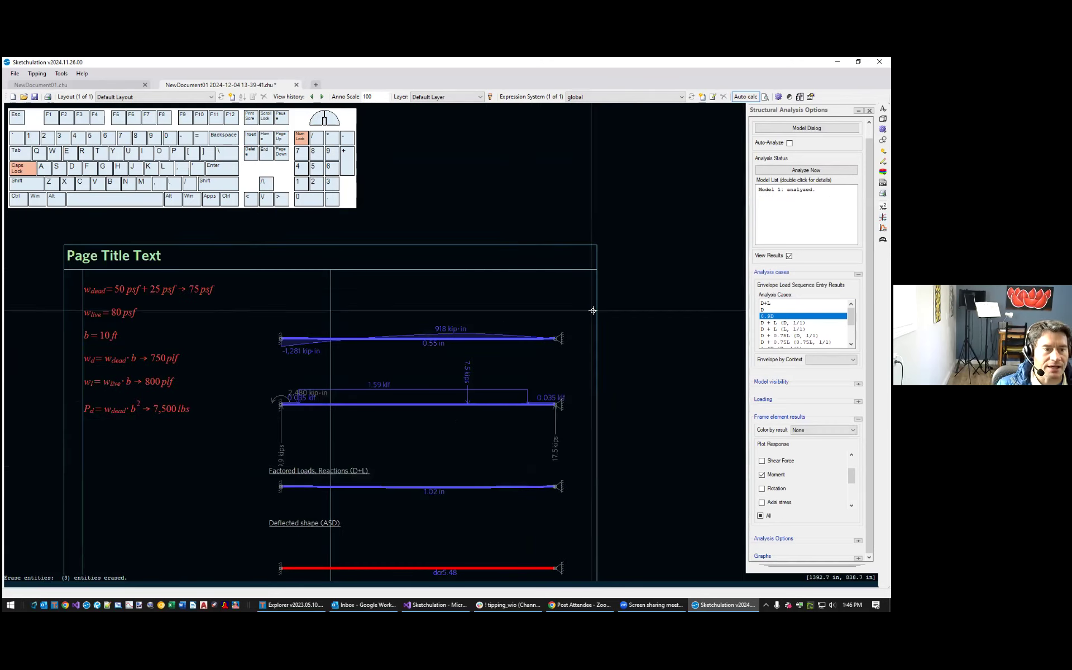
scroll(593, 311, "down", 2)
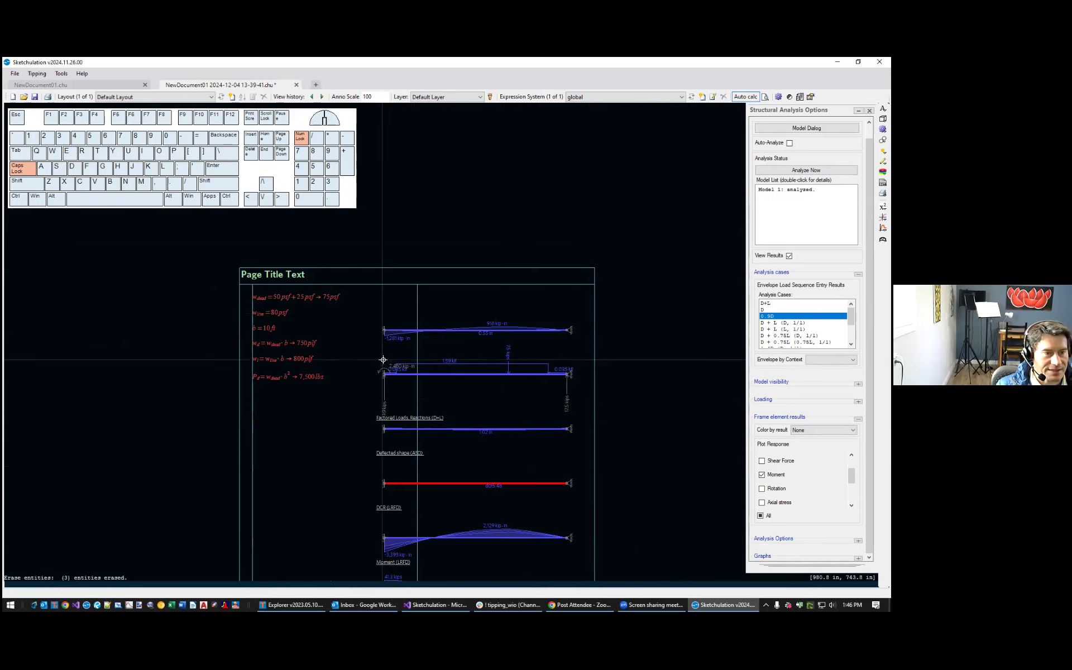
middle_click_drag(616, 359, 598, 341)
left_click(868, 110)
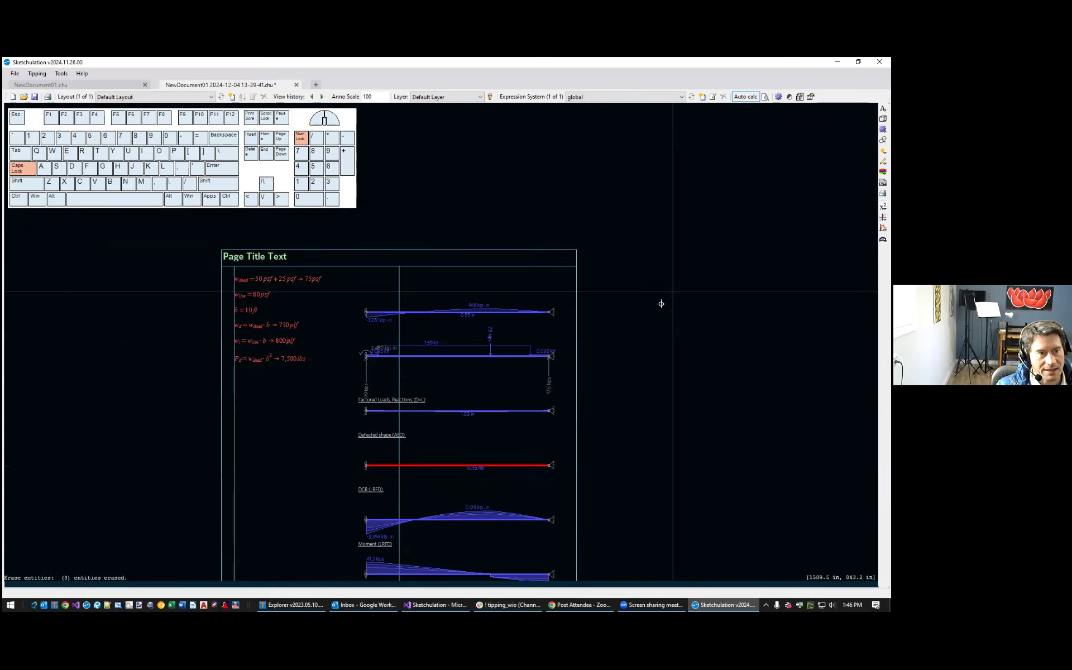
Switch the DCR viewport's analysis case from the LRFD envelope to D and inspect its DCR label up close
scroll(502, 478, "up", 3)
scroll(525, 486, "down", 2)
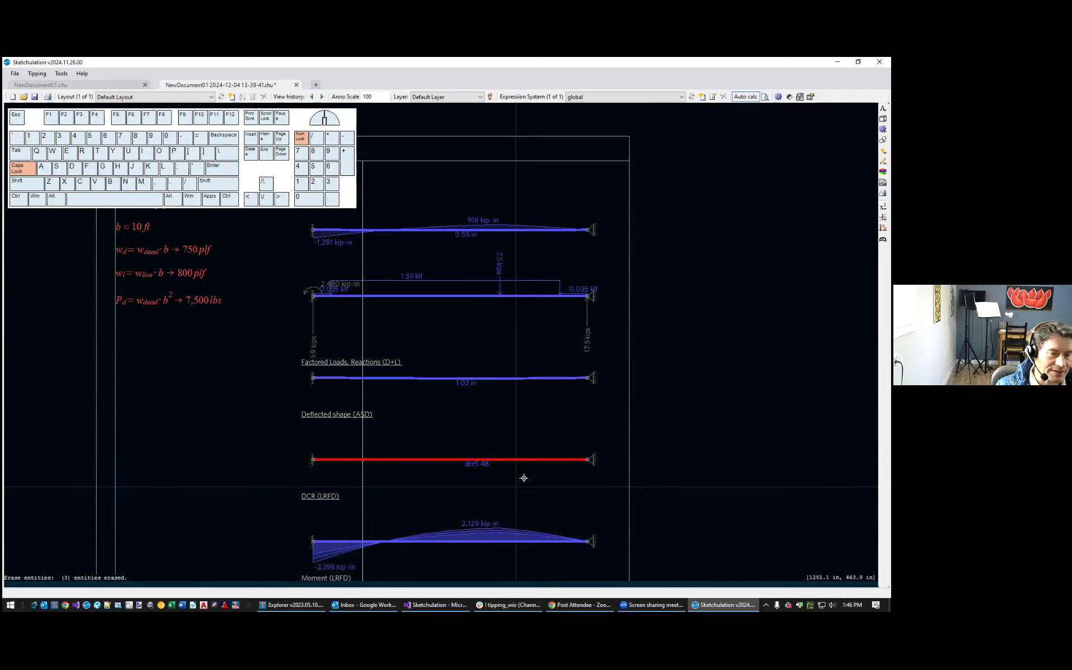
left_click(499, 463)
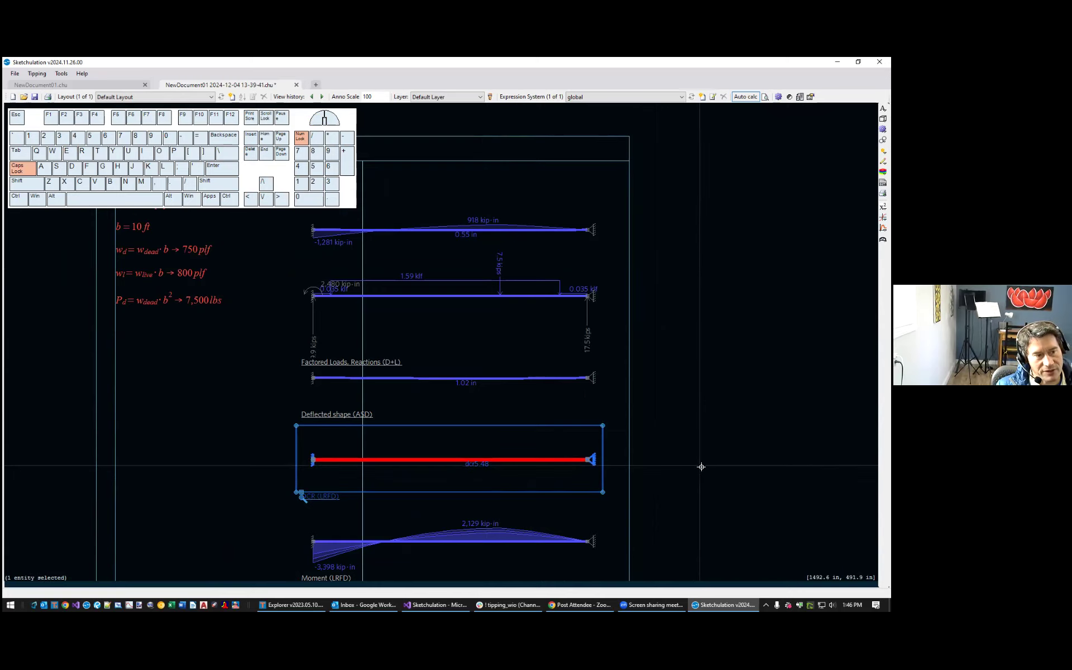
scroll(701, 467, "down", 2)
middle_click_drag(775, 478, 770, 423)
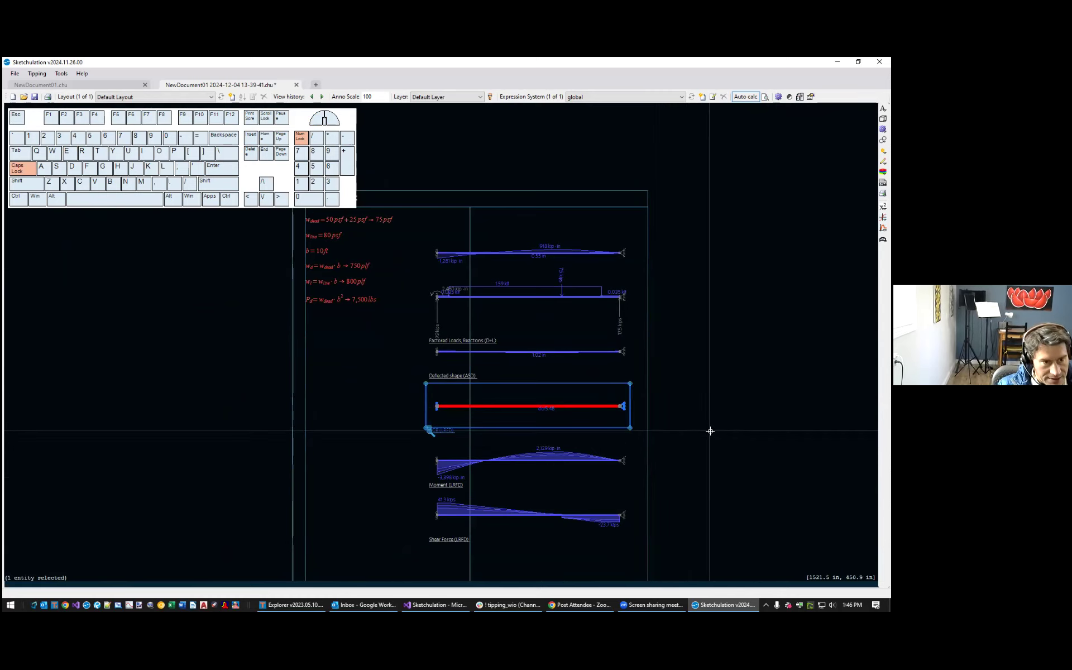
key("Return")
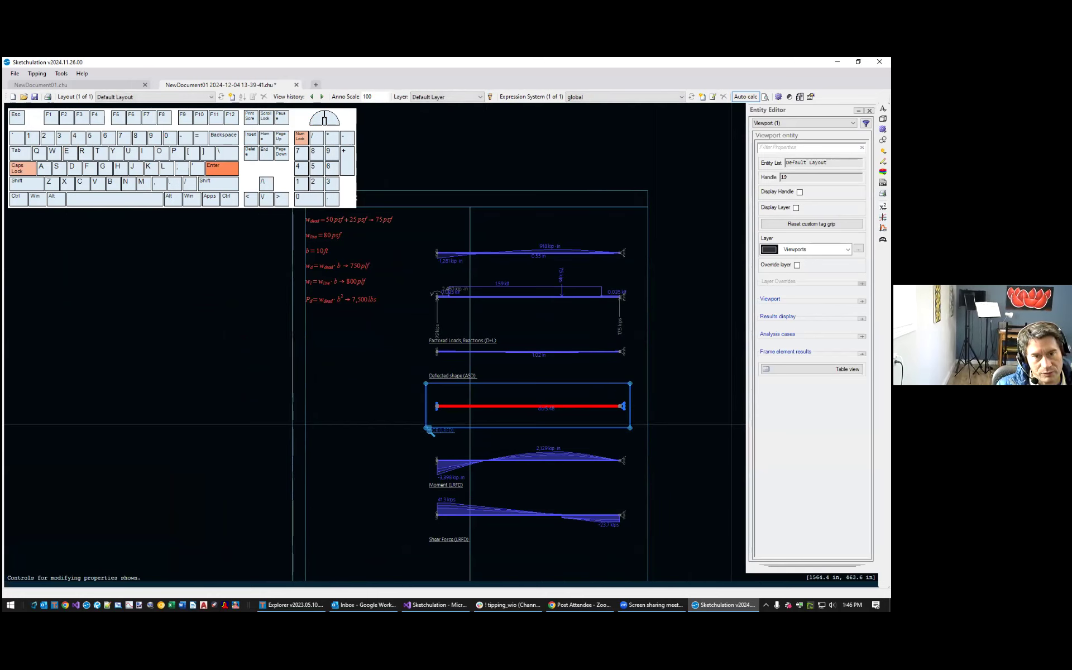
left_click(862, 336)
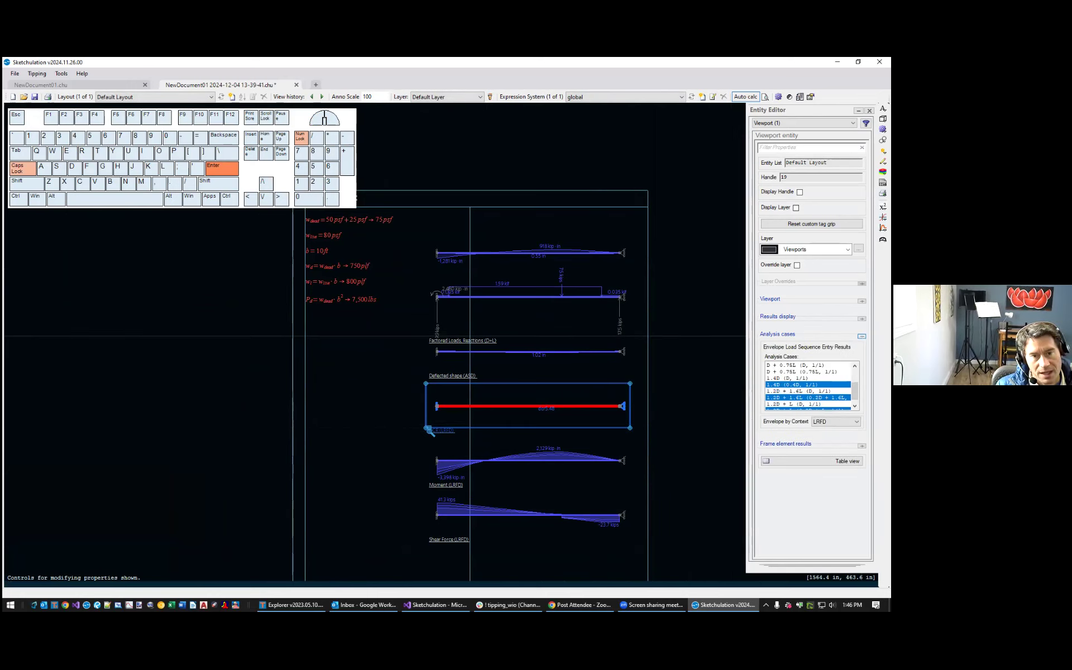
left_click(429, 430)
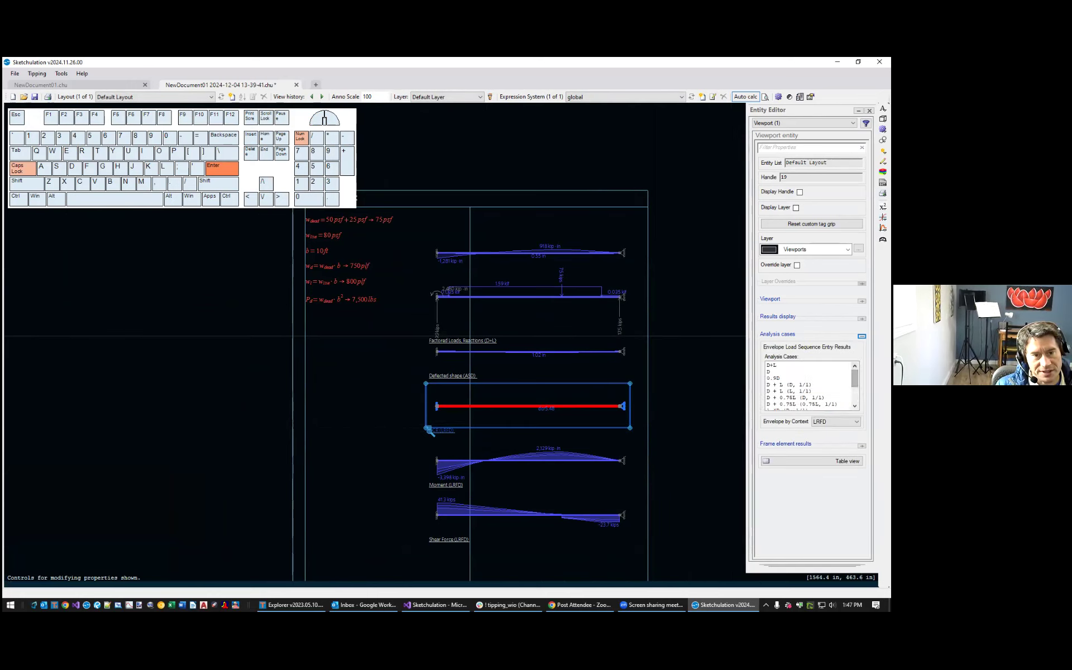
left_click(782, 371)
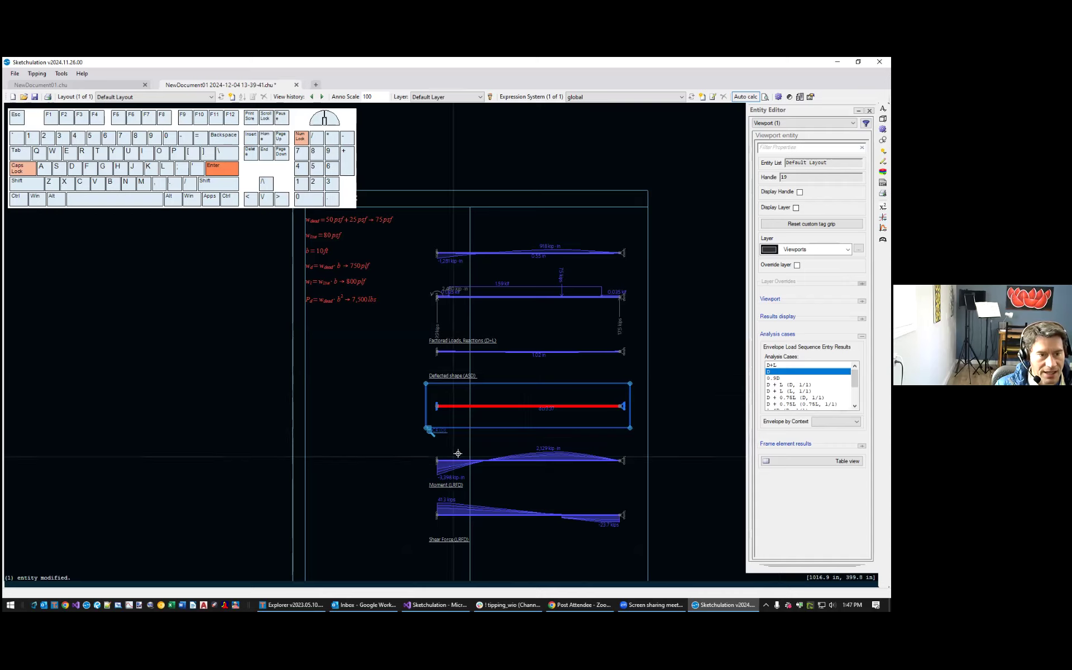
scroll(570, 416, "up", 5)
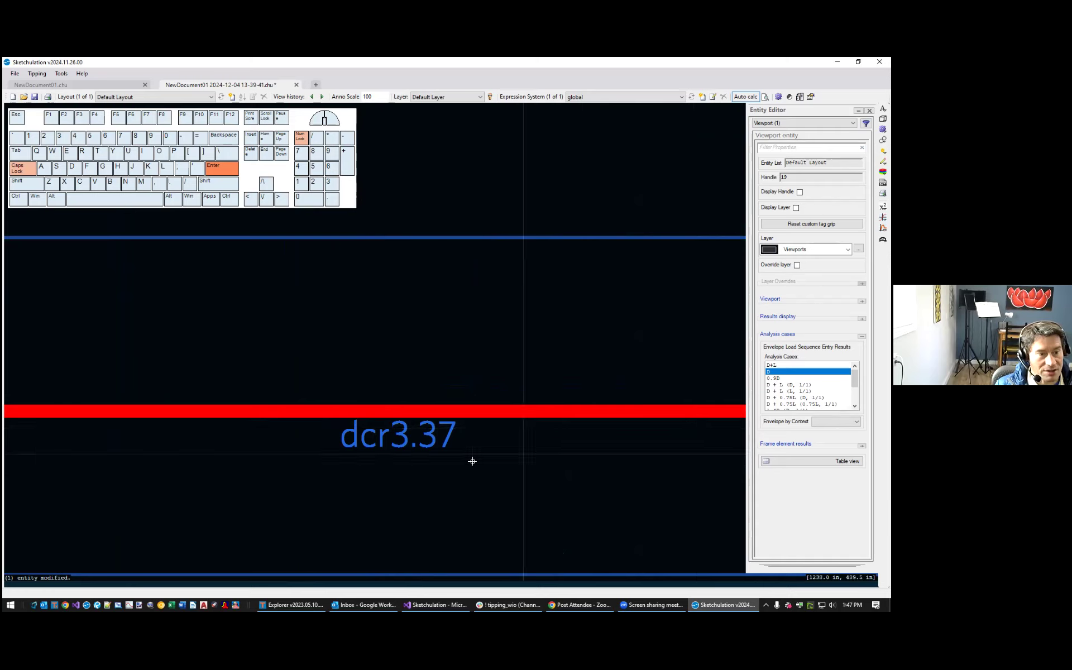
scroll(458, 464, "down", 5)
scroll(458, 465, "down", 3)
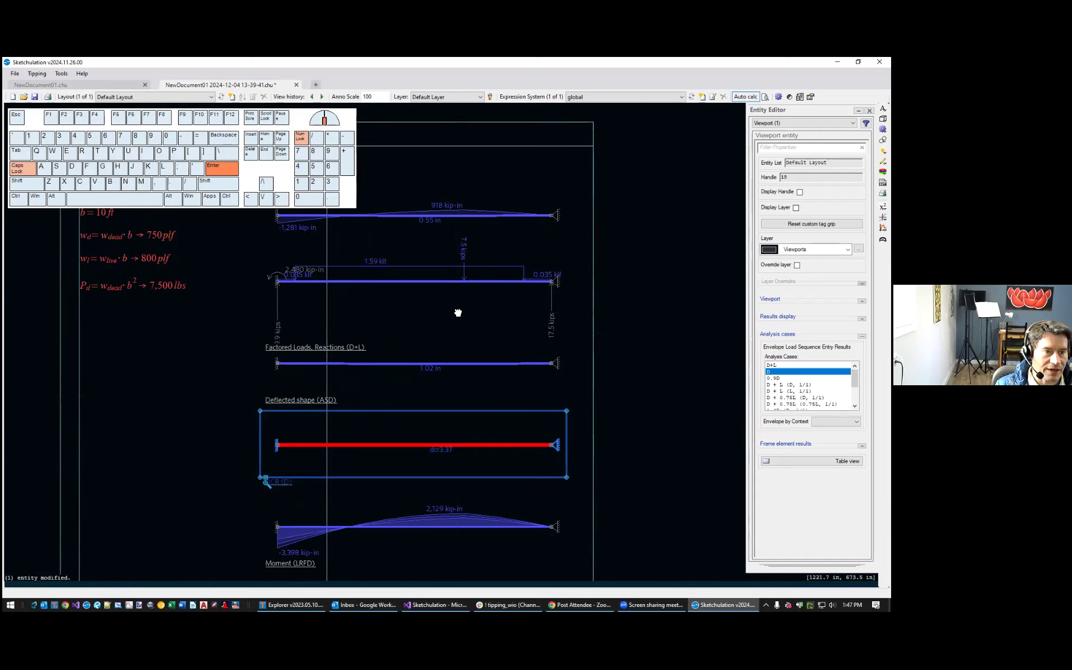
middle_click_drag(499, 214, 513, 268)
key("Escape")
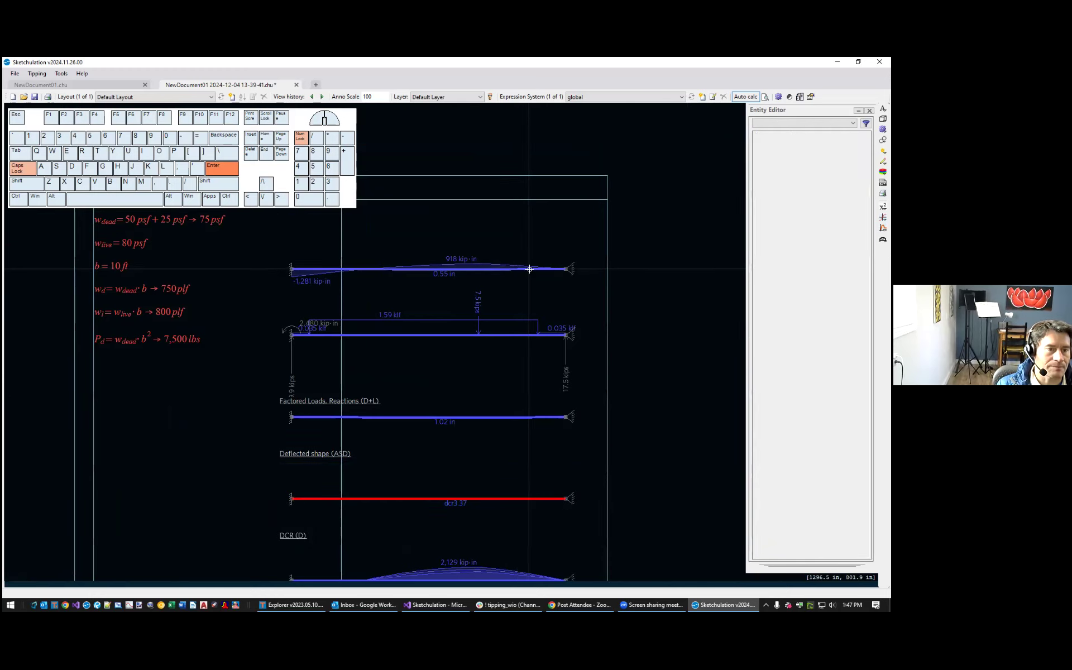
Turn off the results view in the structural analysis options and close the open editors
middle_click_drag(656, 290, 655, 291)
type("ops")
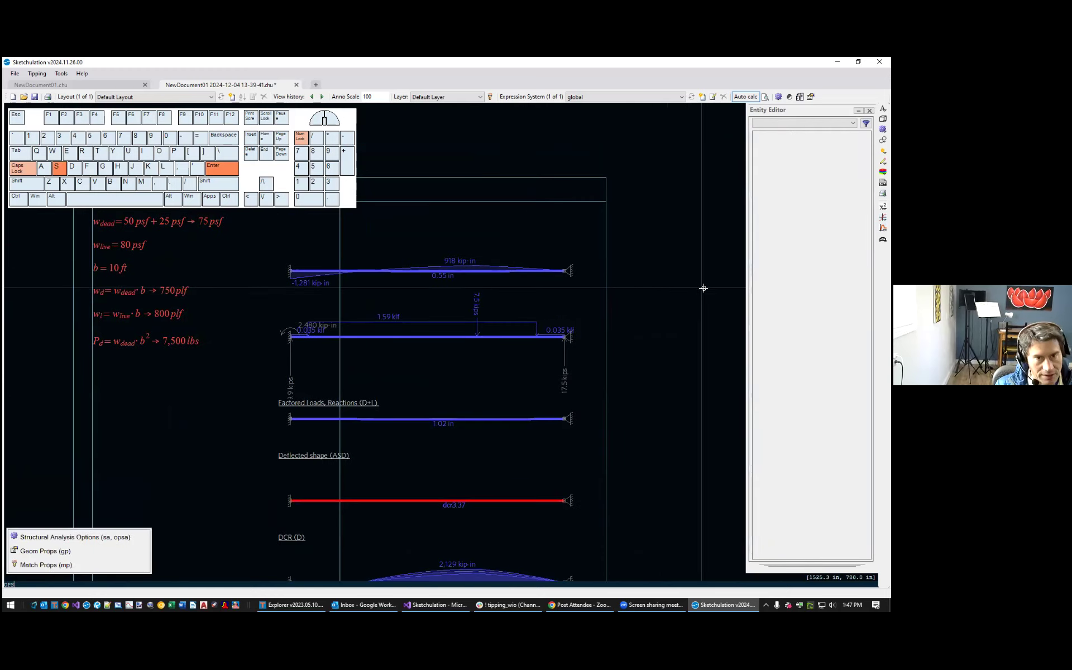
key("Return")
left_click(657, 269)
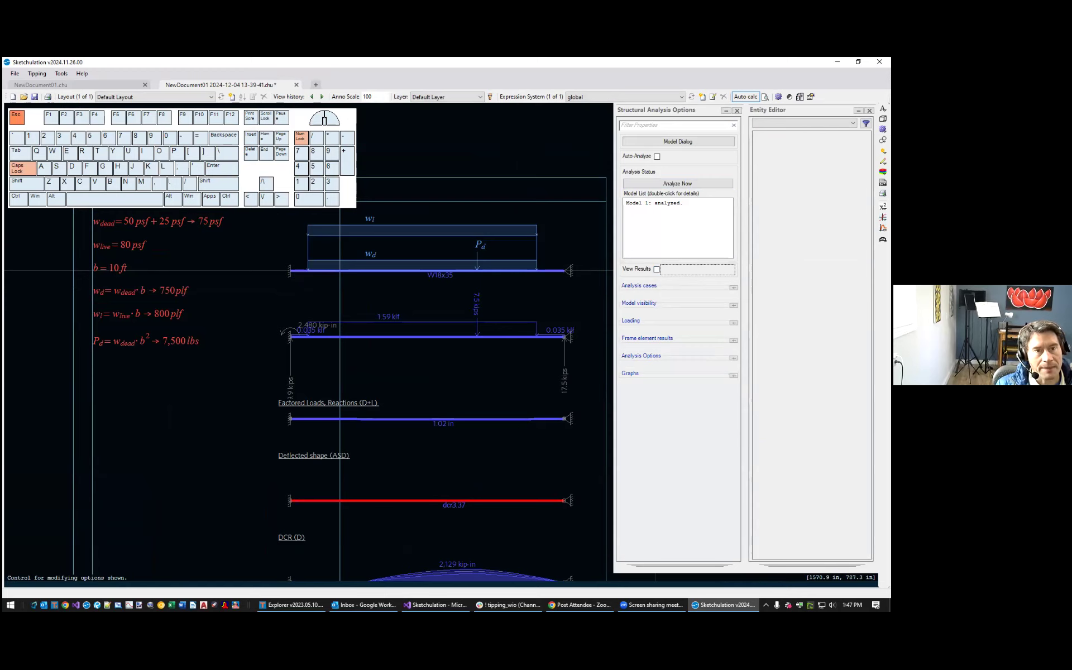
key("Escape")
Run Clip DCR Log on the W18x35 beam at the top of the page for analysis case D
left_click(476, 291)
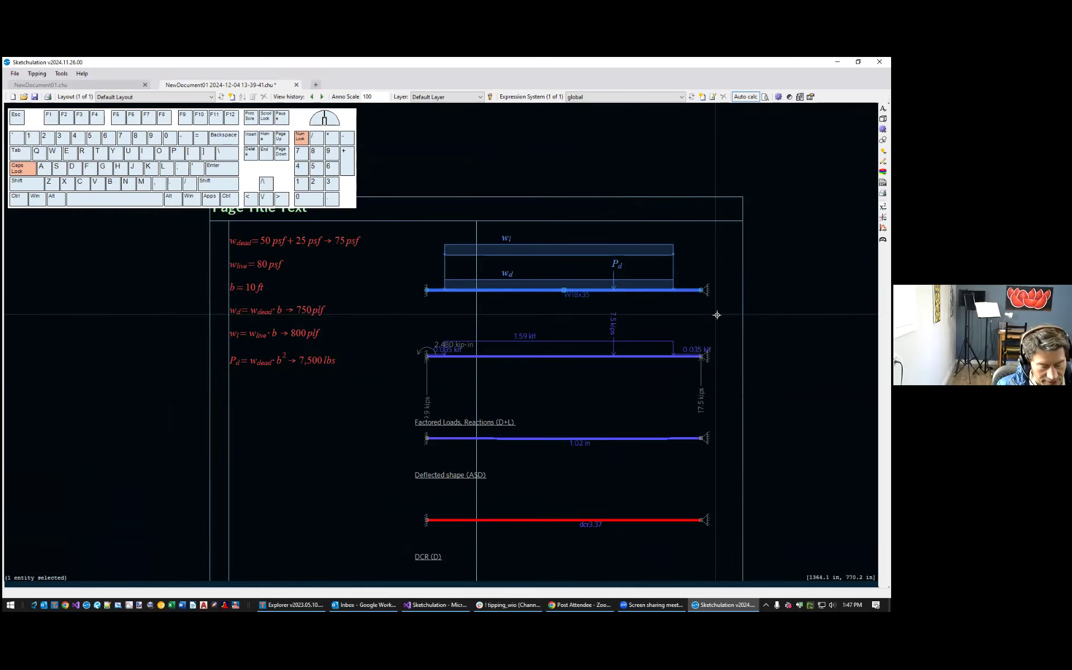
type("DCR")
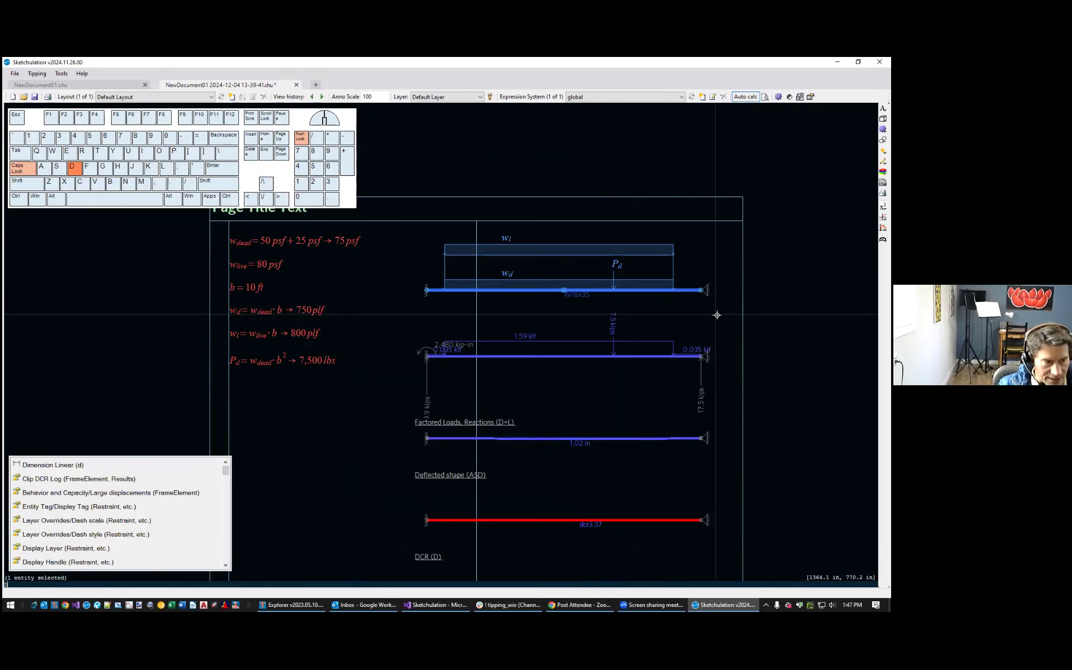
key("Return")
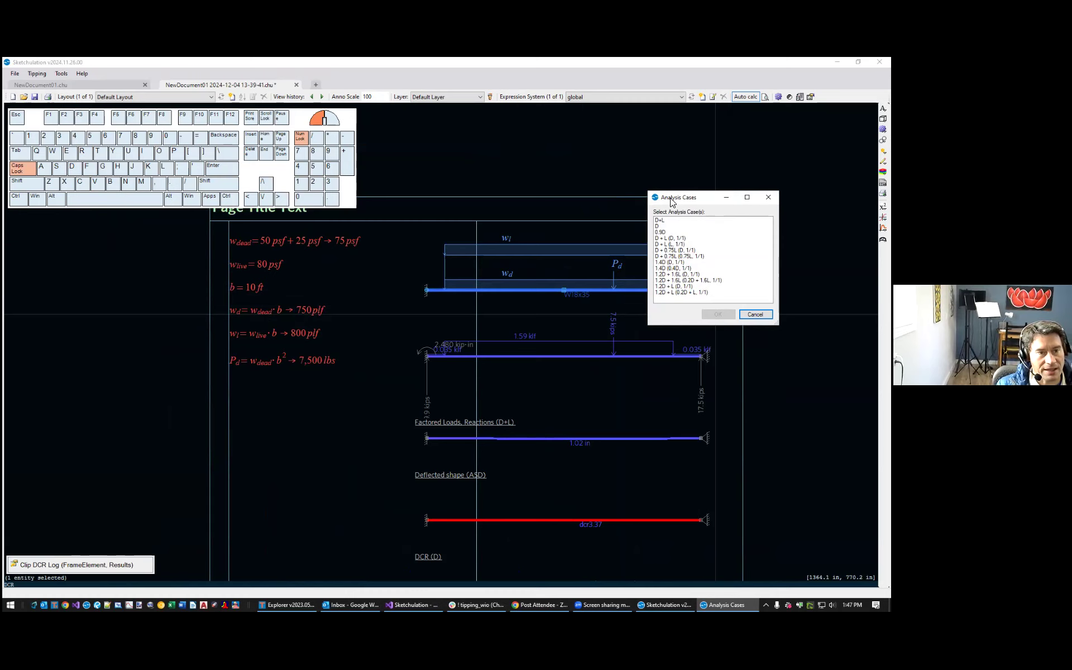
left_click_drag(670, 198, 514, 185)
left_click_drag(619, 307, 675, 427)
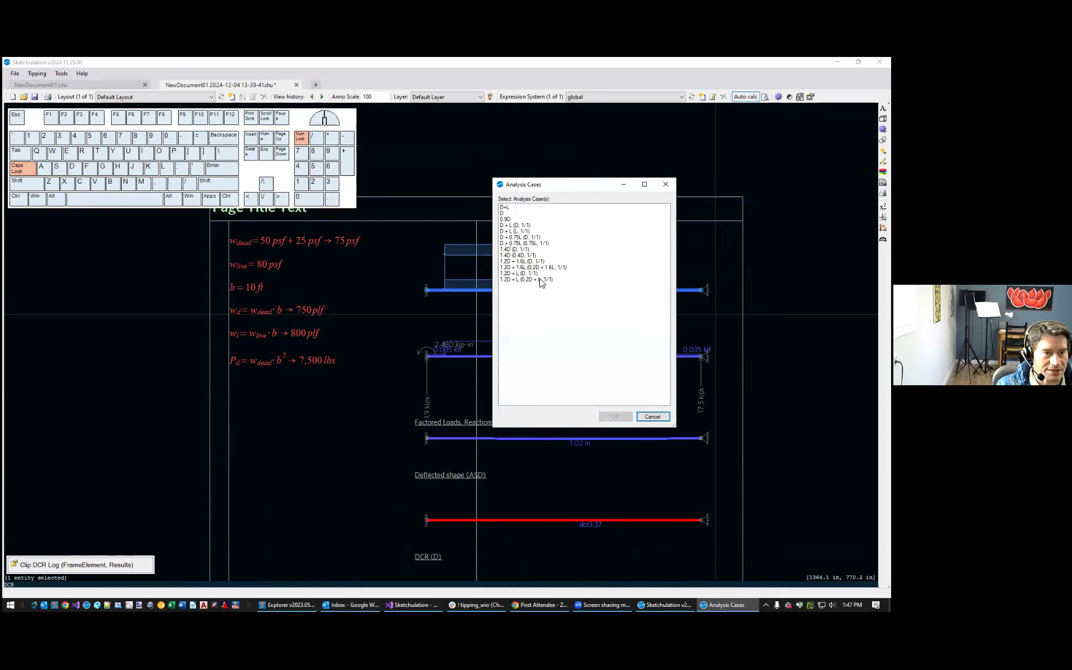
left_click(513, 213)
left_click(611, 415)
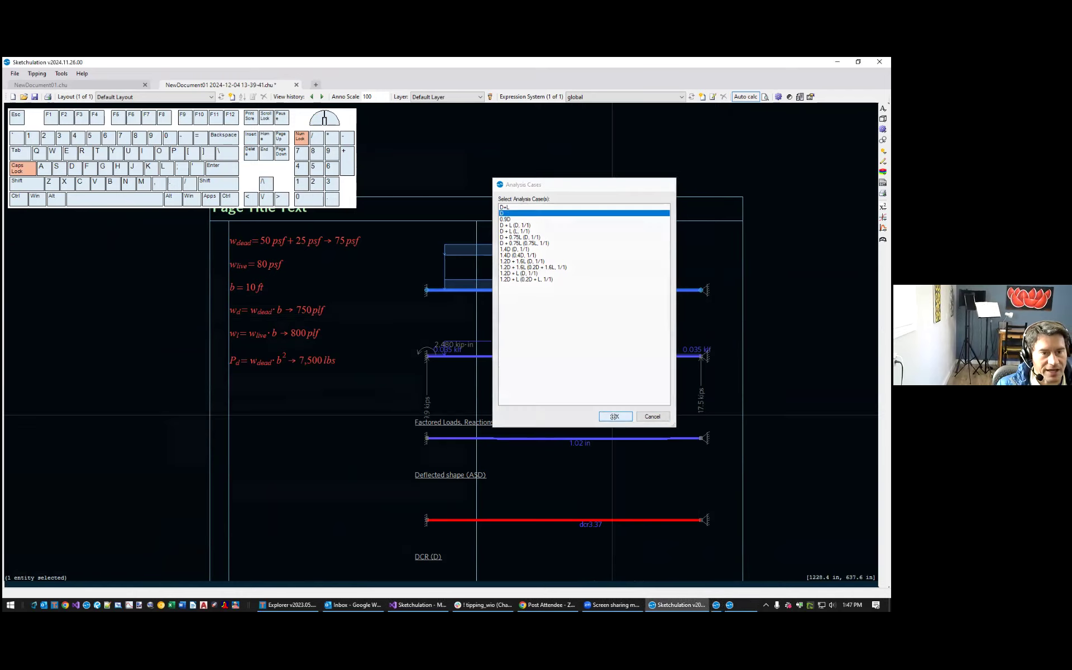
Read the DCR log down to its table of forces and DCR by location, check the first rows, and close the log
scroll(349, 291, "down", 10)
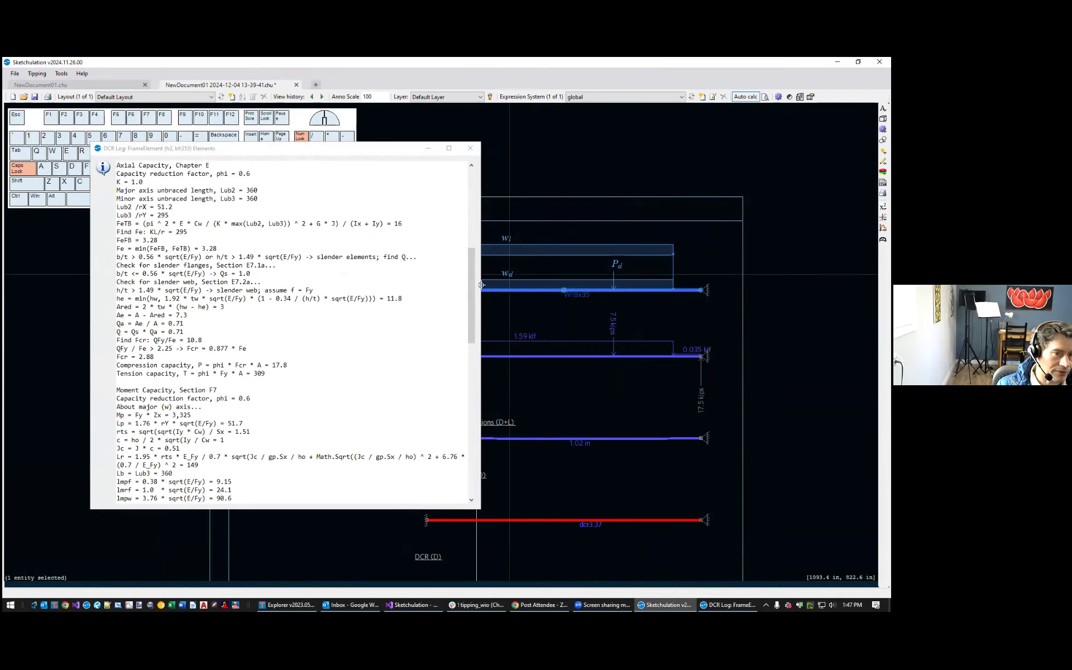
left_click_drag(473, 287, 477, 441)
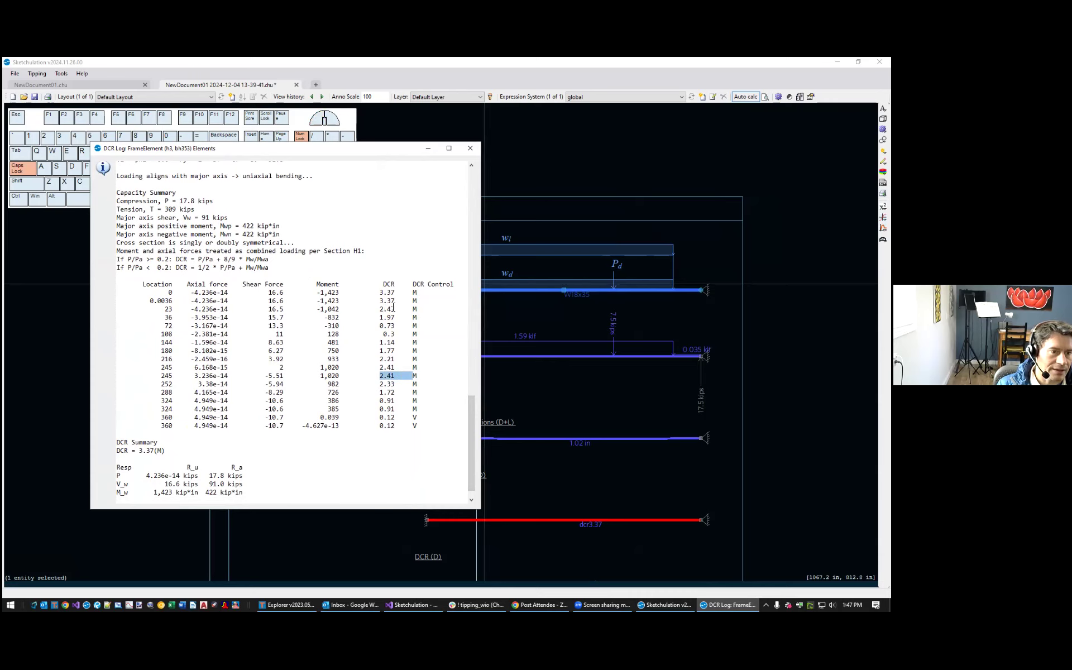
left_click_drag(395, 296, 378, 298)
left_click(264, 292)
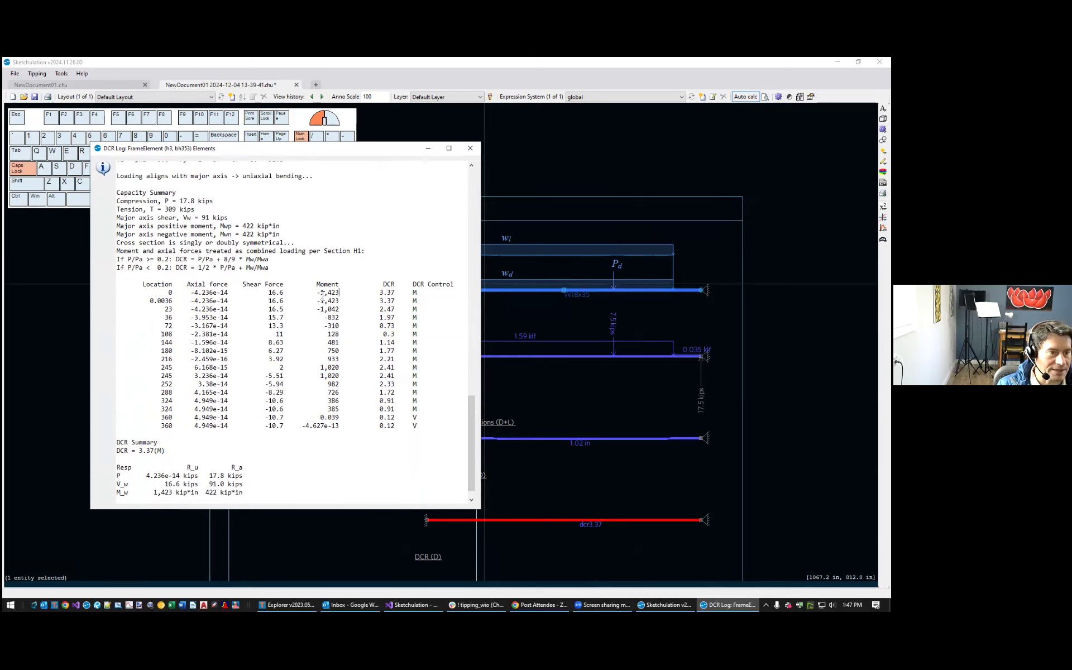
left_click(470, 148)
Release the moment restraint at the left support of the top W18x35 beam, keeping X and Y restrained
scroll(437, 286, "up", 3)
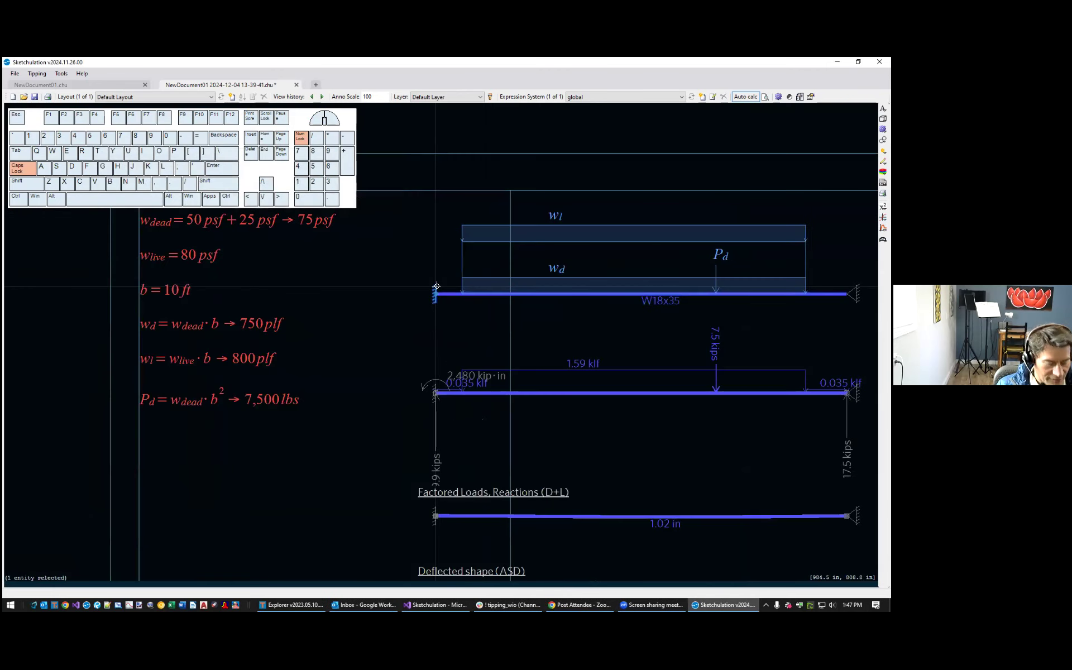
type("RES")
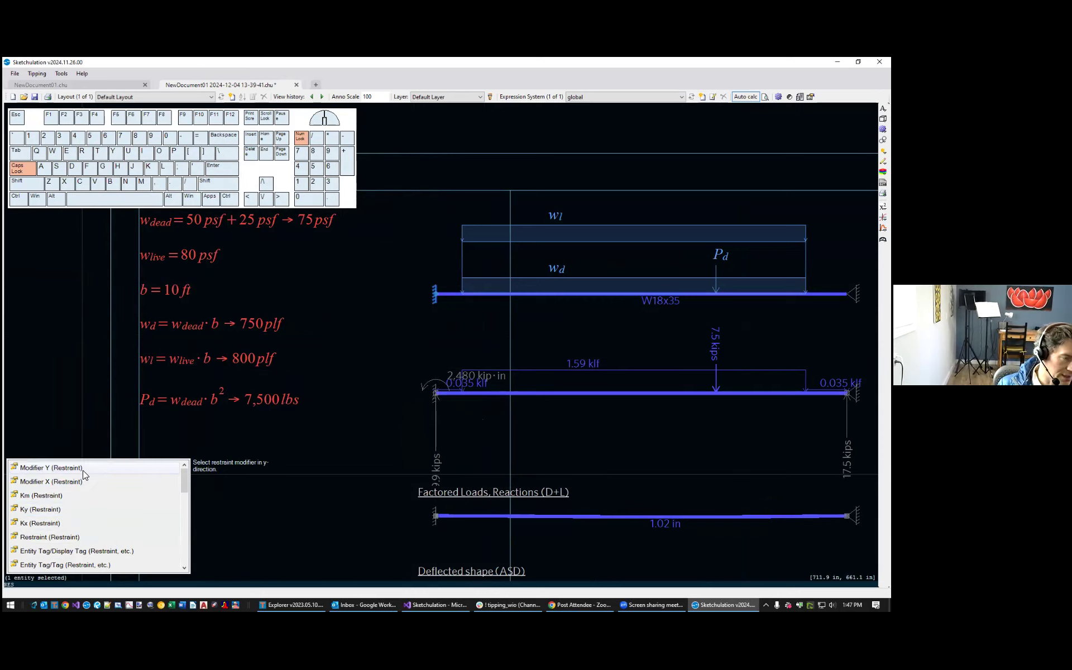
left_click(78, 536)
left_click(43, 506)
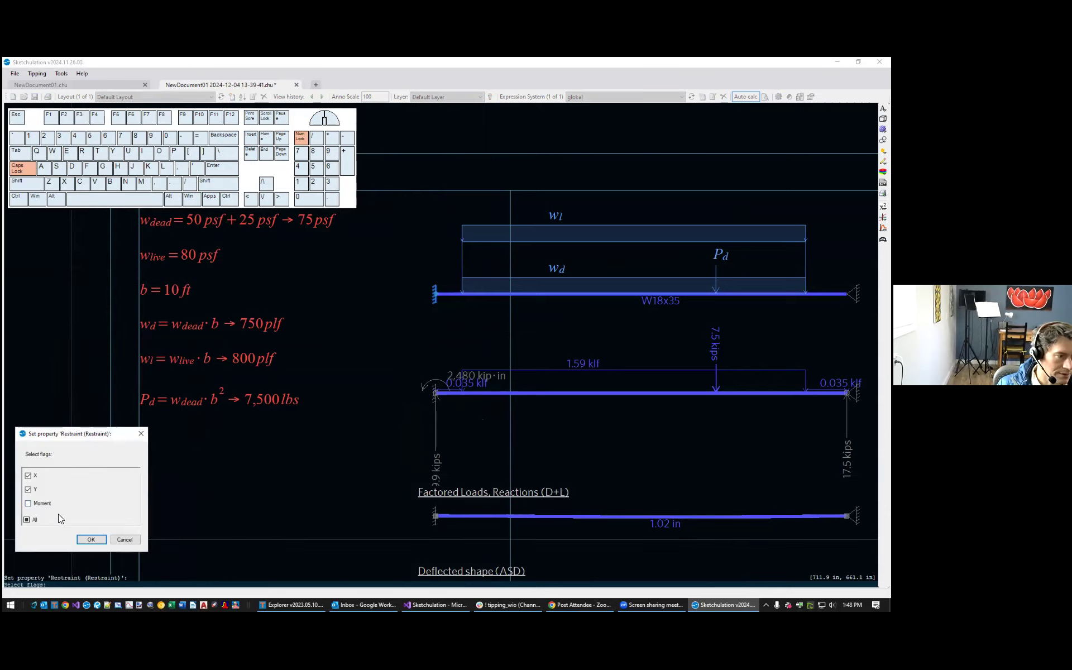
left_click(91, 539)
key("Escape")
Review the recalculated beam results and open the DCR viewport's properties to check its analysis case, then clear the selection
middle_click_drag(548, 413, 455, 420)
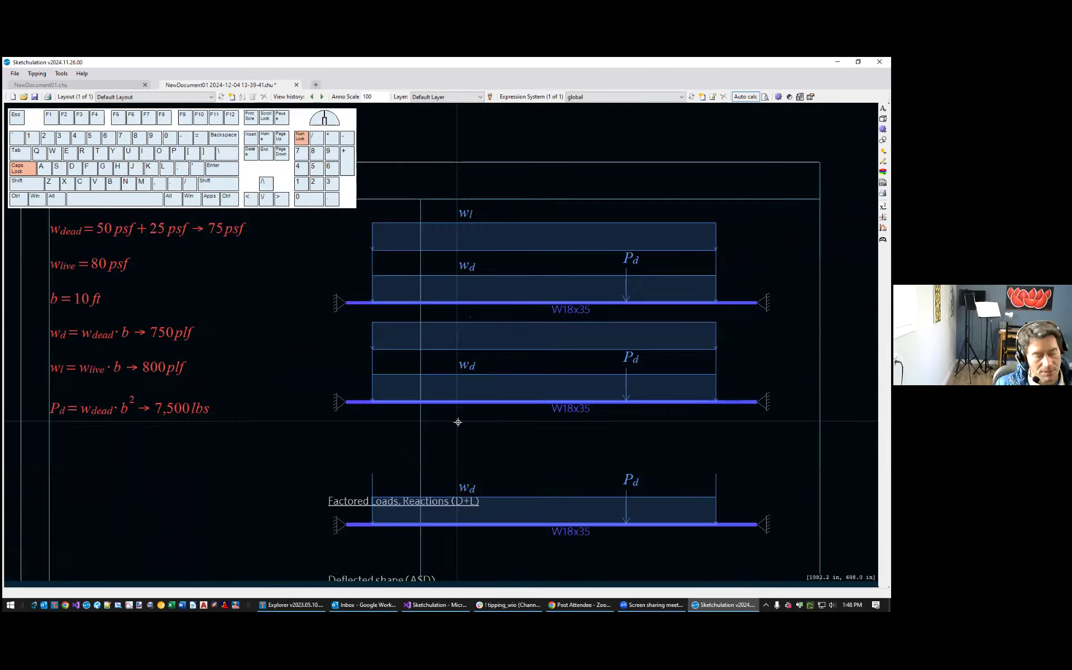
scroll(756, 419, "down", 2)
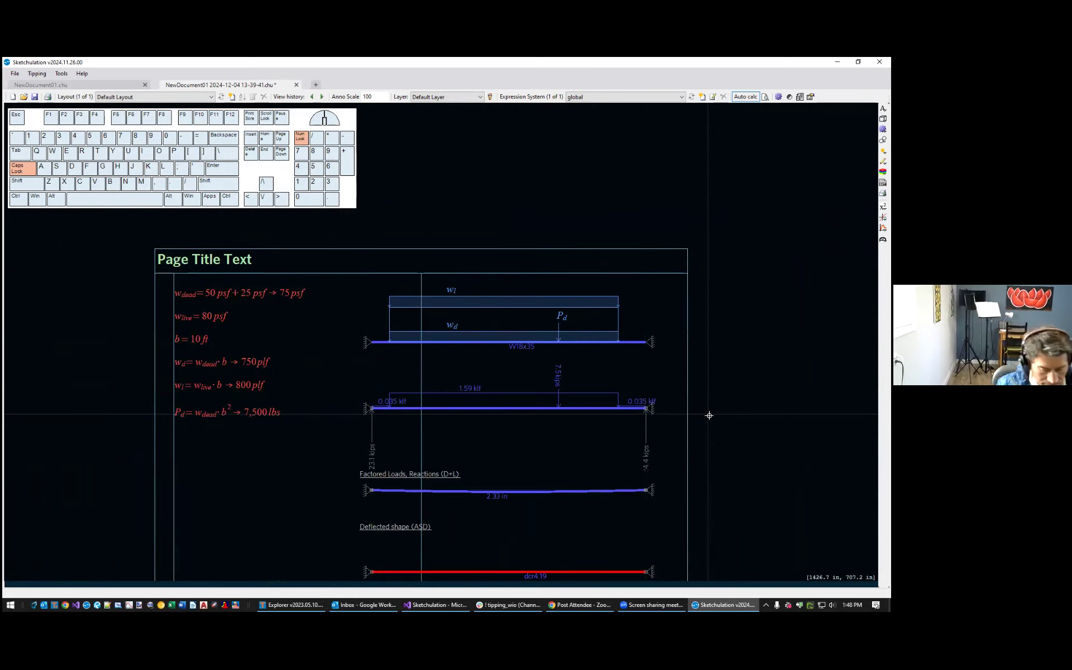
middle_click_drag(650, 469, 634, 364)
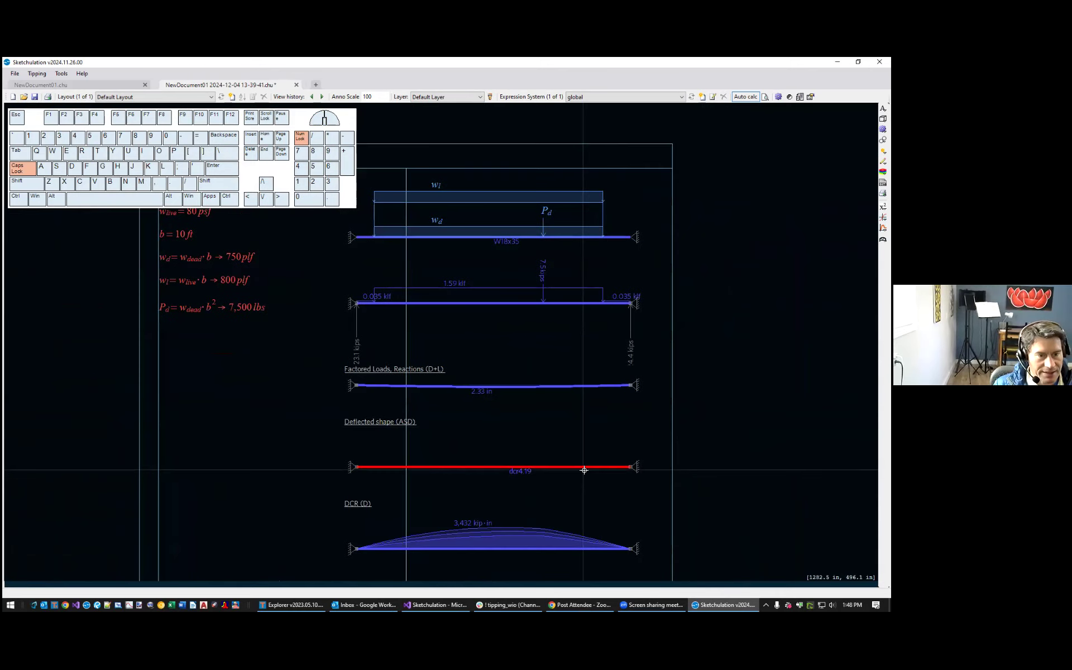
left_click(590, 467)
type("mo")
key("Return")
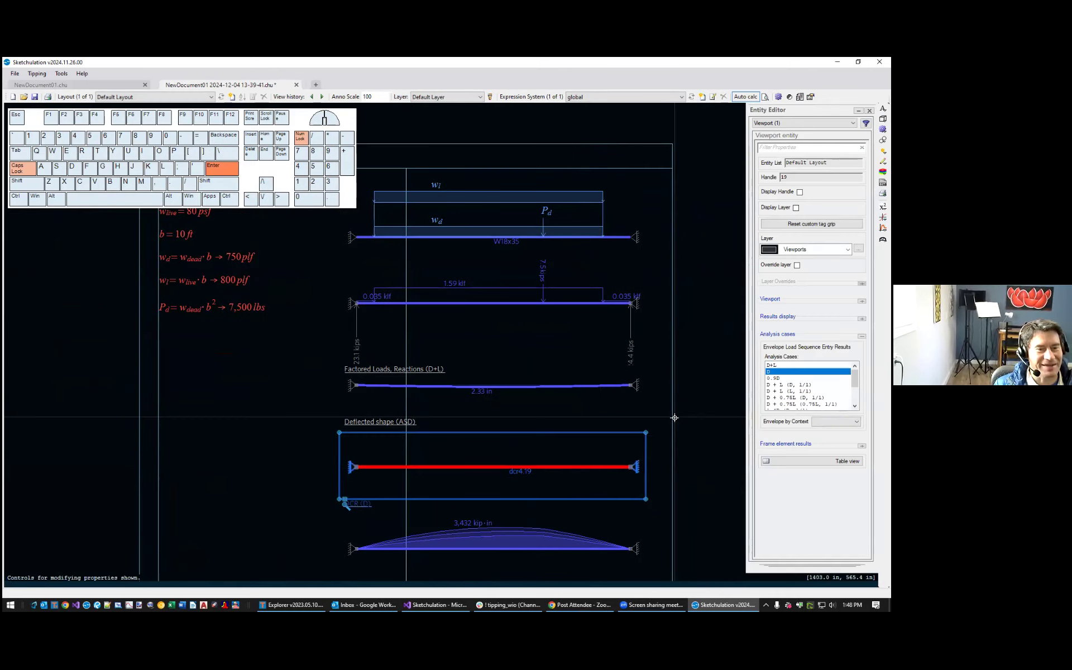
middle_click_drag(675, 419, 627, 387)
key("Escape")
Open the W18x35 frame element type's cross-section properties for editing
type("fet")
key("Return")
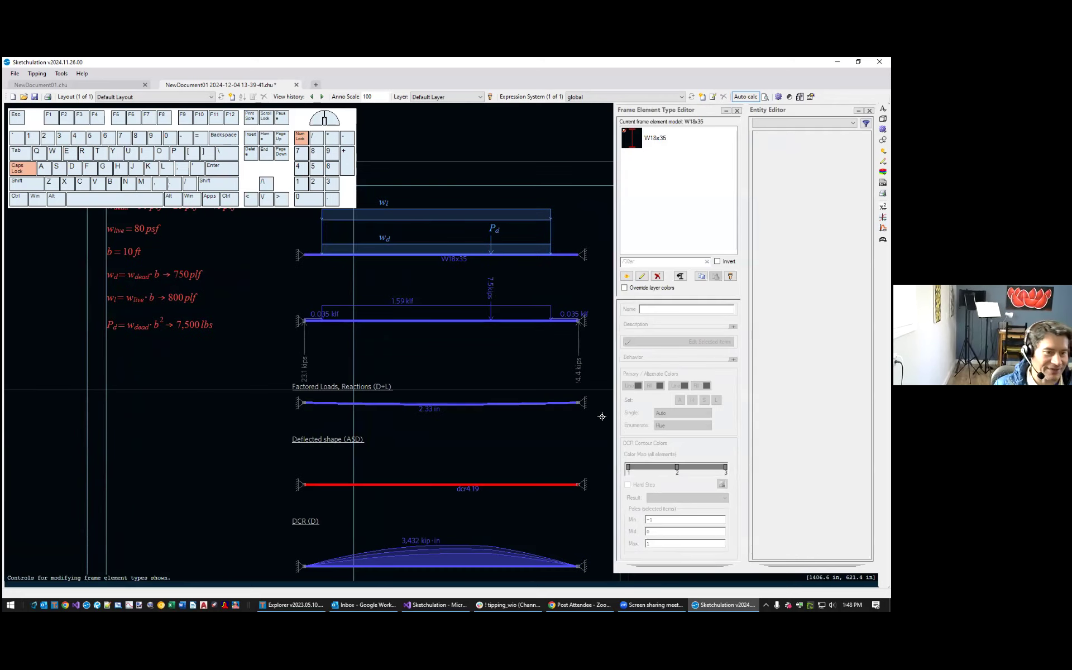
middle_click_drag(419, 292, 317, 298)
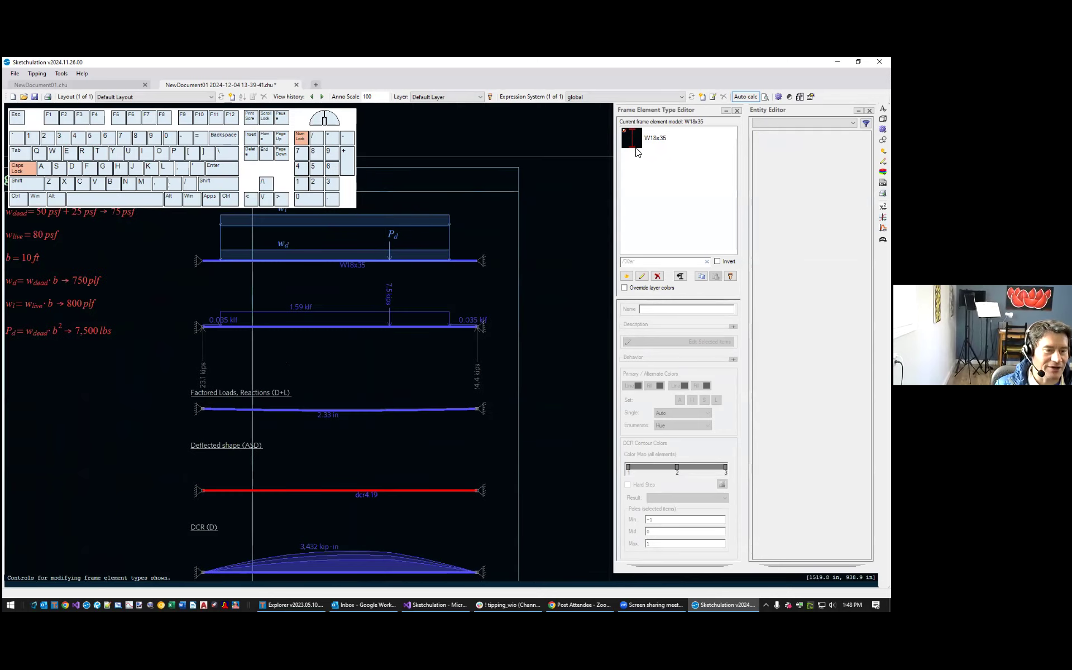
double_click(676, 142)
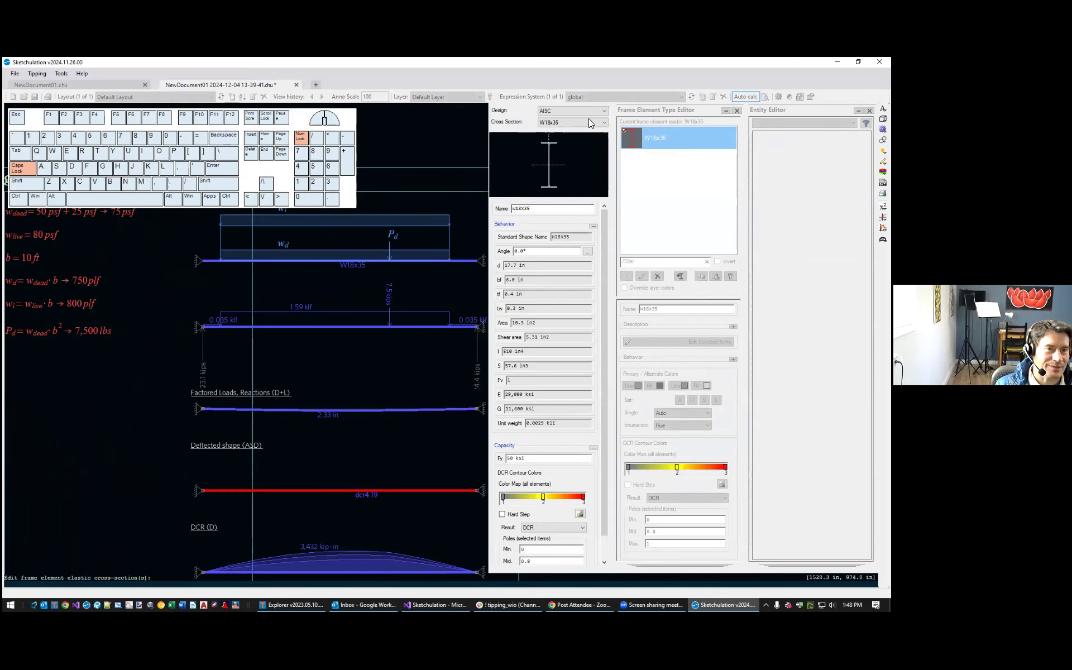
Change the beam's AISC cross section to W24x55, recalculate, and check the updated result diagrams
left_click(570, 123)
scroll(576, 160, "up", 4)
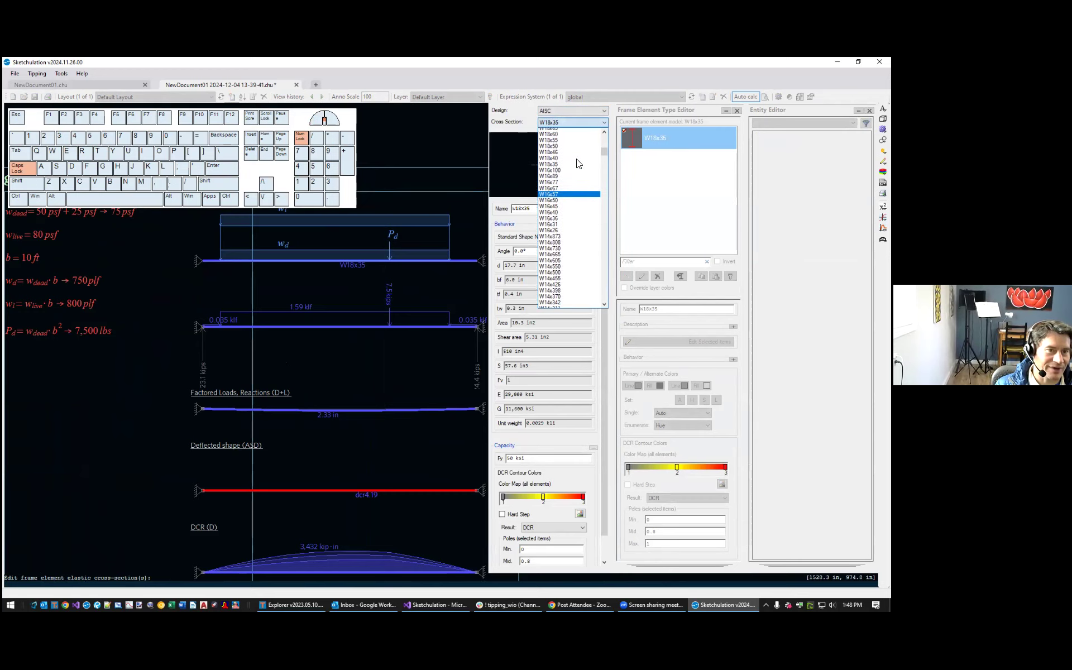
scroll(577, 162, "up", 9)
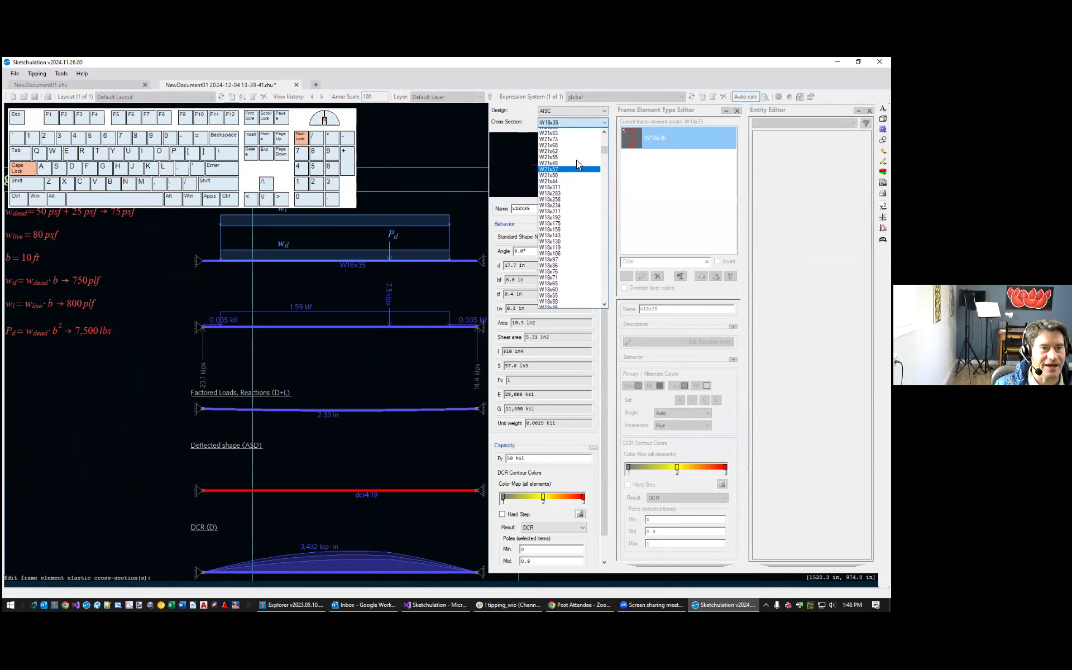
scroll(578, 164, "up", 6)
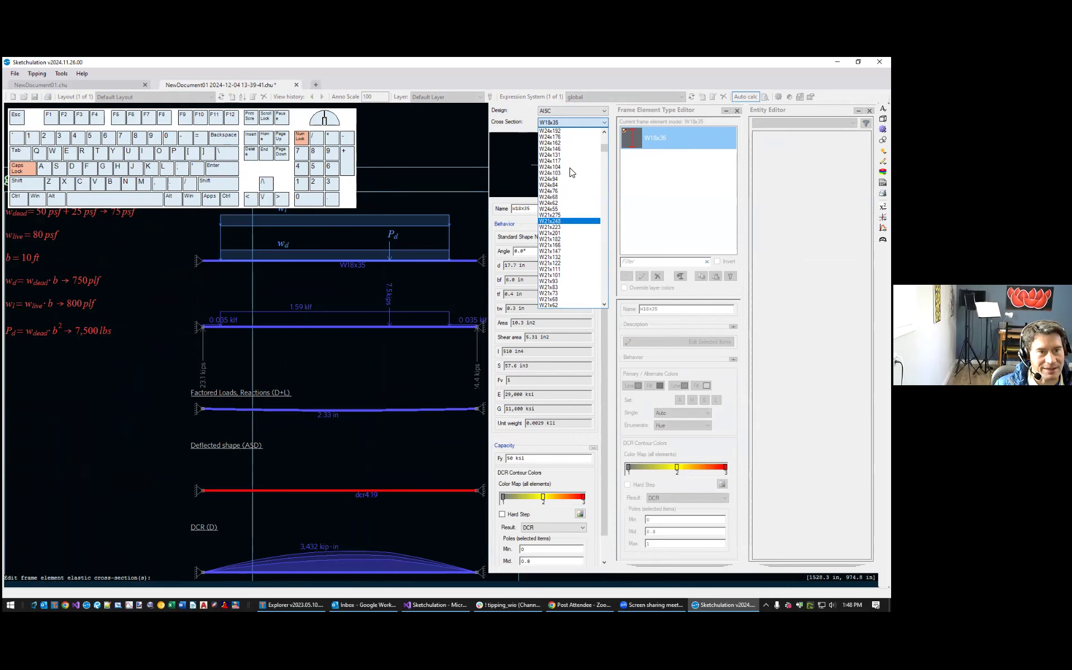
left_click(565, 209)
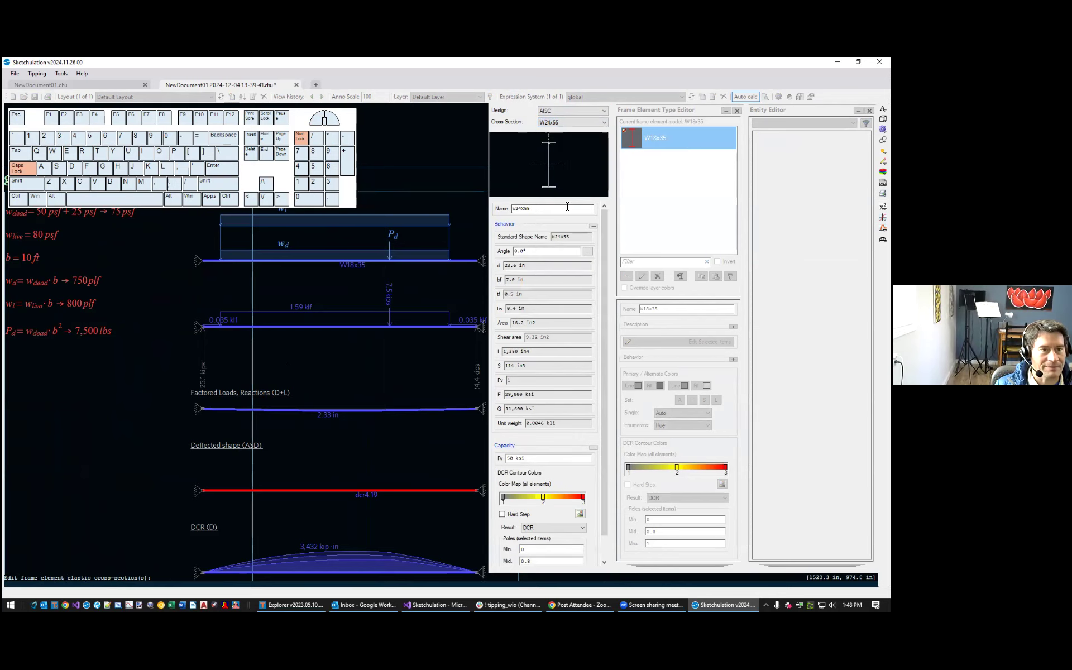
right_click(431, 292)
scroll(508, 335, "down", 1)
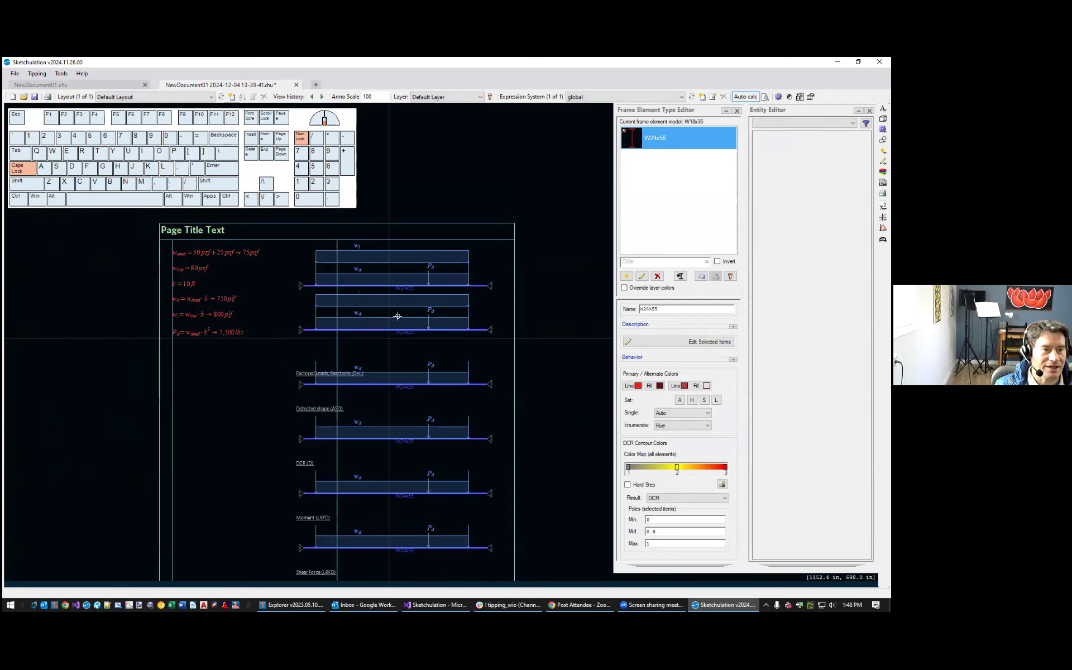
scroll(406, 285, "up", 1)
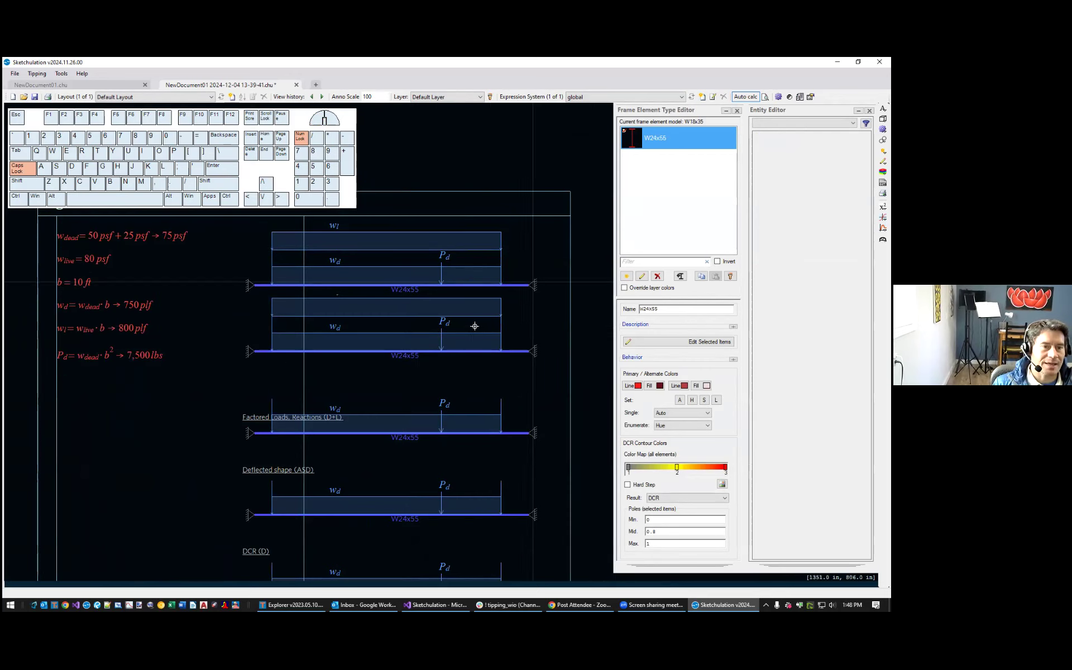
middle_click_drag(508, 304, 500, 320)
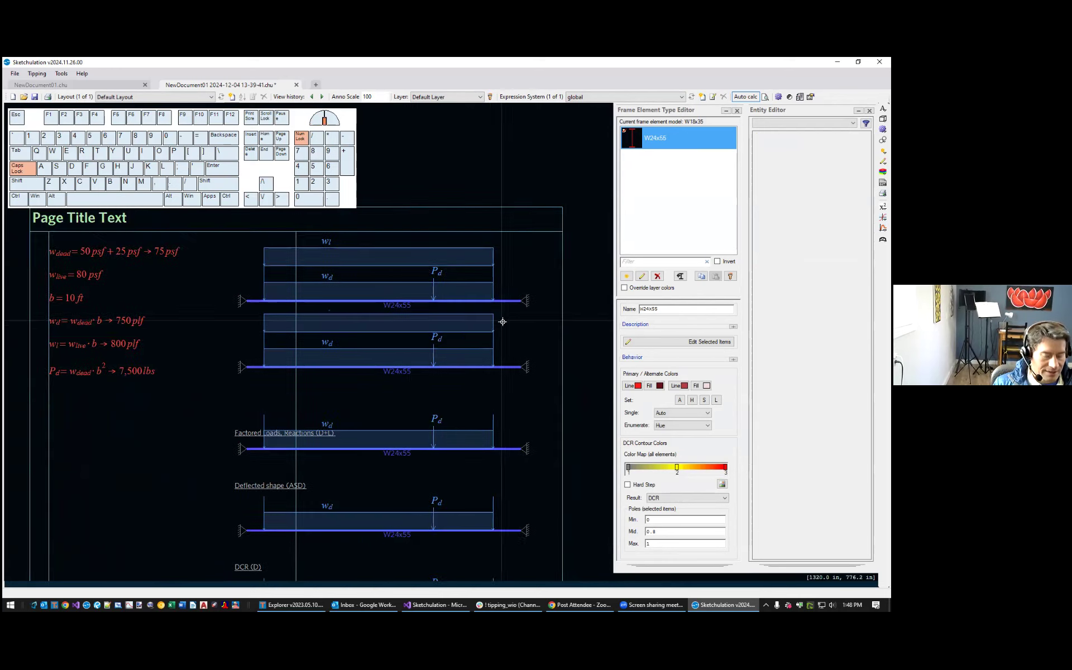
key("F5")
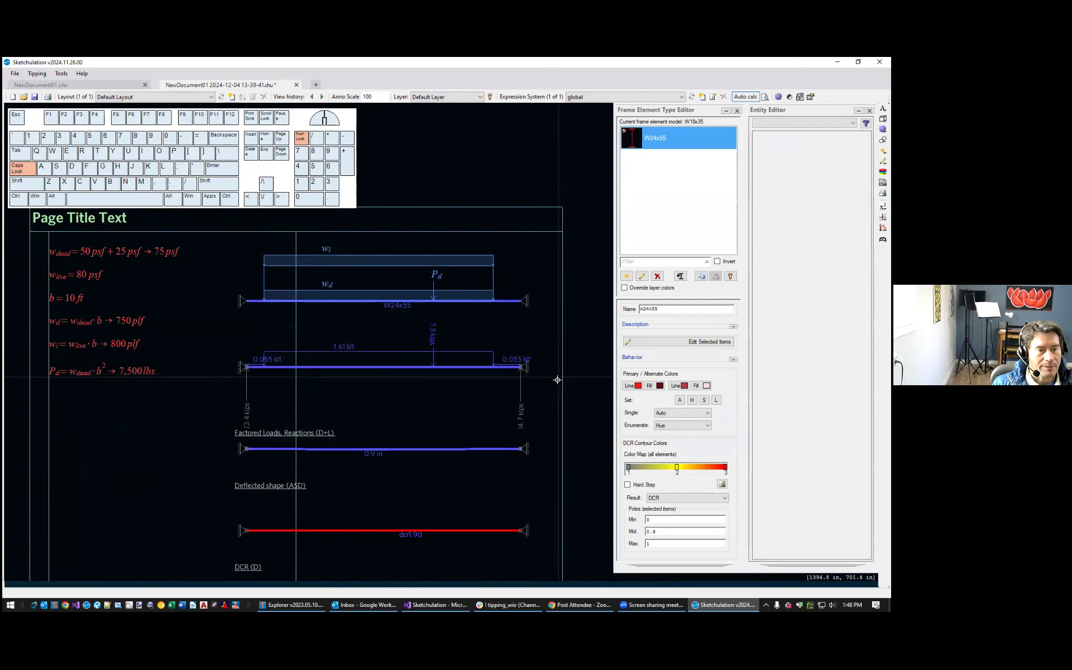
middle_click_drag(551, 383, 552, 283)
scroll(443, 426, "up", 1)
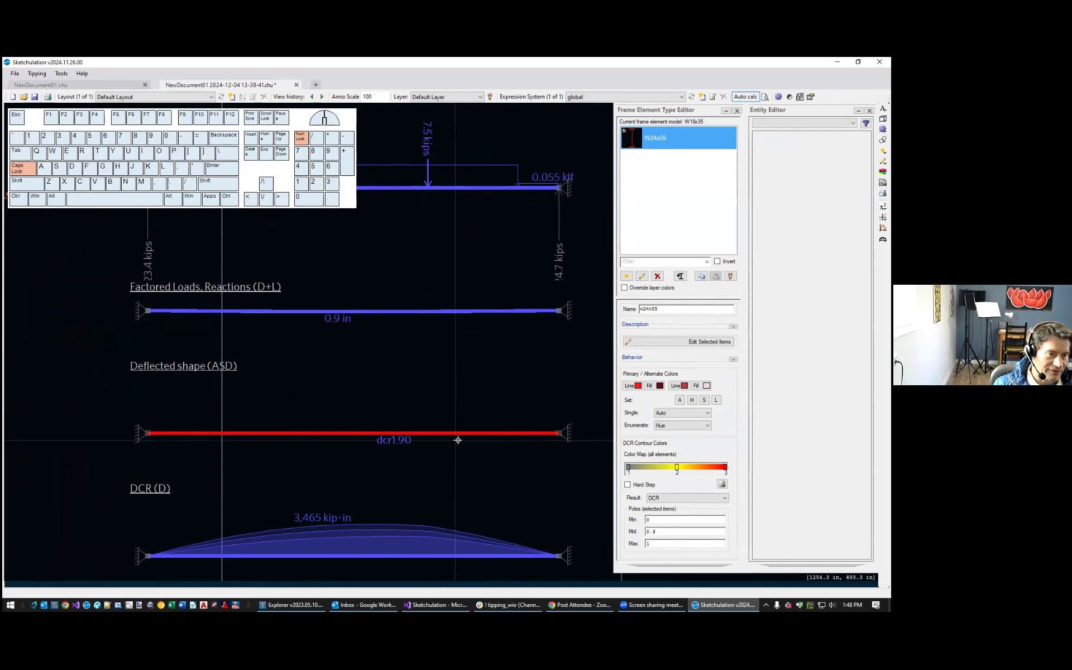
Edit the frame element type and change its AISC cross section to W24x84
left_click(687, 140)
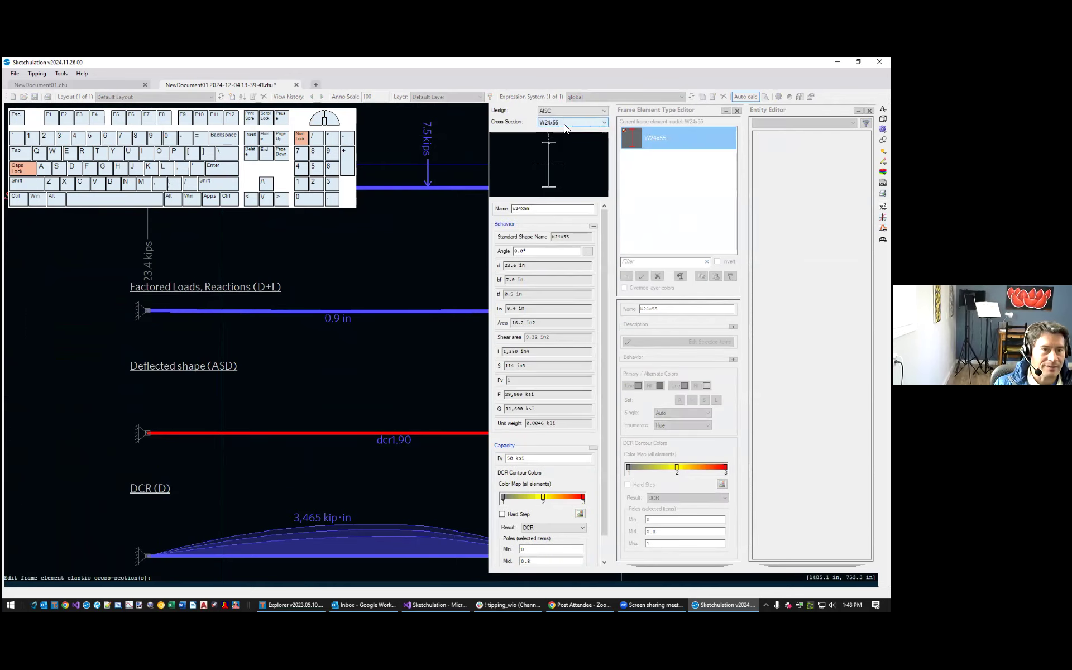
left_click(564, 123)
scroll(572, 146, "up", 2)
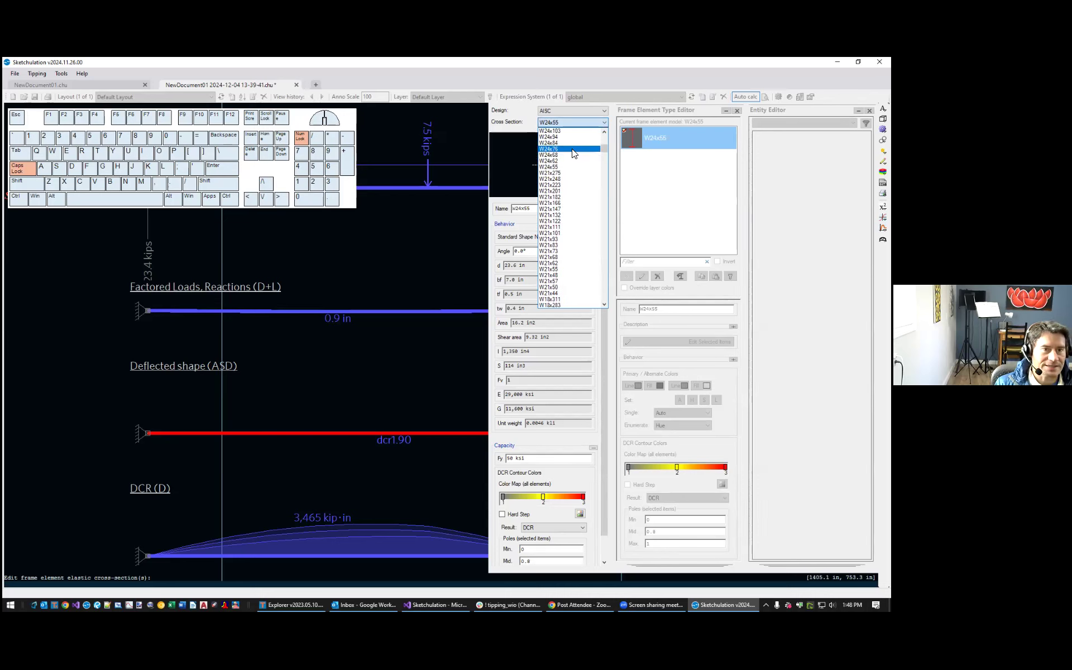
left_click(571, 144)
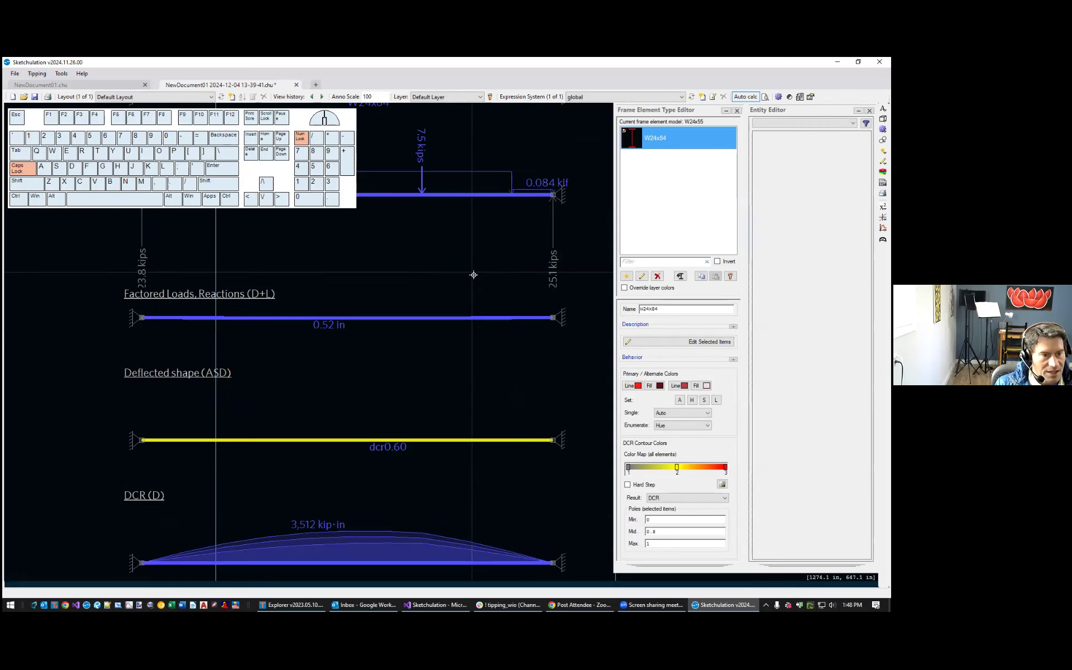
Resize the beam by setting the frame element type's cross section to W24x68
left_click(695, 139)
double_click(694, 138)
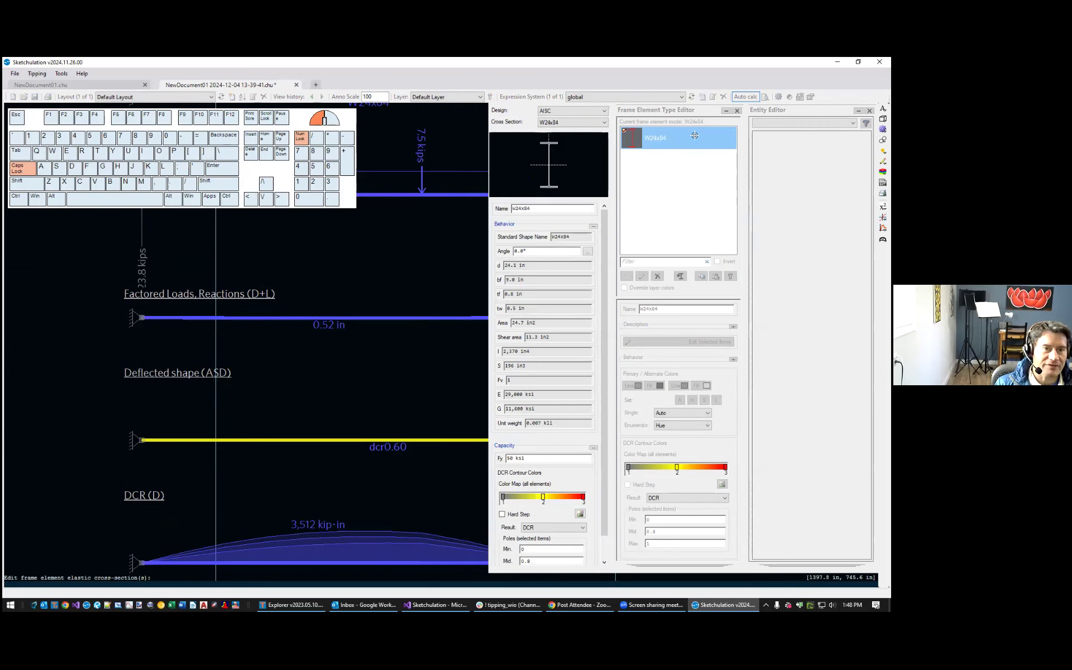
left_click(556, 123)
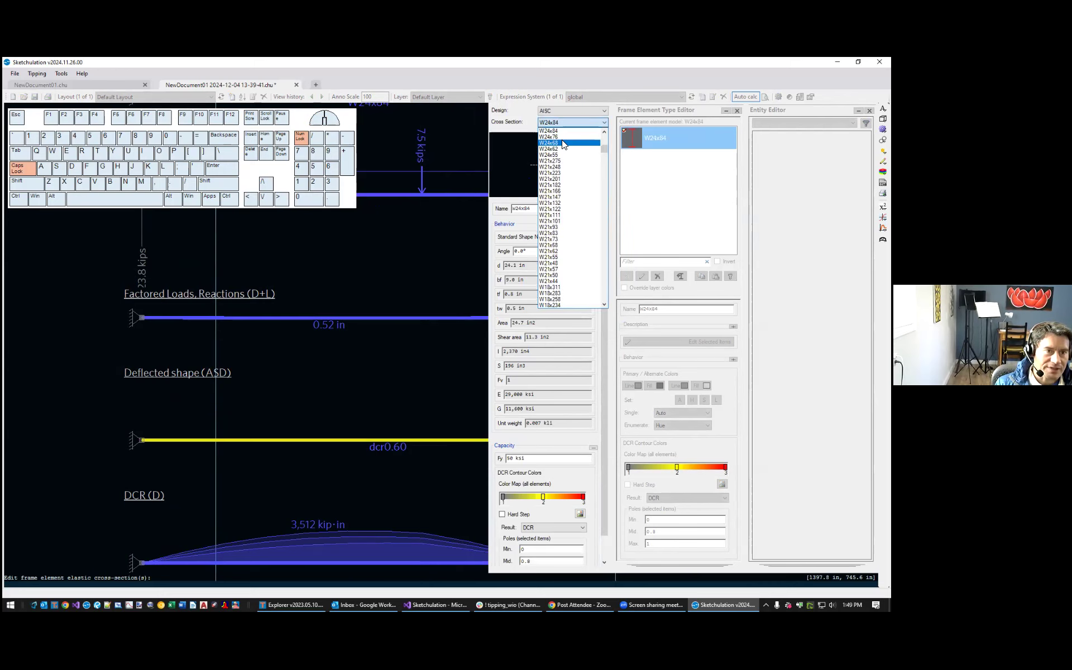
left_click(563, 144)
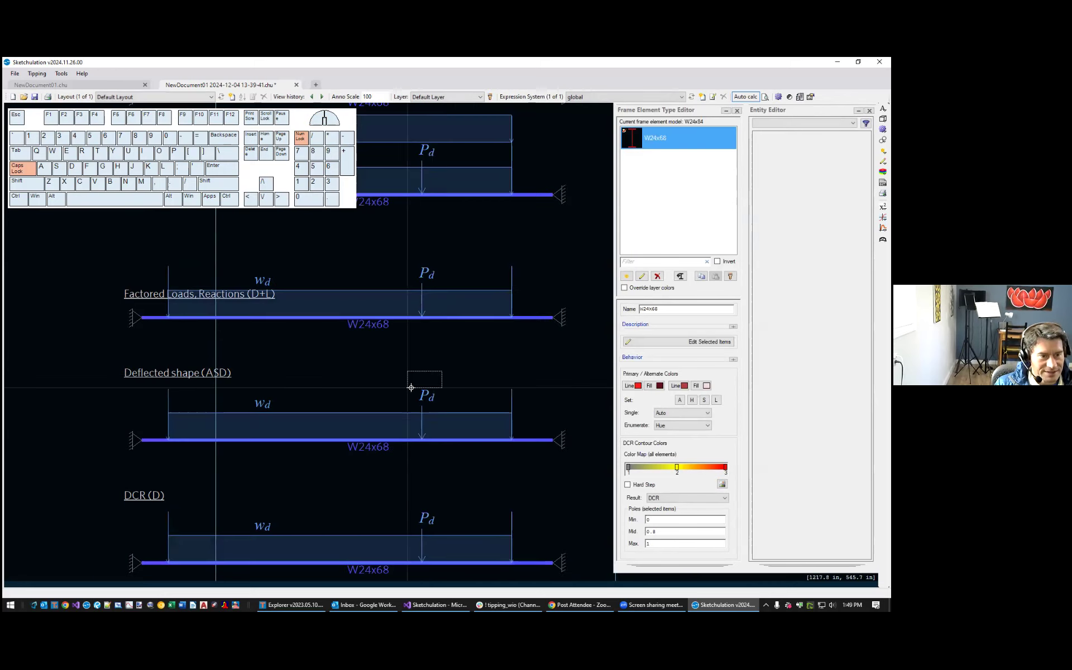
scroll(493, 354, "down", 2)
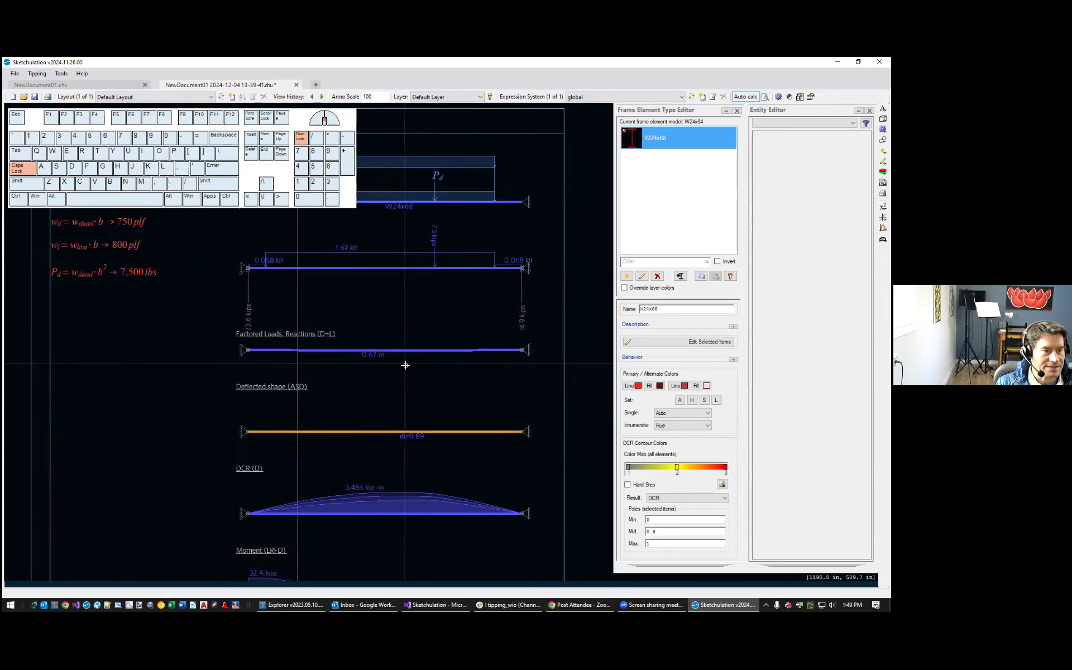
Inspect the deflected shape (ASD) viewport and its analysis cases, and clear the selection
scroll(413, 335, "up", 3)
left_click_drag(486, 330, 471, 355)
scroll(472, 358, "down", 2)
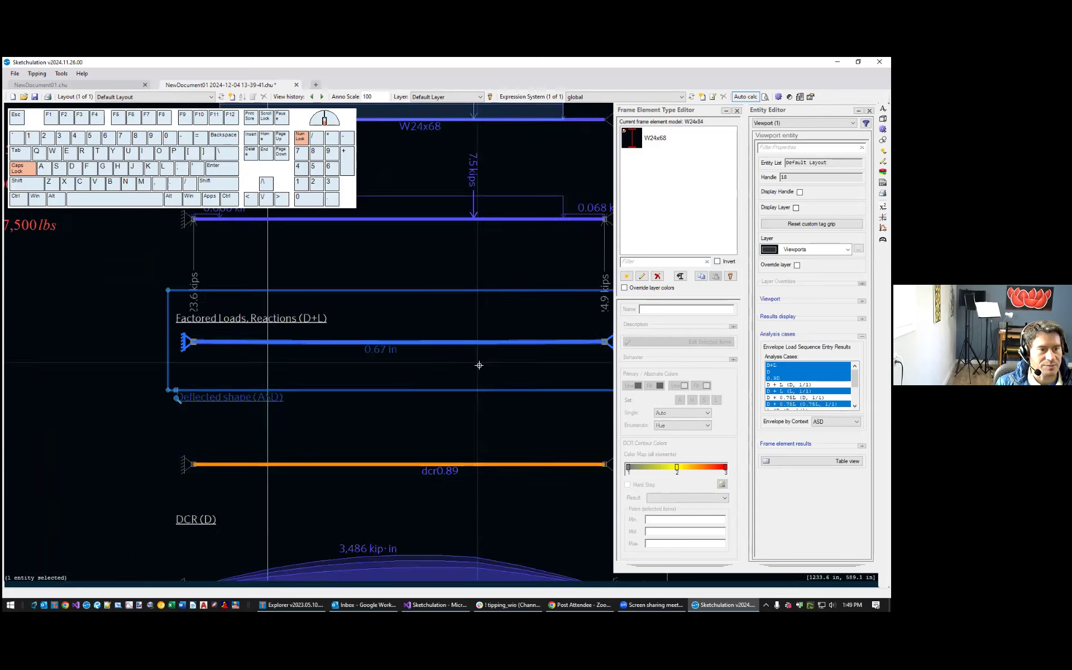
middle_click_drag(479, 363, 369, 386)
scroll(391, 394, "down", 2)
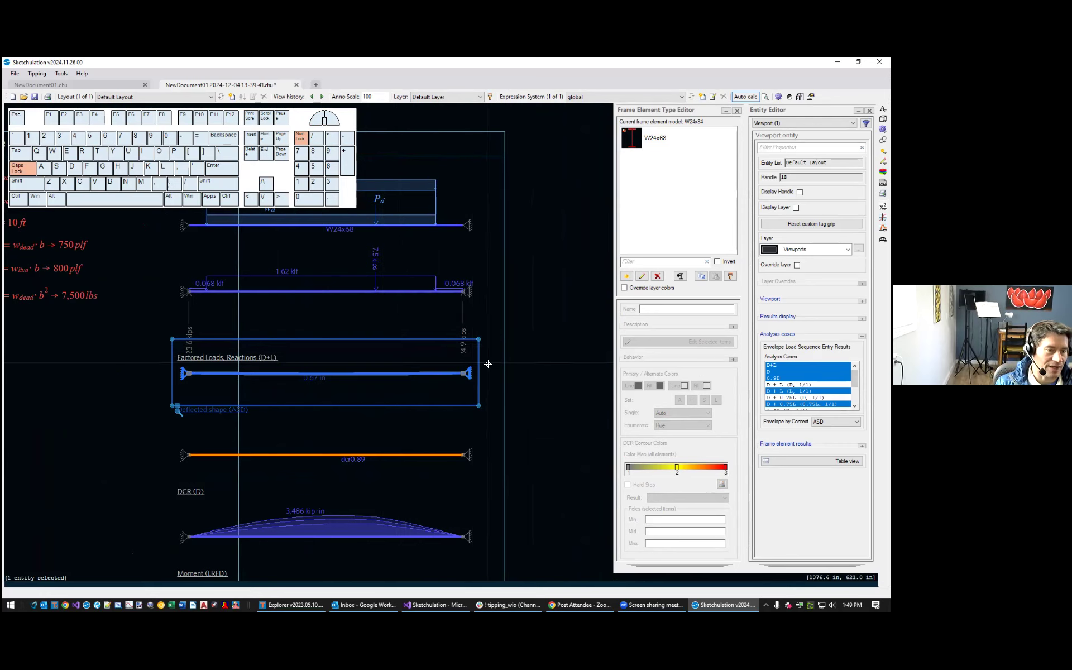
scroll(483, 351, "down", 2)
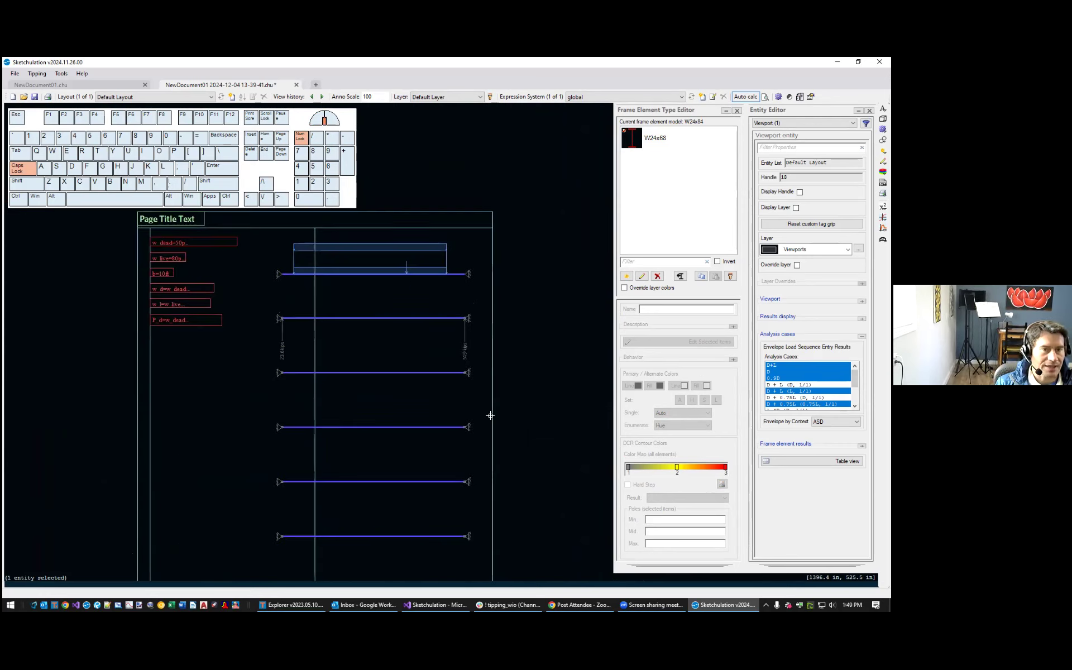
key("Escape")
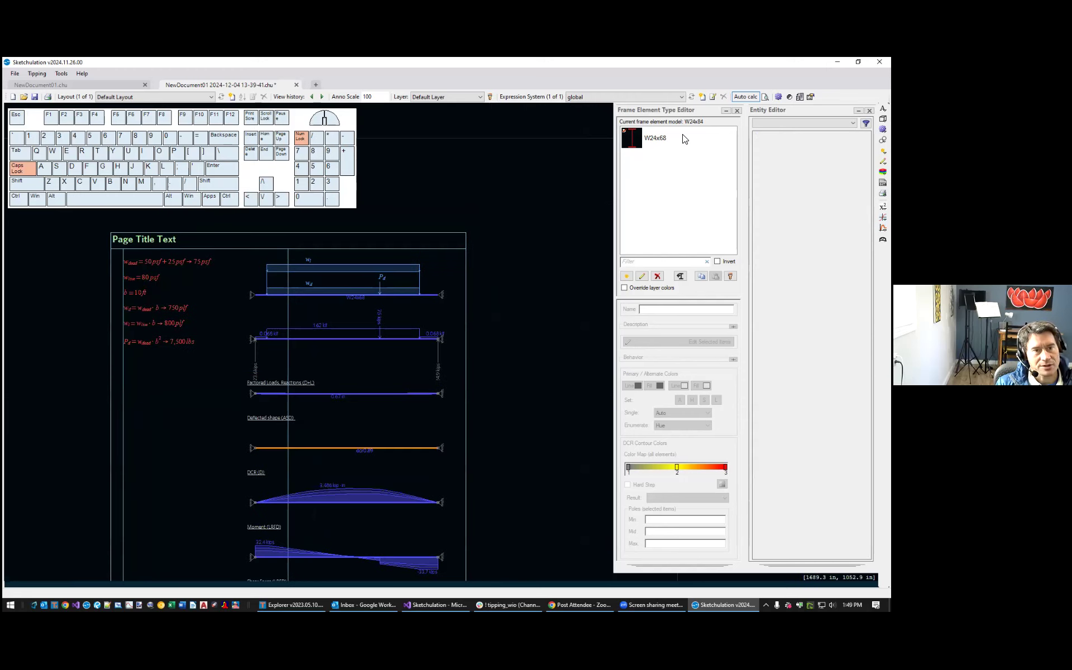
Start a new frame element cross section using the AISC_CompositeBeam design with W24x68 as its steel section
left_click(682, 138)
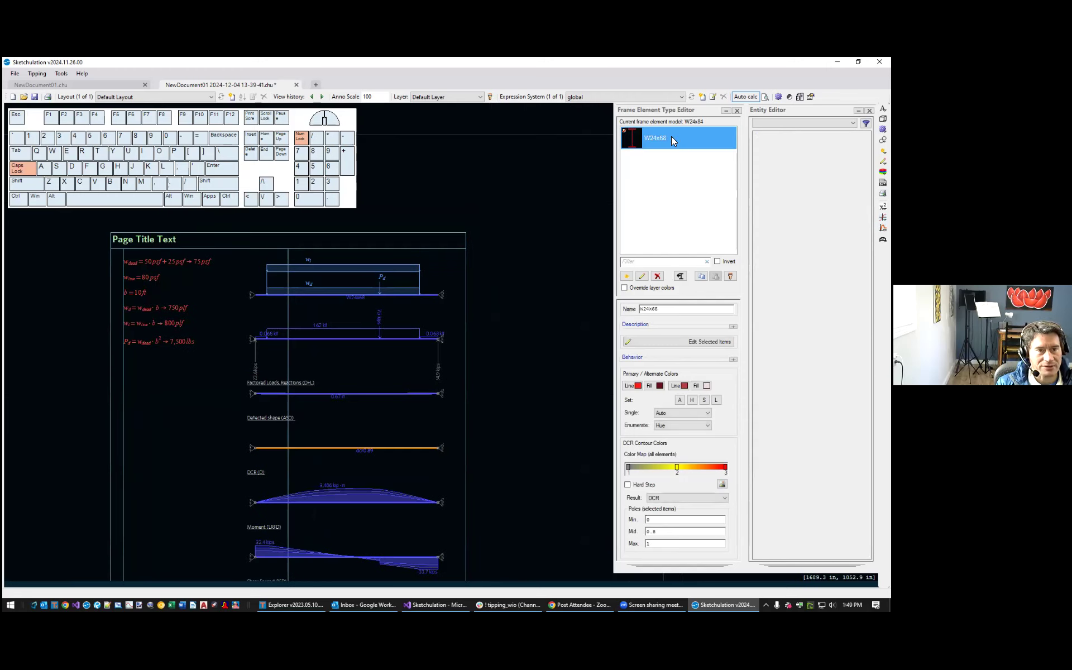
left_click(626, 276)
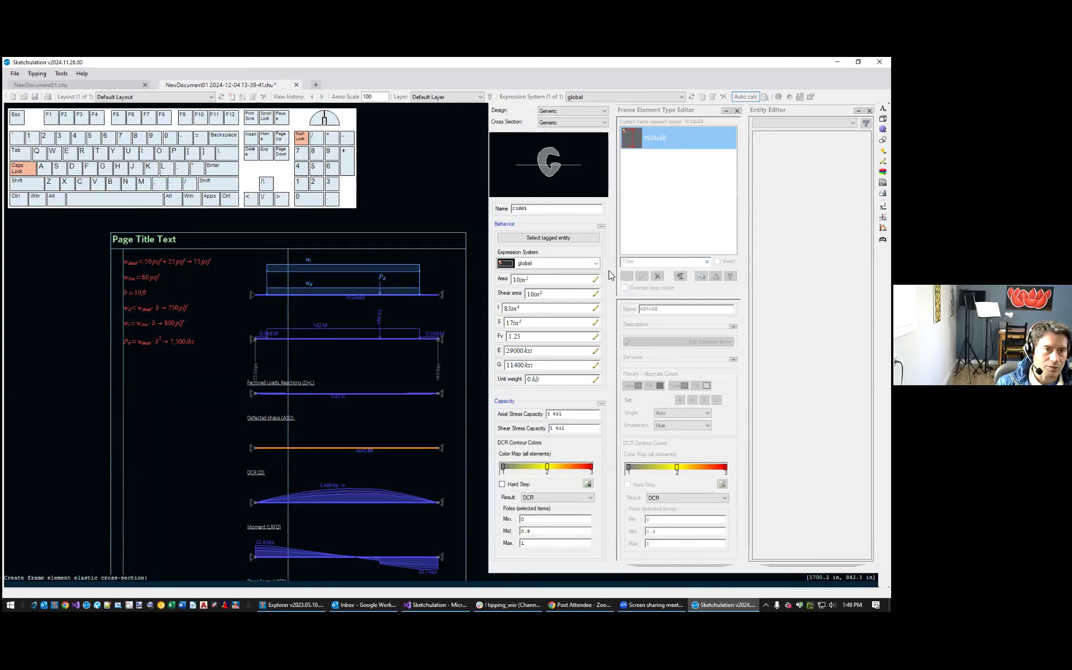
left_click(571, 111)
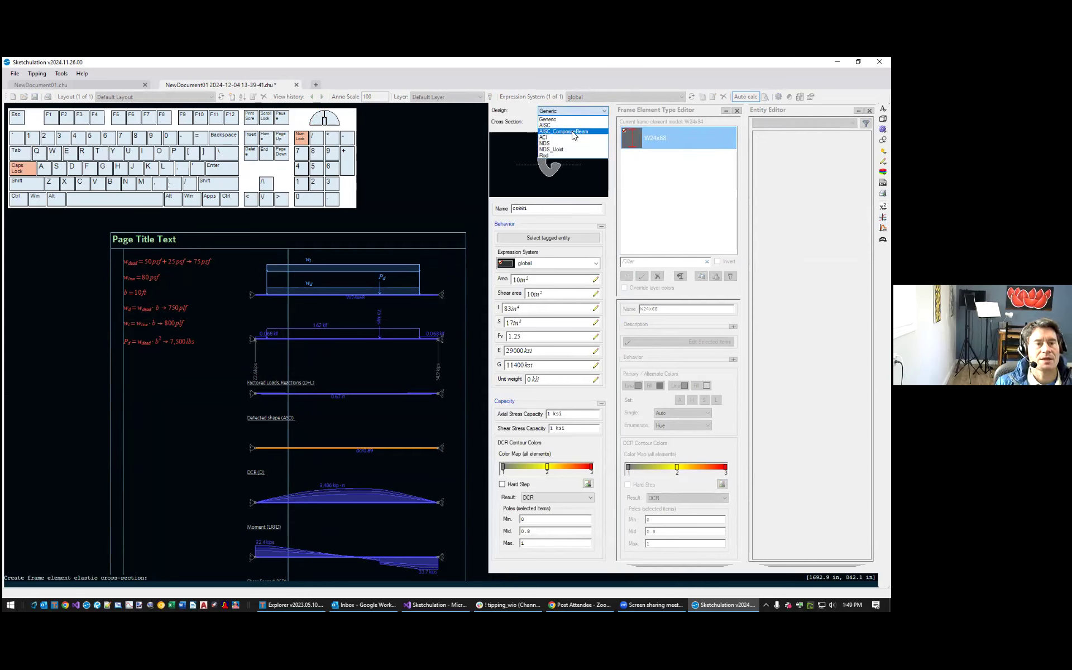
left_click(573, 132)
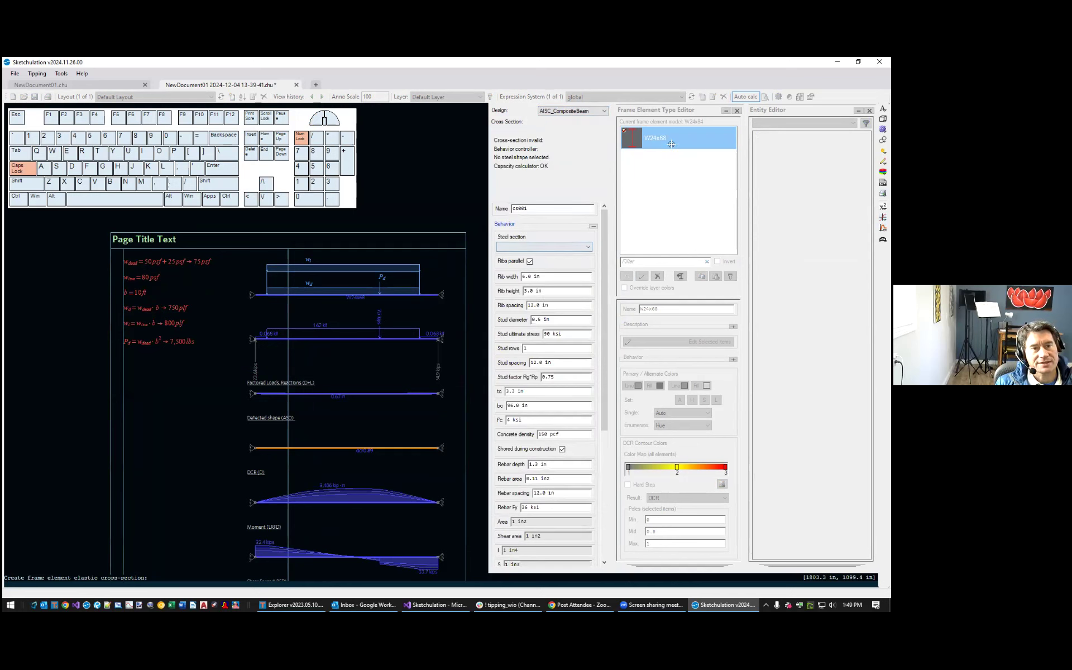
left_click(524, 245)
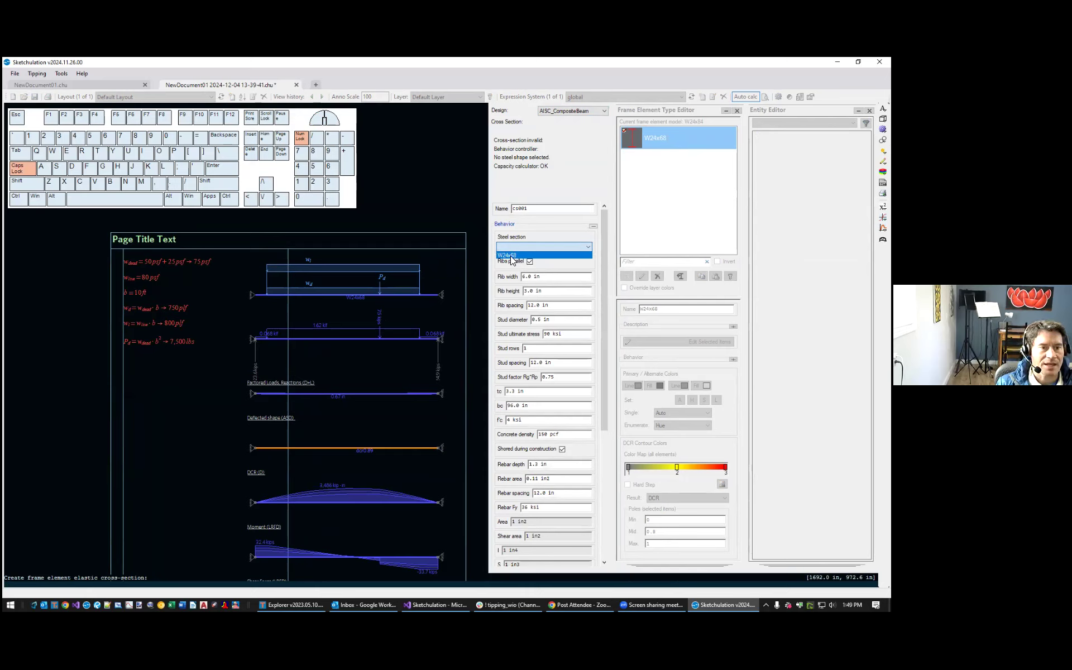
left_click(512, 256)
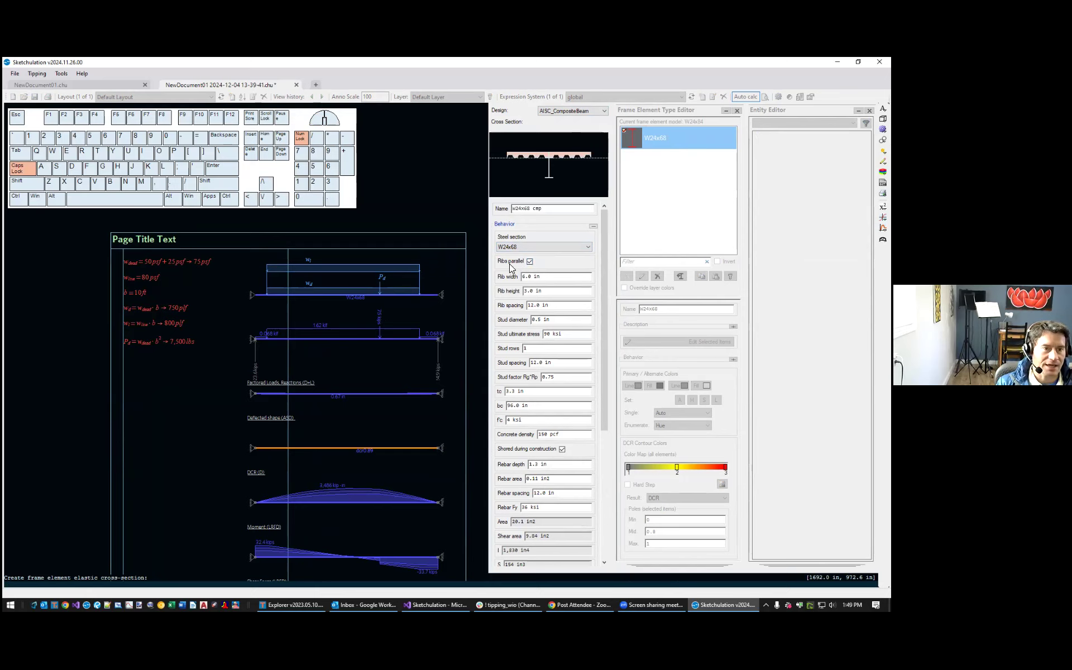
Examine the composite section preview and its rib, stud, concrete slab and rebar properties
scroll(528, 173, "up", 5)
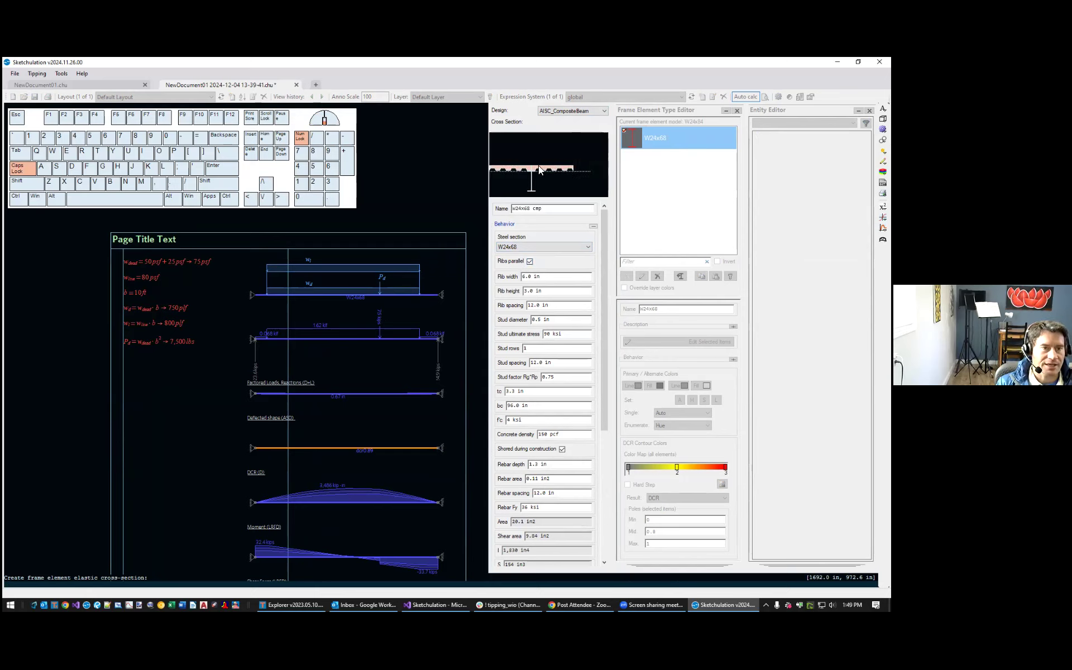
scroll(588, 183, "down", 4)
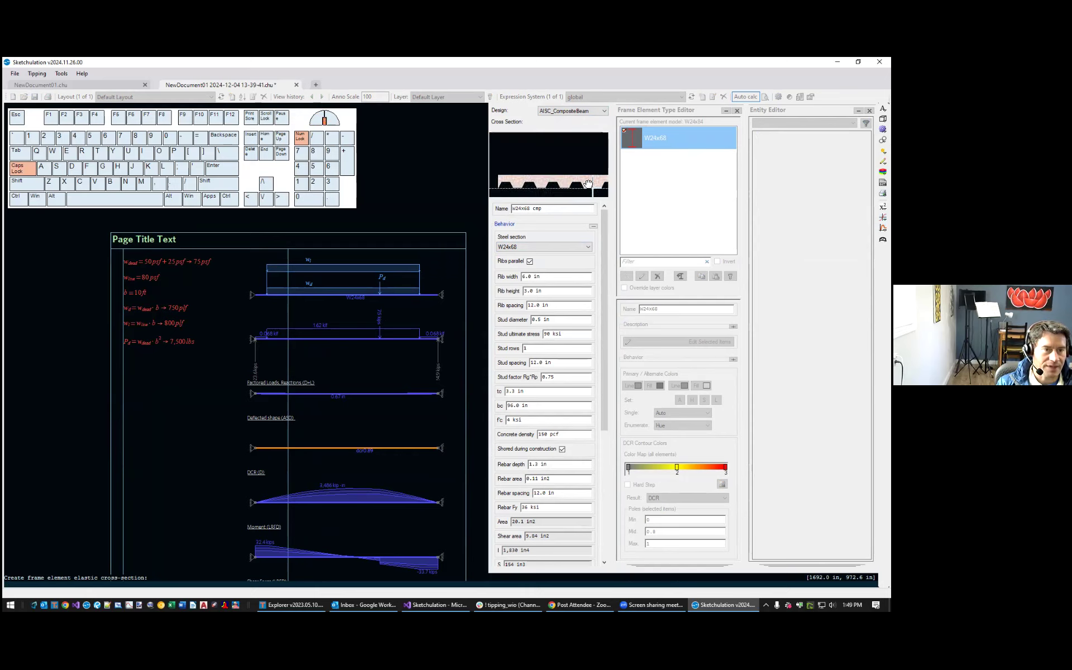
scroll(552, 167, "up", 4)
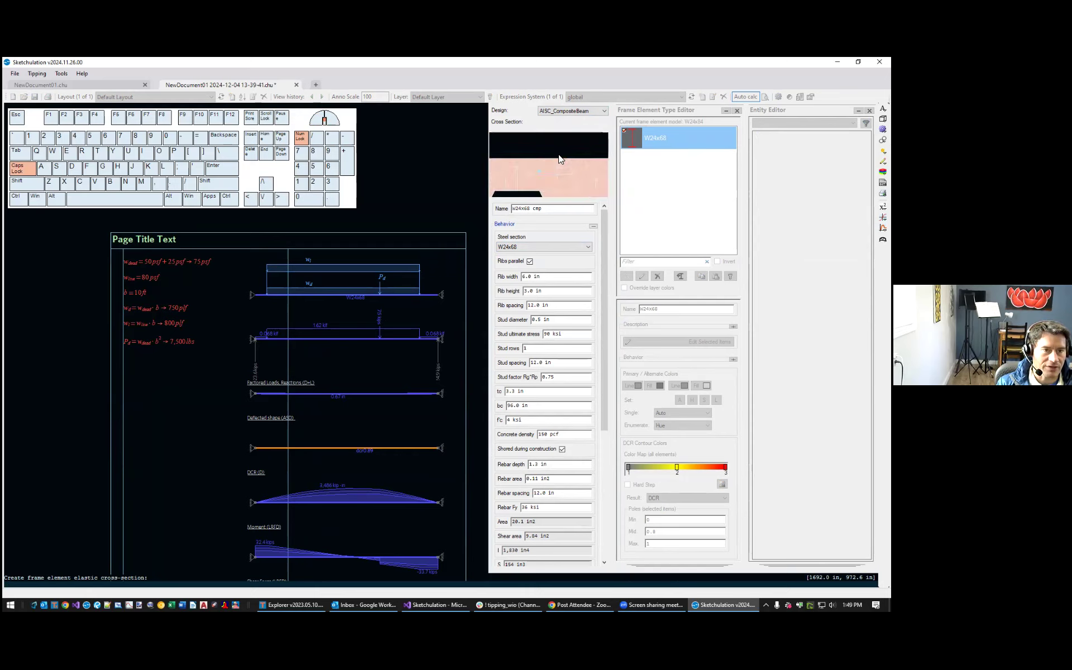
scroll(556, 167, "down", 4)
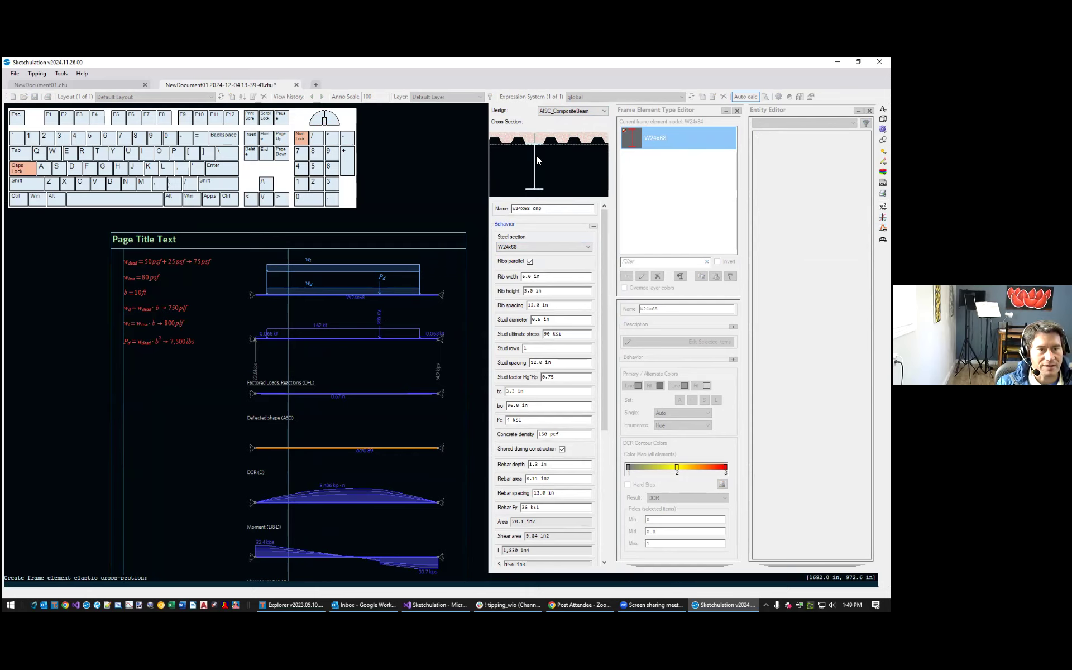
middle_click_drag(537, 156, 557, 163)
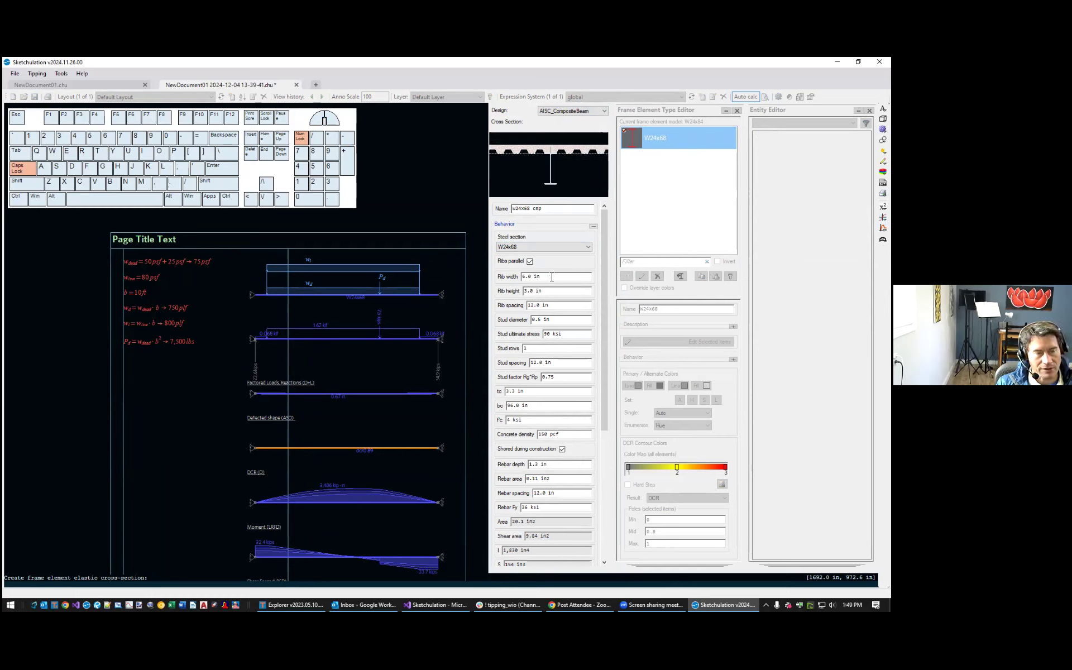
left_click_drag(601, 292, 603, 269)
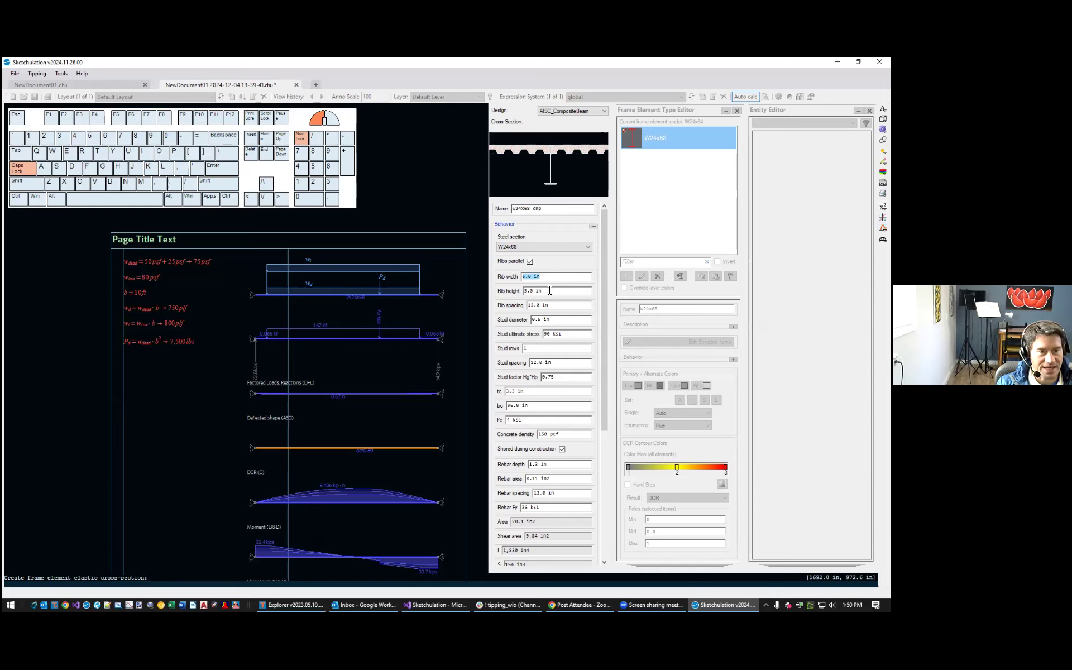
left_click(550, 291)
left_click(449, 300)
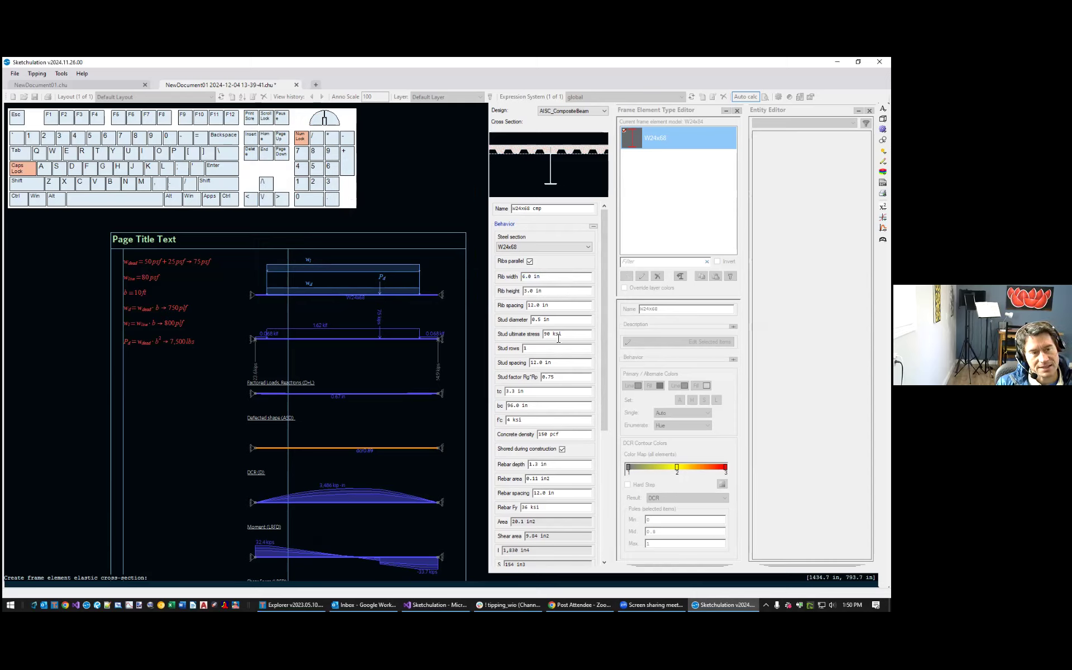
left_click(604, 413)
left_click_drag(604, 412, 601, 461)
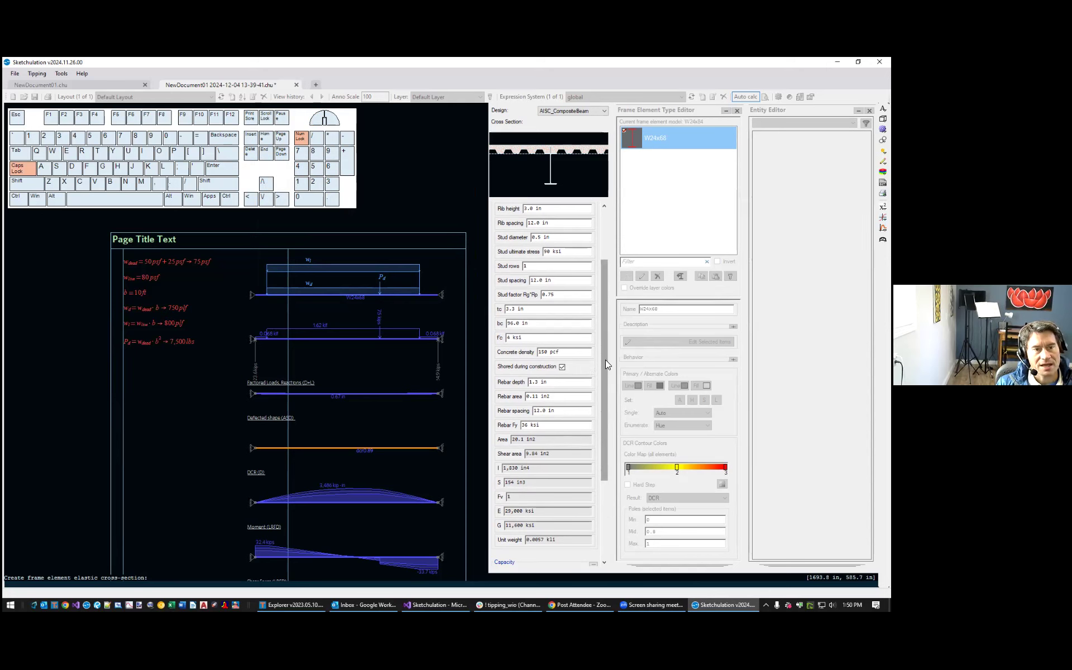
scroll(563, 174, "down", 2)
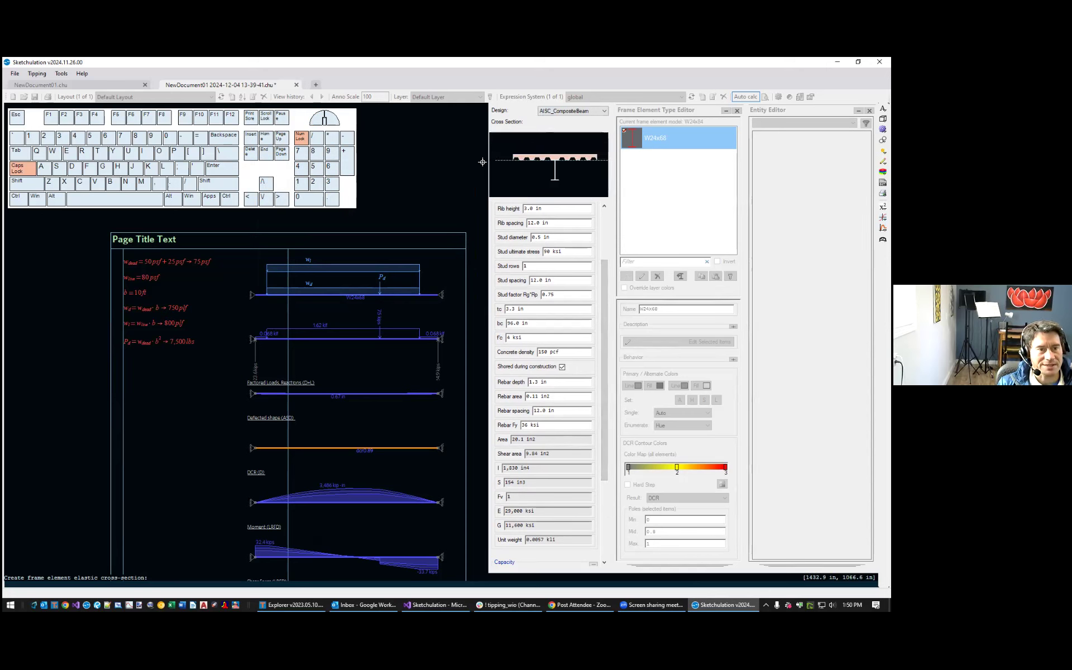
Finish creating the composite cross section W24x68 cmp and assign it to the loaded beam, checking the beam entity
key("Return")
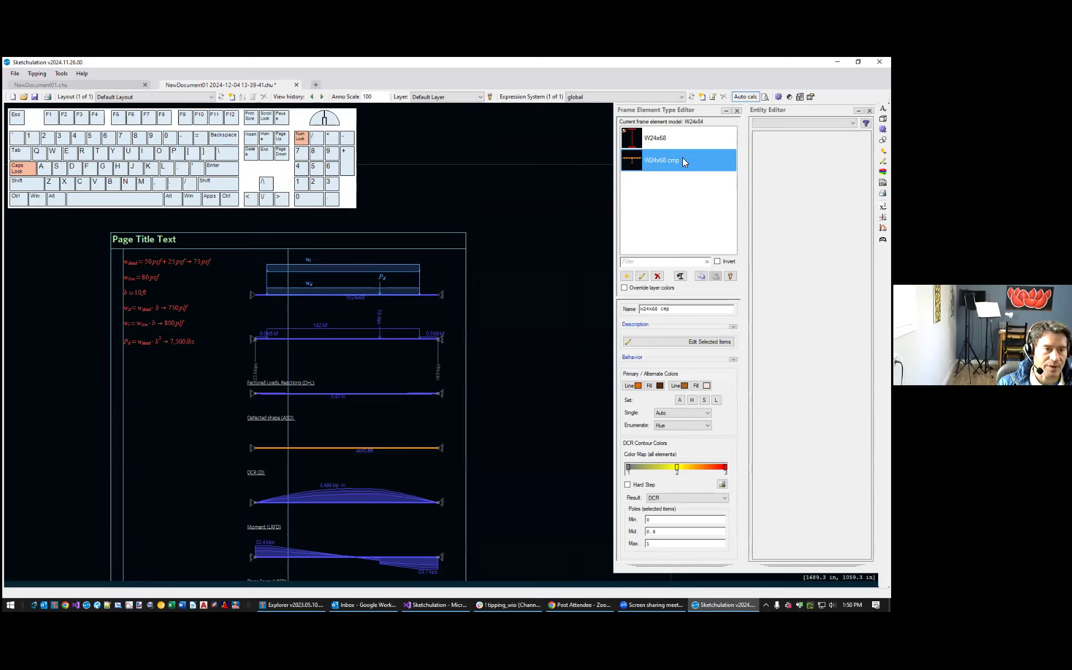
left_click(730, 276)
left_click(428, 295)
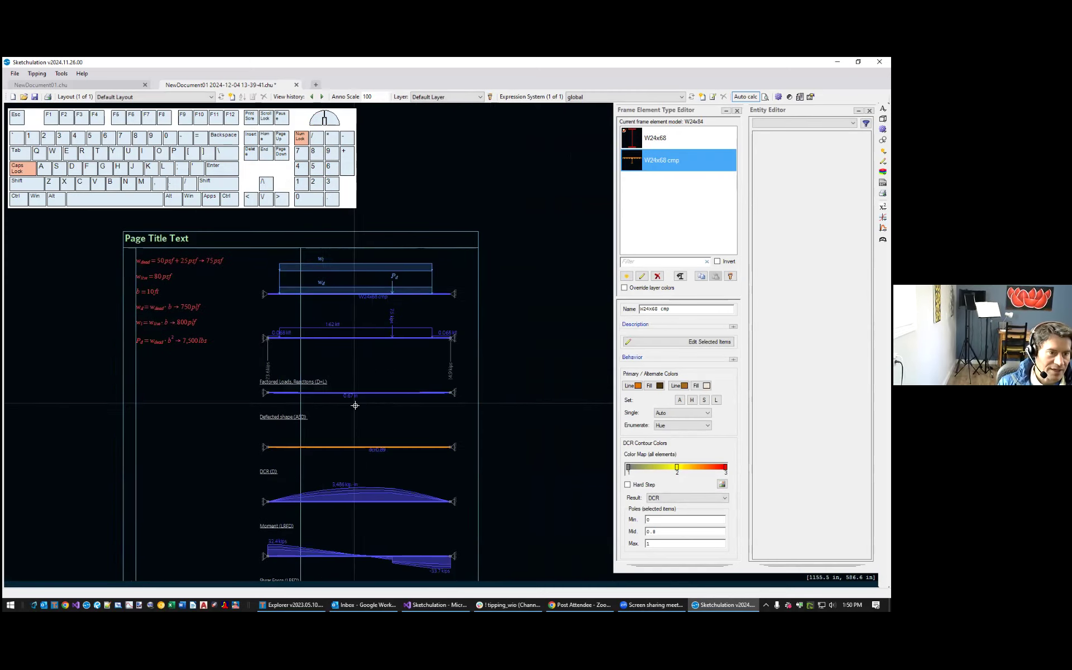
scroll(354, 405, "up", 2)
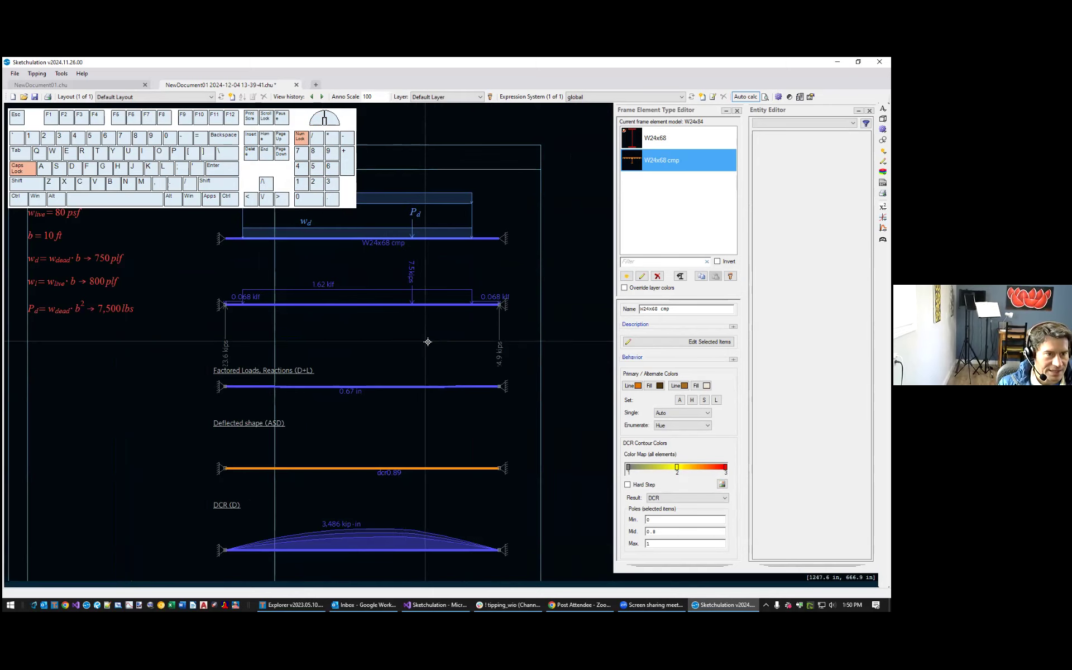
scroll(441, 374, "down", 1)
scroll(446, 266, "up", 1)
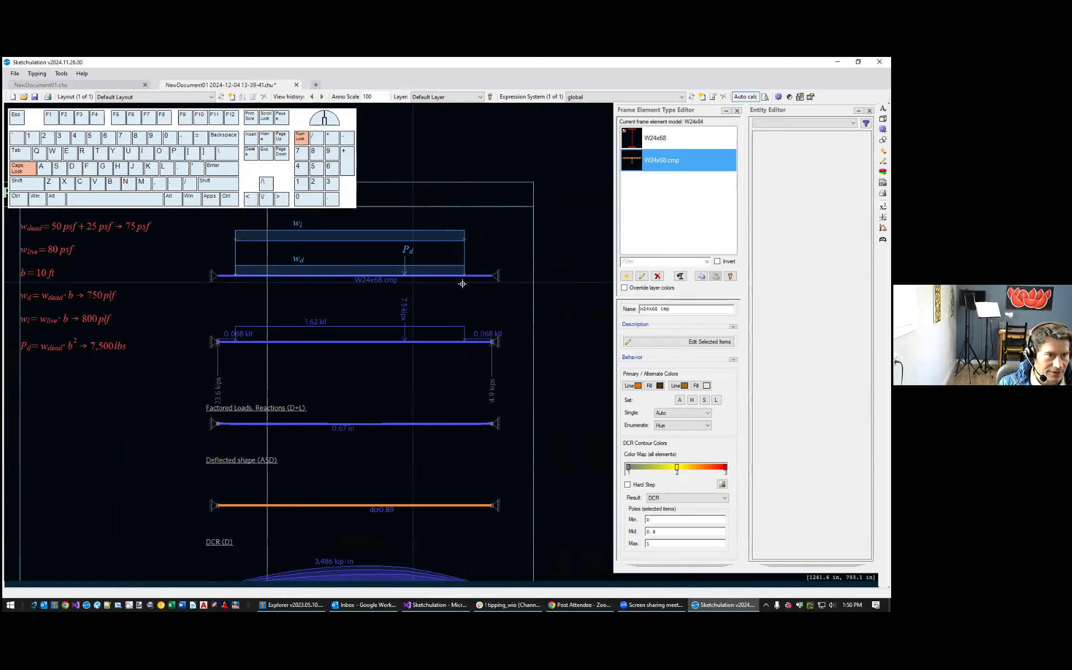
left_click(447, 274)
scroll(447, 276, "up", 2)
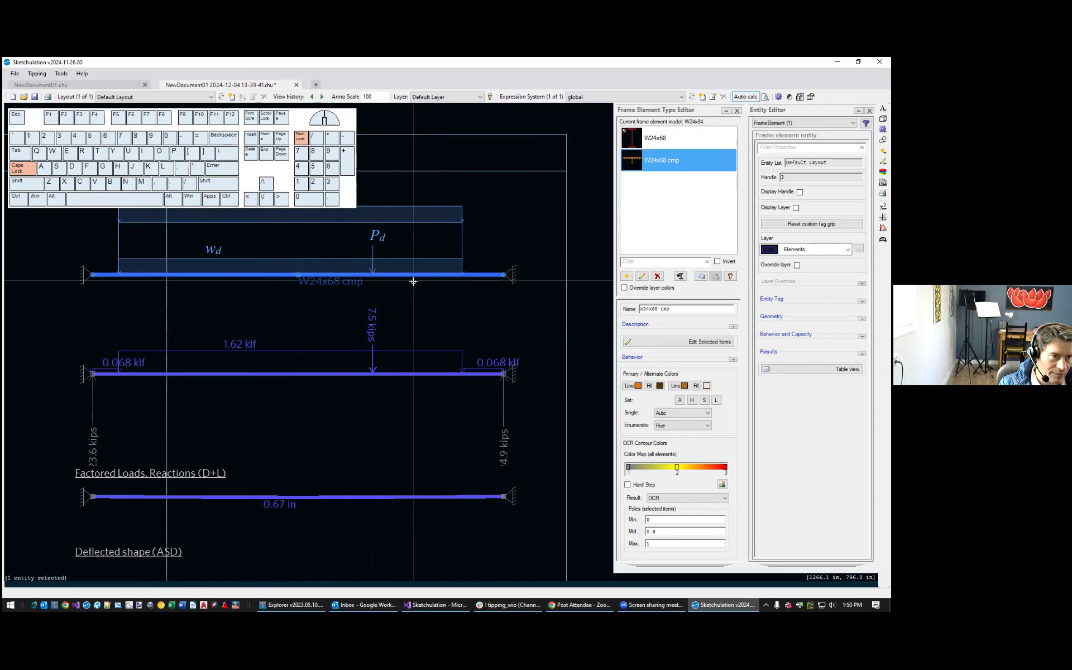
scroll(413, 282, "down", 2)
key("Escape")
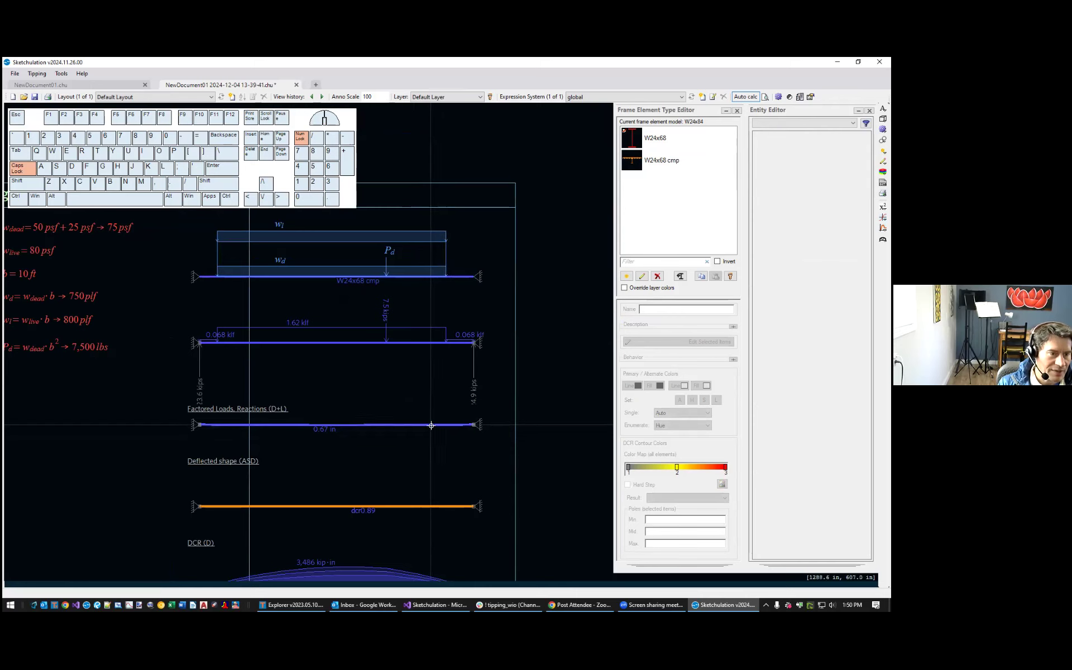
Set the deflected shape viewport to analysis case D + L (D, 1/1), and after viewing it to D + L (L, 1/1)
left_click(188, 461)
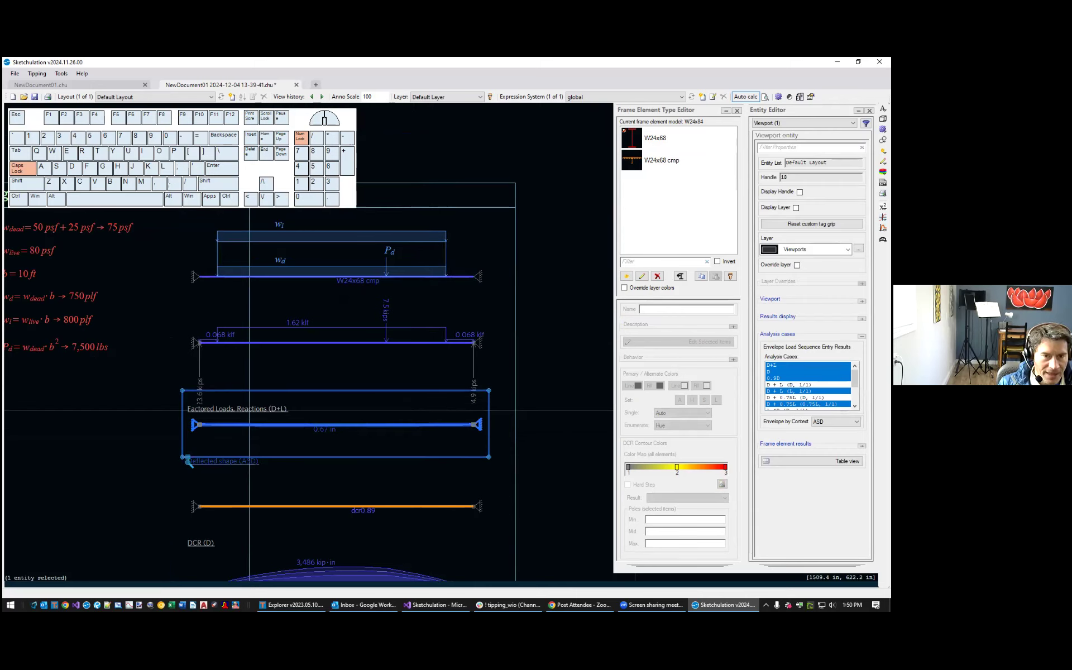
left_click(788, 384)
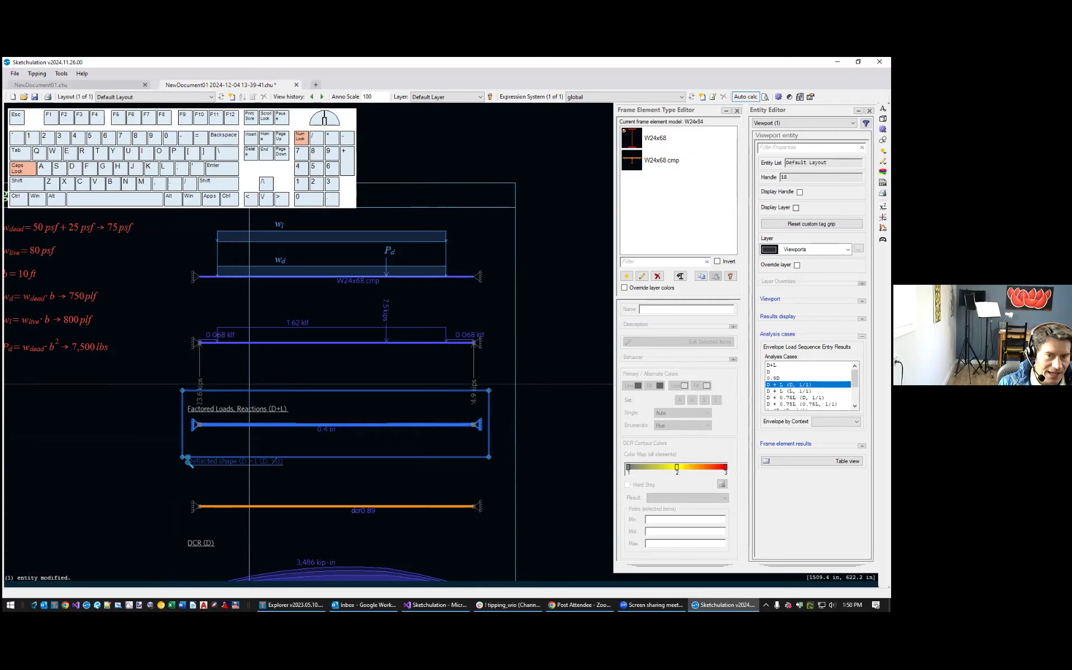
left_click(788, 390)
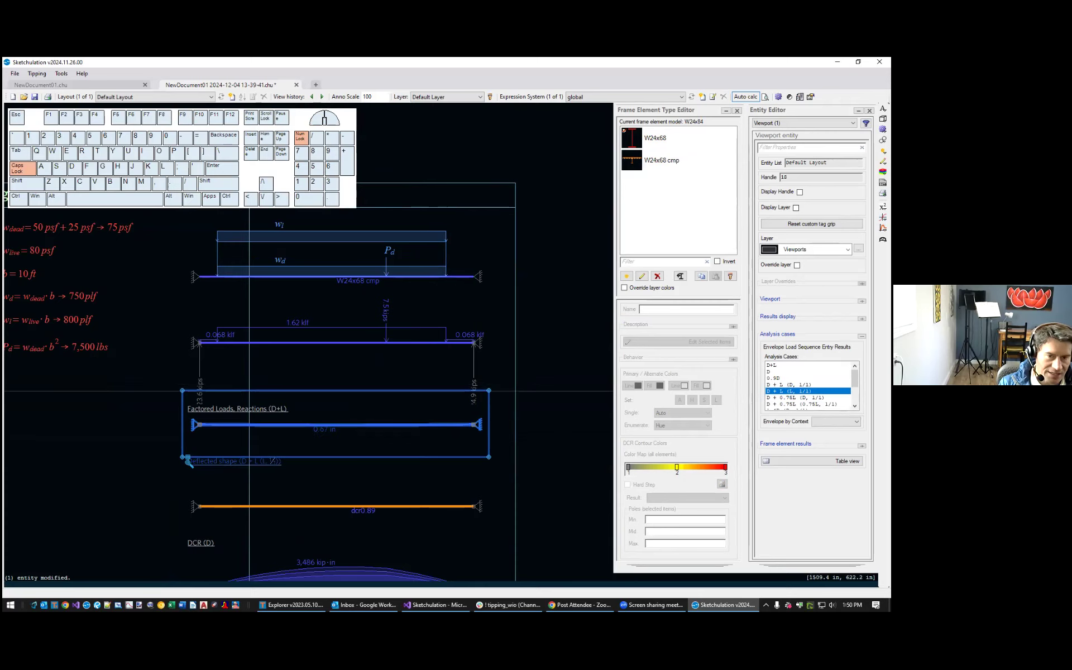
scroll(428, 442, "up", 2)
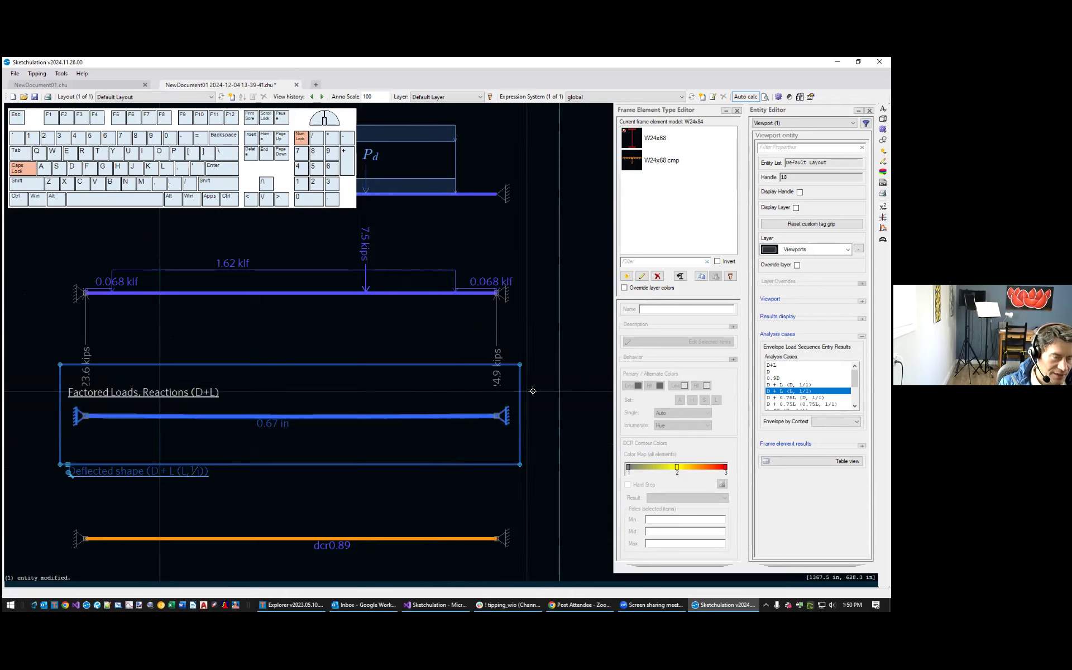
Examine the validation log and the concrete and rebar description of the W24x68 cmp element type
left_click(678, 162)
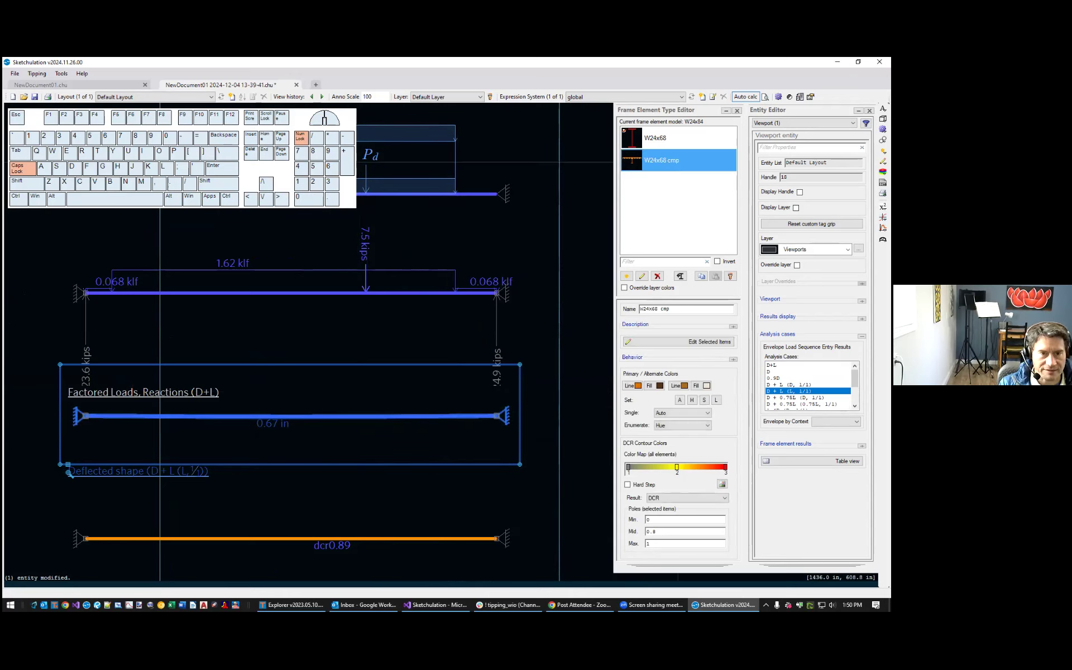
left_click(733, 326)
scroll(700, 395, "down", 2)
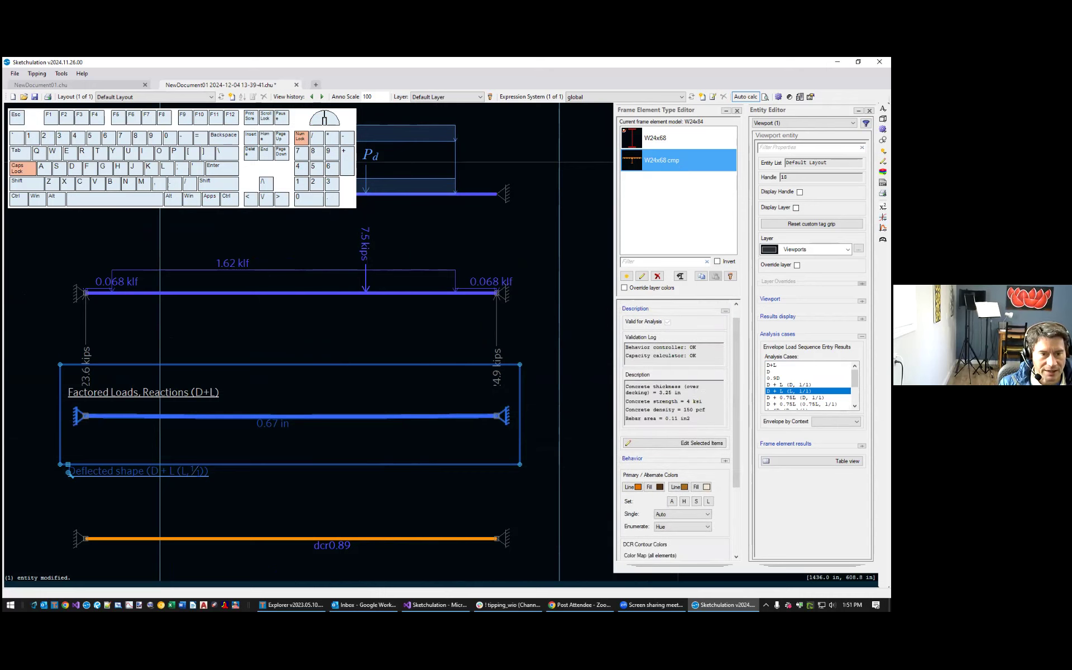
scroll(710, 408, "up", 1)
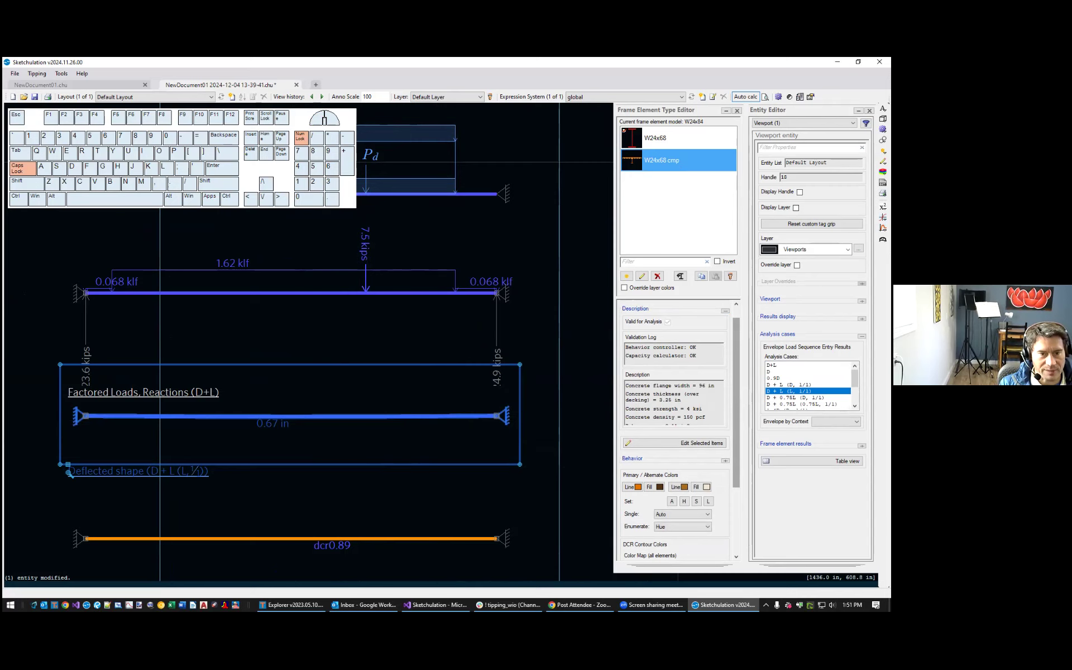
scroll(709, 401, "up", 1)
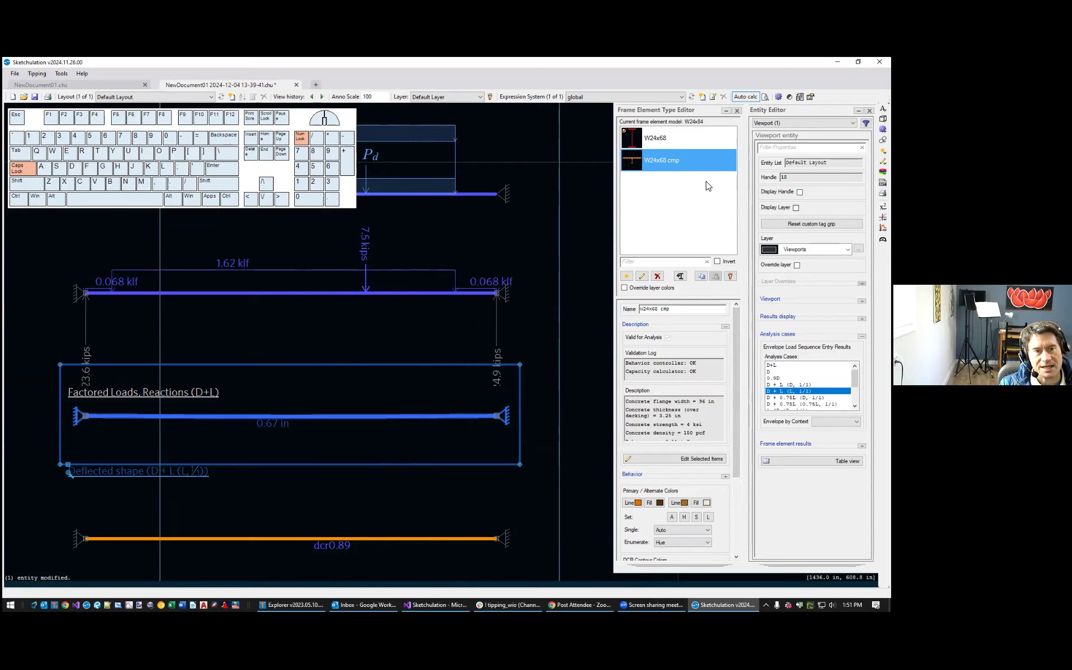
Edit the W24x68 cmp cross section, setting the stud diameter to 0.75 in and the stud spacing to 6 in
double_click(682, 160)
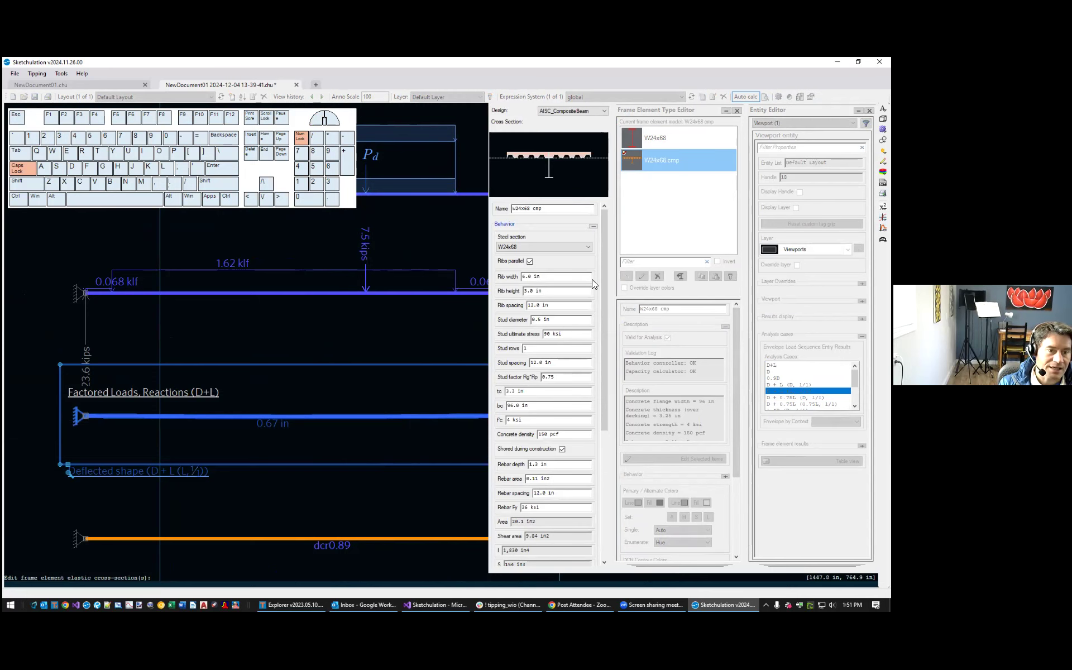
left_click_drag(601, 404, 611, 477)
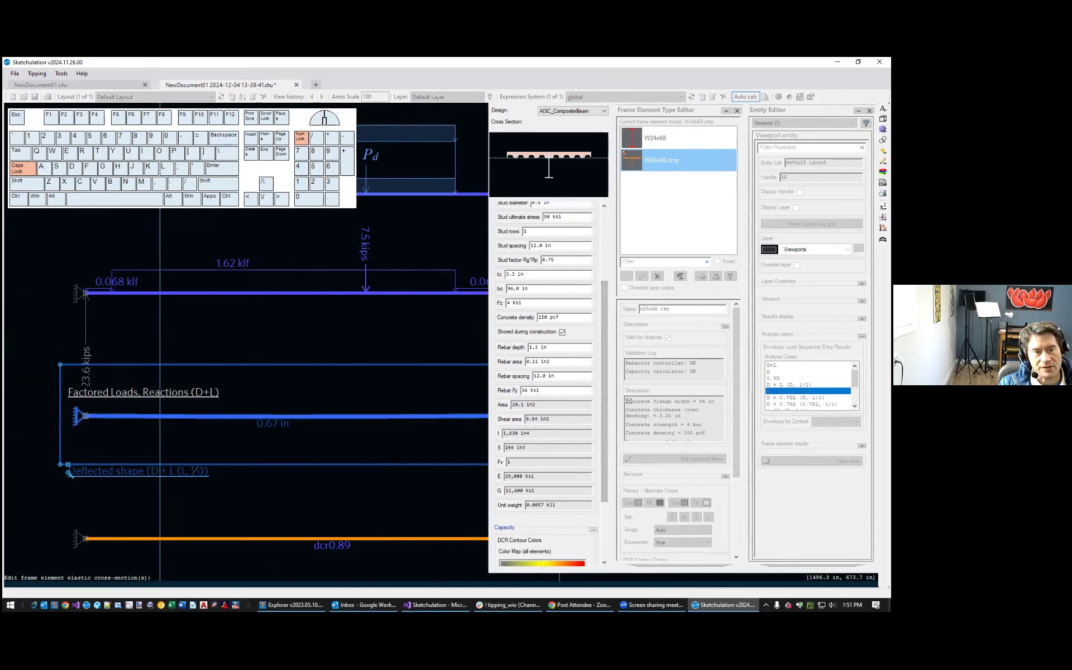
left_click_drag(604, 310, 610, 235)
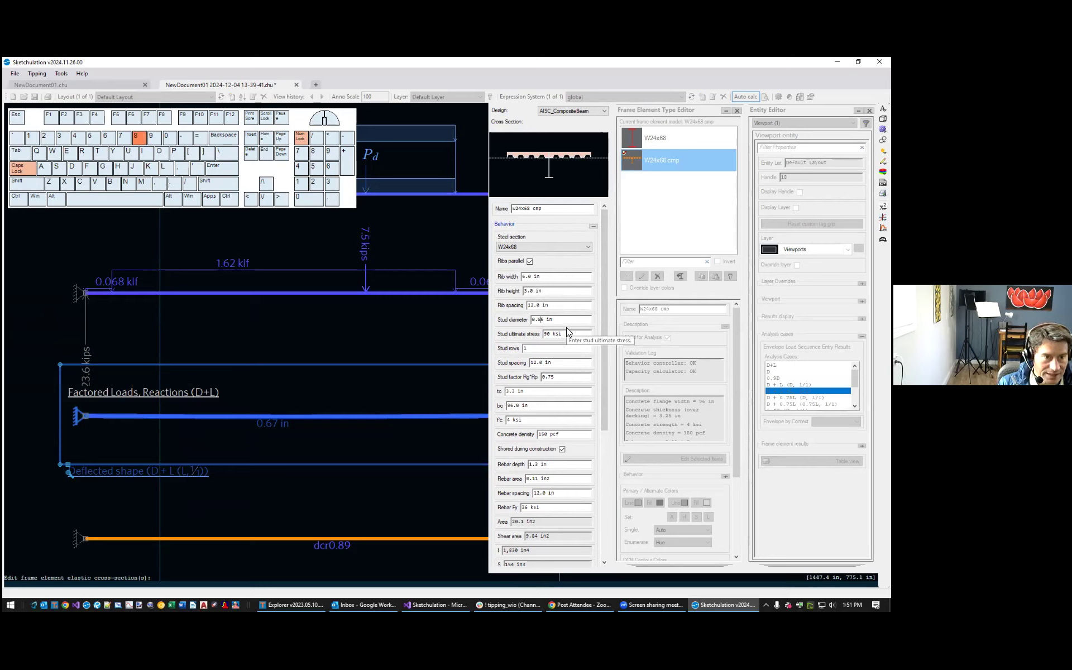
type("7")
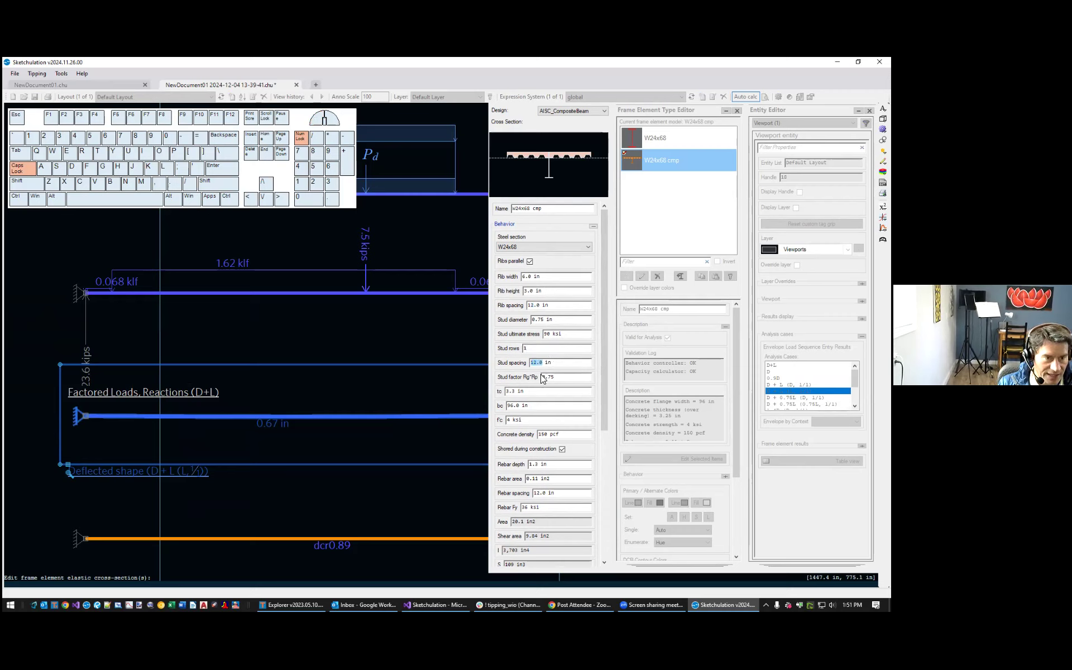
type("6")
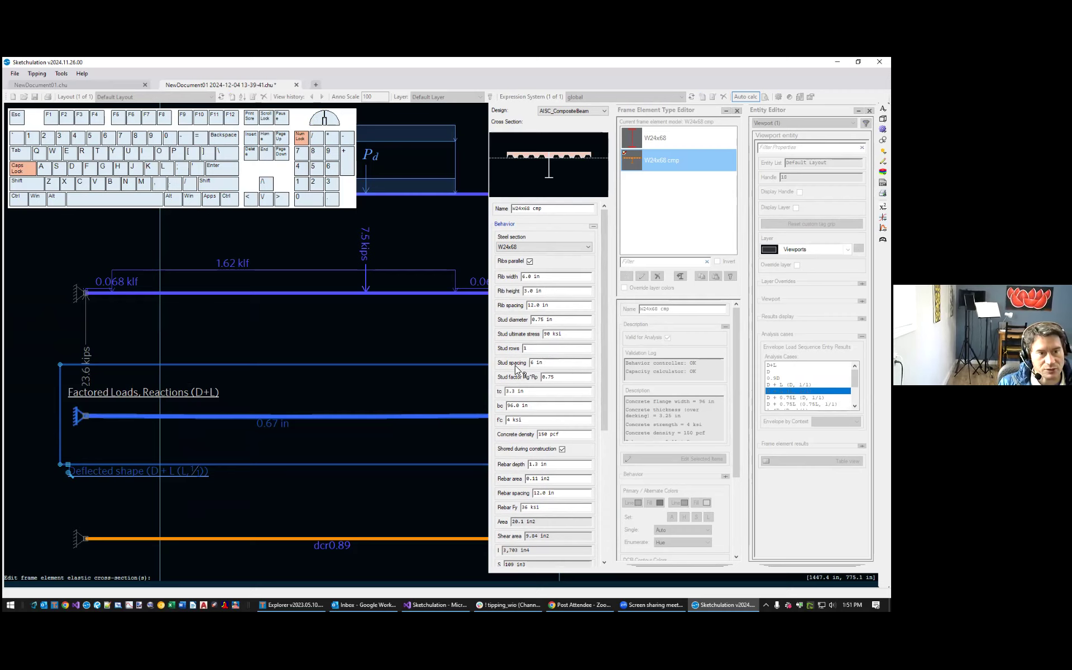
left_click(446, 348)
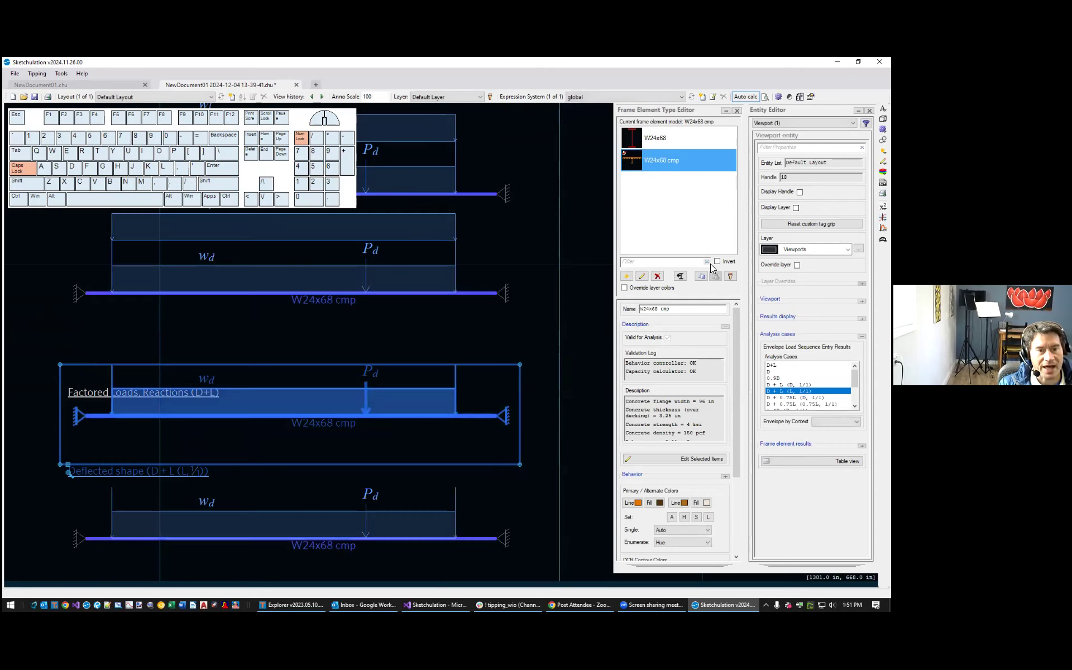
Examine the recalculated beam deflection in the deflected shape viewport and its list of analysis cases
scroll(422, 317, "down", 2)
key("Escape")
middle_click_drag(503, 297, 517, 350)
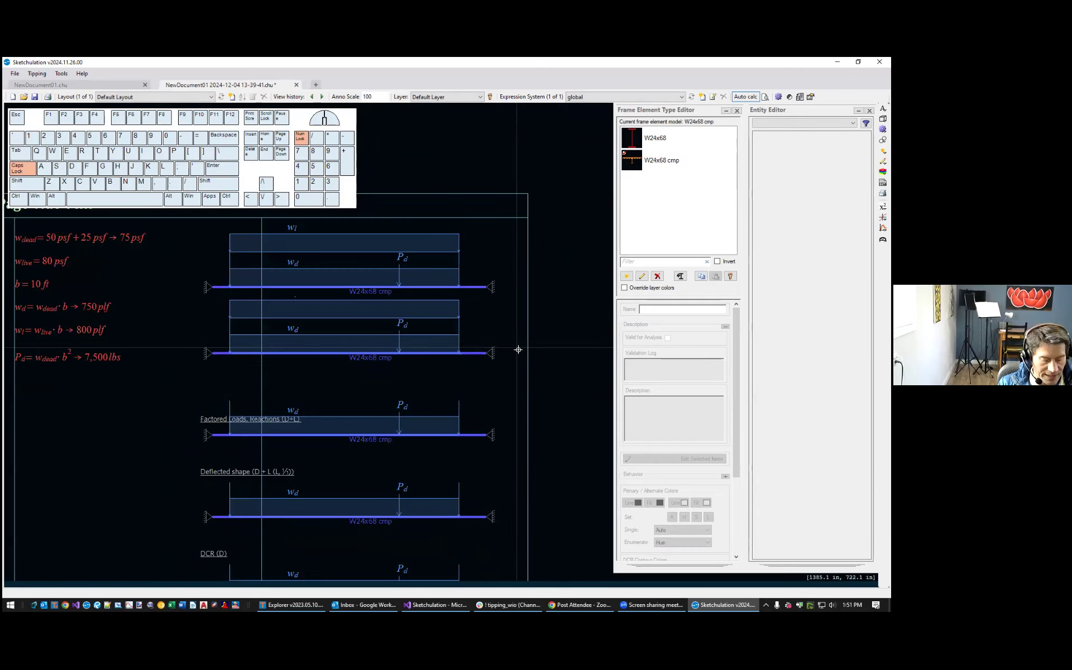
scroll(378, 446, "up", 2)
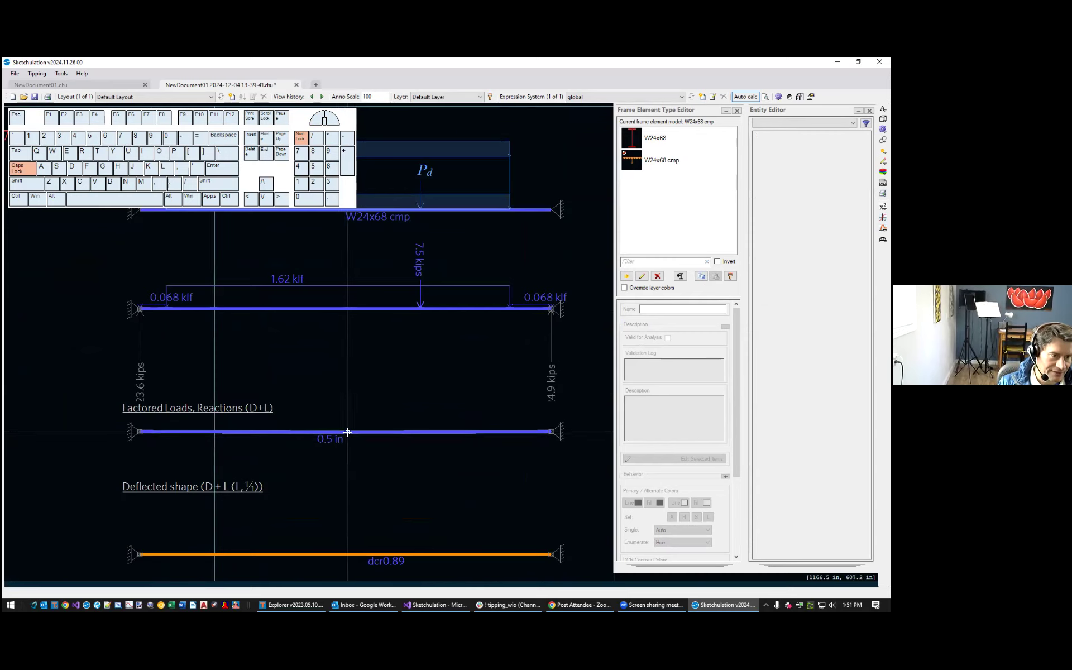
left_click(348, 432)
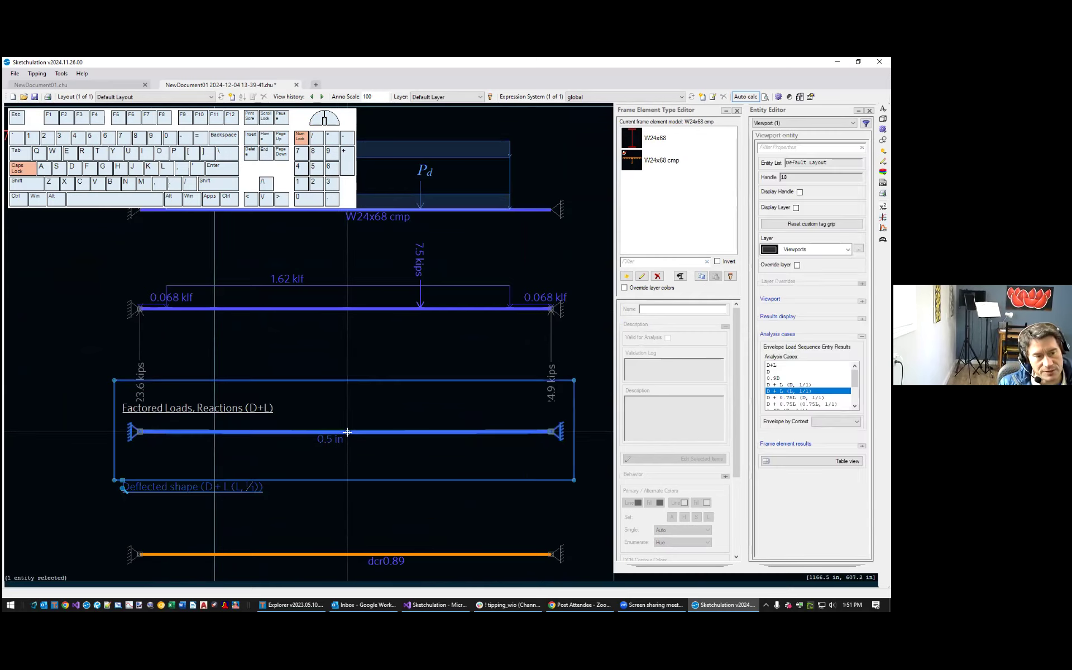
scroll(214, 387, "down", 3)
scroll(214, 387, "up", 1)
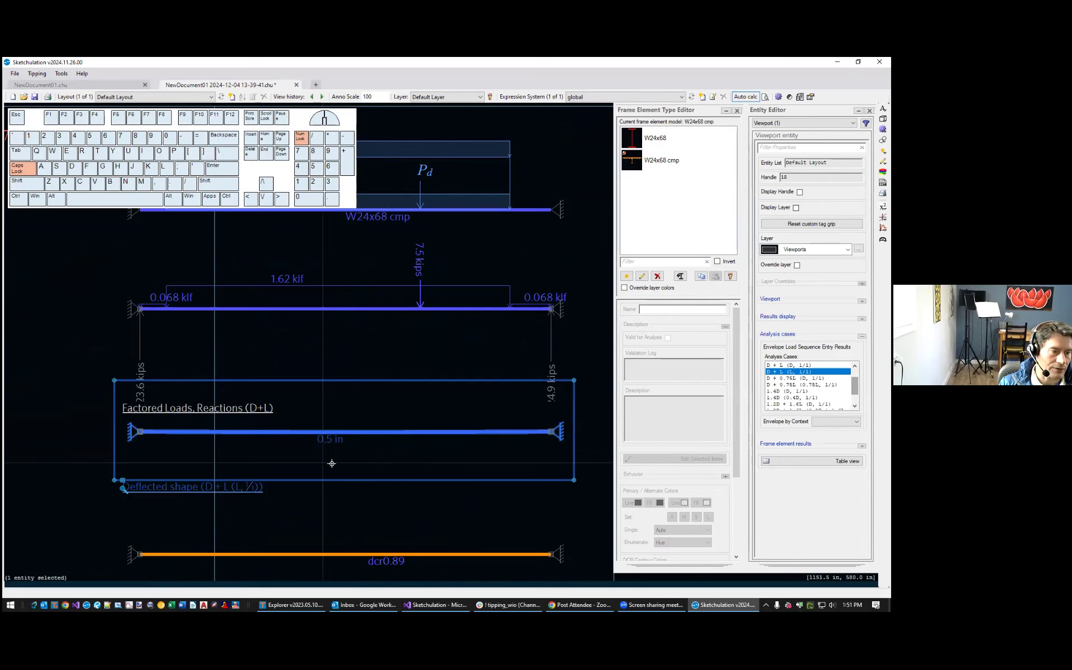
scroll(304, 461, "down", 1)
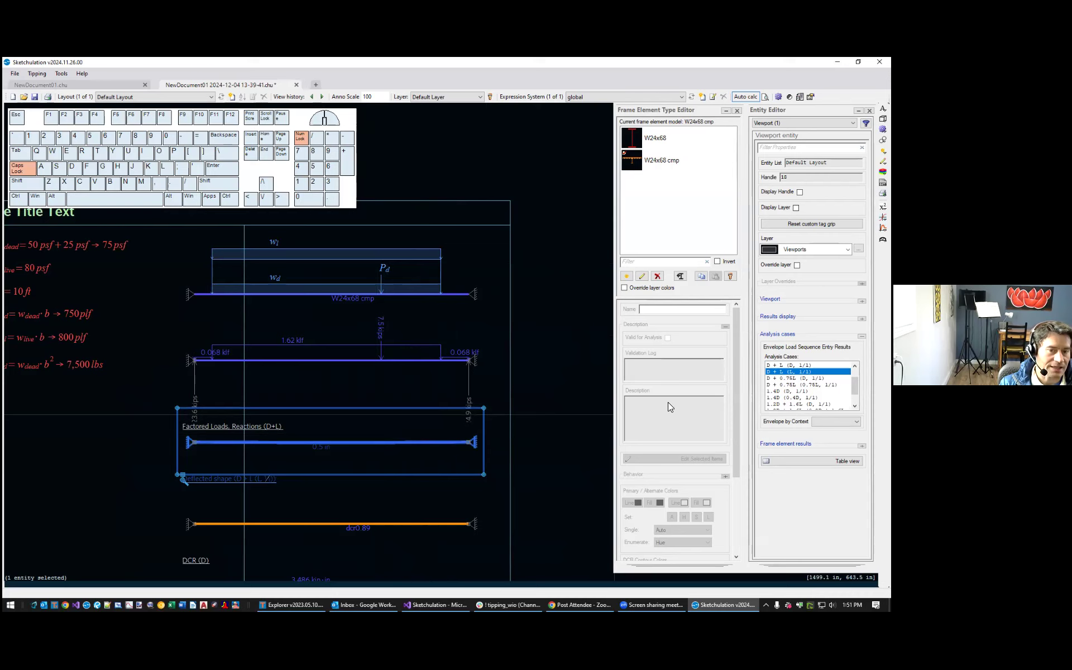
middle_click_drag(411, 416, 409, 432)
scroll(409, 457, "up", 2)
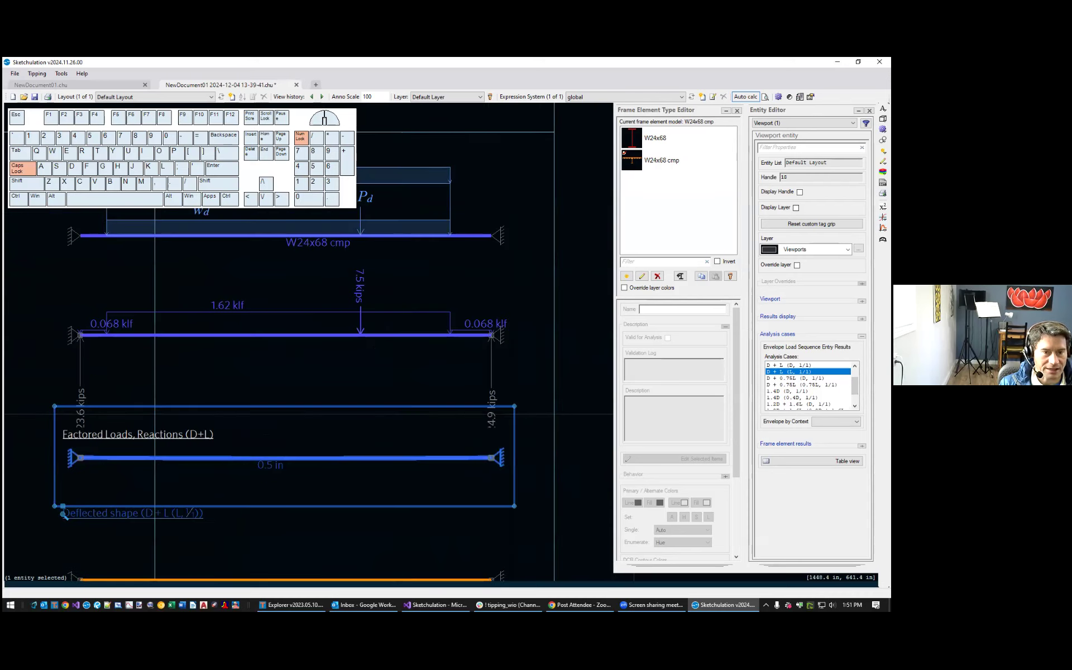
Compare the composite beam's dead load deflection under D + L (D, 1/1) with its live load deflection under D + L (L, 1/1)
left_click(789, 365)
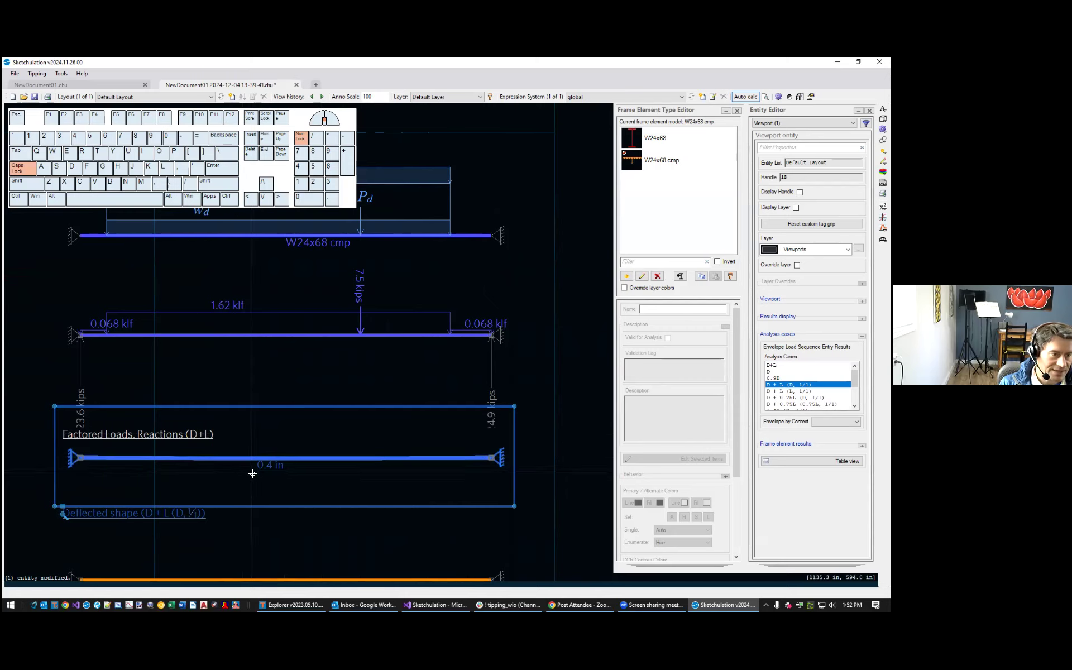
scroll(251, 471, "up", 2)
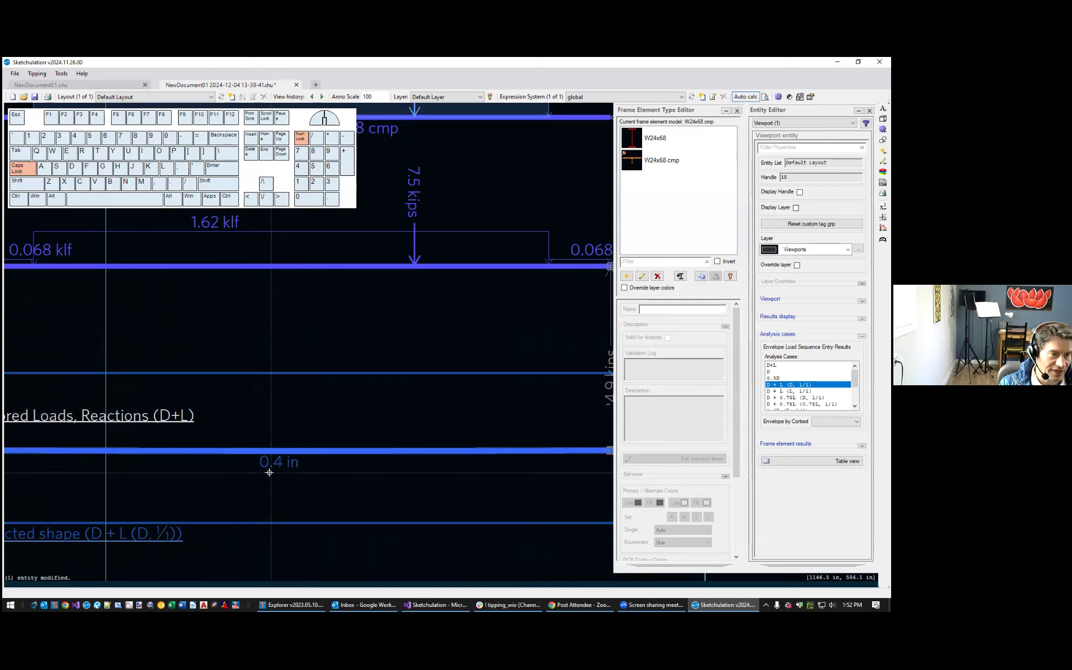
scroll(301, 477, "down", 2)
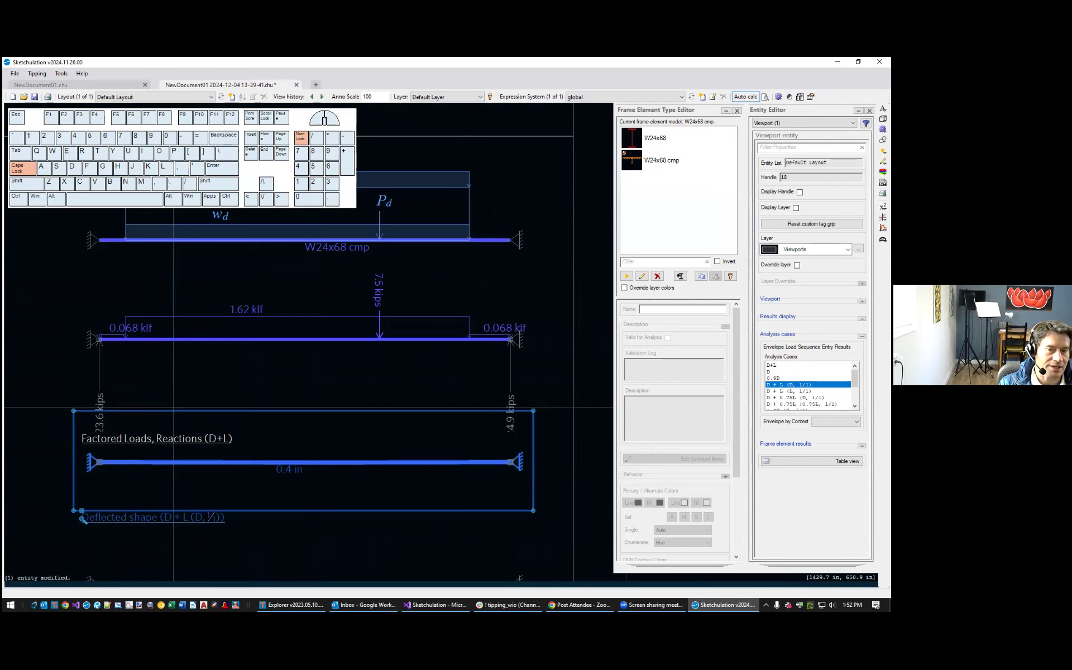
left_click(798, 392)
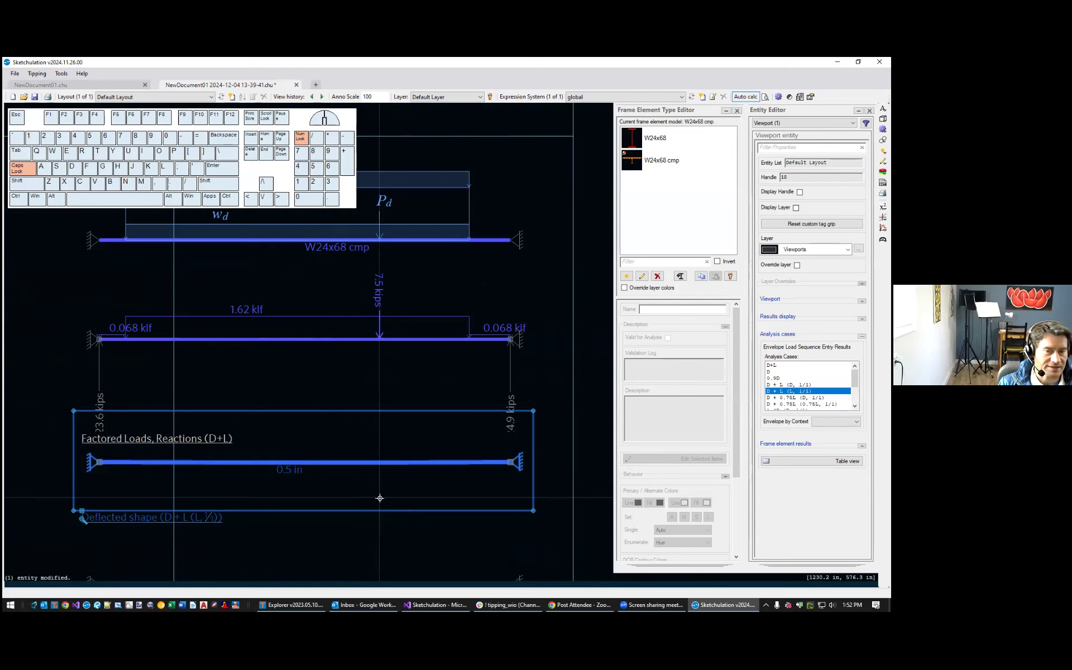
Clear the viewport selection and review the DCR, moment and shear force diagrams of the composite beam
scroll(379, 497, "down", 2)
scroll(270, 445, "down", 1)
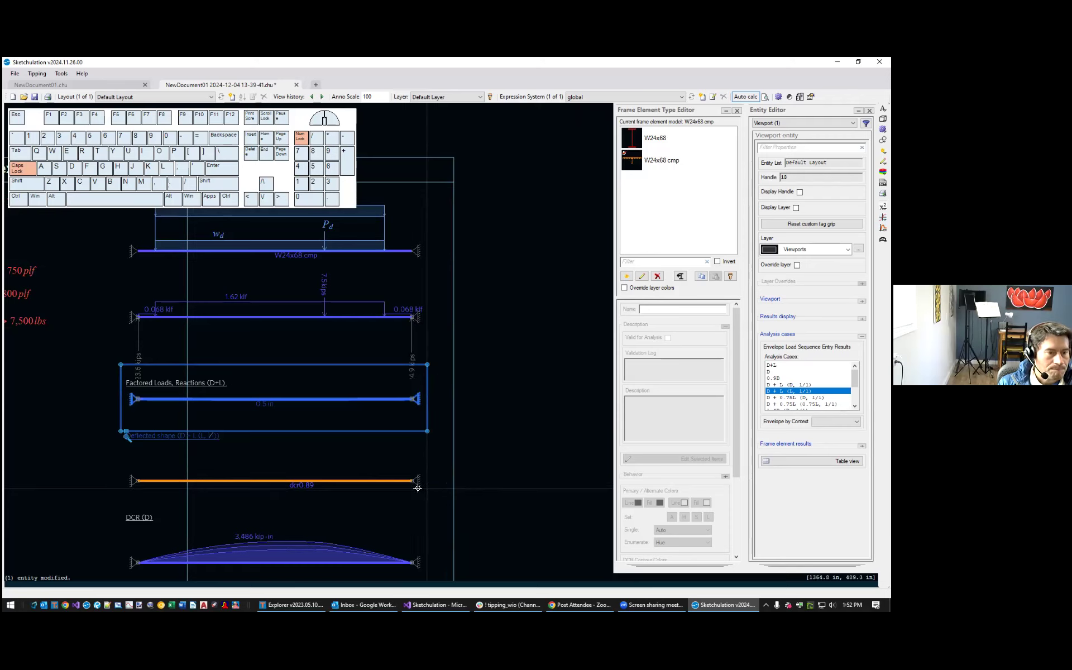
middle_click_drag(438, 477, 476, 424)
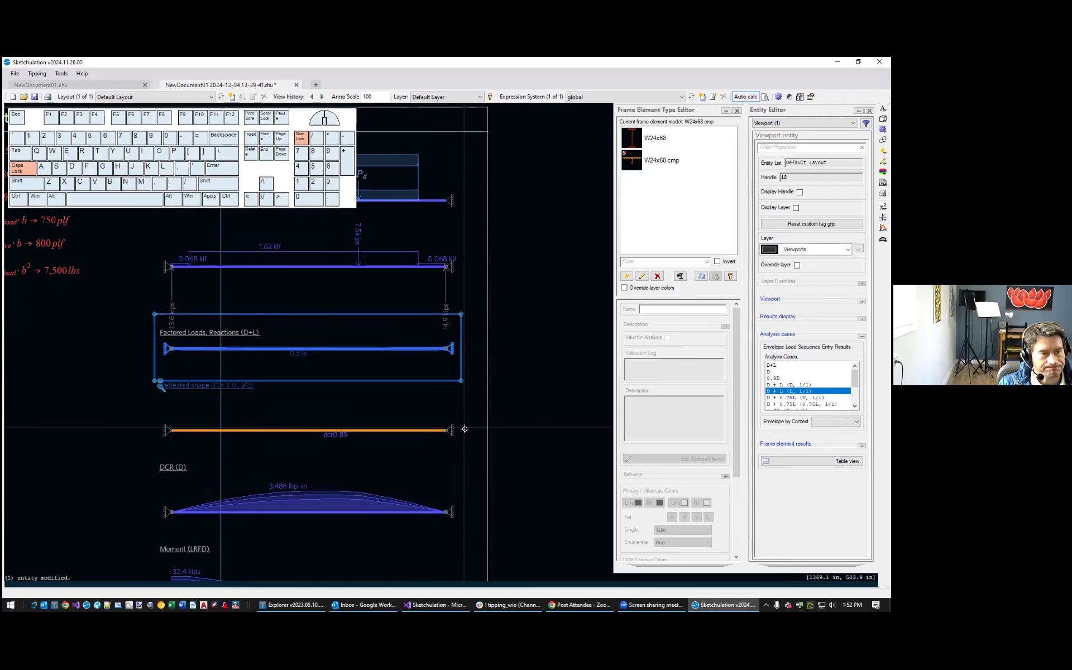
mouse_move(474, 364)
middle_mouse_down()
mouse_move(521, 395)
mouse_move(538, 384)
middle_mouse_up()
key("Escape")
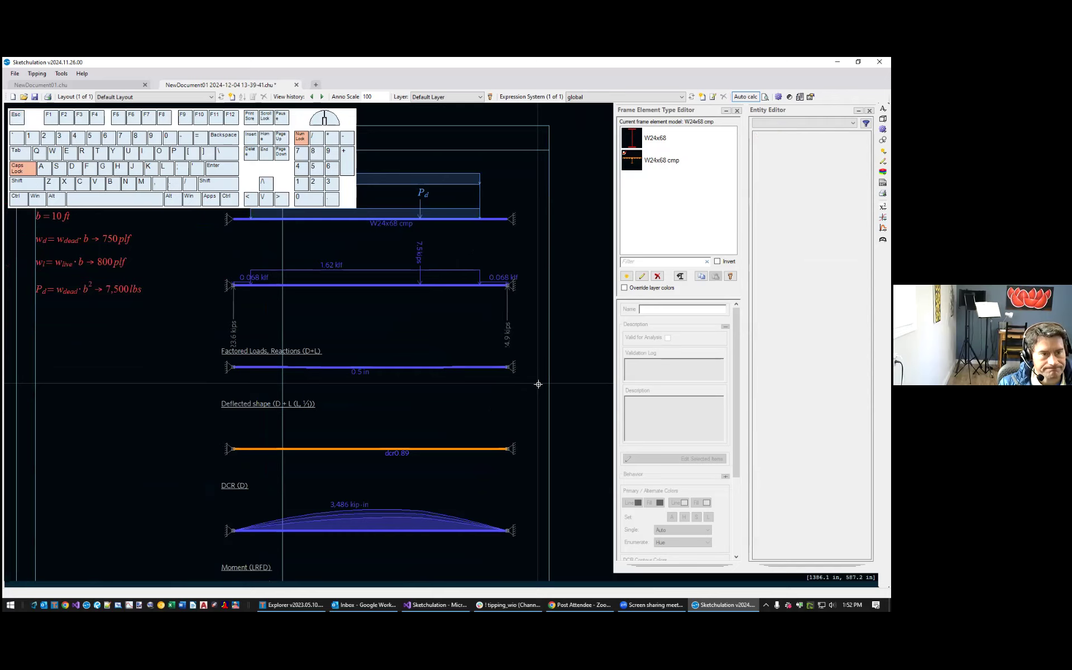
scroll(472, 284, "down", 2)
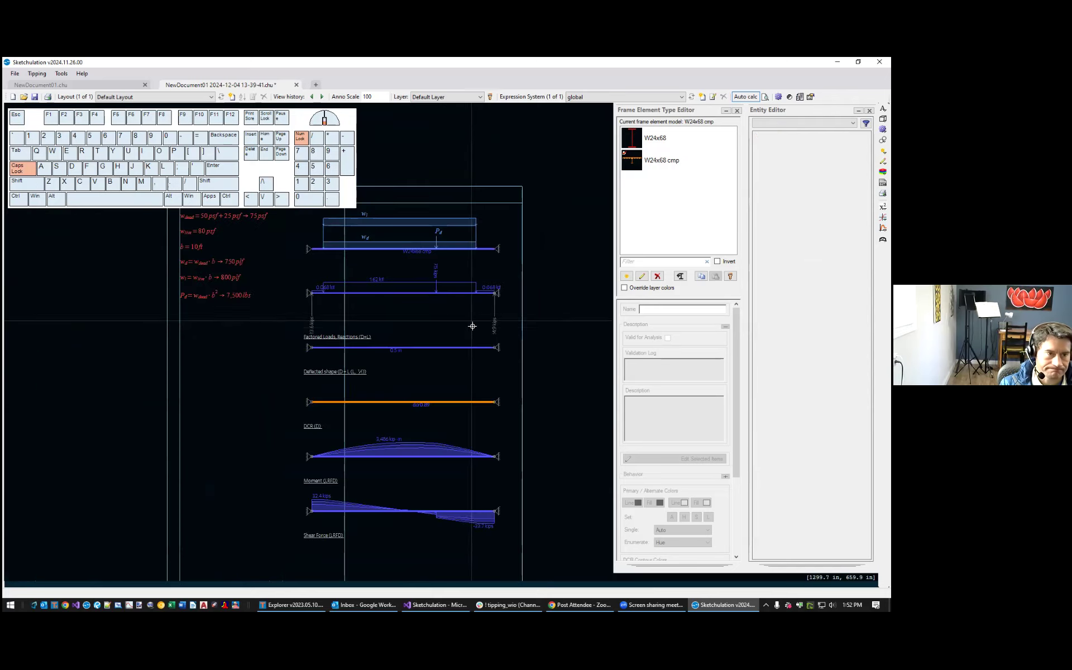
middle_click_drag(444, 335, 479, 394)
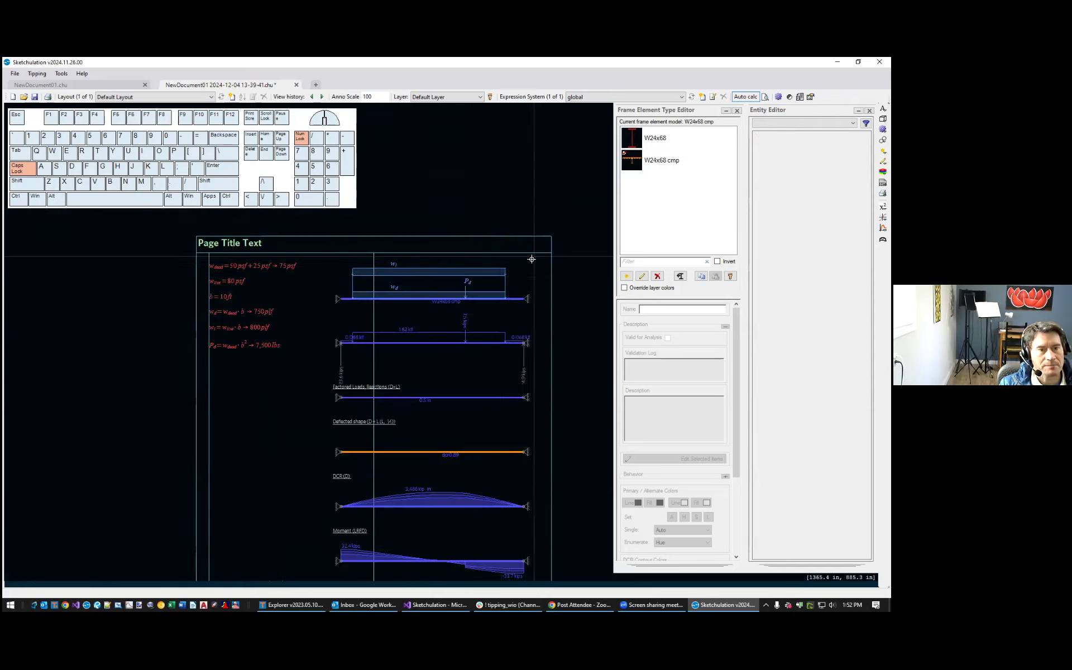
Close the Frame Element Type Editor and Entity Editor and review the full sheet of beam diagrams
scroll(505, 292, "up", 1)
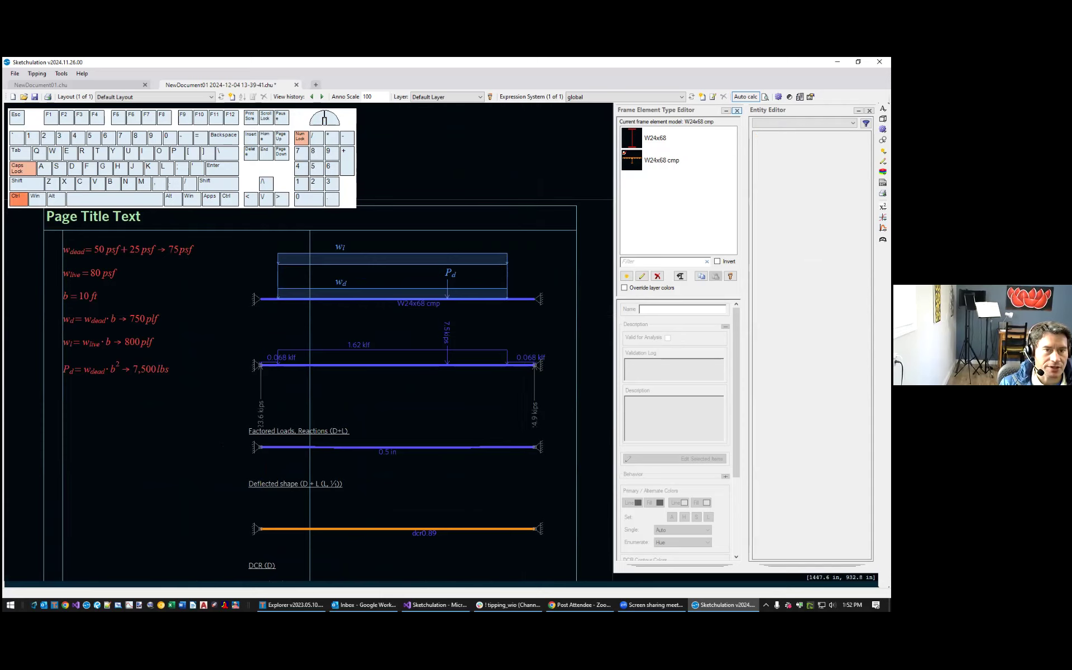
left_click(737, 110, "ctrl")
middle_click_drag(516, 310, 645, 244)
scroll(627, 532, "down", 1)
middle_click_drag(627, 532, 642, 353)
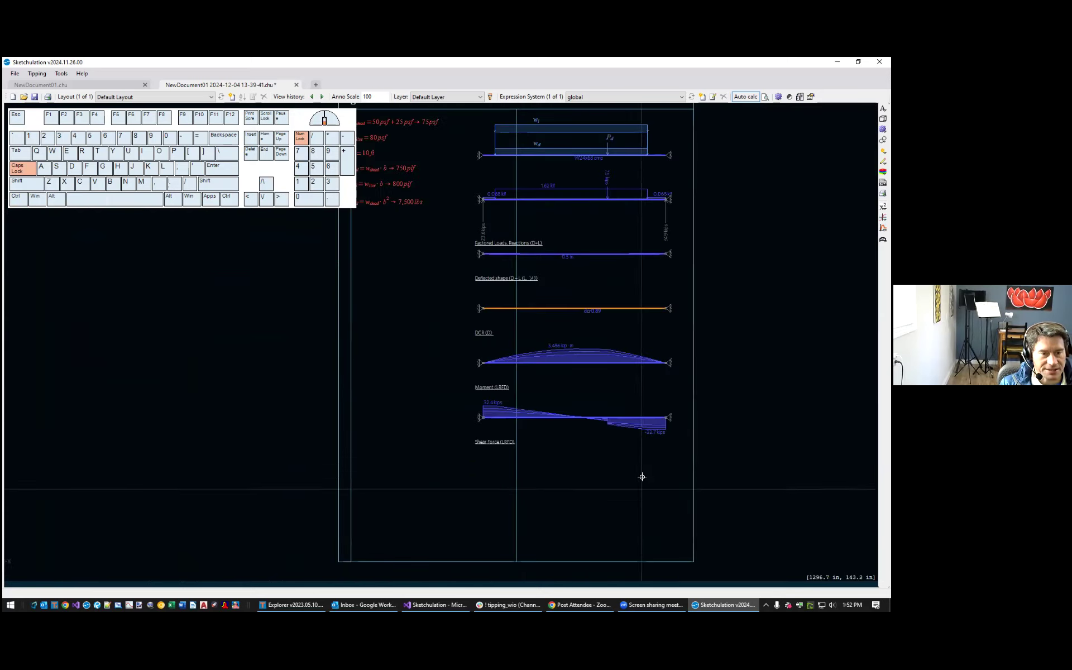
middle_click_drag(629, 298, 628, 374)
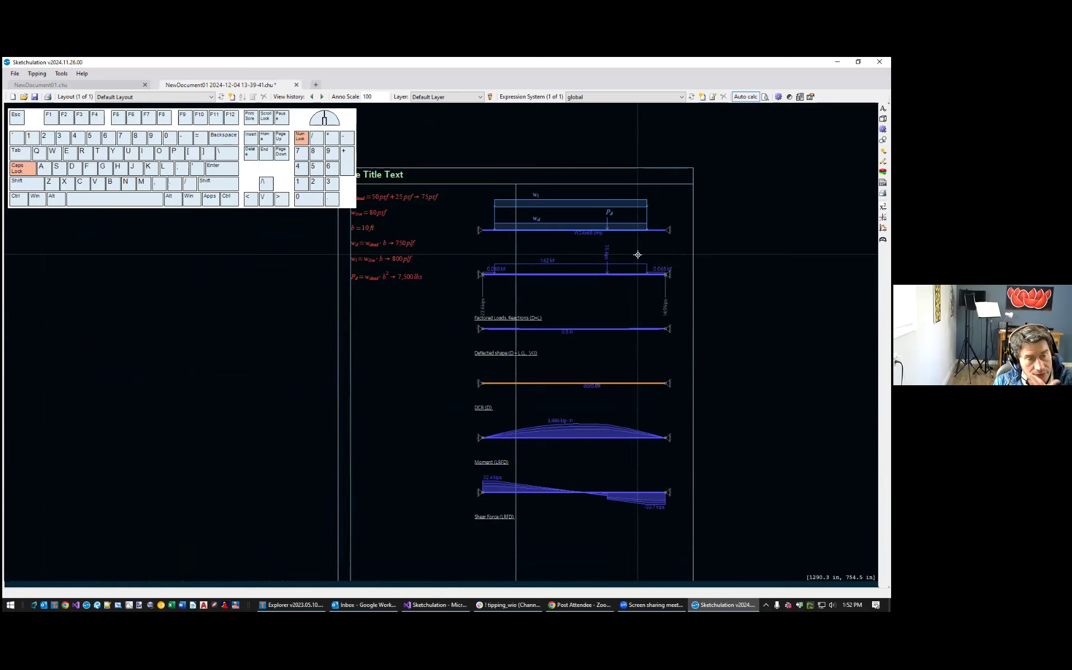
Assign the entity tag bm to the W24x68 cmp beam in the uppermost load diagram
scroll(643, 228, "up", 1)
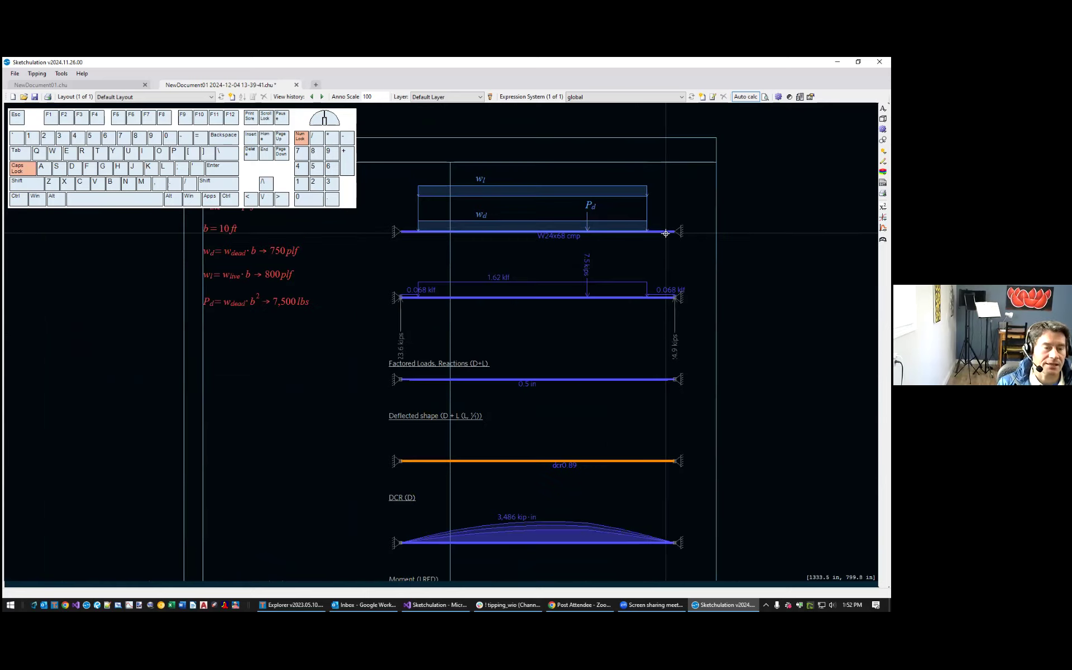
left_click(660, 229)
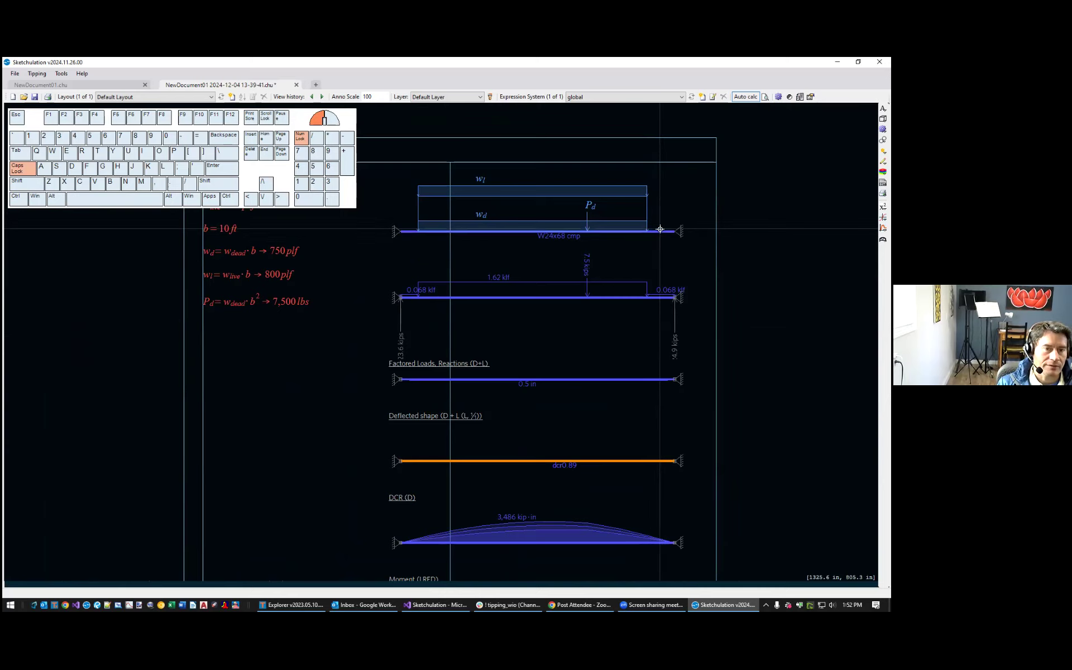
left_click(658, 235)
middle_click_drag(419, 346, 470, 403)
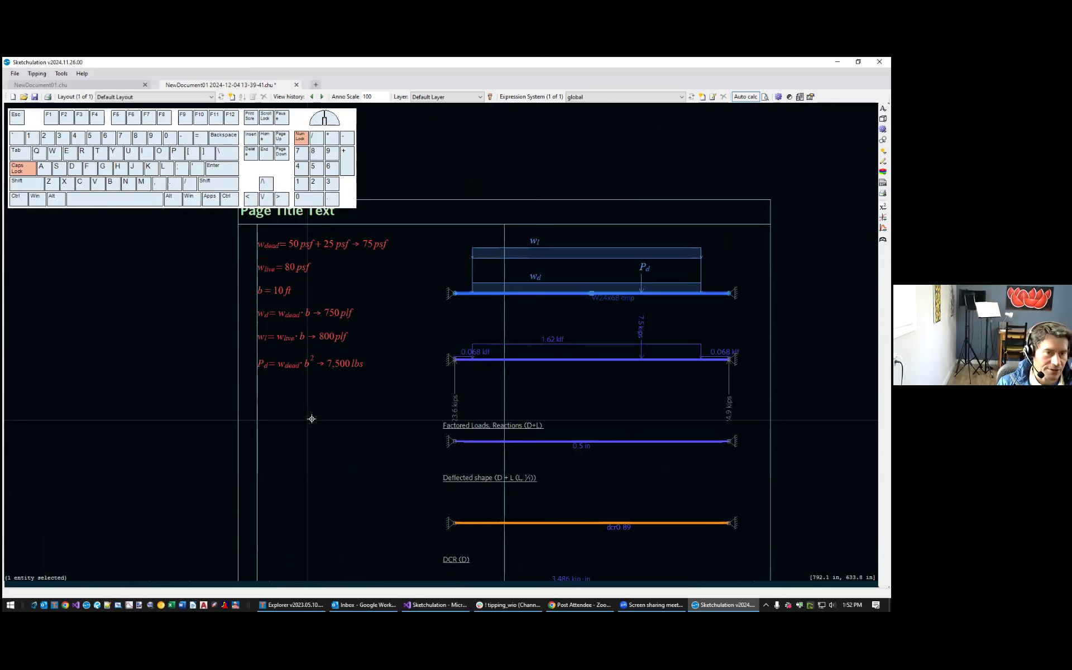
scroll(677, 287, "up", 1)
middle_click_drag(718, 311, 588, 332)
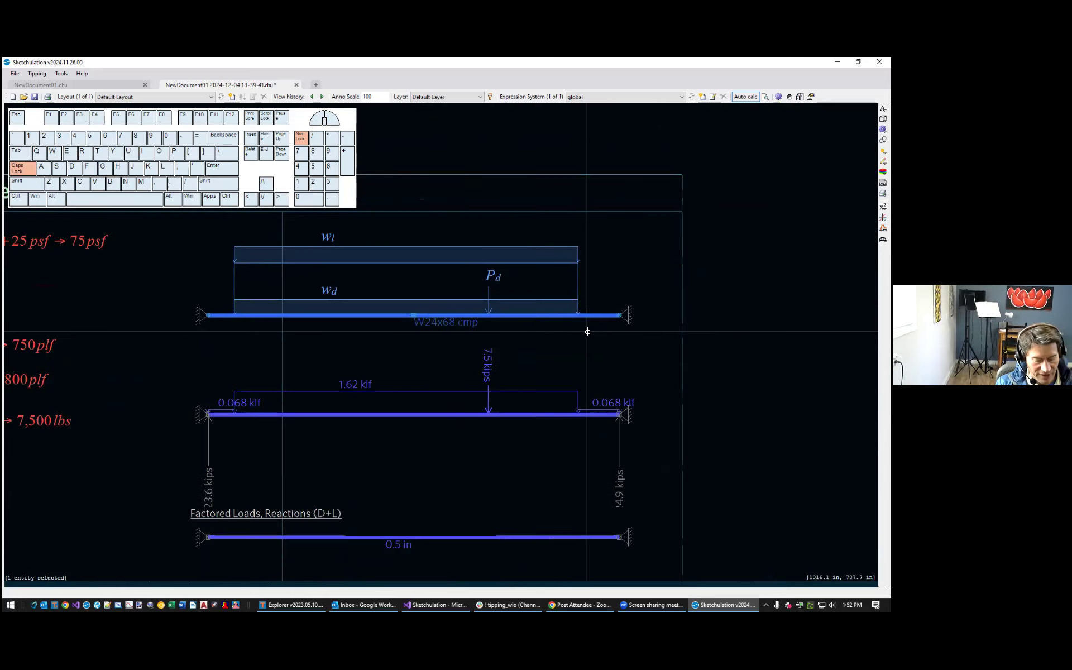
type("ENTI")
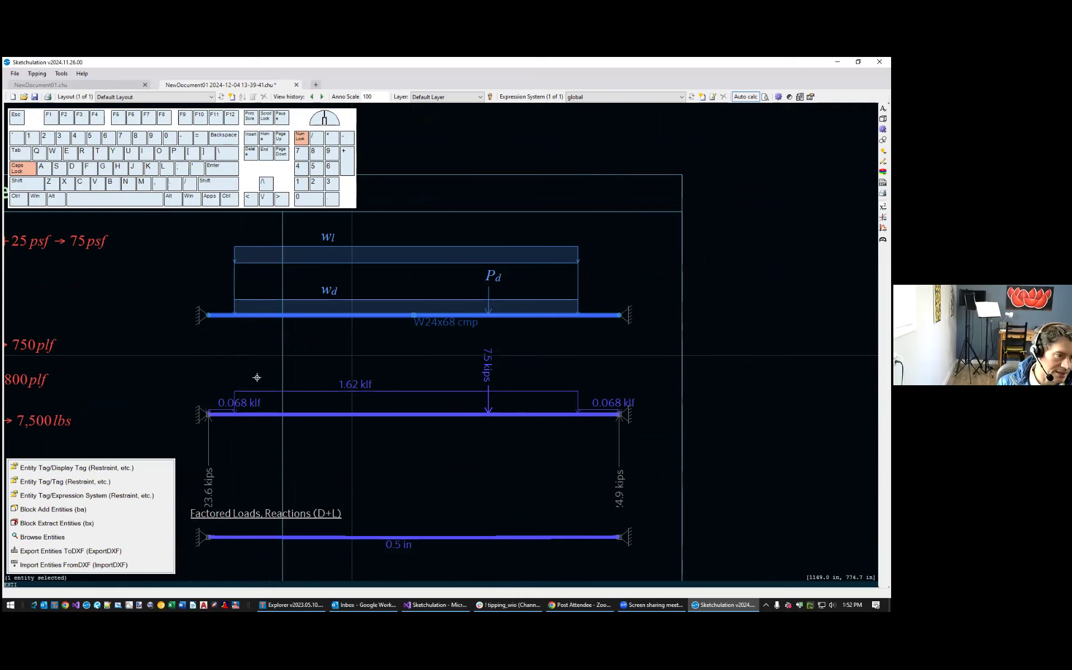
left_click(77, 488)
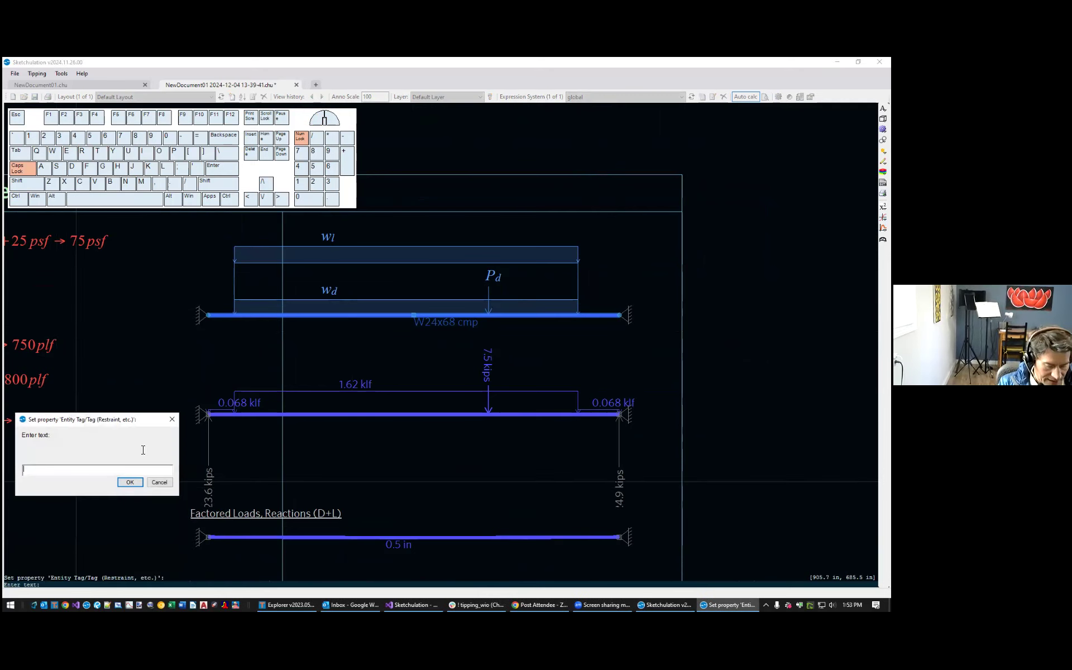
type("BM")
key("Caps_Lock")
key("BackSpace")
key("BackSpace")
type("bm")
left_click(130, 484)
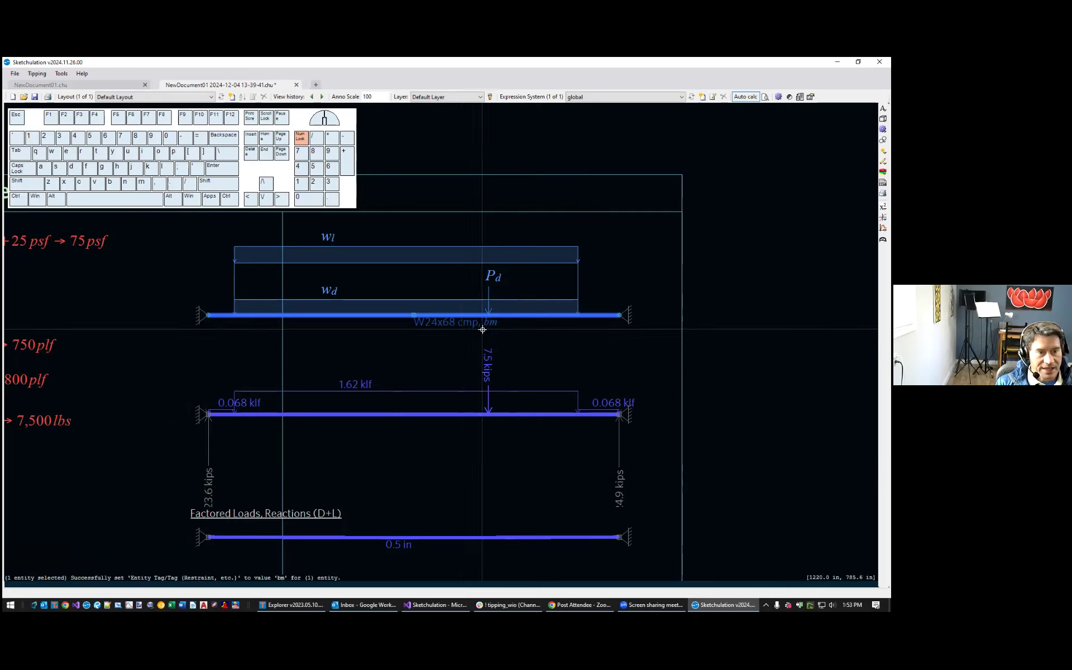
Insert a math expression below the P_d expression that defines M_u with the elRes function
scroll(482, 329, "up", 2)
scroll(519, 335, "down", 5)
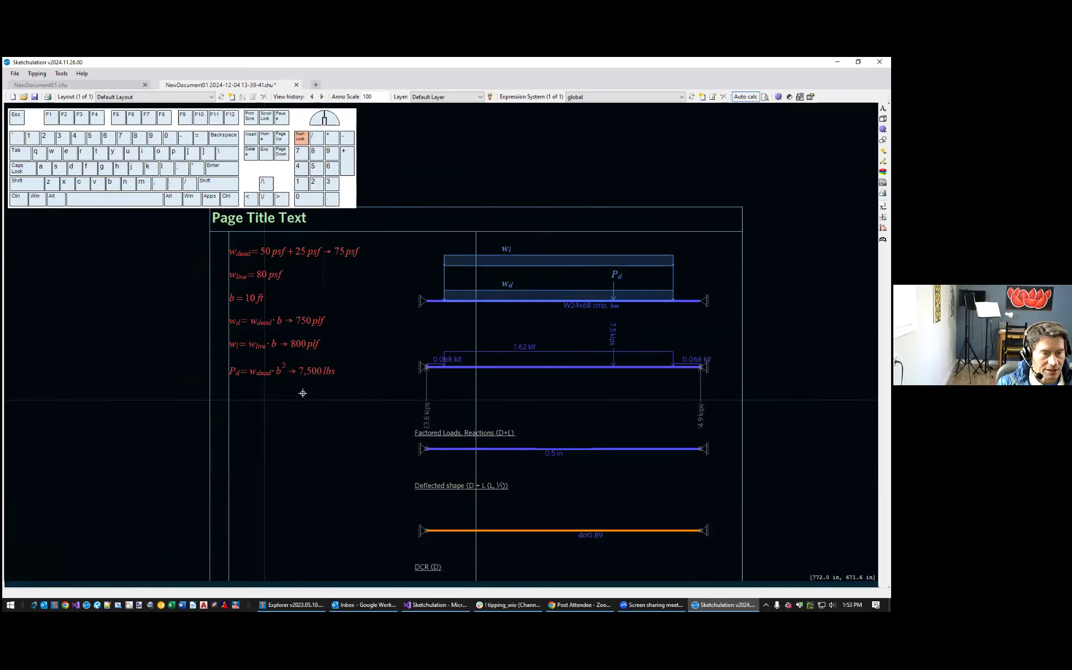
scroll(257, 433, "up", 1)
scroll(257, 435, "down", 1)
middle_click_drag(257, 435, 266, 399)
type("xt")
key("Return")
left_click(233, 389)
type("M")
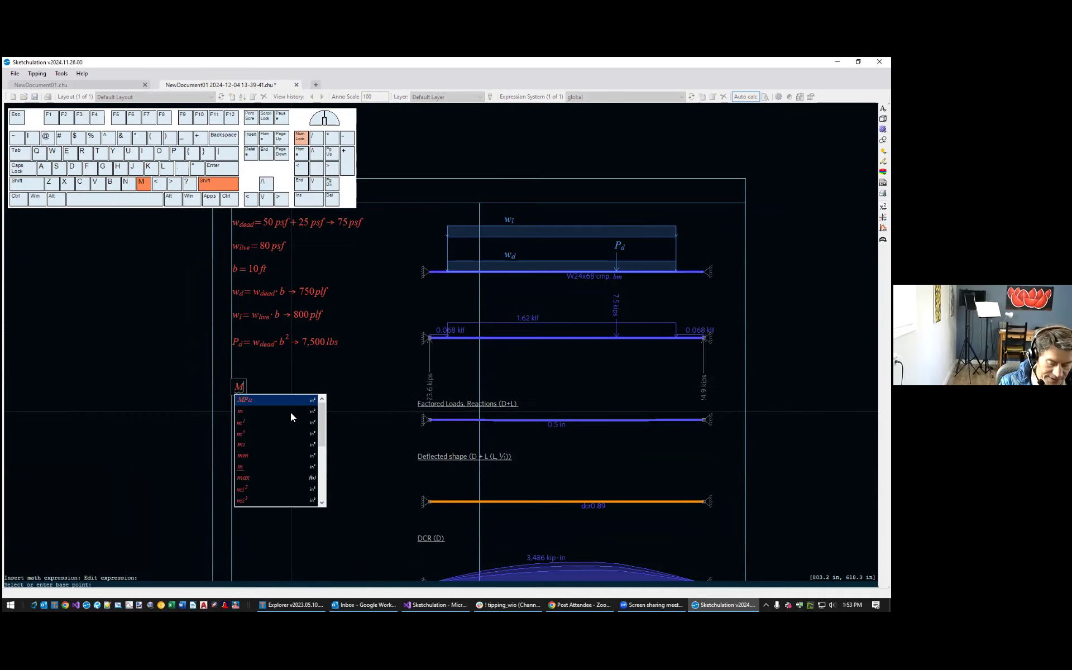
type("_u=el")
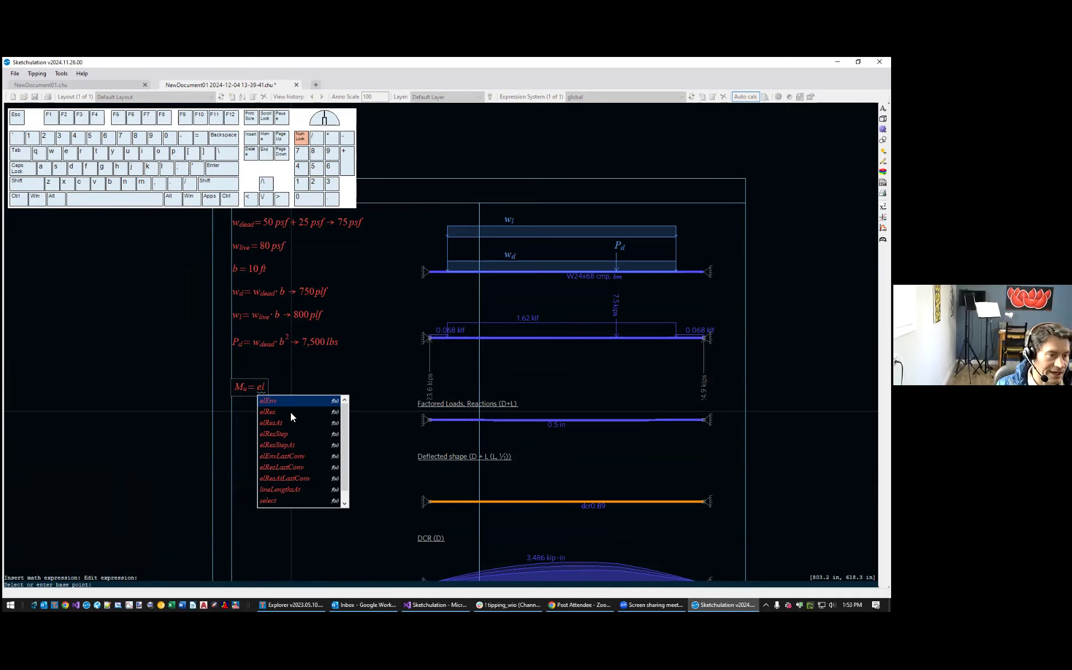
key("Down")
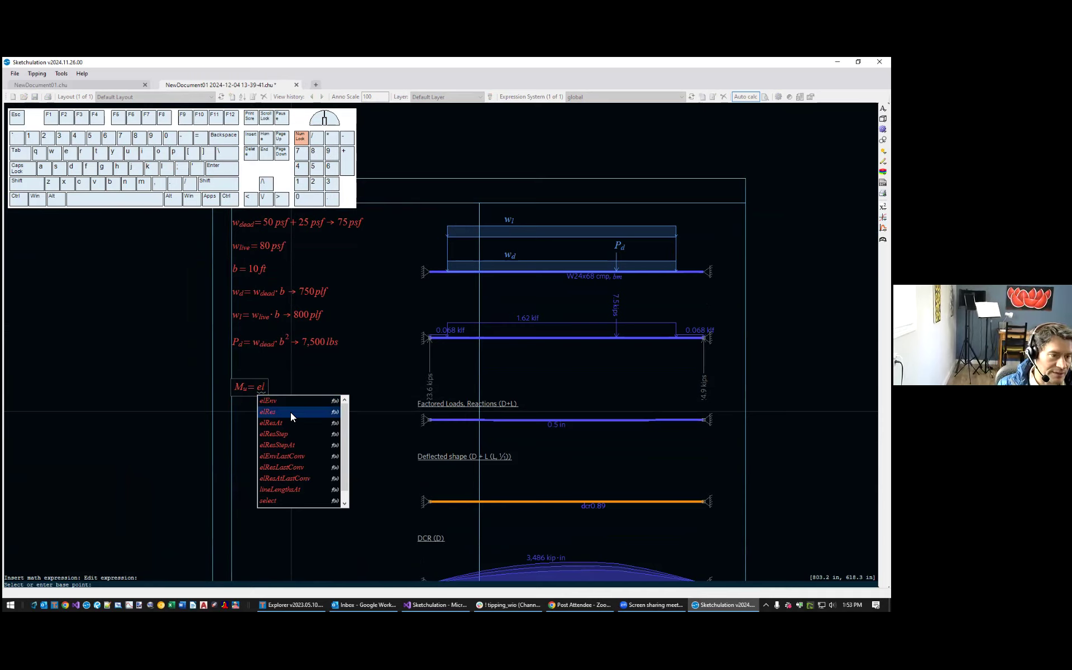
key("Up")
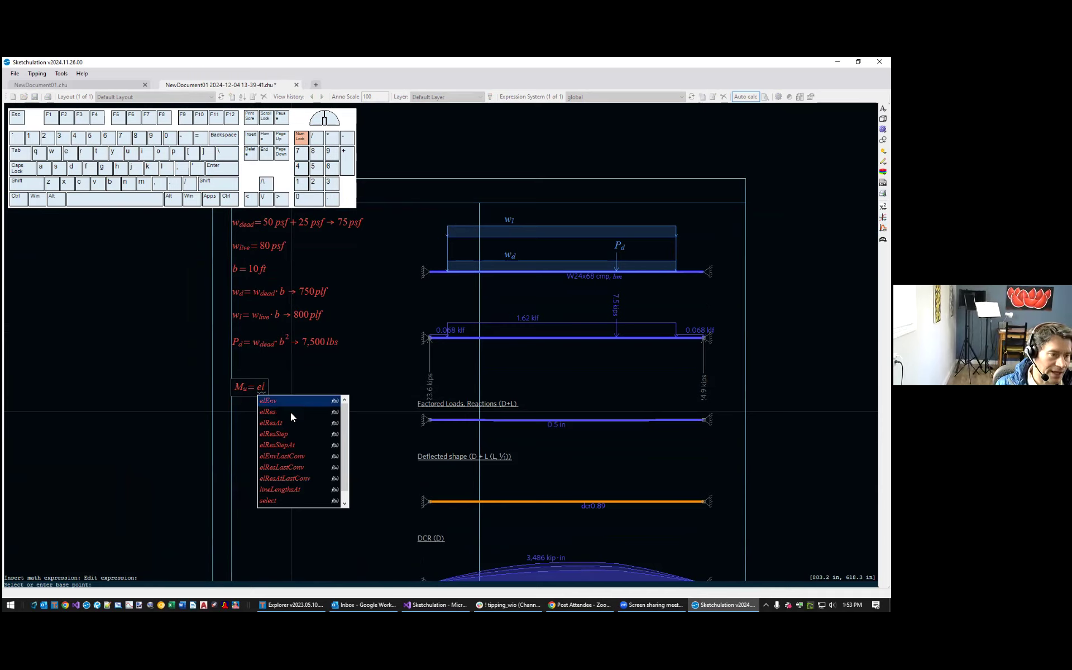
key("Down")
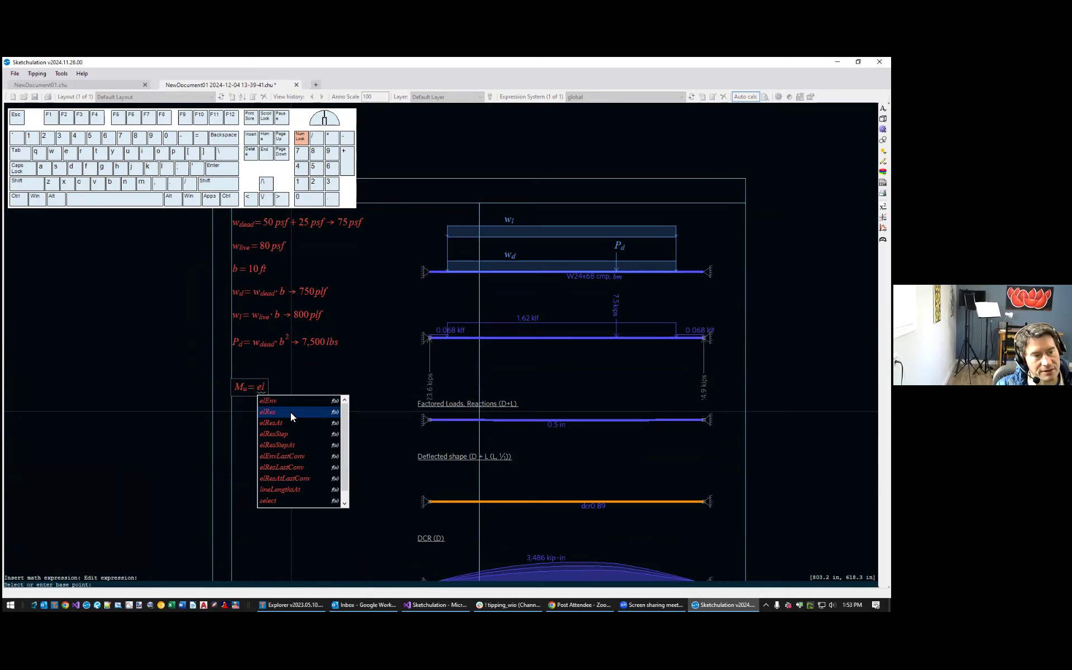
key("Tab")
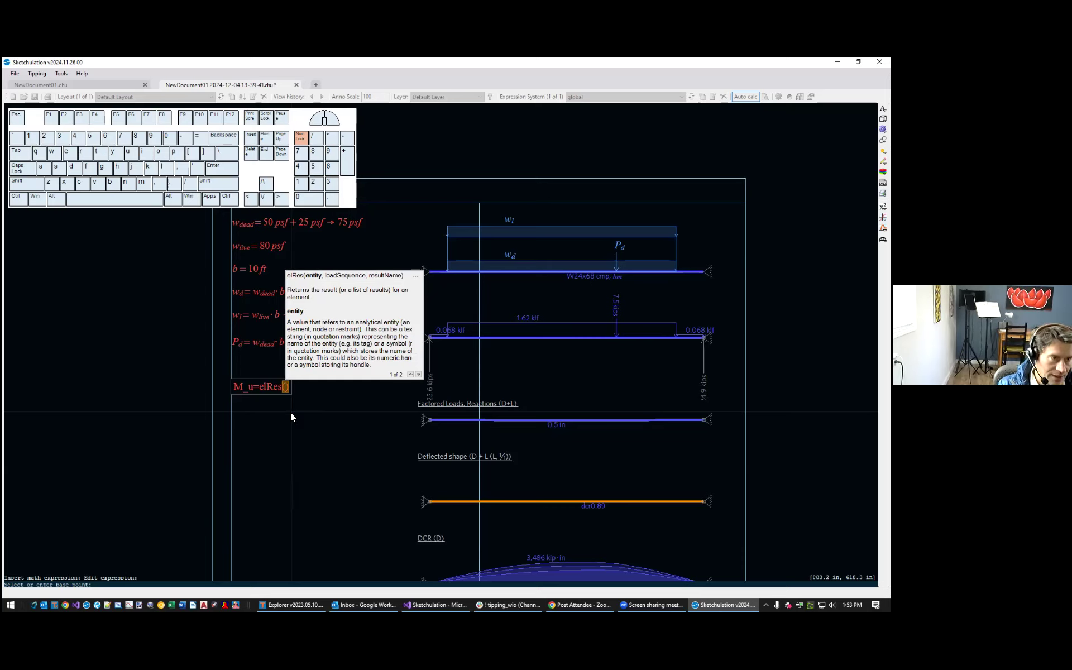
Enter bm as the entity and "1.2D + 1.6L" as the load sequence of the elRes function
type("bm")
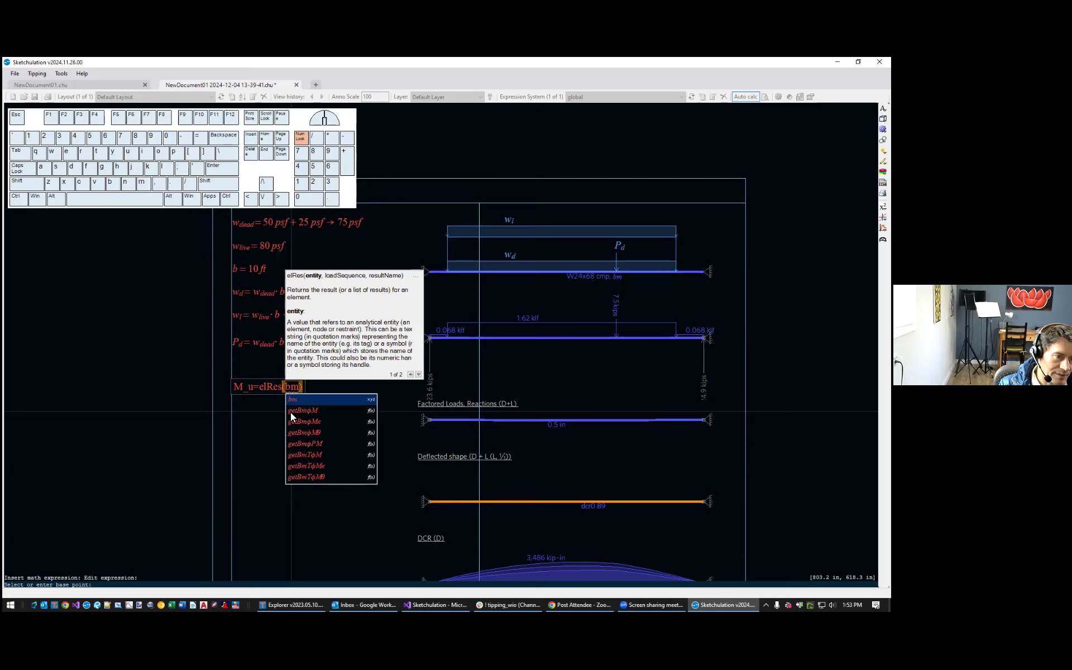
type(",")
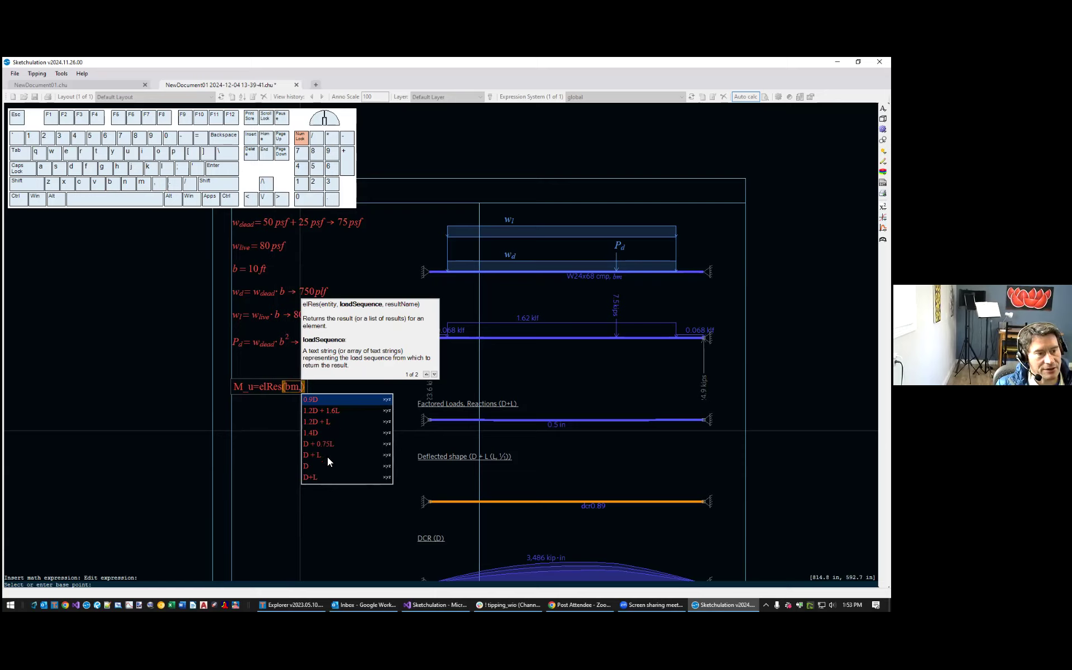
left_click(336, 412)
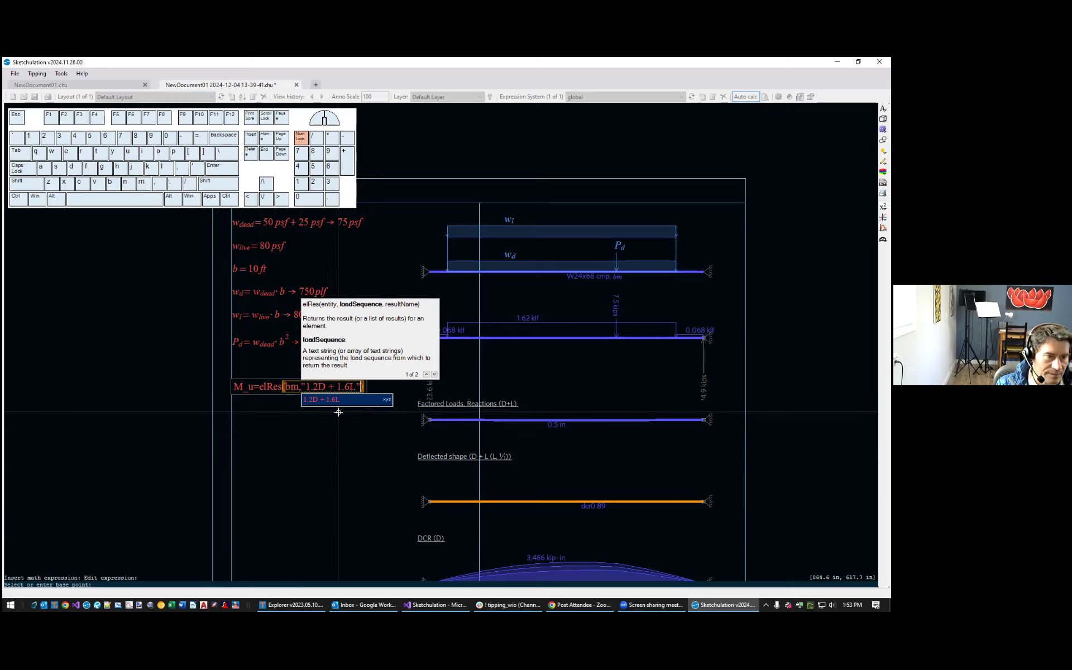
type(", ")
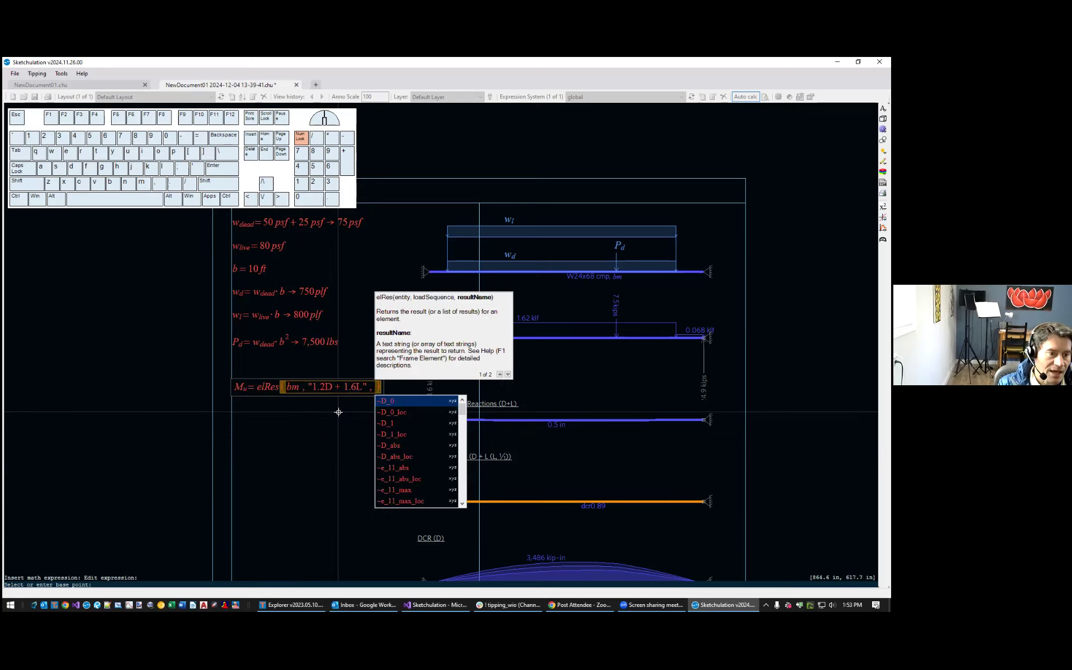
Choose "M_abs" as the elRes result name and finish the M_u expression with -> to evaluate it
type("M")
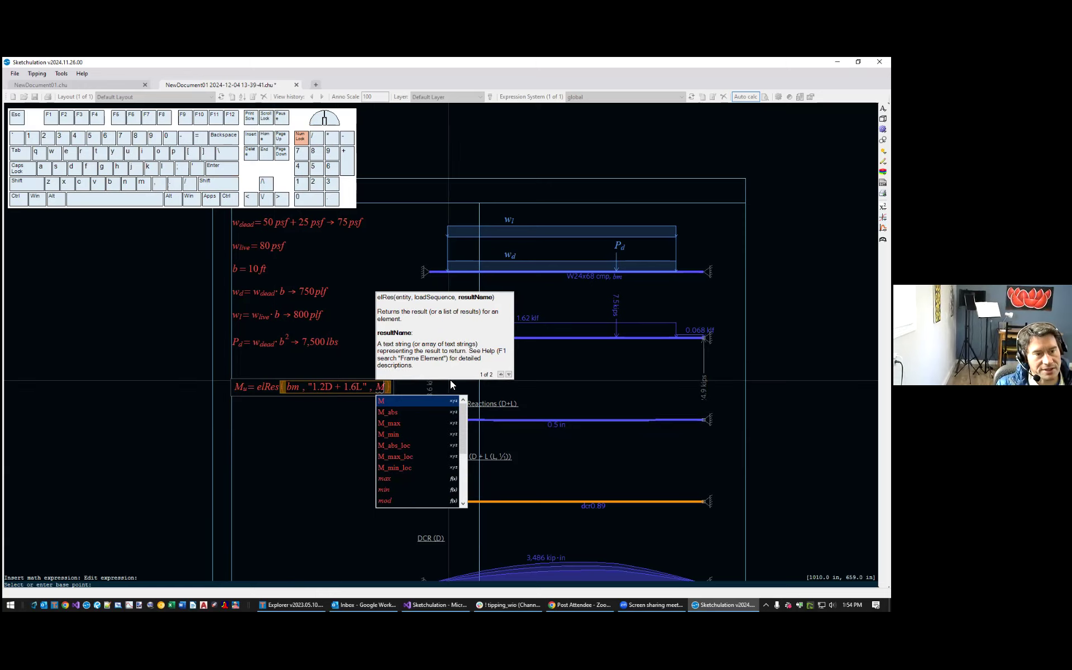
left_click_drag(485, 359, 400, 361)
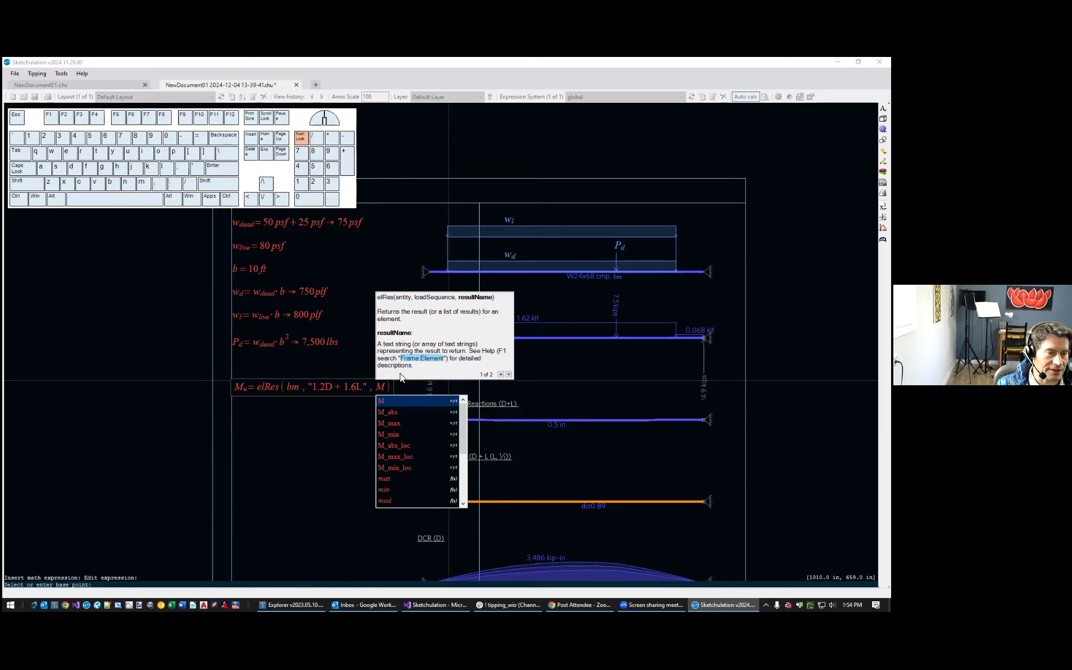
left_click(387, 389)
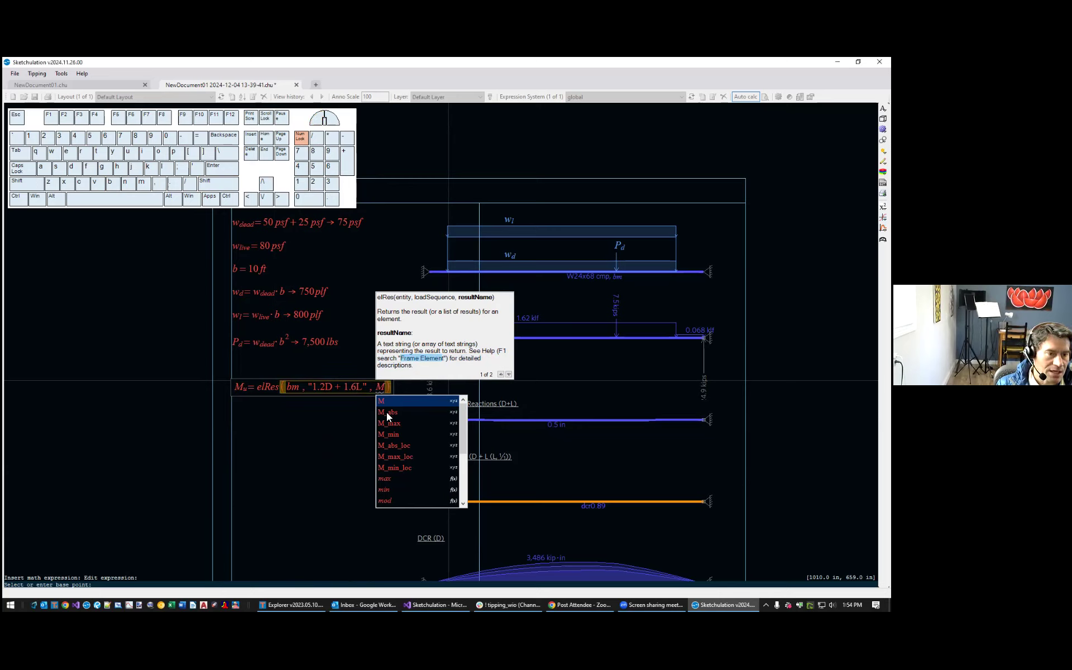
left_click(386, 413)
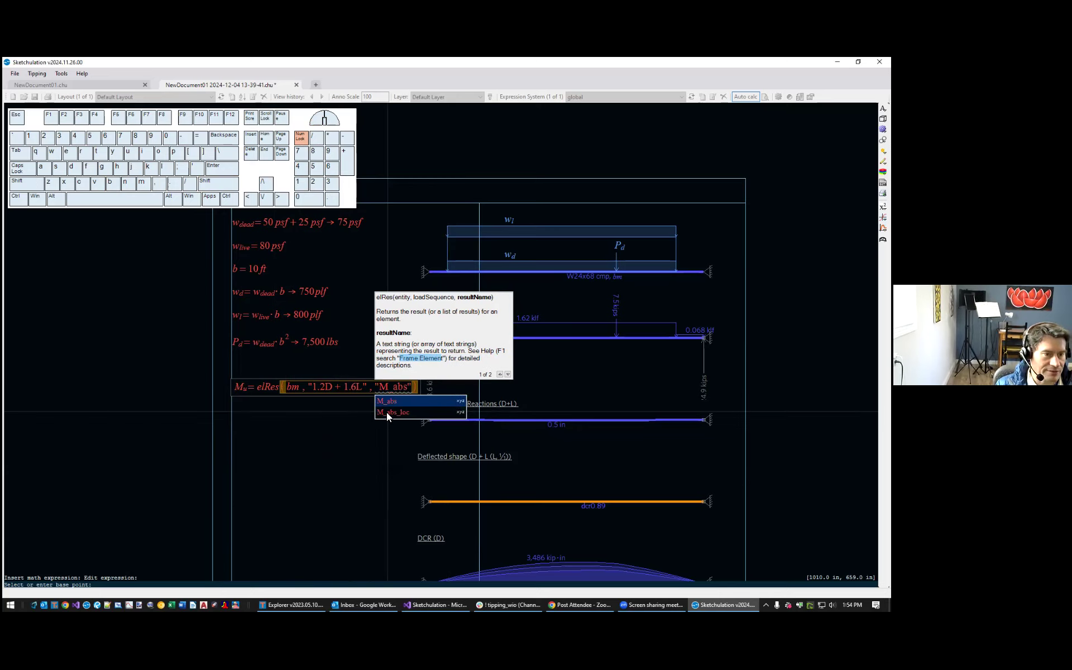
key("End")
type("->")
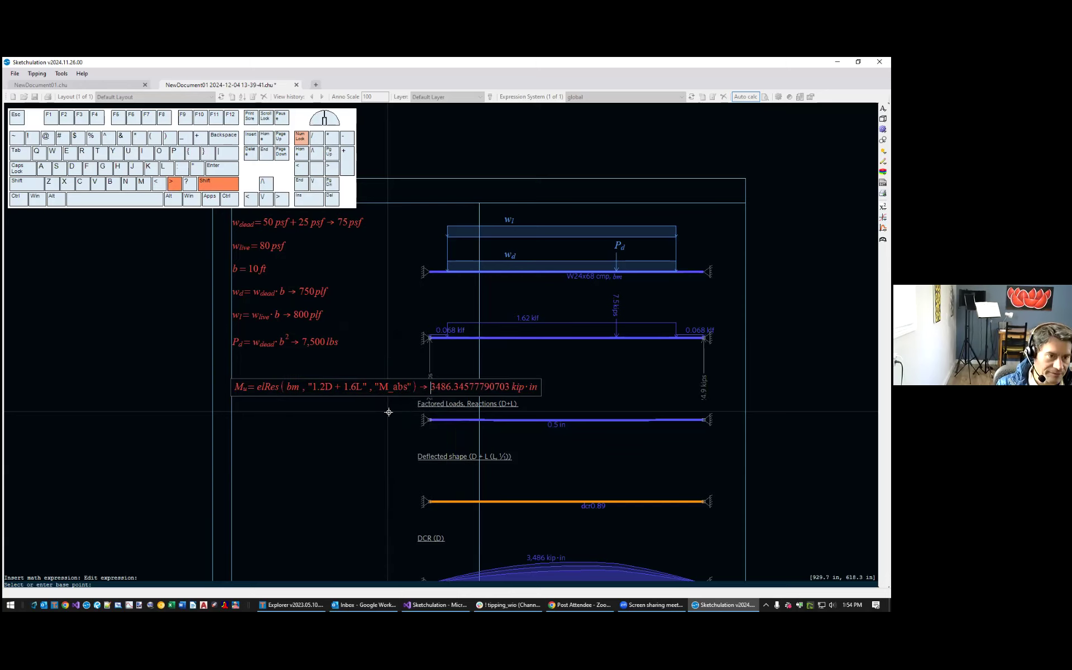
left_click(310, 443)
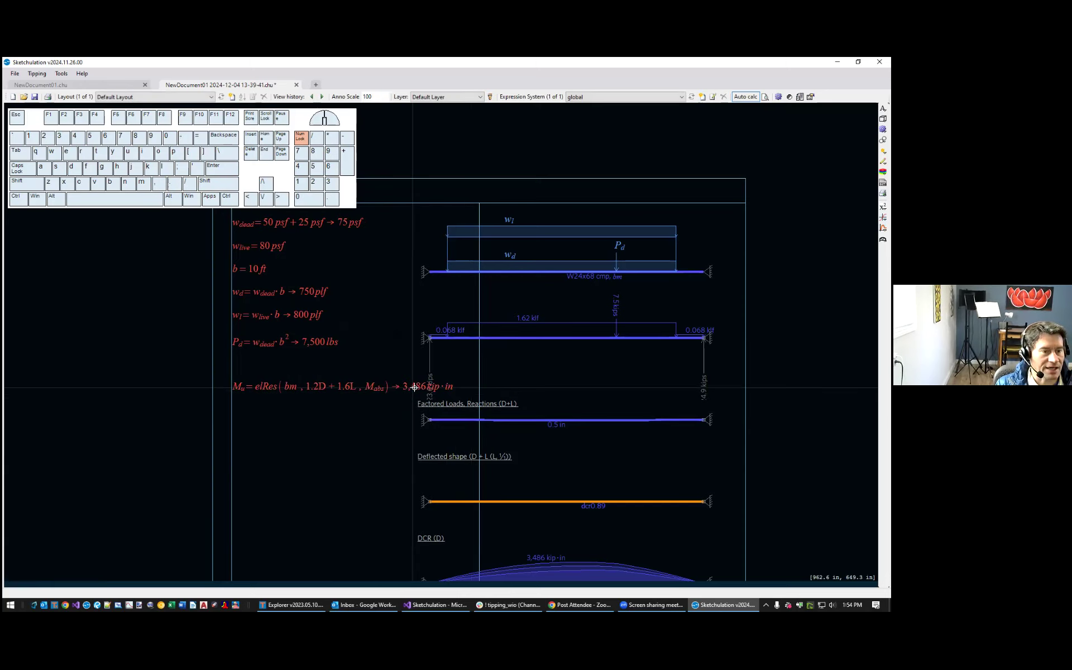
Move the M_u expression straight down along the column's margin line, clear of the factored loads diagram
scroll(412, 385, "up", 3)
left_click(224, 386)
scroll(224, 386, "down", 1)
middle_click_drag(225, 386, 313, 342)
left_click(169, 344)
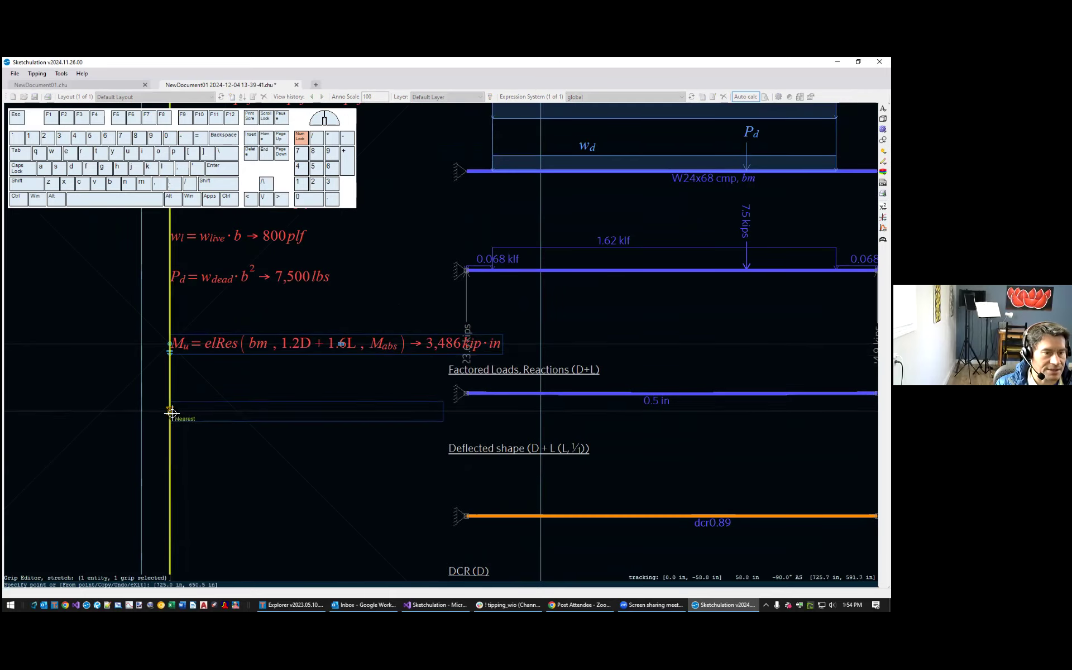
left_click(172, 420)
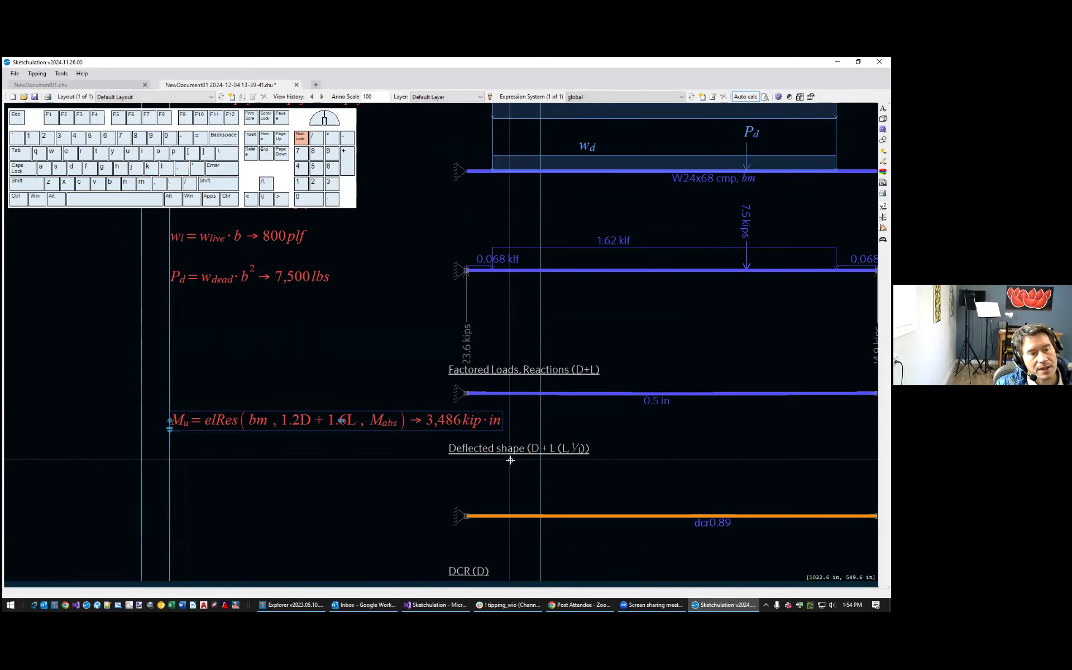
Compare the evaluated M_u expression with the peak value in the Moment (LRFD) diagram
scroll(515, 471, "down", 1)
middle_click_drag(514, 471, 515, 414)
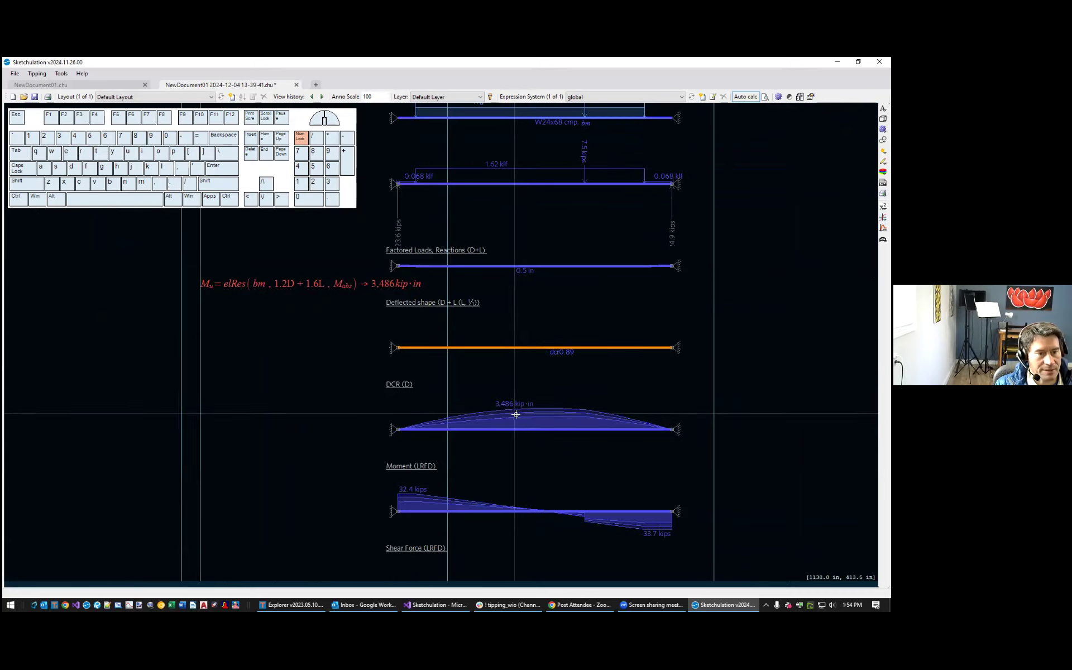
left_click(532, 435)
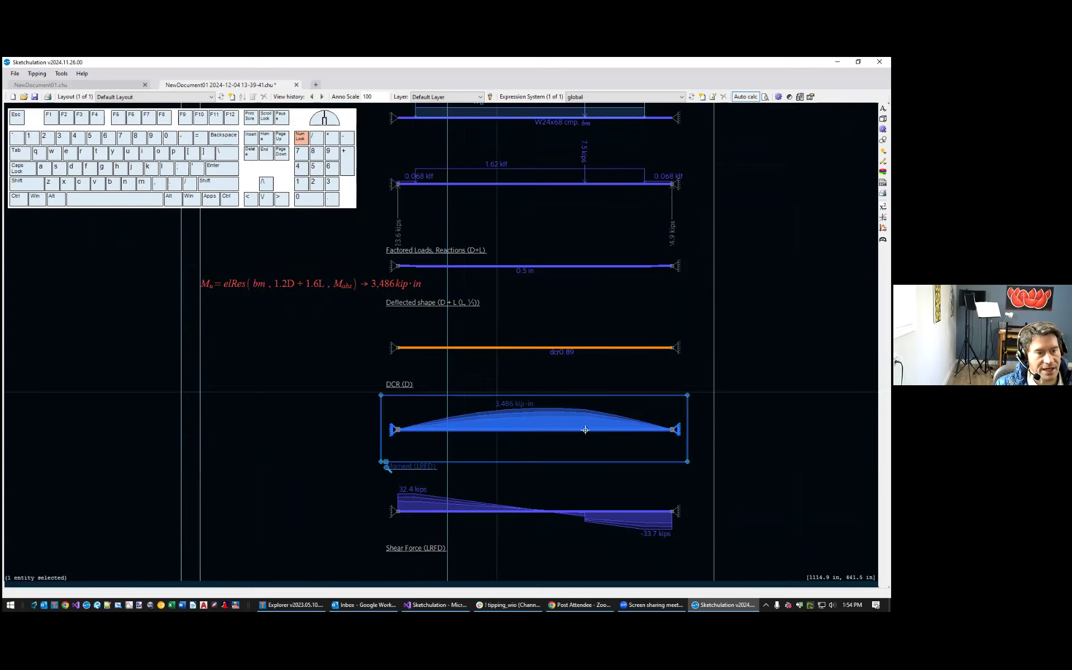
middle_click_drag(563, 437, 603, 466)
key("Escape")
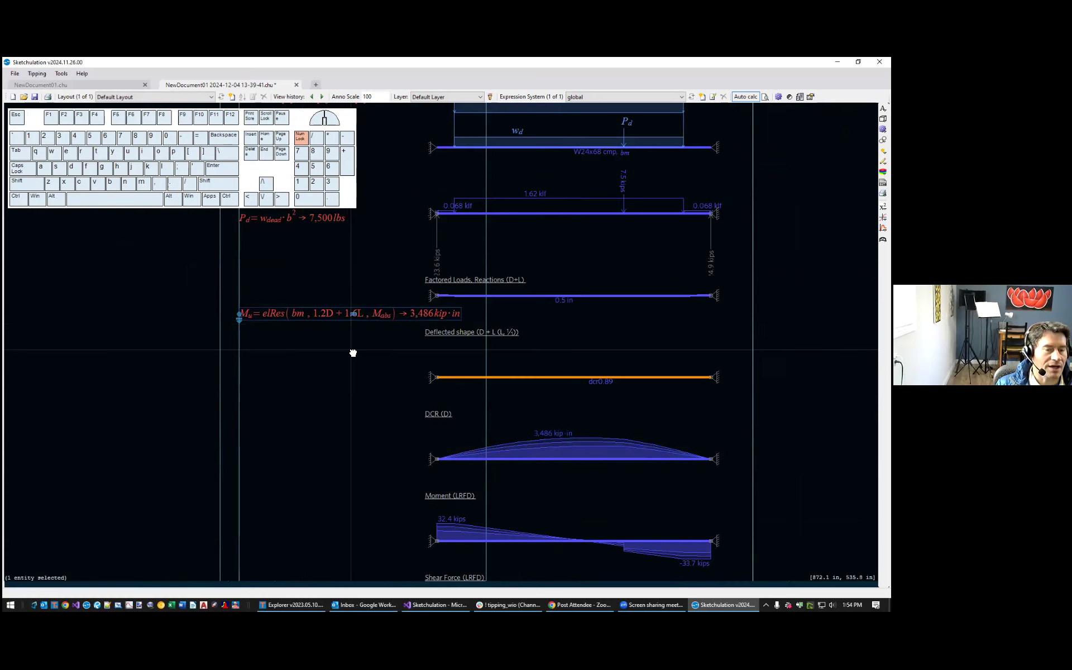
Change the load sequence of the elRes function in the M_u expression to "D+L" and re-evaluate it
scroll(352, 352, "up", 2)
key("Escape")
double_click(387, 408)
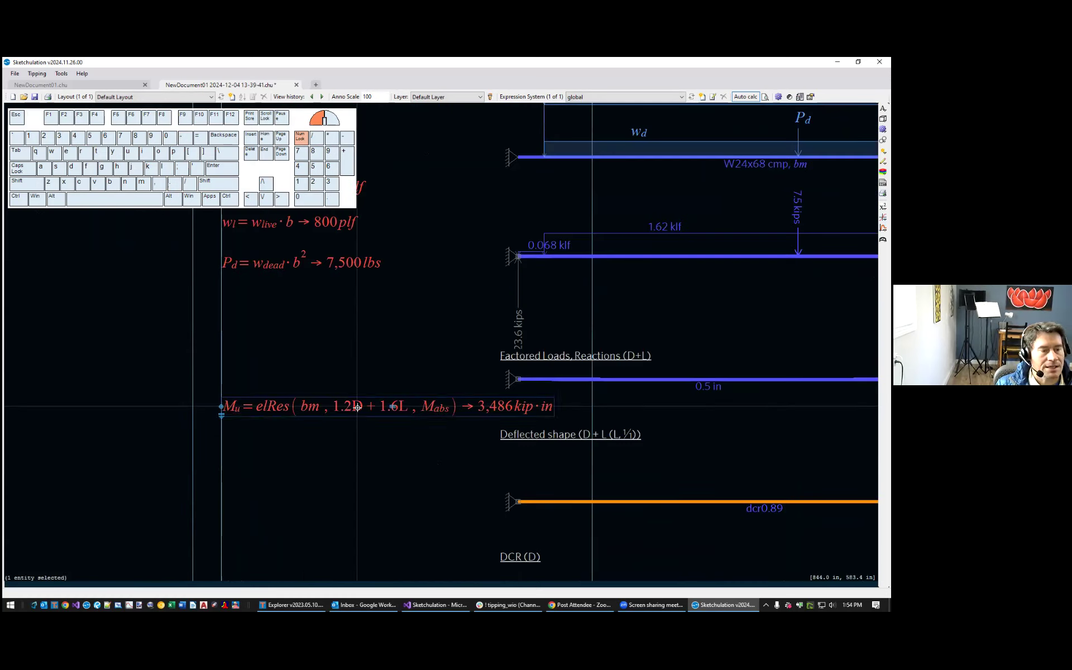
key("Left")
key("Left")
key("Left")
key("Left")
key("Left")
key("Left")
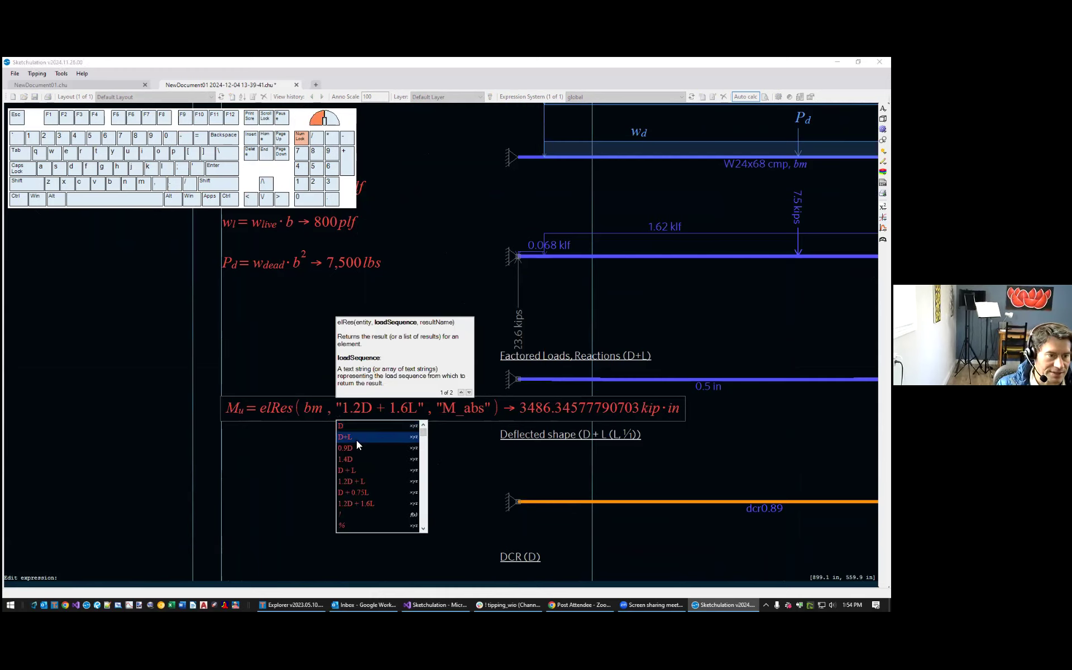
left_click(356, 440)
key("ctrl+shift+Right")
key("ctrl+shift+Right")
key("ctrl+shift+Right")
key("ctrl+shift+Right")
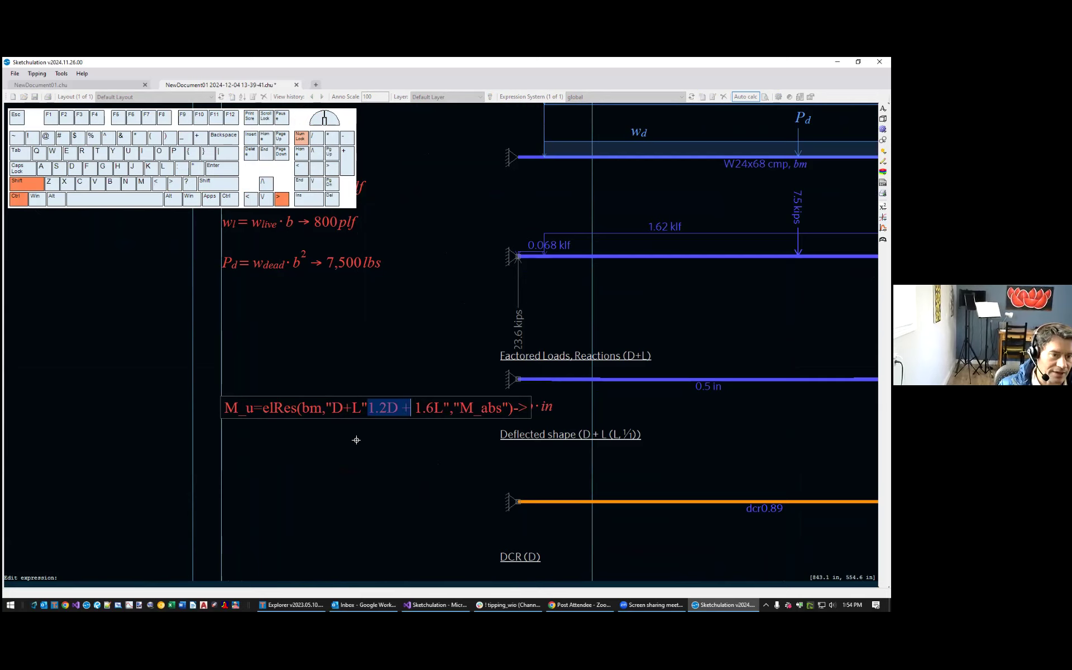
key("BackSpace")
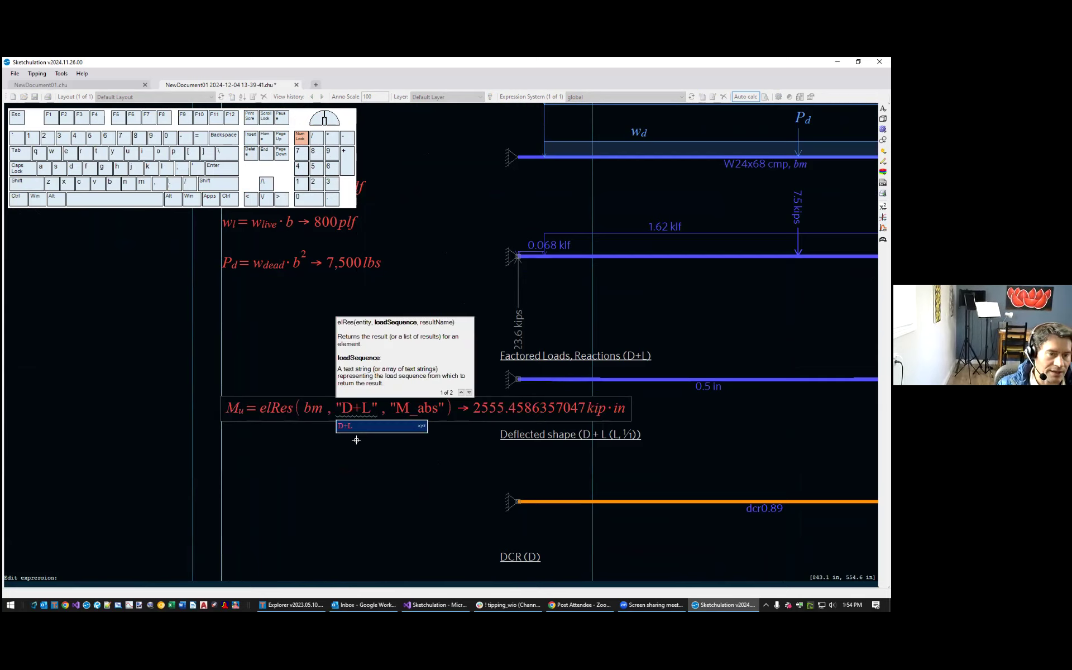
key("Return")
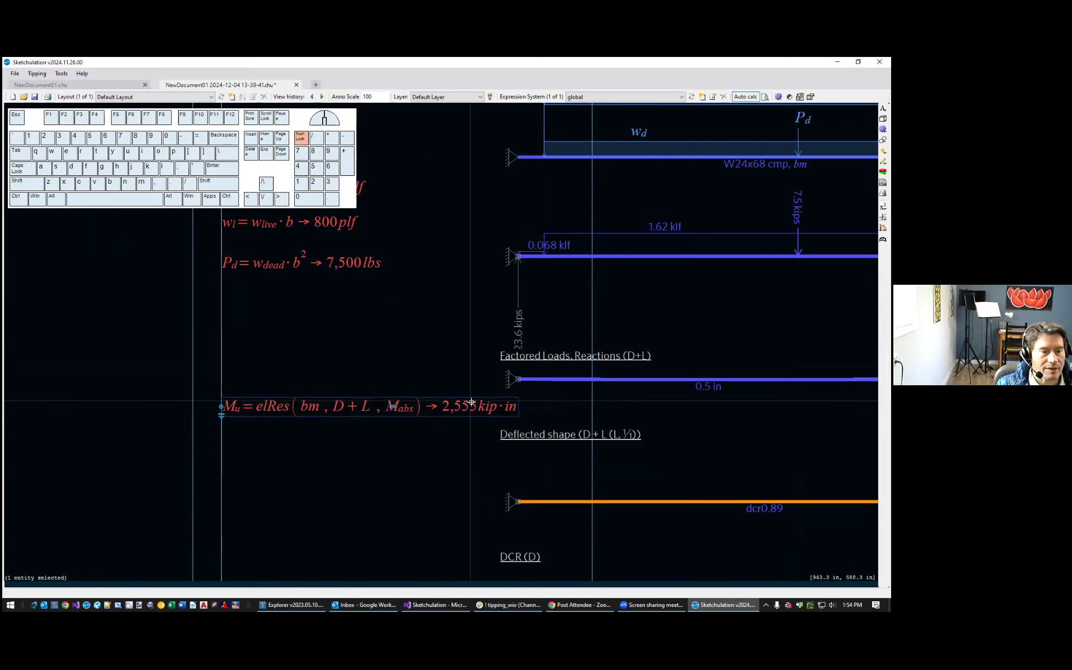
Replace the elRes function in the M_u expression with elEnv, removing the leftover characters and the extra opening parenthesis
scroll(469, 424, "down", 2)
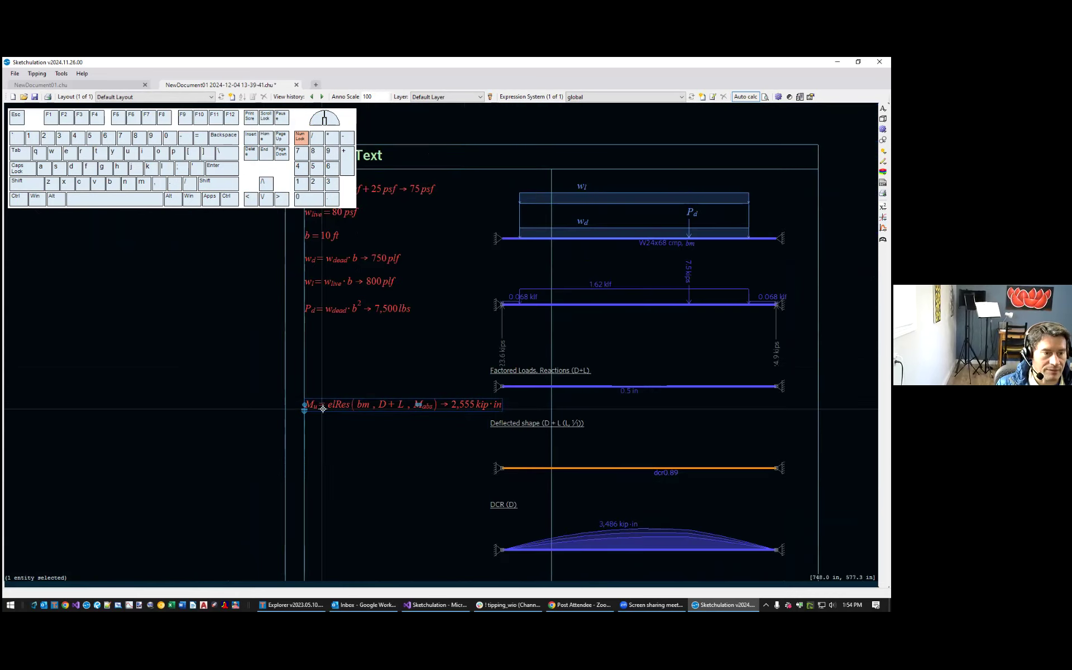
scroll(315, 407, "up", 2)
double_click(354, 403)
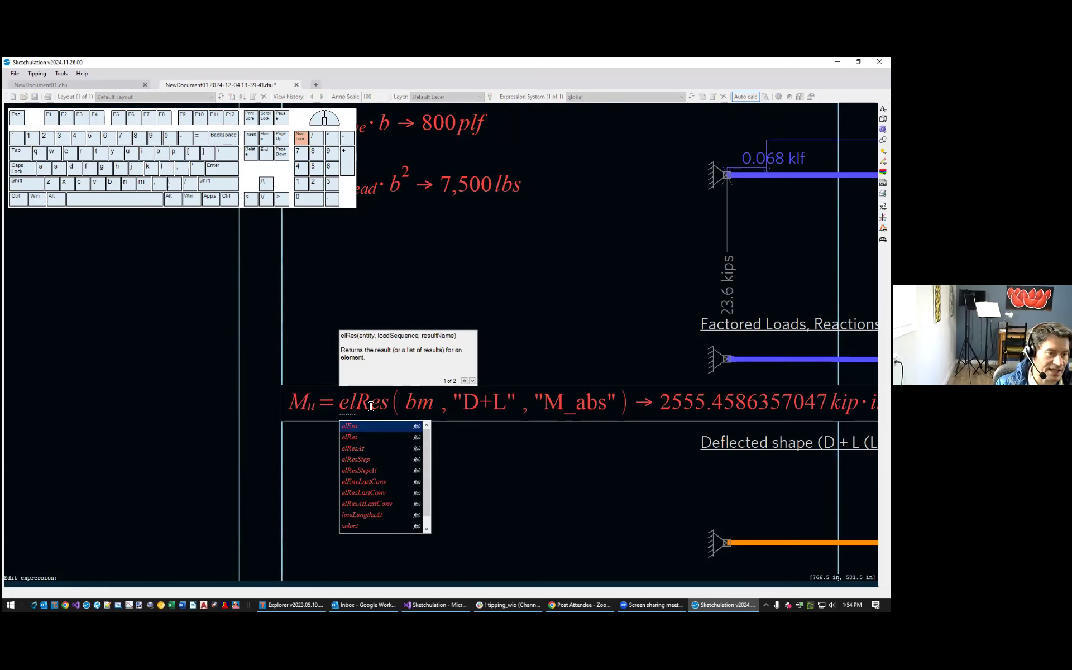
key("Return")
key("Delete")
key("Delete")
key("Delete")
key("Delete")
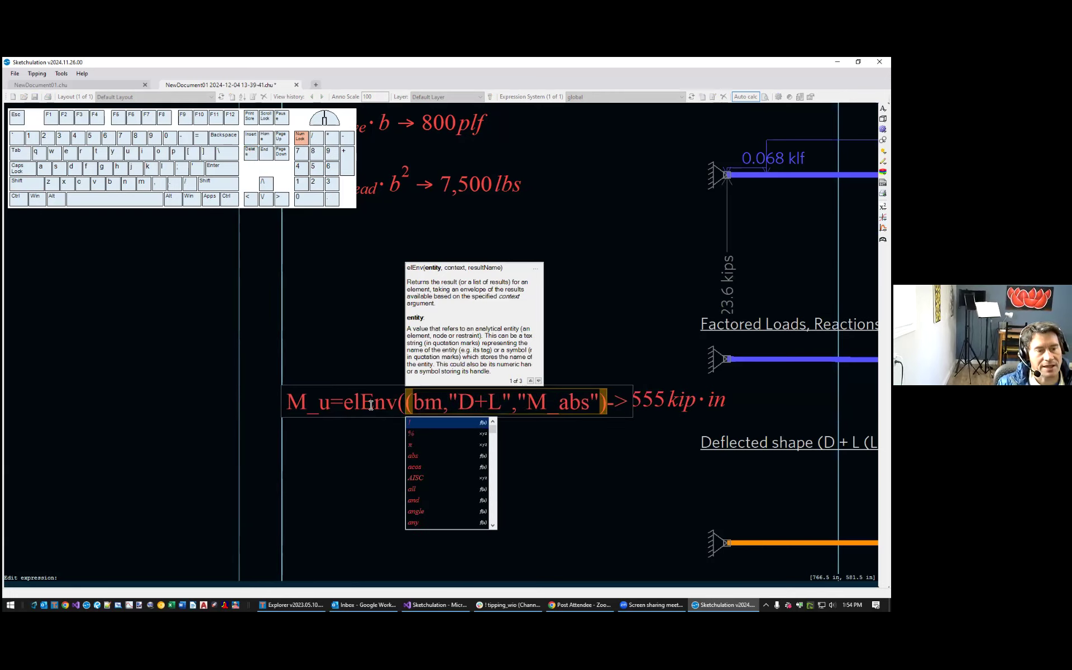
key("Delete")
Set the elEnv context argument to "LRFD" in place of "D+L" and accept the M_u expression
left_click(508, 402)
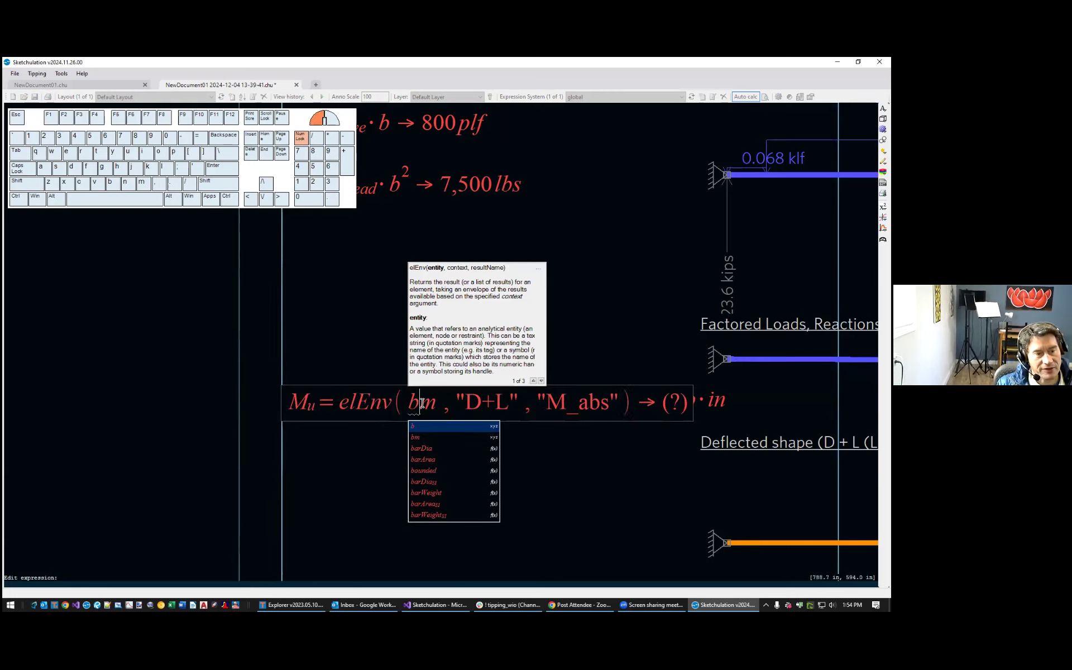
left_click(496, 399)
left_click_drag(519, 404, 459, 406)
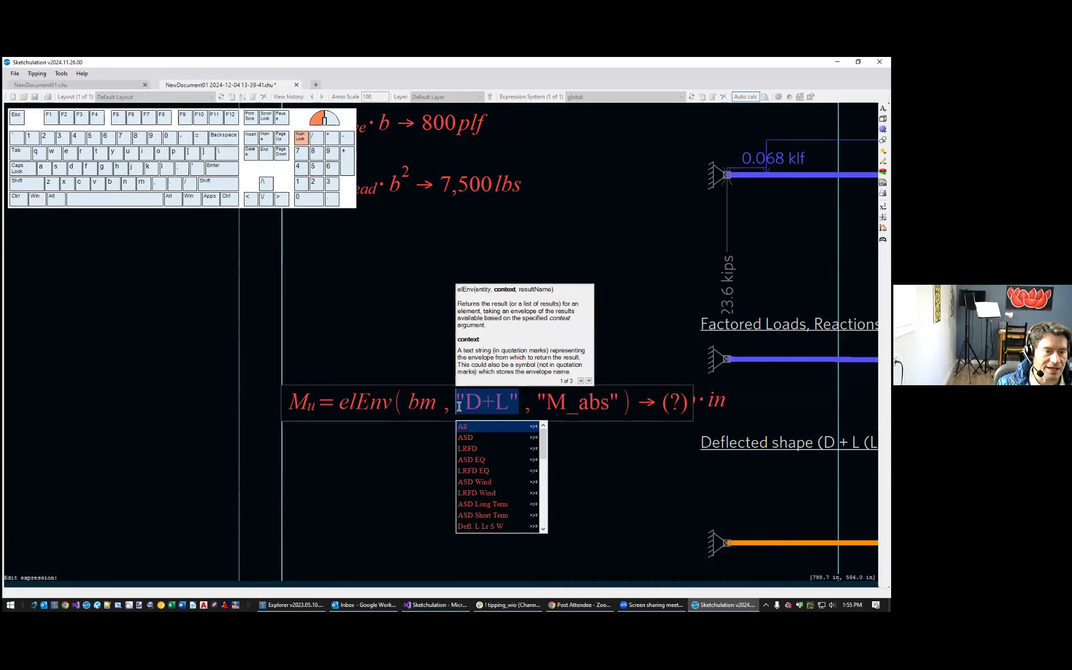
left_click(486, 449)
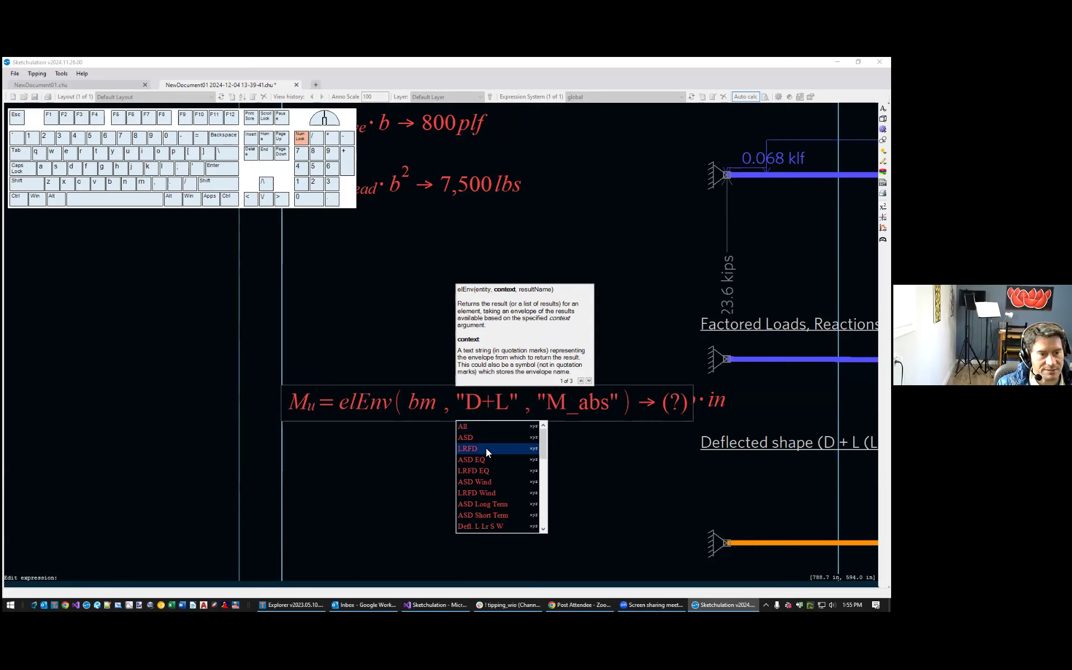
double_click(485, 448)
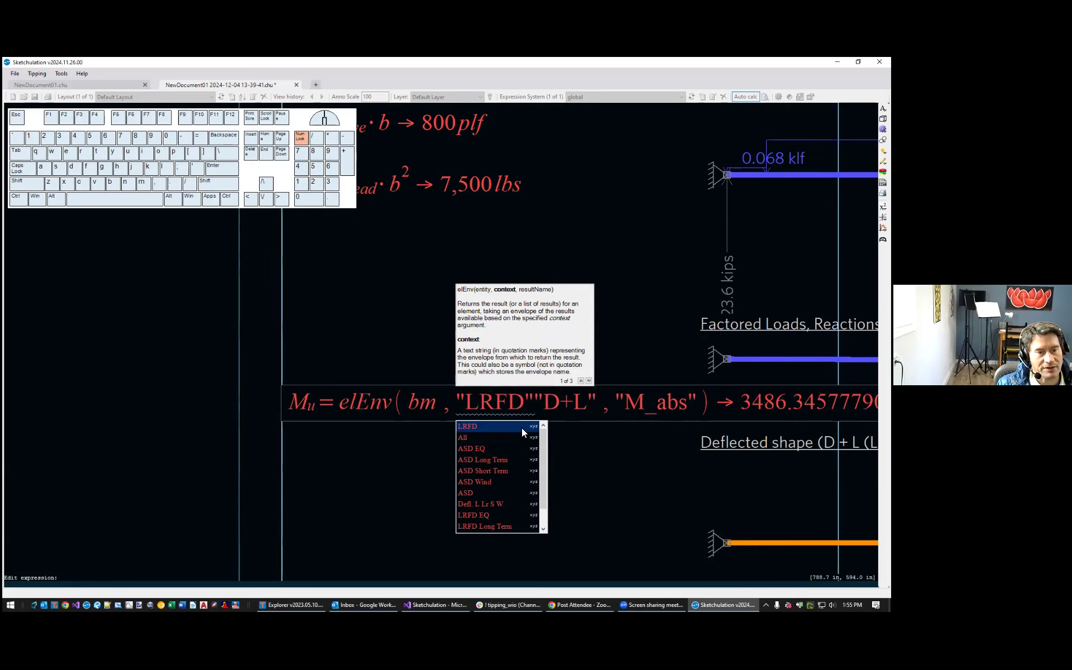
left_click(596, 397, "shift")
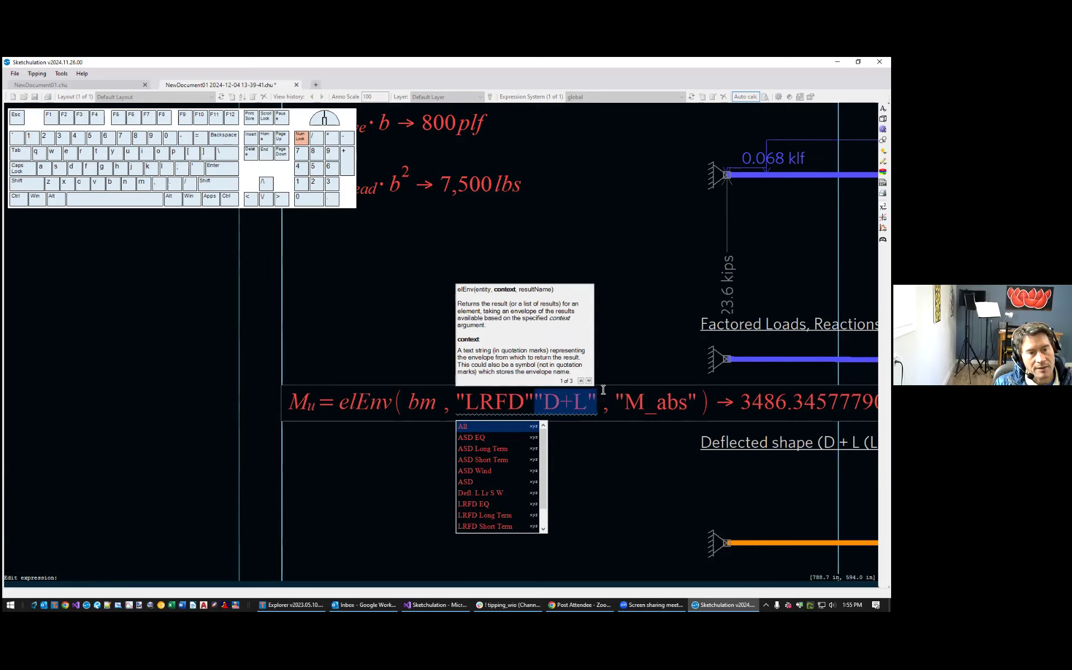
key("Delete")
double_click(585, 408)
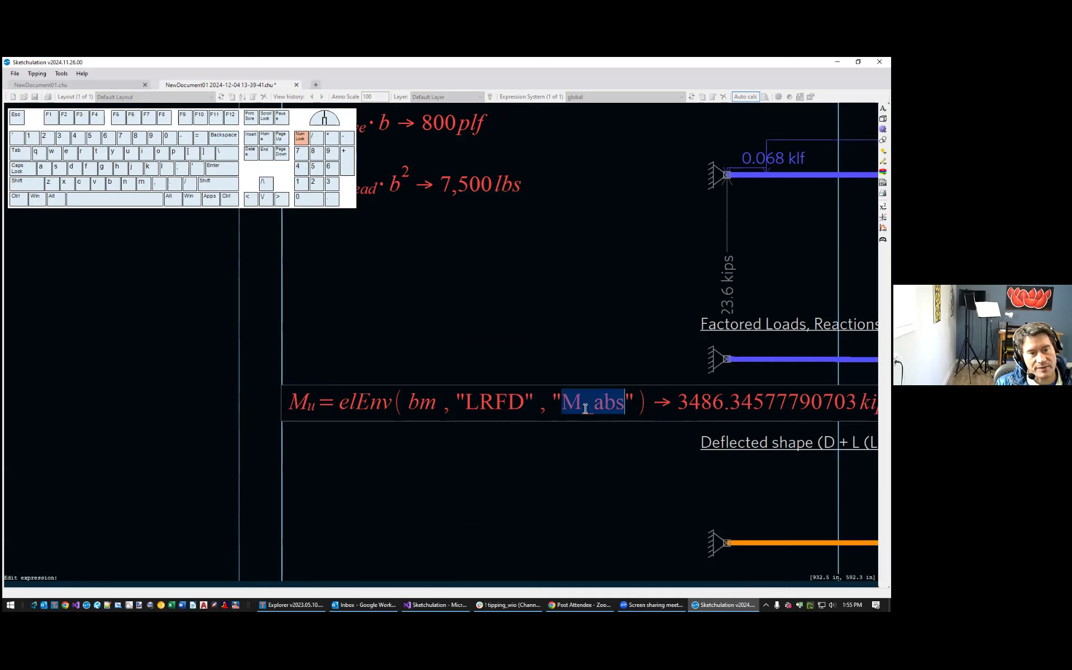
middle_click_drag(616, 304, 437, 305)
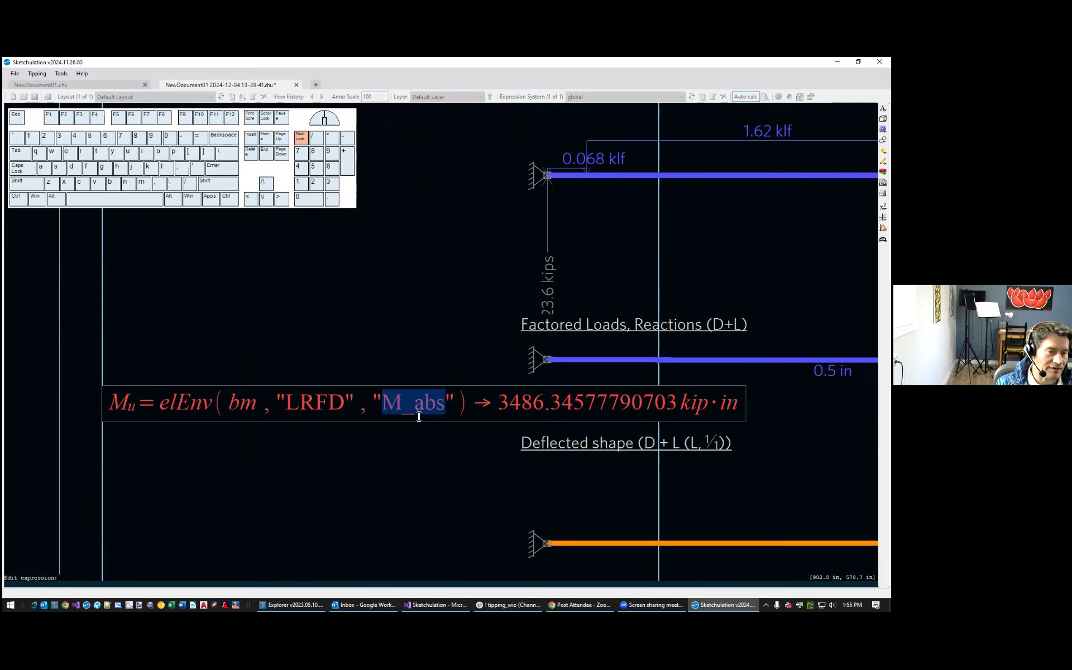
left_click(305, 403)
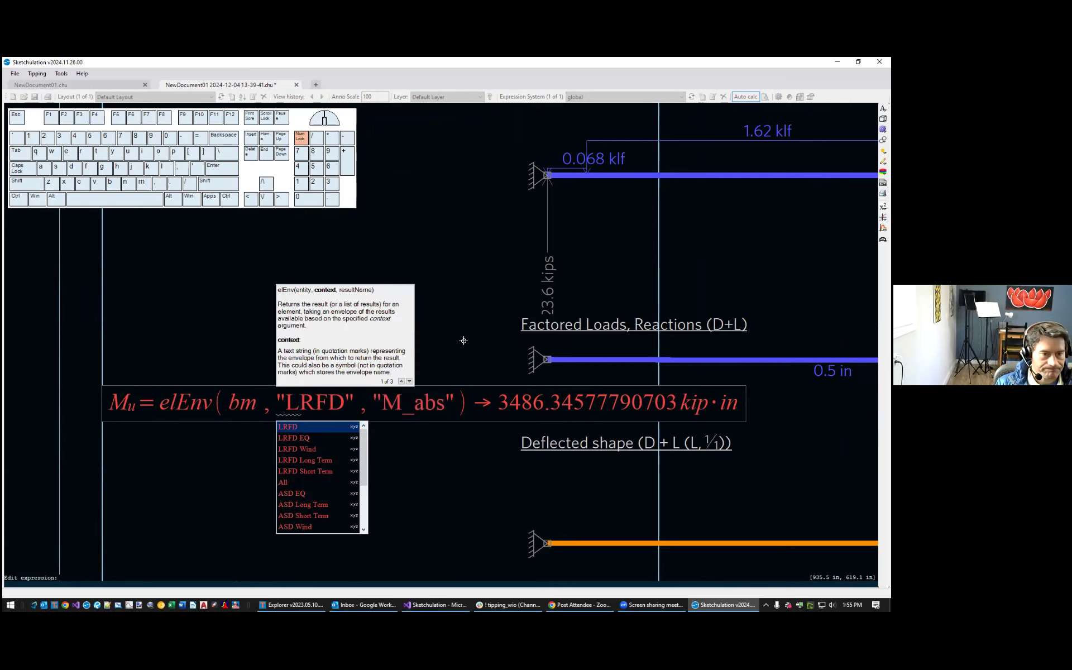
key("Return")
Compare the evaluated elEnv expression for M_u with the peak moment in the Moment (LRFD) diagram
scroll(462, 339, "down", 2)
scroll(543, 467, "down", 2)
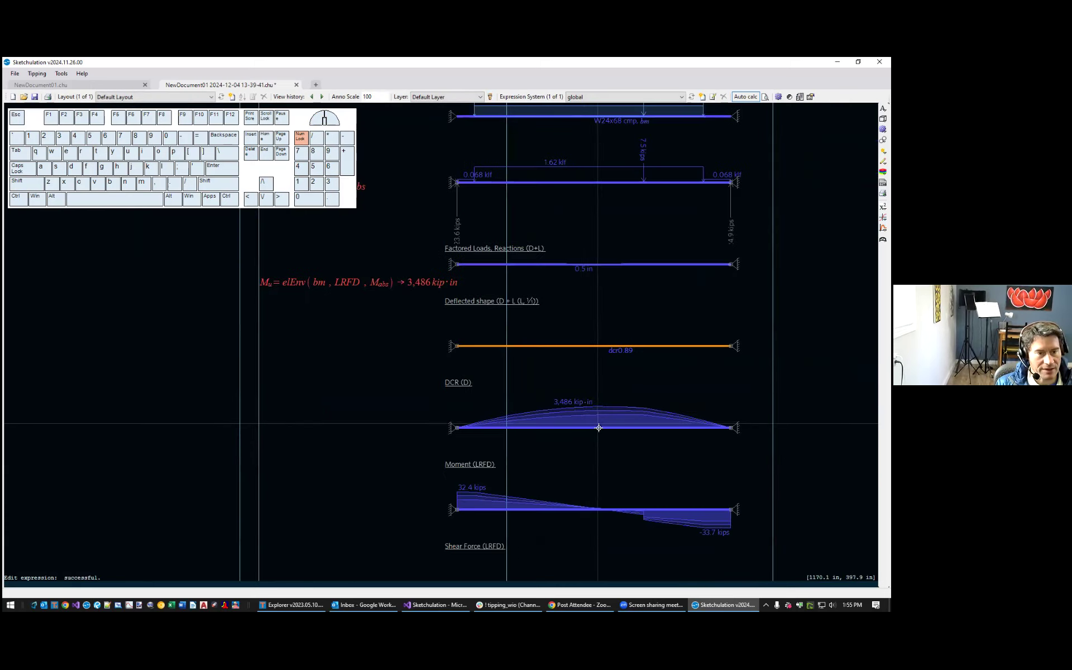
left_click(591, 431)
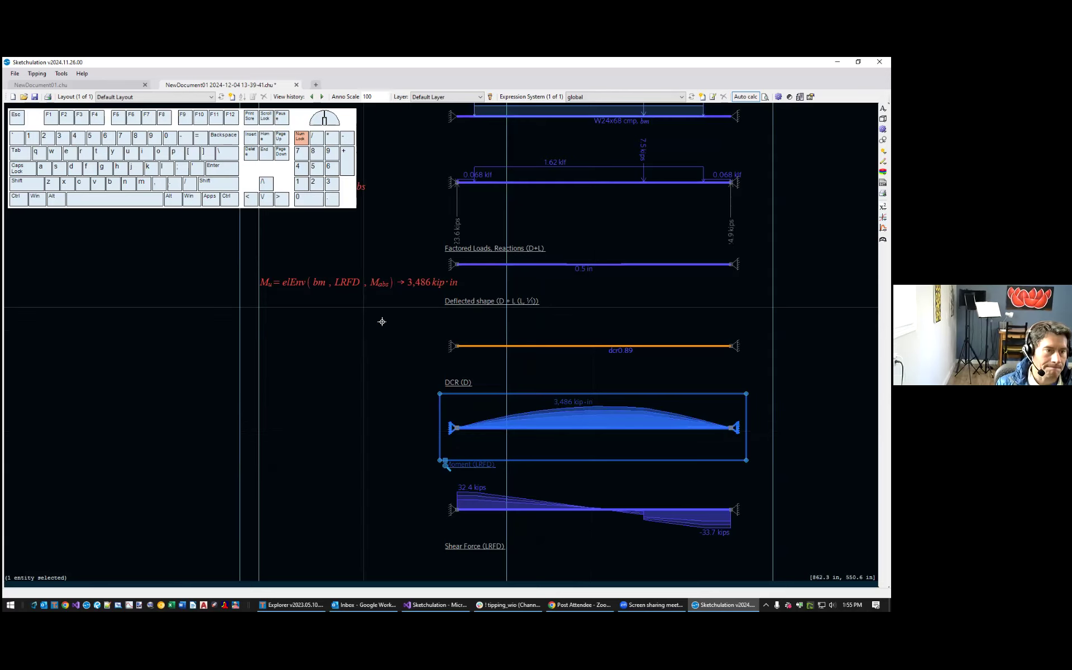
scroll(377, 394, "up", 2)
scroll(386, 386, "down", 2)
scroll(391, 413, "up", 1)
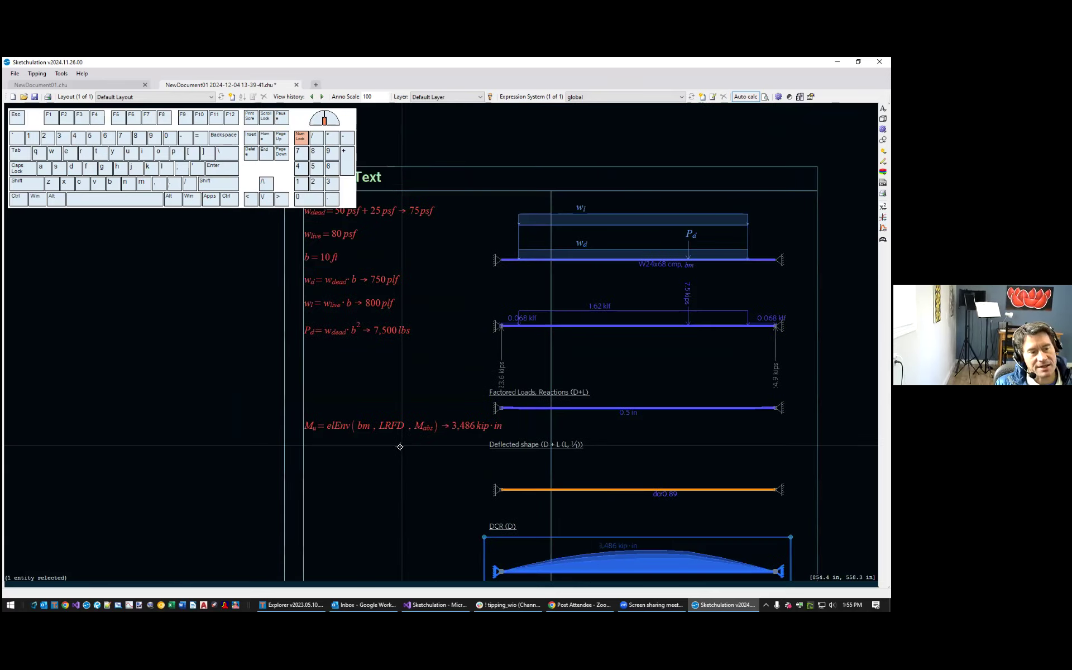
scroll(391, 423, "down", 1)
scroll(558, 357, "up", 1)
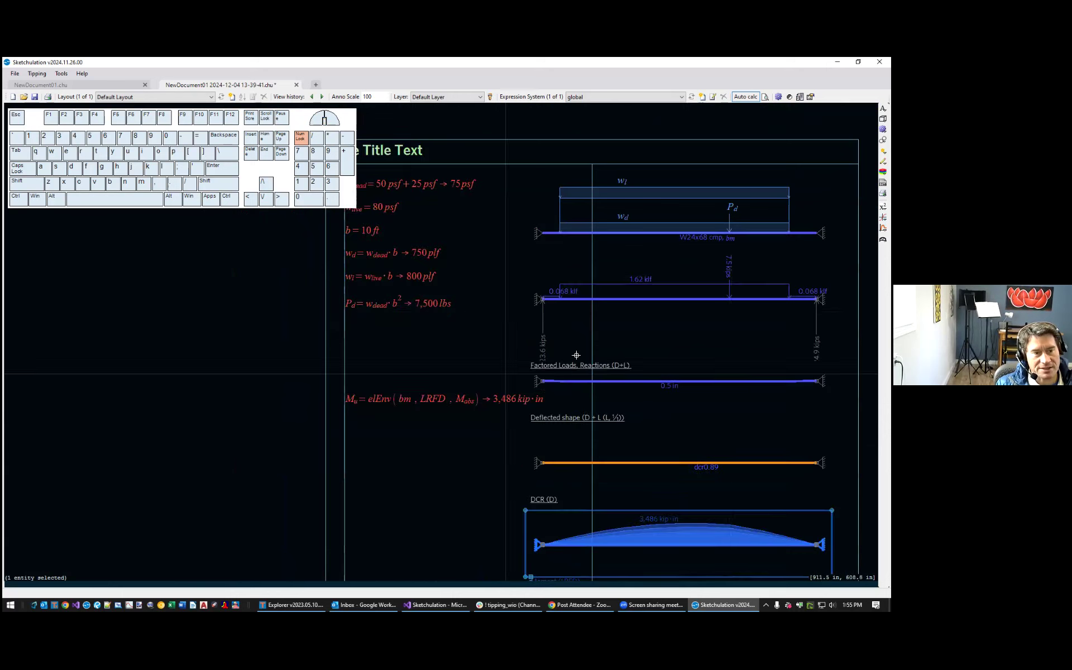
Review the functions starting with "el" in a blank expression below M_u and clear the entered text
left_click(388, 400)
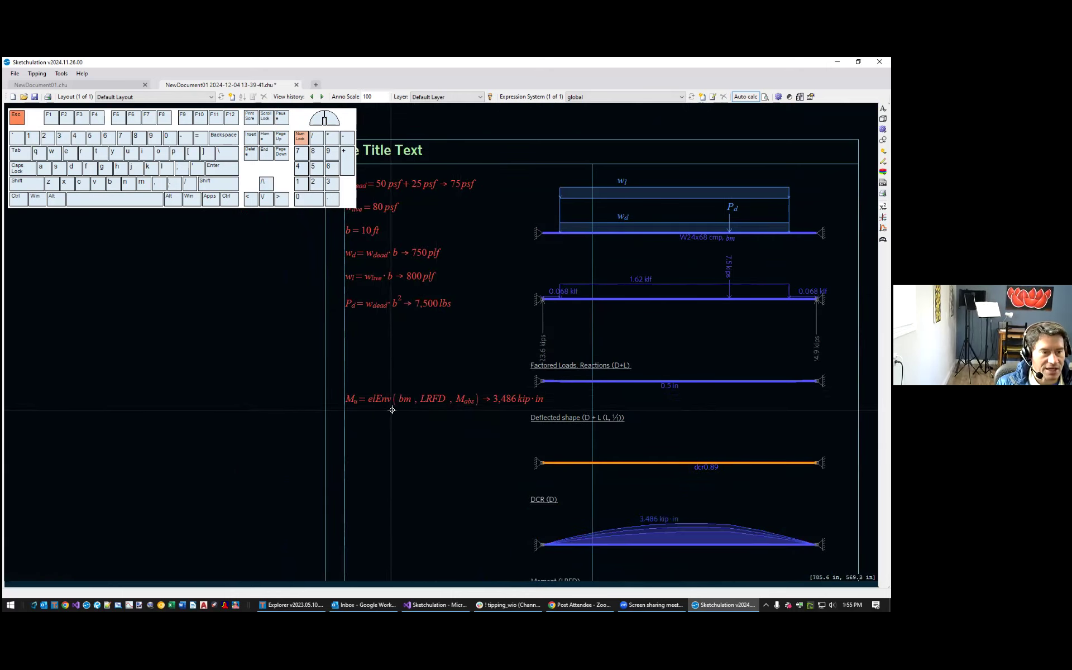
key("Return")
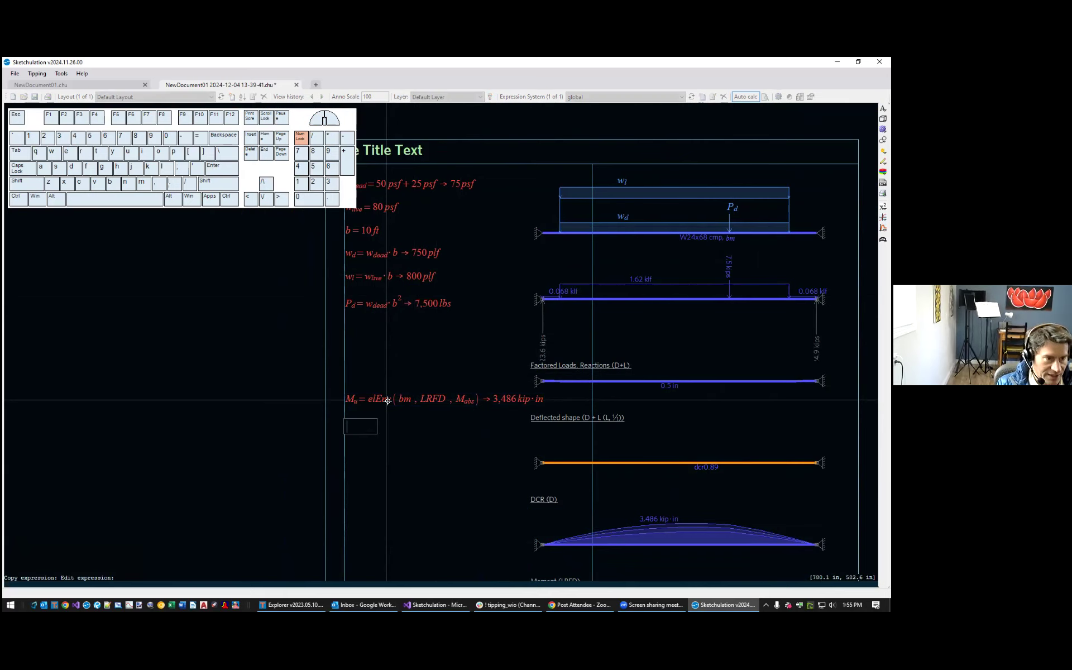
type("el")
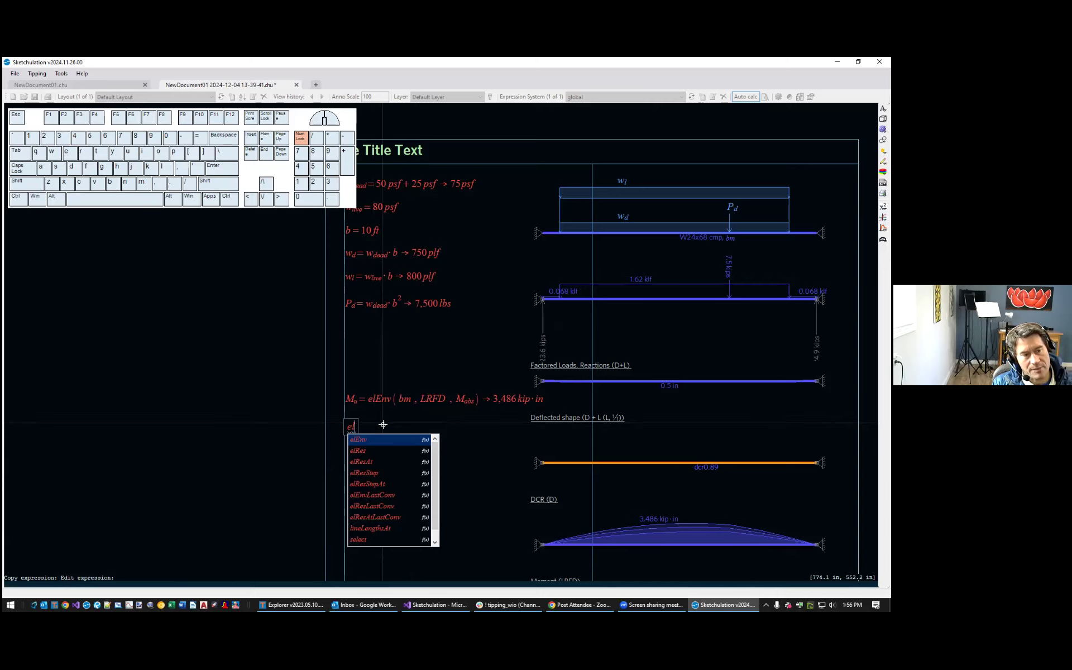
key("BackSpace")
key("BackSpace")
middle_click_drag(384, 424, 407, 434)
middle_click_drag(200, 421, 218, 430)
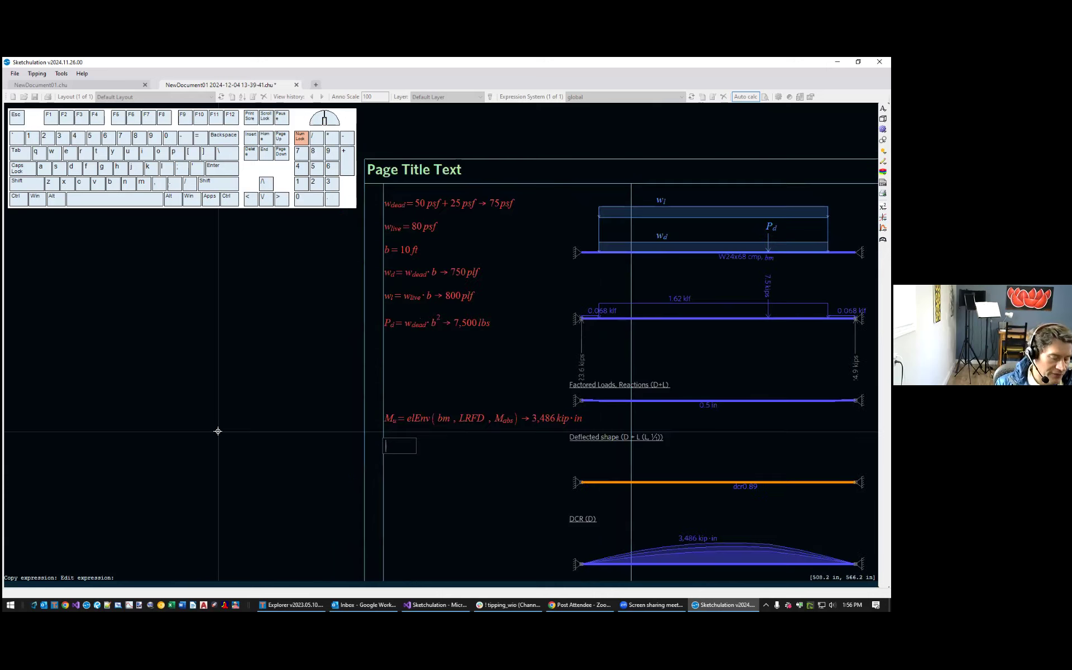
Search the help for "Fr" and open the Frame Element Response Values topic in an enlarged help window
key("F1")
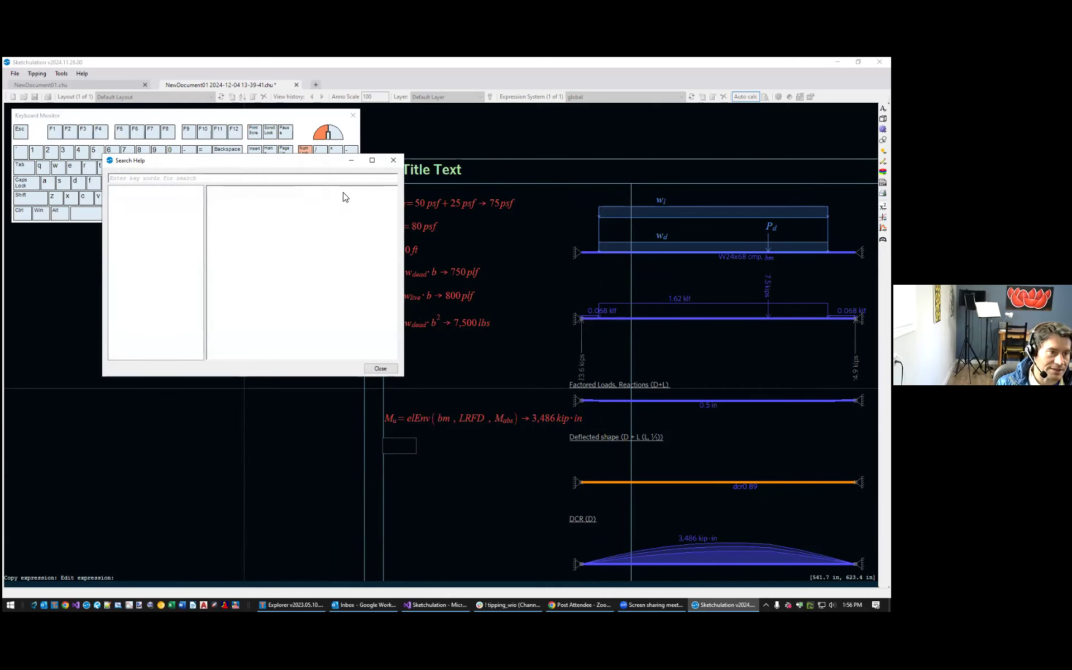
type("Fr")
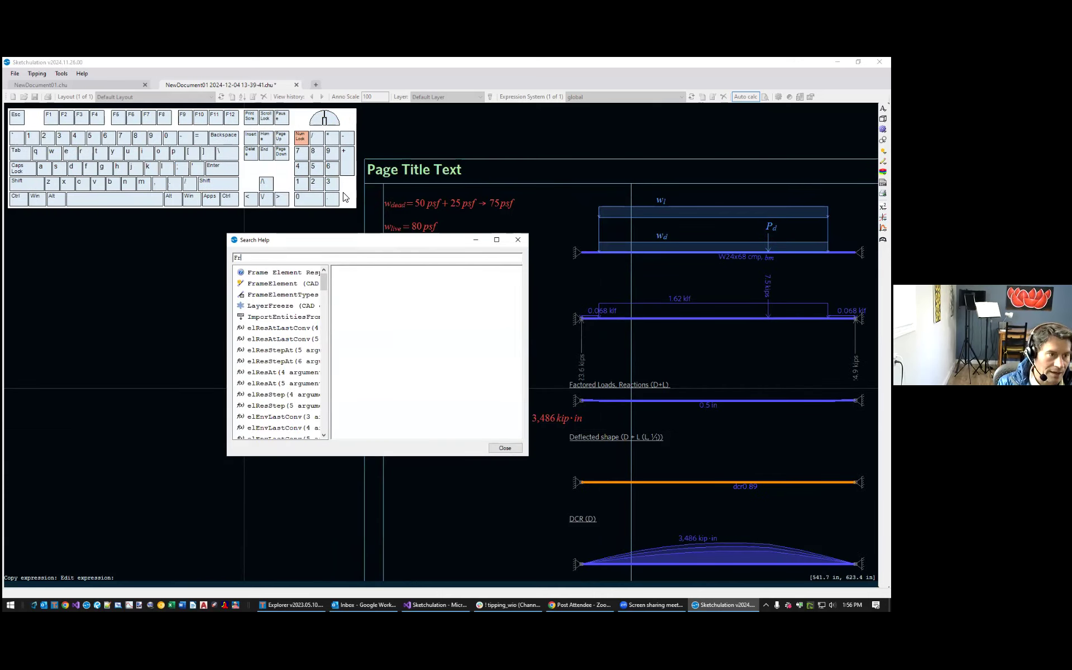
left_click(286, 276)
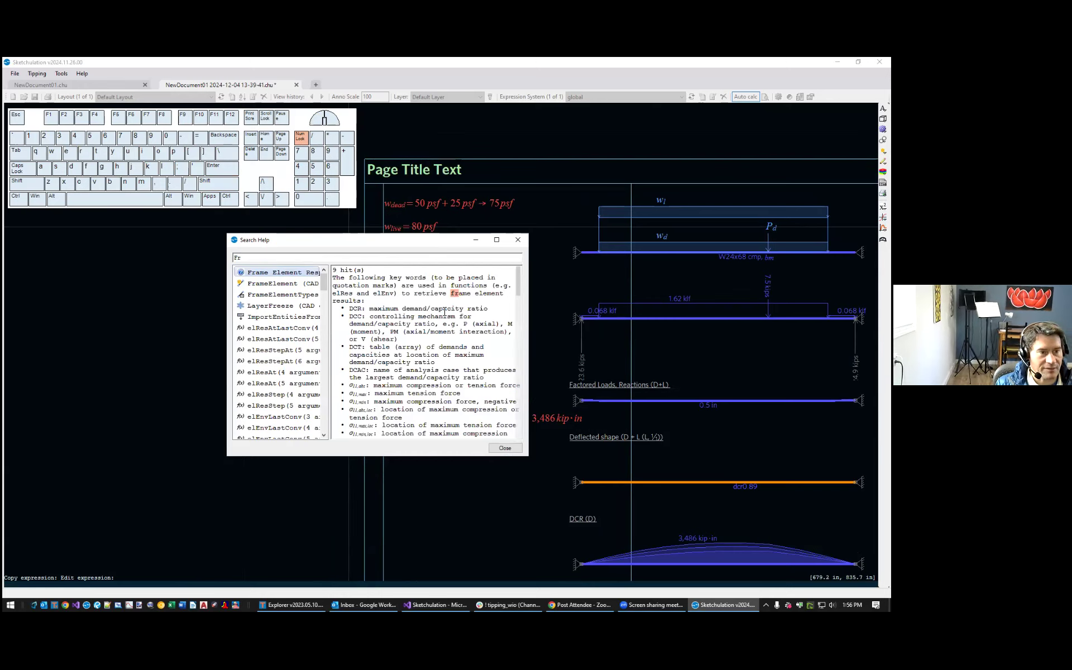
left_click(529, 458)
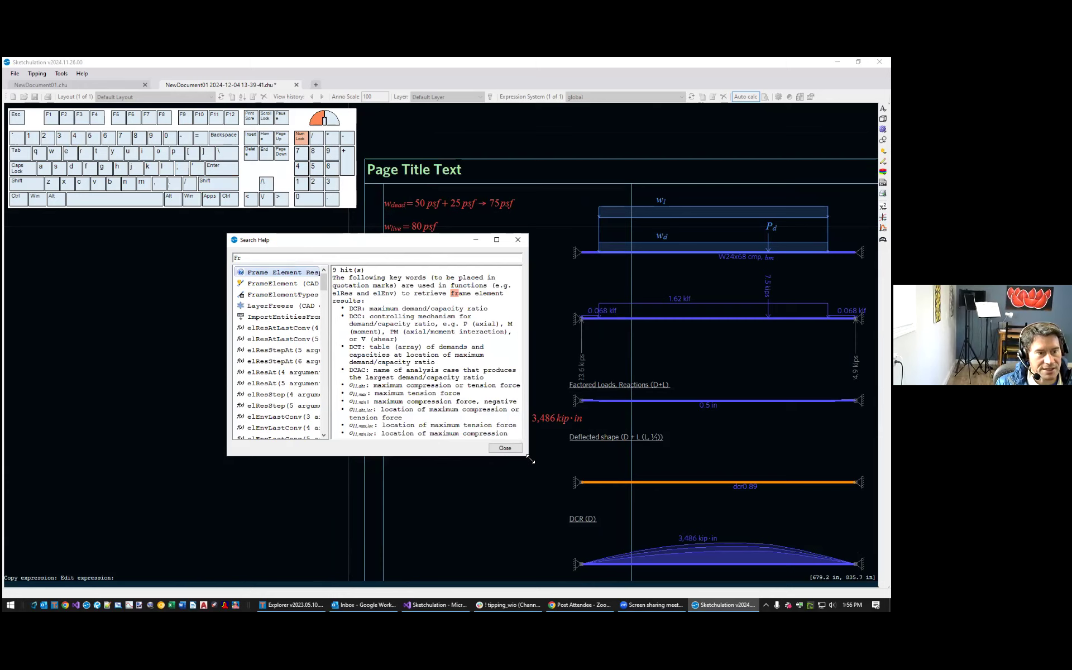
left_click_drag(530, 459, 703, 570)
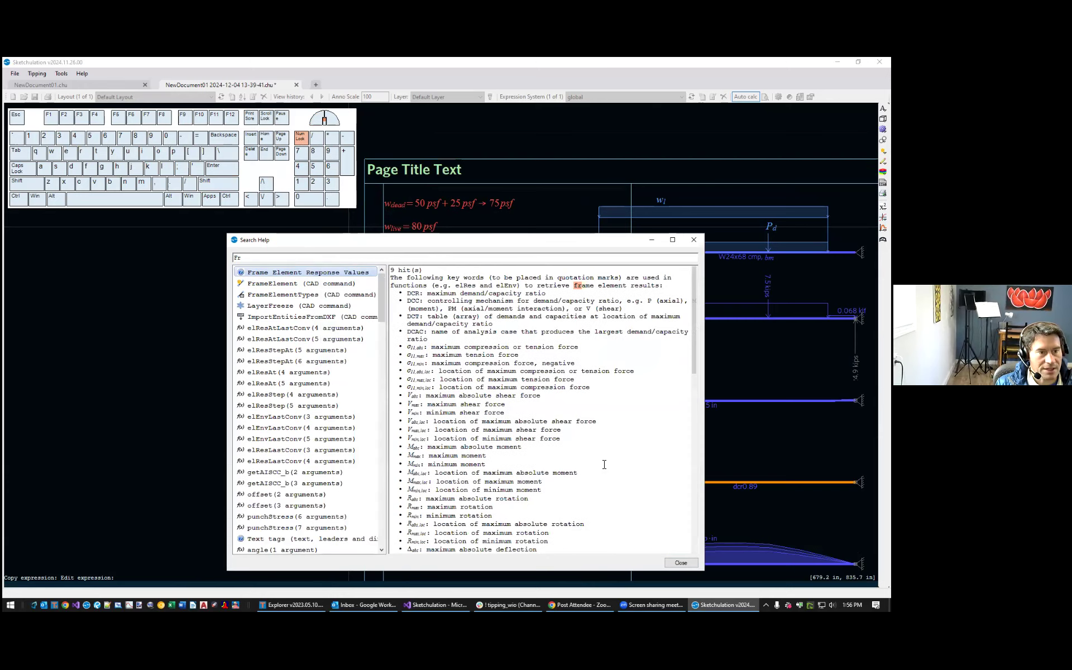
Read through the result key words for elRes, elEnv and elResAt in the help topic and close the help
scroll(543, 481, "down", 8)
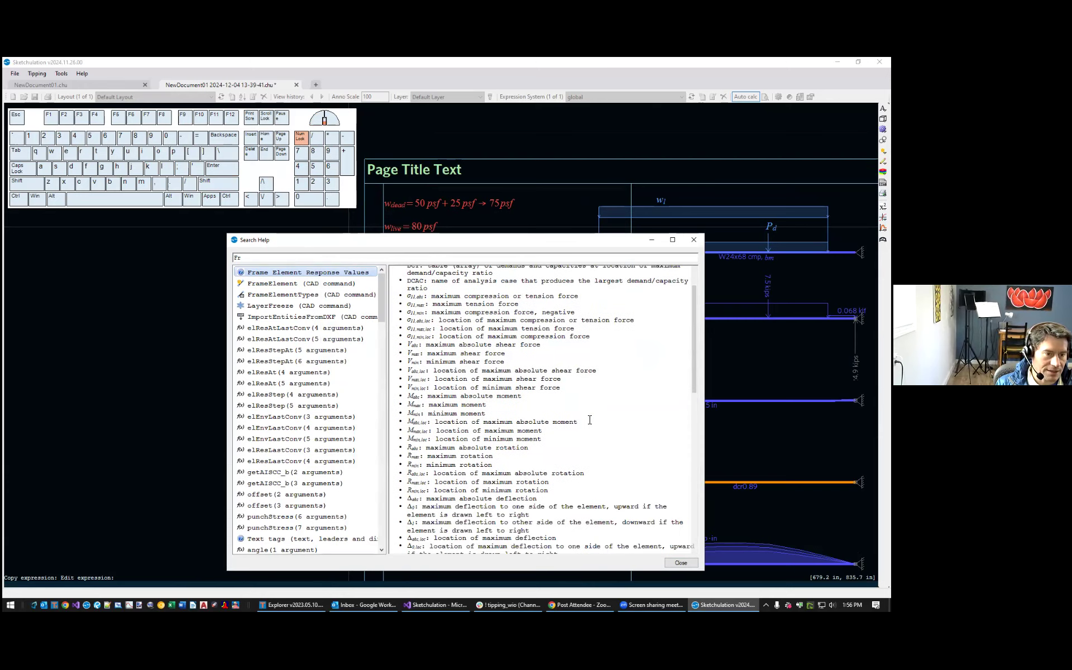
scroll(589, 420, "down", 8)
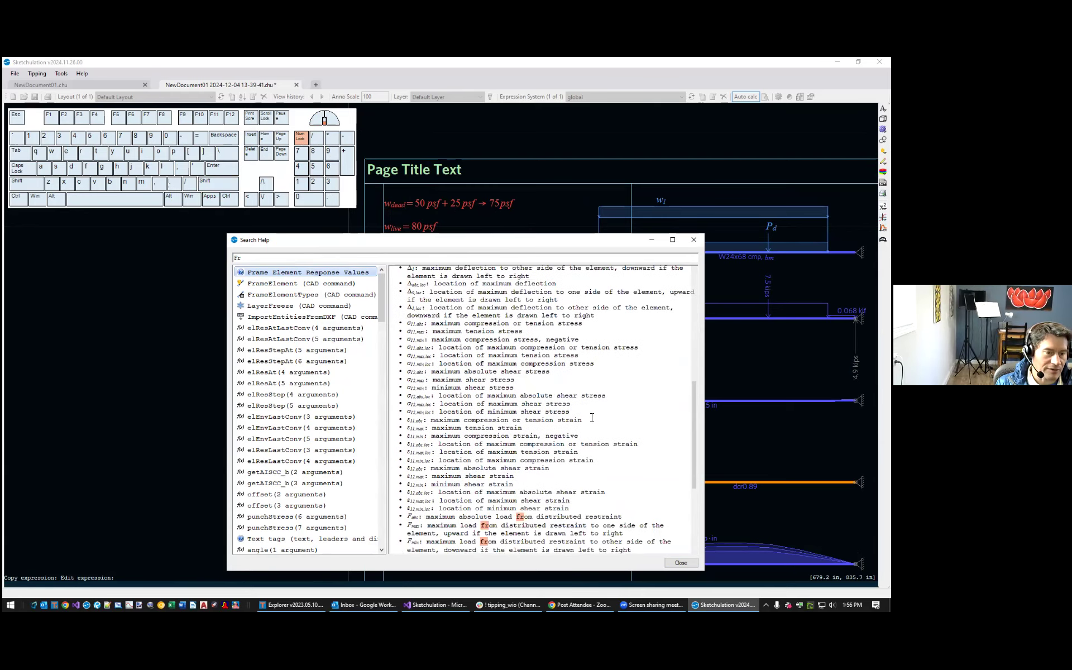
scroll(592, 417, "down", 3)
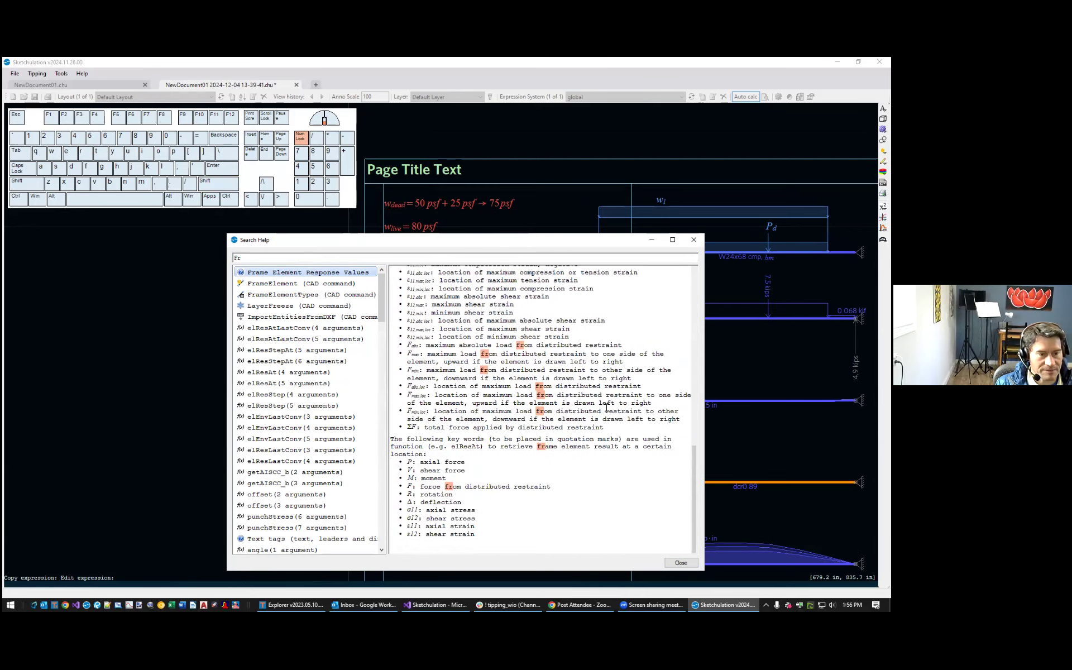
left_click_drag(694, 468, 692, 267)
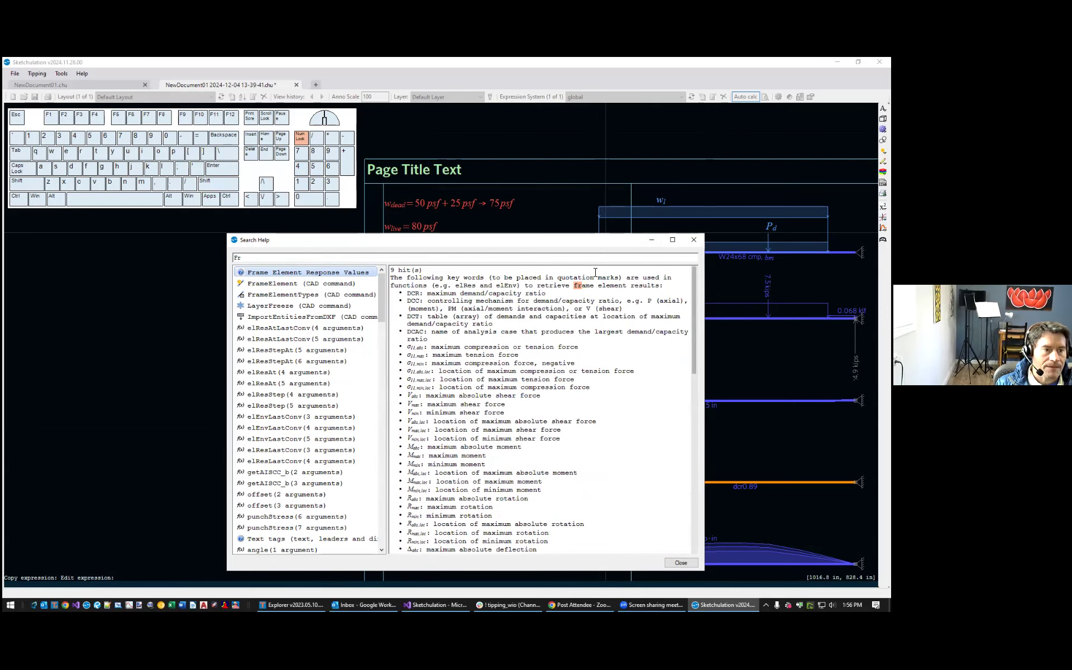
left_click(692, 239)
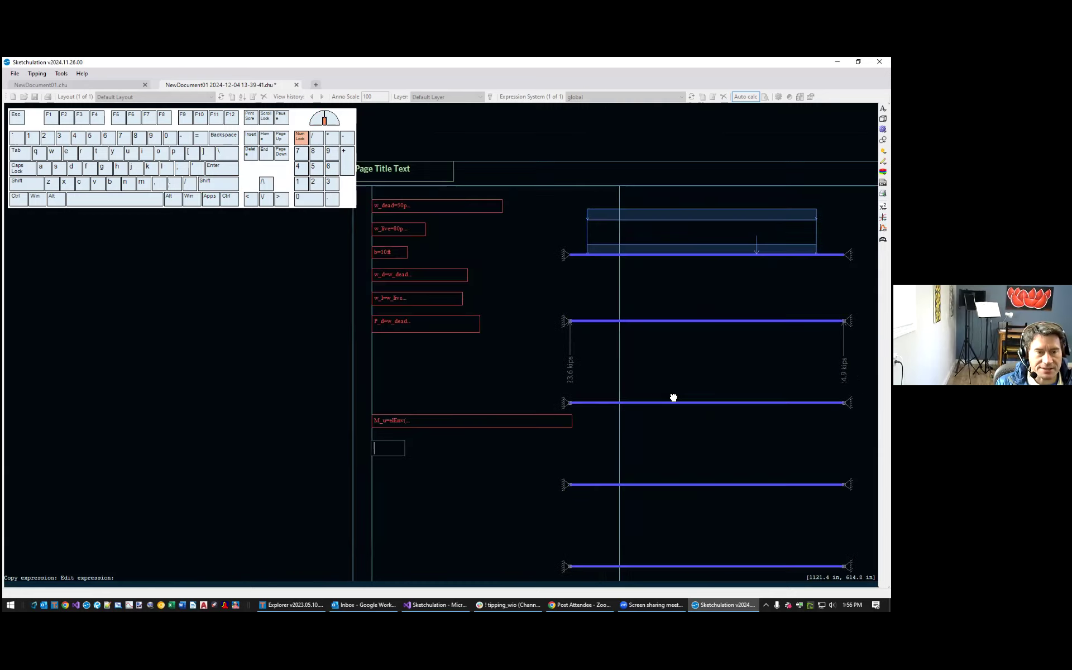
scroll(673, 398, "down", 2)
left_click_drag(629, 325, 591, 287)
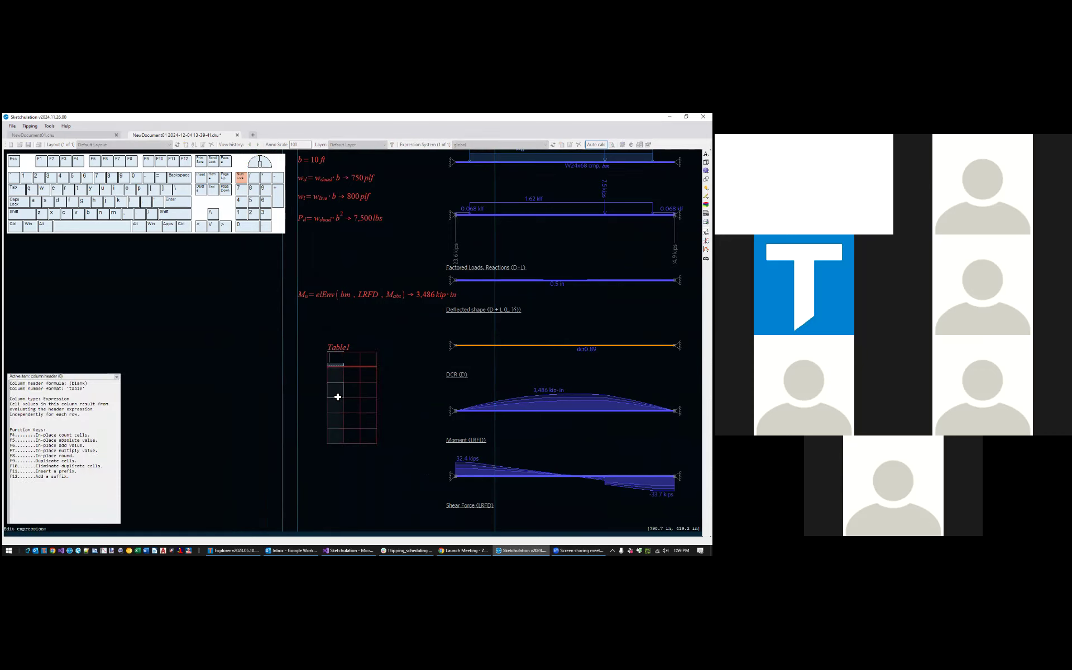
Set the header of Table1's first column to lc
left_click(336, 360)
left_click(340, 360)
left_click(340, 360)
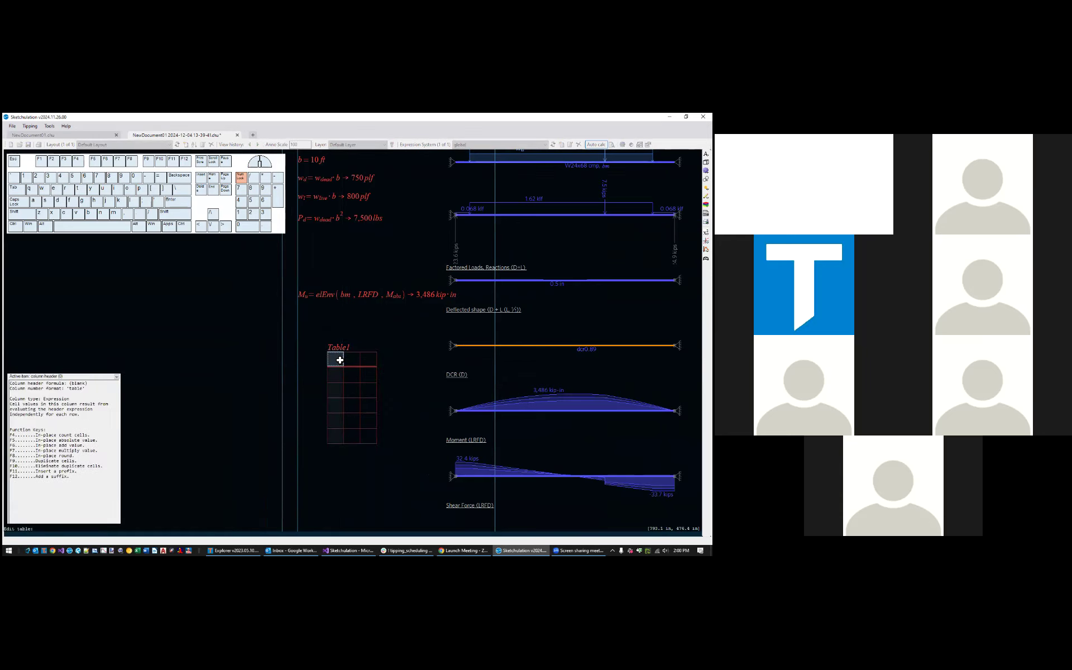
type("lc")
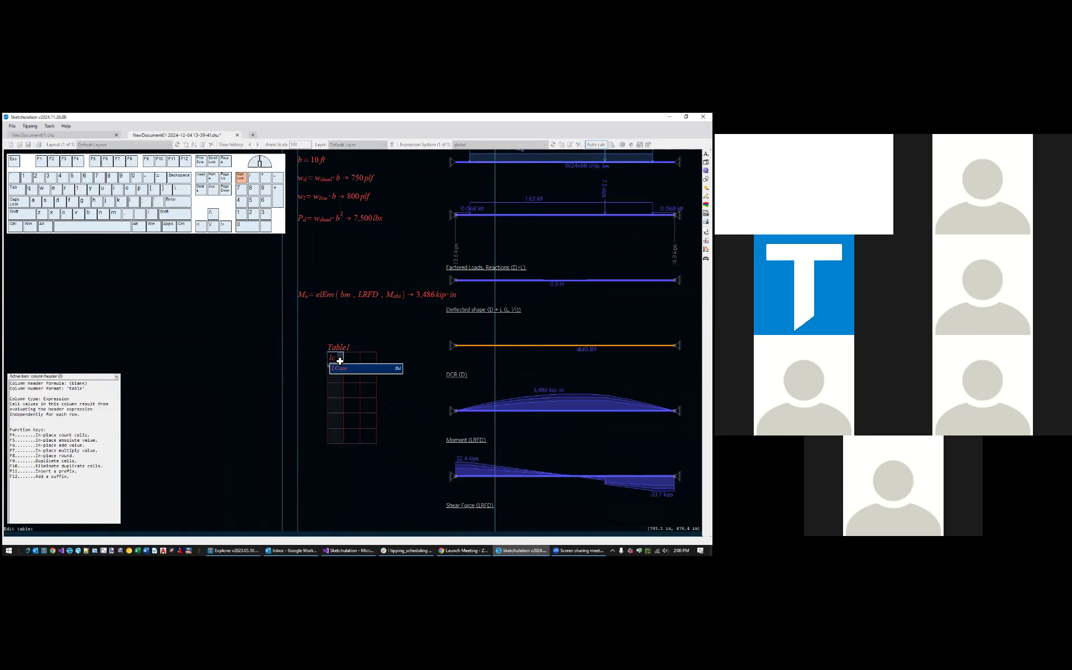
key("Return")
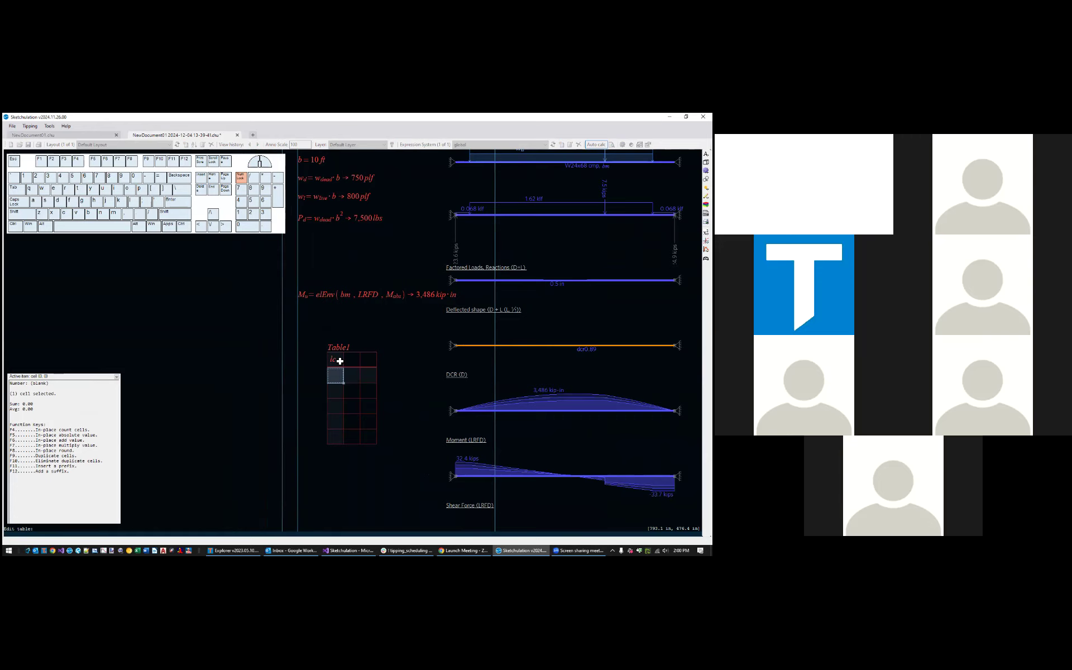
Make the first cell under lc a text cell and enter 1.2D + 1.6L
key("ctrl+t")
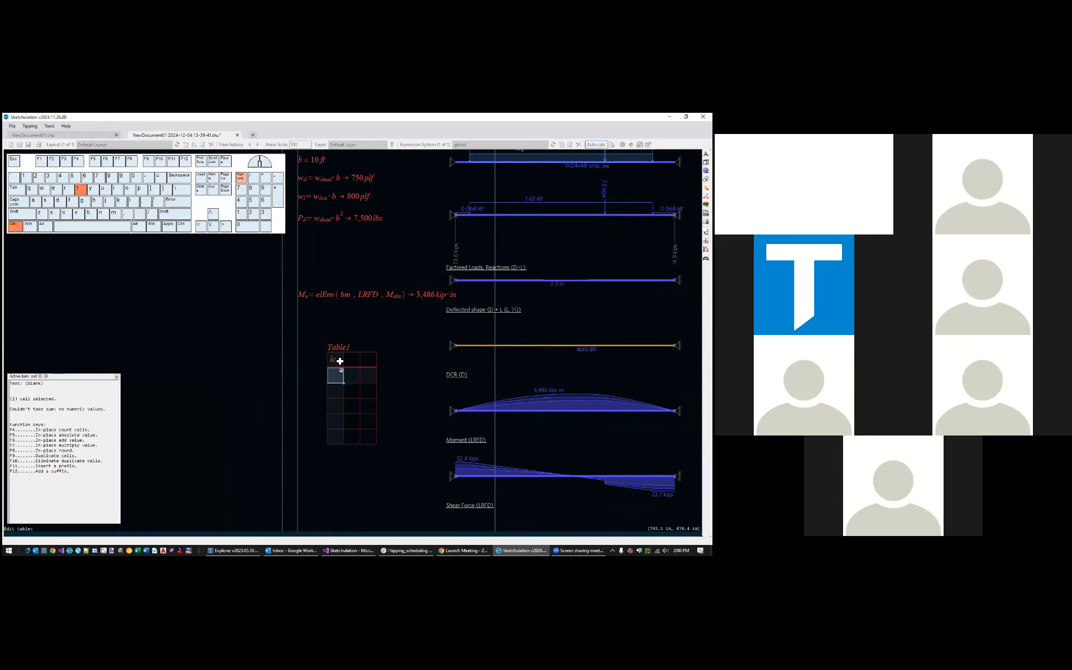
type("1.2D +")
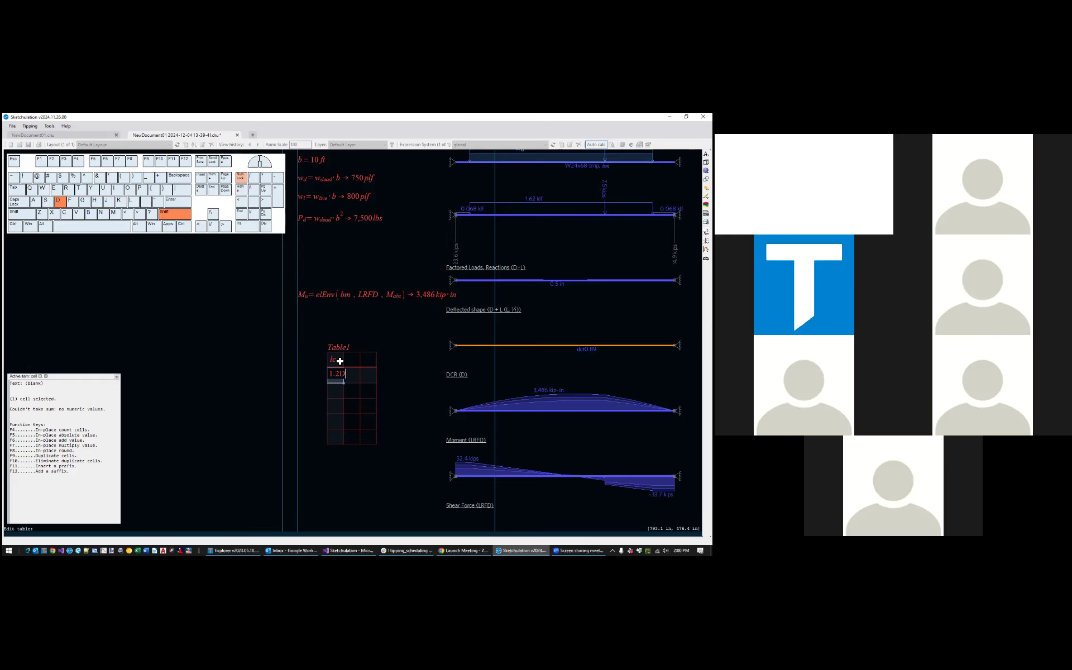
key("Left")
key("End")
type("1.6L")
key("Return")
Open the load sequence editor and look through the sequences to check the naming of 1.2D + 1.6L
middle_click_drag(445, 331, 332, 360)
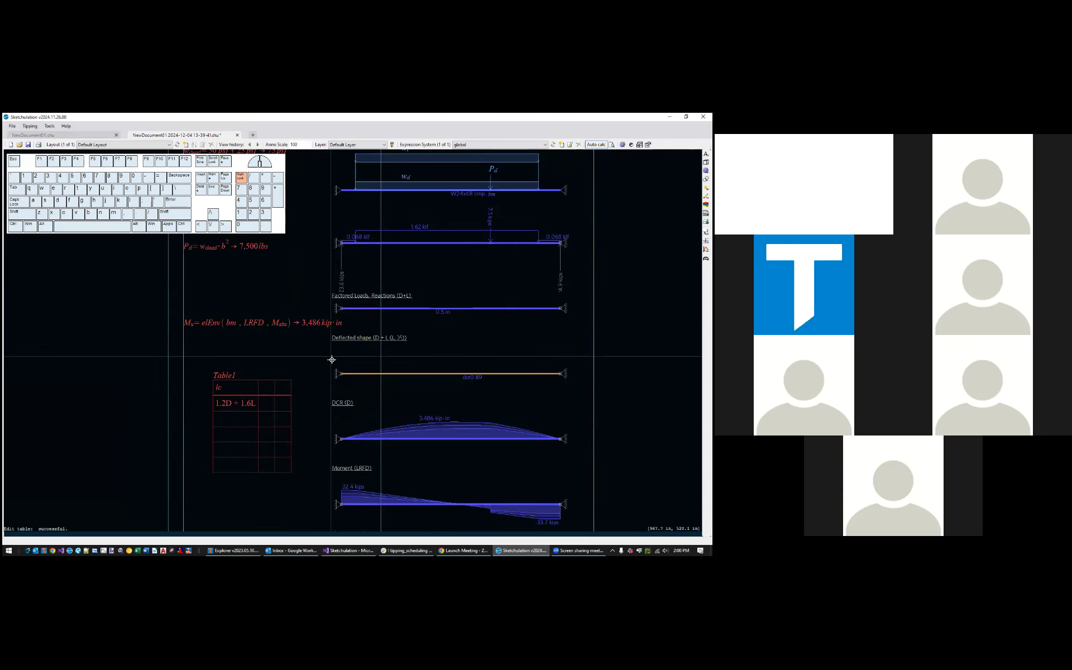
type("lq")
key("Return")
left_click(608, 173)
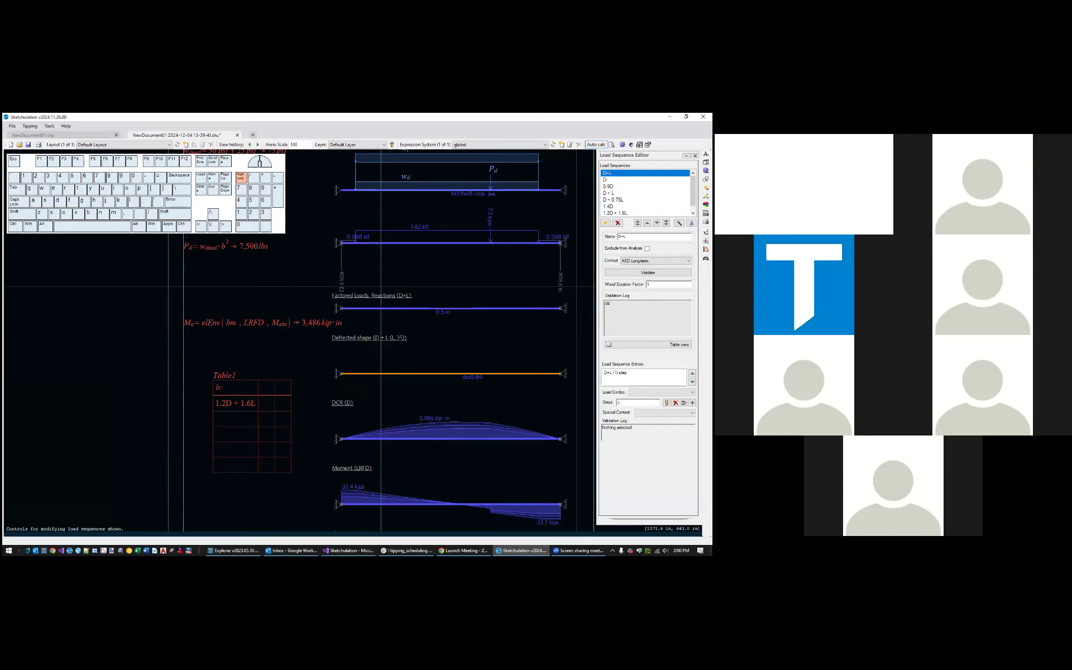
scroll(645, 193, "down", 4)
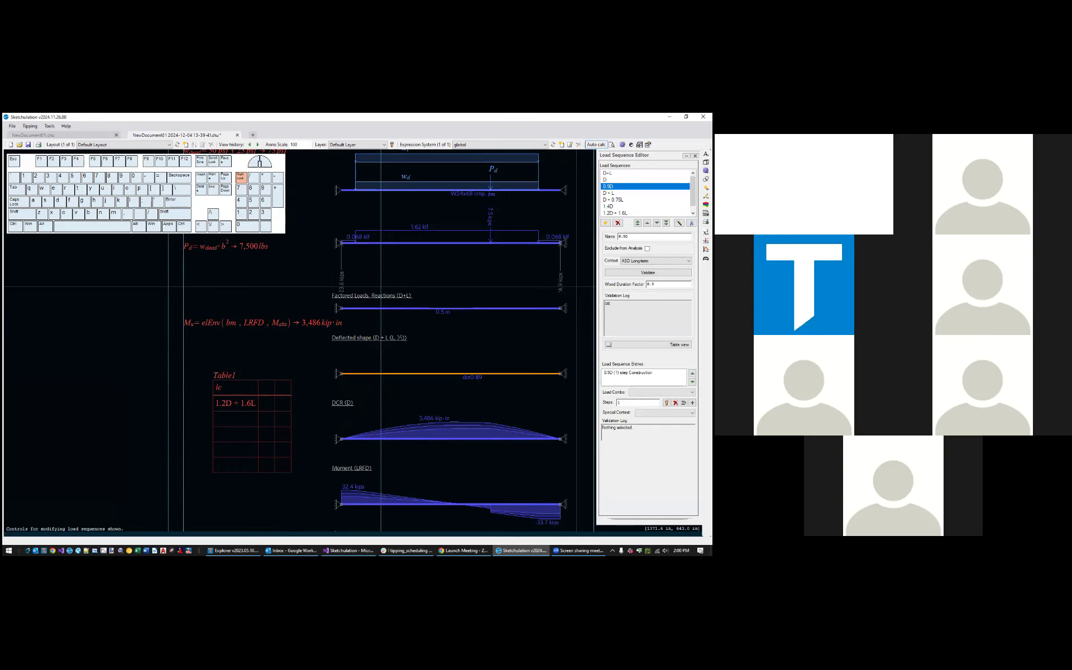
scroll(645, 193, "up", 1)
scroll(645, 193, "down", 1)
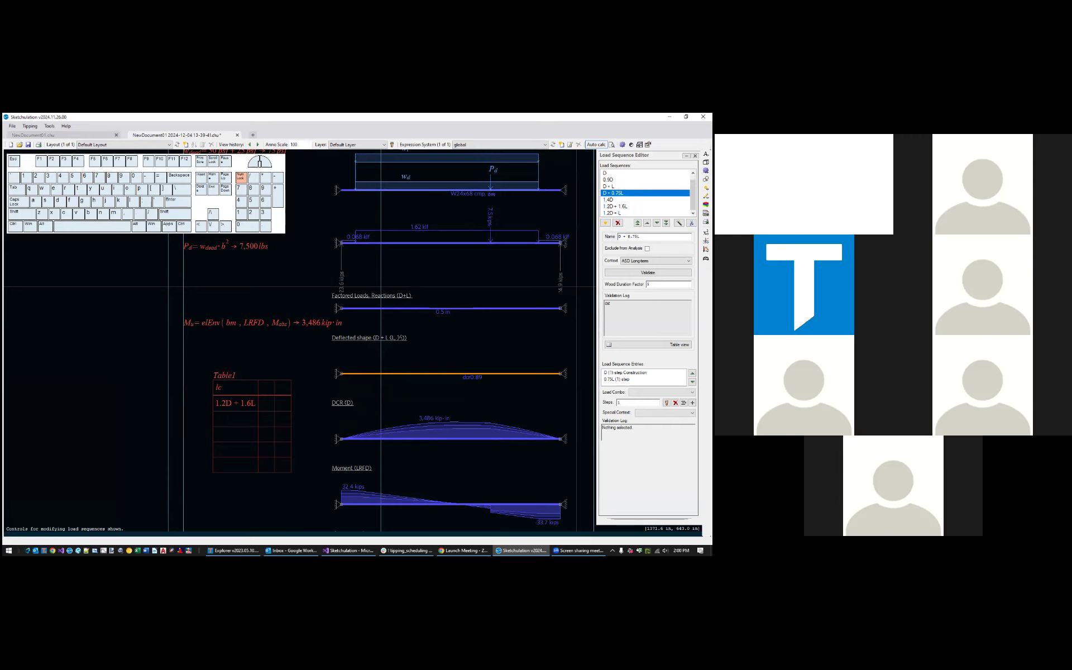
scroll(645, 193, "down", 2)
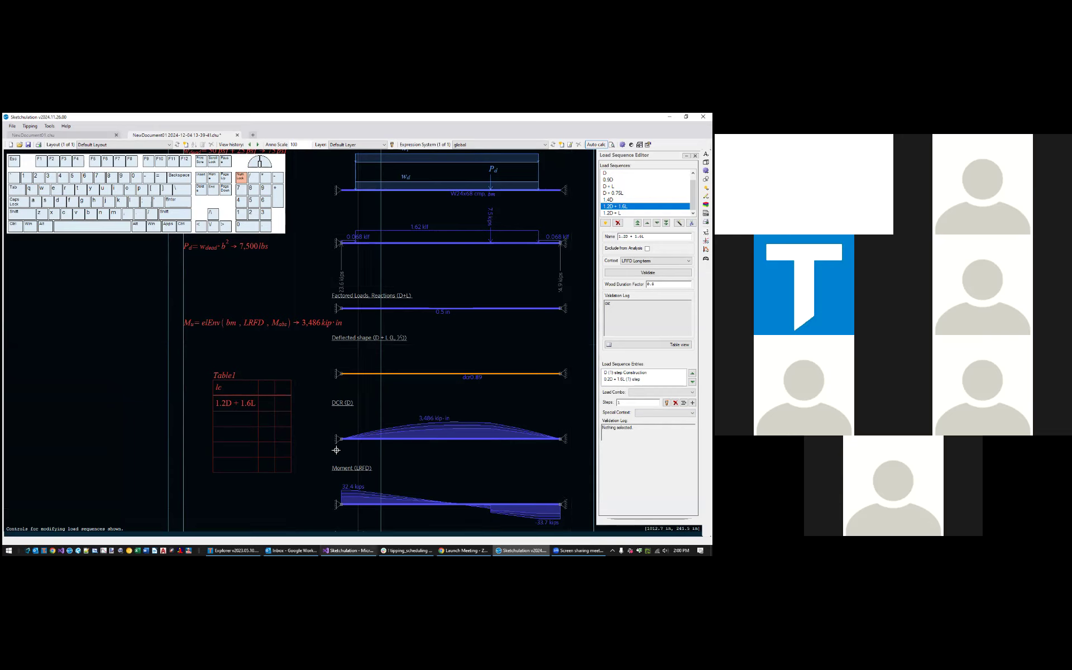
Enter the load sequence D + L in the second cell of Table1's lc column
left_click(226, 428)
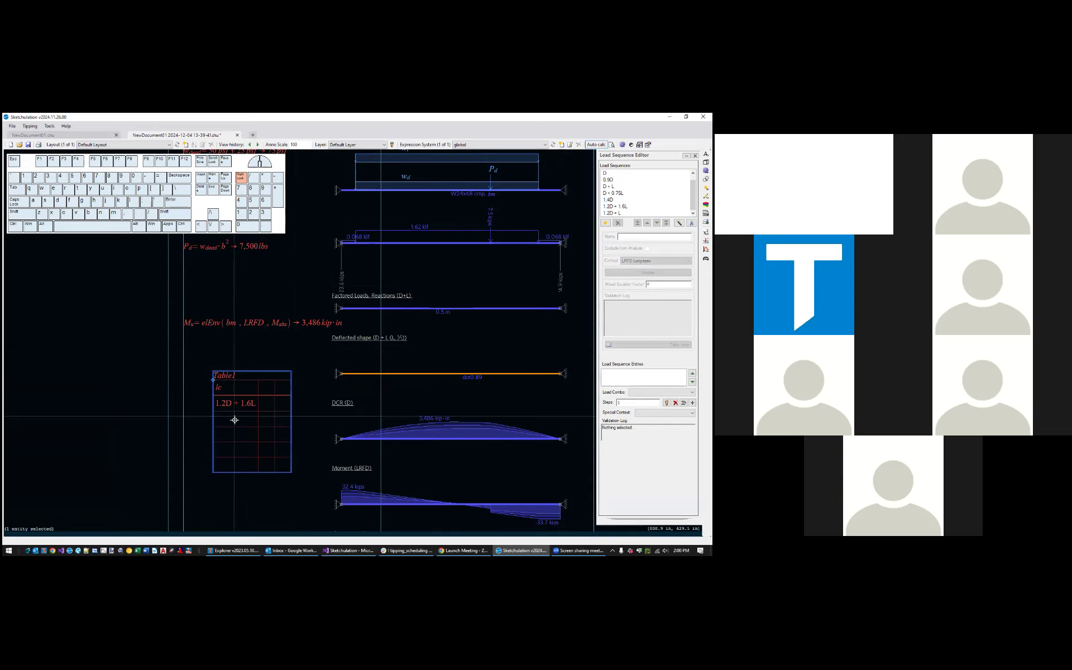
double_click(236, 419)
left_click(236, 421)
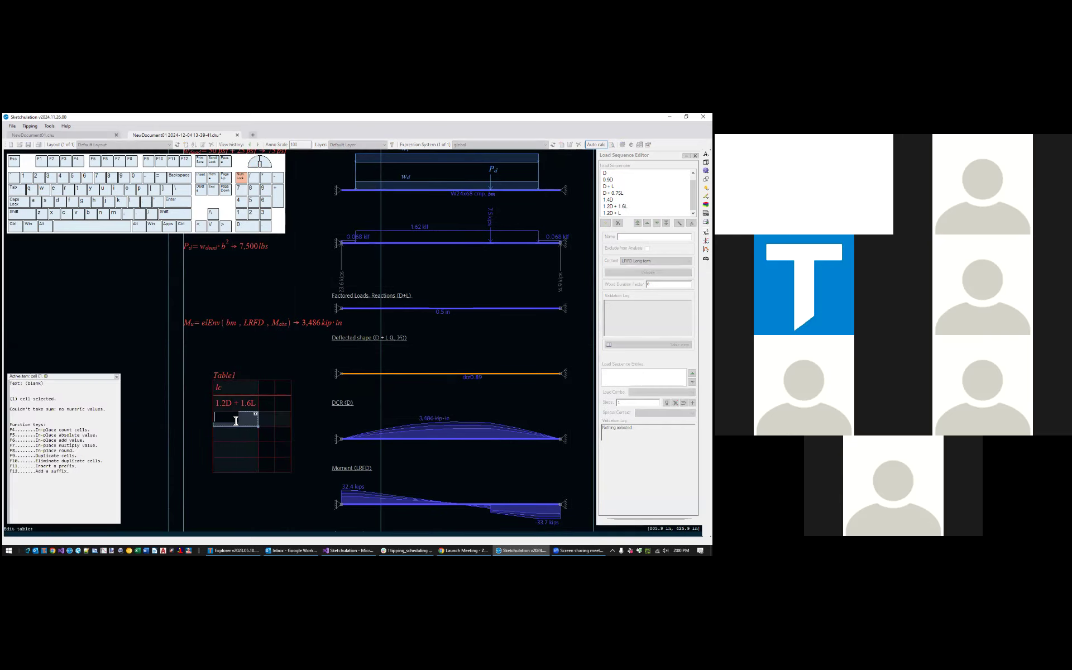
key("Return")
Copy the full M_u elEnv definition from the expression above Table1
left_click(242, 395)
key("Home")
key("ctrl+shift+Right")
key("ctrl+shift+Right")
key("ctrl+shift+Right")
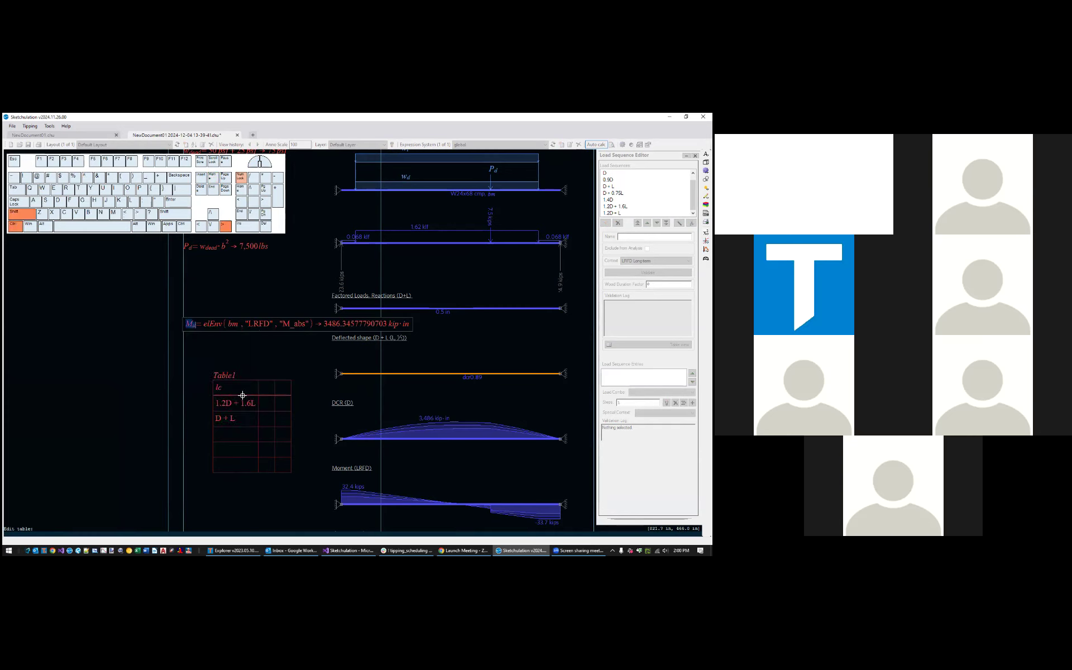
key("ctrl+shift+Right")
key("ctrl+shift+Right")
key("ctrl+shift+Right")
key("ctrl+shift+Right")
key("ctrl+shift+Right")
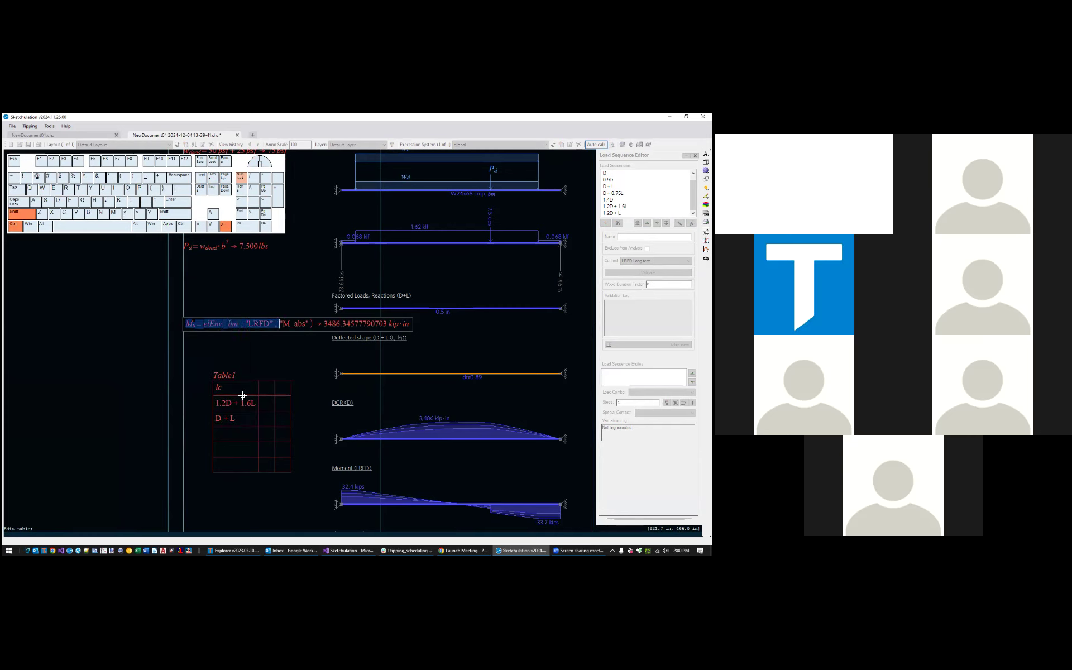
key("ctrl+c")
Paste the M_u definition into the second column header, changing the function to elRes and the "LRFD" argument to lc
left_click(273, 389)
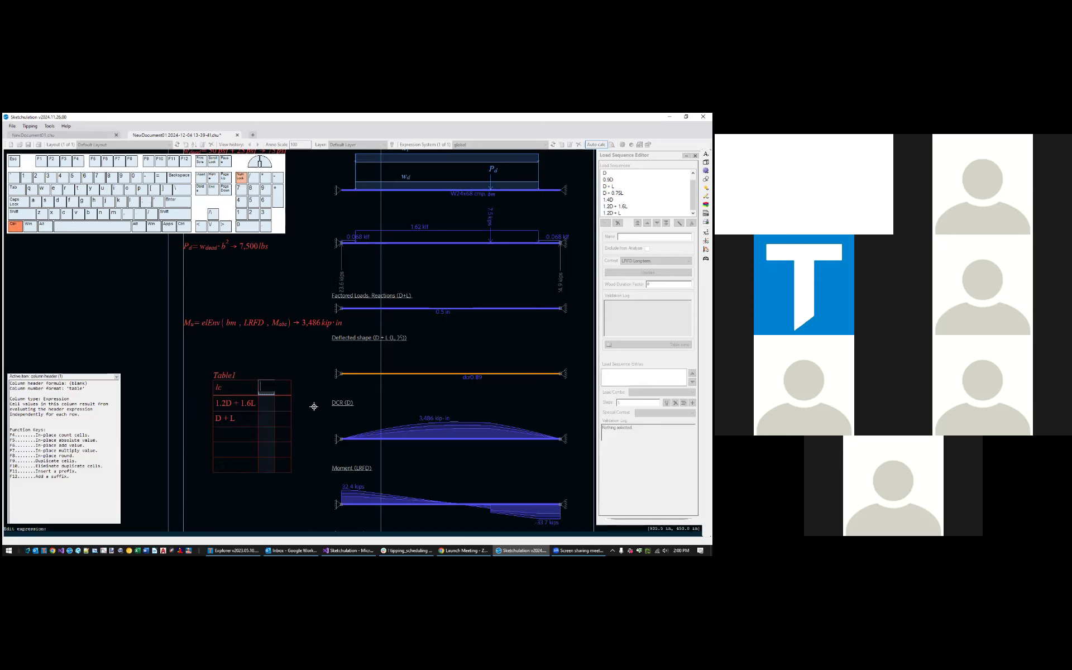
key("ctrl+v")
key("shift+Right")
key("shift+Right")
key("shift+Right")
type("Res")
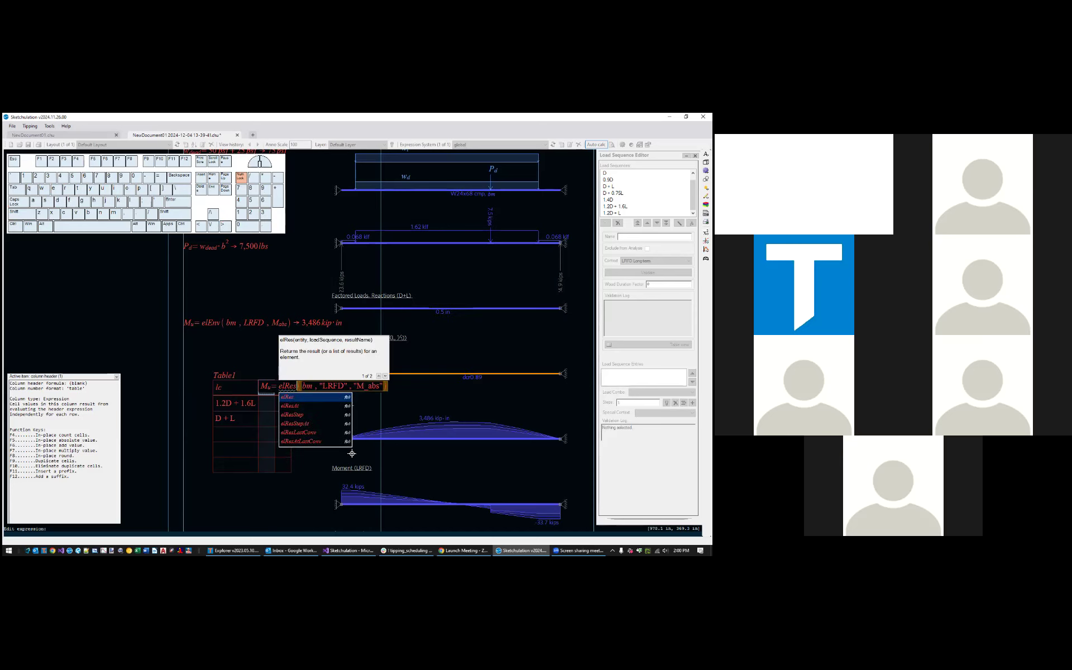
double_click(338, 385)
key("Delete")
key("BackSpace")
key("Delete")
type("lc")
key("Return")
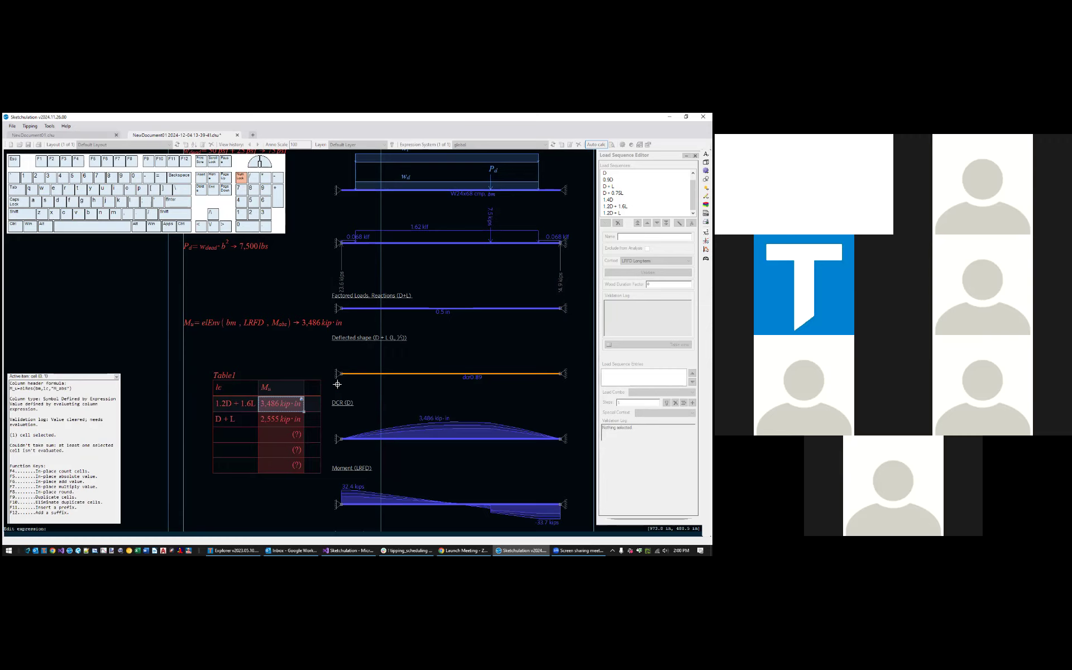
Copy the M_u column's header formula into the third column header of Table1
double_click(280, 384)
key("ctrl+c")
double_click(313, 392)
key("ctrl+v")
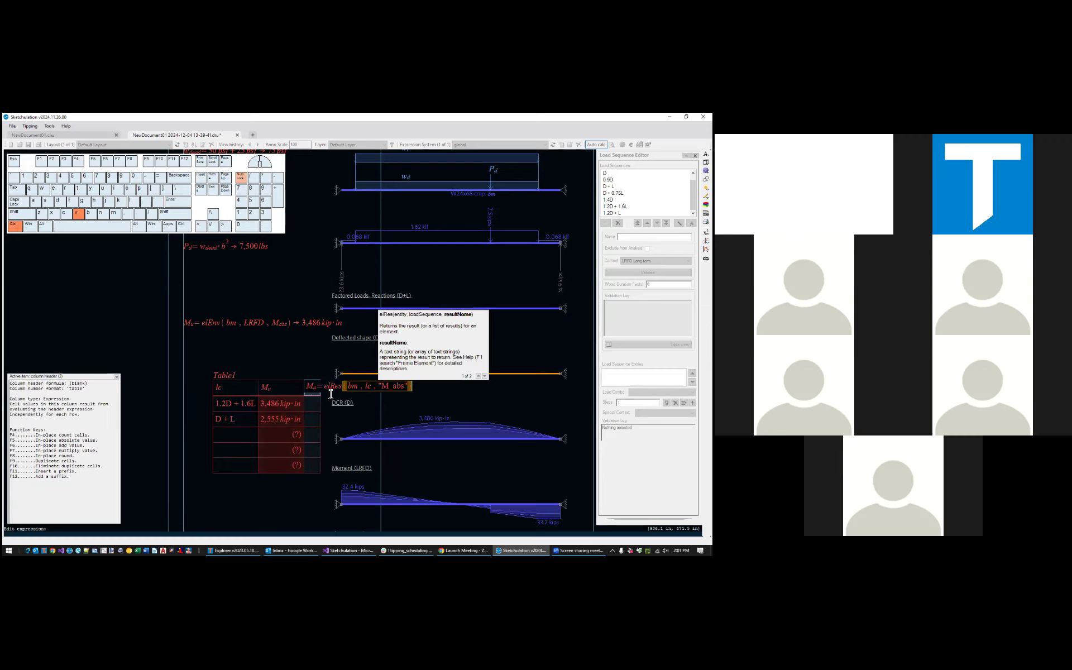
Change the result name in the third column's elRes formula to V_abs
left_click(394, 387)
key("Left")
key("Left")
key("shift+Right")
key("shift+Right")
key("shift+Right")
key("shift+Right")
type("V")
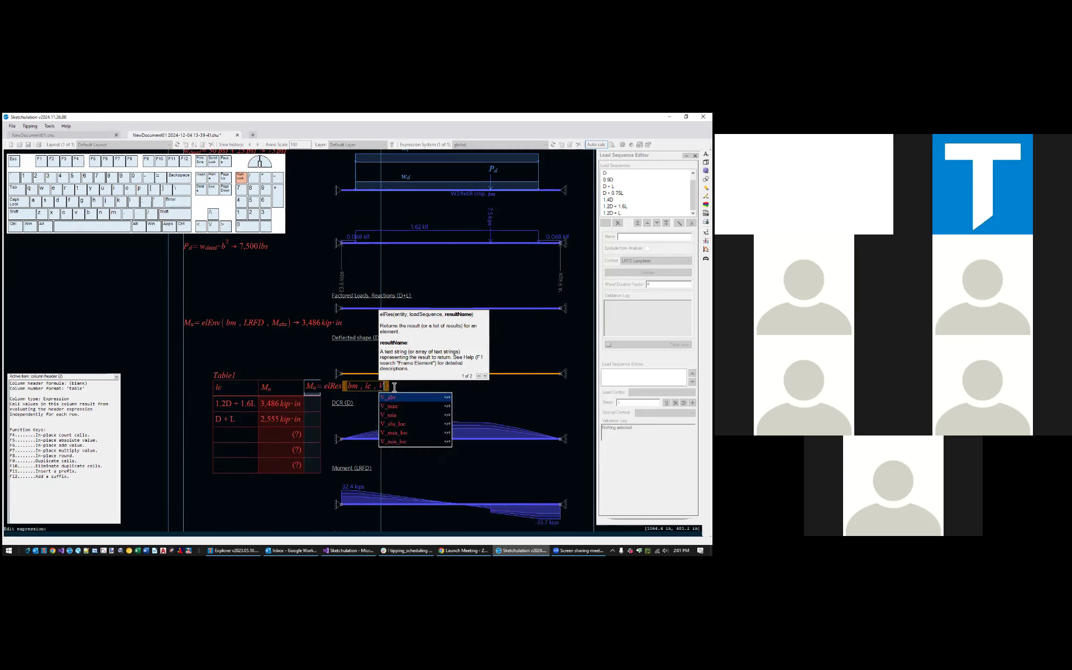
key("Tab")
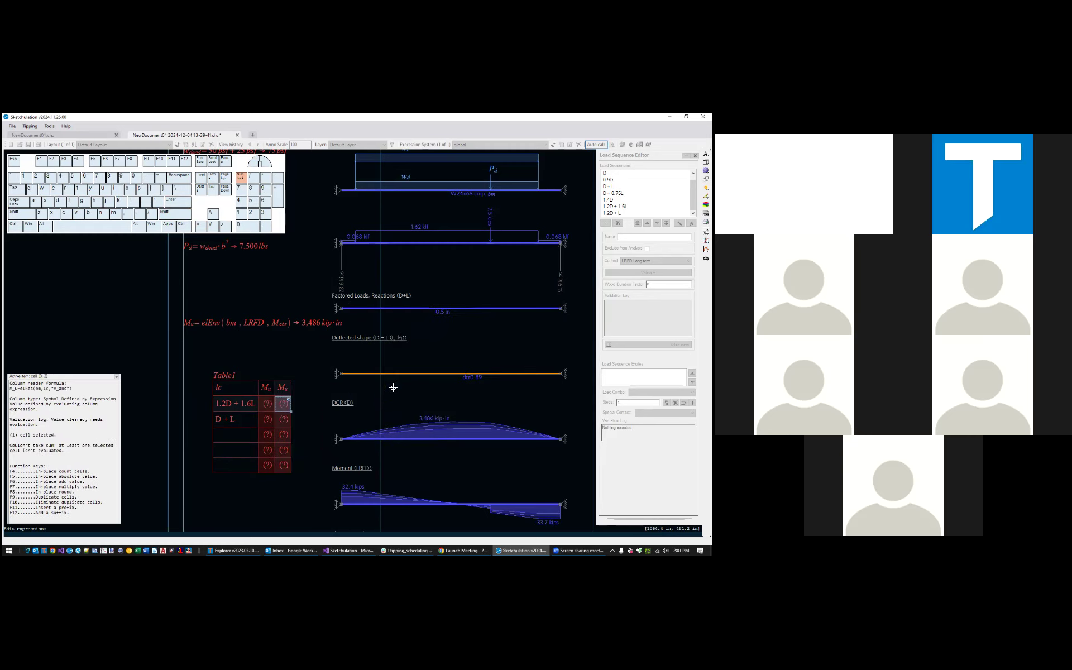
Rename the third column's symbol to V_u and finish editing Table1
double_click(284, 388)
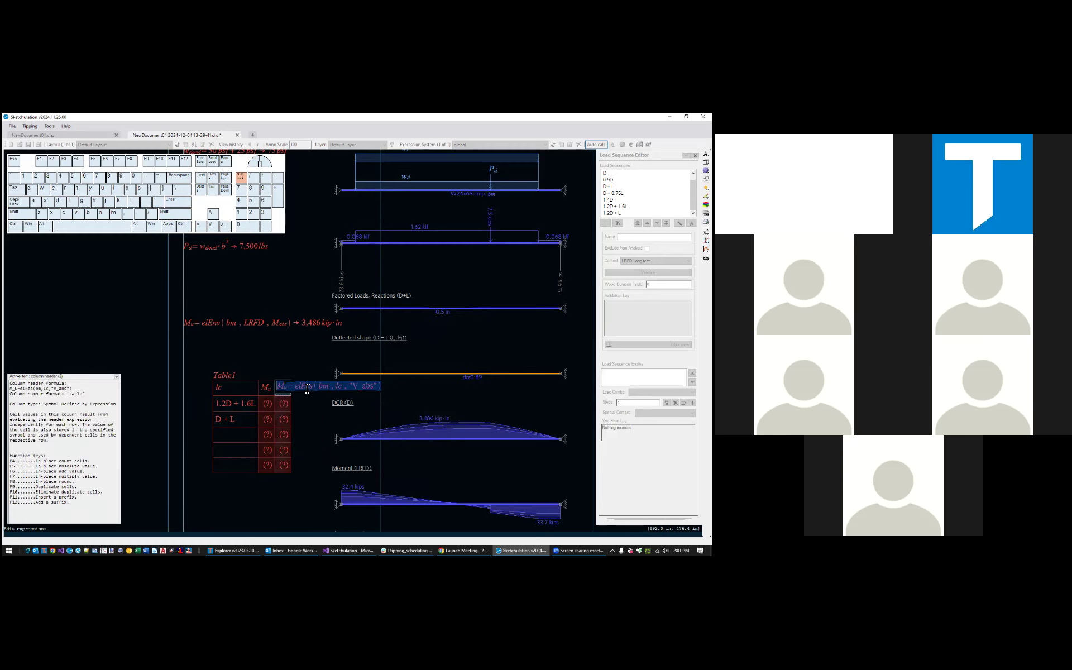
left_click(284, 387)
key("BackSpace")
type("V")
key("Return")
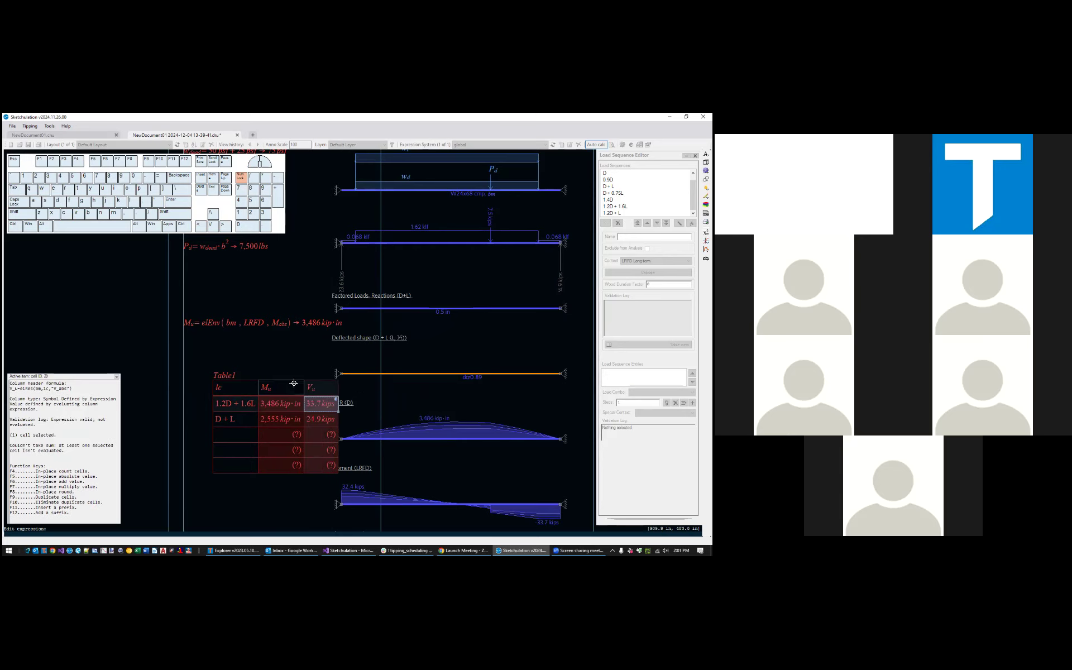
left_click(290, 374)
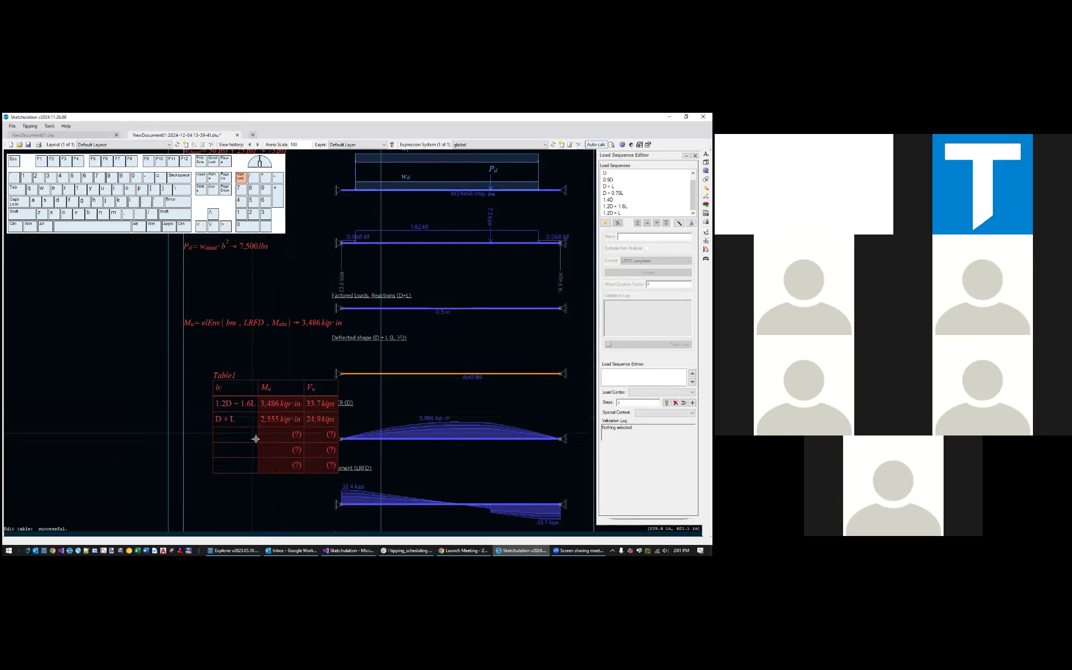
Move Table1 so its left edge aligns with the start of the M_u expression
left_click(212, 382)
left_click_drag(213, 382, 184, 382)
key("Escape")
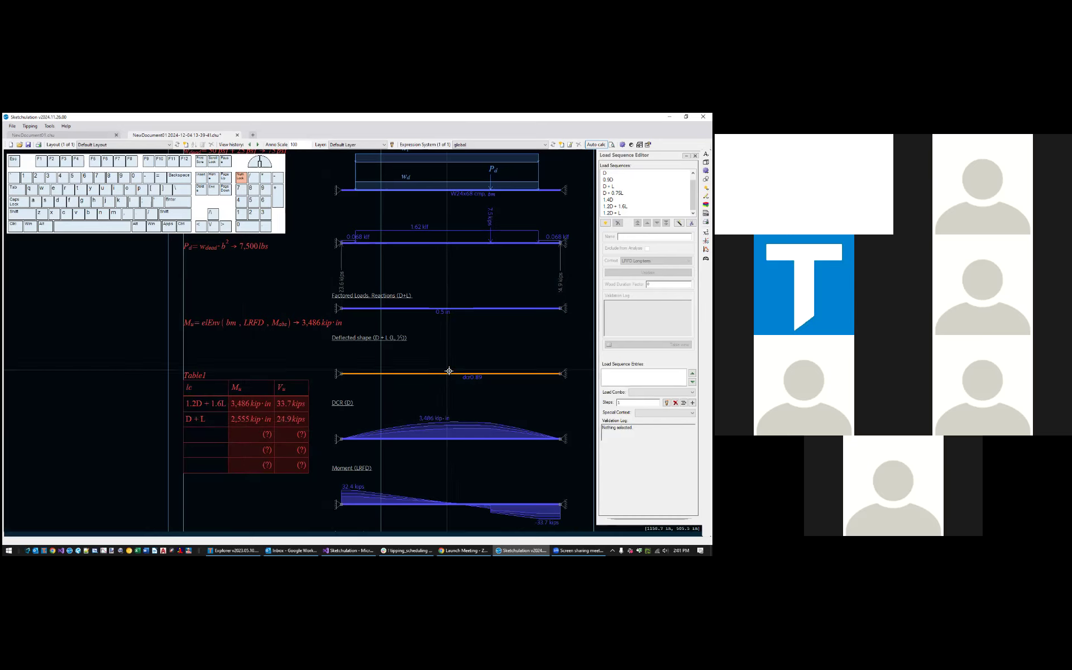
middle_click_drag(428, 437, 428, 359)
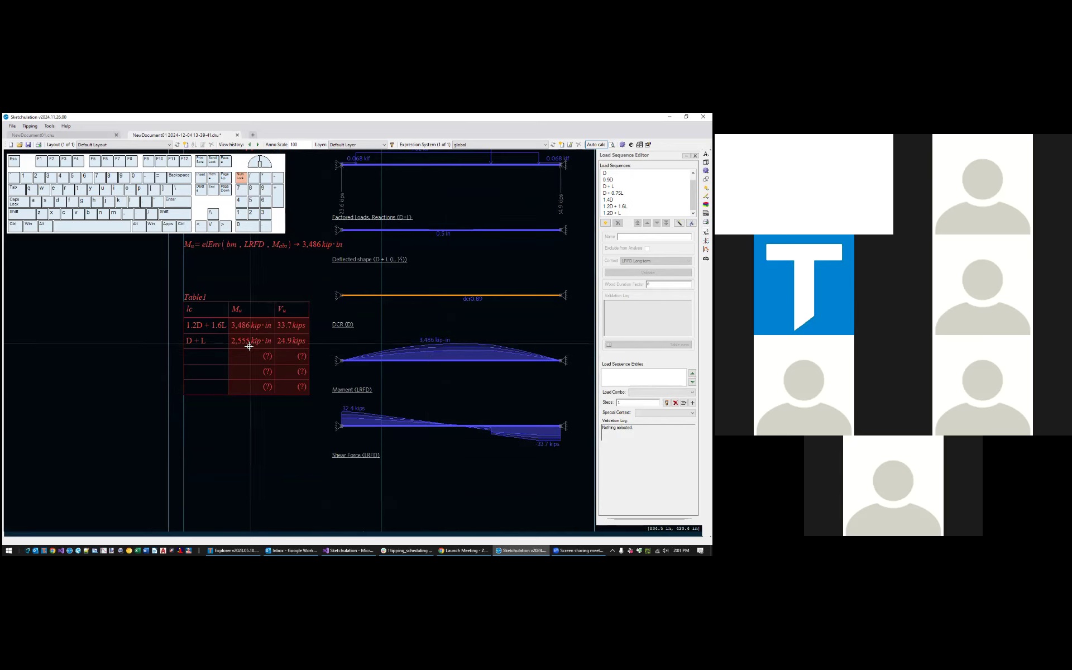
middle_click_drag(242, 351, 244, 413)
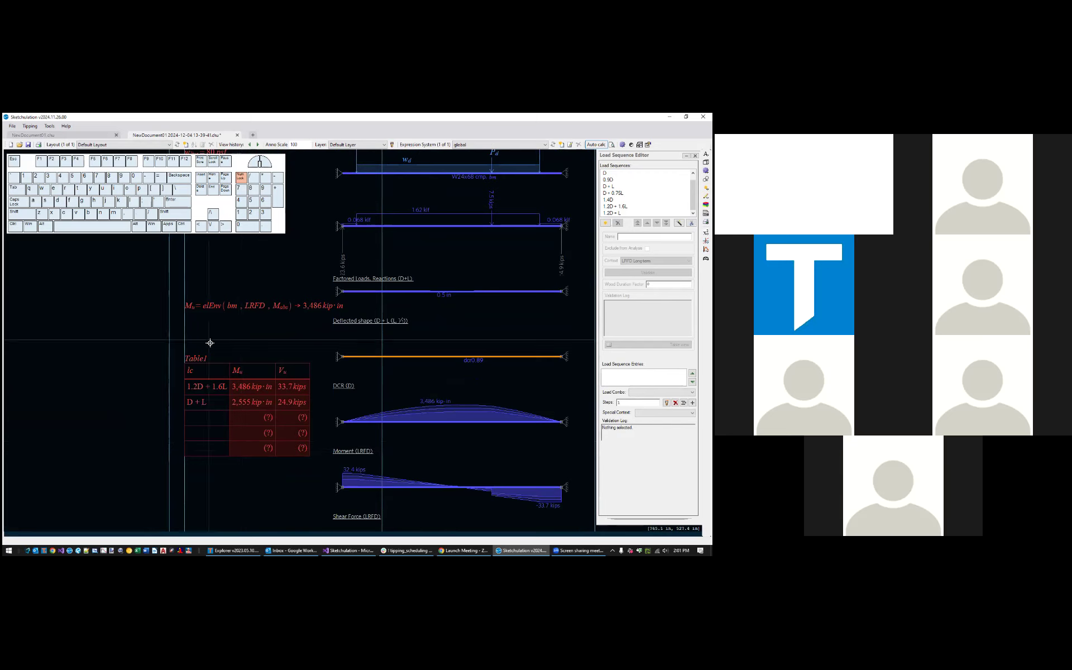
scroll(203, 326, "up", 2)
middle_click_drag(209, 374, 208, 239)
middle_click_drag(220, 405, 228, 327)
key("Escape")
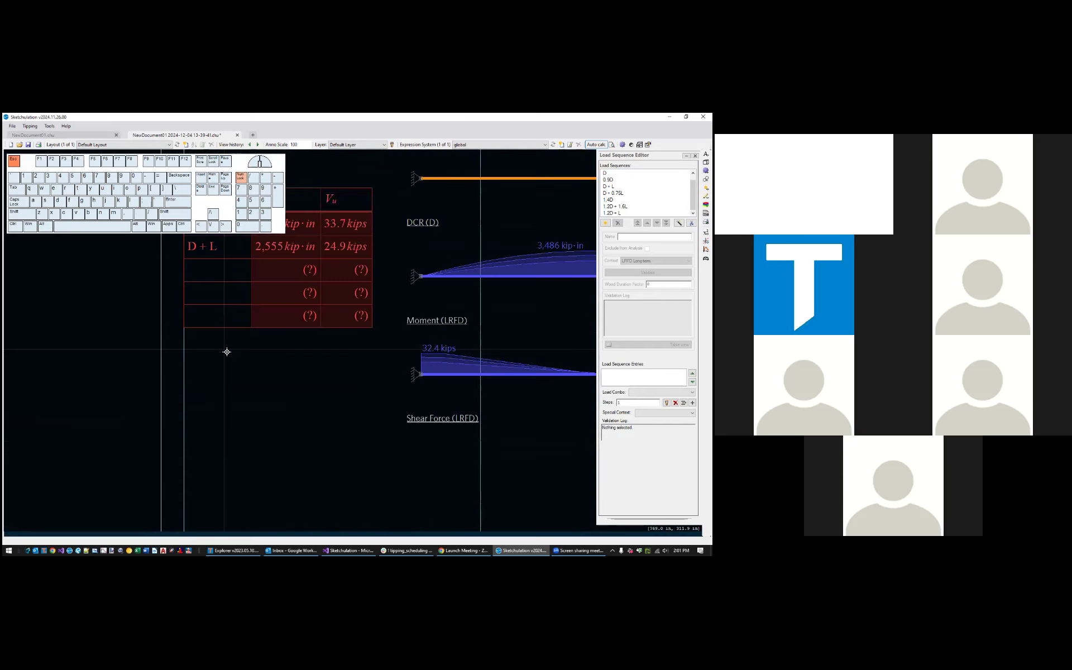
type("x")
middle_click_drag(218, 426, 224, 435)
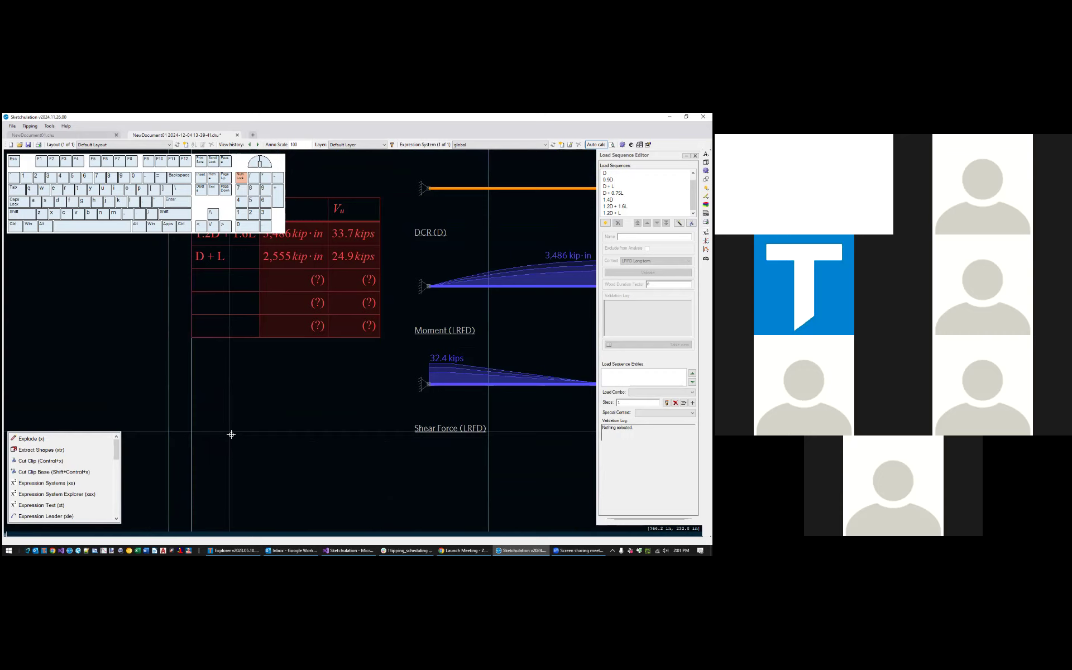
key("BackSpace")
type("dcr")
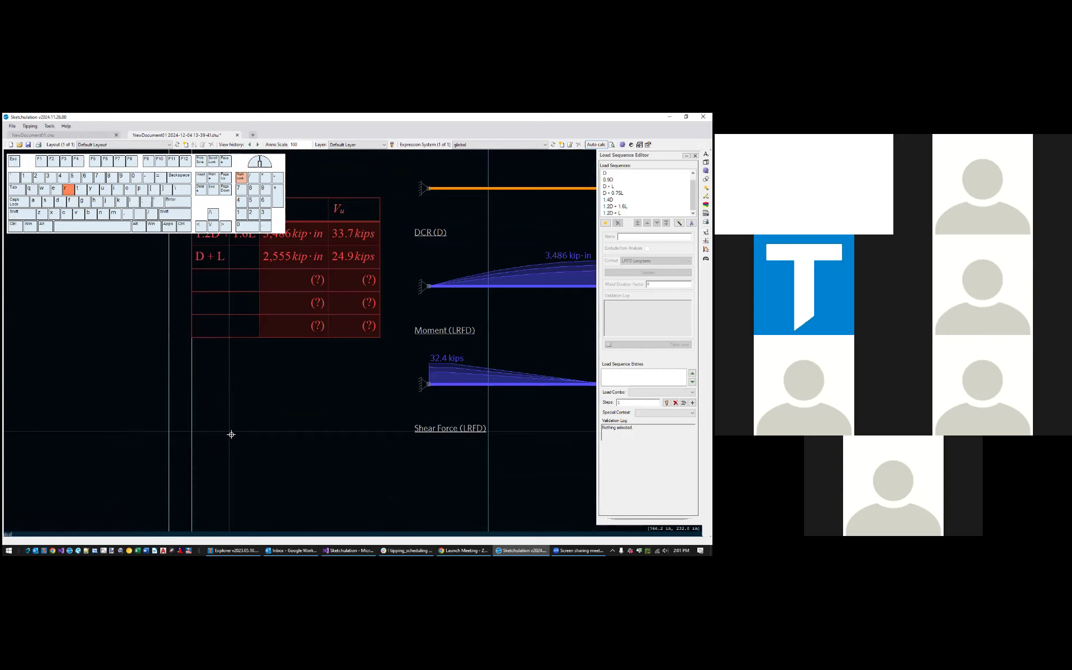
key("BackSpace")
key("BackSpace")
key("BackSpace")
Select the loaded bm beam and expand the Results properties in its entity editor
scroll(313, 335, "down", 2)
middle_click_drag(316, 336, 323, 466)
left_click(378, 279)
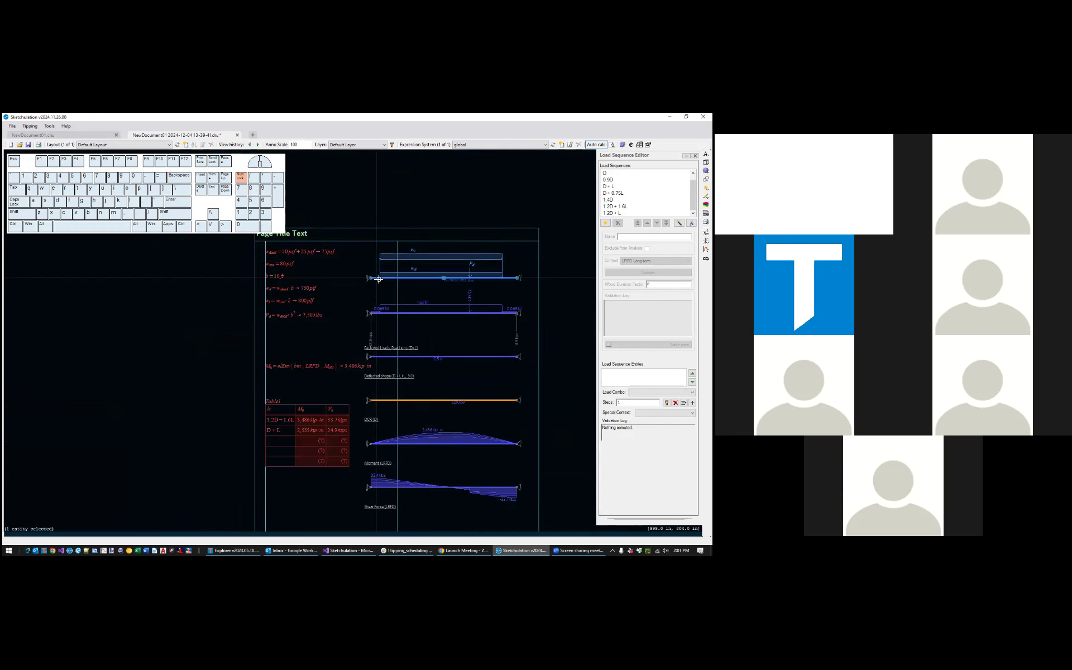
type("mo")
key("Return")
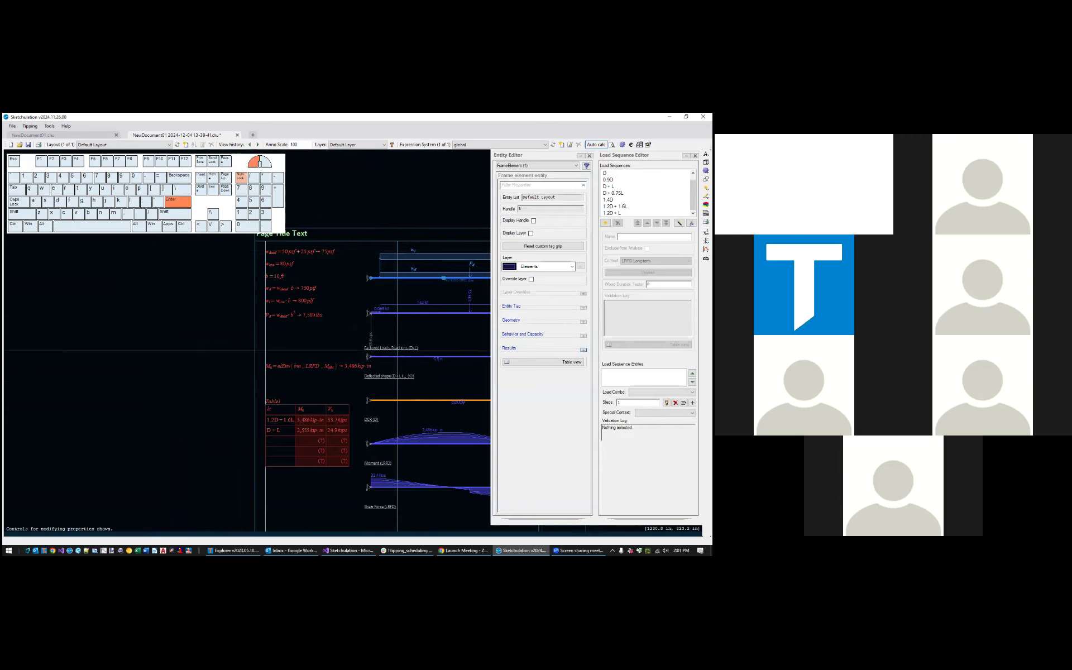
left_click(583, 350)
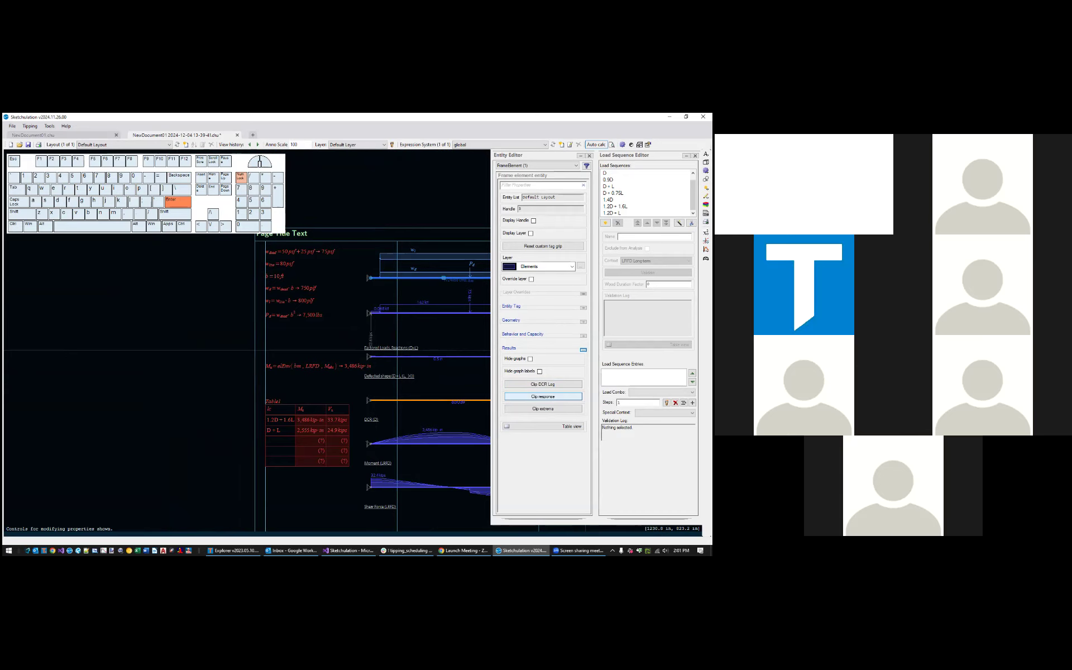
Clip the beam's response data for the 1.2D + 1.6L (D, 1/1) analysis case
left_click(543, 396)
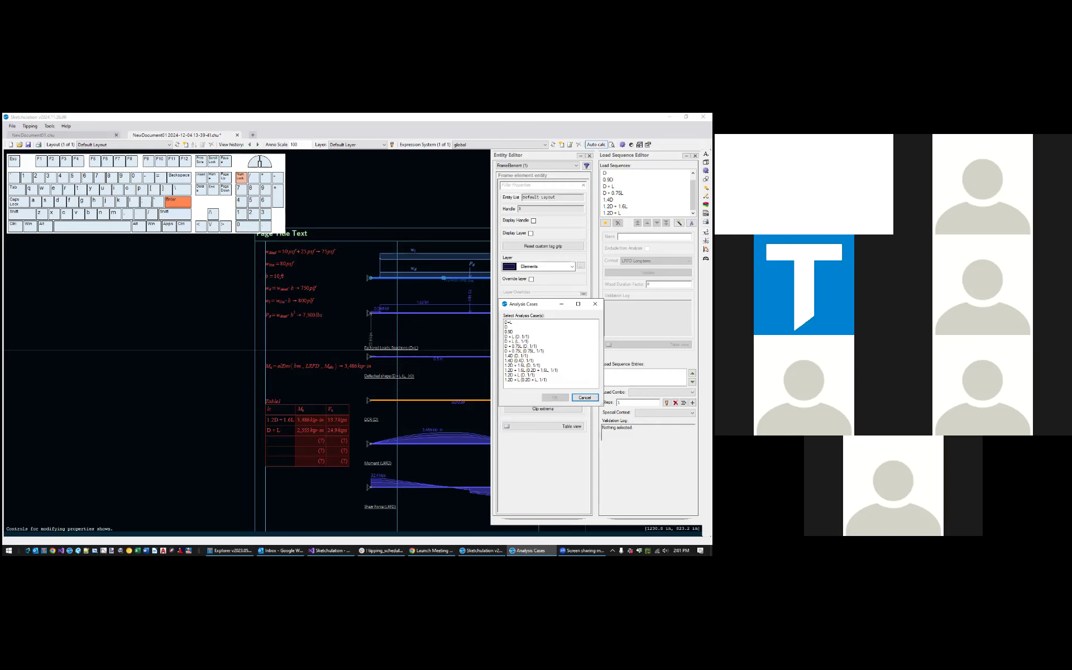
left_click(522, 365)
left_click(555, 397)
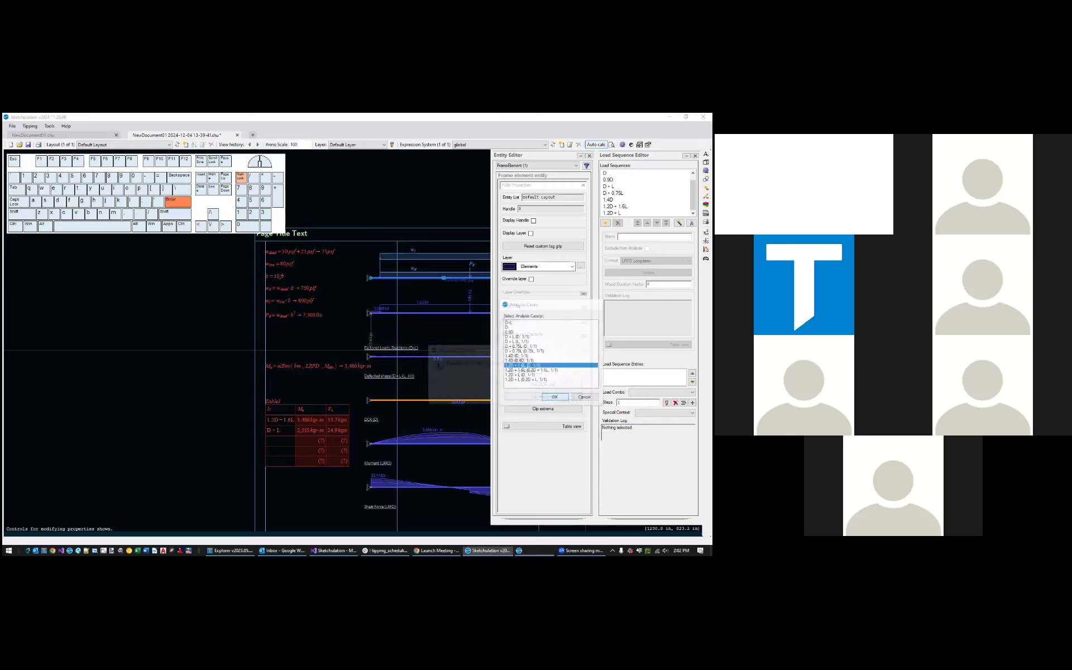
left_click(560, 396)
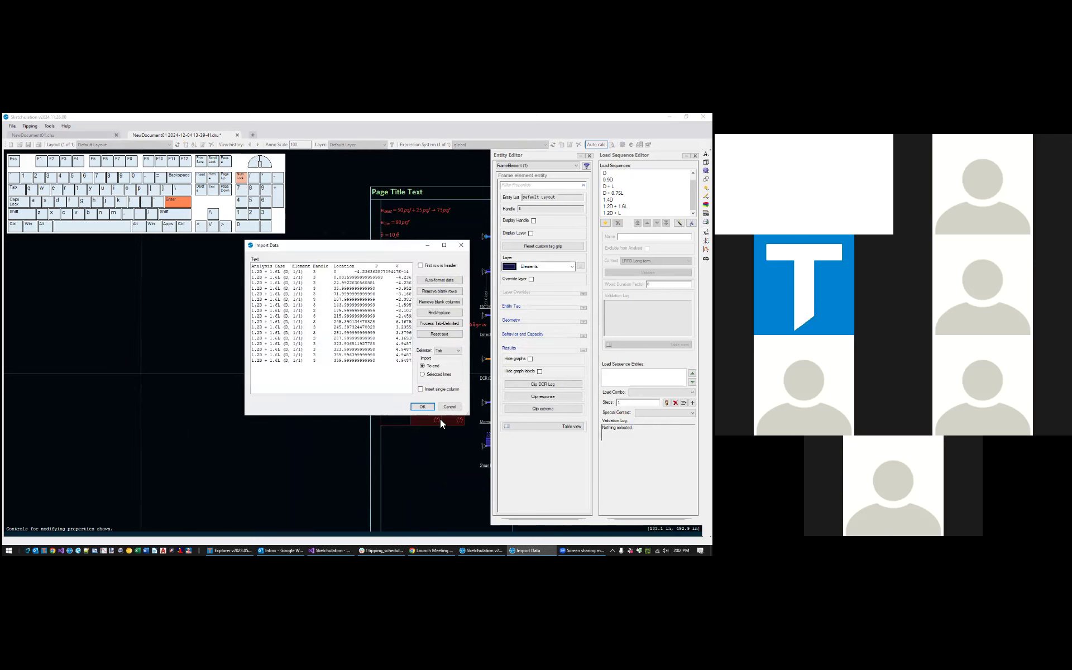
left_click(469, 310)
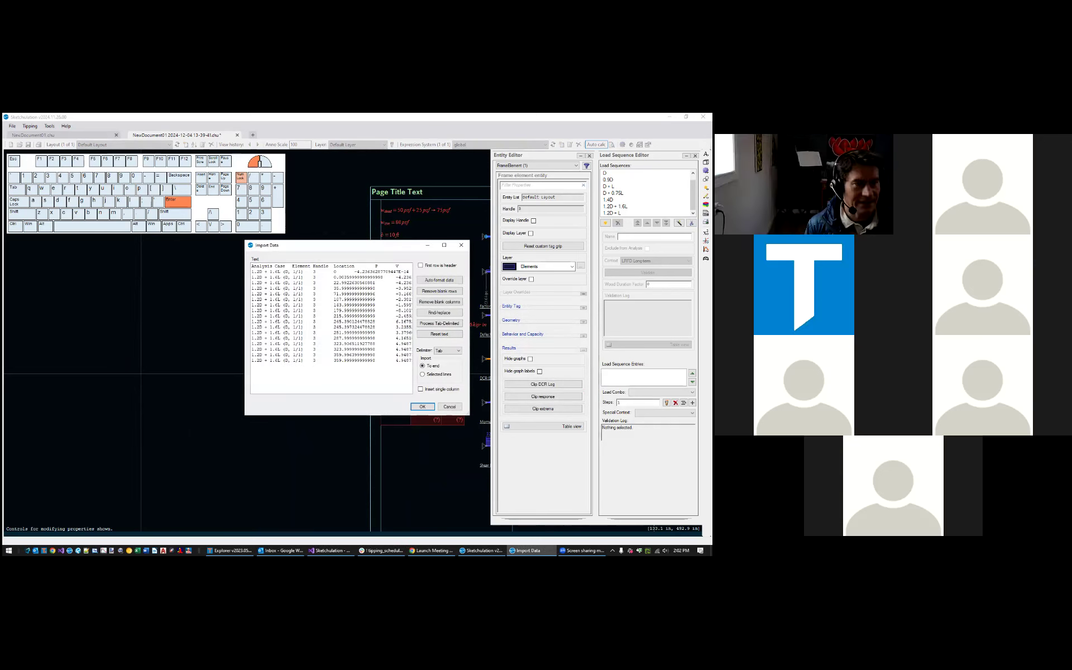
left_click_drag(469, 415, 745, 450)
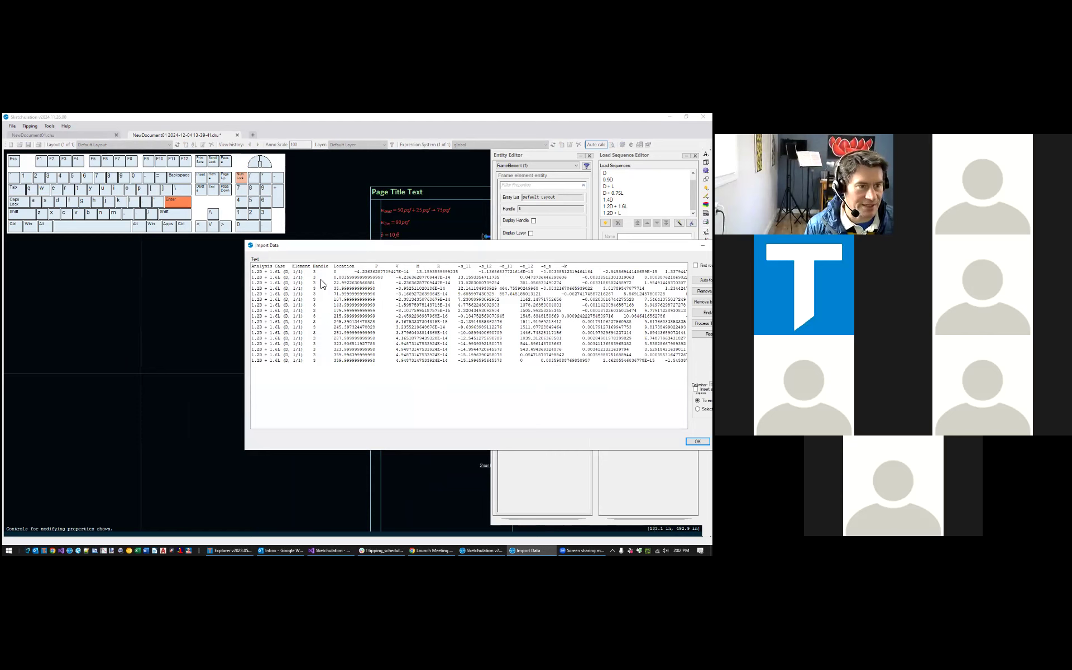
left_click_drag(322, 272, 326, 407)
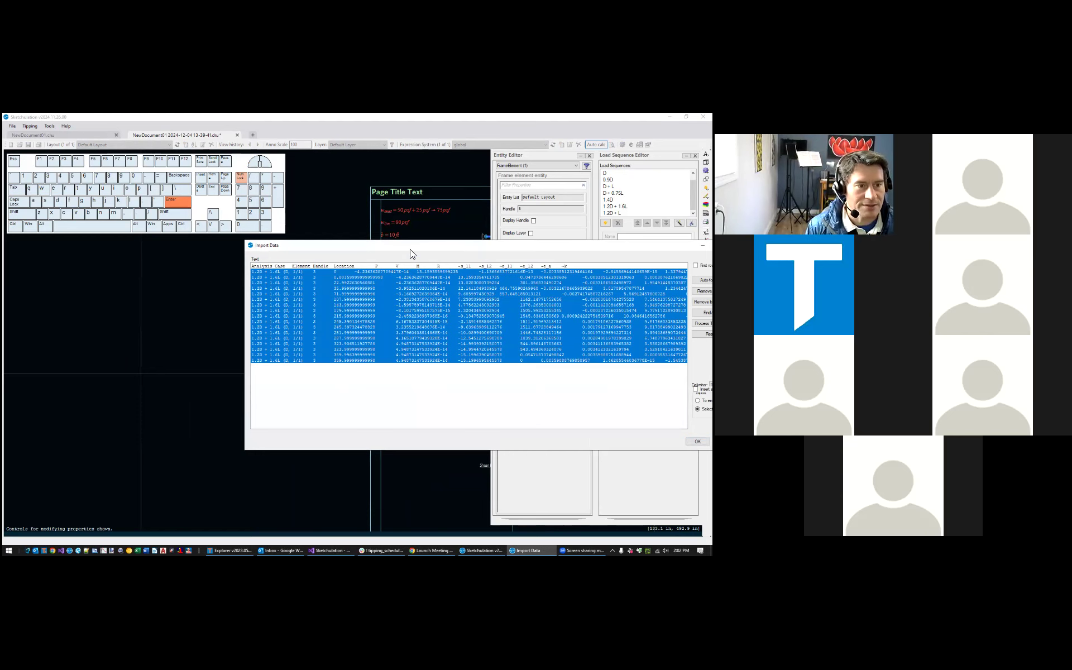
left_click_drag(391, 247, 209, 272)
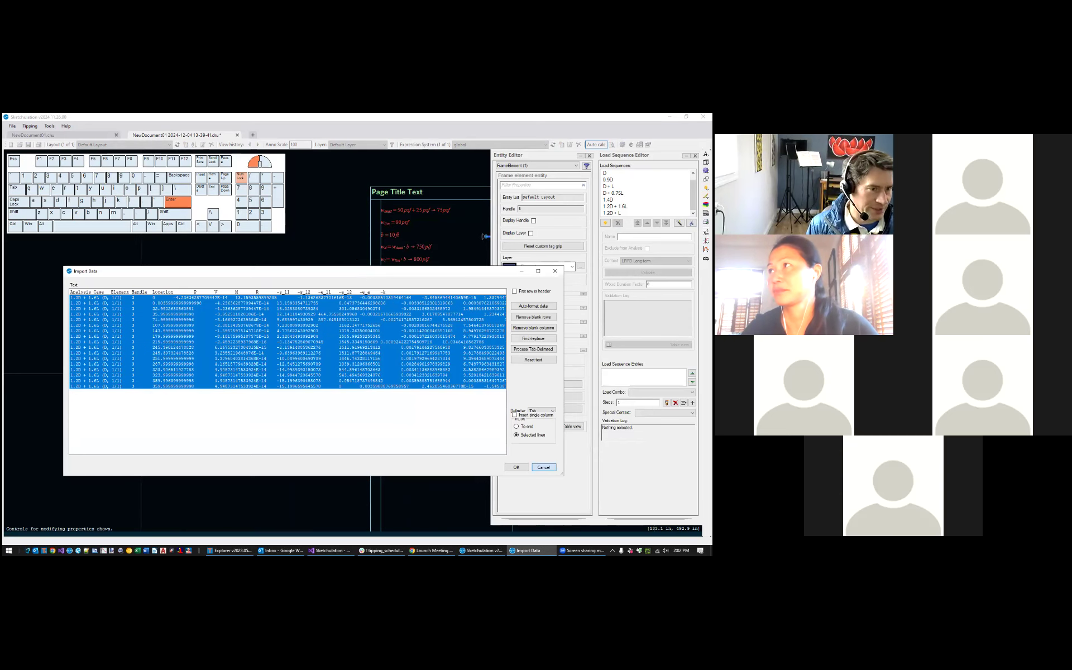
key("Escape")
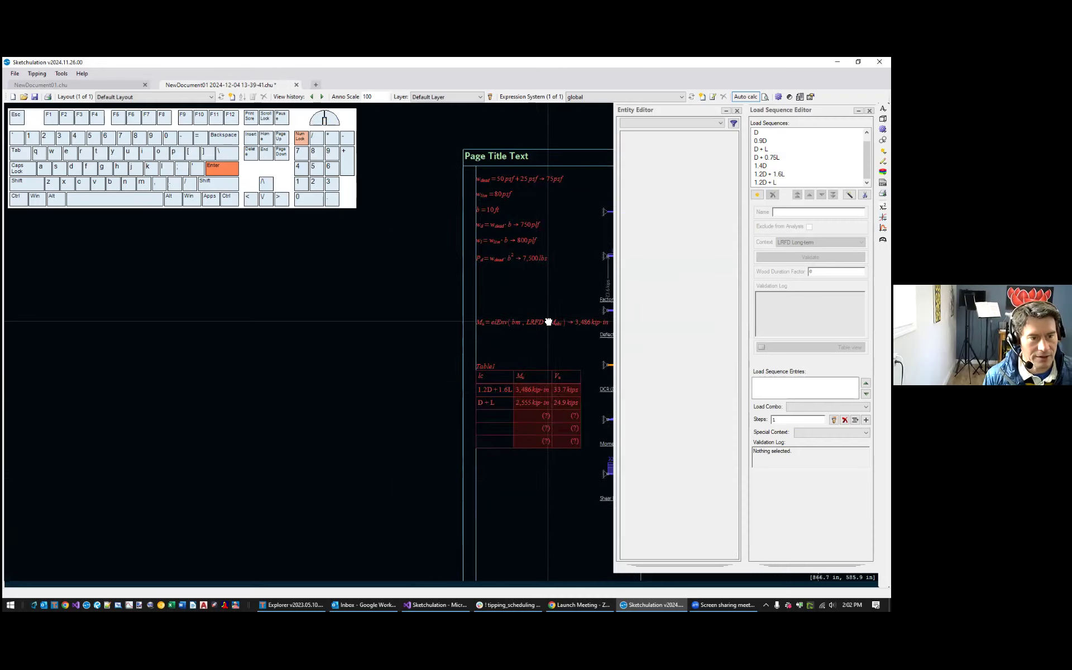
Clip the loaded bm beam's response data for the D + L (L, 1/1) and 1.2D + 1.6L (0.2D + 1.6L, 1/1) analysis cases
middle_click_drag(439, 324, 210, 333)
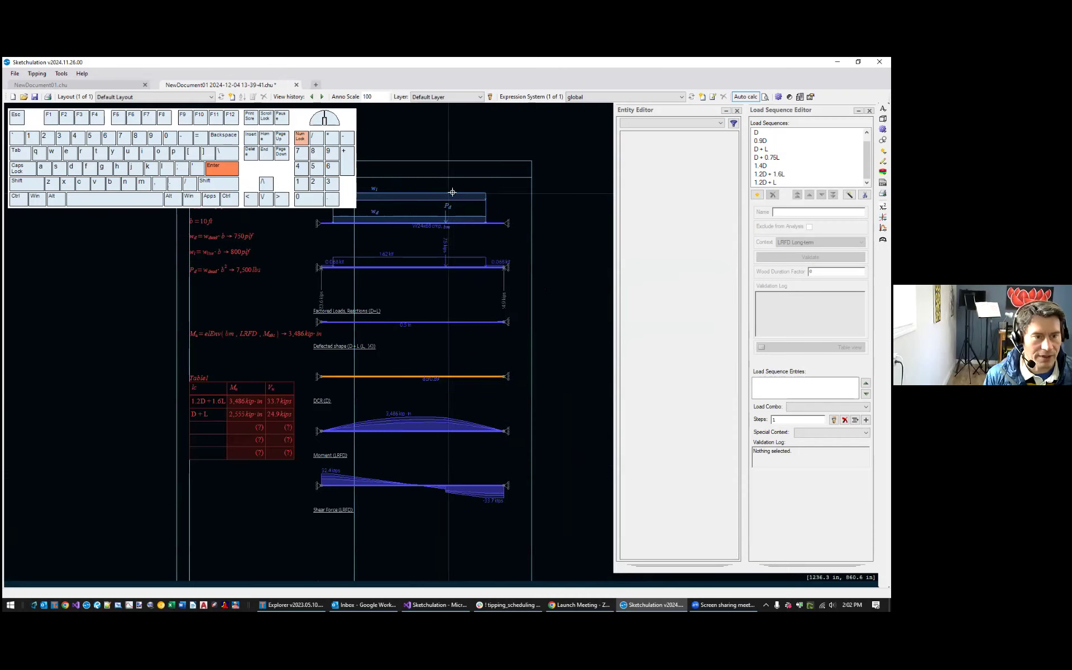
left_click(490, 223)
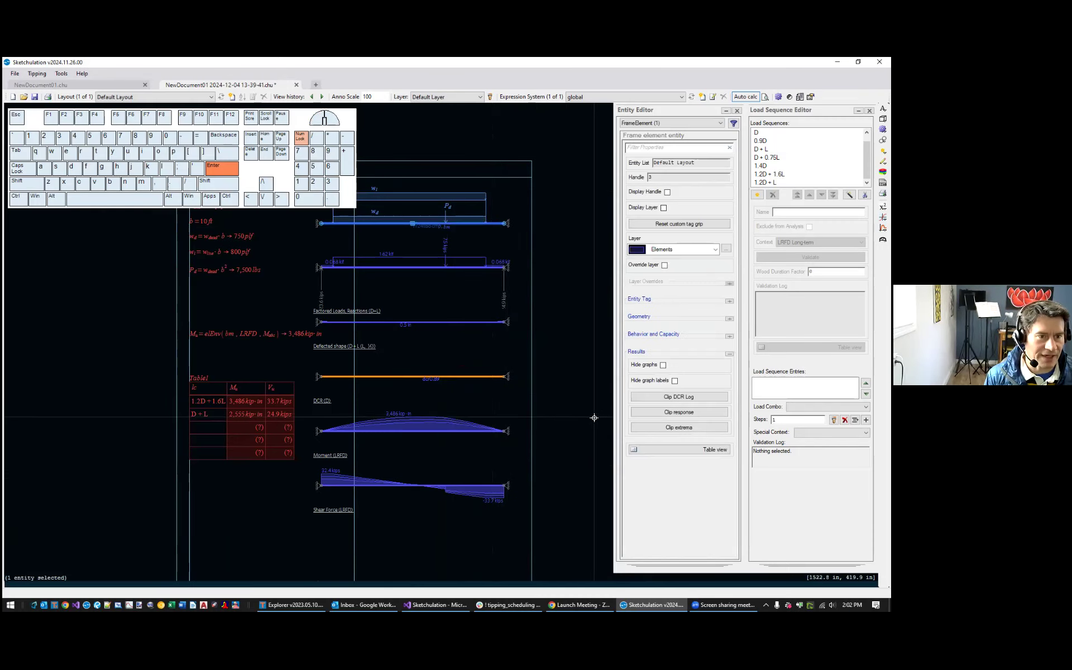
left_click(708, 414)
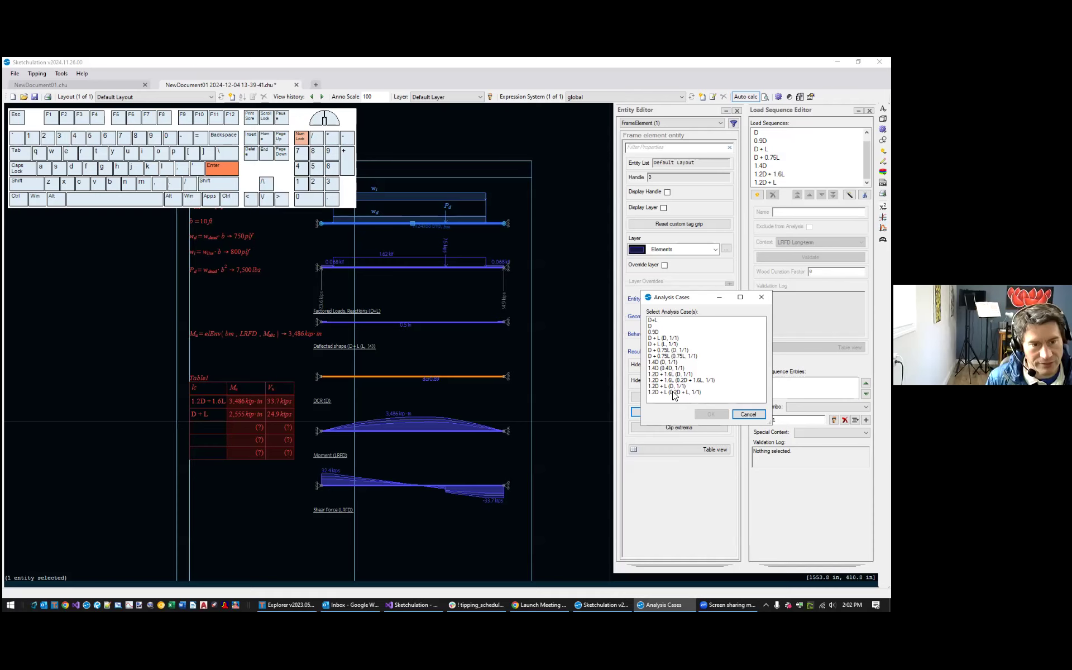
left_click(665, 344)
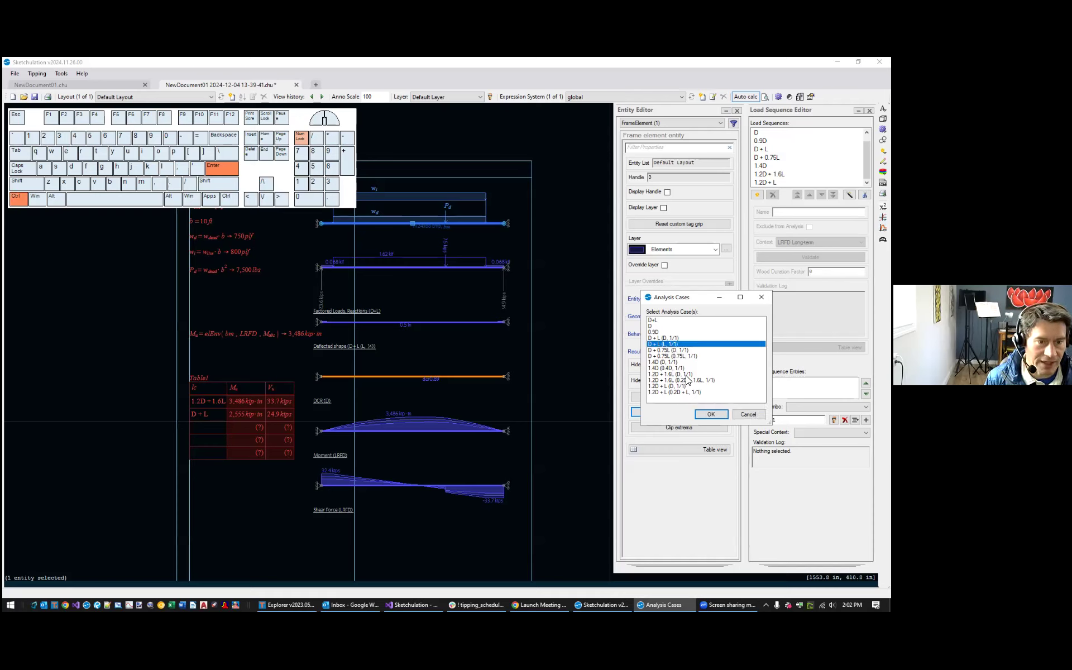
left_click(687, 374, "ctrl")
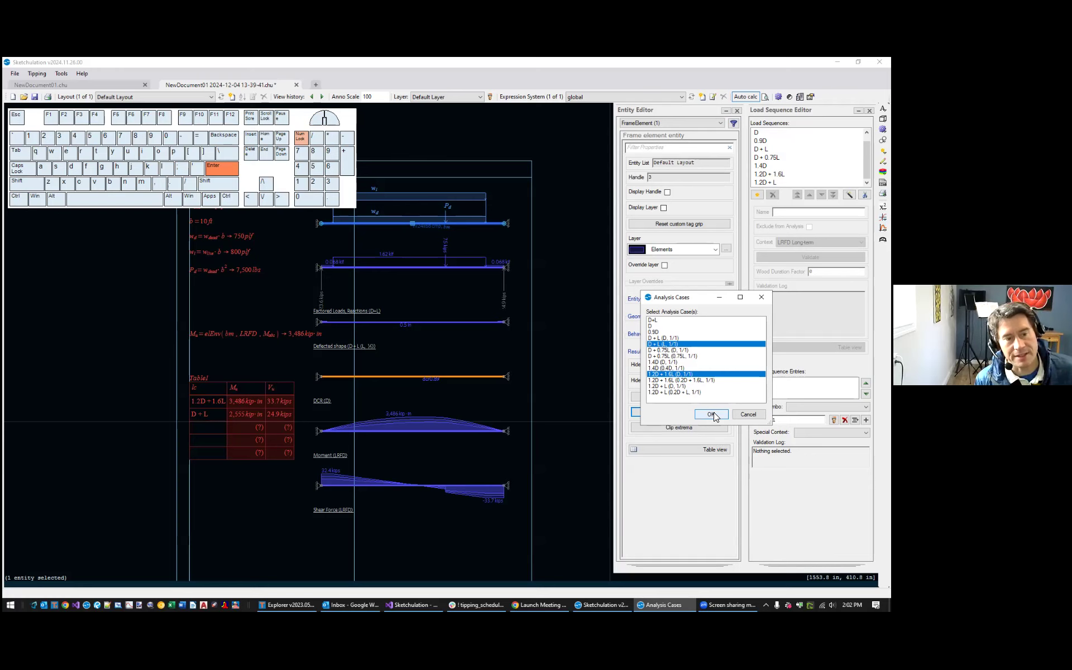
left_click(705, 375, "ctrl")
left_click(706, 380, "ctrl")
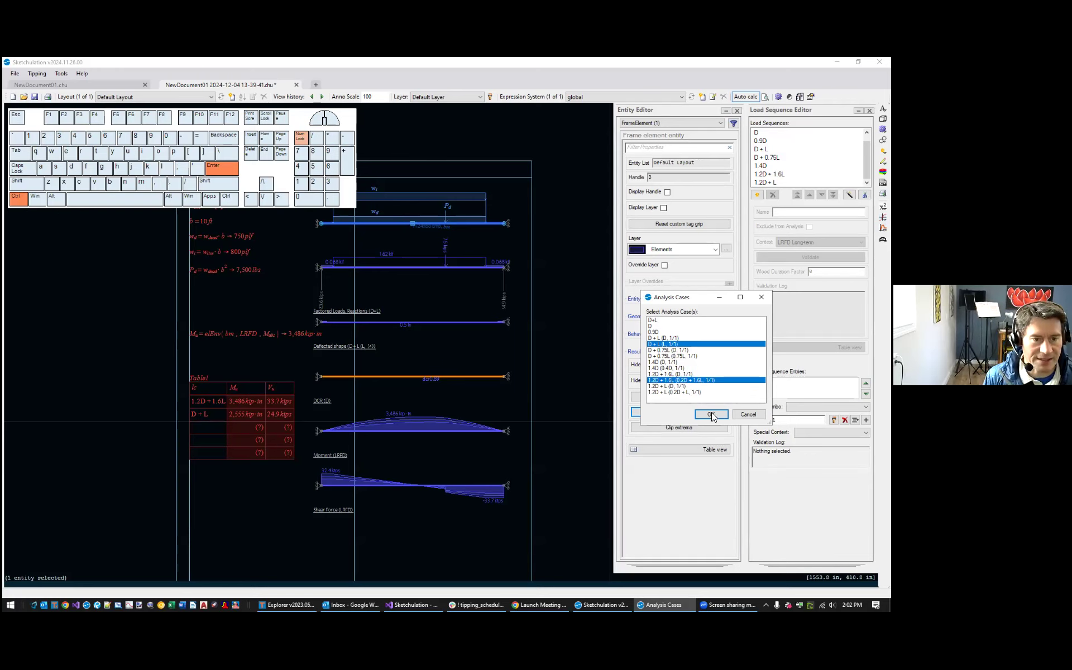
left_click(711, 414)
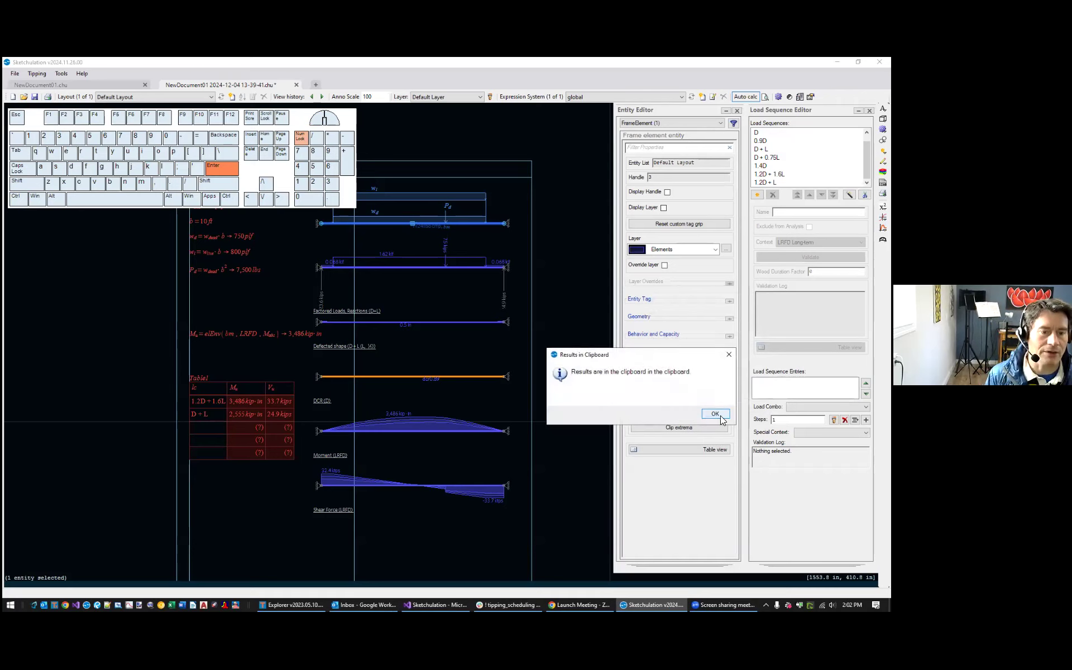
left_click(713, 414)
Insert a new table in the empty space beside the calculation page, on the side away from the beam diagrams
middle_click_drag(168, 419, 510, 360)
scroll(240, 392, "down", 2)
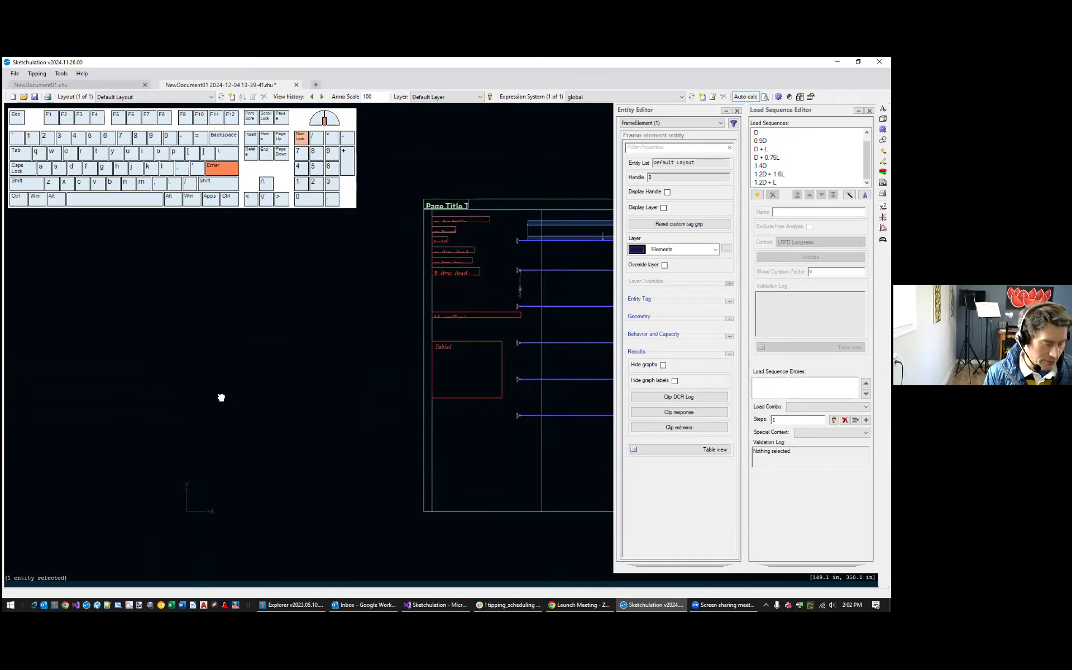
middle_click_drag(220, 397, 135, 410)
type("tbl")
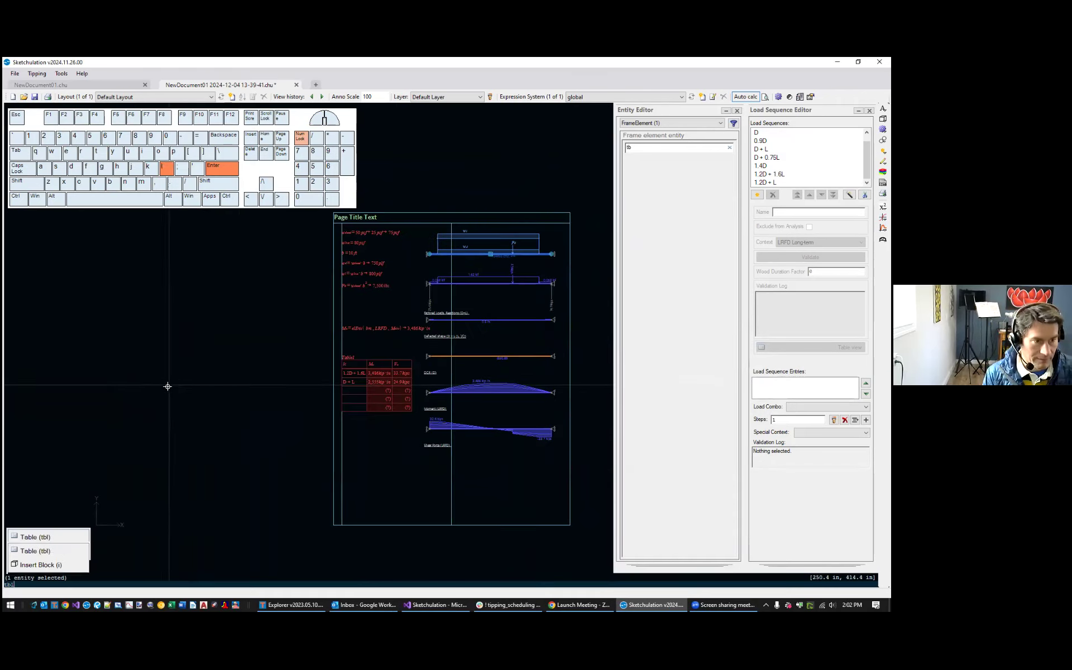
key("Return")
left_click(145, 359)
Import the clipped response data into the new table, treating the first row as the header
scroll(148, 378, "up", 3)
double_click(157, 374)
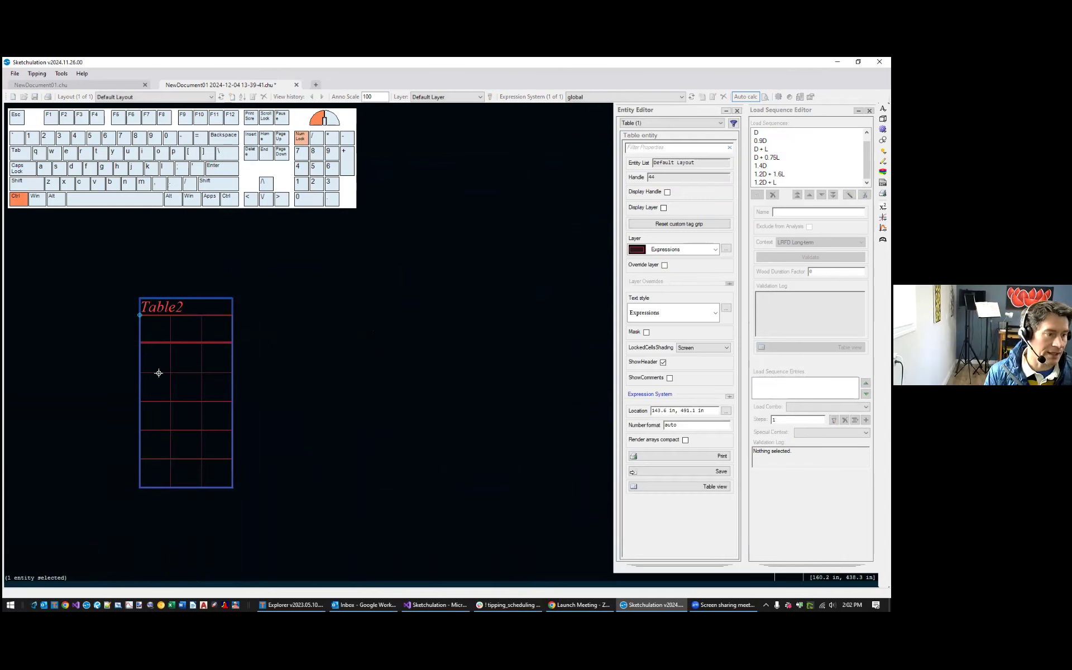
key("ctrl+v")
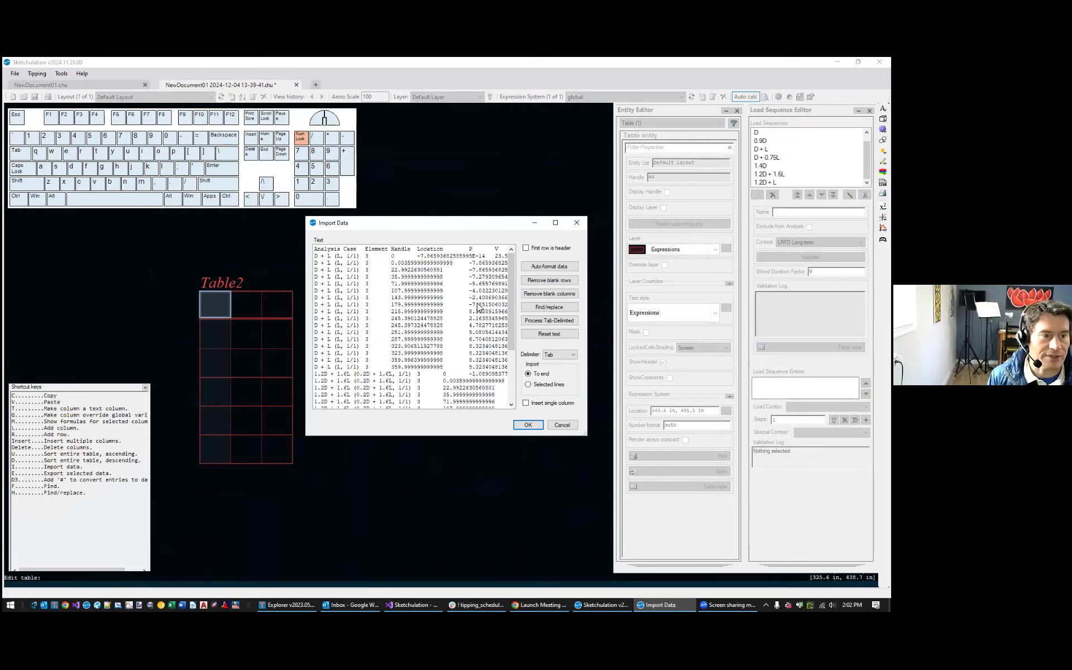
double_click(451, 223)
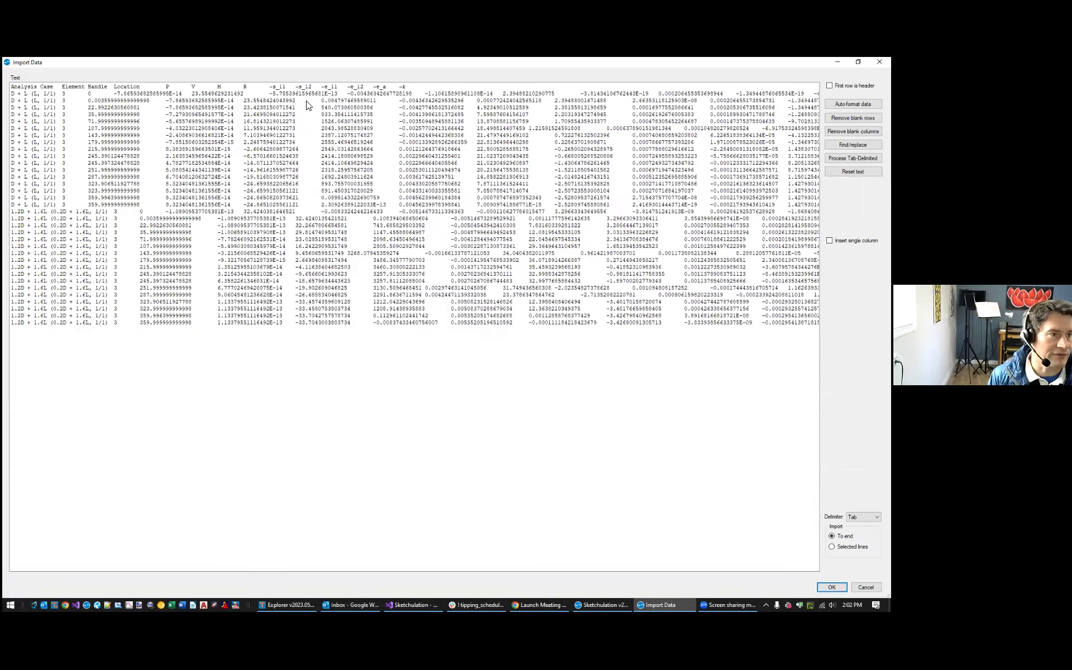
double_click(307, 63)
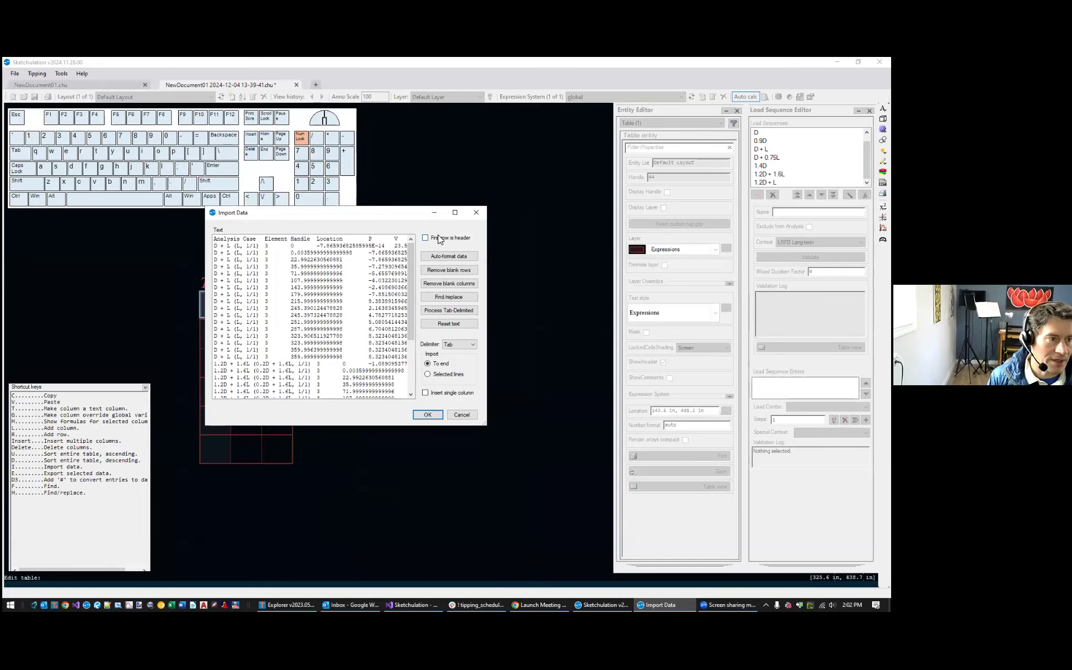
left_click(445, 238)
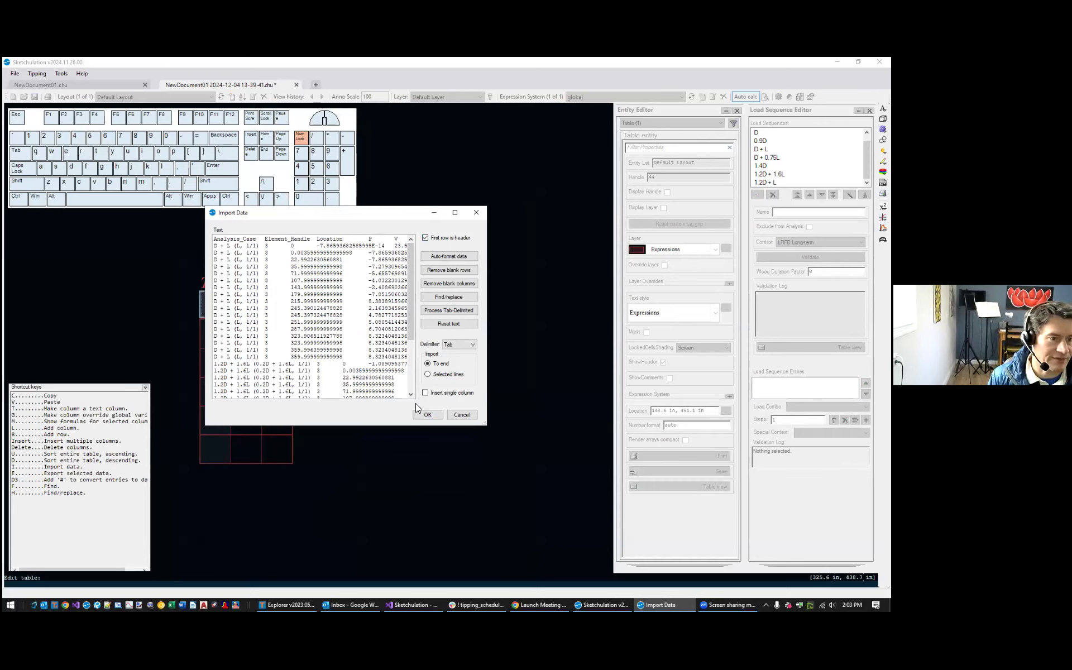
left_click(427, 415)
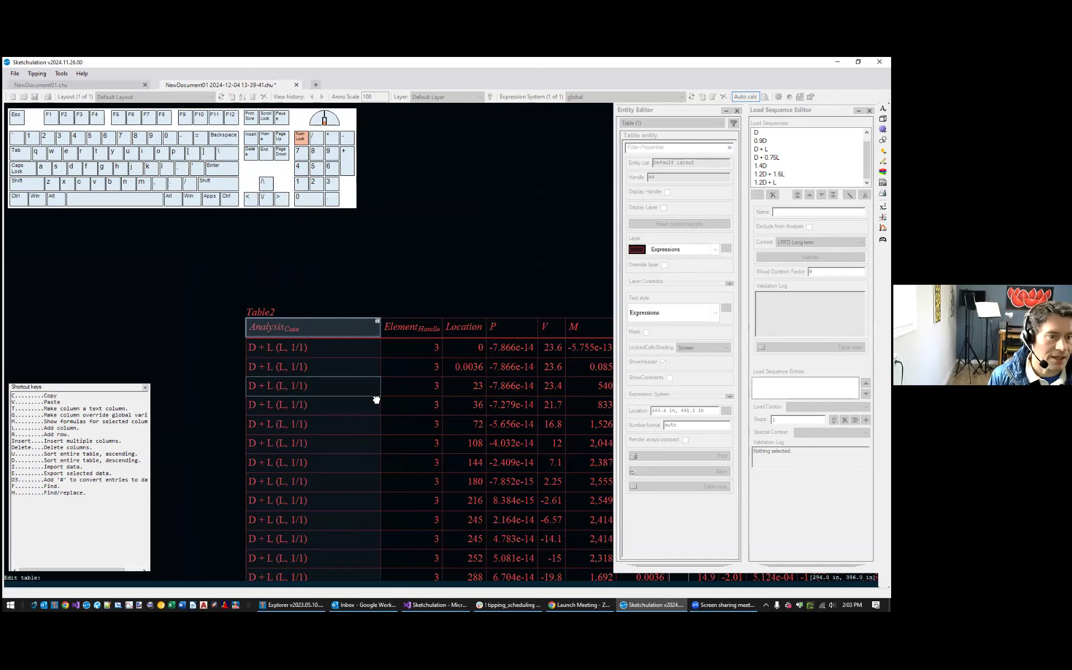
Finish editing Table2 and move it away from the calculation page so the two do not overlap
scroll(437, 274, "down", 4)
key("Escape")
key("Escape")
left_click_drag(308, 255, 238, 342)
left_click(223, 270)
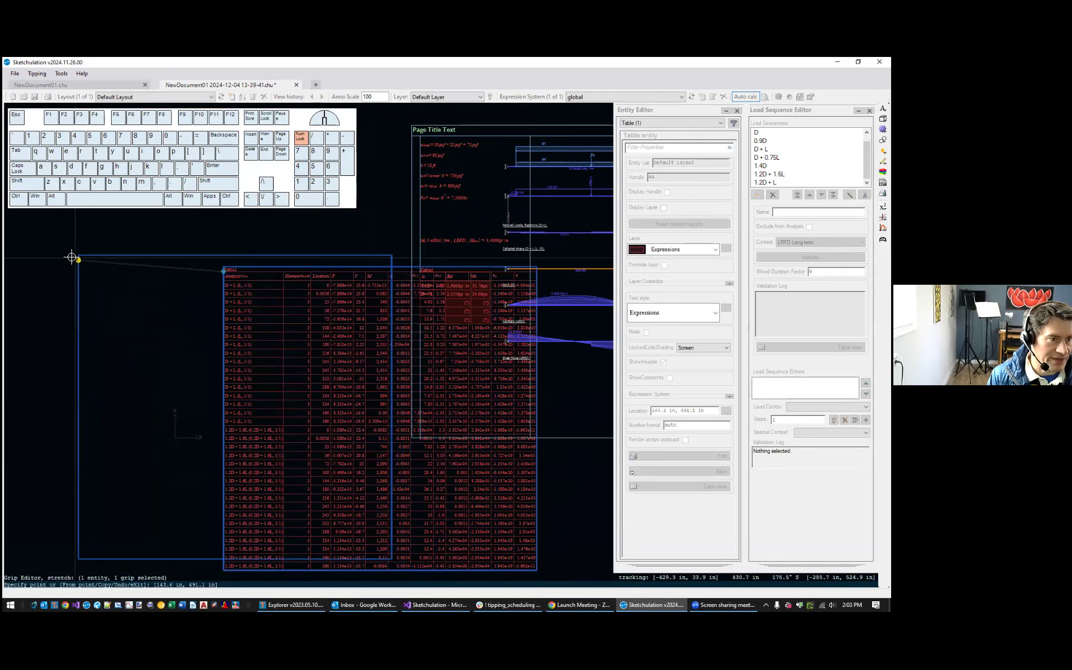
left_click(51, 252)
key("Escape")
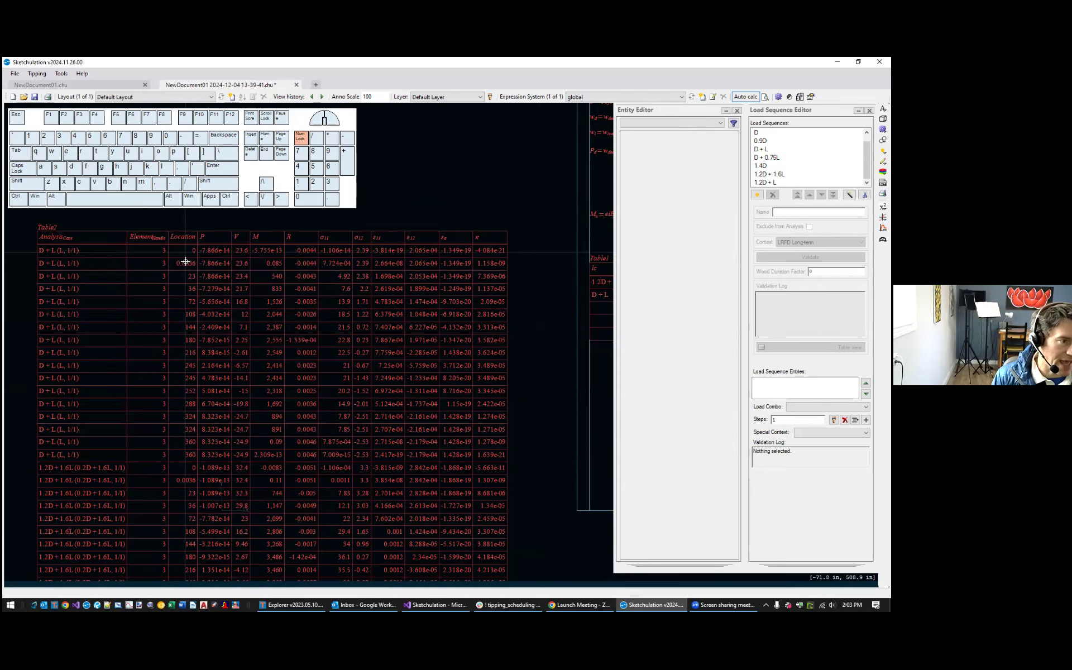
Examine the imported response rows of both analysis cases in Table2
scroll(205, 484, "down", 2)
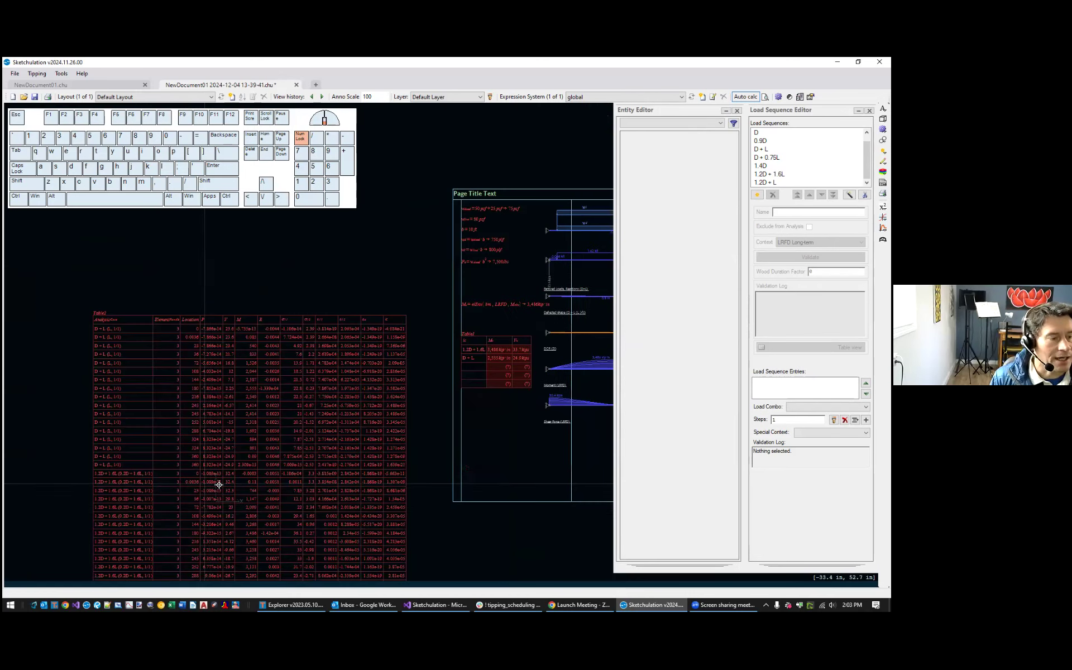
scroll(216, 480, "up", 4)
scroll(216, 480, "down", 4)
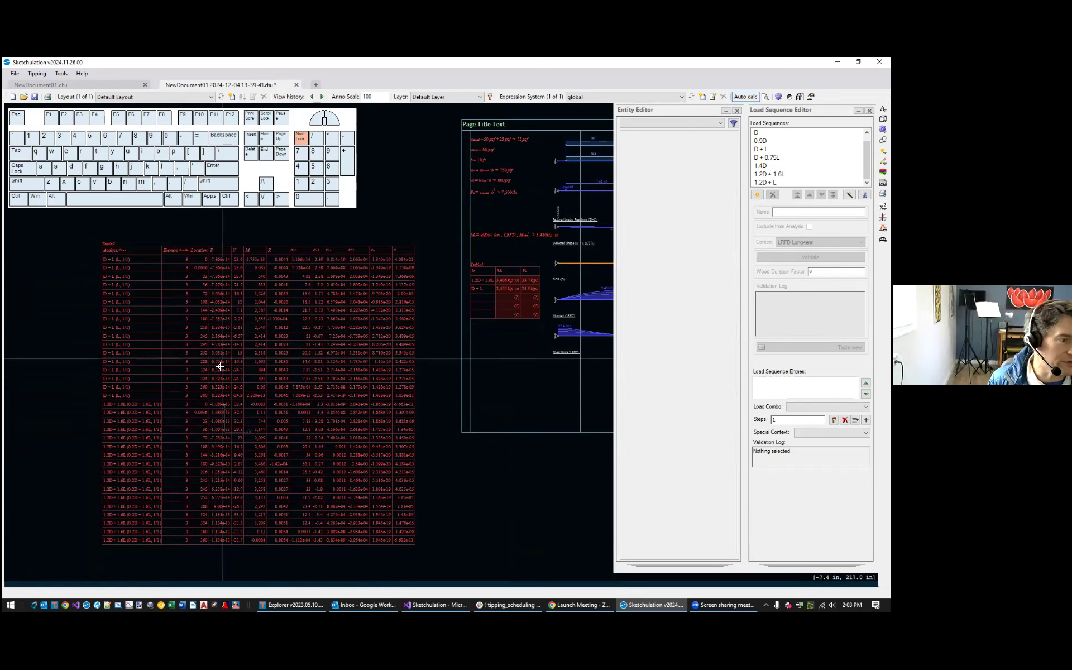
scroll(140, 410, "up", 2)
middle_click_drag(142, 424, 145, 486)
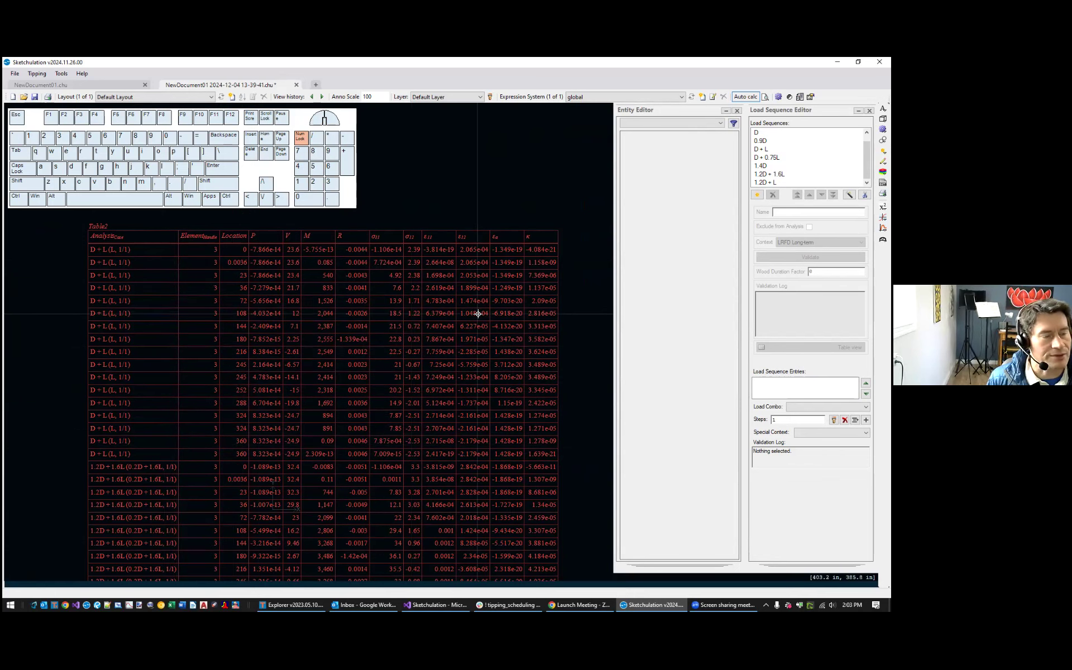
scroll(381, 350, "down", 3)
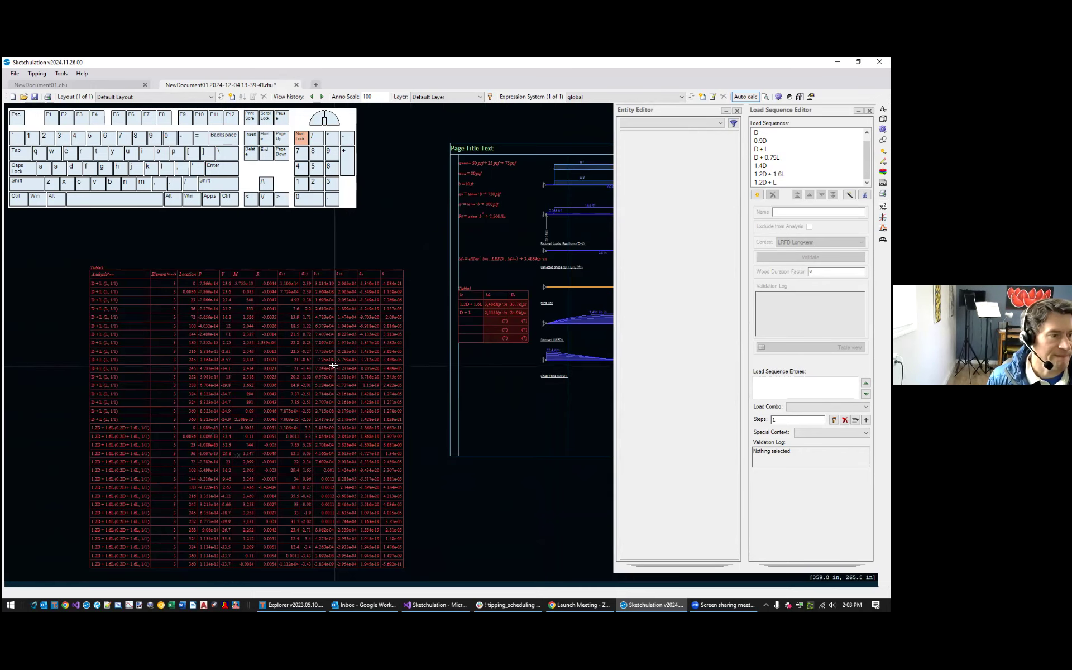
Open Table2 for editing and sort the entire table by the M column in ascending order
scroll(331, 358, "up", 1)
double_click(330, 347)
middle_click_drag(381, 309, 448, 322)
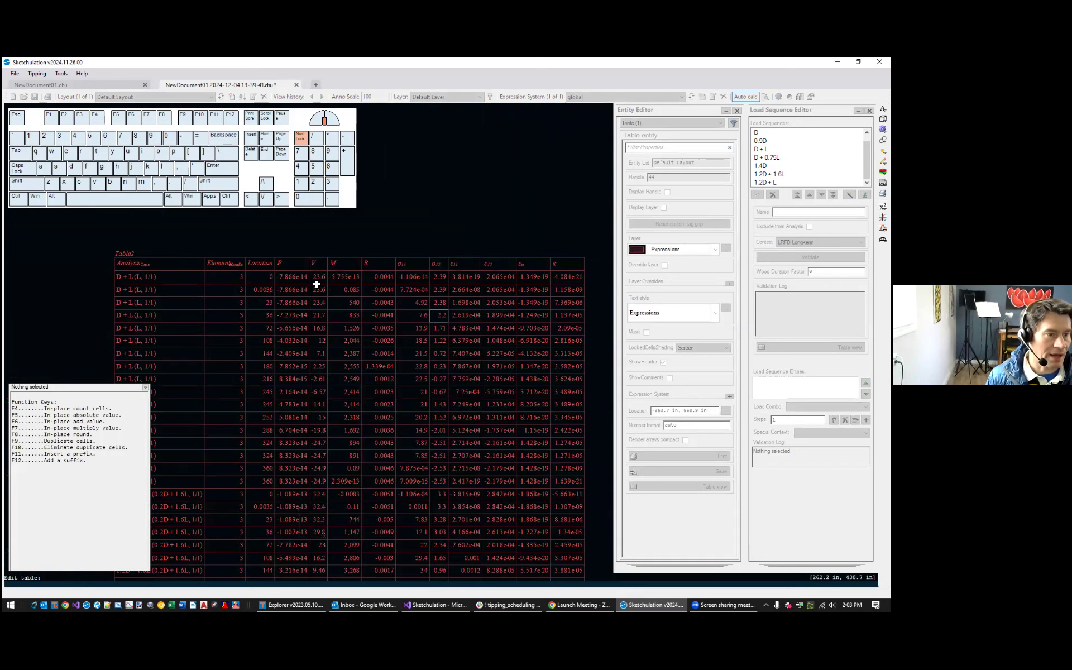
left_click(341, 294)
middle_click_drag(353, 364, 391, 350)
scroll(390, 350, "up", 1)
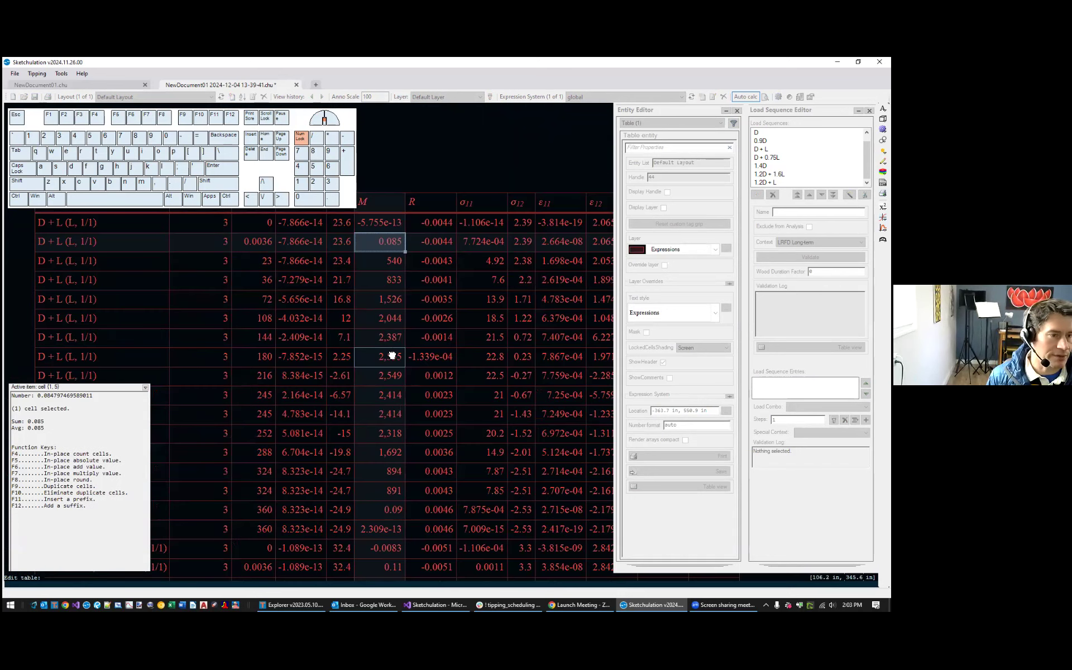
scroll(390, 297, "up", 1)
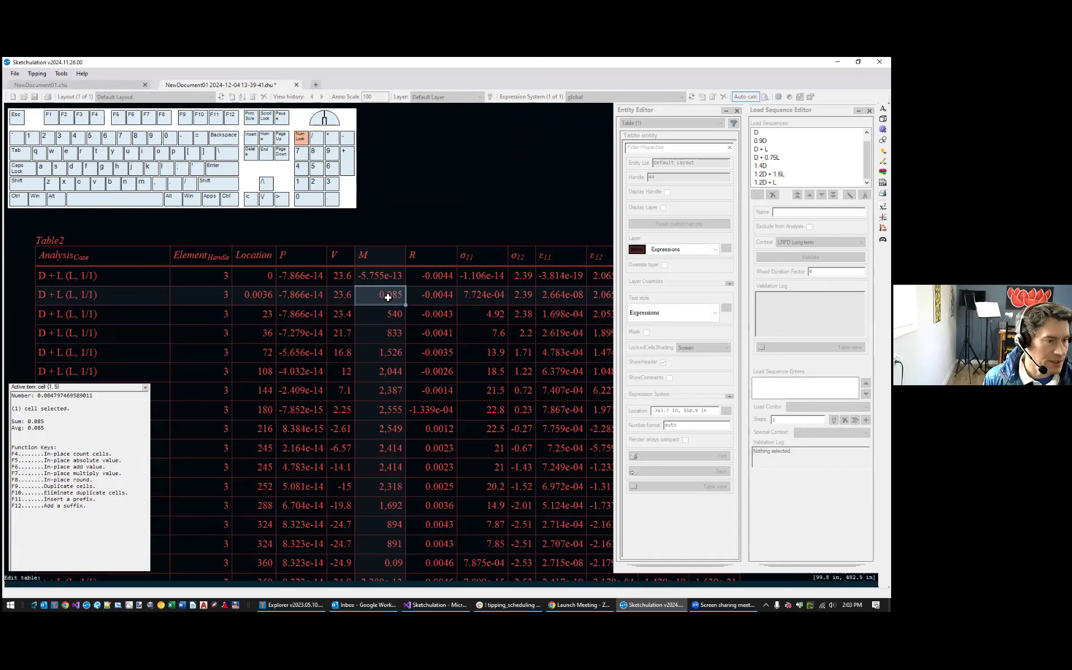
right_click(388, 297)
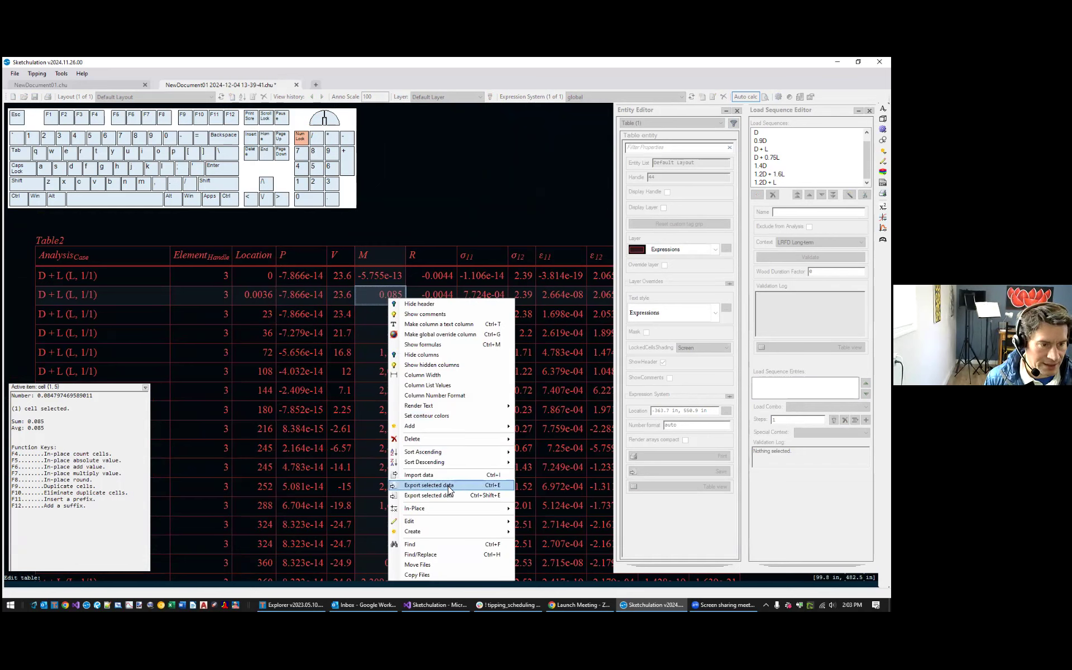
mouse_move(462, 457)
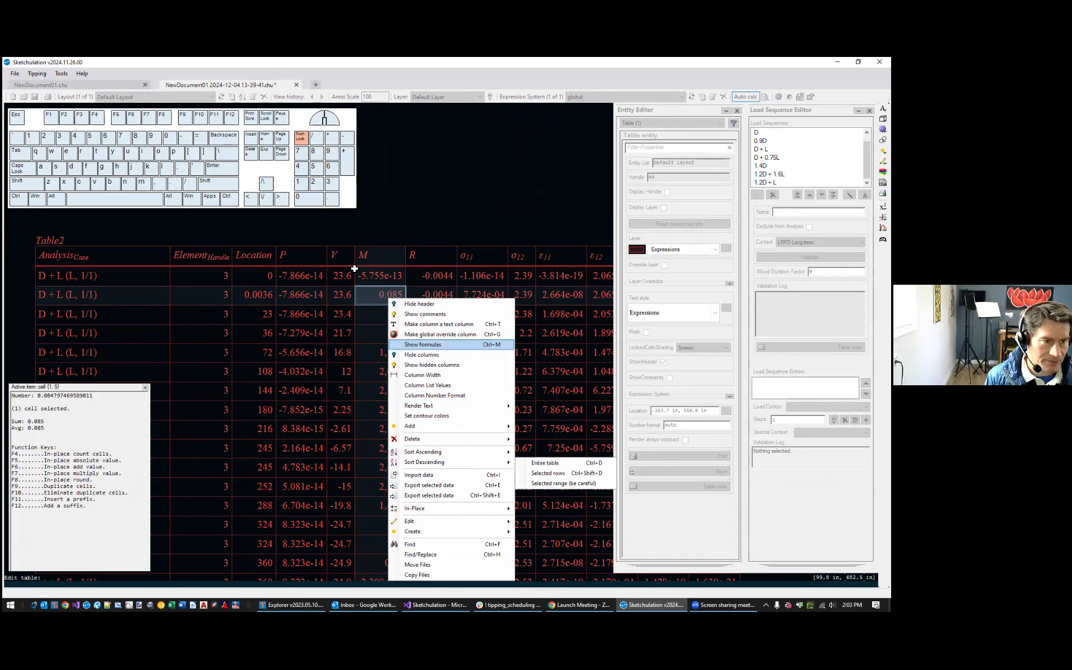
left_click(372, 276)
key("ctrl+Up")
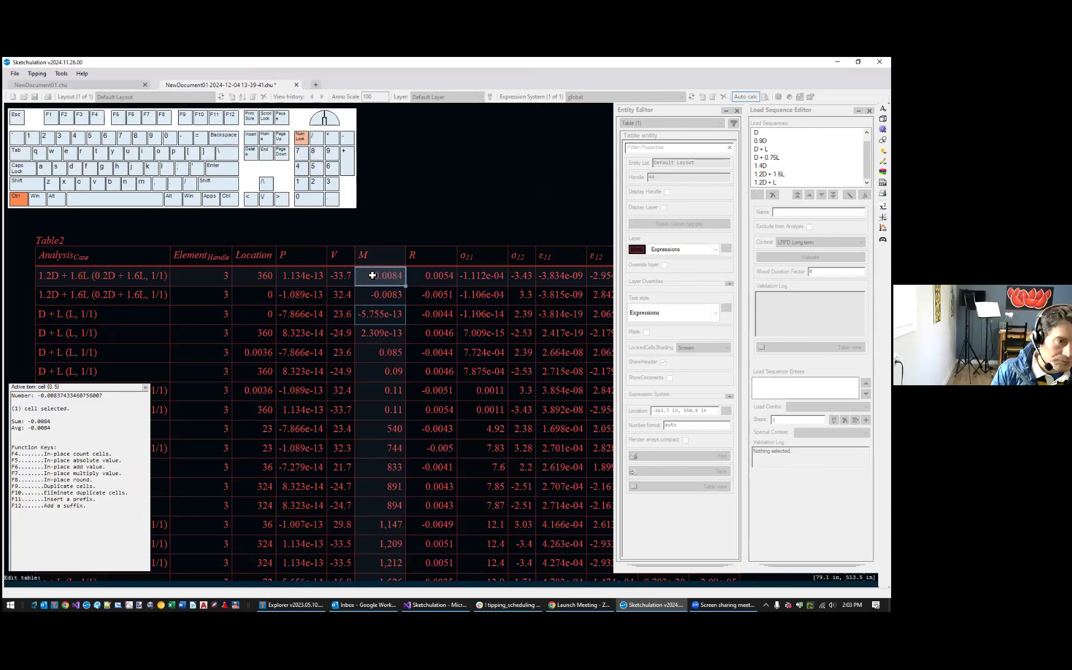
Sort the entire Table2 by the M column in descending order and review the rows
key("ctrl+Down")
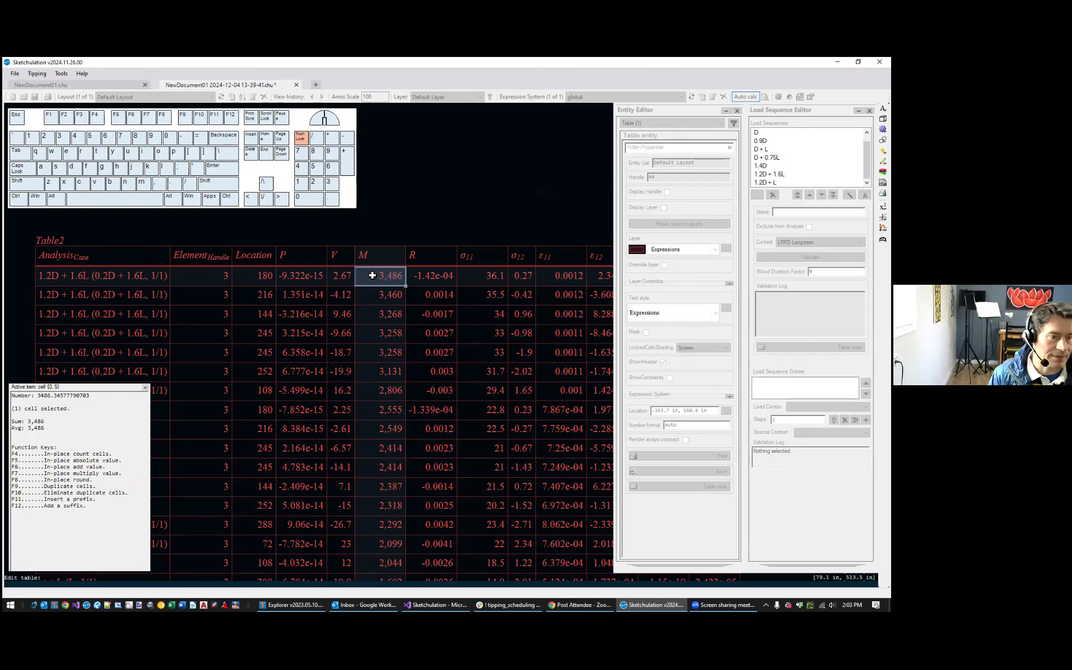
scroll(373, 279, "down", 1)
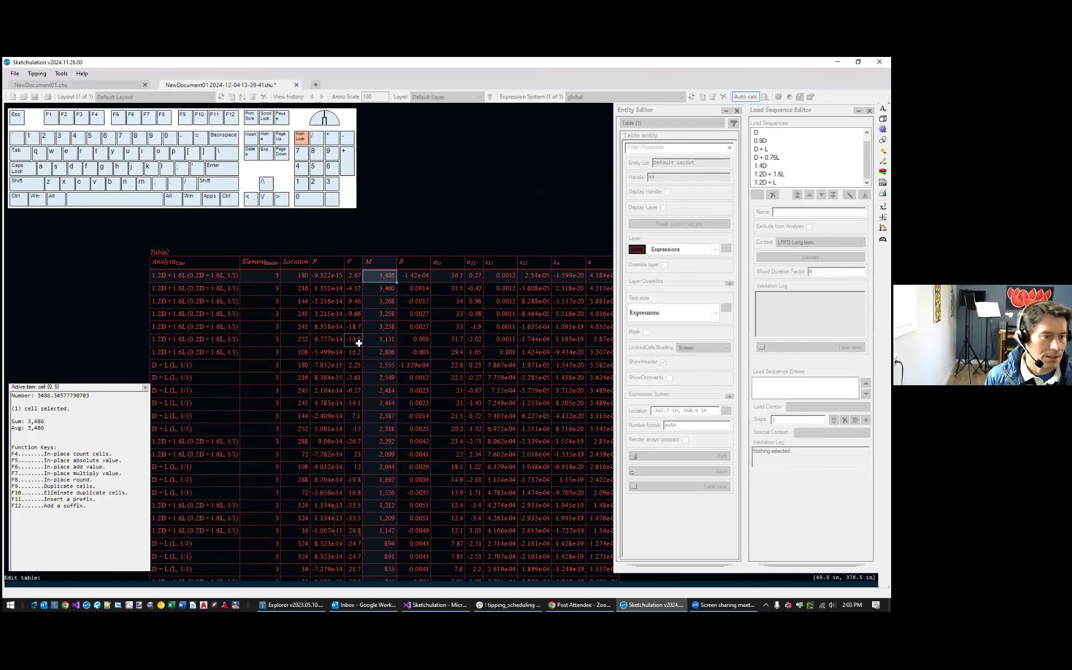
scroll(360, 343, "down", 2)
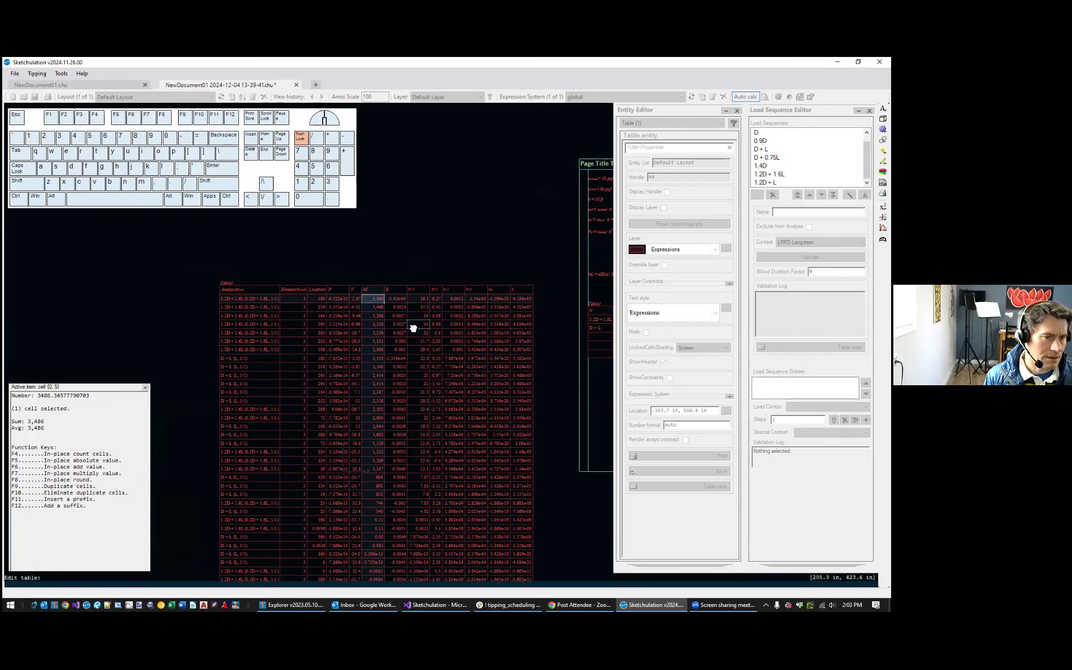
Finish editing Table2, then select the bm frame element and copy its extrema results to the clipboard
middle_click_drag(413, 328, 344, 340)
key("Escape")
middle_click_drag(503, 290, 193, 294)
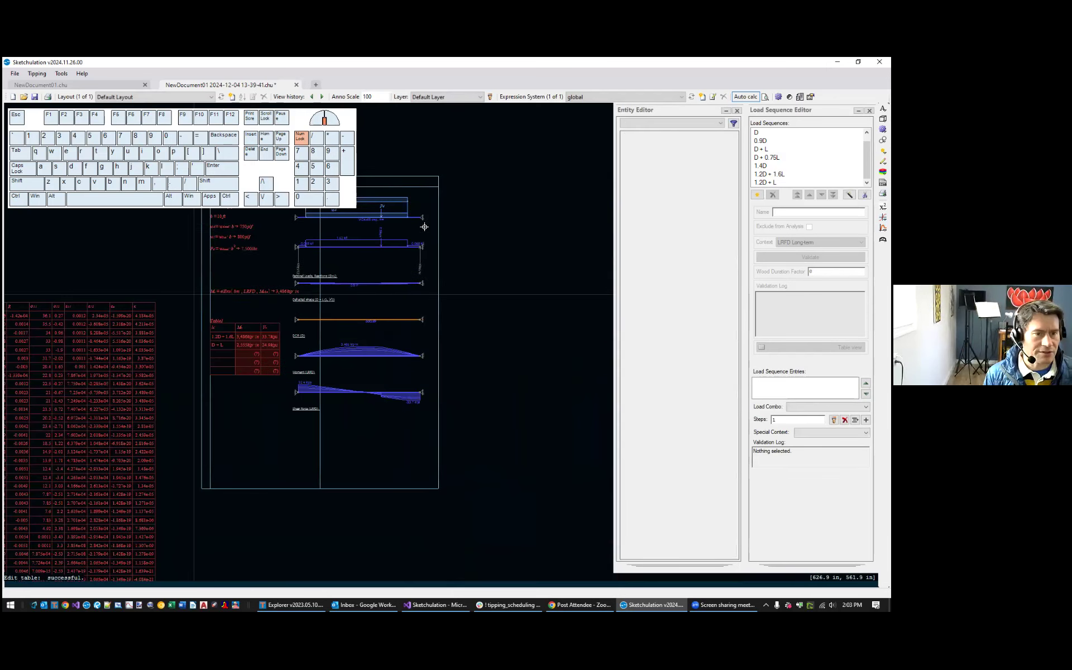
left_click(408, 217)
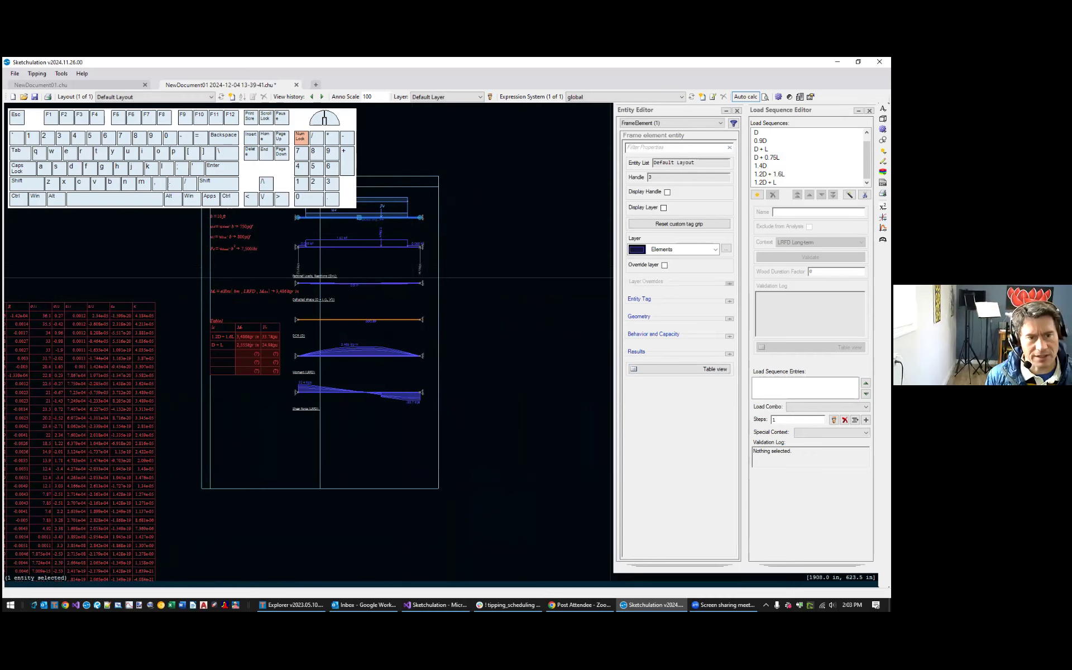
left_click(729, 353)
left_click(716, 427)
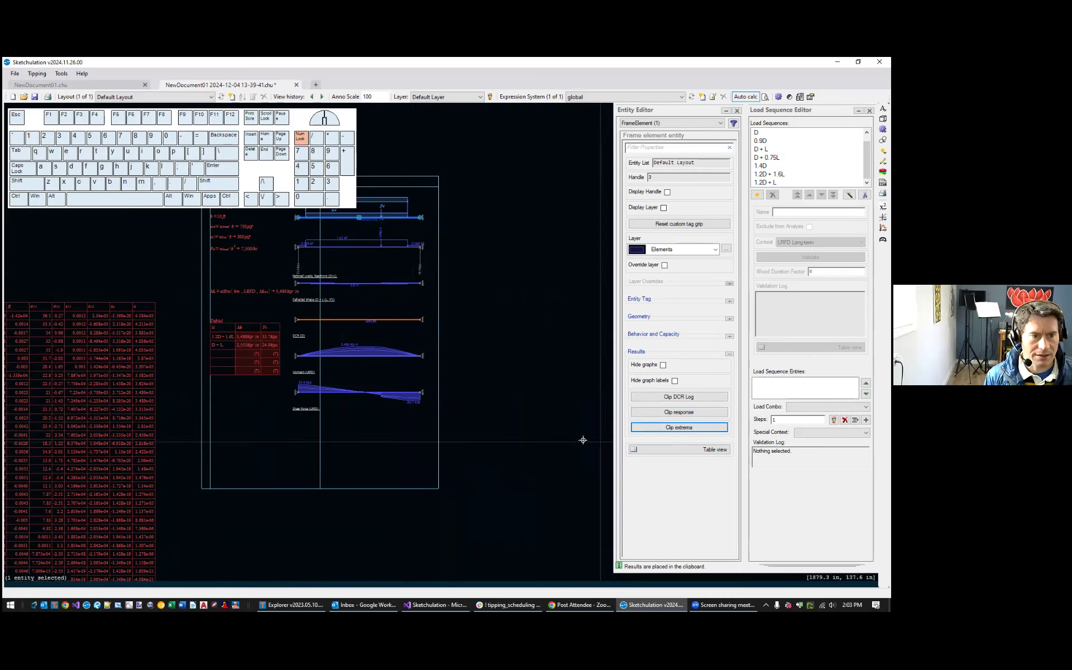
Insert a new table in the empty drawing area beside Table2, away from the calculation page
scroll(411, 438, "down", 3)
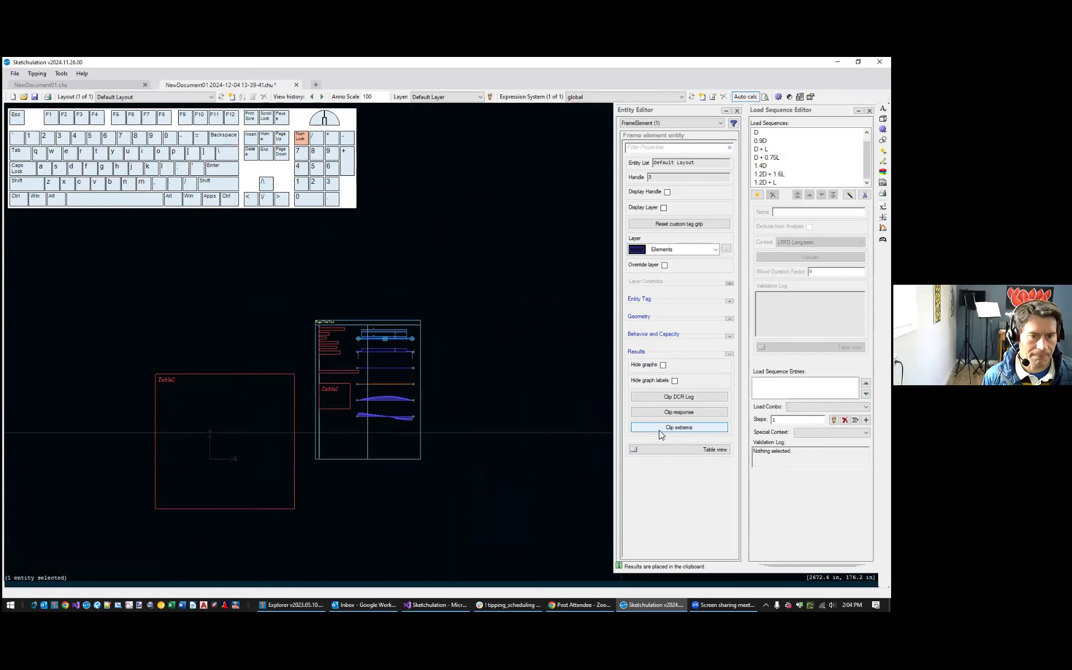
middle_click_drag(228, 414, 396, 393)
scroll(213, 363, "up", 1)
key("Escape")
scroll(214, 362, "up", 1)
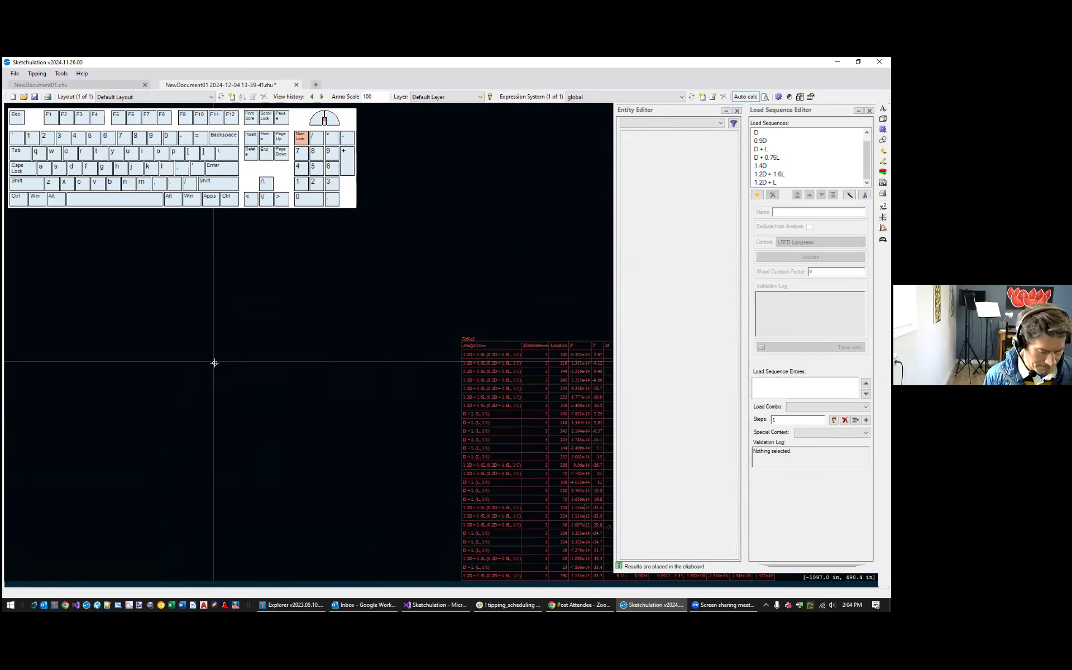
type("tbl")
key("space")
scroll(244, 350, "up", 4)
left_click(250, 359)
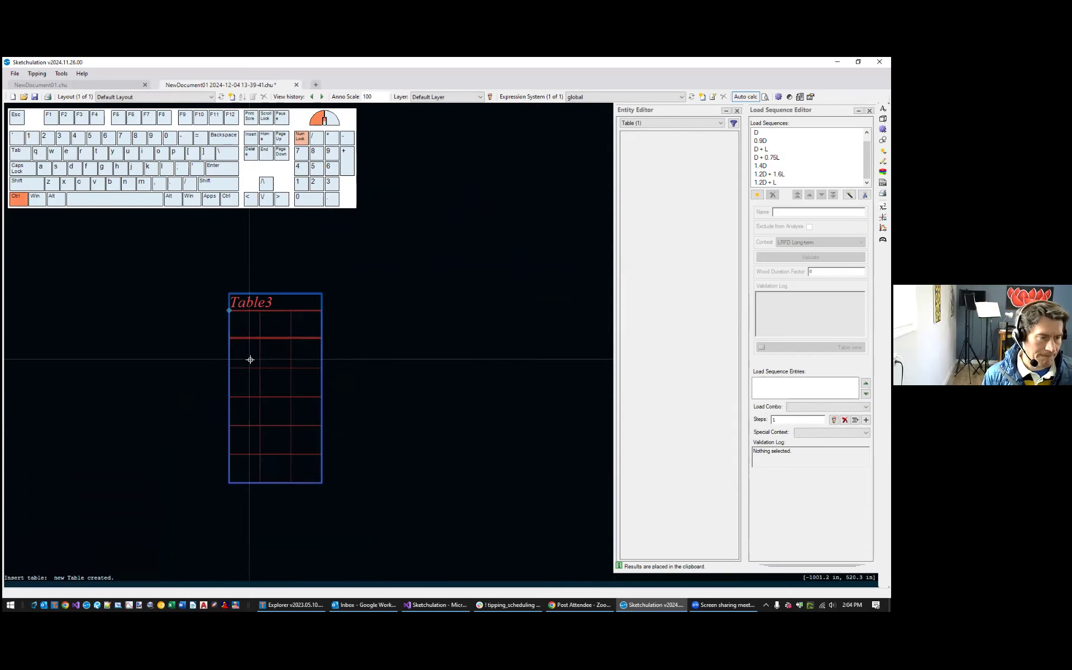
Preview the copied extrema as import data for the new table, cancel the import and finish editing the table
double_click(250, 360)
key("ctrl+v")
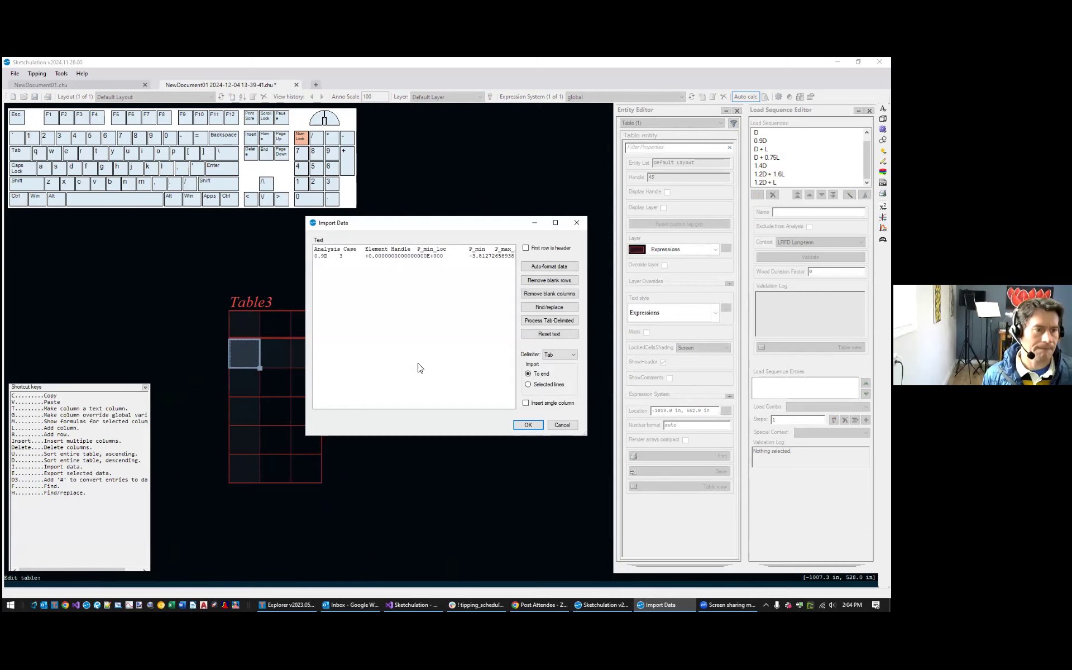
left_click(571, 427)
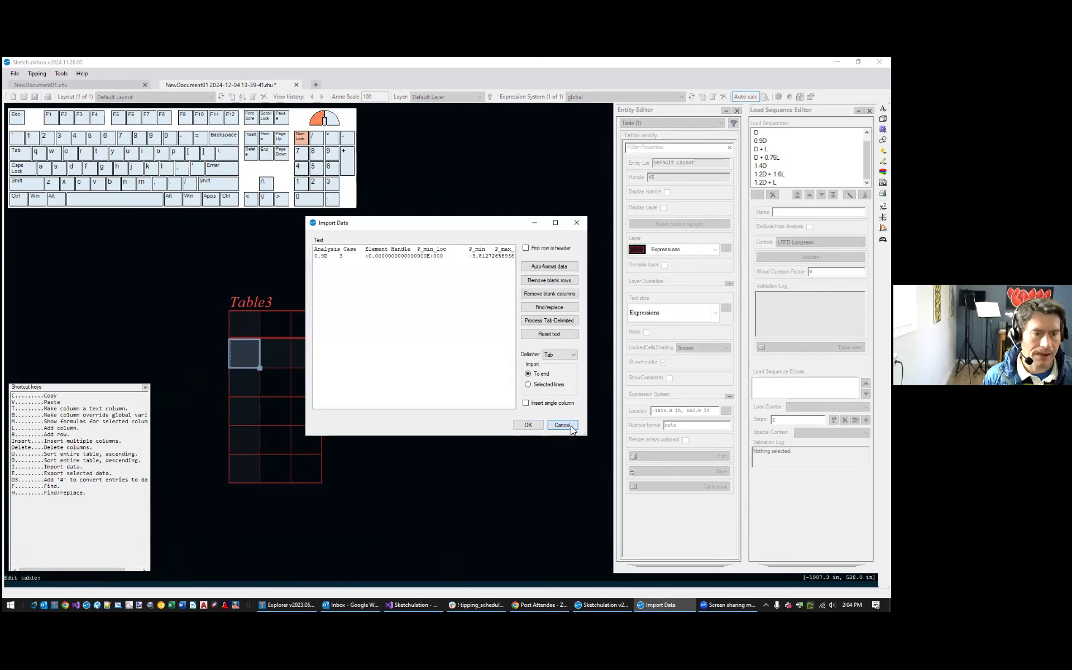
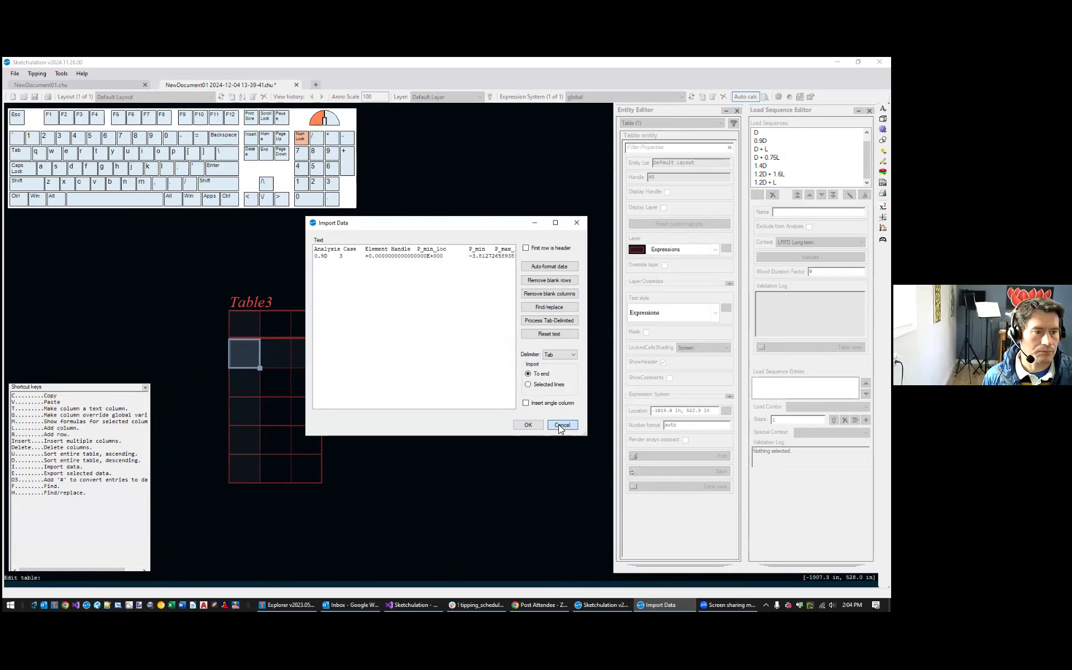
left_click(561, 425)
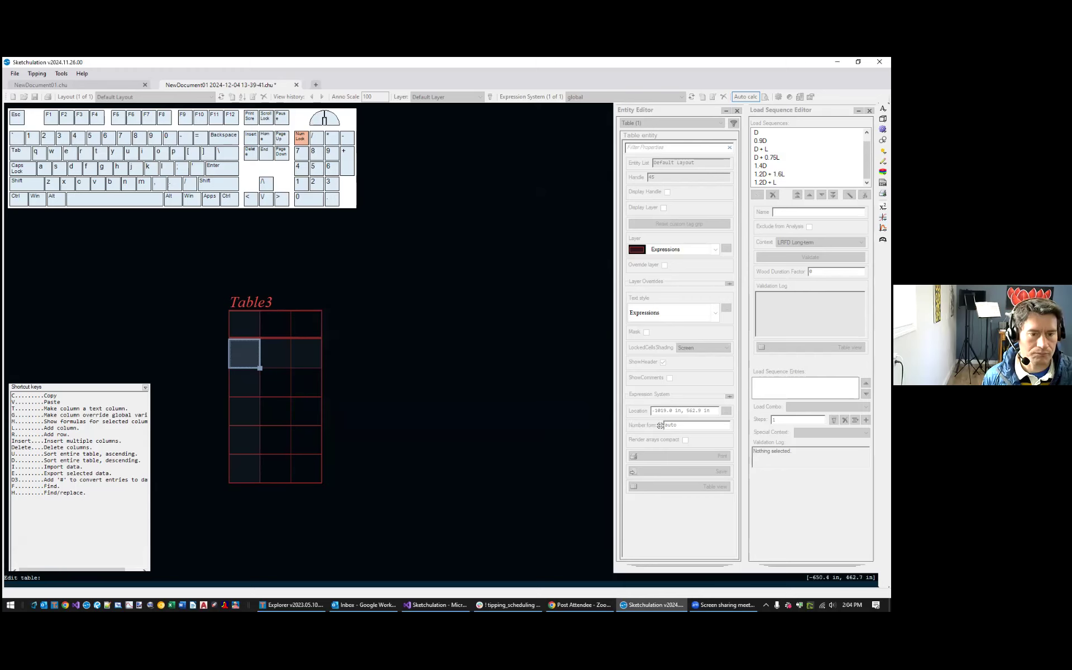
scroll(381, 354, "down", 2)
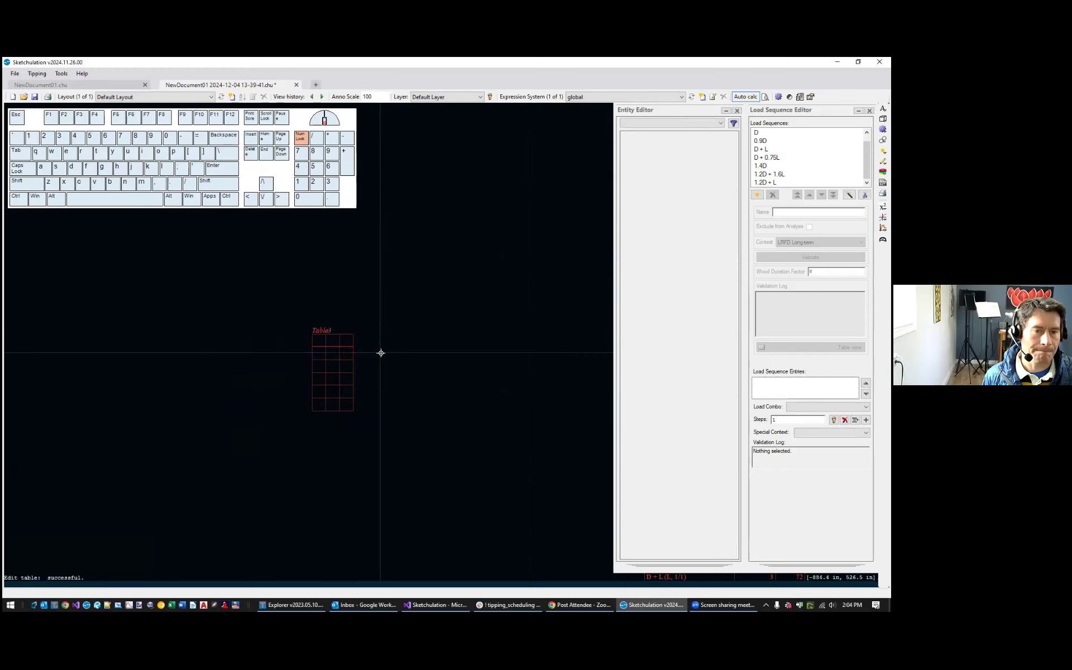
Go back to Table2, select it and look over its sorted response rows
middle_click_drag(453, 346, 283, 425)
middle_click_drag(446, 410, 11, 425)
middle_click_drag(229, 364, 5, 361)
middle_click_drag(358, 349, 700, 236)
scroll(239, 357, "up", 2)
scroll(230, 364, "down", 2)
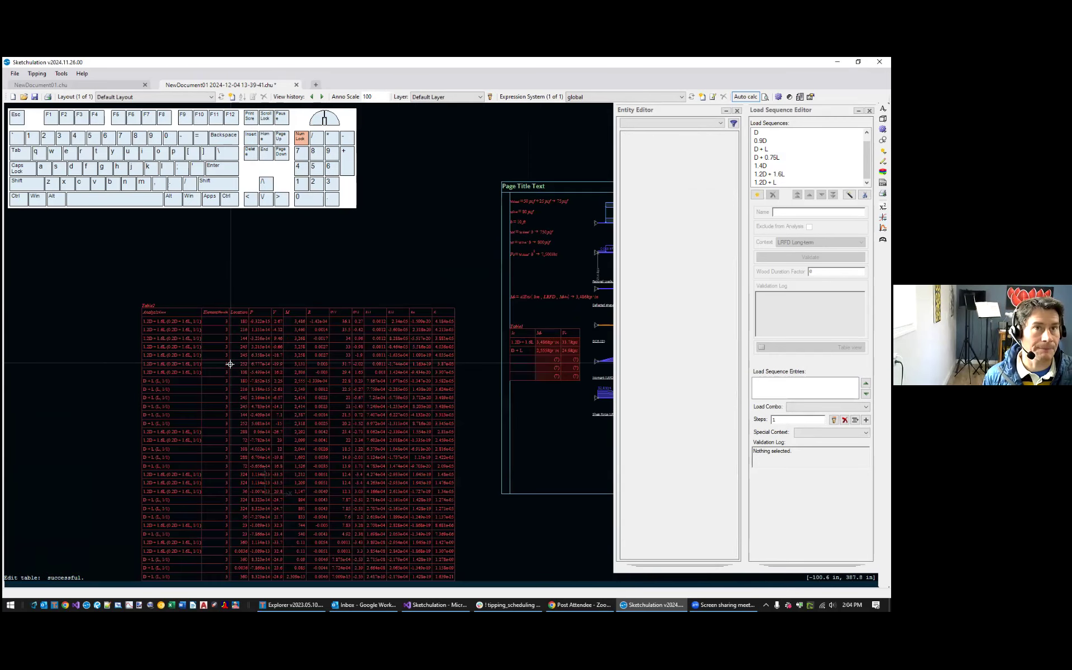
left_click(206, 368)
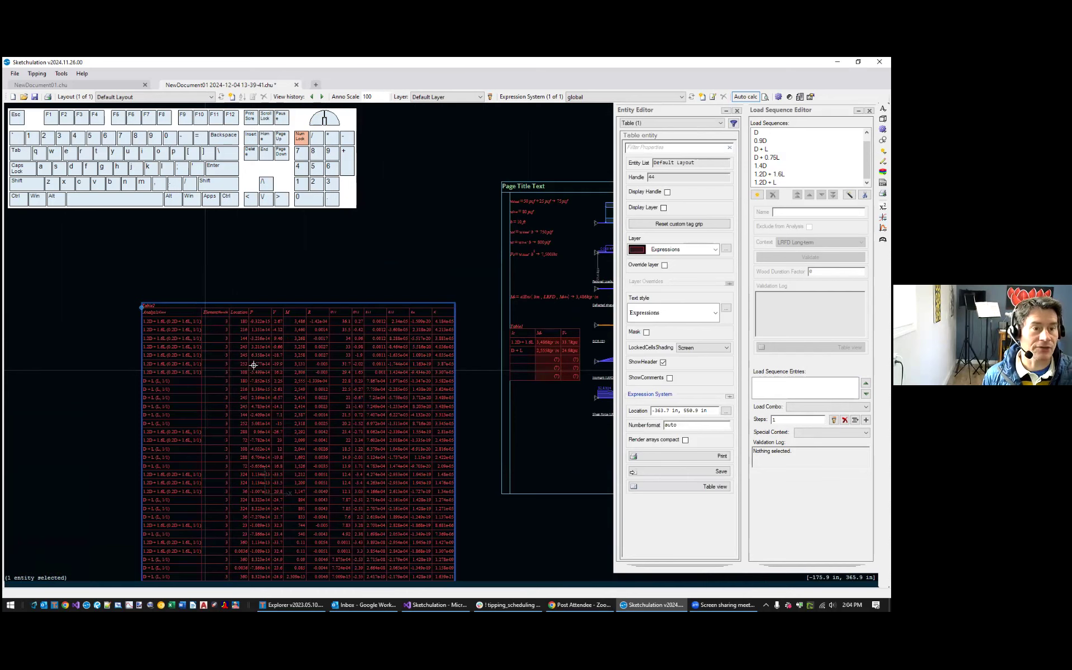
scroll(397, 371, "down", 1)
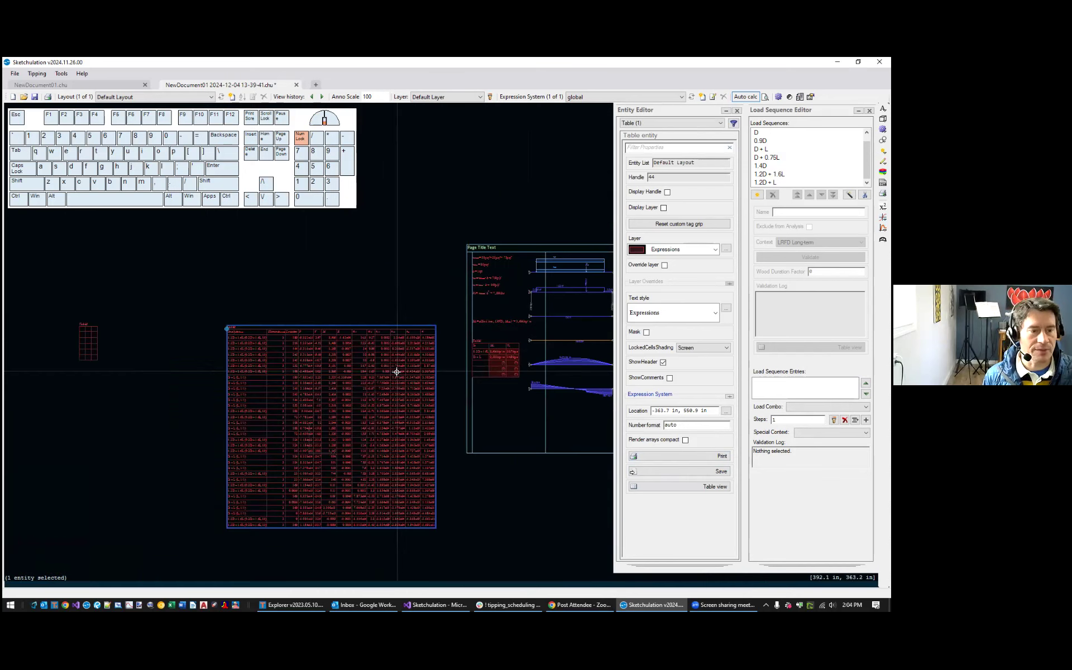
Select only the bm frame element at the head of the calculation page and show its behavior and capacity properties
middle_click_drag(545, 351, 307, 387)
scroll(335, 376, "up", 2)
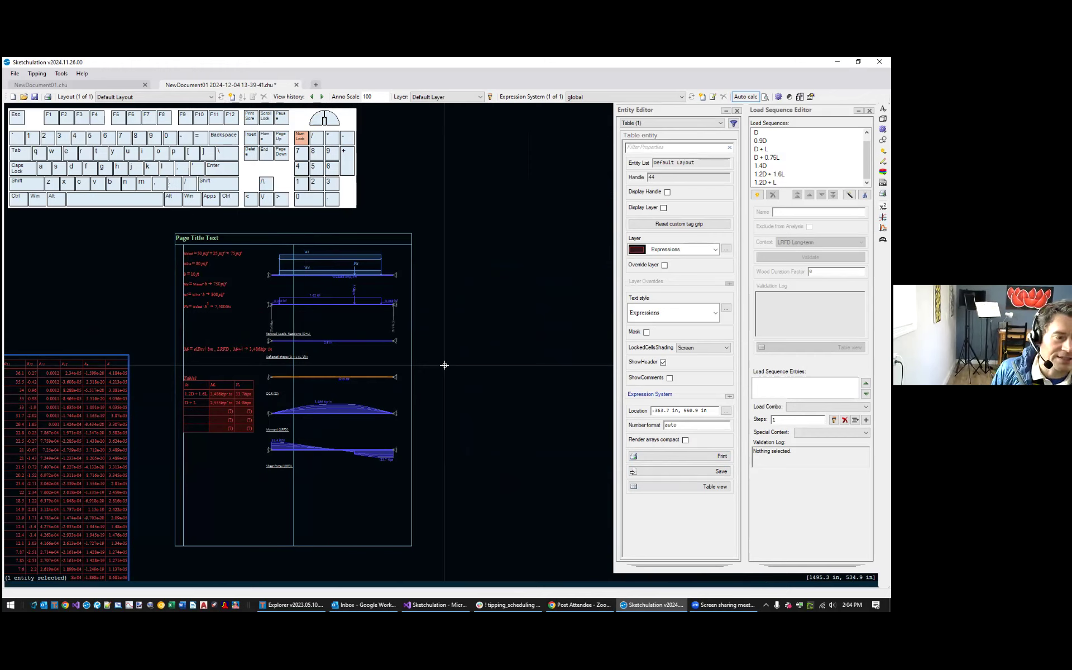
scroll(381, 275, "up", 2)
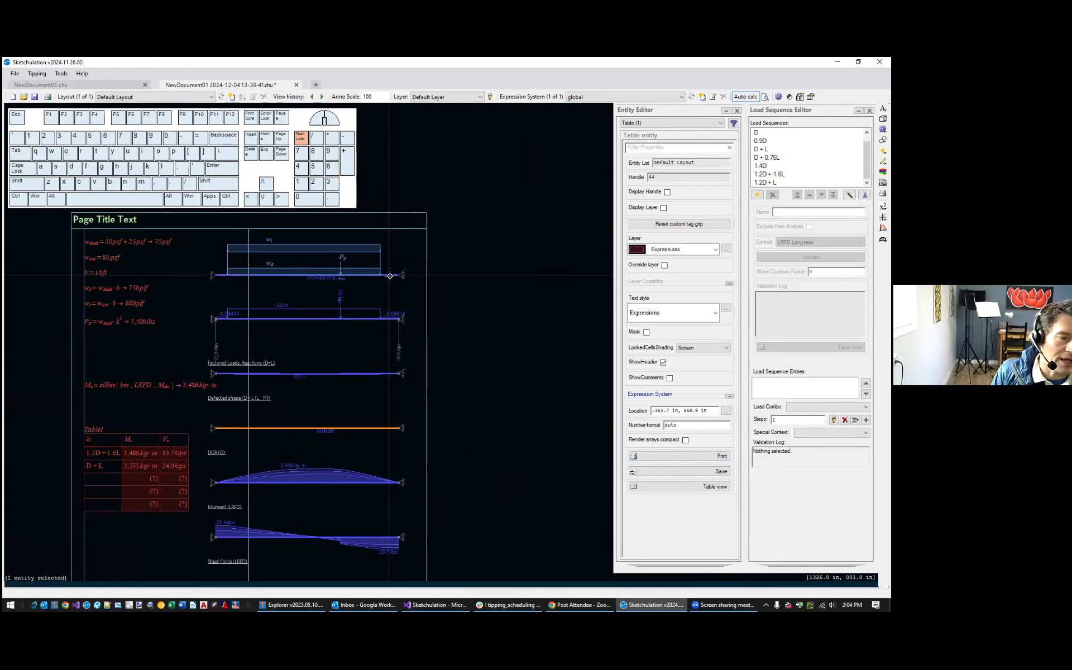
left_click(389, 275)
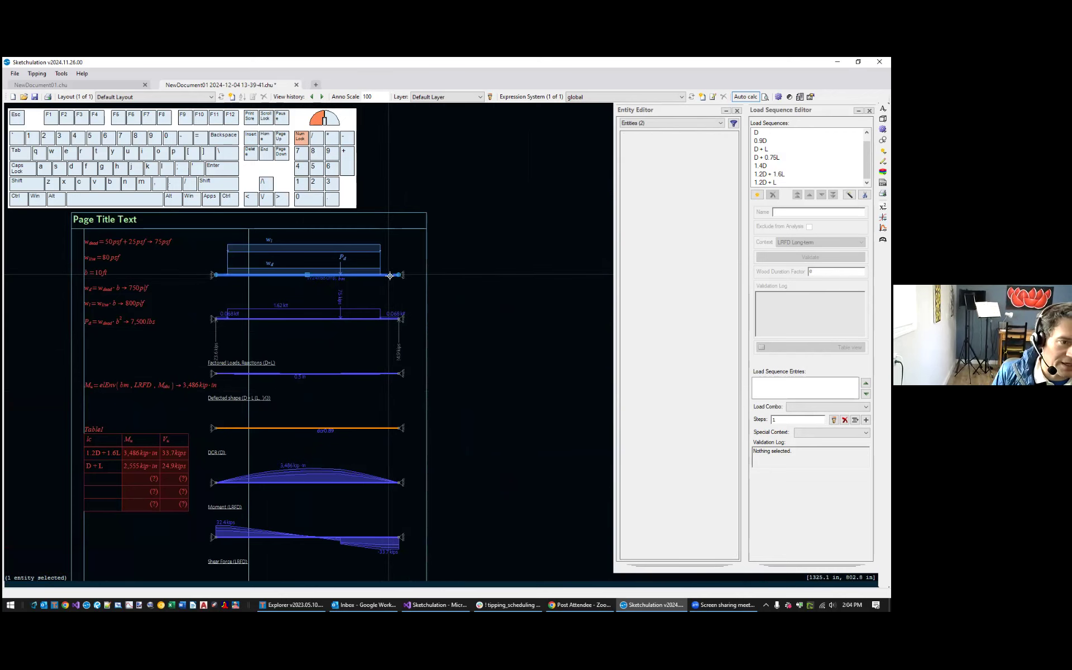
middle_click_drag(384, 271, 427, 304)
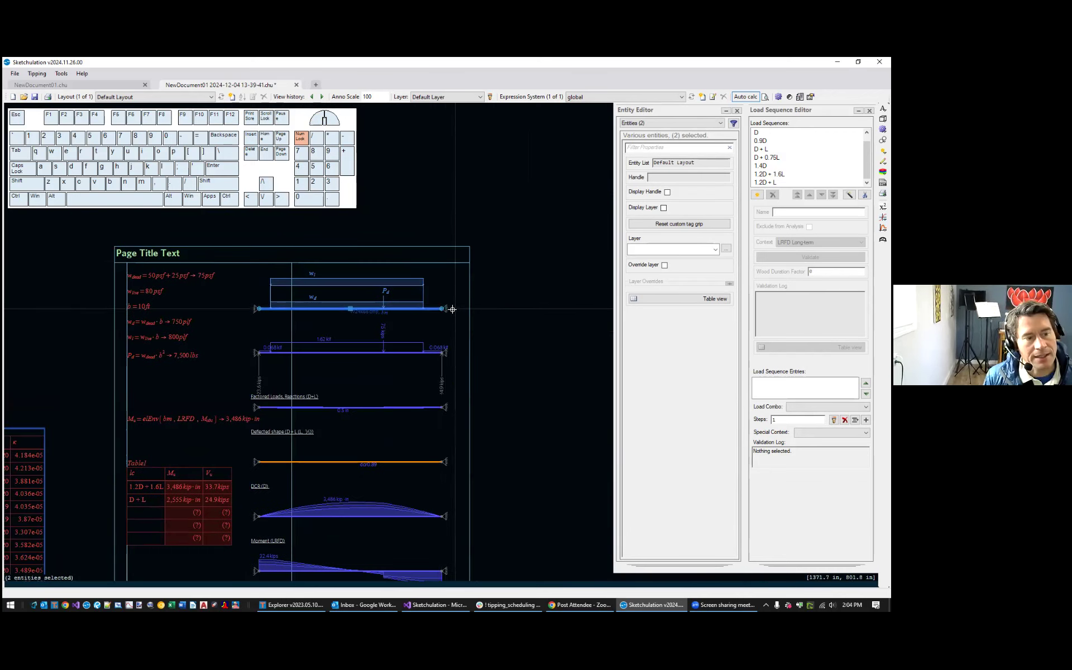
left_click(444, 308)
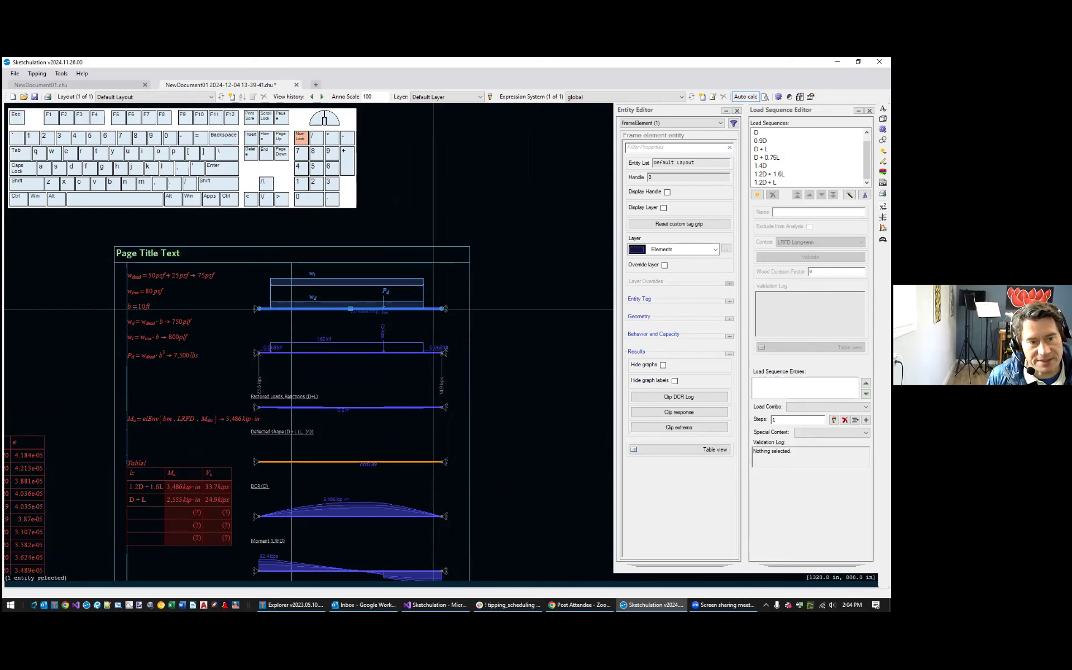
left_click(729, 335)
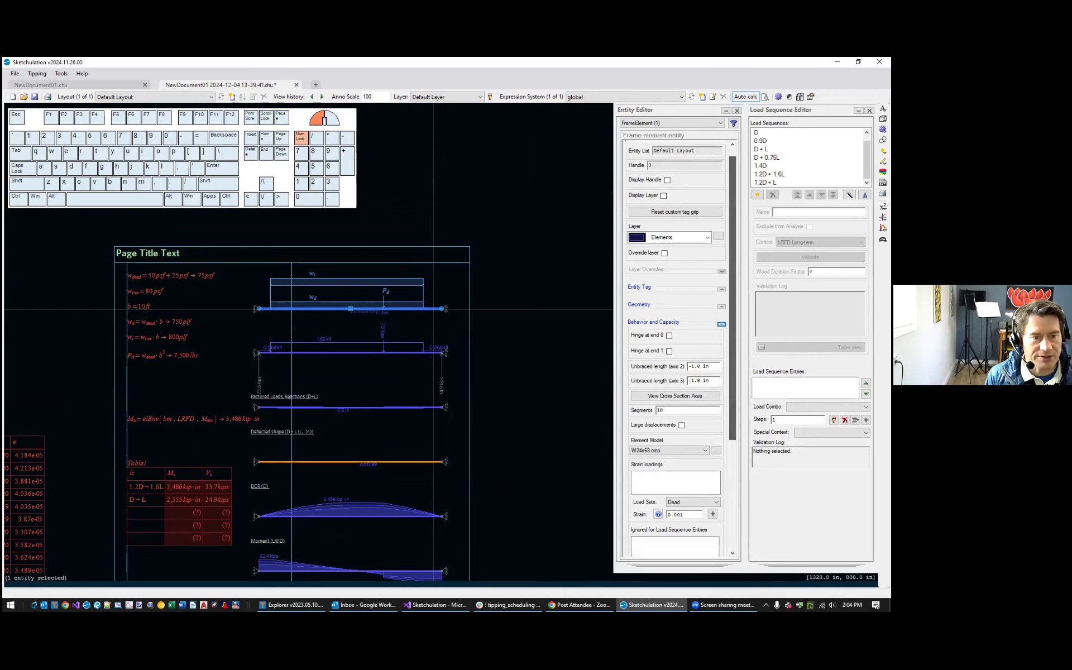
scroll(380, 430, "up", 2)
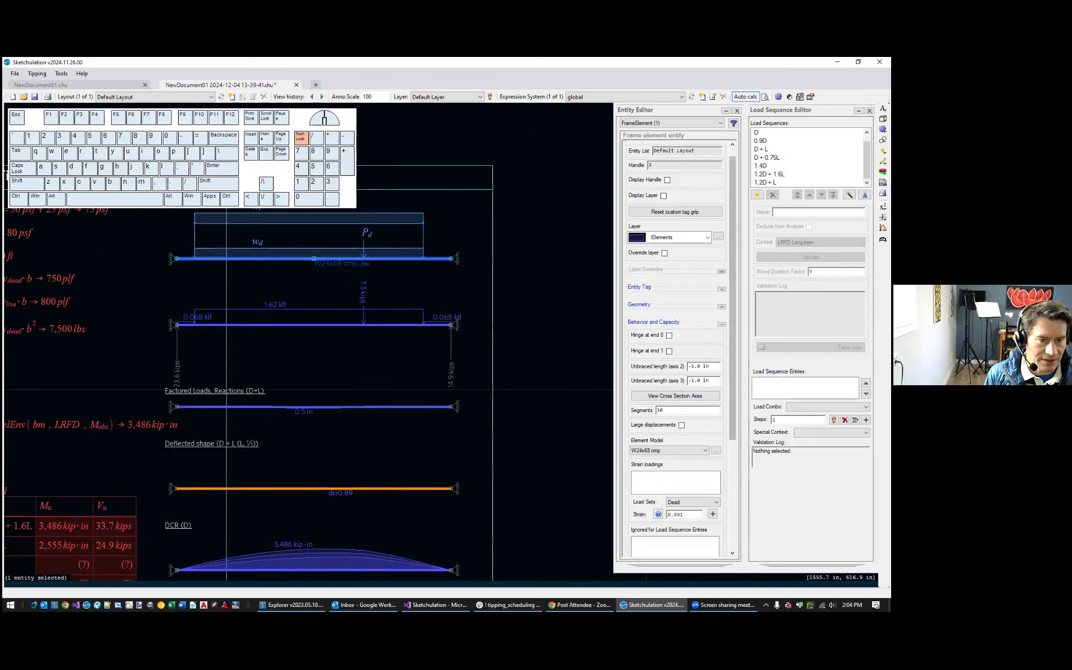
Read the help text for the element's unbraced length about axis 2 and close it
left_click(677, 365)
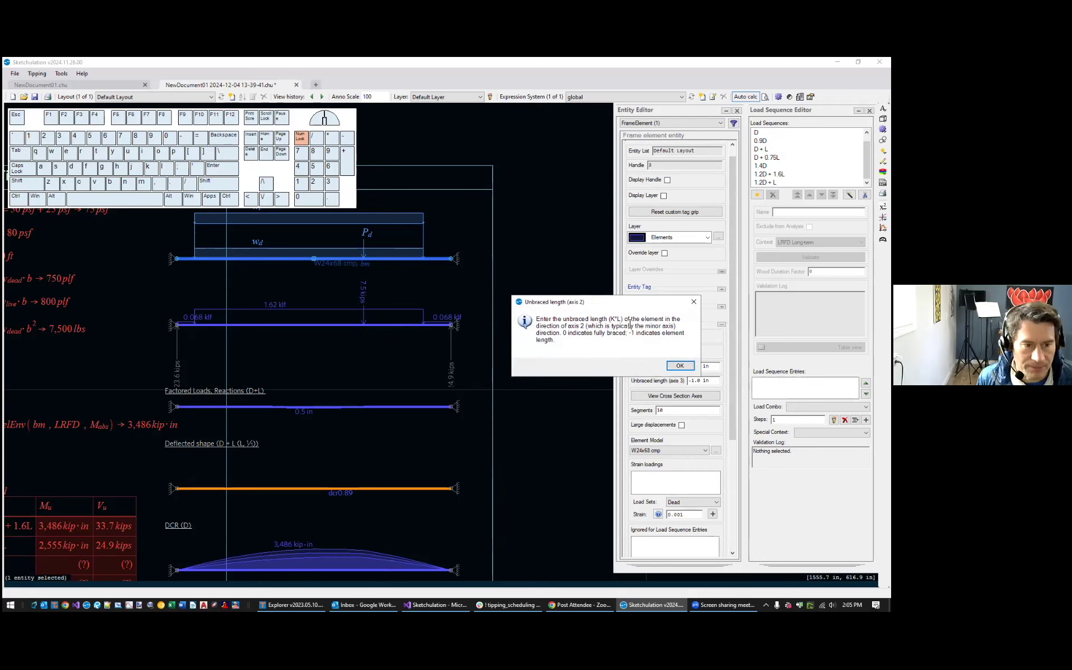
left_click_drag(629, 302, 491, 301)
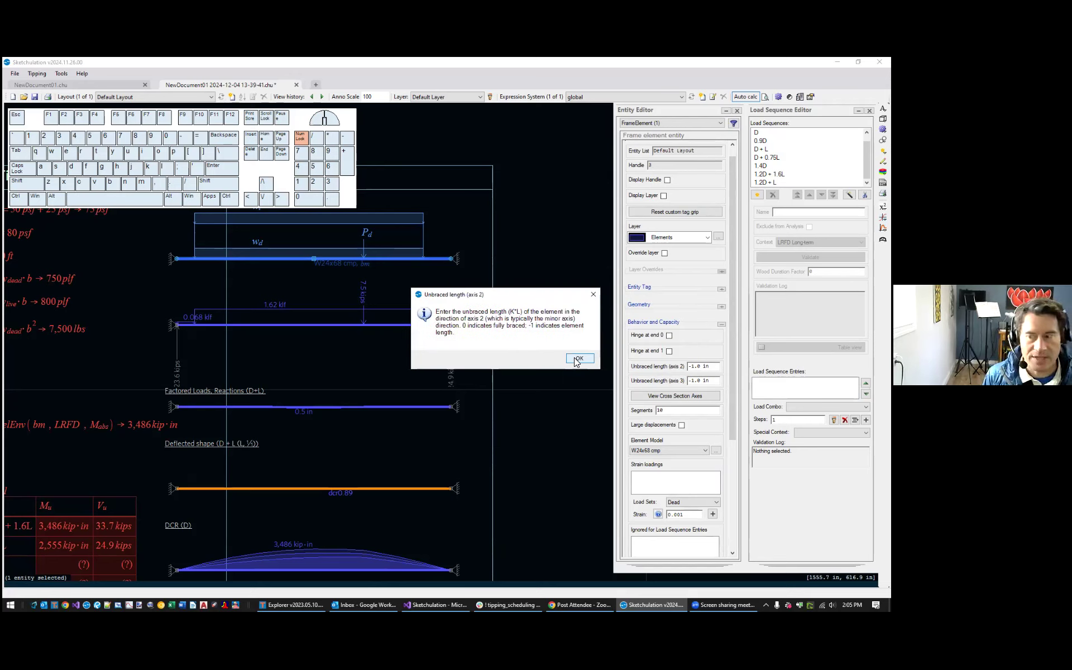
left_click_drag(515, 335, 439, 310)
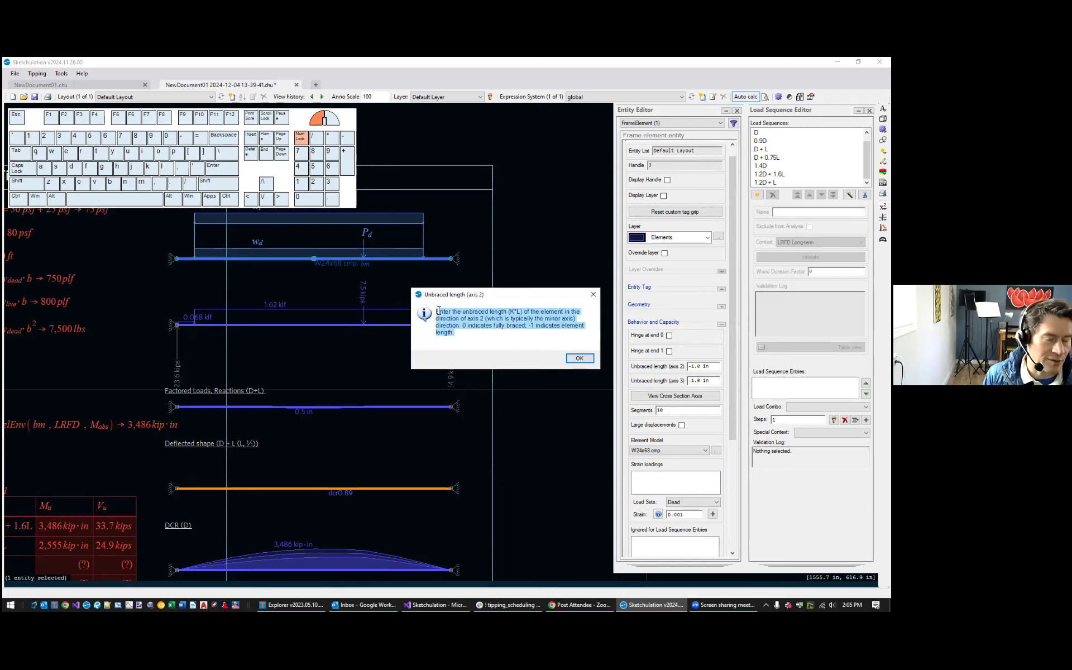
left_click(580, 359)
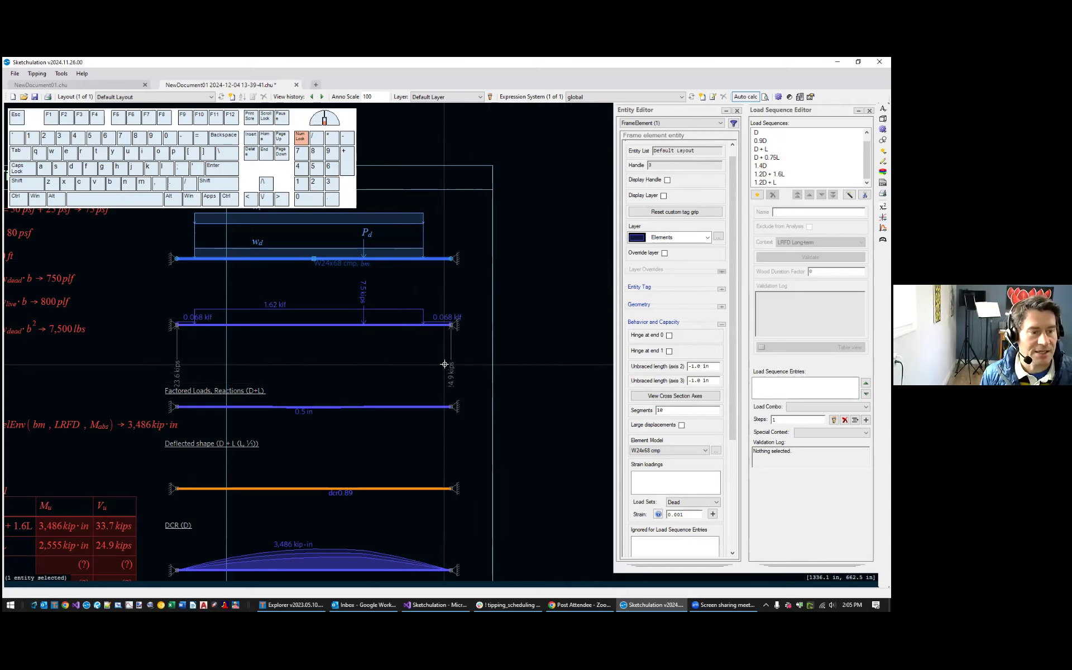
Examine the beam result diagrams on the calculation page and the response rows in Table2
scroll(447, 364, "down", 2)
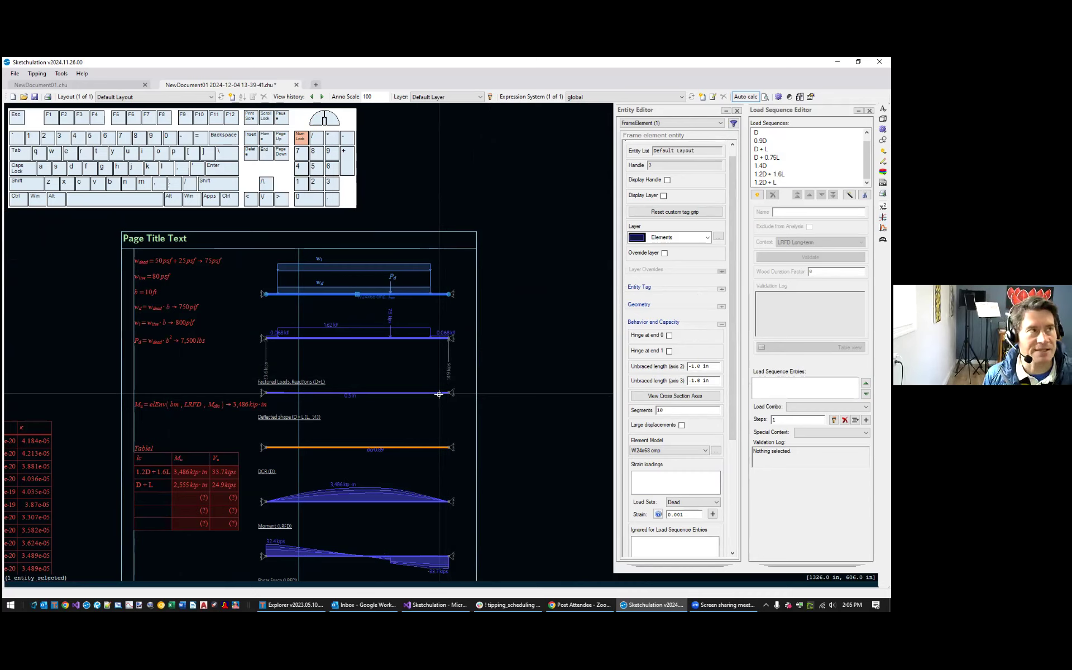
scroll(468, 376, "down", 1)
middle_click_drag(376, 434, 453, 381)
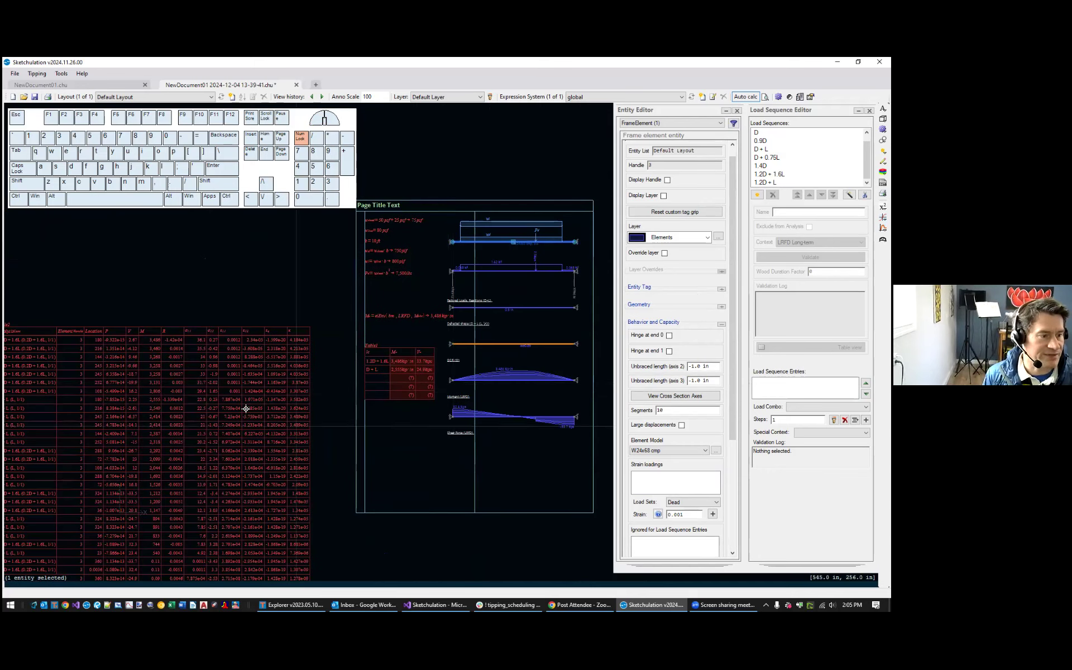
middle_click_drag(149, 390, 296, 349)
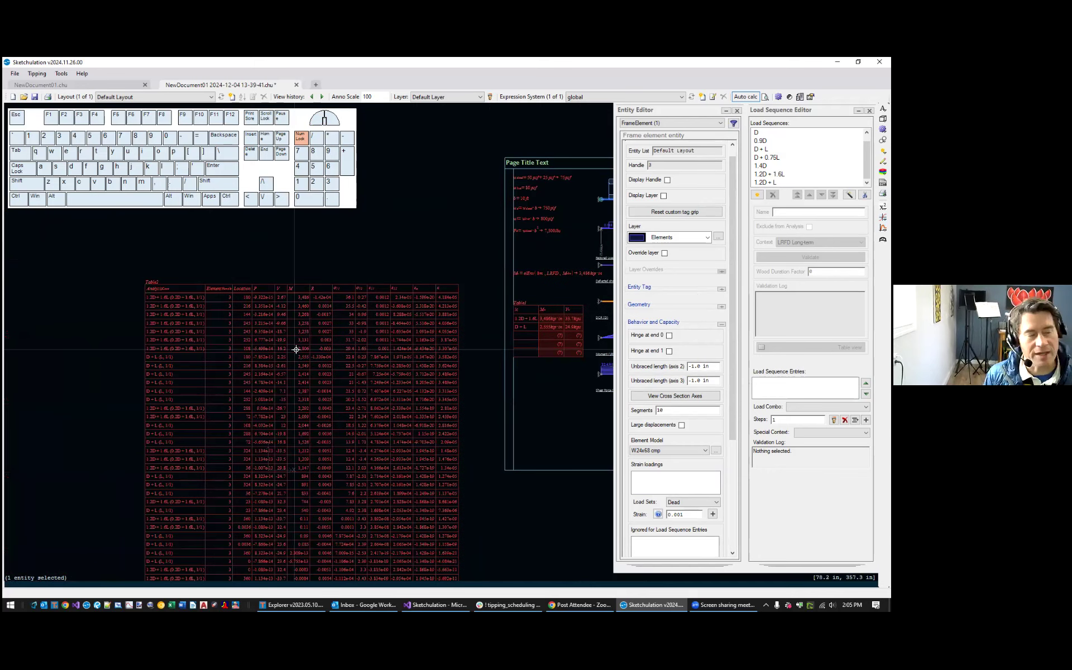
middle_click_drag(361, 367, 162, 415)
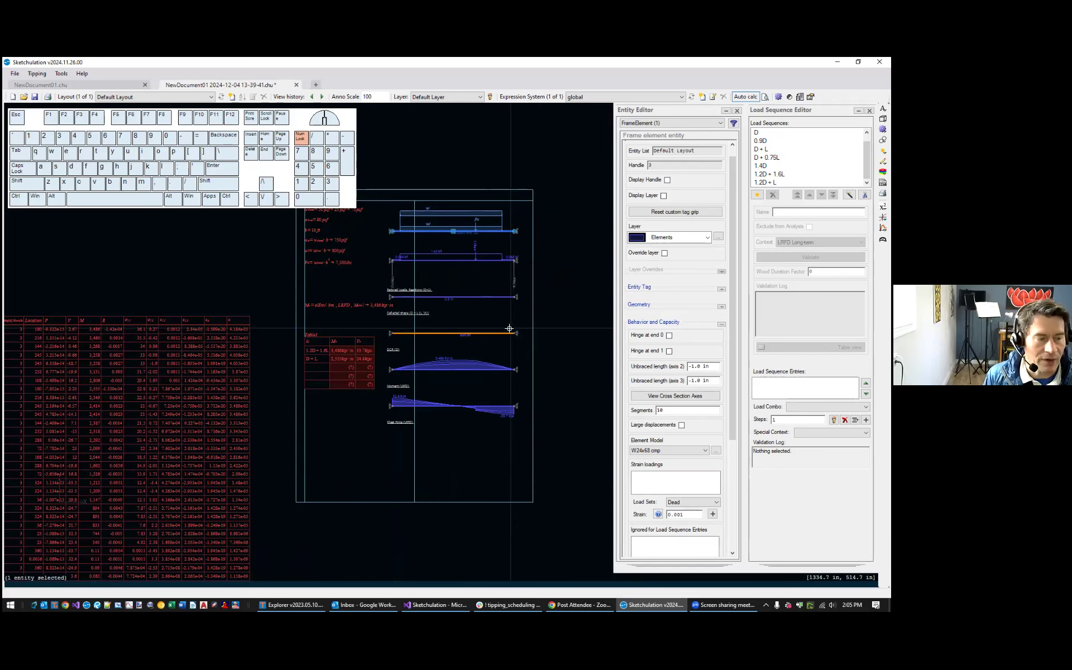
mouse_move(199, 367)
middle_mouse_down()
mouse_move(301, 362)
mouse_move(253, 377)
middle_mouse_up()
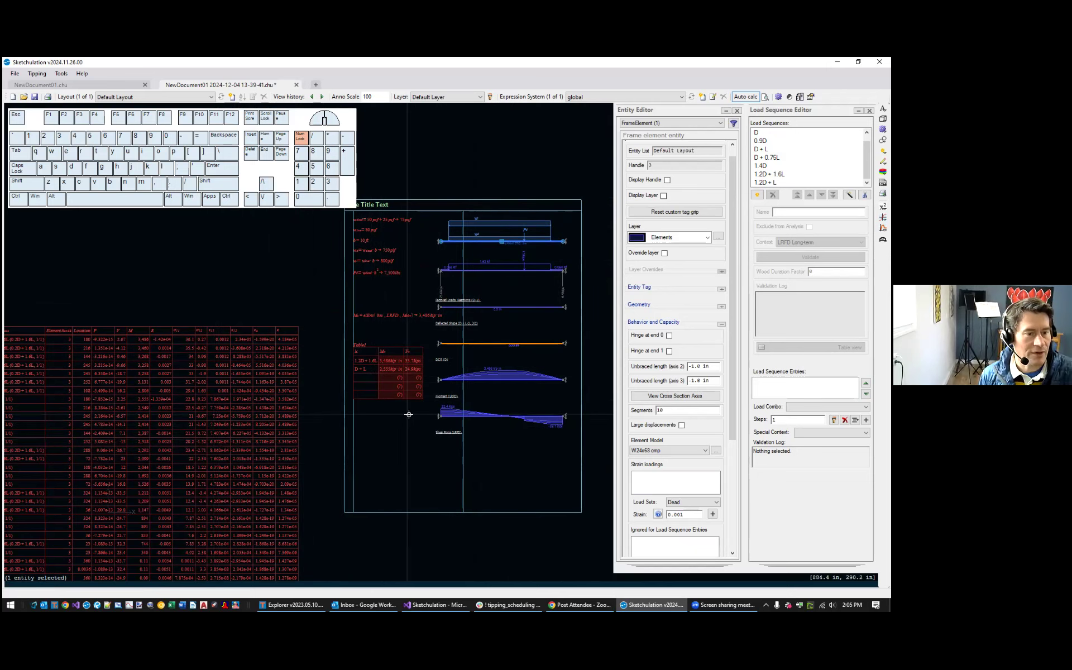
middle_click_drag(195, 438, 263, 444)
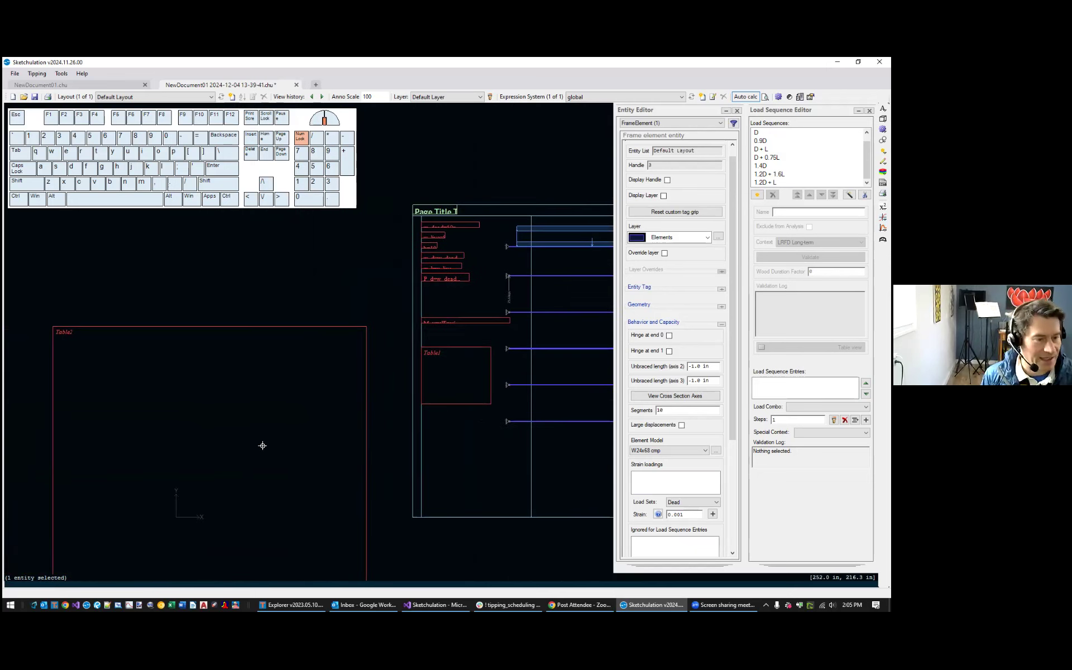
scroll(242, 364, "up", 5)
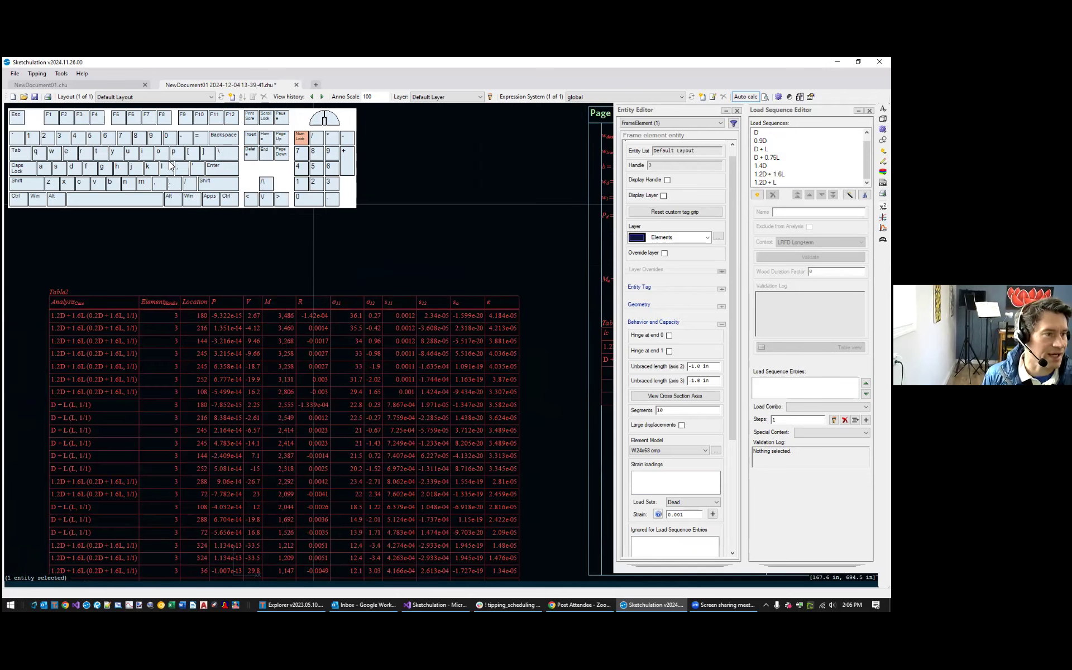
Open the Sketchulation user forum in the browser and view the Feature Requests board
left_click(84, 73)
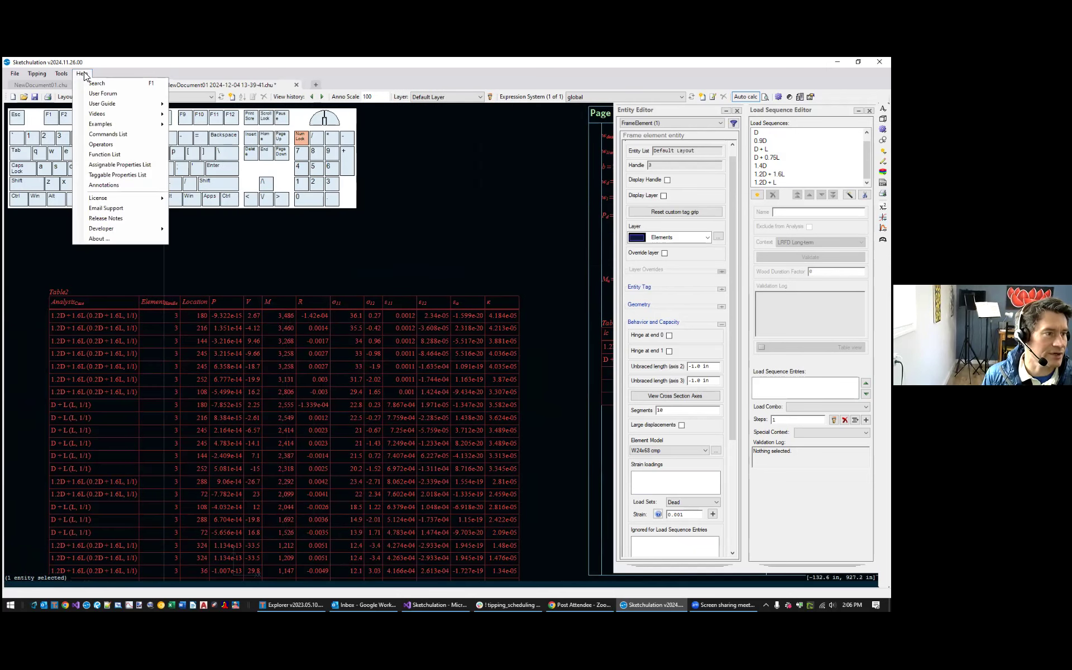
left_click(115, 93)
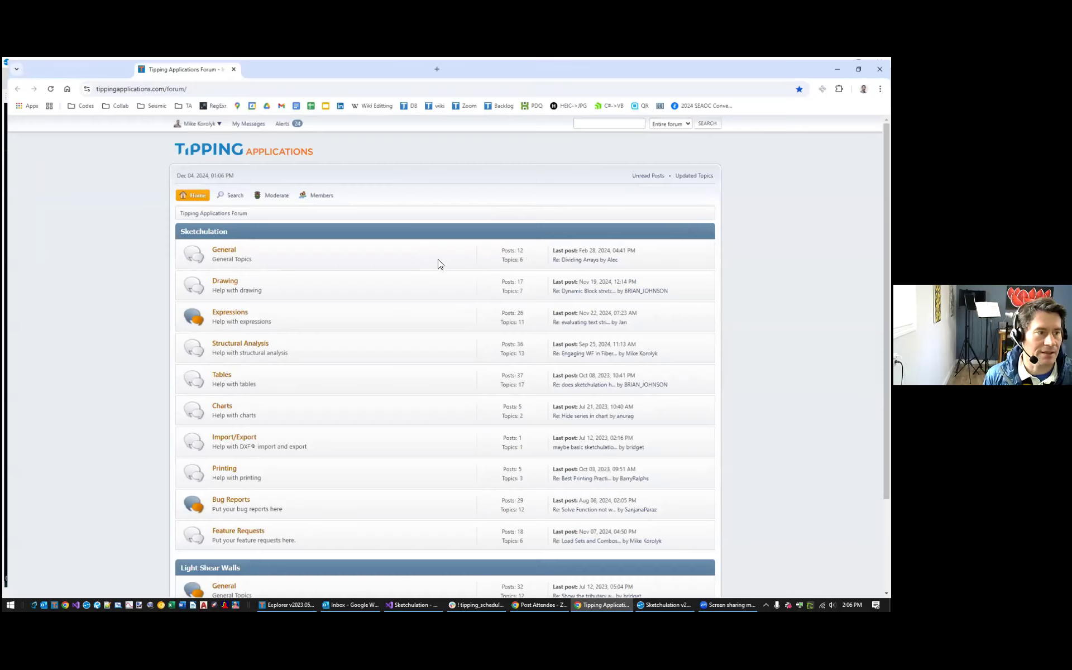
scroll(231, 519, "down", 1)
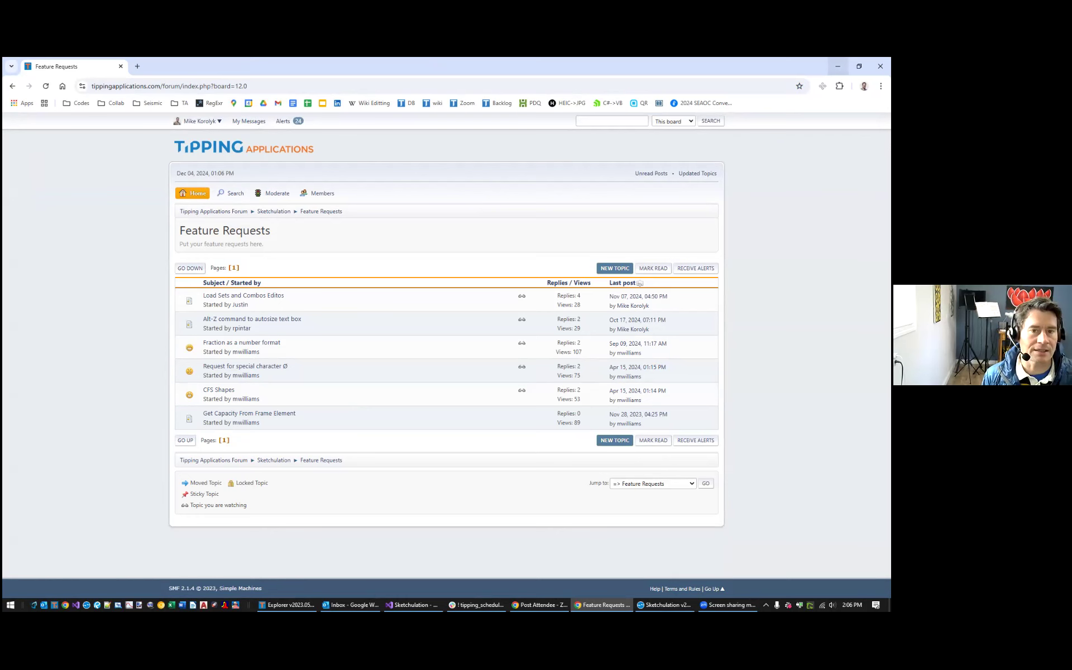
Switch back to Sketchulation and close the Entity Editor and the Load Sequence Editor
left_click(838, 66)
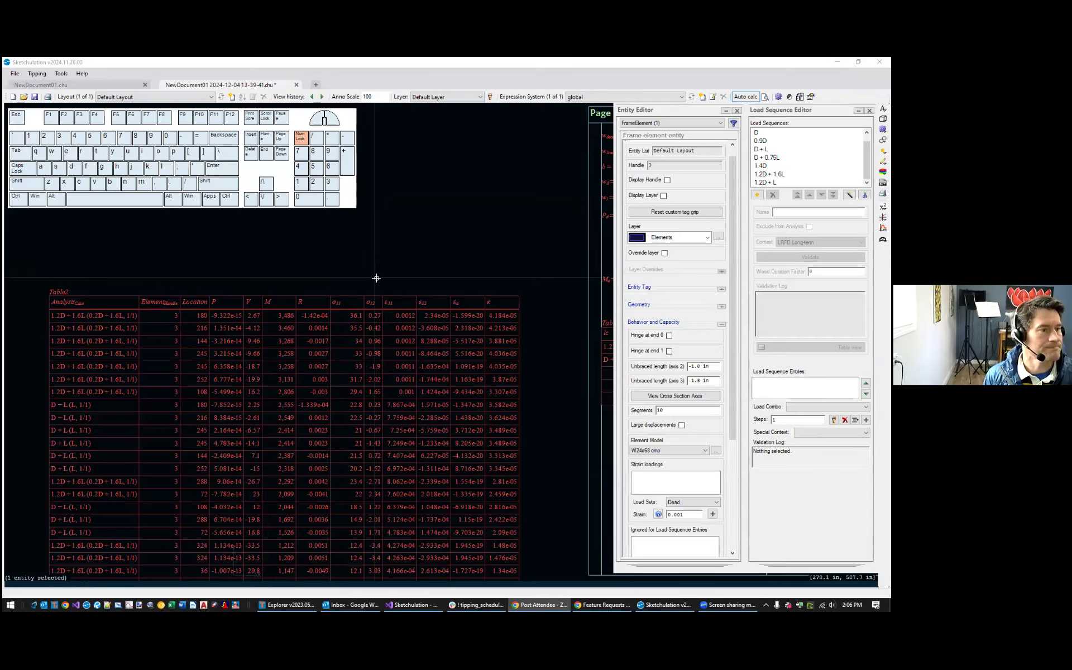
scroll(376, 268, "down", 2)
middle_click_drag(364, 277, 311, 280)
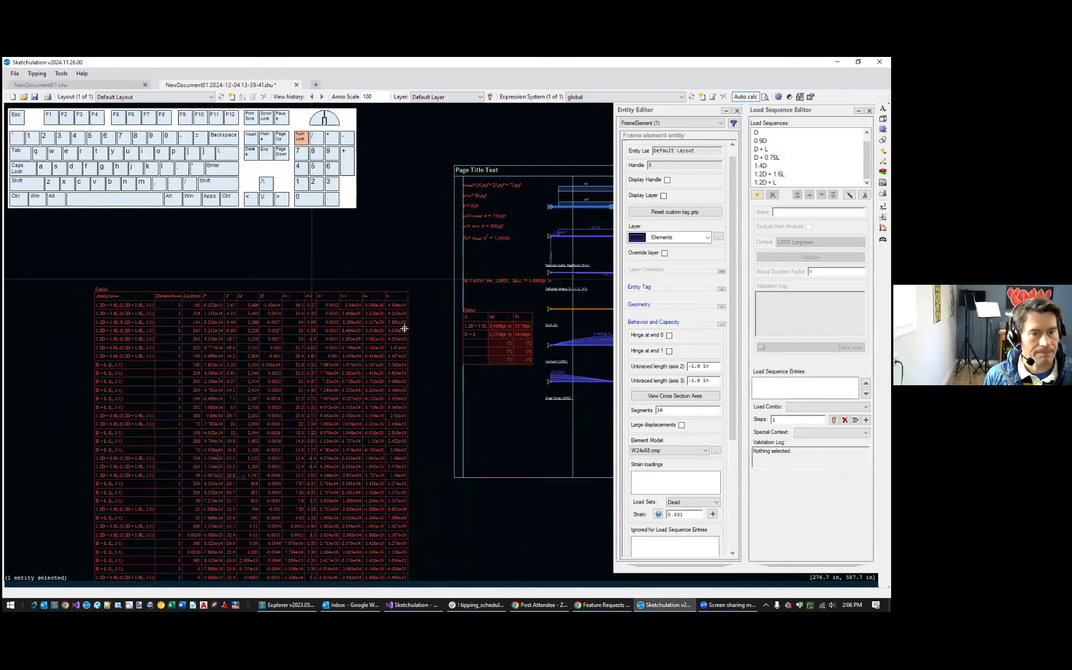
left_click(737, 110)
left_click(870, 110)
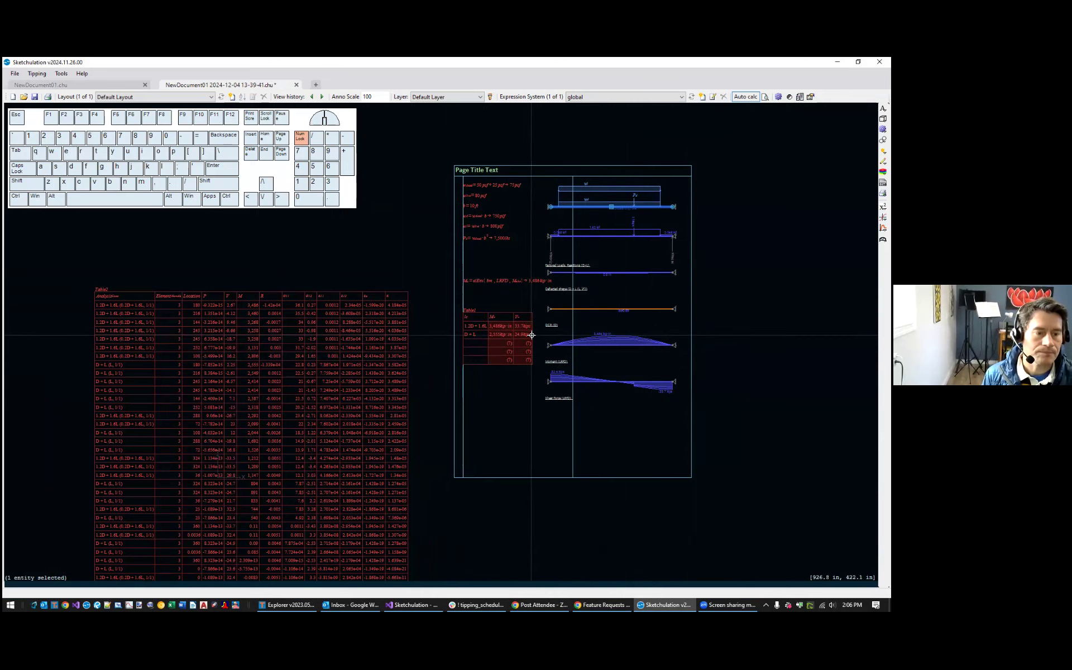
Set the entity tag of the restraint at the right end of the loaded bm beam to rs
scroll(546, 339, "up", 2)
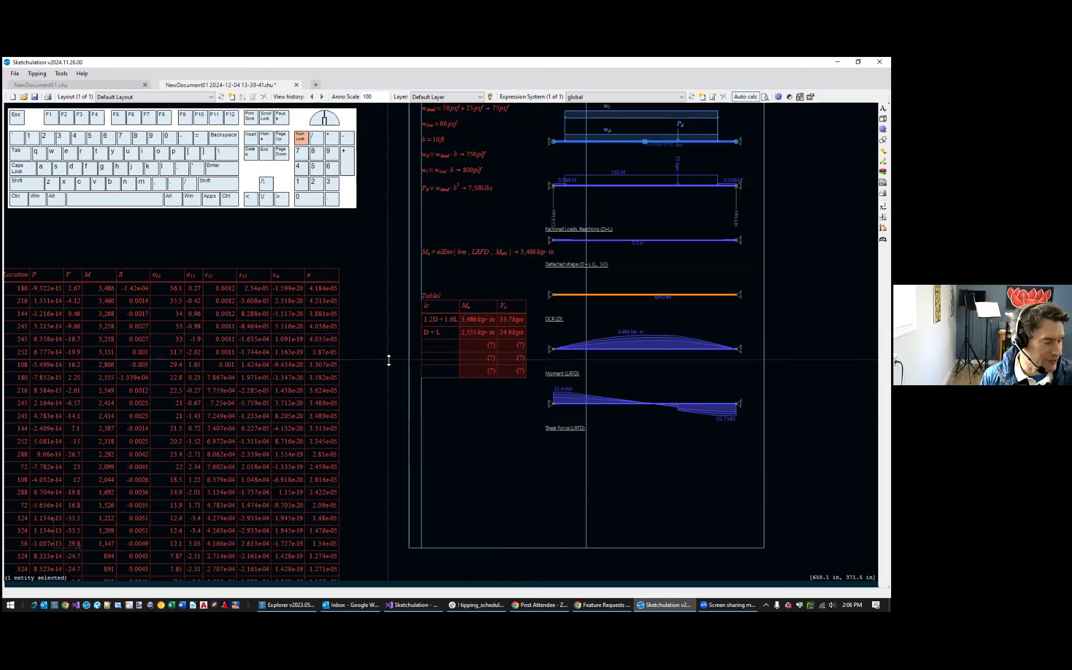
scroll(389, 360, "down", 2)
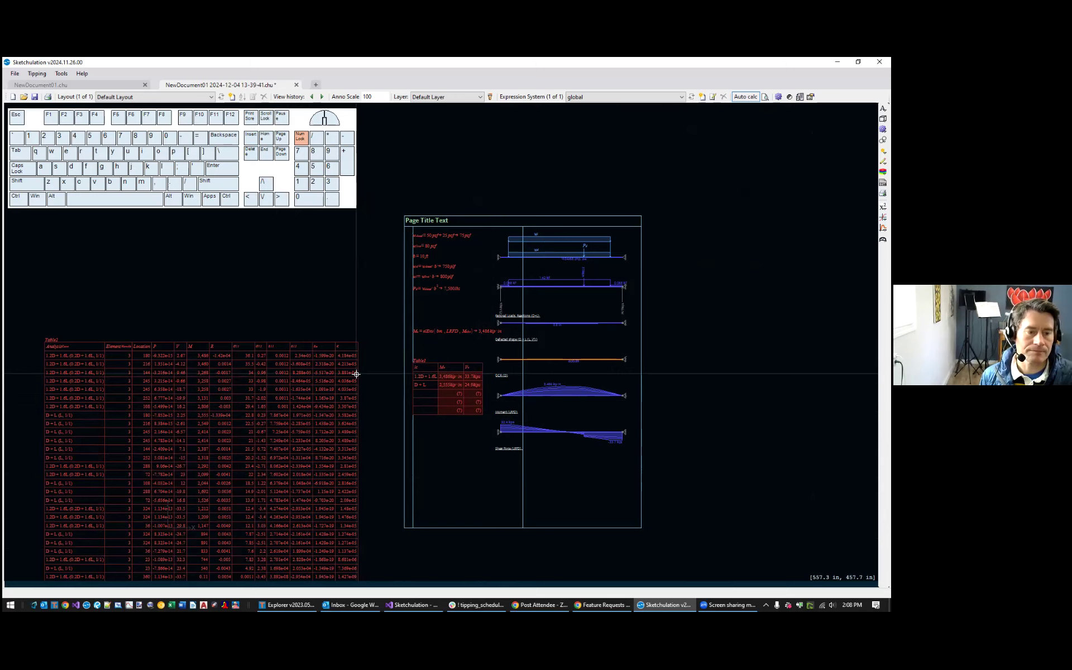
scroll(604, 260, "up", 1)
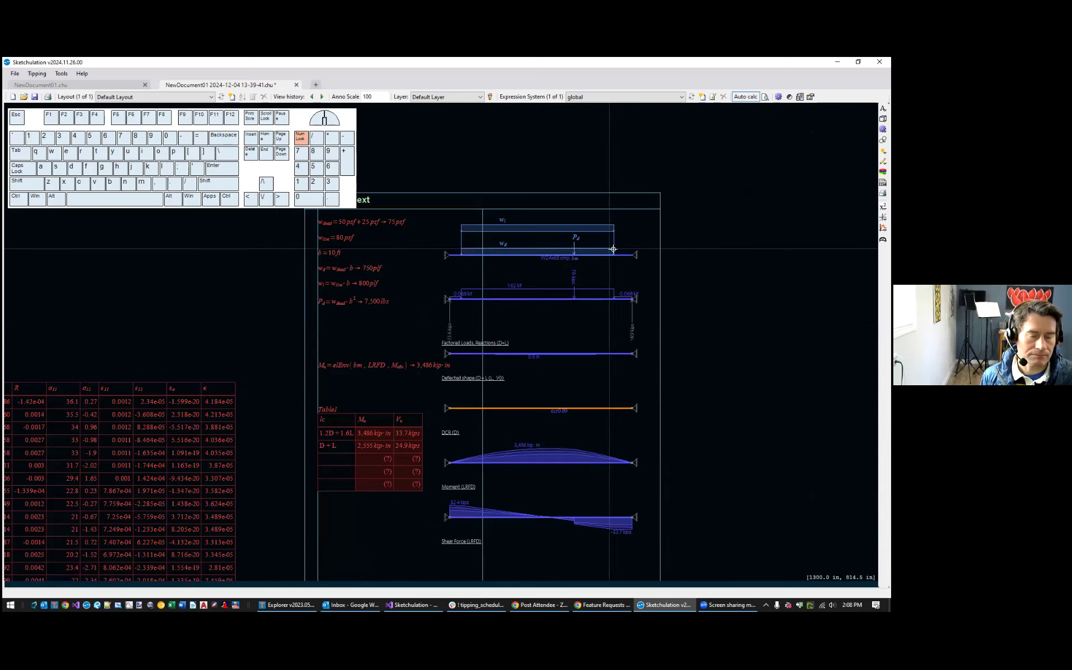
scroll(676, 269, "up", 1)
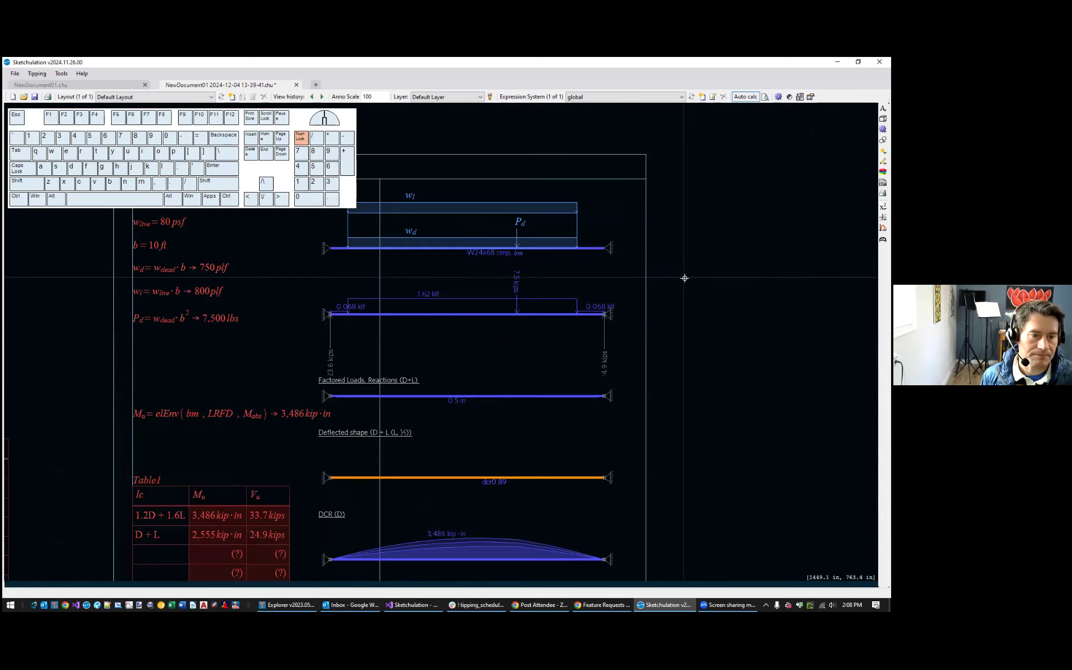
left_click(609, 248)
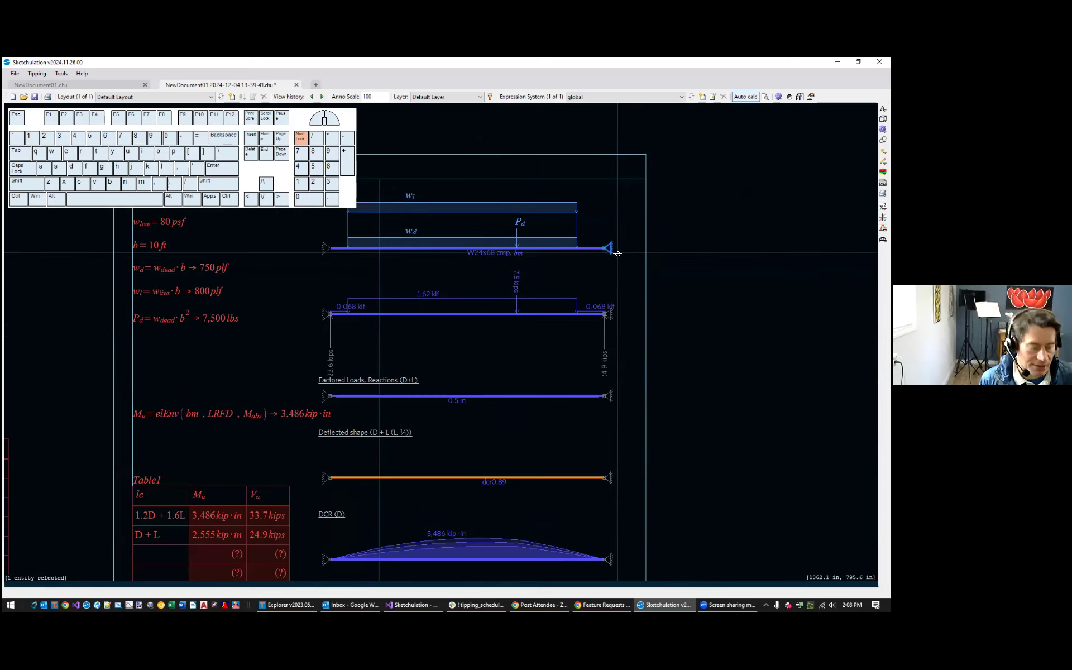
type("tt")
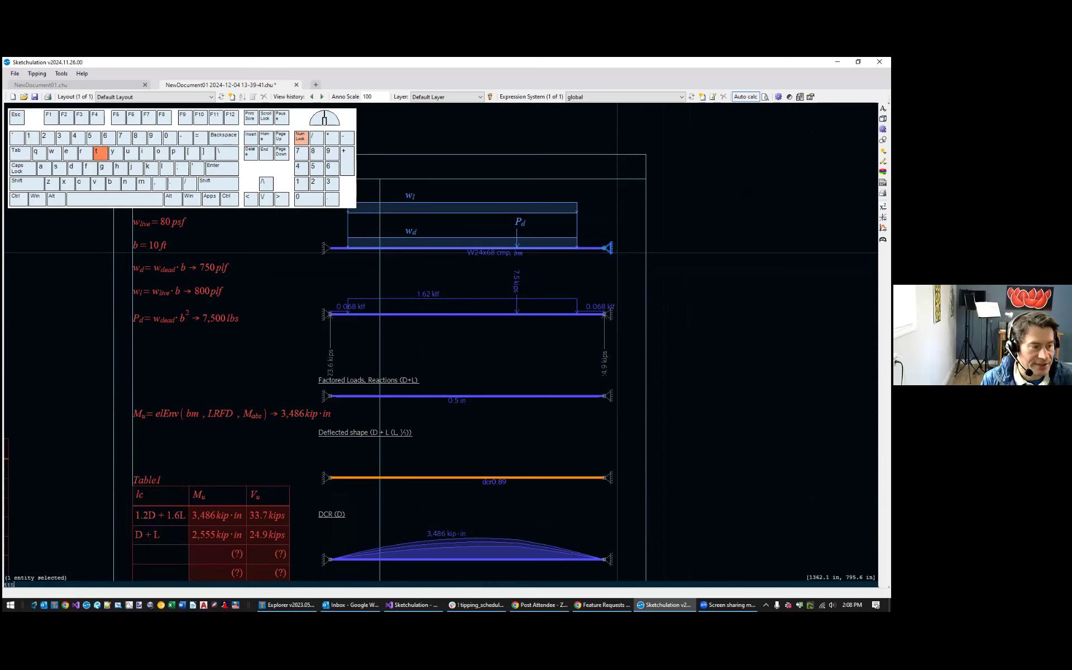
key("BackSpace")
type("ag")
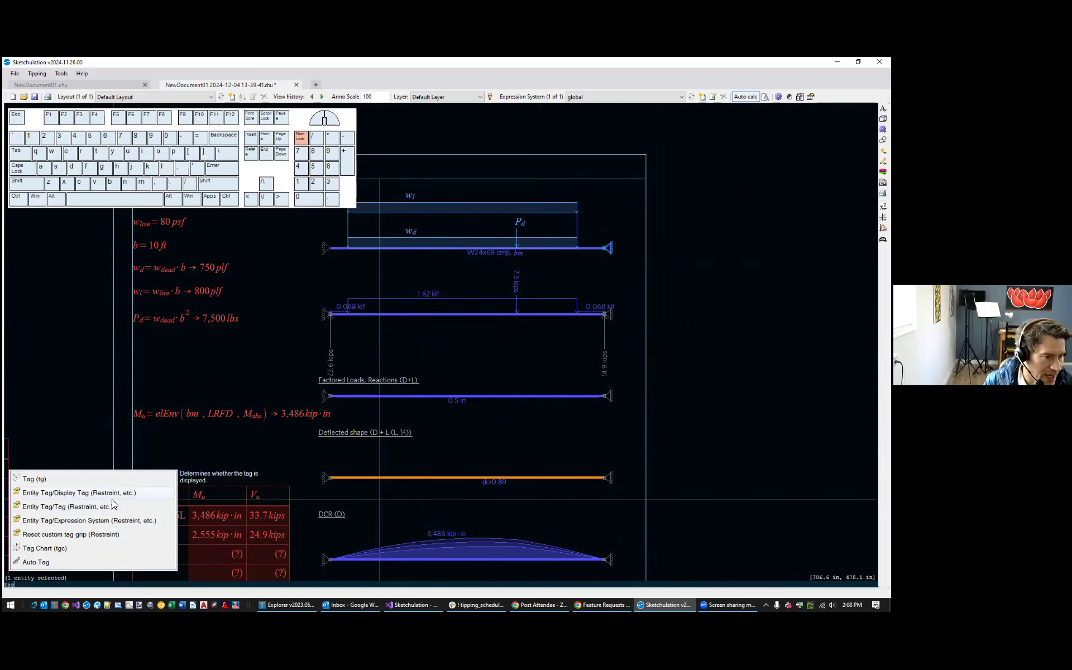
left_click(116, 506)
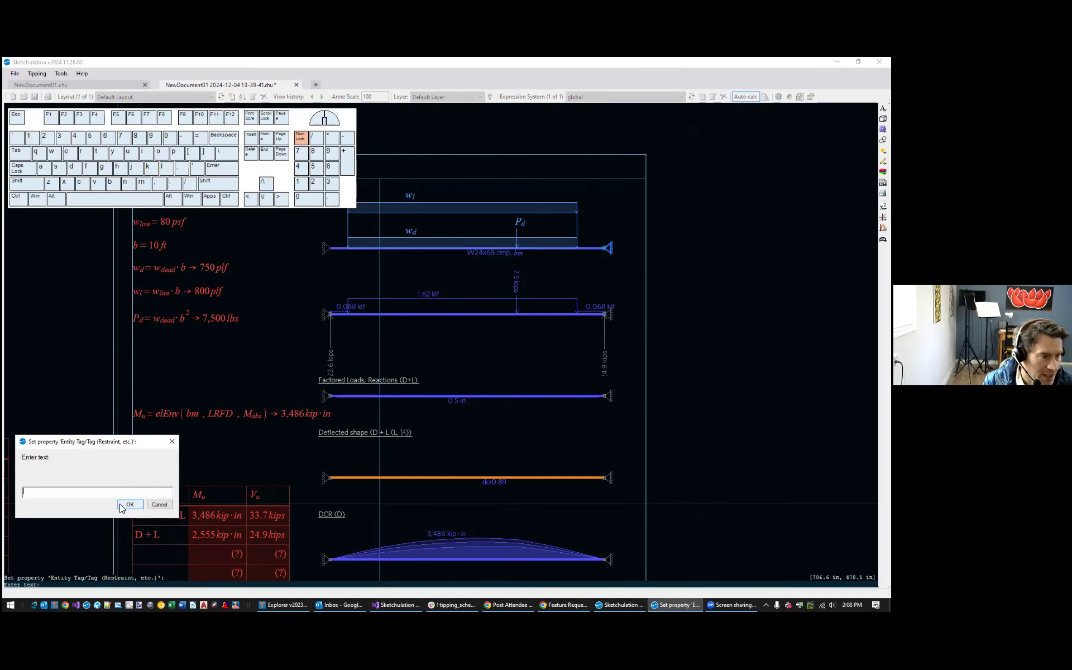
type("rs")
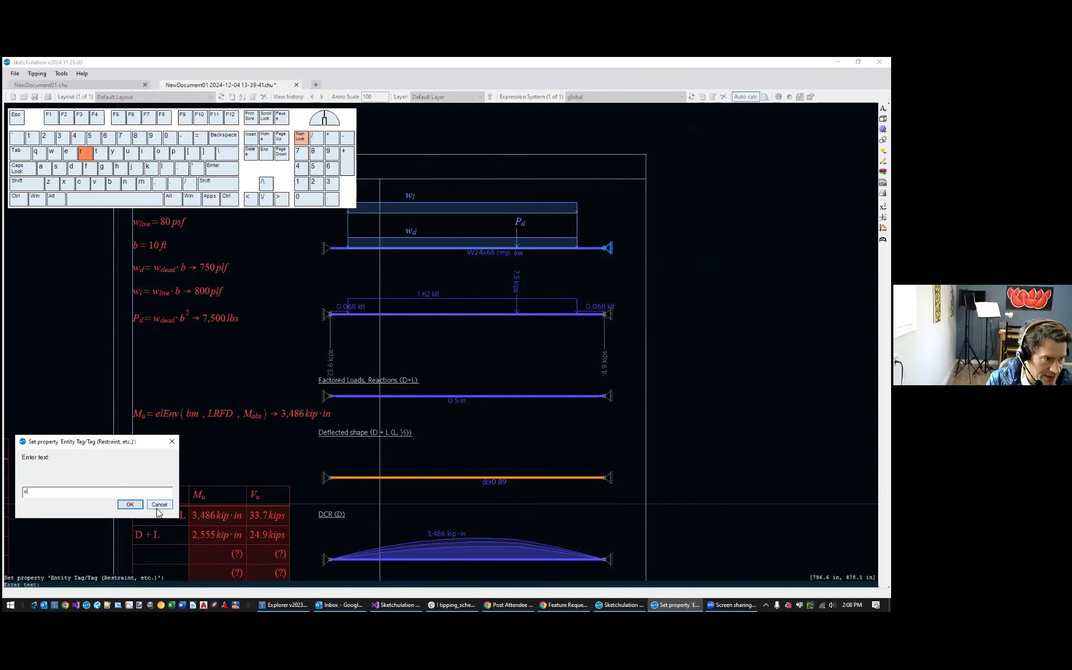
left_click(129, 504)
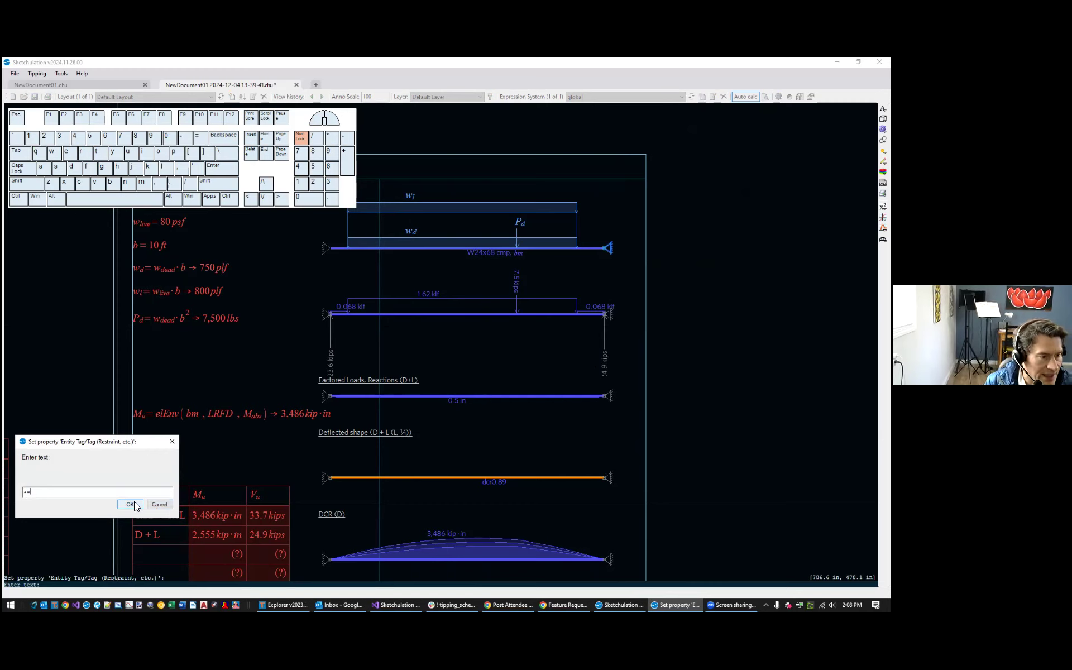
scroll(638, 253, "up", 3)
key("Escape")
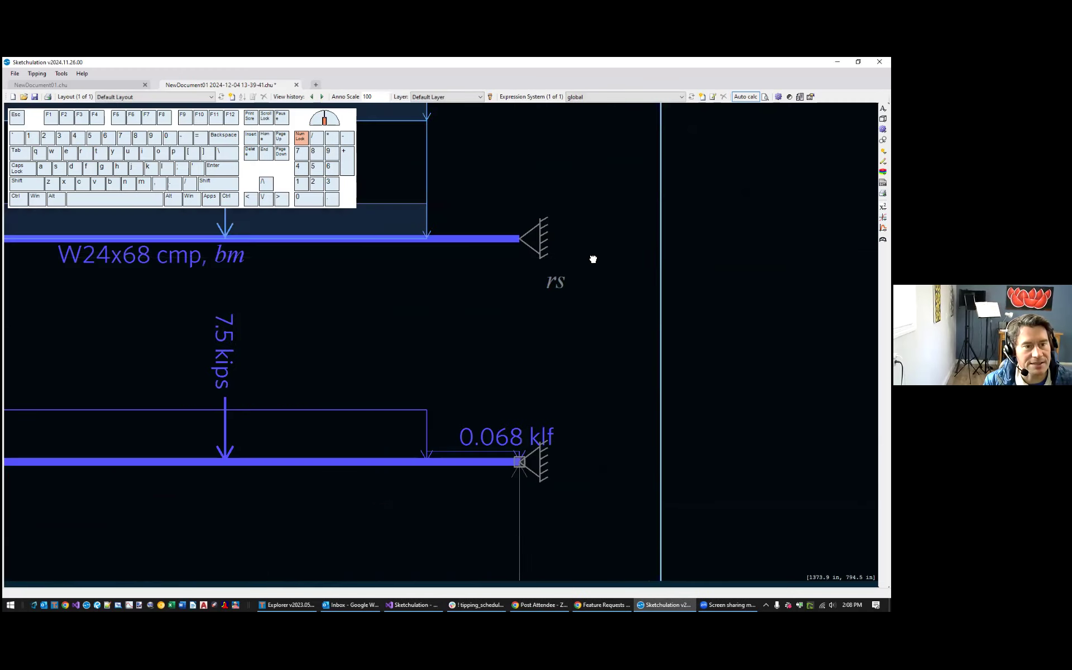
Start a math expression in the blank area beside the calculation page that sets R to elEnv of the rs restraint
scroll(539, 293, "down", 2)
middle_click_drag(698, 357, 582, 363)
scroll(582, 364, "down", 2)
scroll(582, 364, "up", 1)
type("xt")
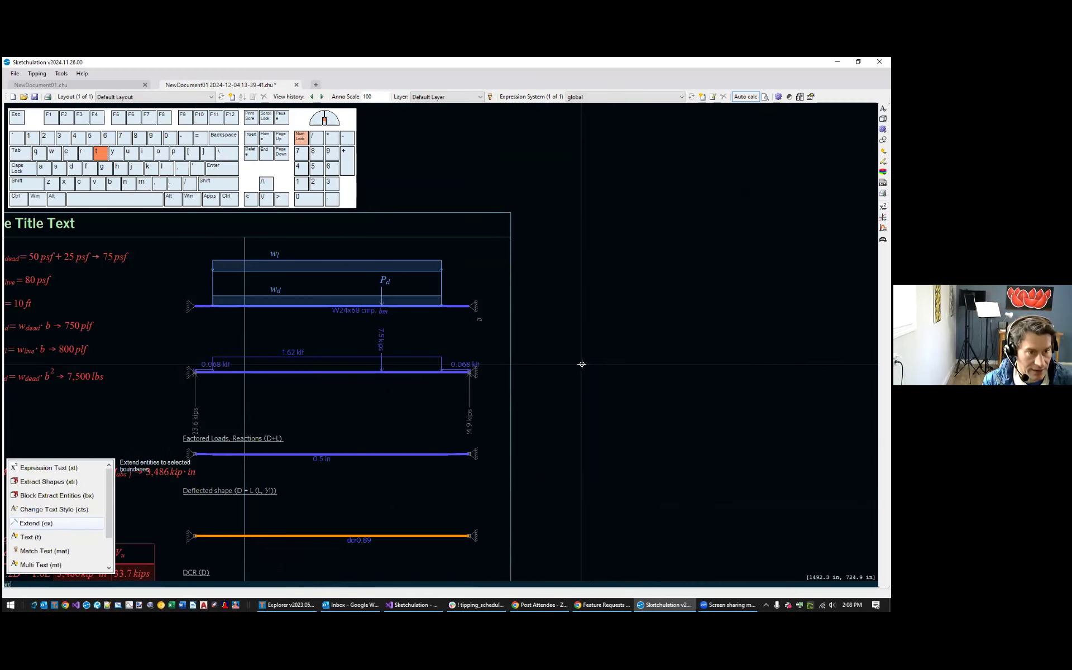
key("space")
left_click(573, 316)
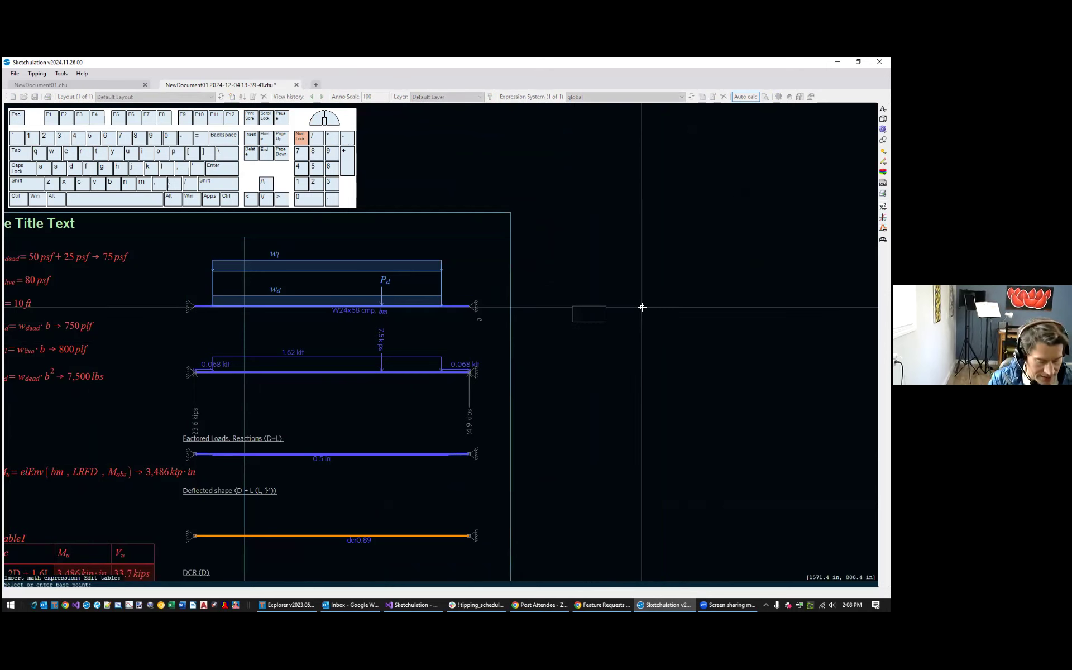
type("R")
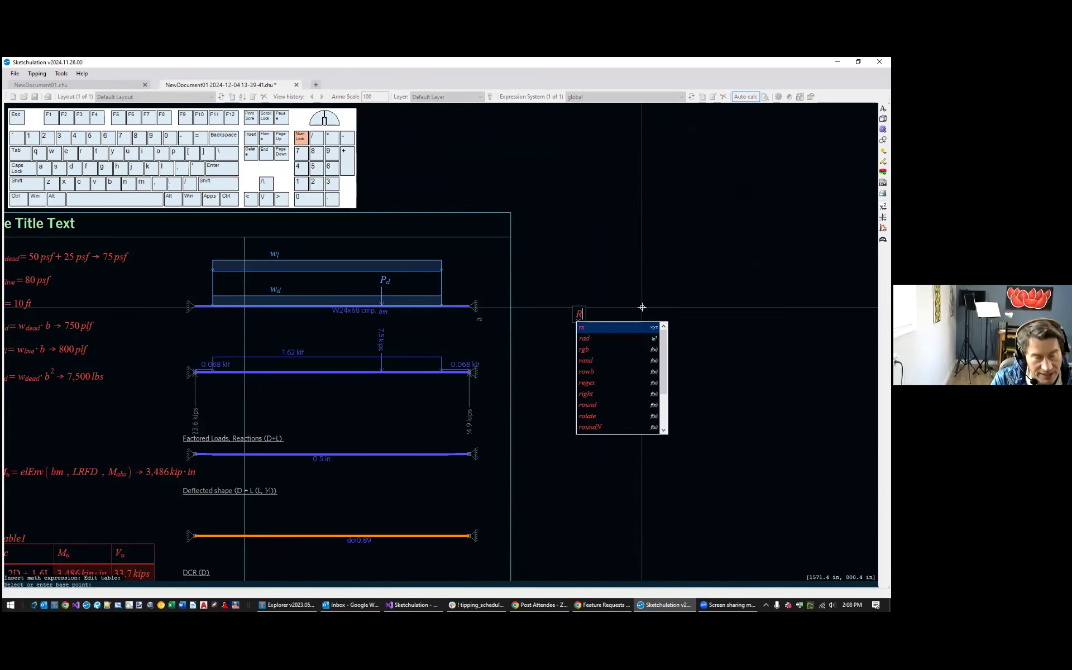
type("=")
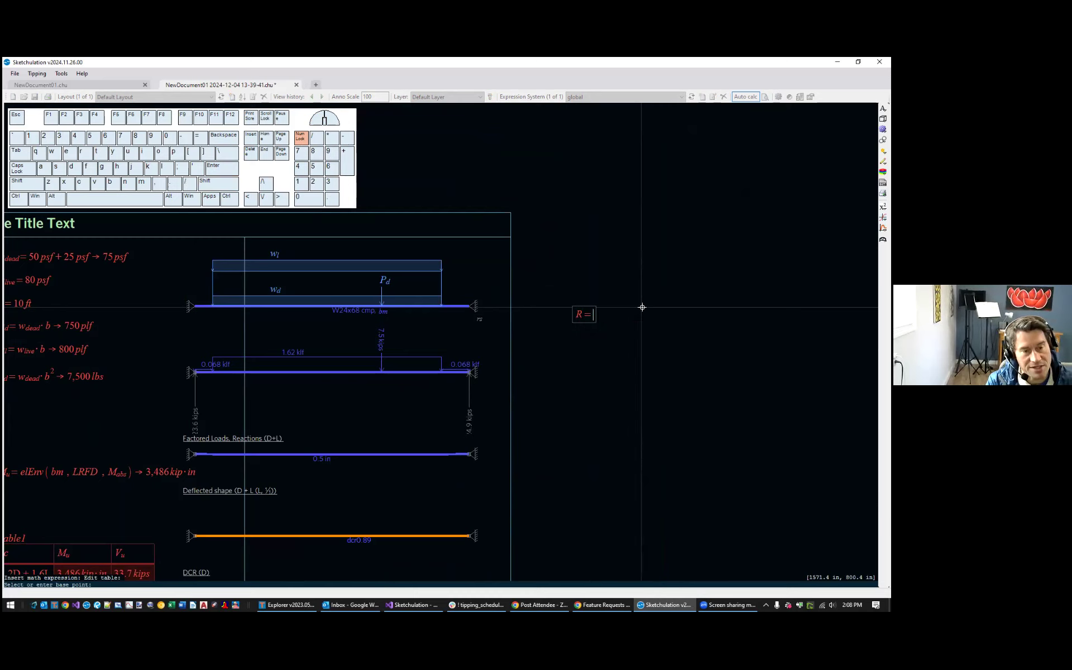
type("el")
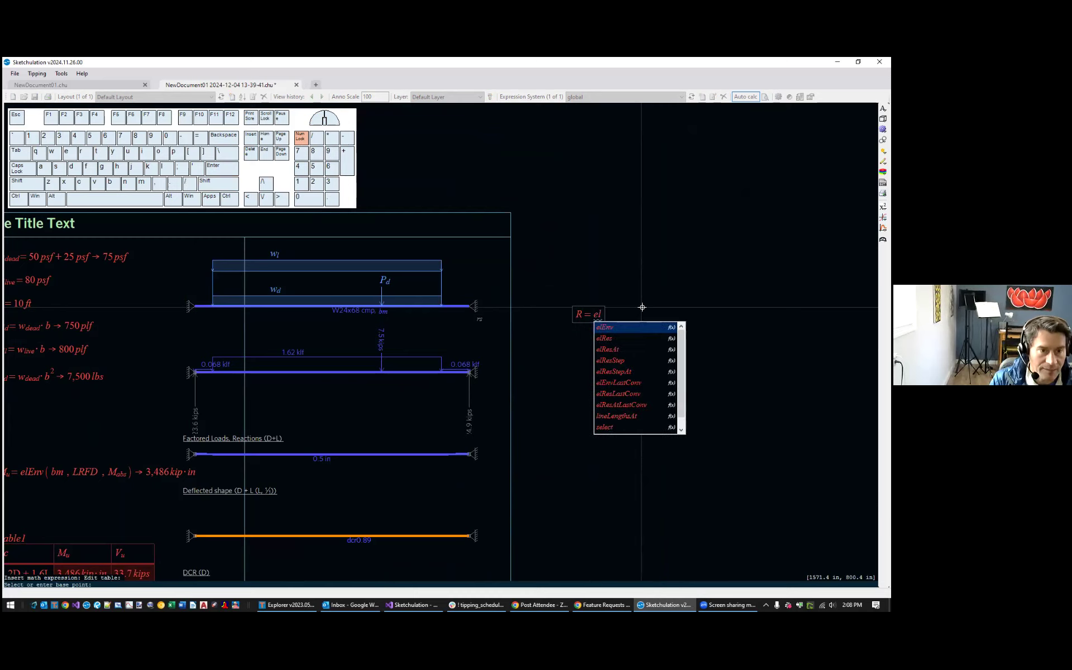
key("Tab")
type("rs,")
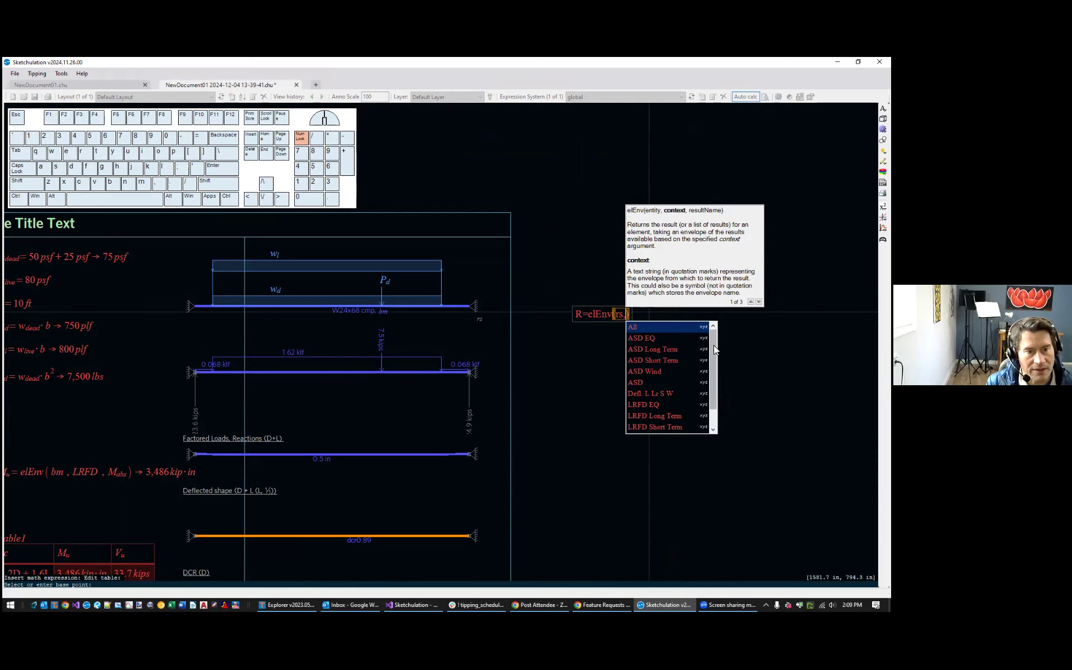
scroll(675, 391, "down", 1)
scroll(678, 396, "down", 1)
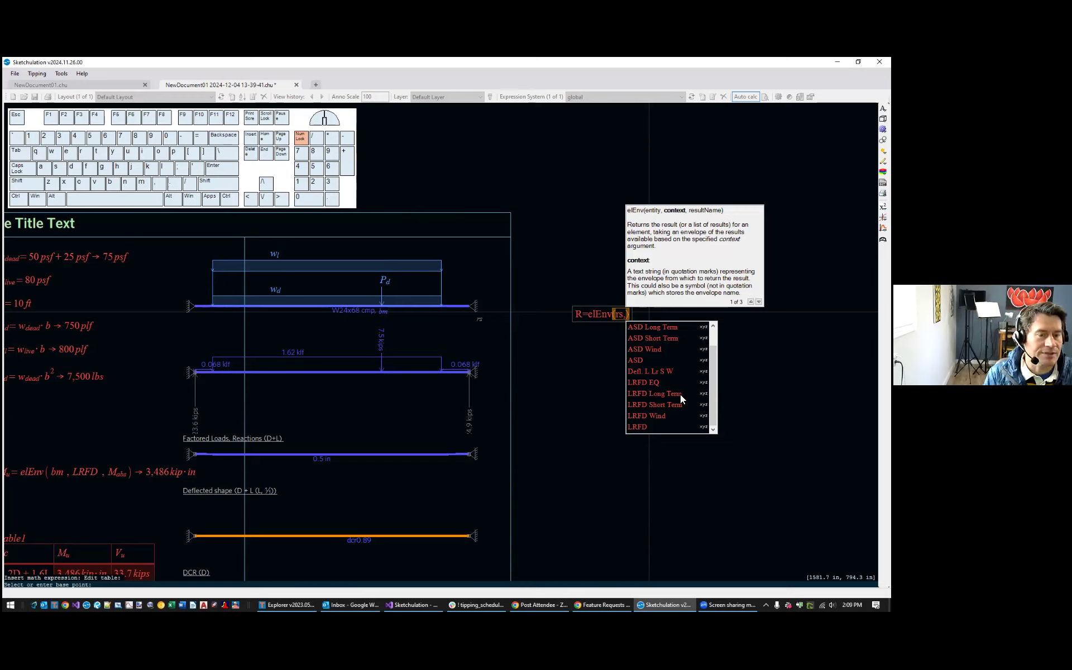
Change the expression's function to elRes with load sequence D and rename its variable R_d
left_click(594, 314)
double_click(603, 315)
type("elRe")
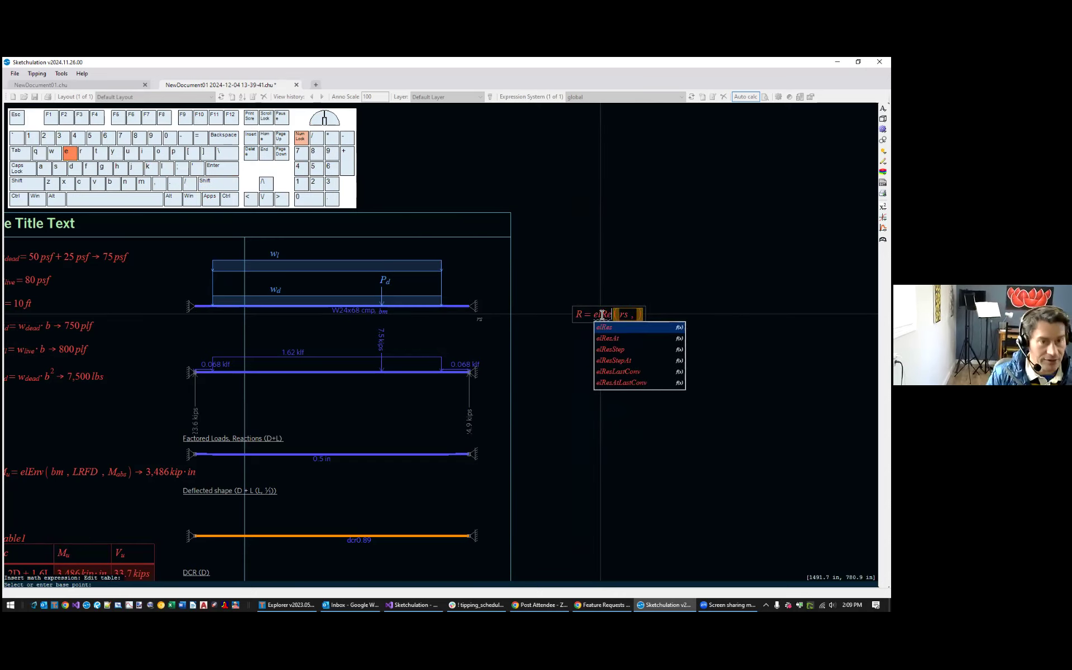
type("s")
key("End")
key("Left")
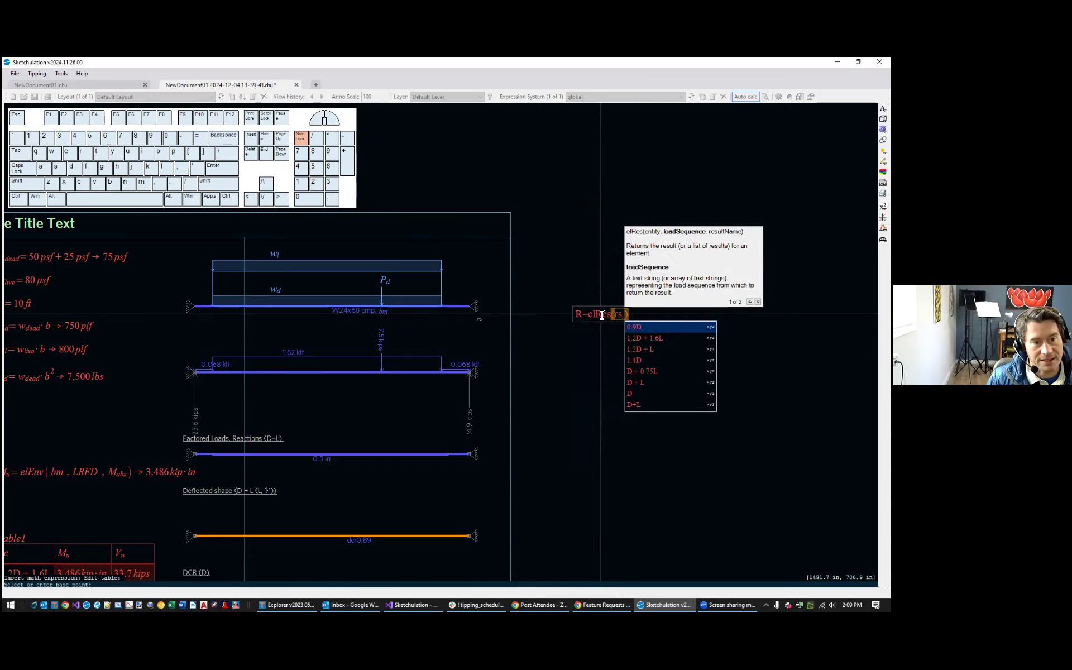
left_click(639, 394)
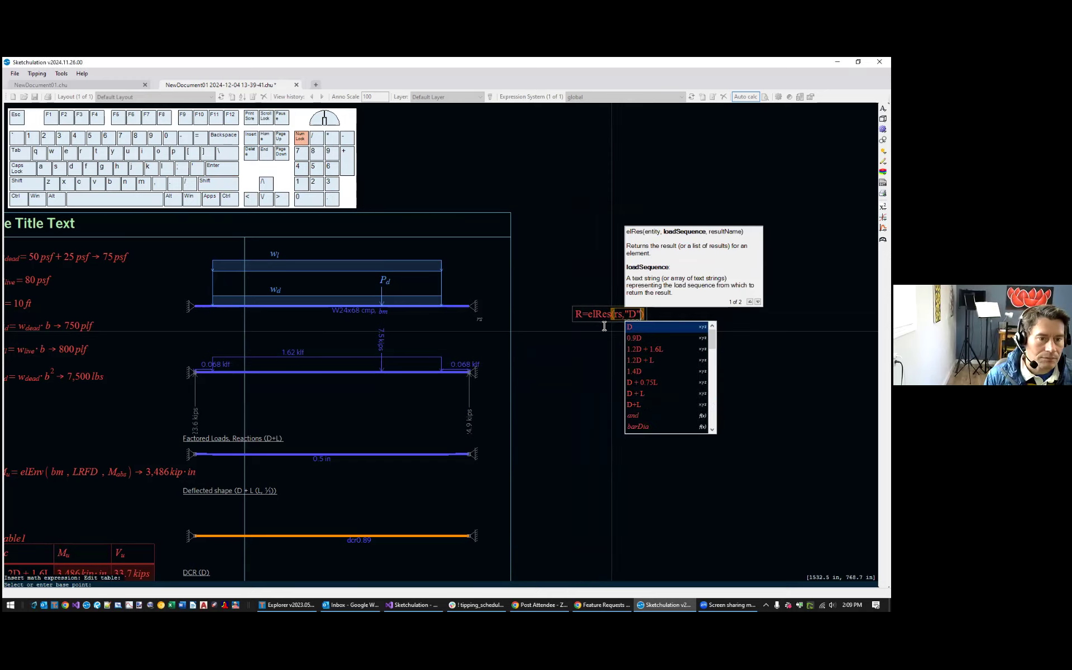
left_click(582, 315)
type("_d")
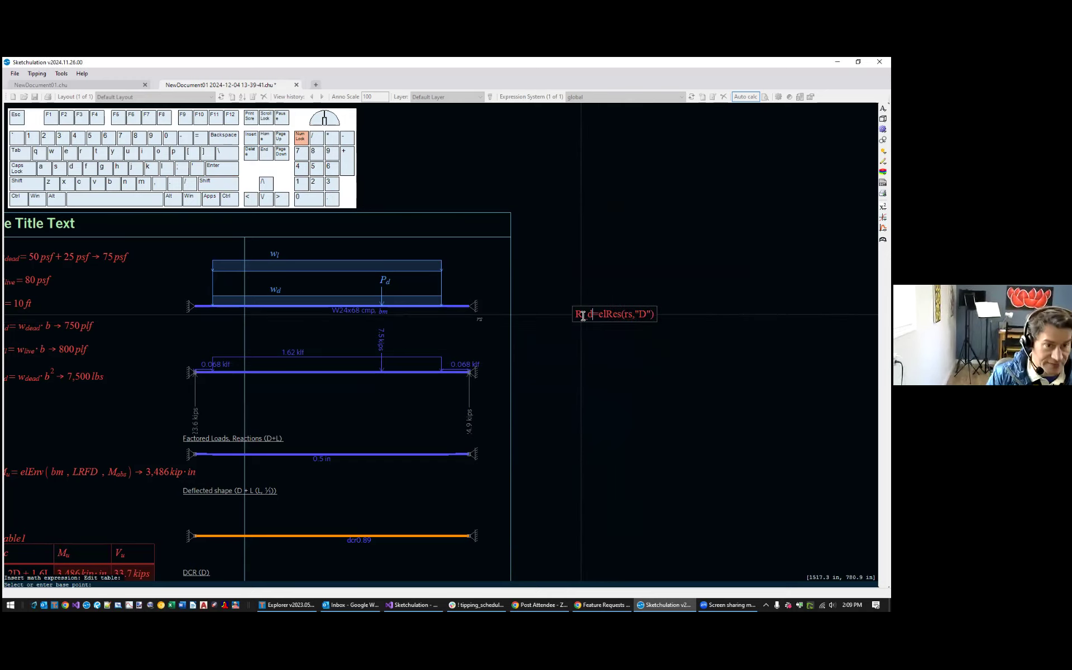
Add R_1 as the result name in the elRes expression and display its evaluated result
key("End")
key("Left")
type(",")
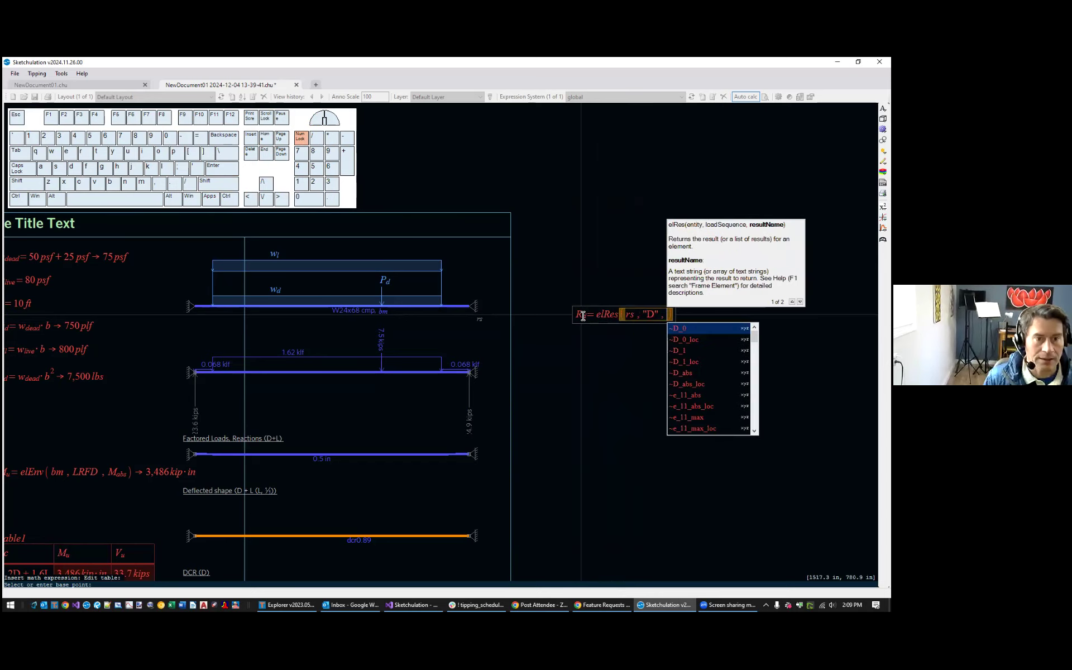
scroll(716, 368, "down", 5)
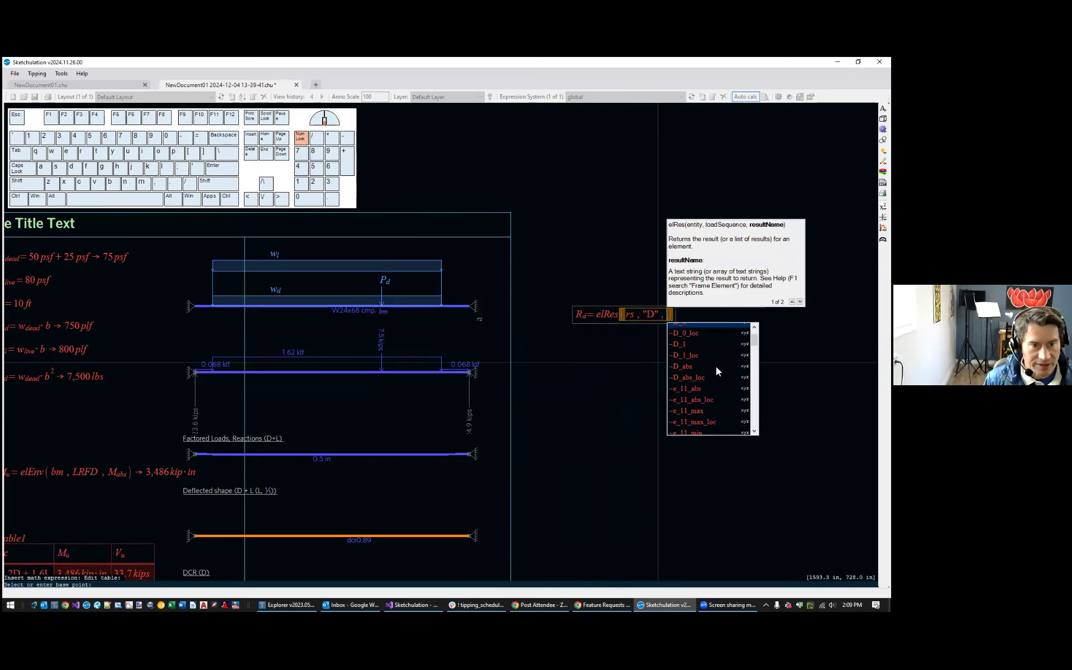
left_click_drag(754, 357, 754, 410)
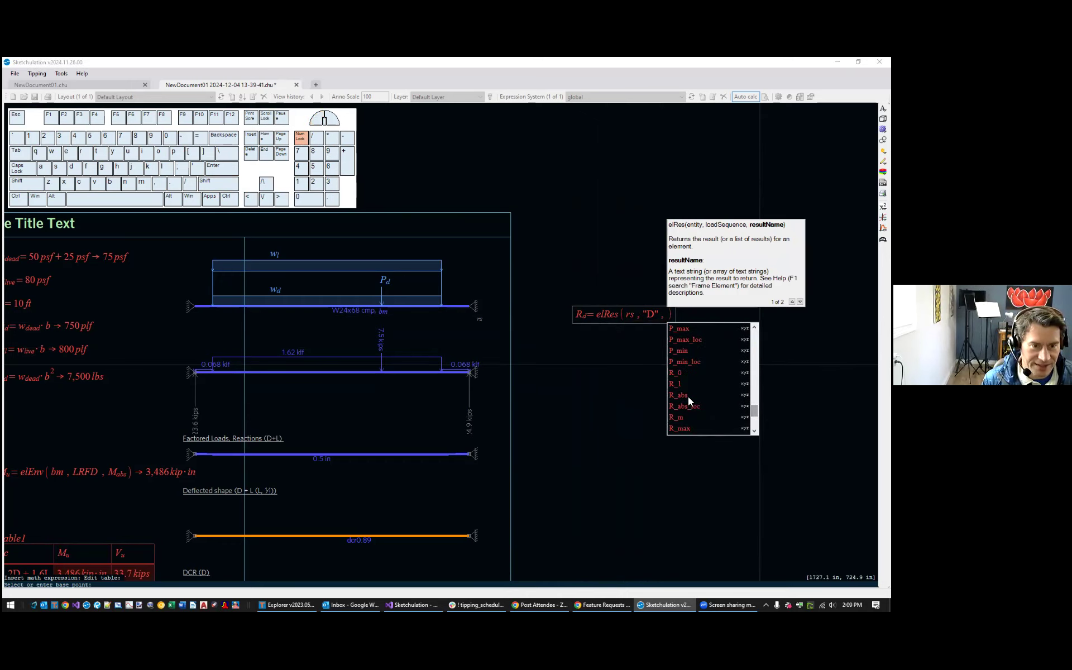
left_click(686, 373)
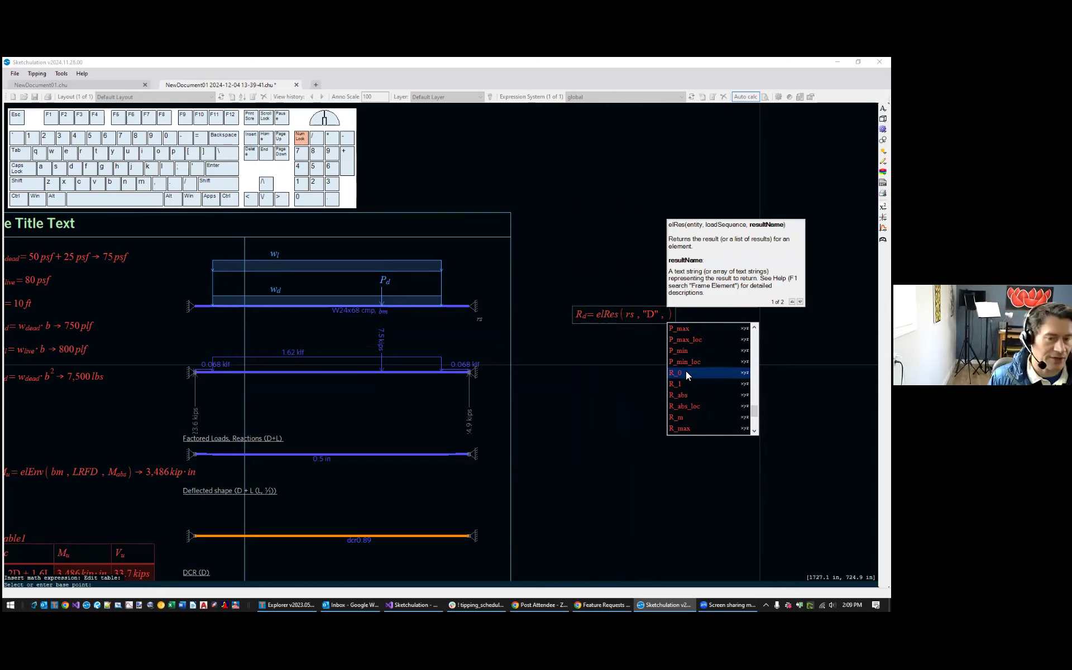
key("Down")
key("Return")
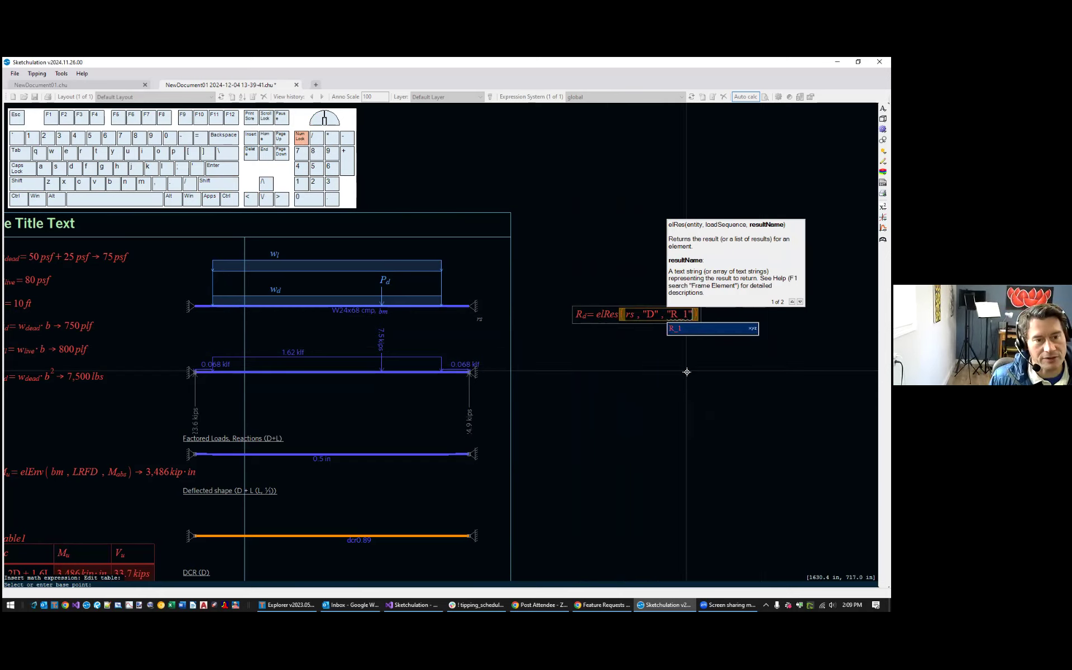
type("->")
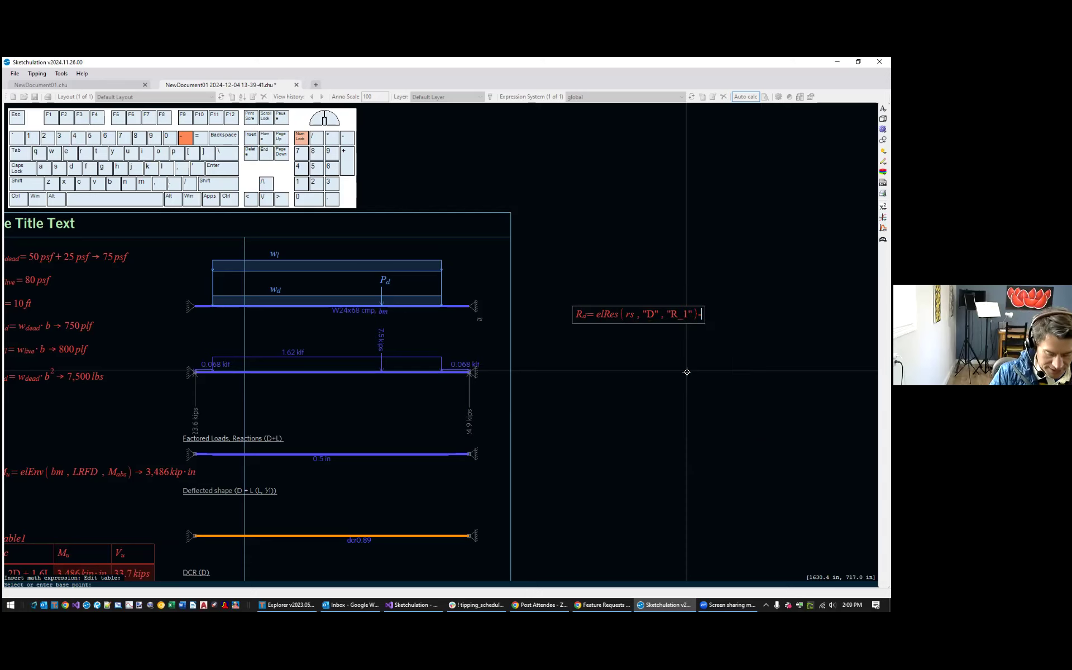
scroll(672, 311, "up", 2)
left_click(662, 324)
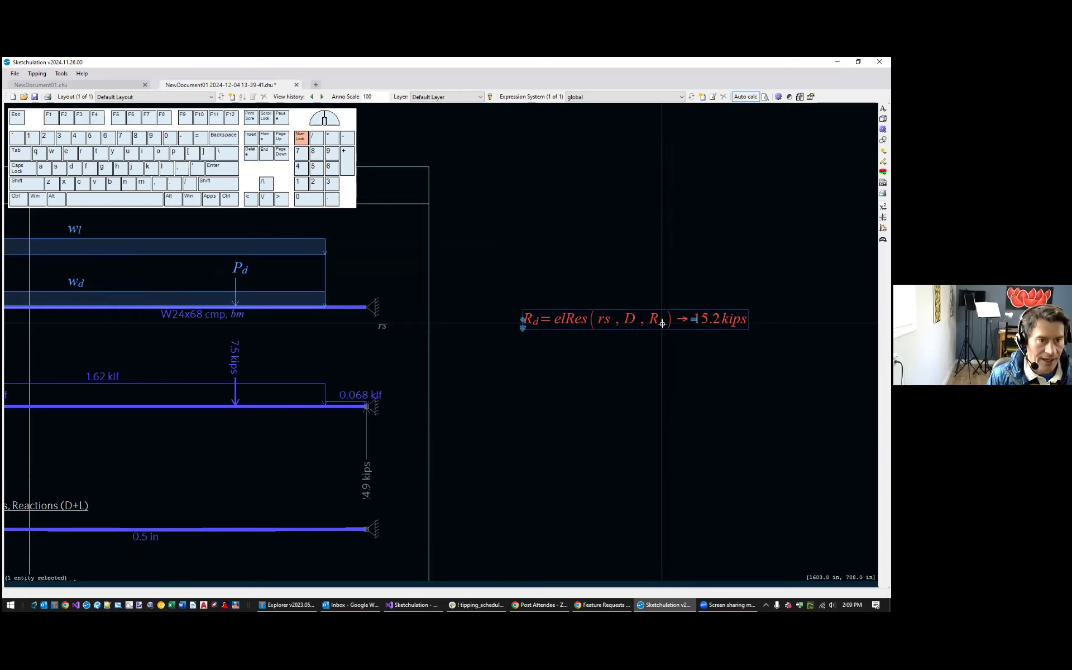
Draw a horizontal frame element below the R_d expression
scroll(662, 323, "down", 3)
scroll(495, 380, "up", 3)
type("fe")
key("Return")
left_click(437, 395)
key("F8")
left_click(747, 394)
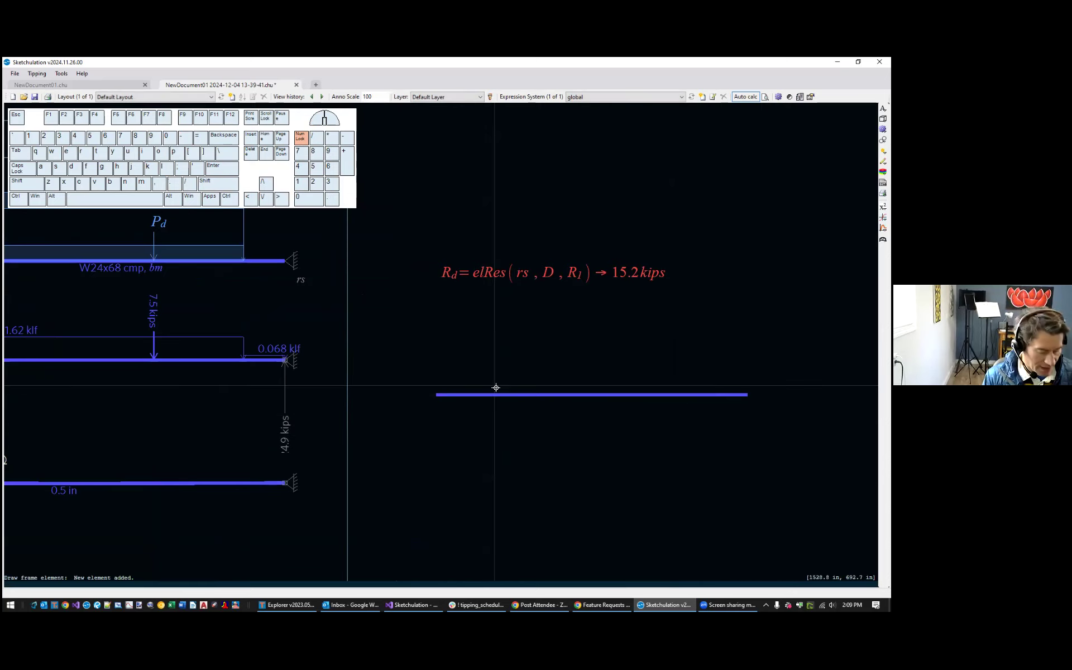
Add a restraint at each end of the new frame element
type("res")
key("Return")
left_click(437, 394)
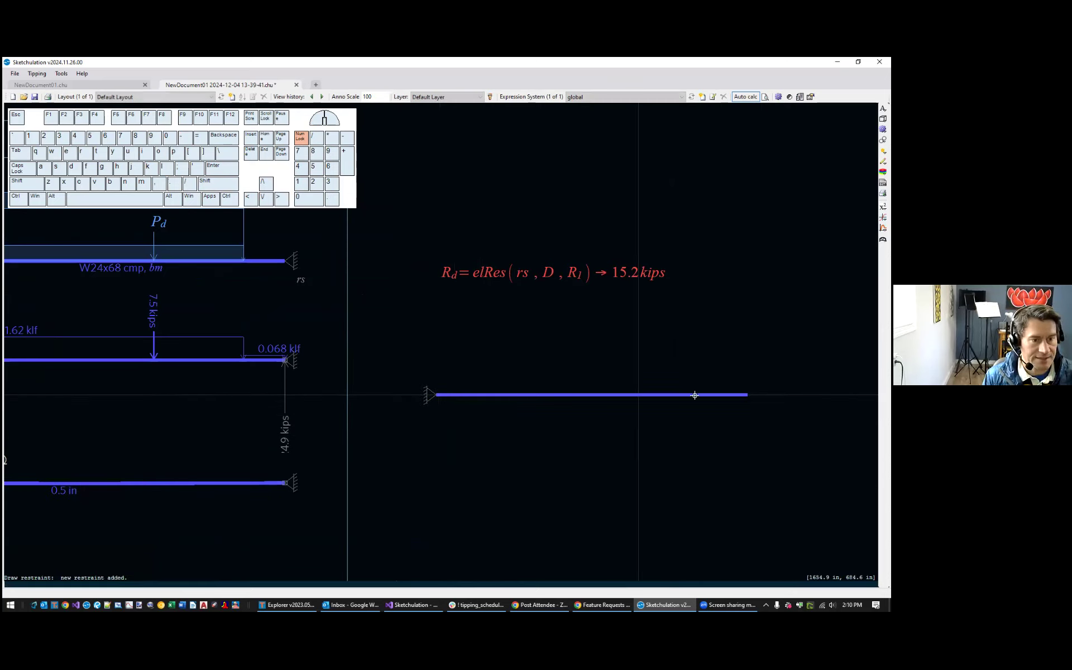
left_click(748, 394)
Place a point load about two-thirds along the new frame element and set its value to R_d
type("pld")
key("Return")
left_click(641, 395)
double_click(645, 353)
type("R_d")
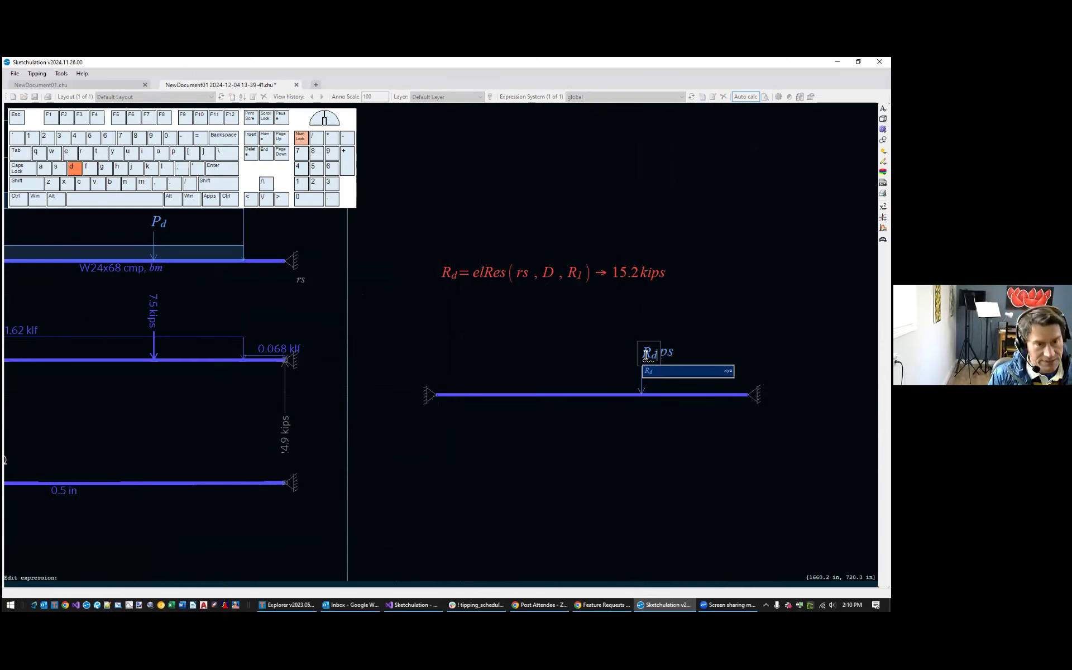
left_click(726, 310)
scroll(726, 311, "down", 1)
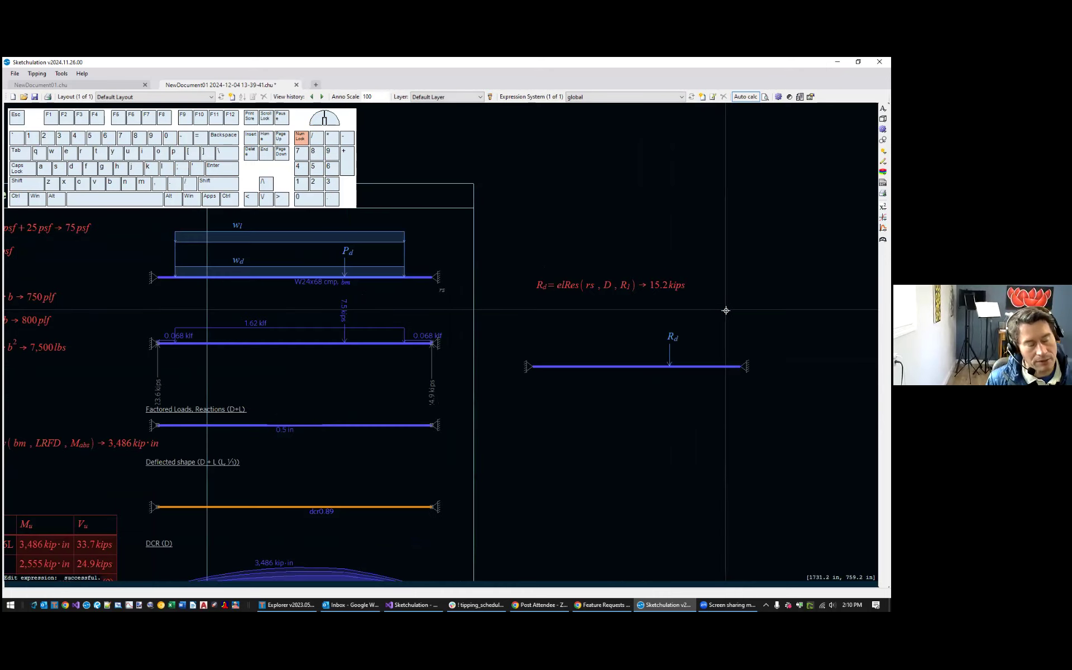